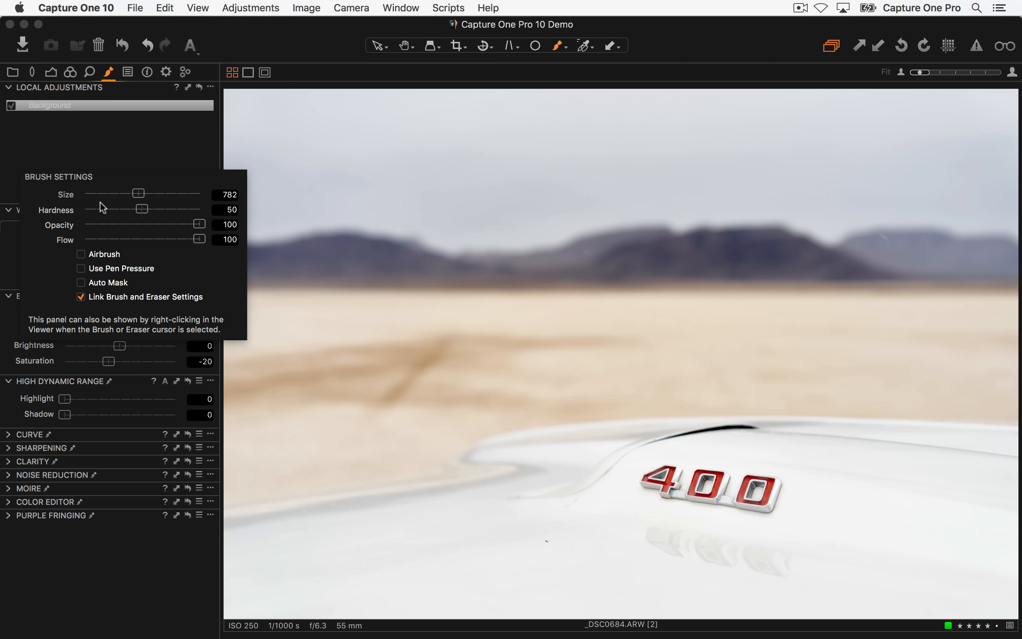
# - Set the mask brush to size 506 and hardness 100
pyautogui.click(141, 195)
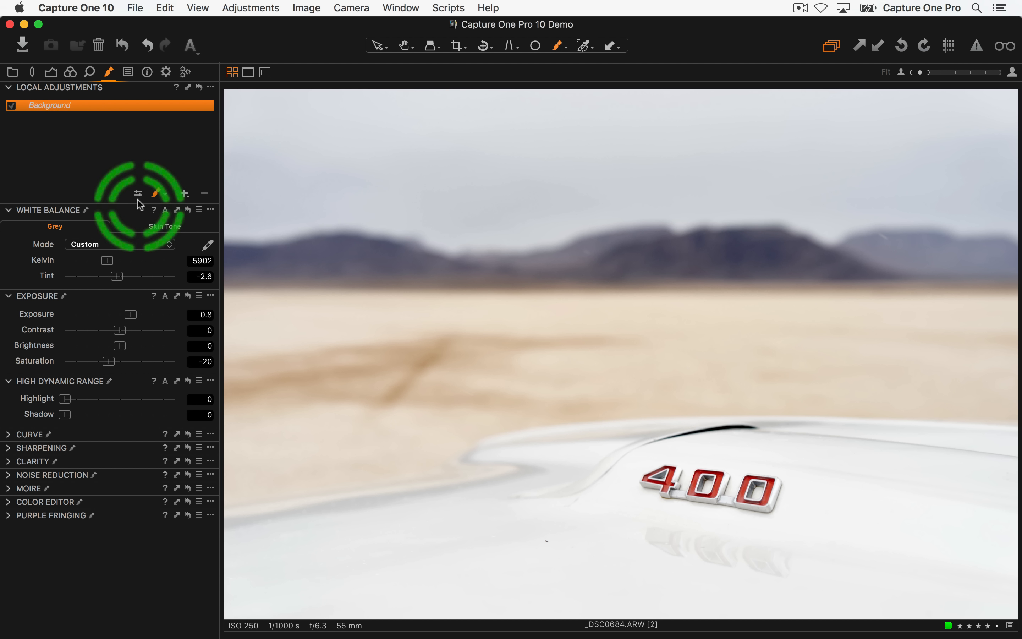
pyautogui.rightClick(395, 168)
pyautogui.moveTo(395, 169); pyautogui.dragTo(388, 169)
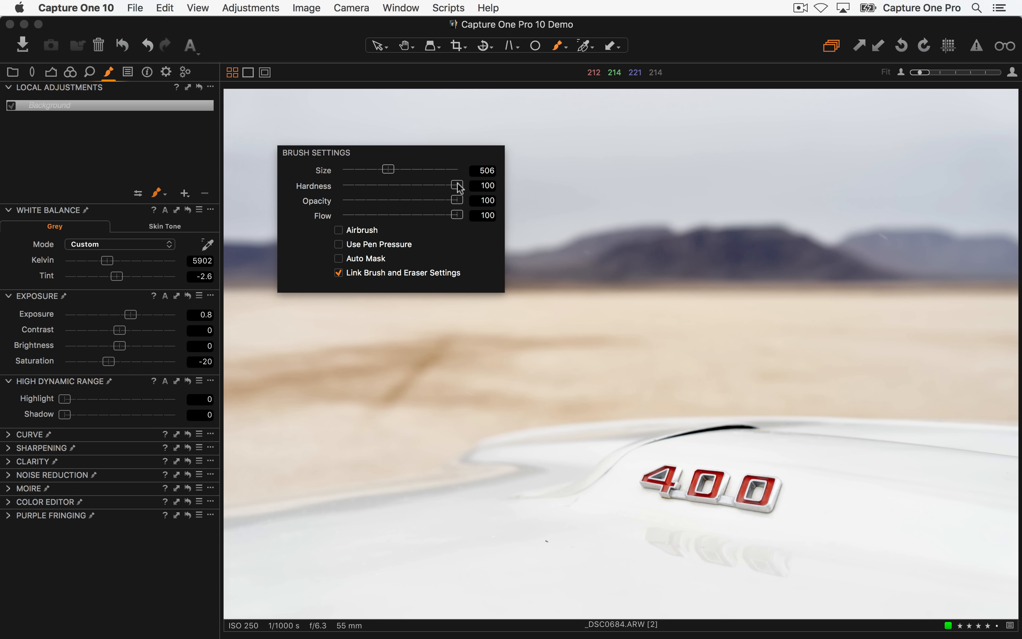
pyautogui.click(362, 121)
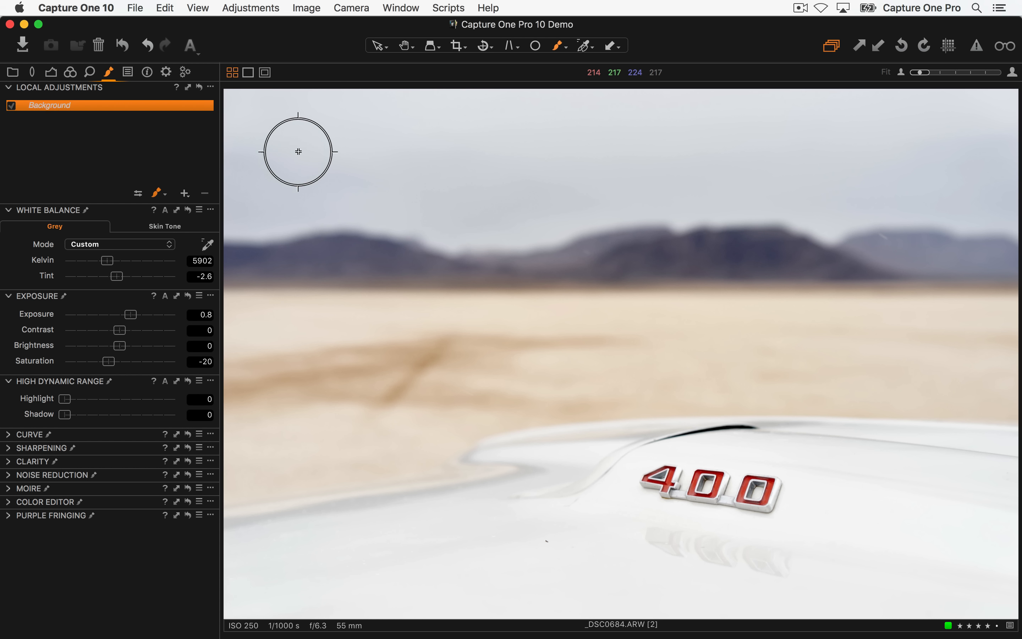
# - Paint a hard-edged horizontal mask stroke across the upper-left sky of the photo and display the mask
pyautogui.moveTo(297, 152); pyautogui.dragTo(543, 156)
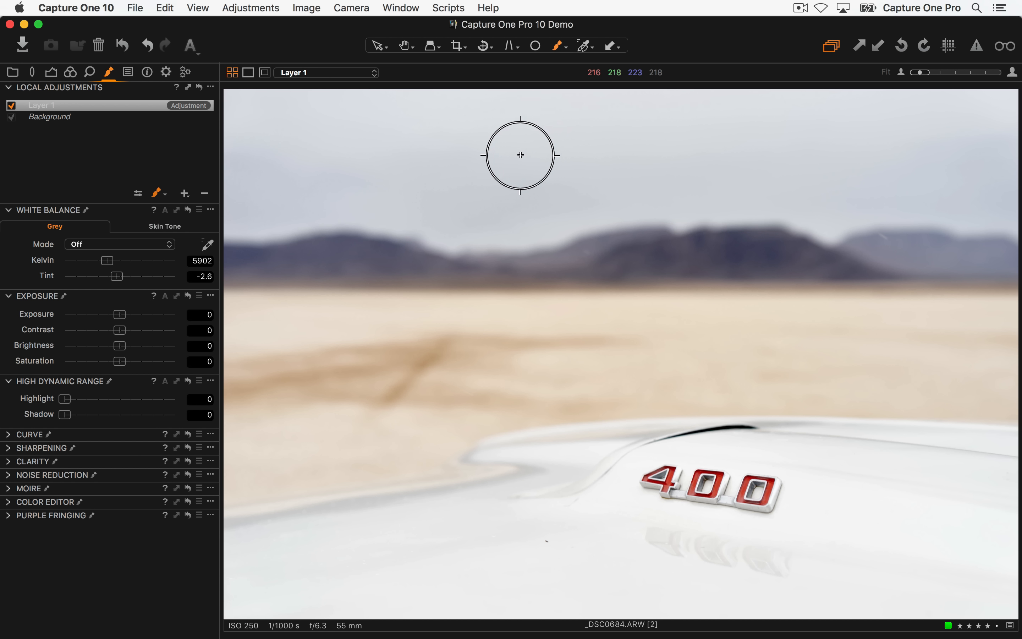
pyautogui.press('m')
pyautogui.press('m')
pyautogui.press('m')
pyautogui.press('m')
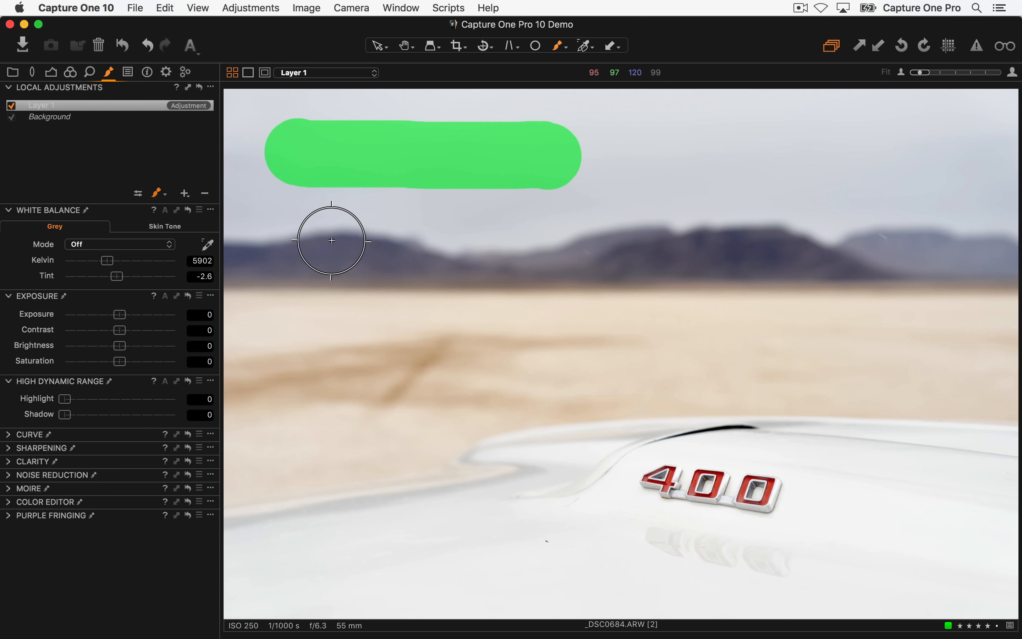
pyautogui.press('m')
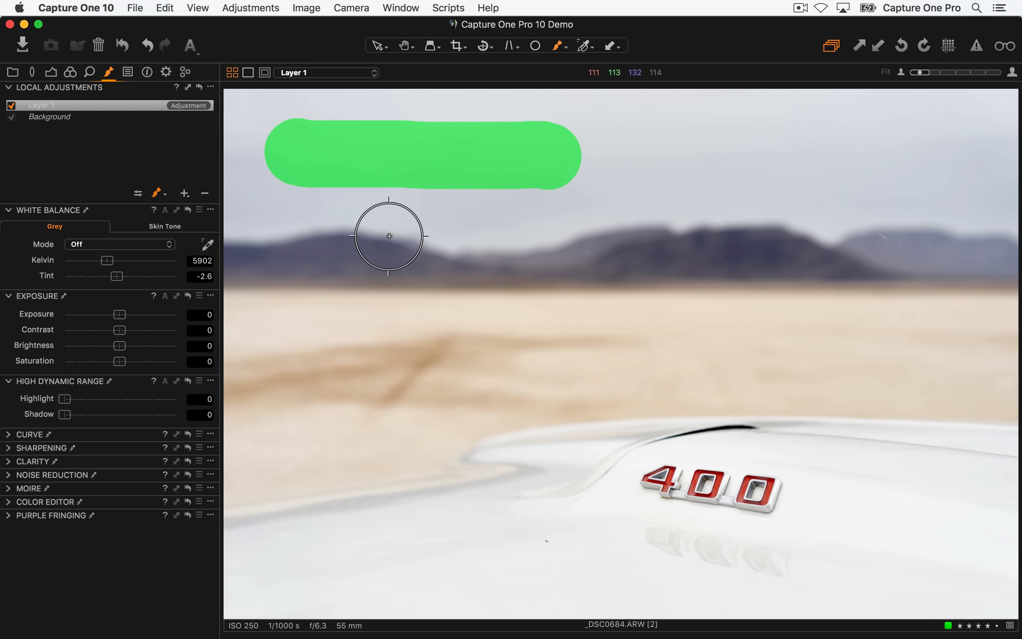
# - Restore the default Appearance preferences for a red mask color, and paint a single mask dab below the sky stroke
pyautogui.click(107, 10)
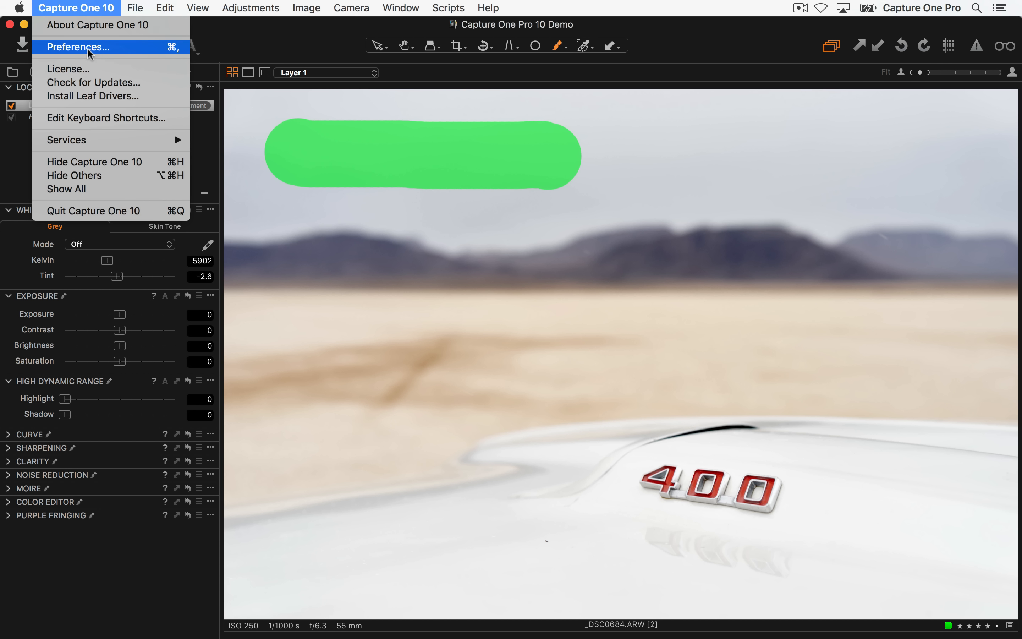
pyautogui.click(87, 48)
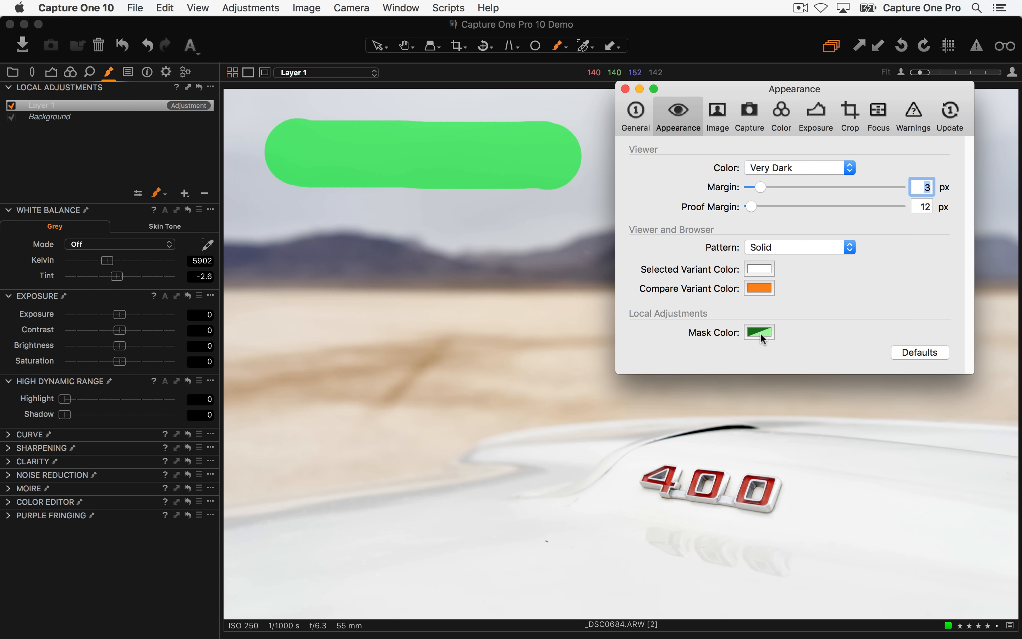
pyautogui.click(762, 333)
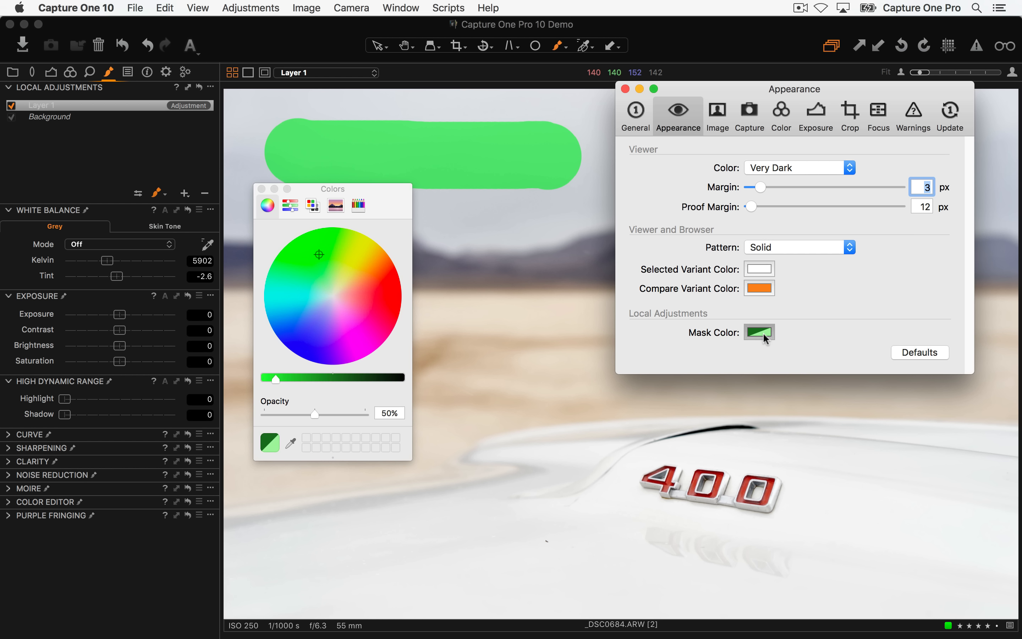
pyautogui.click(261, 188)
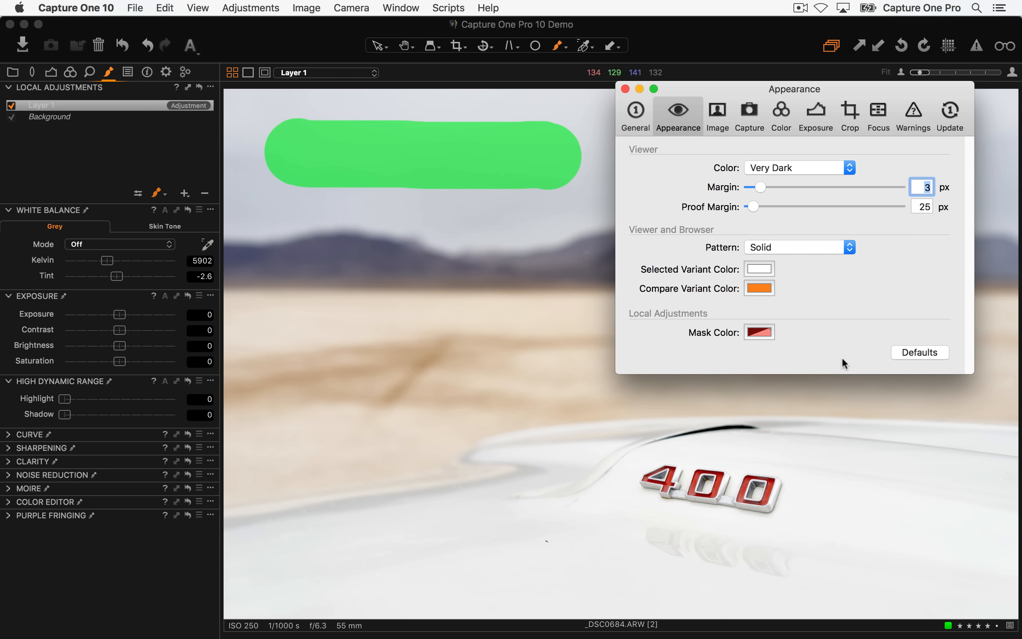
pyautogui.click(507, 230)
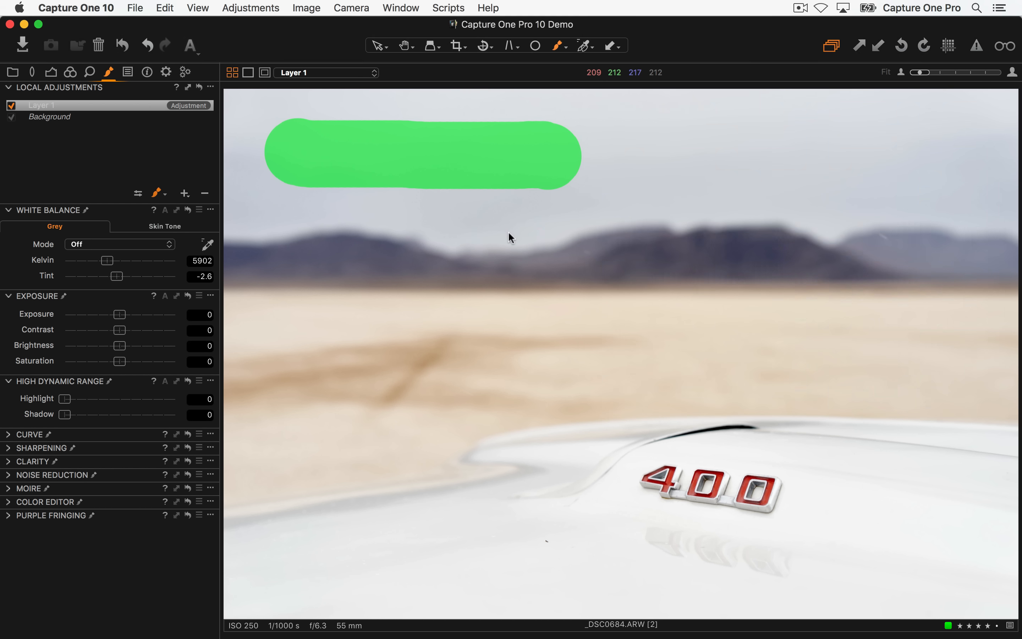
pyautogui.click(509, 231)
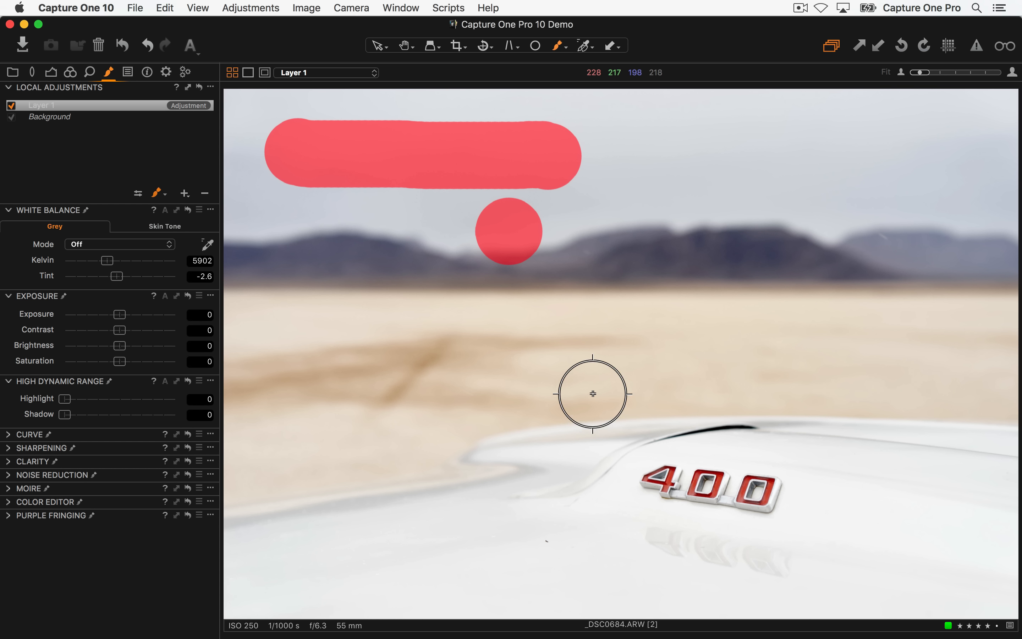
# - Check the local adjustments mask color and its color picker in the Appearance preferences
pyautogui.press('super+comma')
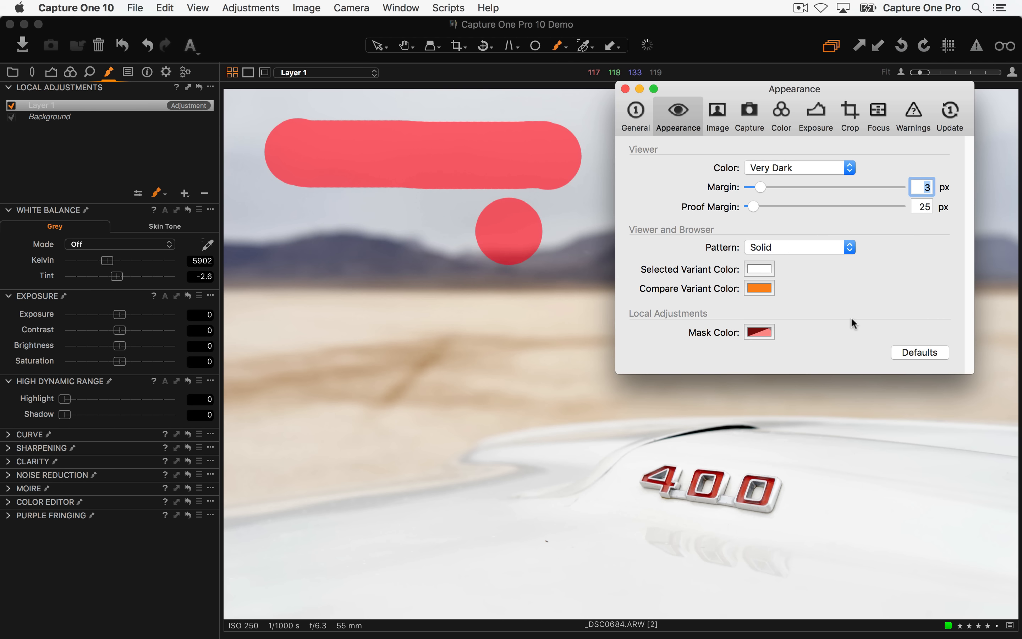
pyautogui.click(760, 333)
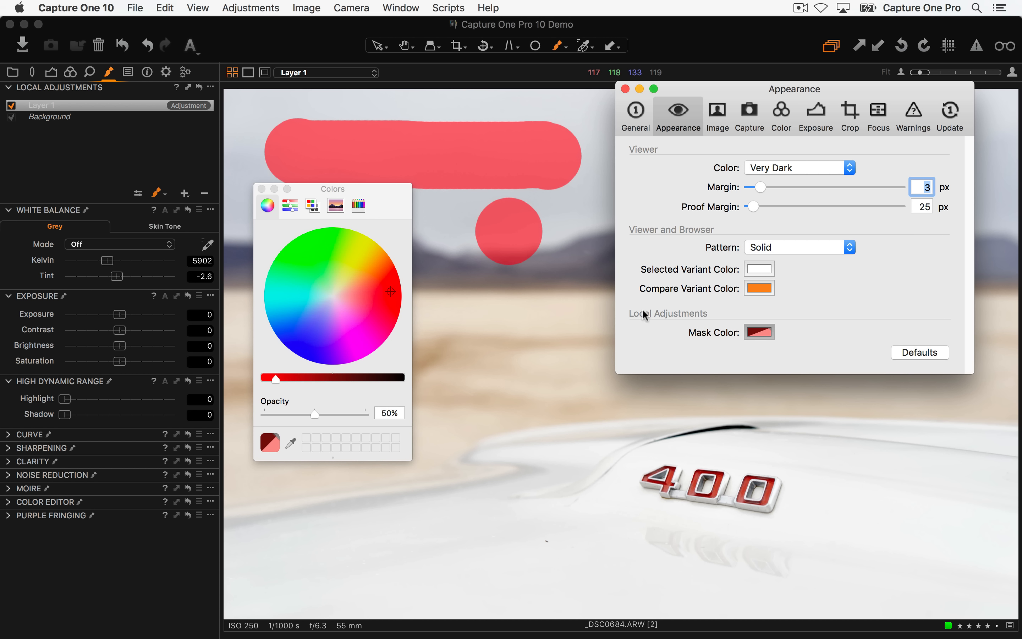
pyautogui.click(261, 189)
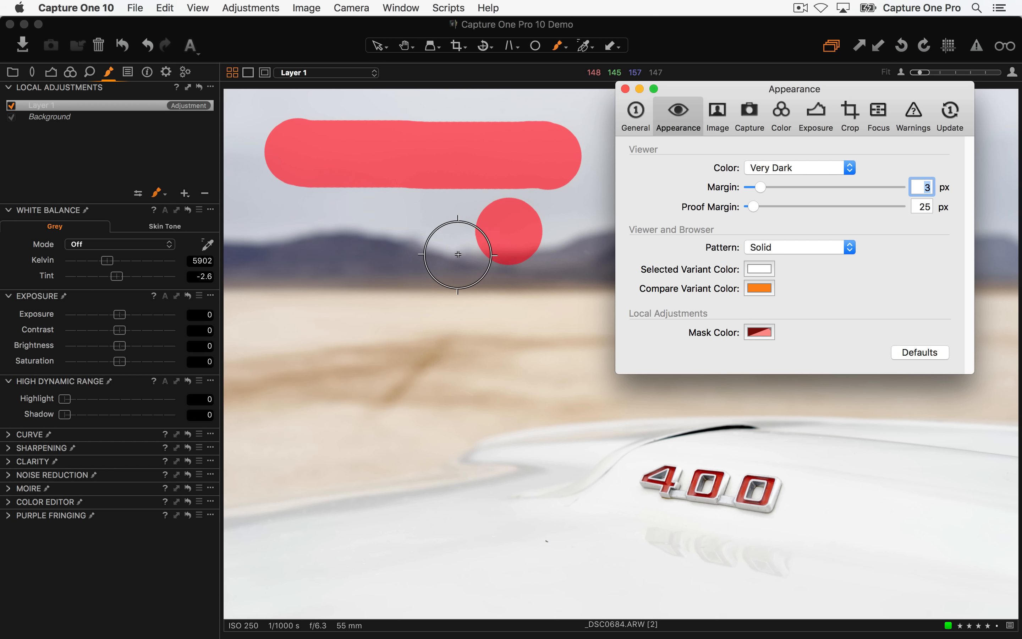
pyautogui.click(418, 246)
# - Erase the round mask dab below the sky stroke and switch back to drawing the mask
pyautogui.press('e')
pyautogui.moveTo(554, 224)
pyautogui.mouseDown()
pyautogui.moveTo(431, 242)
pyautogui.moveTo(534, 266)
pyautogui.mouseUp()
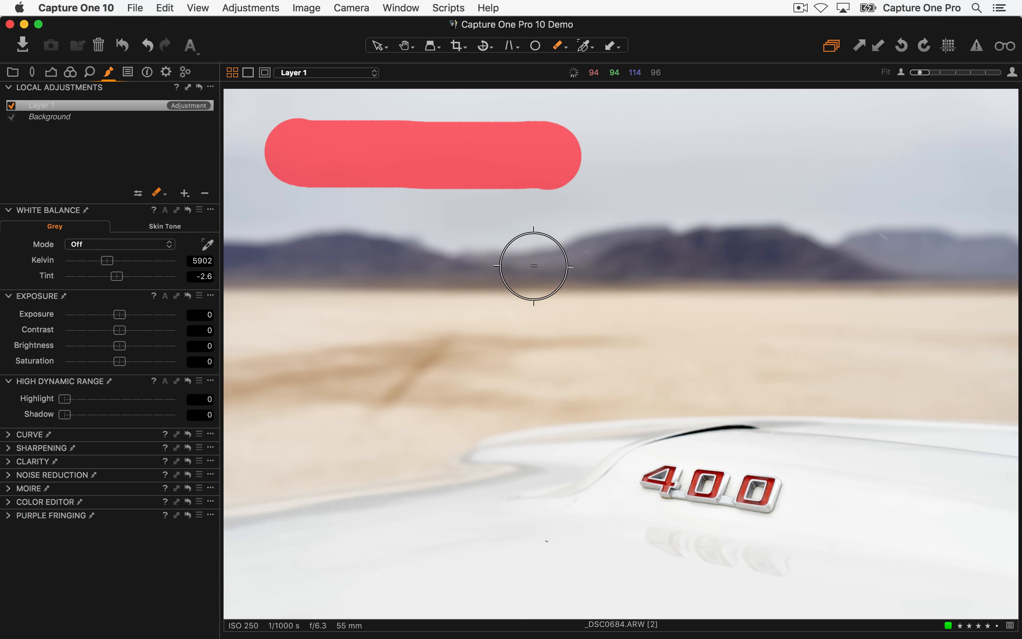
pyautogui.press('b')
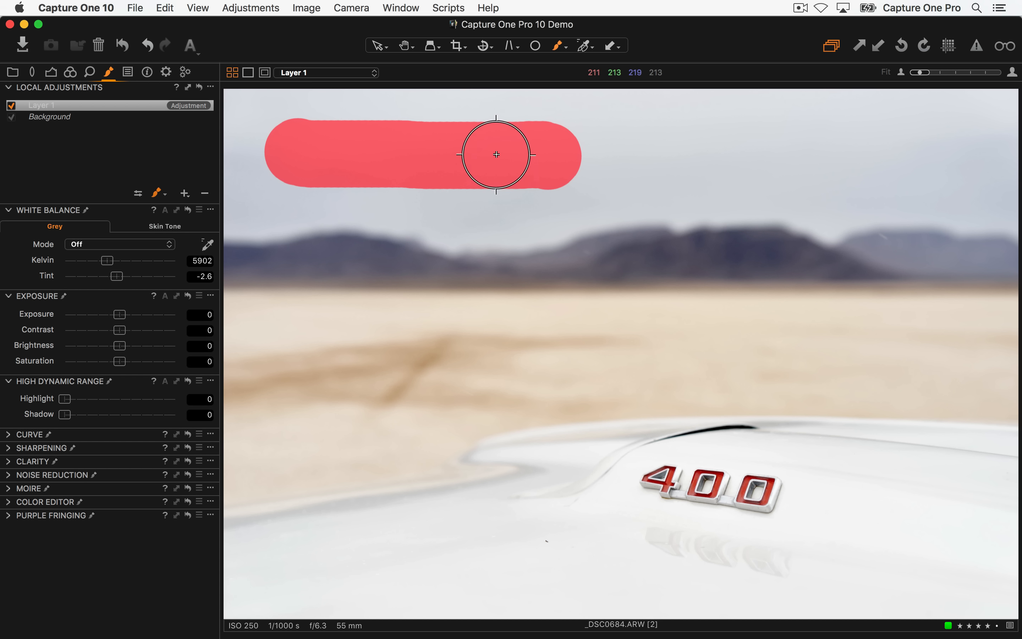
# - Set the brush hardness to 20 and paint a soft horizontal mask stroke over the mountains below the first stroke
pyautogui.rightClick(471, 180)
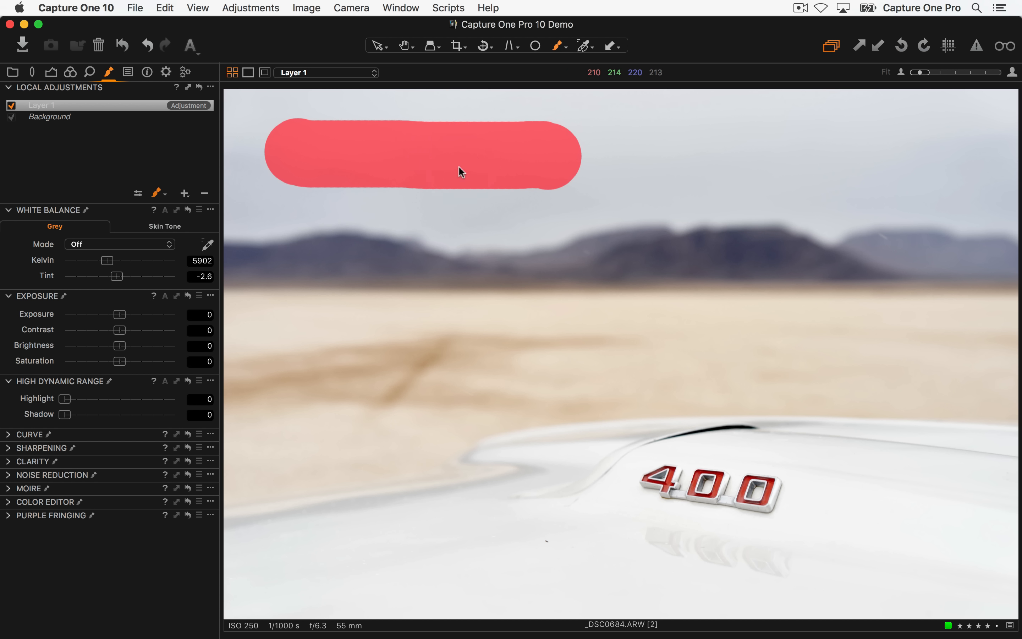
pyautogui.rightClick(463, 173)
pyautogui.moveTo(511, 187); pyautogui.dragTo(427, 184)
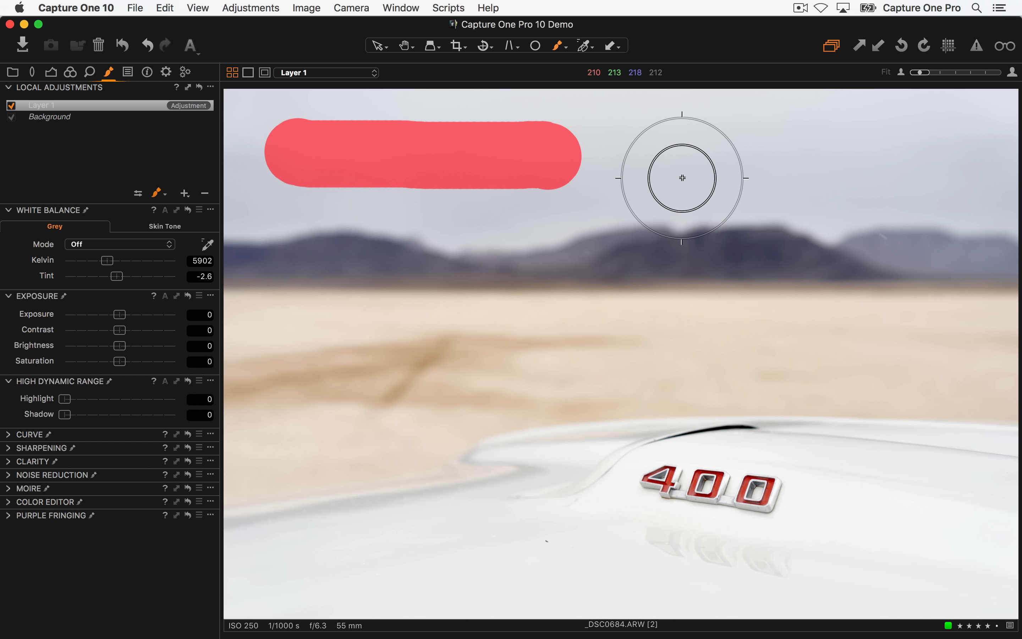
pyautogui.moveTo(312, 244); pyautogui.dragTo(679, 237)
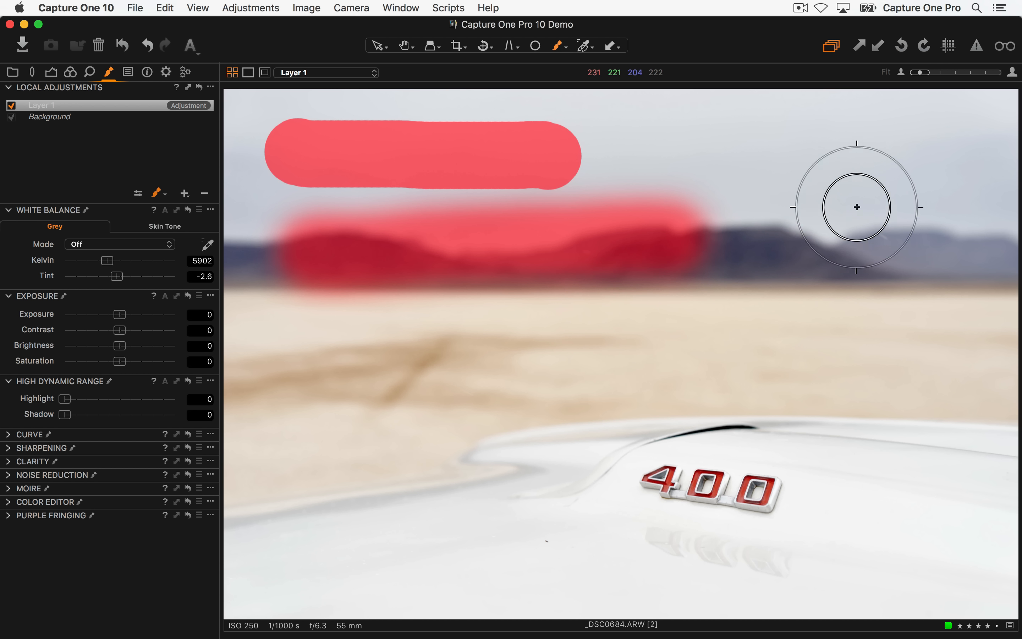
# - Set the brush opacity to 50 and paint a horizontal mask stroke across the upper-right sky of the photo
pyautogui.rightClick(831, 136)
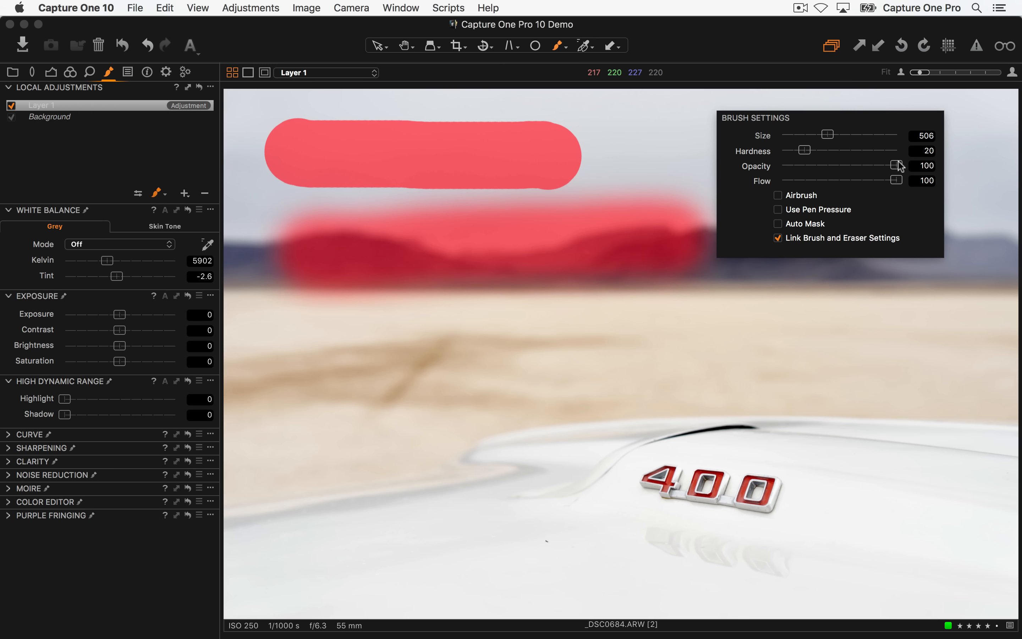
pyautogui.moveTo(892, 165)
pyautogui.mouseDown()
pyautogui.moveTo(838, 167)
pyautogui.moveTo(835, 177)
pyautogui.mouseUp()
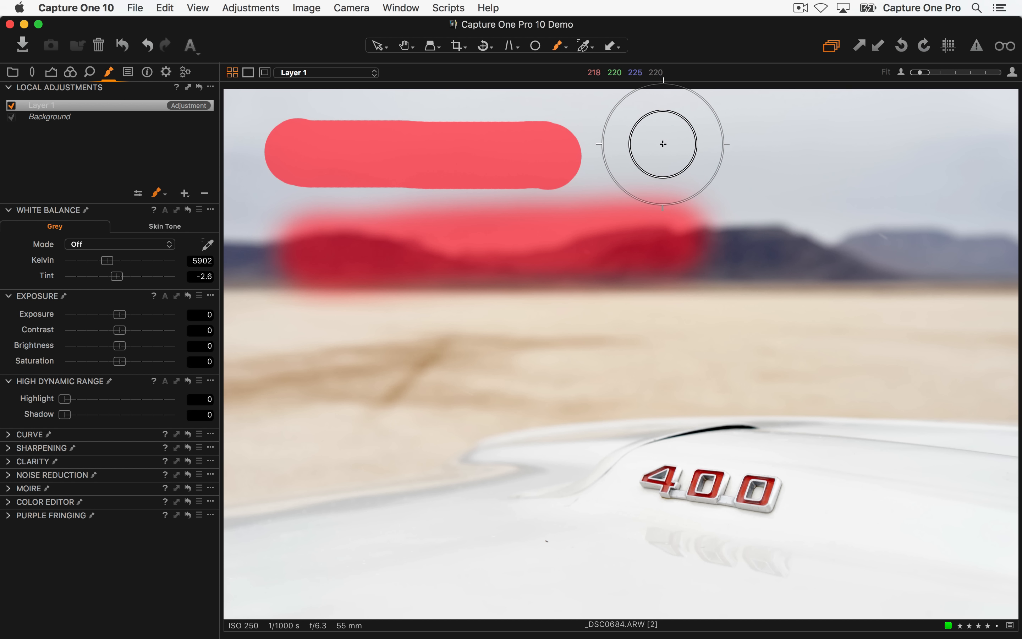
pyautogui.moveTo(684, 141); pyautogui.dragTo(922, 146)
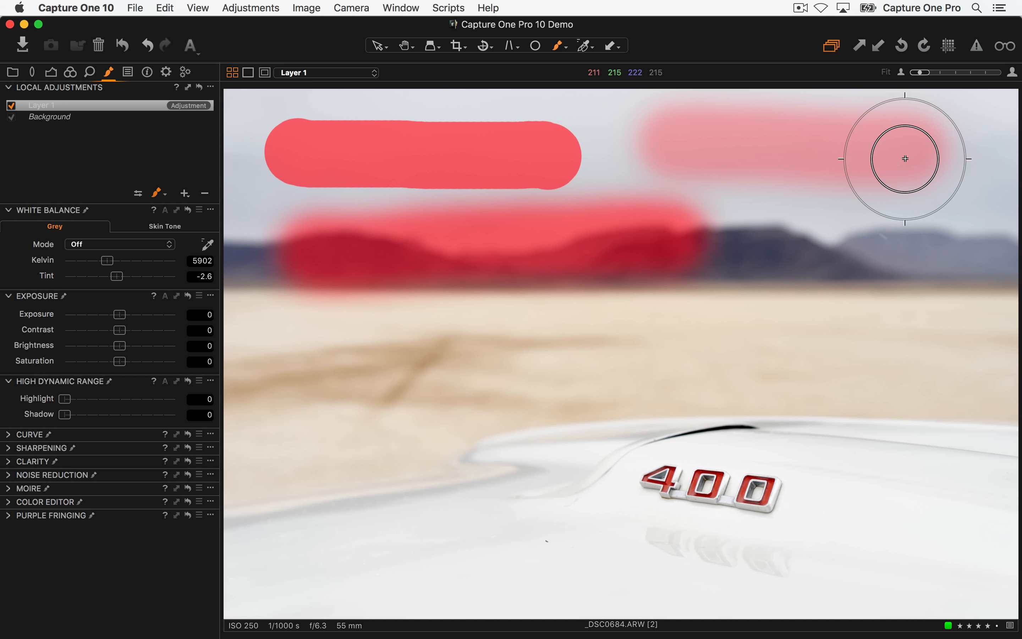
# - Hide the mask, try an Exposure of -1.91 on Layer 1, reset the Exposure to 0 and show the mask again
pyautogui.click(163, 196)
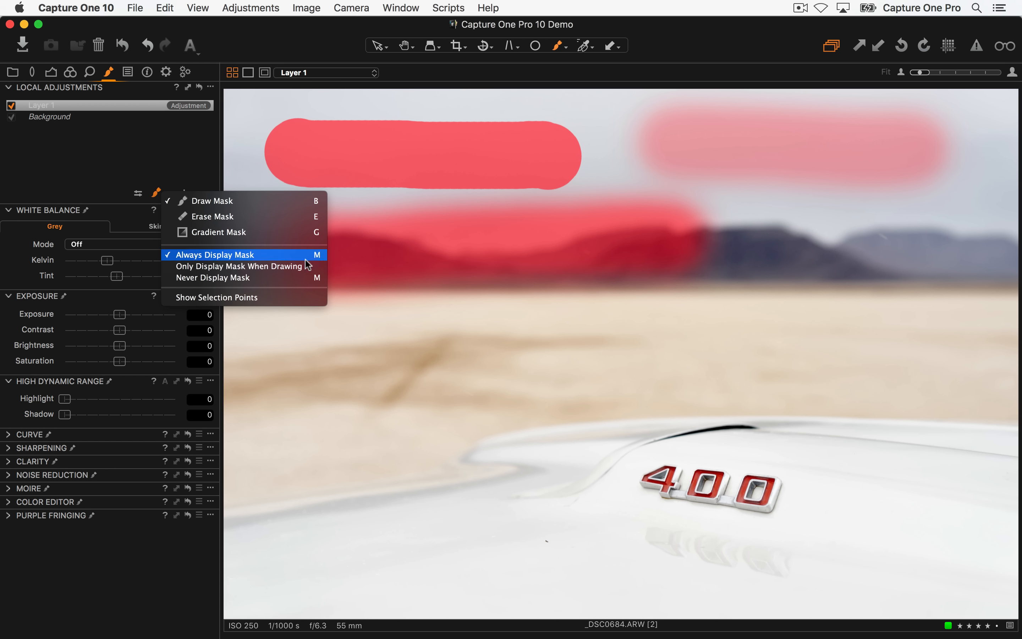
pyautogui.click(461, 371)
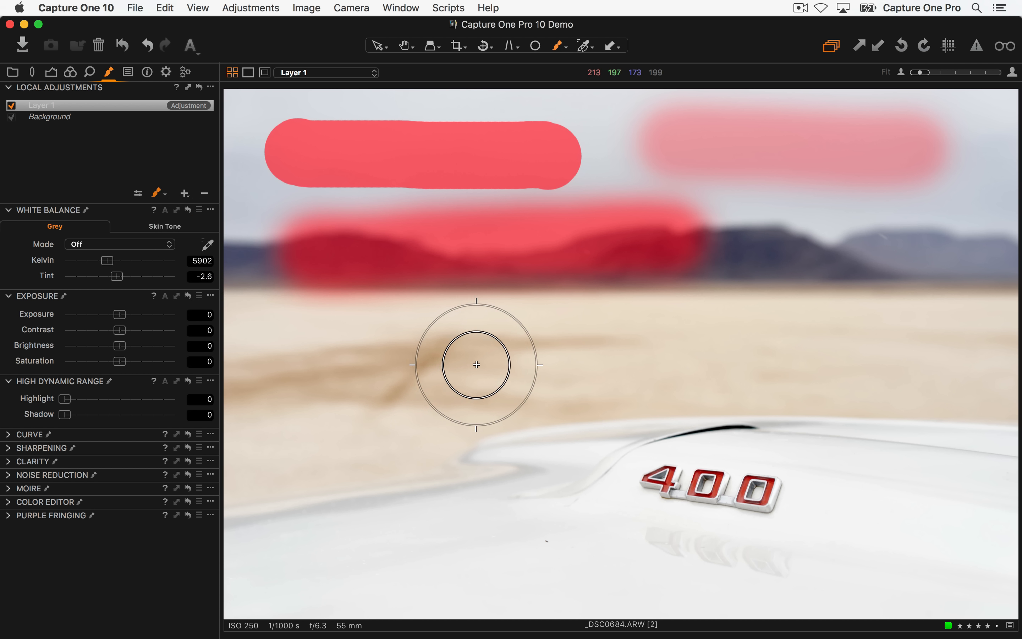
pyautogui.press('m')
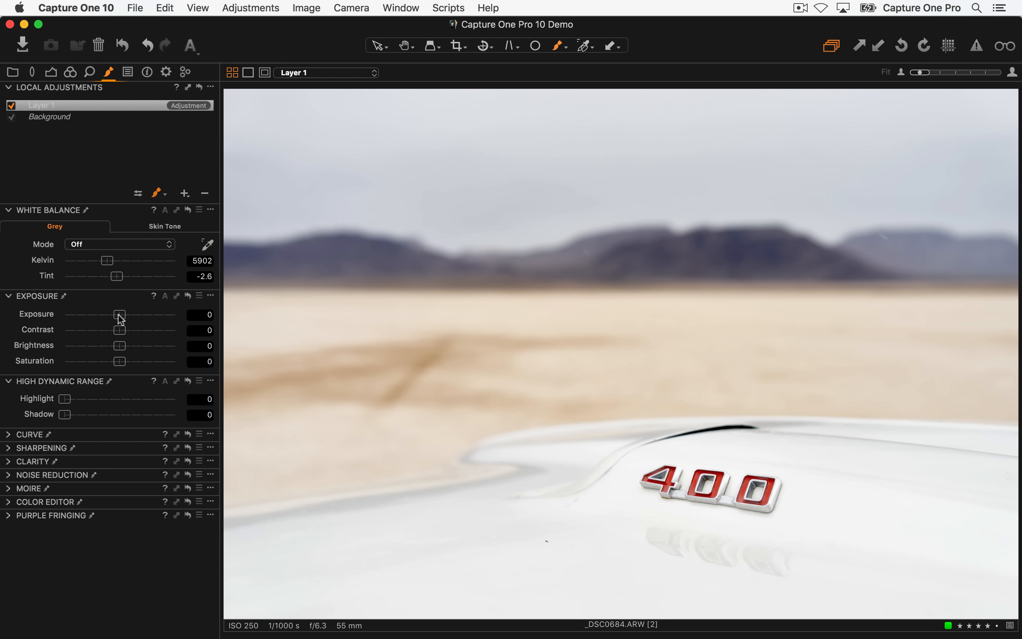
pyautogui.moveTo(99, 315); pyautogui.dragTo(92, 315)
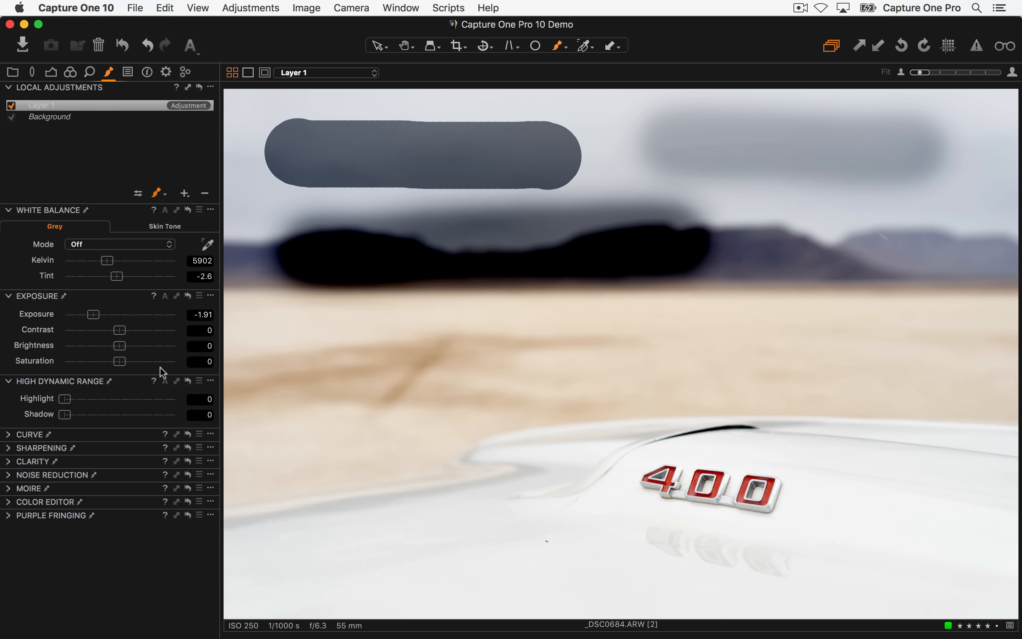
pyautogui.doubleClick(138, 315)
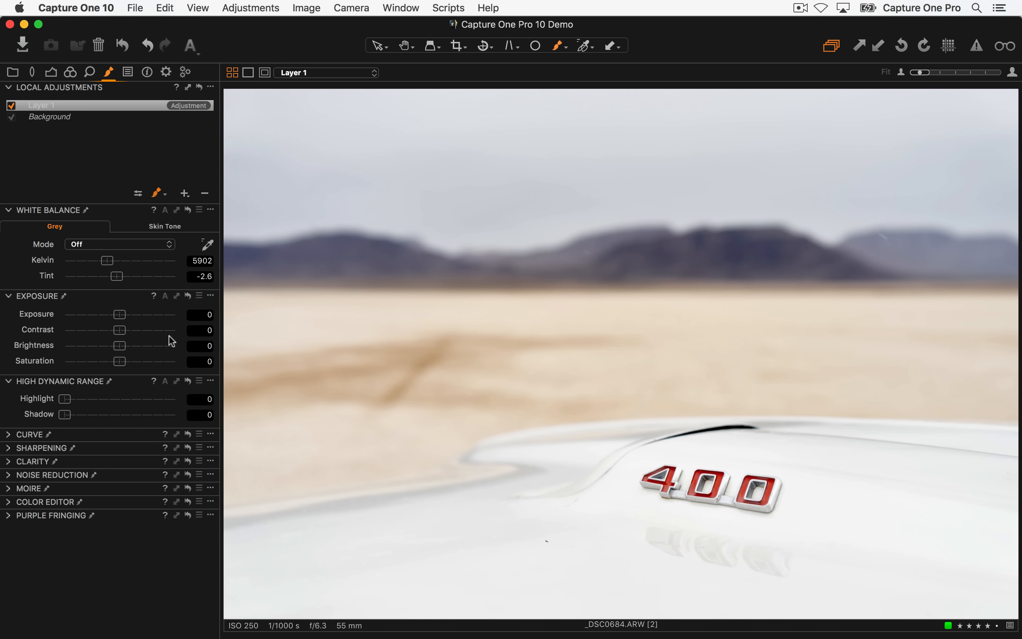
pyautogui.press('m')
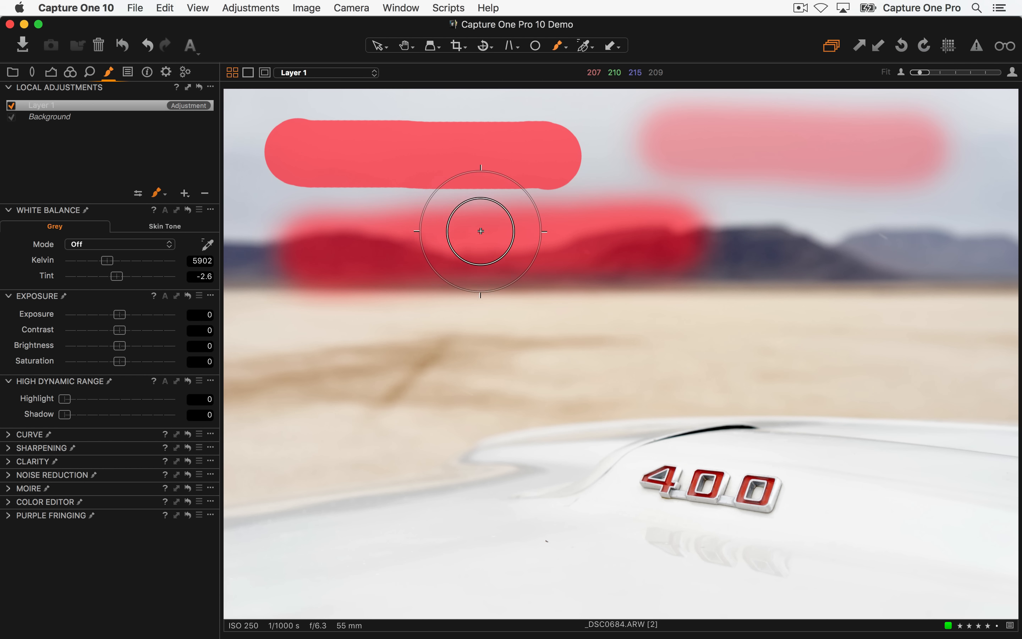
# - Paint a soft mask stroke at opacity 50 and flow 100 across the left part of the desert floor
pyautogui.rightClick(578, 295)
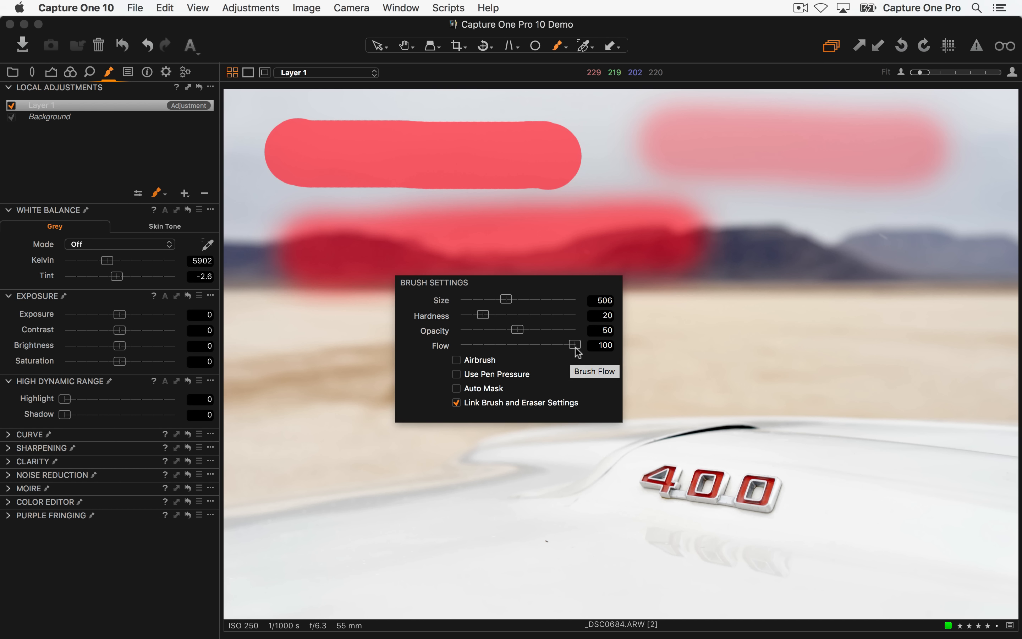
pyautogui.moveTo(291, 381)
pyautogui.mouseDown()
pyautogui.moveTo(594, 330)
pyautogui.moveTo(537, 332)
pyautogui.mouseUp()
# - Set the brush flow to 10 and build up mask strokes across the right part of the desert floor
pyautogui.rightClick(538, 332)
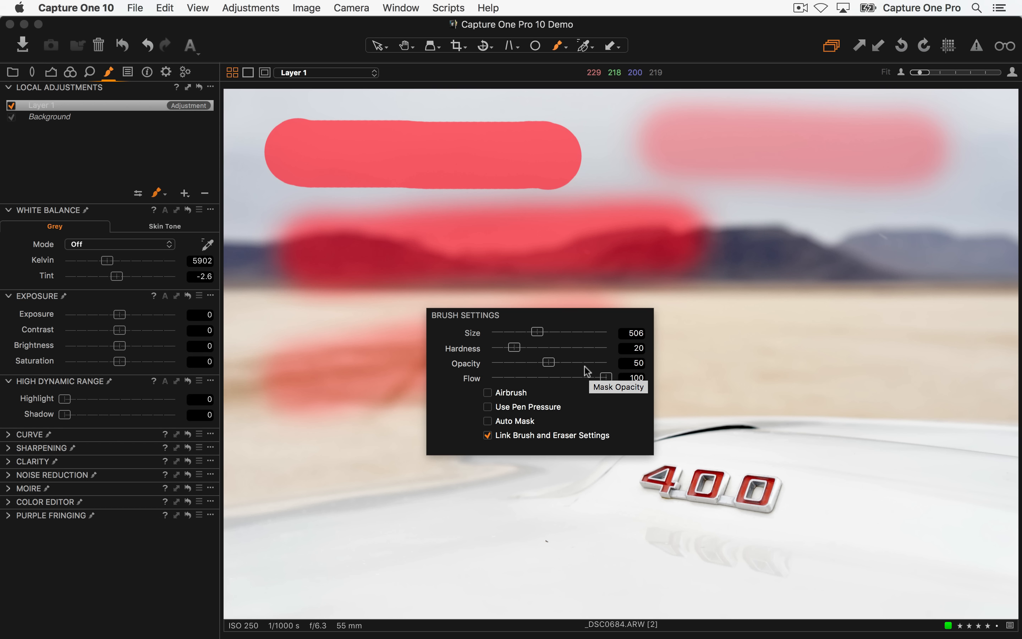
pyautogui.moveTo(608, 380); pyautogui.dragTo(503, 382)
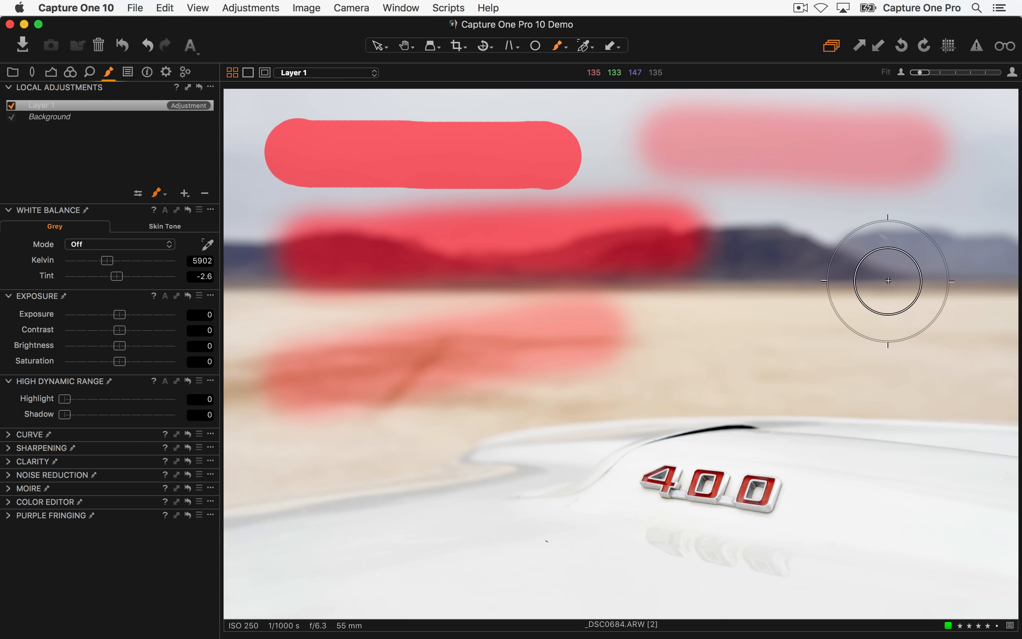
pyautogui.moveTo(880, 318)
pyautogui.mouseDown()
pyautogui.moveTo(940, 315)
pyautogui.moveTo(630, 352)
pyautogui.moveTo(956, 299)
pyautogui.moveTo(632, 359)
pyautogui.moveTo(922, 306)
pyautogui.moveTo(884, 317)
pyautogui.mouseUp()
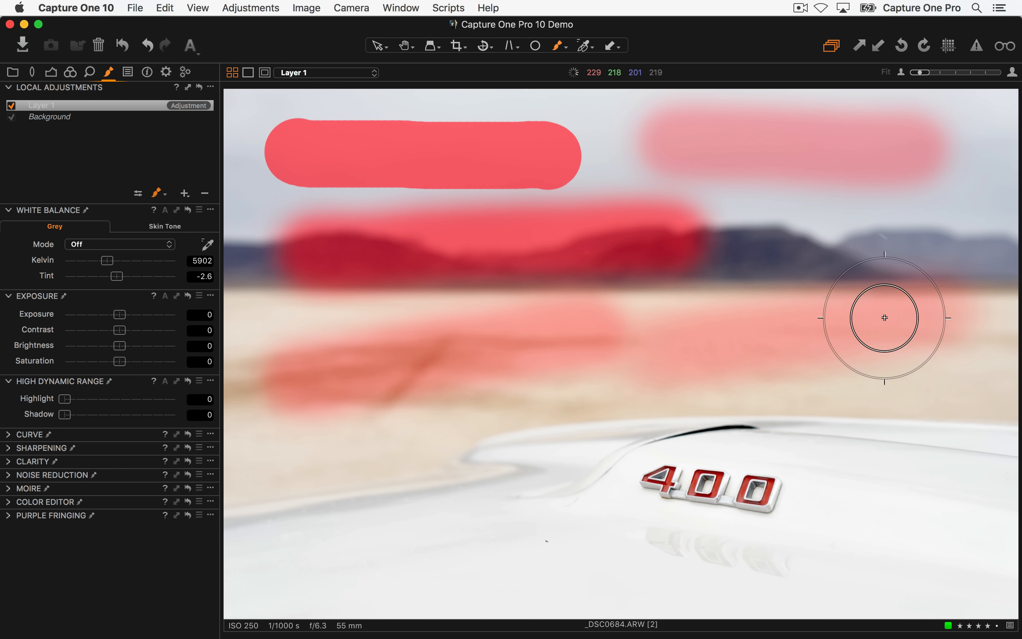
# - Set the brush opacity to 100 with flow 10 and paint a diagonal mask stroke across the left part of the car's hood
pyautogui.rightClick(693, 344)
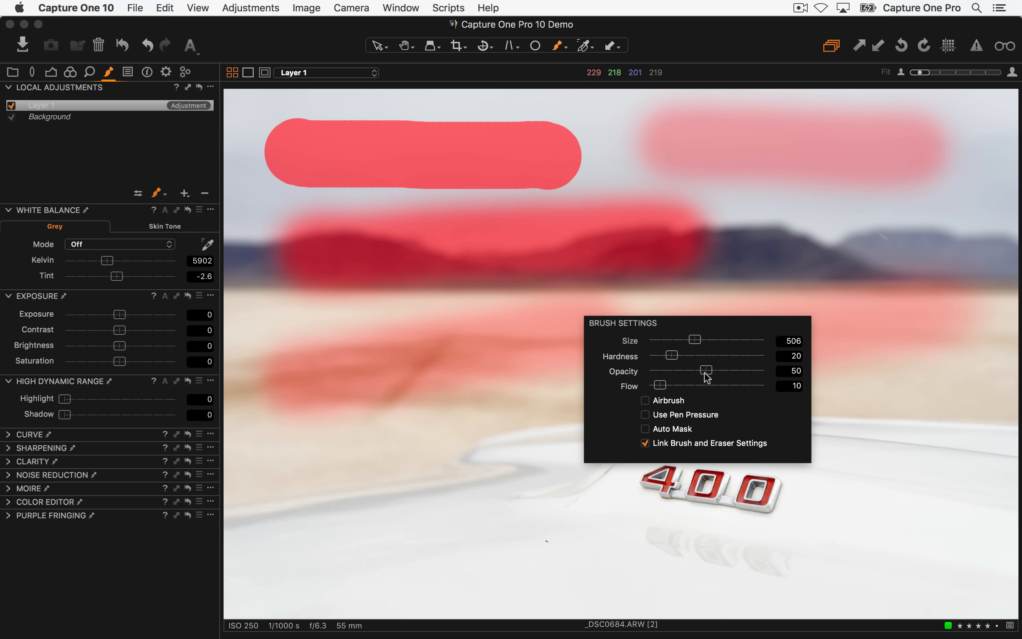
pyautogui.moveTo(716, 369); pyautogui.dragTo(823, 372)
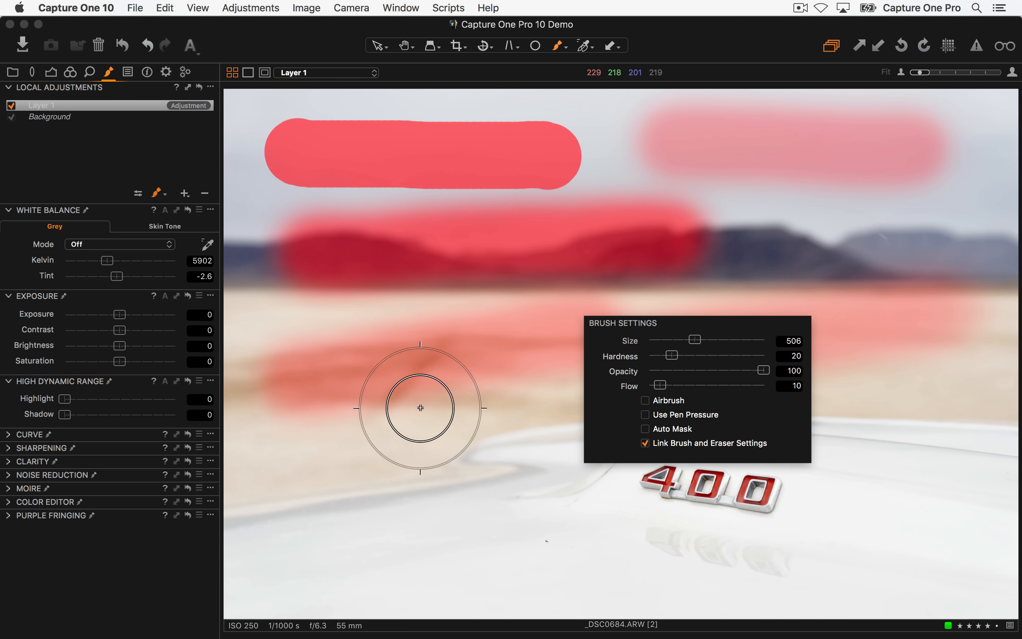
pyautogui.click(420, 410)
pyautogui.moveTo(371, 520)
pyautogui.mouseDown()
pyautogui.moveTo(601, 452)
pyautogui.moveTo(335, 550)
pyautogui.moveTo(600, 452)
pyautogui.moveTo(364, 554)
pyautogui.moveTo(529, 468)
pyautogui.moveTo(479, 505)
pyautogui.moveTo(431, 521)
pyautogui.moveTo(586, 456)
pyautogui.moveTo(342, 554)
pyautogui.moveTo(643, 422)
pyautogui.moveTo(322, 559)
pyautogui.moveTo(632, 421)
pyautogui.moveTo(390, 539)
pyautogui.moveTo(482, 432)
pyautogui.moveTo(425, 525)
pyautogui.moveTo(607, 443)
pyautogui.moveTo(433, 520)
pyautogui.moveTo(550, 456)
pyautogui.moveTo(434, 518)
pyautogui.moveTo(522, 472)
pyautogui.mouseUp()
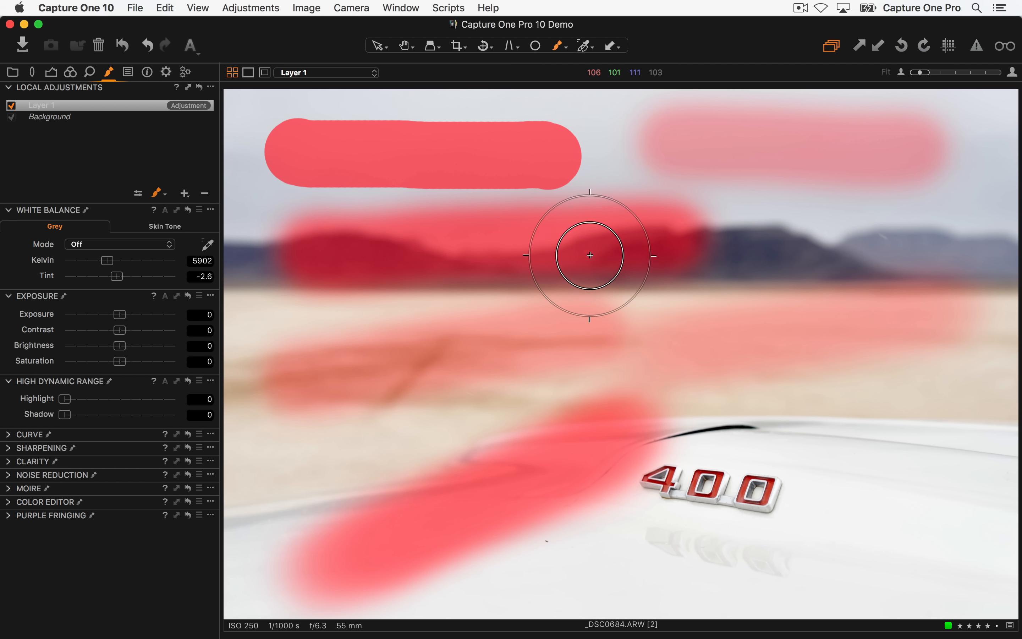
# - Enable Airbrush and build up two mask spots along the hood's right edge, one at flow 10 and one at flow 74
pyautogui.rightClick(602, 305)
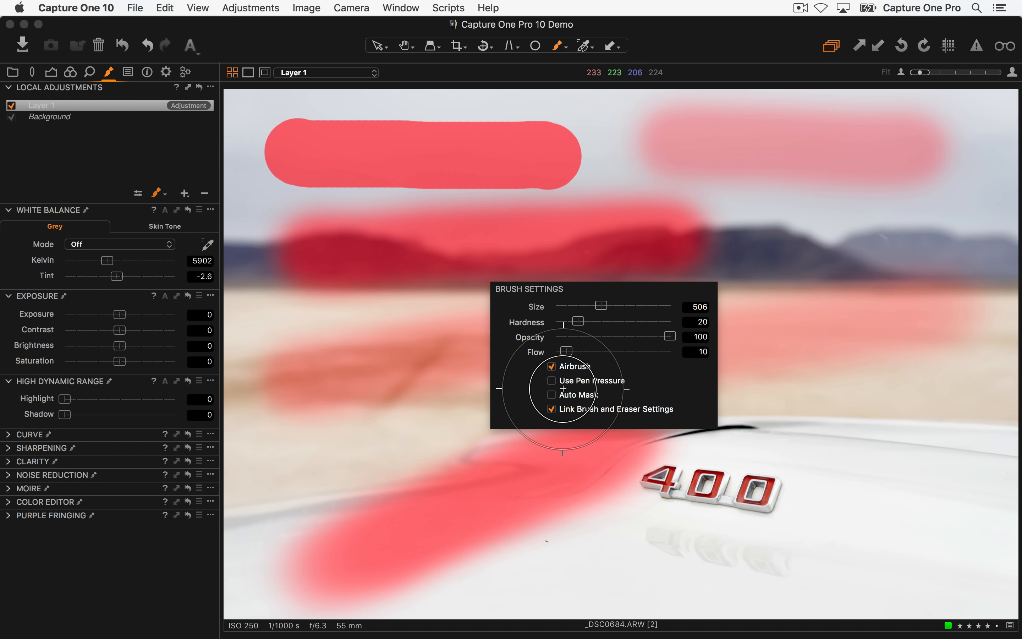
pyautogui.click(785, 411)
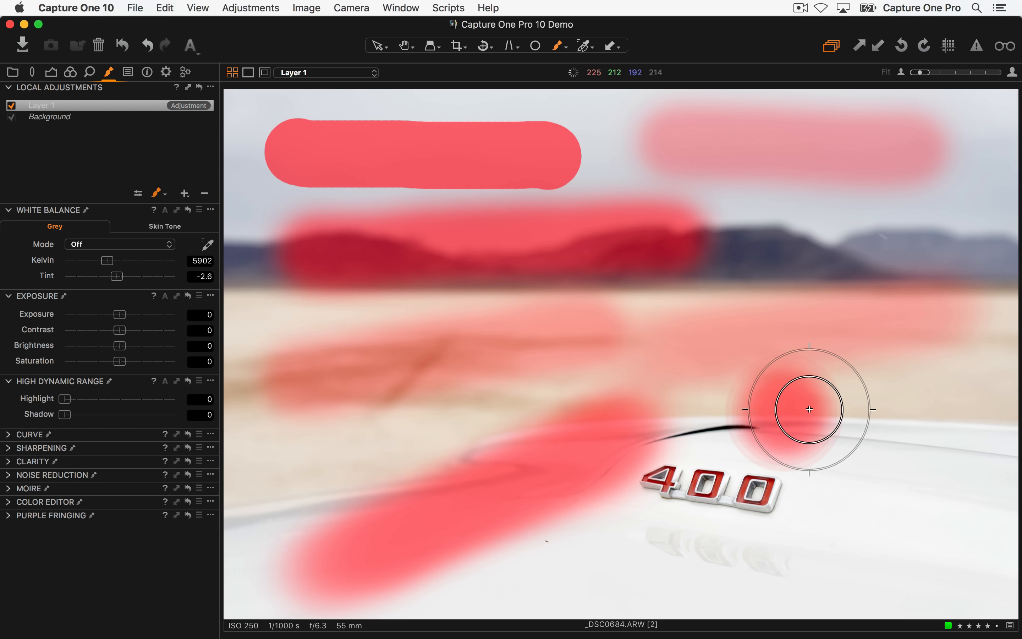
pyautogui.rightClick(695, 358)
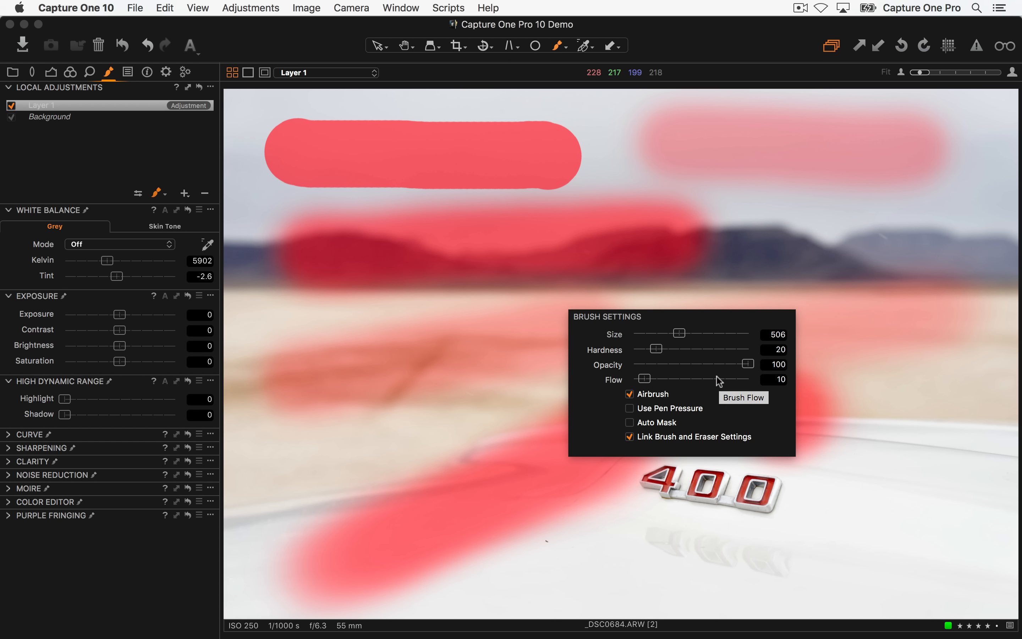
pyautogui.moveTo(669, 382)
pyautogui.mouseDown()
pyautogui.moveTo(741, 378)
pyautogui.moveTo(718, 378)
pyautogui.mouseUp()
pyautogui.click(934, 409)
pyautogui.click(932, 408)
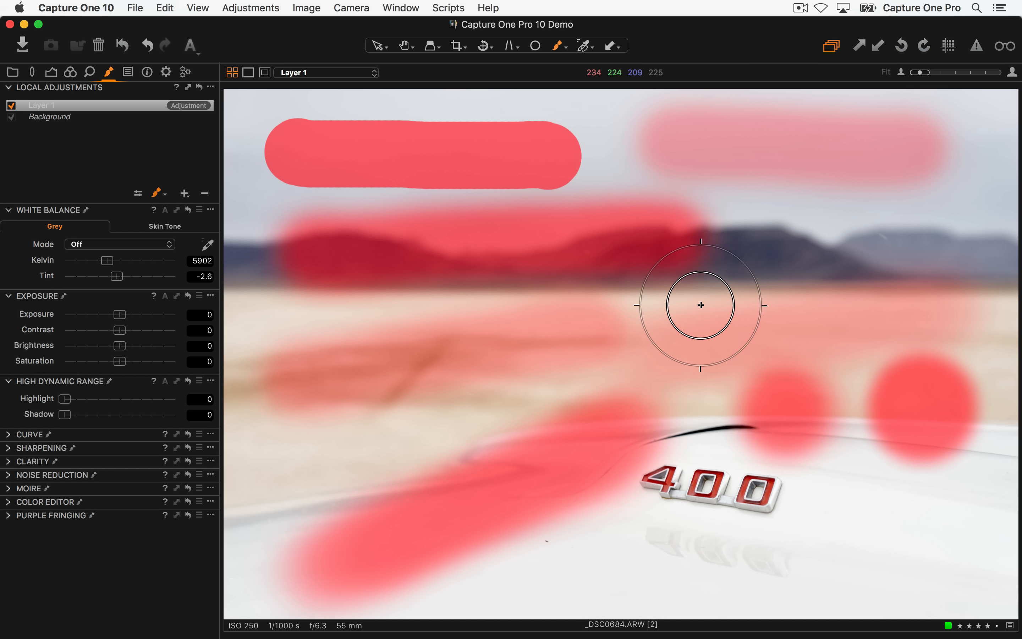
# - Switch the brush from Airbrush to Use Pen Pressure with flow 100 and paint a widening stroke from the right desert floor towards the mountains
pyautogui.rightClick(674, 305)
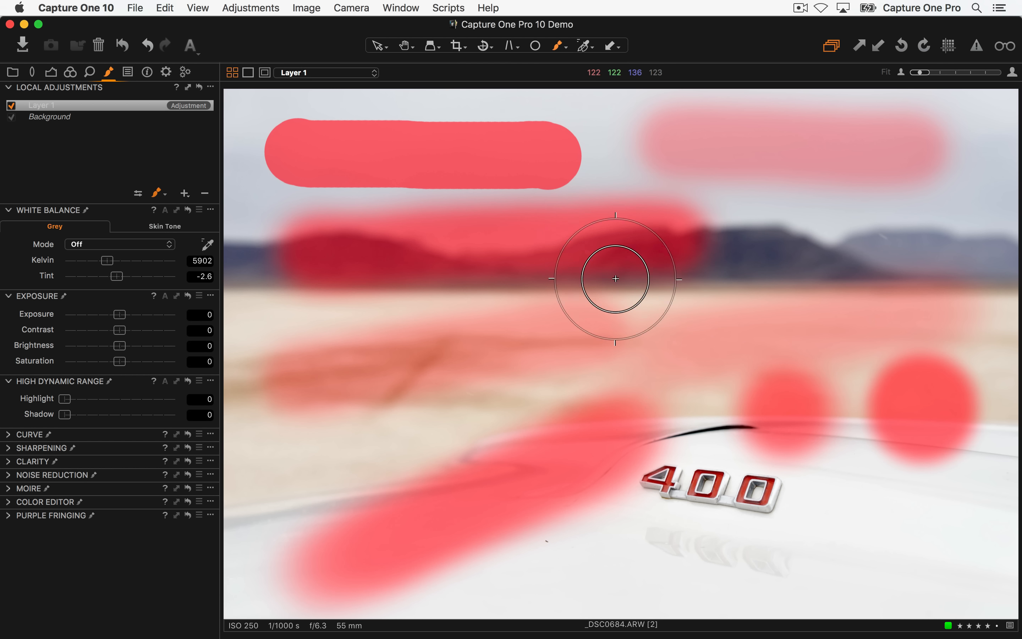
pyautogui.rightClick(628, 345)
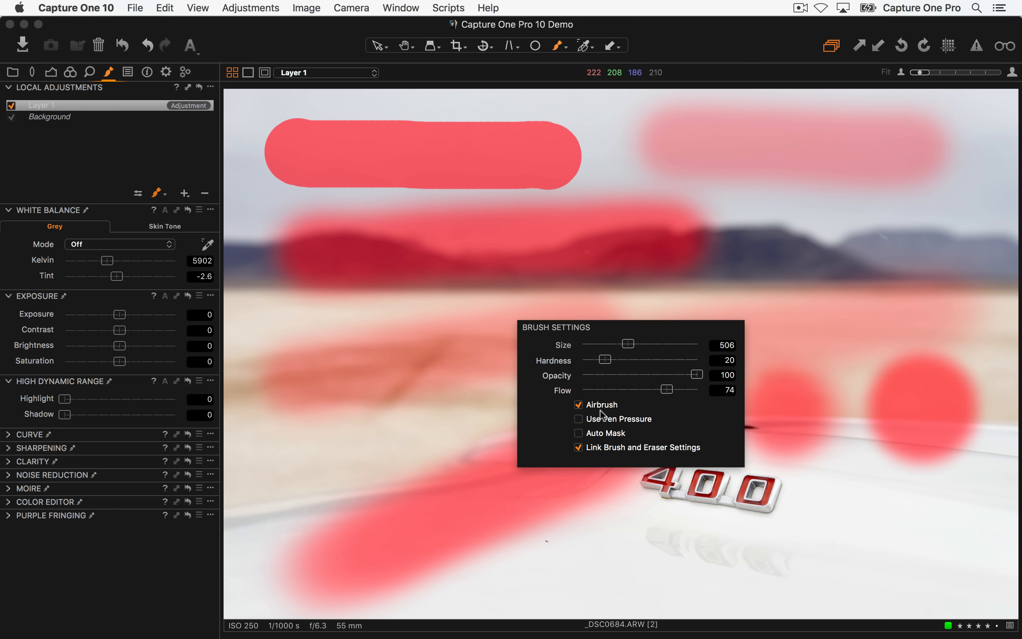
pyautogui.click(578, 405)
pyautogui.click(579, 419)
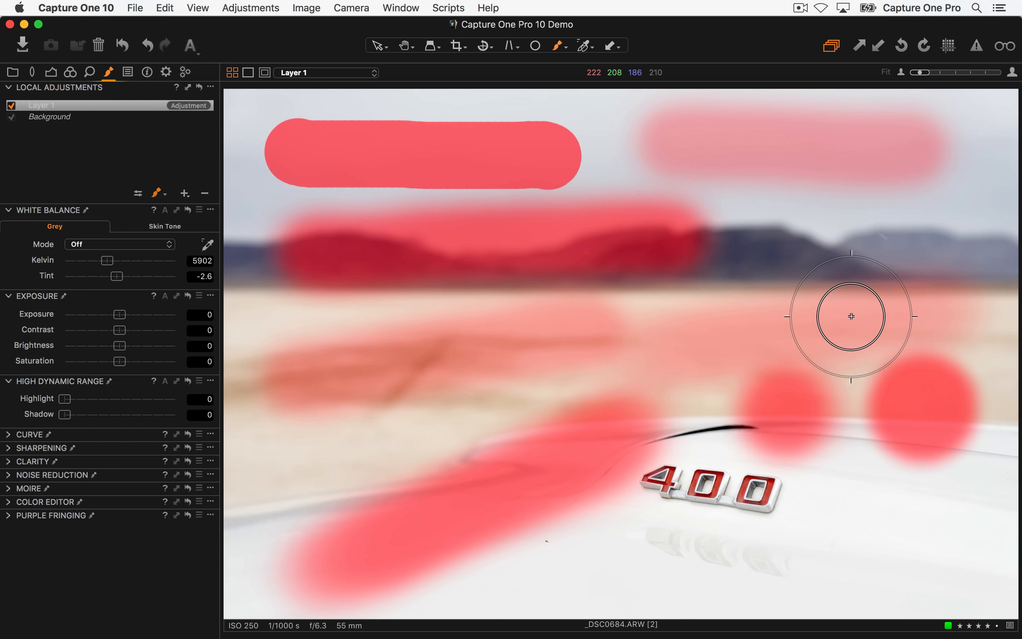
pyautogui.click(843, 318)
pyautogui.moveTo(829, 320)
pyautogui.mouseDown()
pyautogui.moveTo(756, 295)
pyautogui.moveTo(620, 292)
pyautogui.mouseUp()
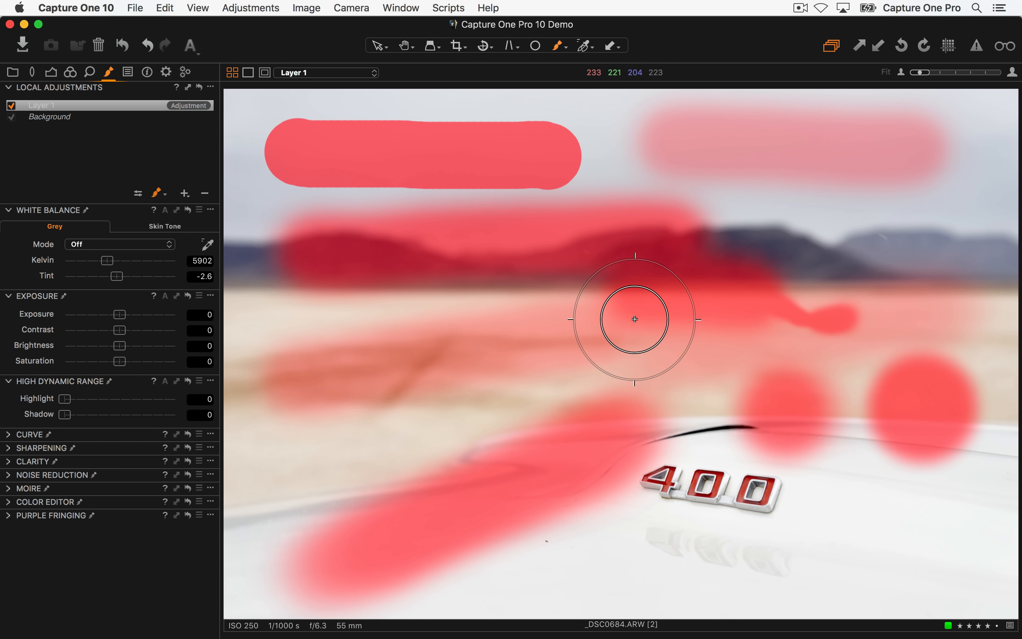
# - Turn off Use Pen Pressure and erase parts of the mask over the mountains and upper-left sky before returning to Draw Mask
pyautogui.rightClick(608, 337)
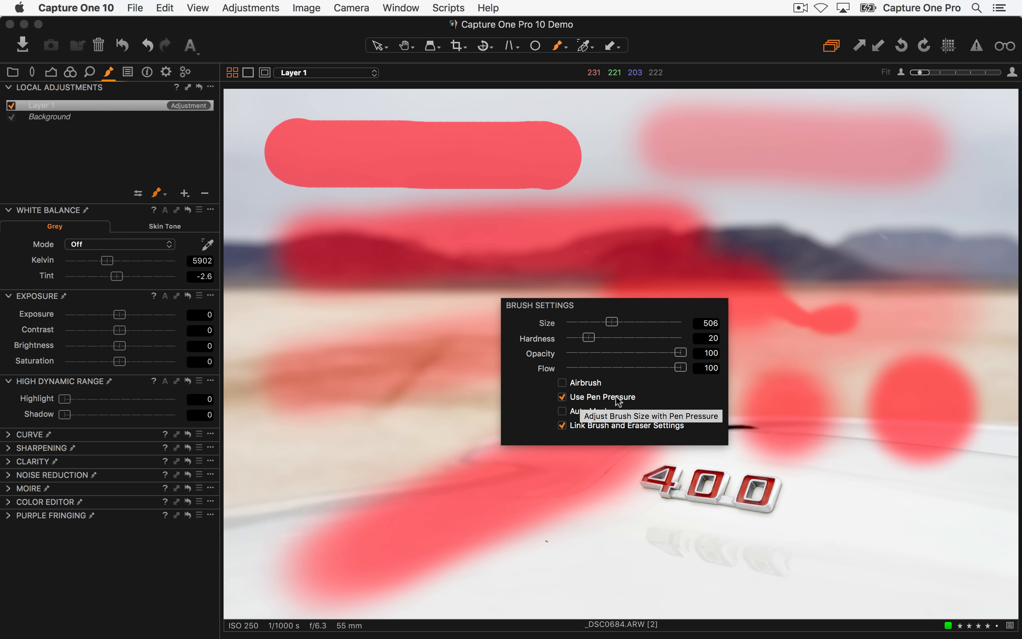
pyautogui.click(562, 397)
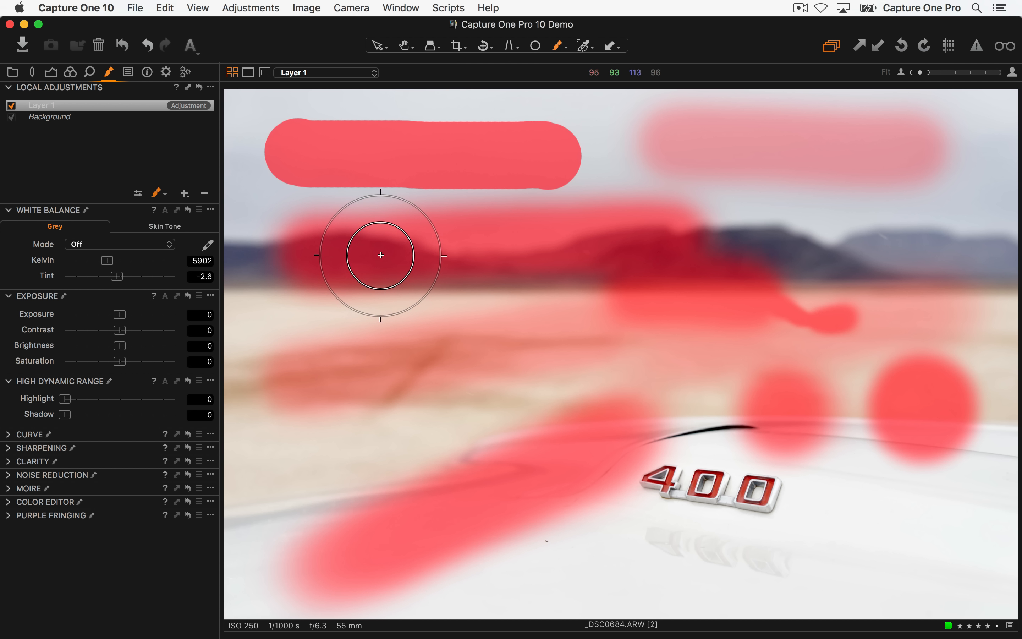
pyautogui.click(165, 197)
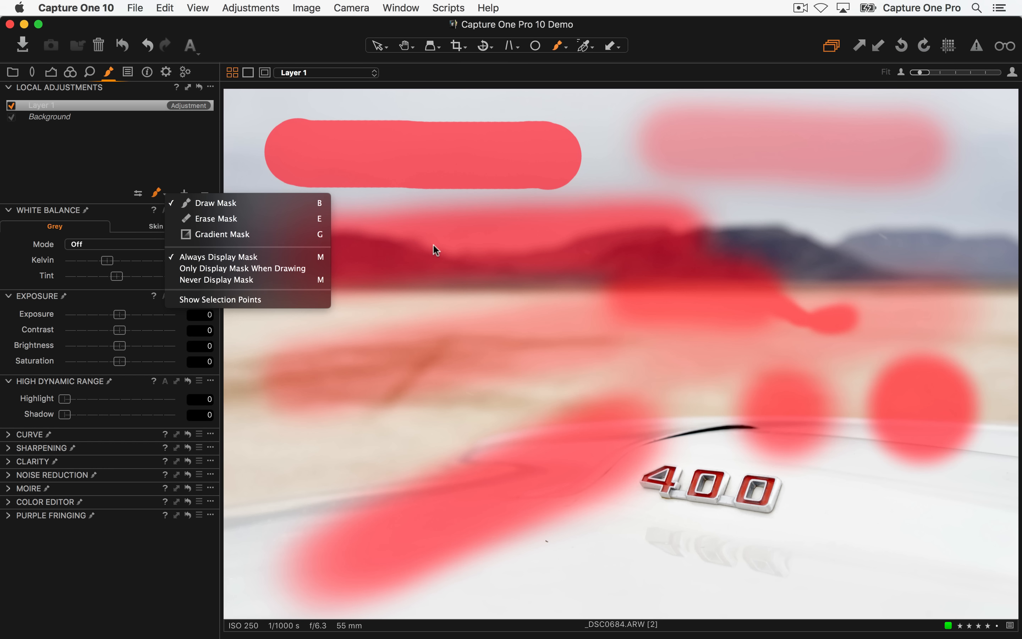
pyautogui.press('e')
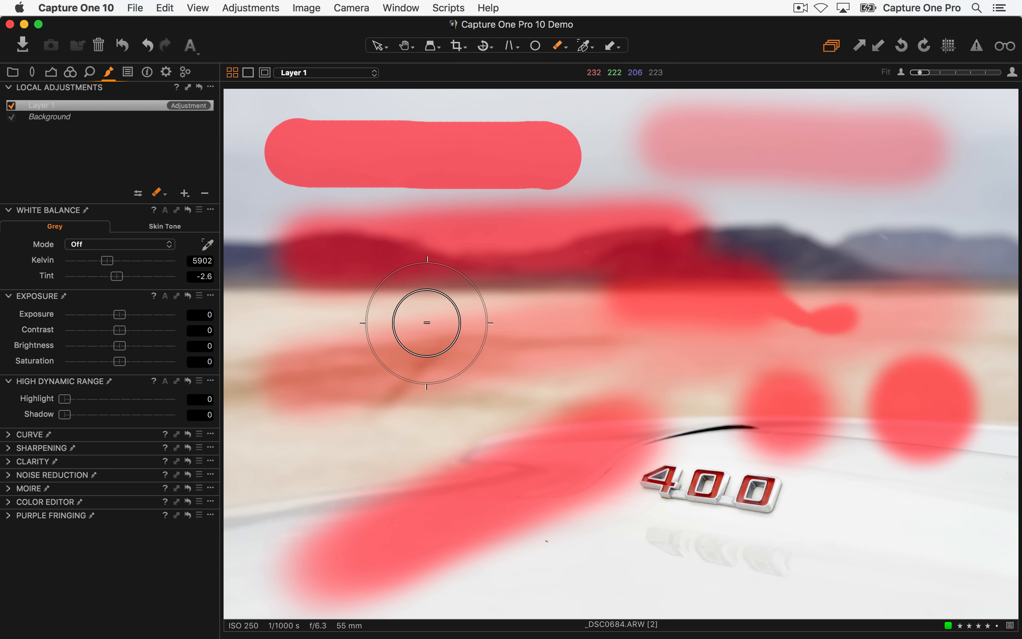
pyautogui.moveTo(427, 323)
pyautogui.mouseDown()
pyautogui.moveTo(401, 254)
pyautogui.moveTo(338, 268)
pyautogui.moveTo(421, 243)
pyautogui.moveTo(471, 267)
pyautogui.moveTo(391, 229)
pyautogui.moveTo(445, 114)
pyautogui.moveTo(503, 191)
pyautogui.moveTo(606, 247)
pyautogui.moveTo(419, 208)
pyautogui.moveTo(376, 171)
pyautogui.mouseUp()
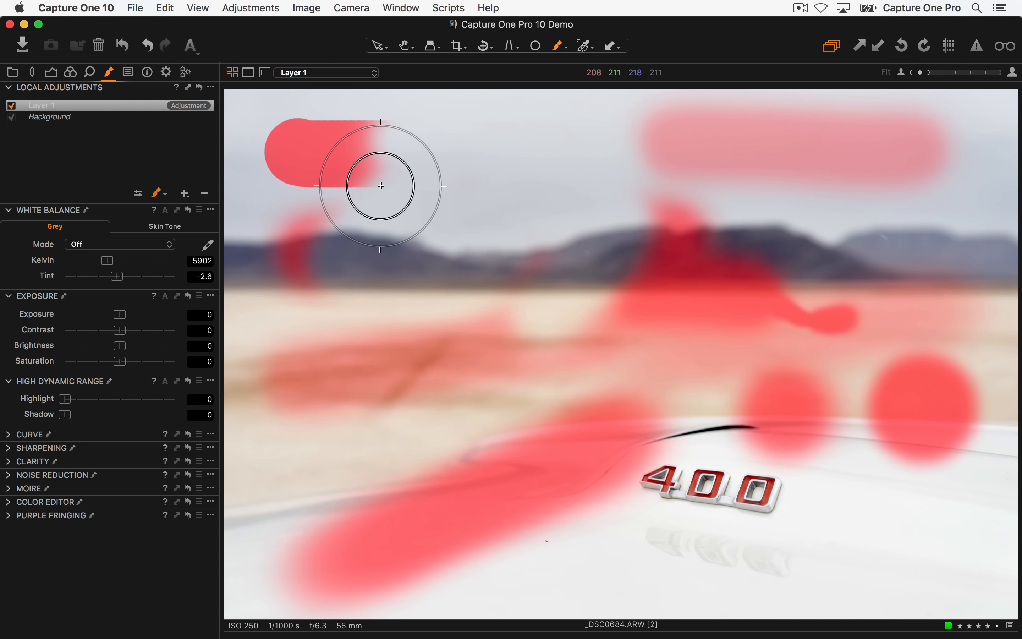
pyautogui.click(164, 197)
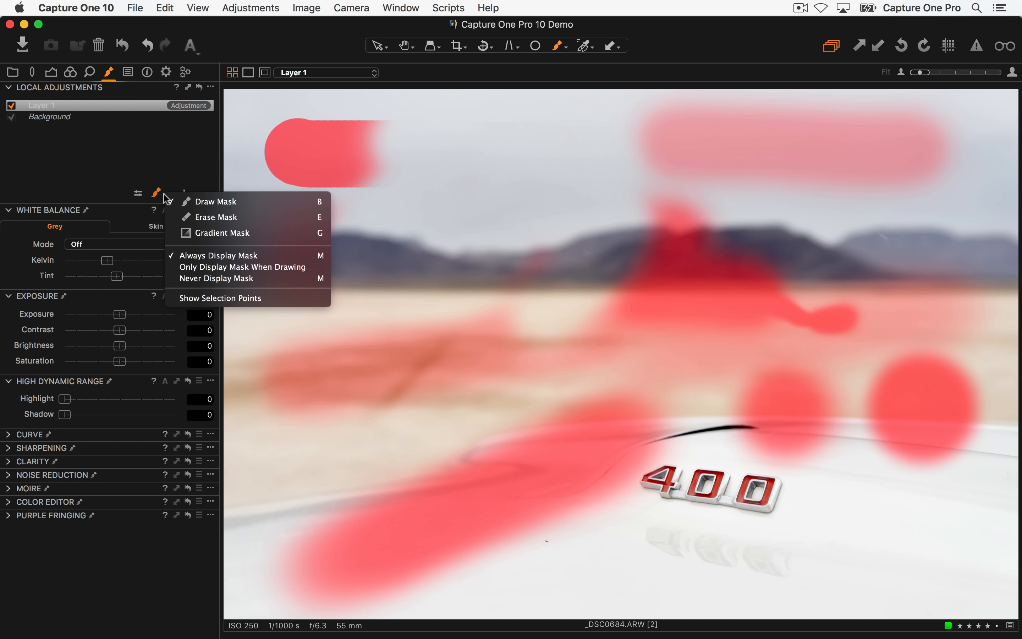
pyautogui.click(215, 202)
# - Look over the Local Adjustments options for inverting, filling and copying the mask and for choosing the layer type
pyautogui.click(209, 115)
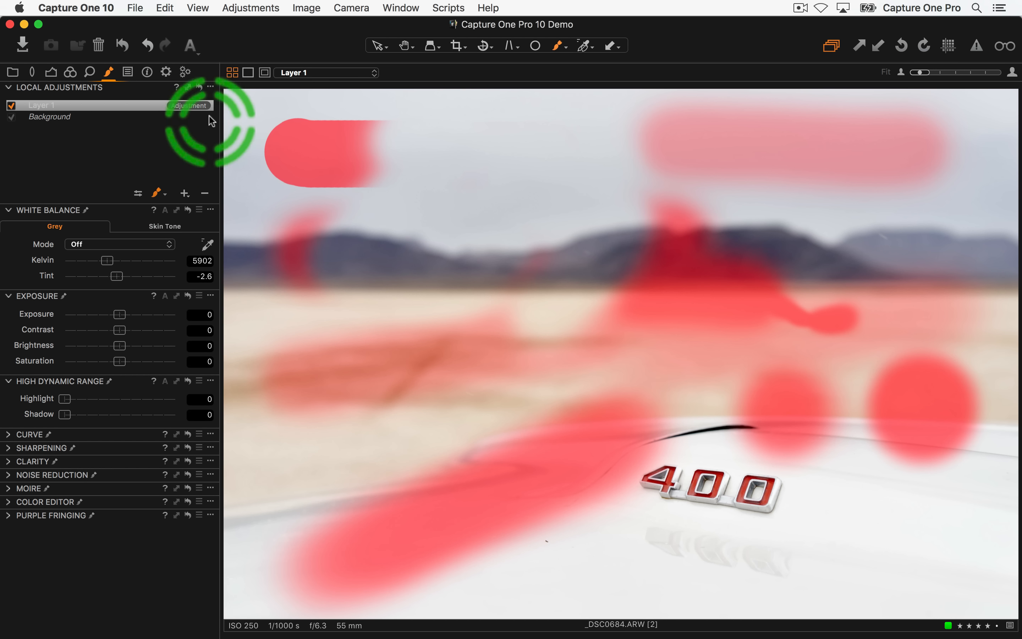
pyautogui.click(211, 88)
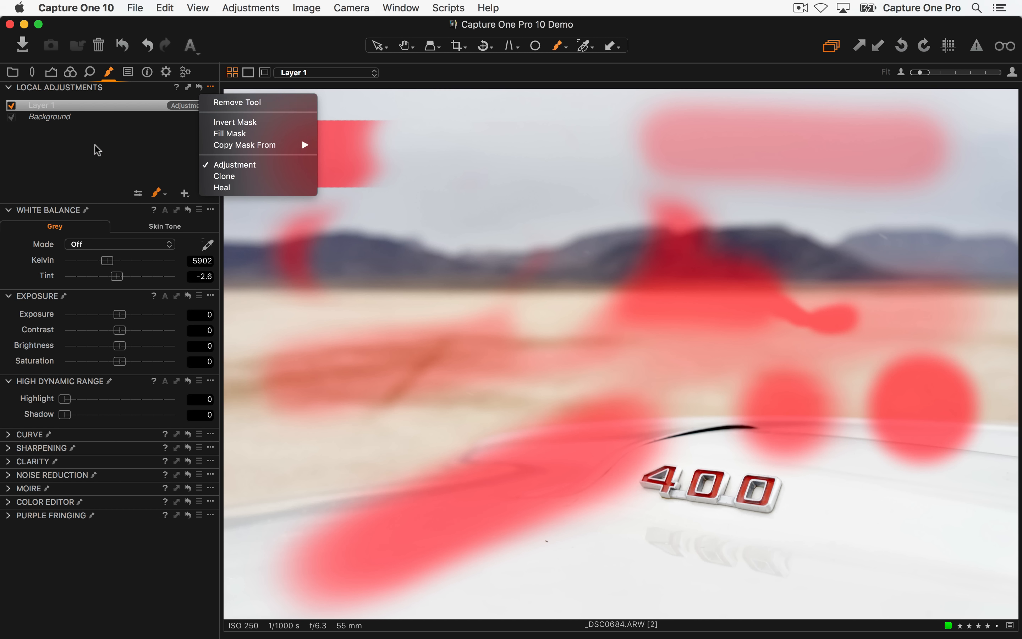
pyautogui.click(144, 142)
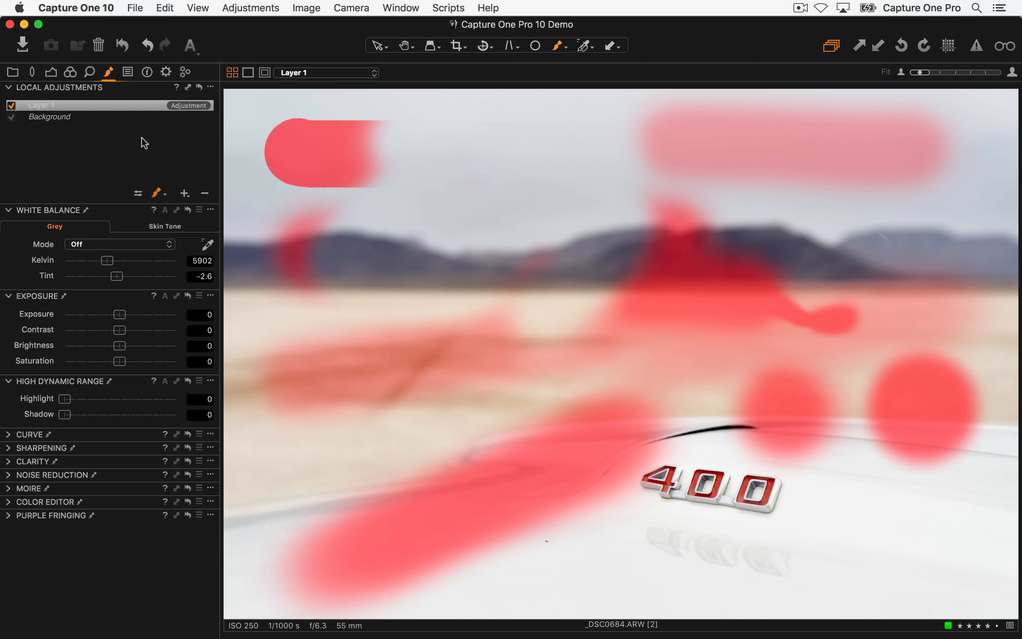
# - Add a second adjustment layer and delete it again
pyautogui.click(184, 194)
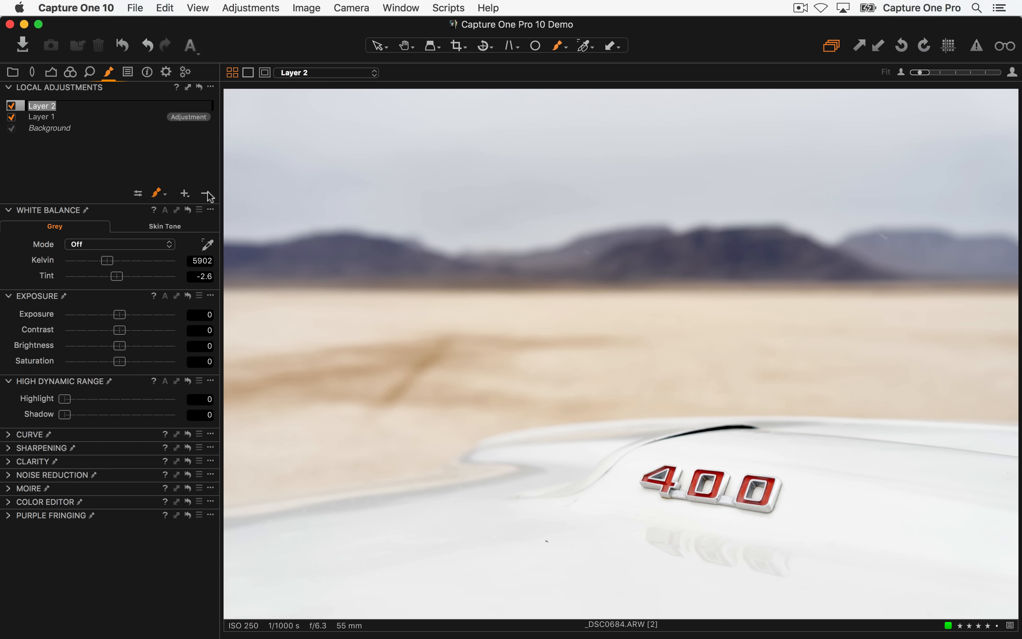
pyautogui.click(207, 194)
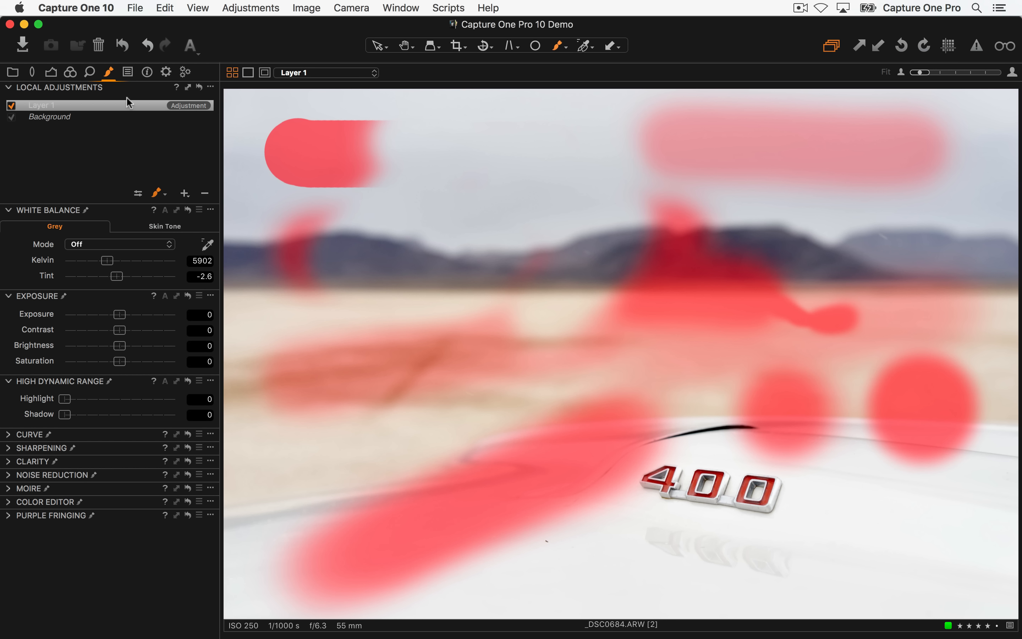
# - Switch Layer 1 off and on several times to compare the image with and without it
pyautogui.click(13, 105)
pyautogui.click(12, 107)
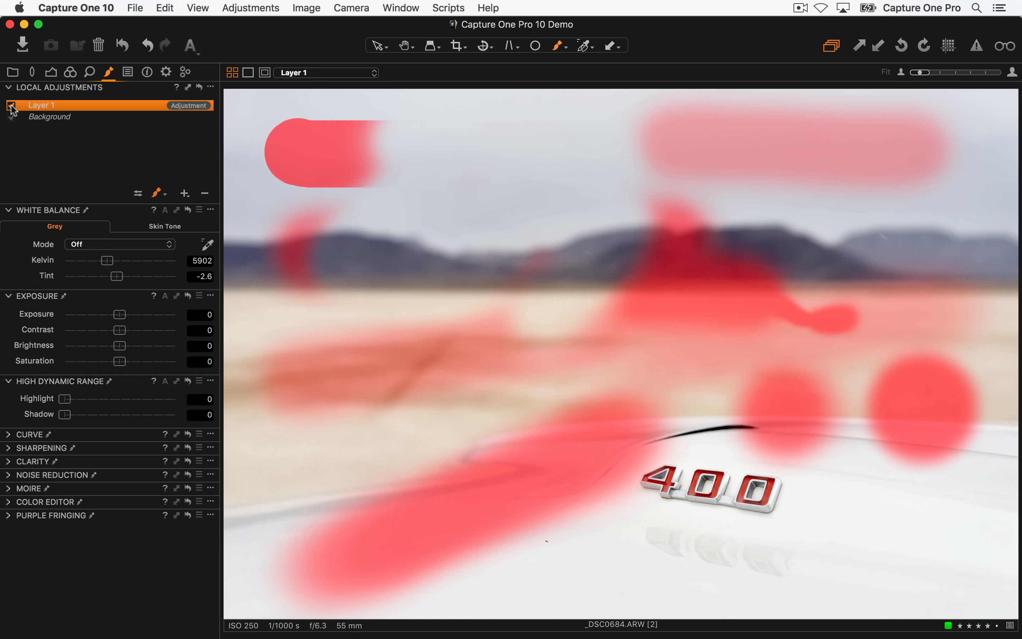
pyautogui.click(13, 108)
pyautogui.click(13, 106)
pyautogui.click(12, 105)
pyautogui.click(13, 105)
# - Delete Layer 1 with its painted mask and switch to the Gradient Mask tool
pyautogui.click(205, 195)
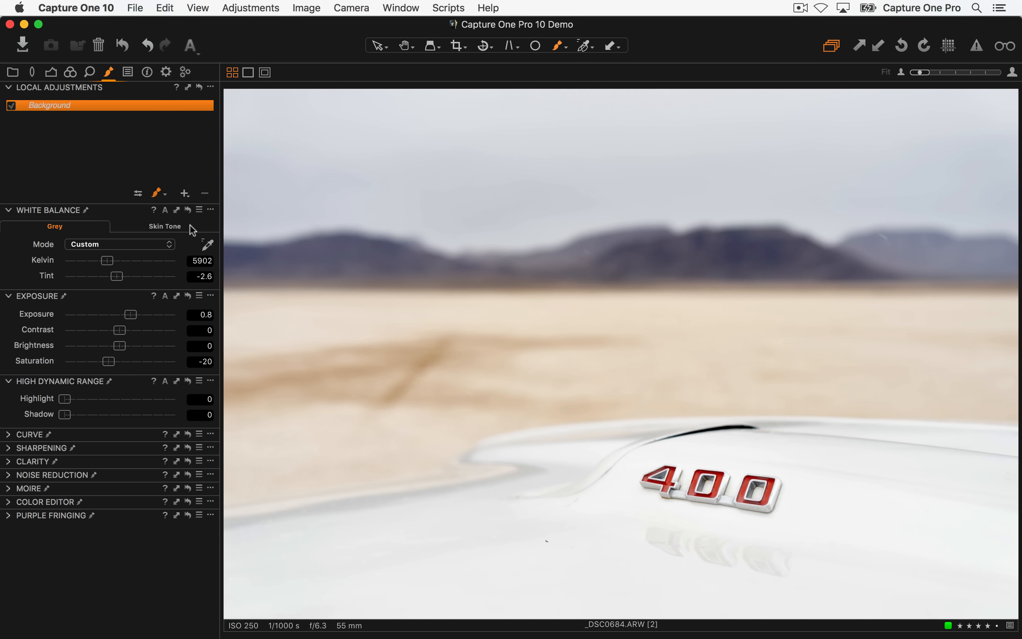
pyautogui.click(162, 195)
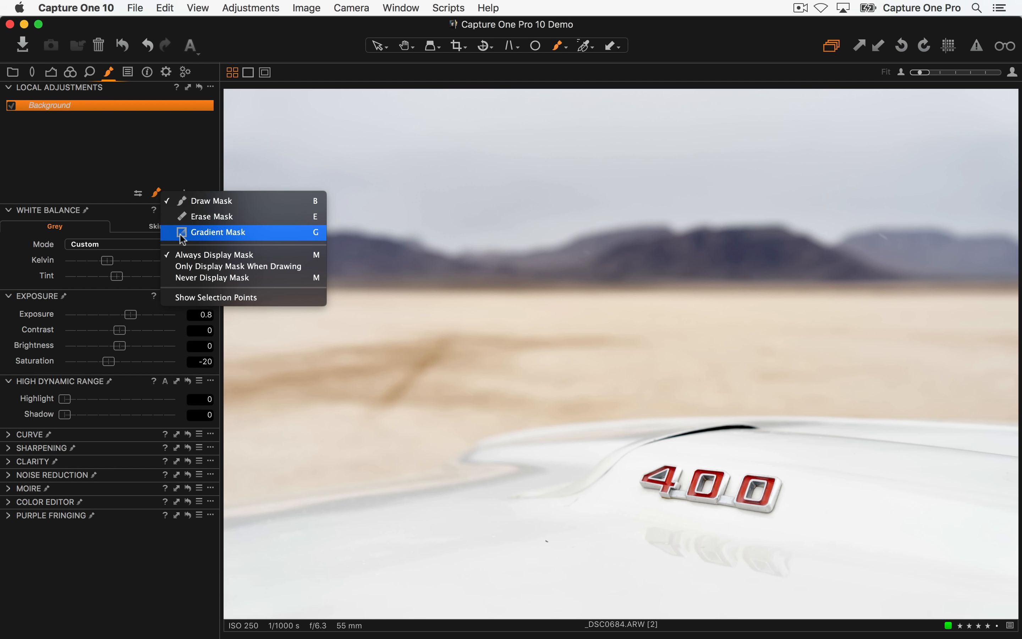
pyautogui.click(247, 233)
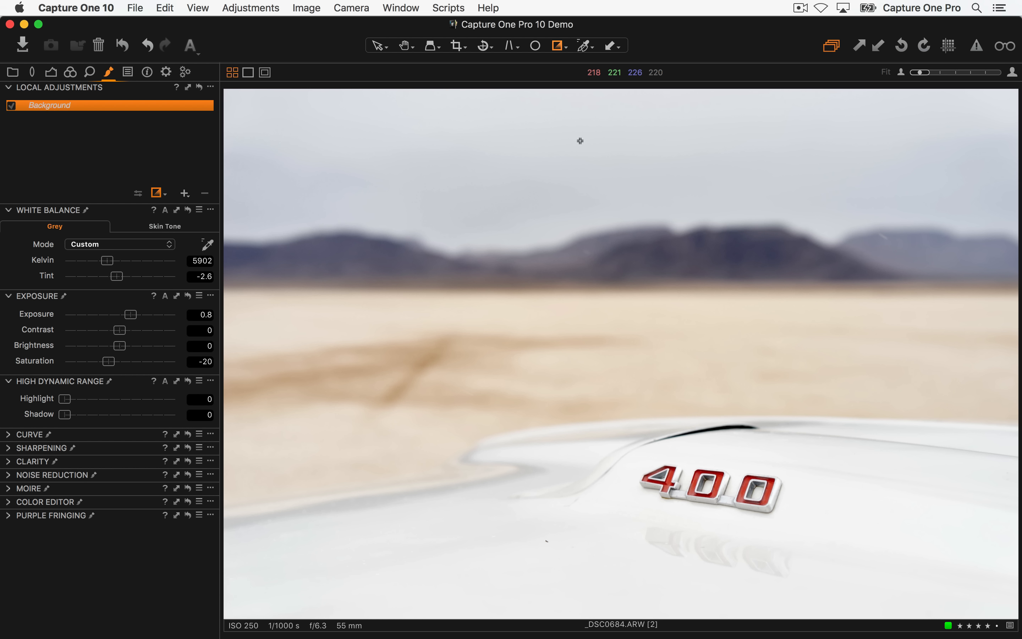
# - Draw gradient masks from the sky down towards the hood on a new adjustment layer and set its Exposure to 0.8
pyautogui.moveTo(577, 138); pyautogui.dragTo(820, 289)
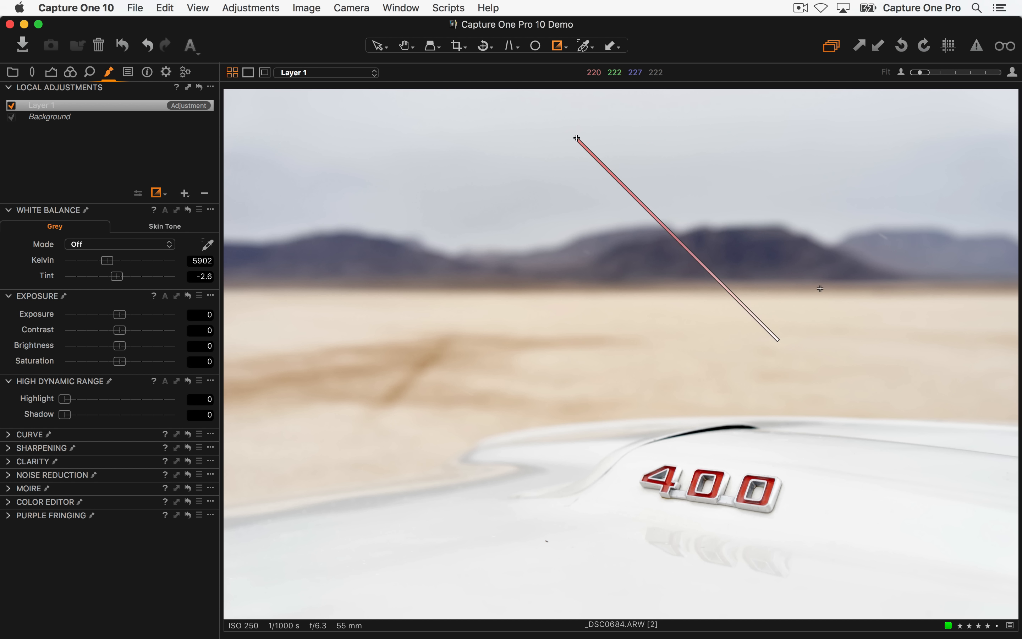
pyautogui.moveTo(659, 420); pyautogui.dragTo(585, 535)
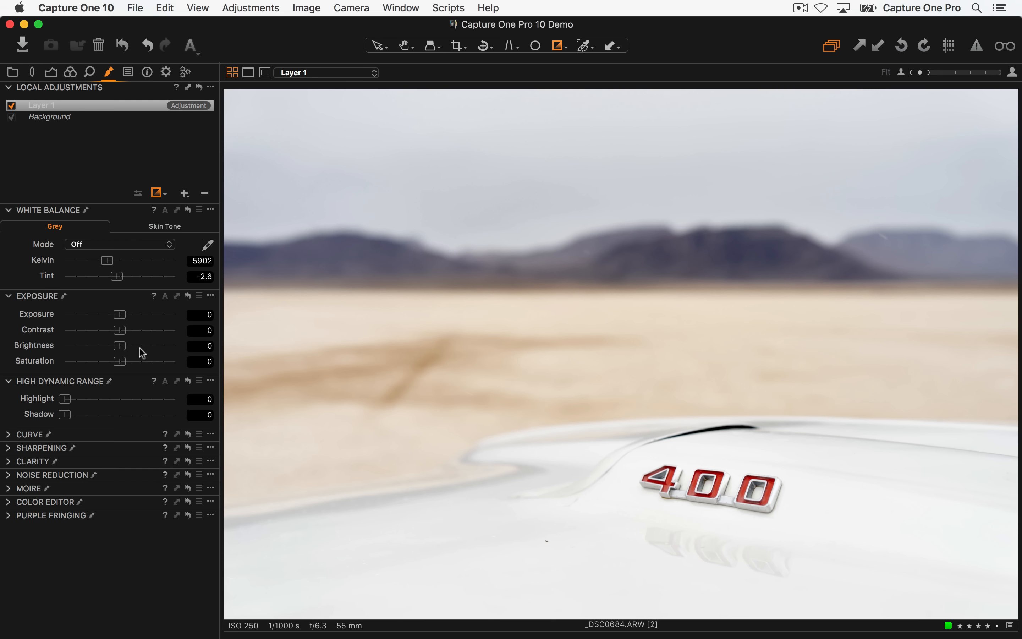
pyautogui.moveTo(122, 317)
pyautogui.mouseDown()
pyautogui.moveTo(103, 317)
pyautogui.moveTo(130, 313)
pyautogui.mouseUp()
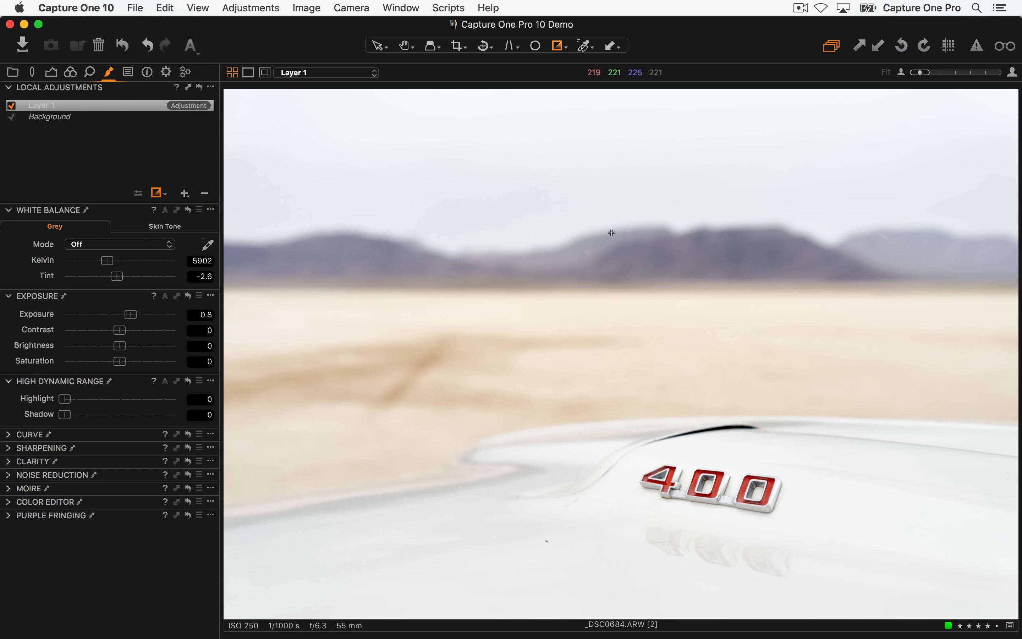
# - Redraw the gradient mask as a short transition at the horizon and toggle the mask display to check it
pyautogui.moveTo(601, 284); pyautogui.dragTo(609, 425)
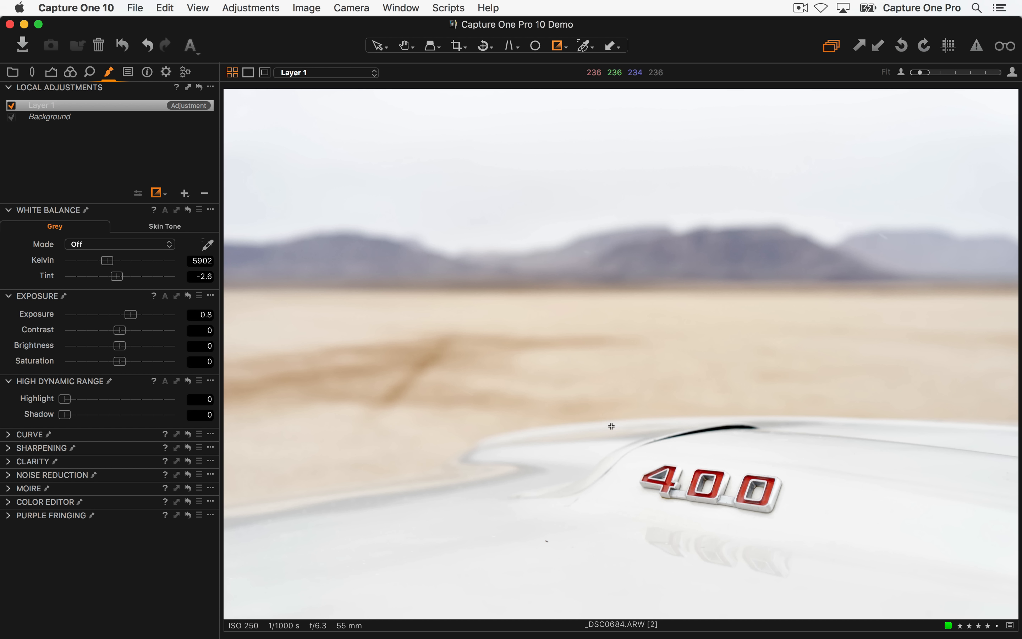
pyautogui.press('m')
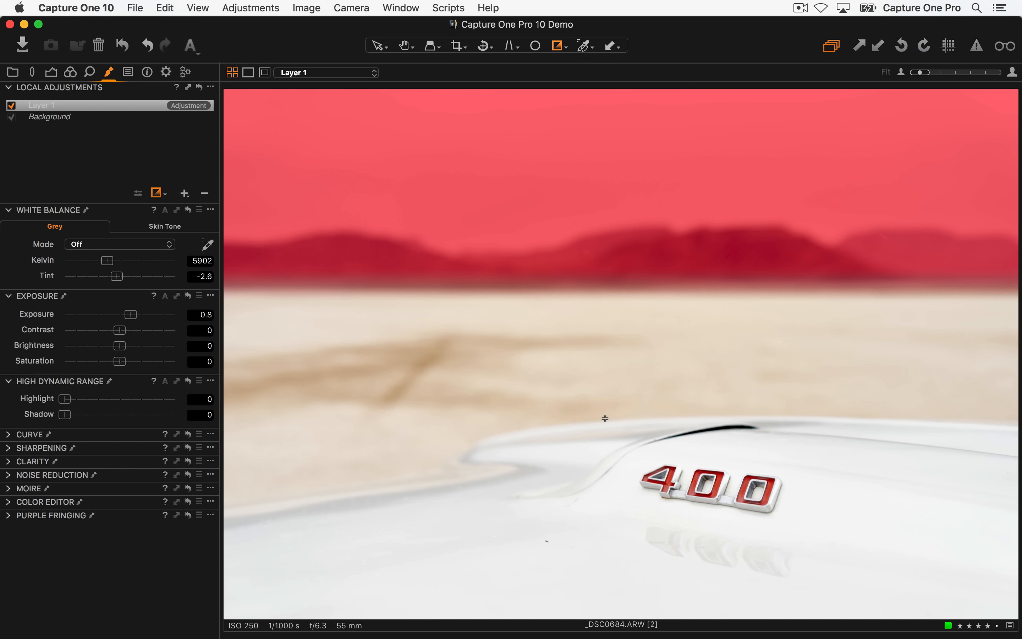
pyautogui.press('m')
pyautogui.press('m')
pyautogui.press('m')
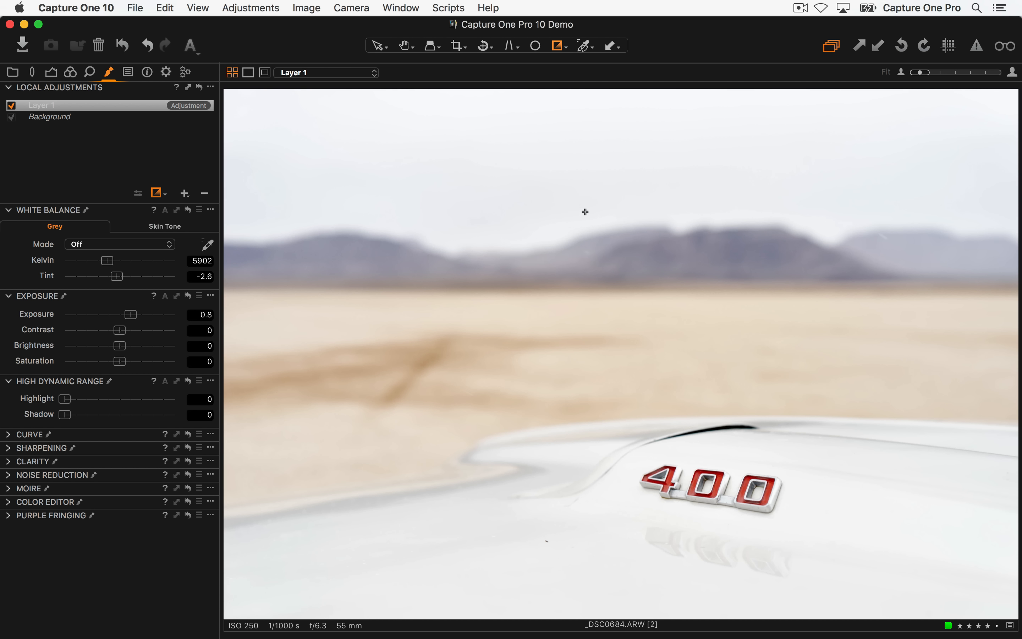
# - Redraw the gradient mask as a long, gradual transition from the sky to the hood, showing the mask briefly
pyautogui.moveTo(585, 212); pyautogui.dragTo(581, 504)
pyautogui.press('m')
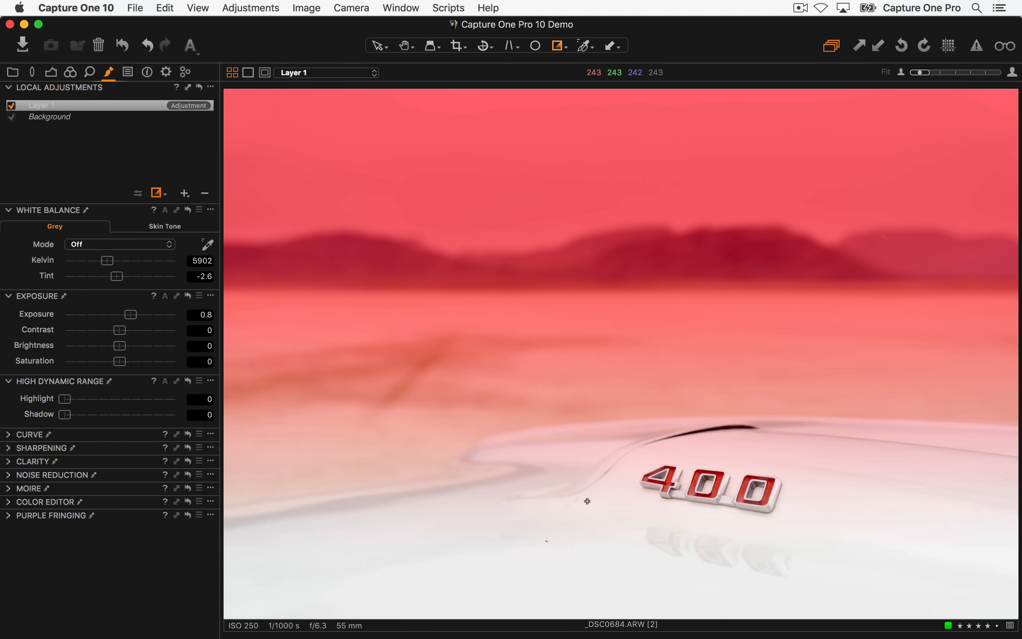
pyautogui.press('m')
# - Redraw the gradient mask from the horizon down to the hood above the 400 badge and check the mask display
pyautogui.moveTo(611, 285); pyautogui.dragTo(673, 433)
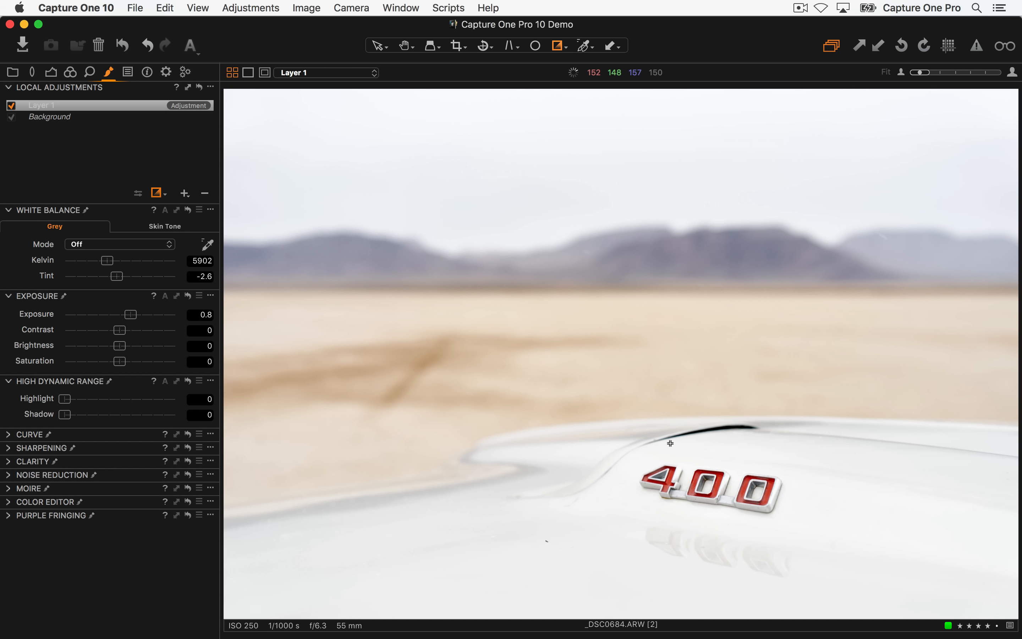
pyautogui.press('m')
pyautogui.press('m')
# - Try a stronger Exposure on the gradient-masked layer and reset the Exposure to 0
pyautogui.moveTo(132, 317); pyautogui.dragTo(163, 319)
pyautogui.doubleClick(151, 319)
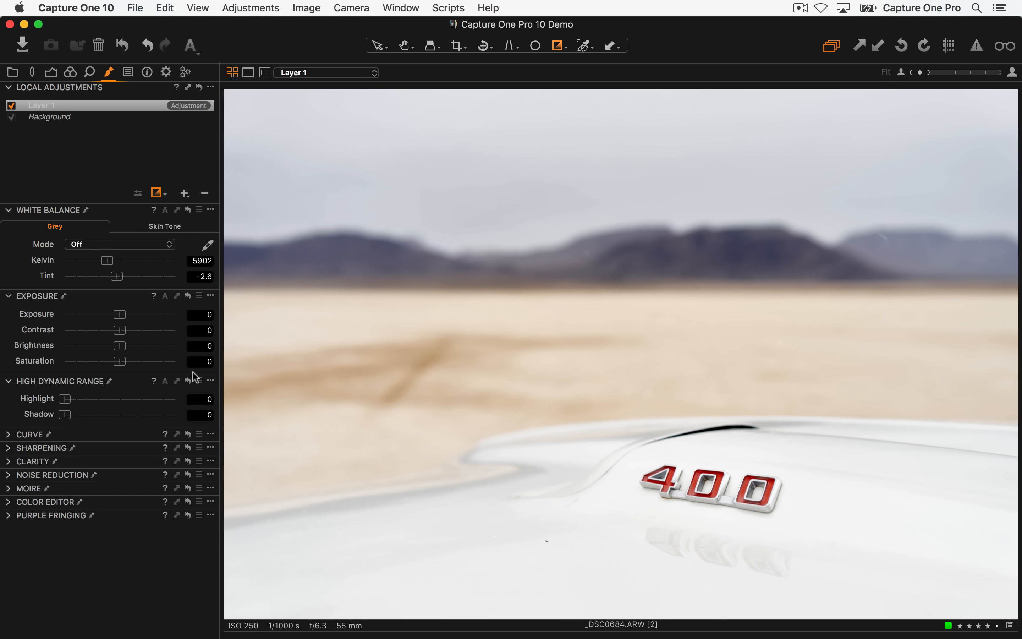
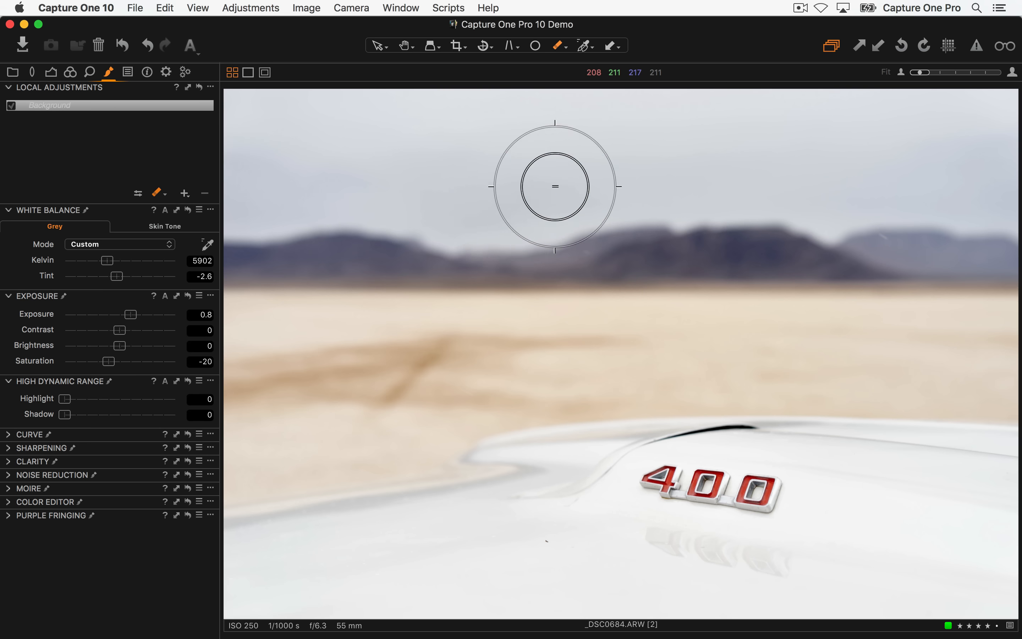
# - Open the second variant of the desert convertible photo _DSC0688.ARW from the Practical Use collection
pyautogui.rightClick(514, 234)
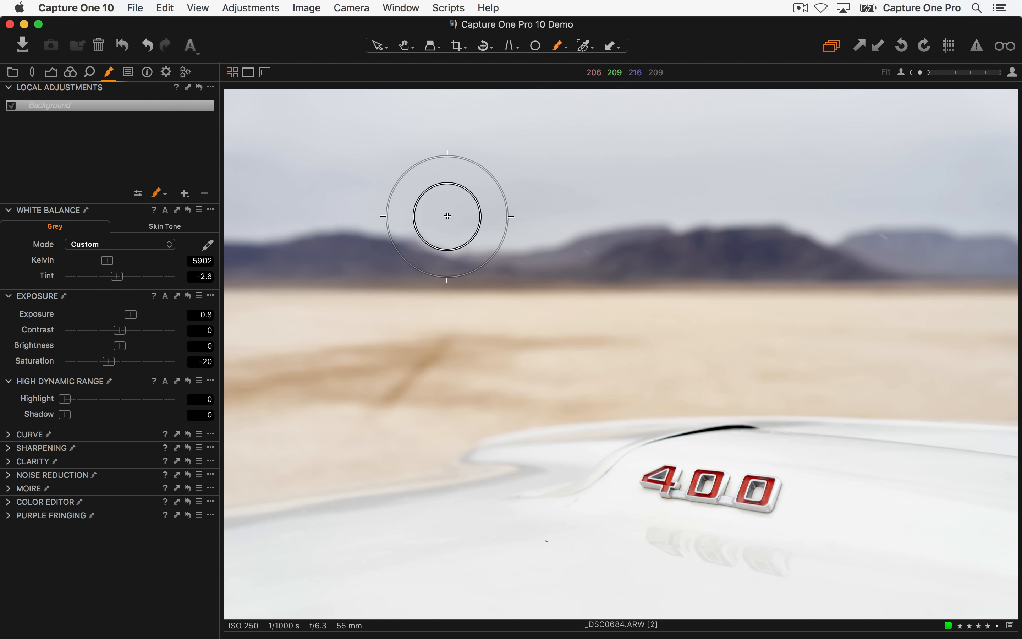
pyautogui.click(13, 73)
pyautogui.scroll(-2, 120, 211)
pyautogui.scroll(3, 117, 241)
pyautogui.click(108, 211)
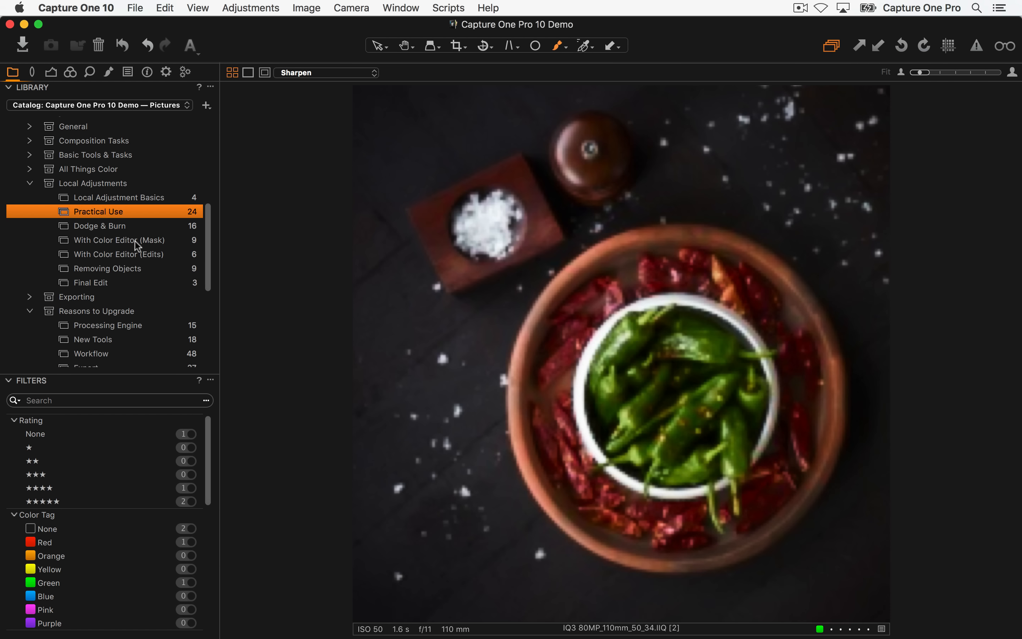
pyautogui.scroll(5, 386, 257)
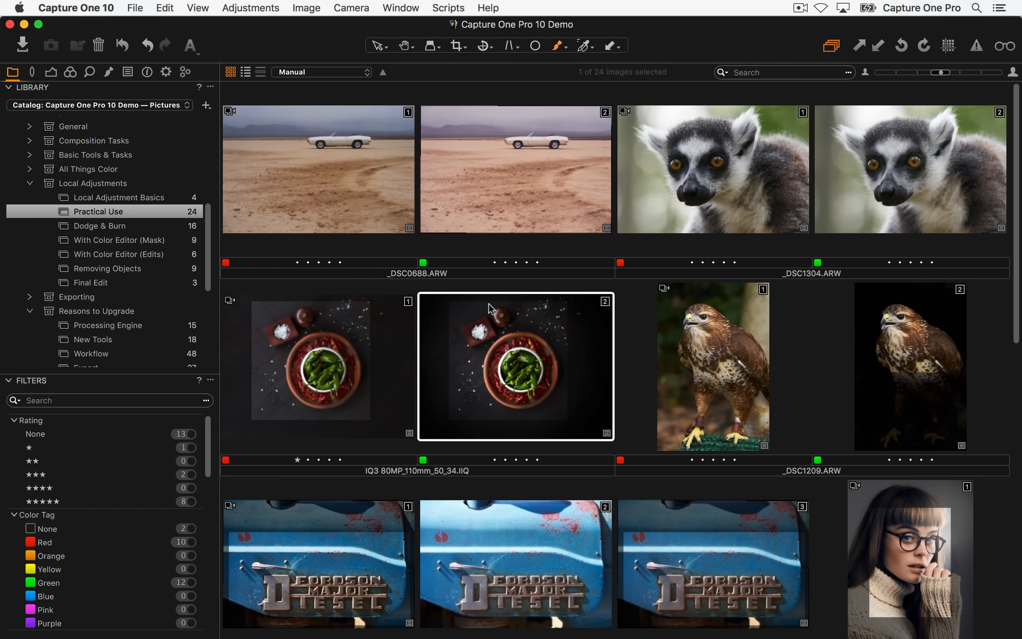
pyautogui.doubleClick(543, 166)
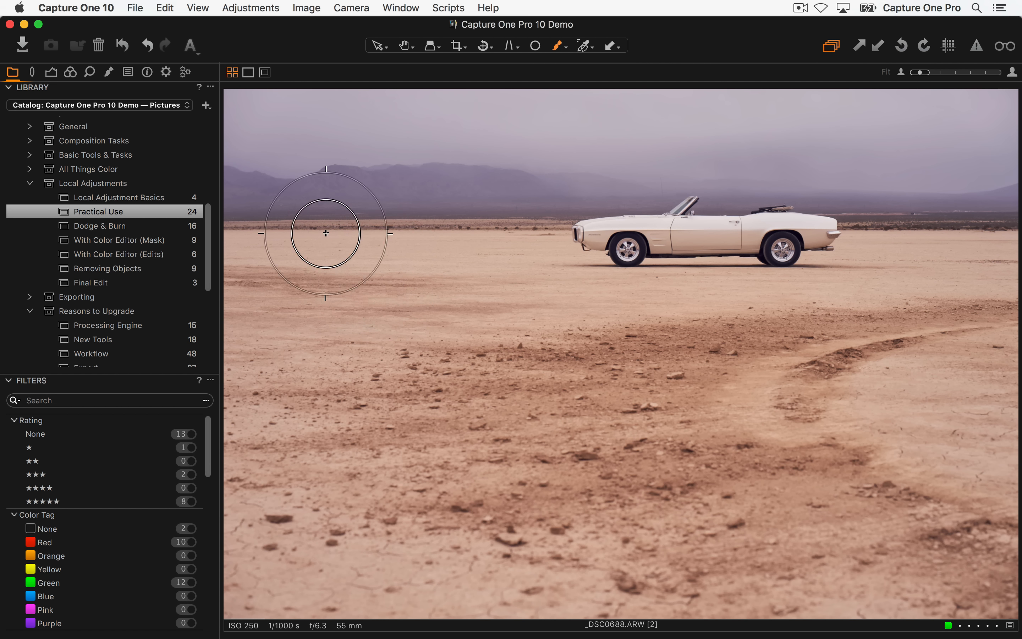
# - Review the white balance, exposure and levels adjustments already made to the car photo's background
pyautogui.click(51, 72)
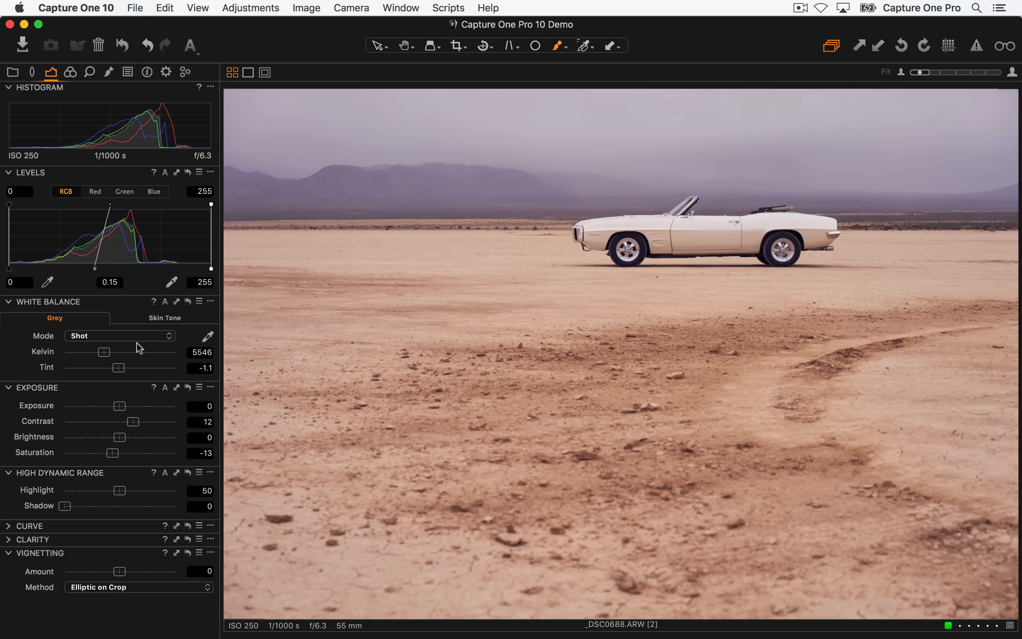
pyautogui.click(109, 72)
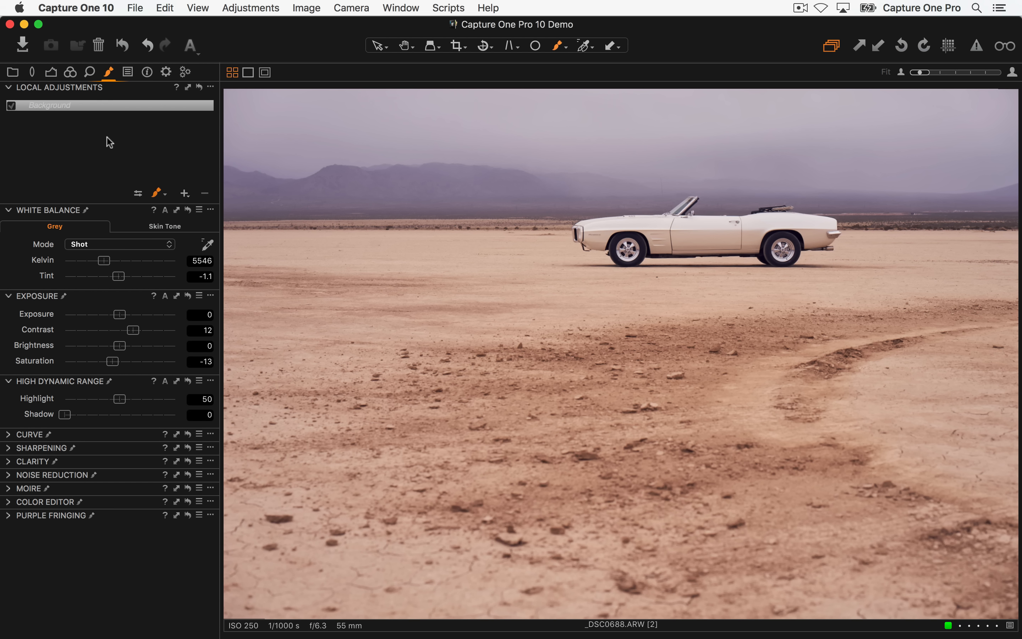
pyautogui.click(51, 72)
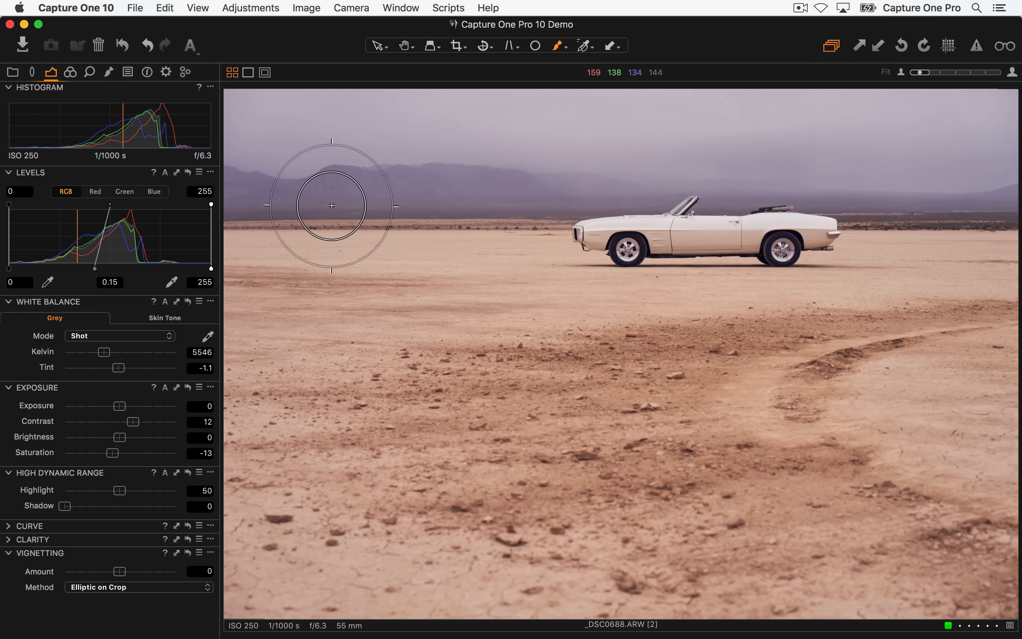
# - Add a new local adjustment layer to the car photo and name it Dirt
pyautogui.click(109, 72)
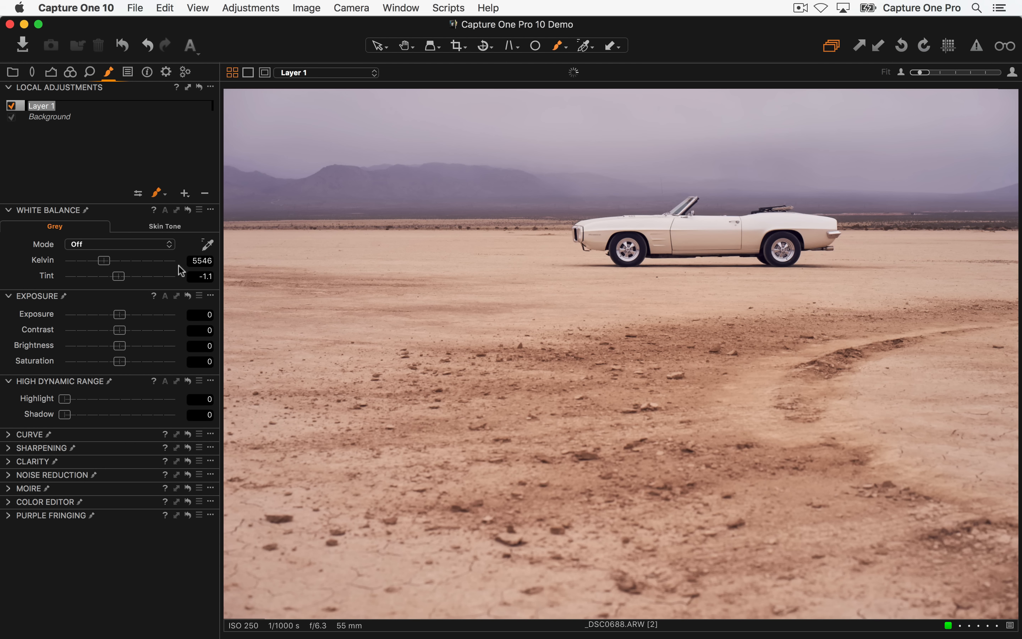
pyautogui.write('Dir')
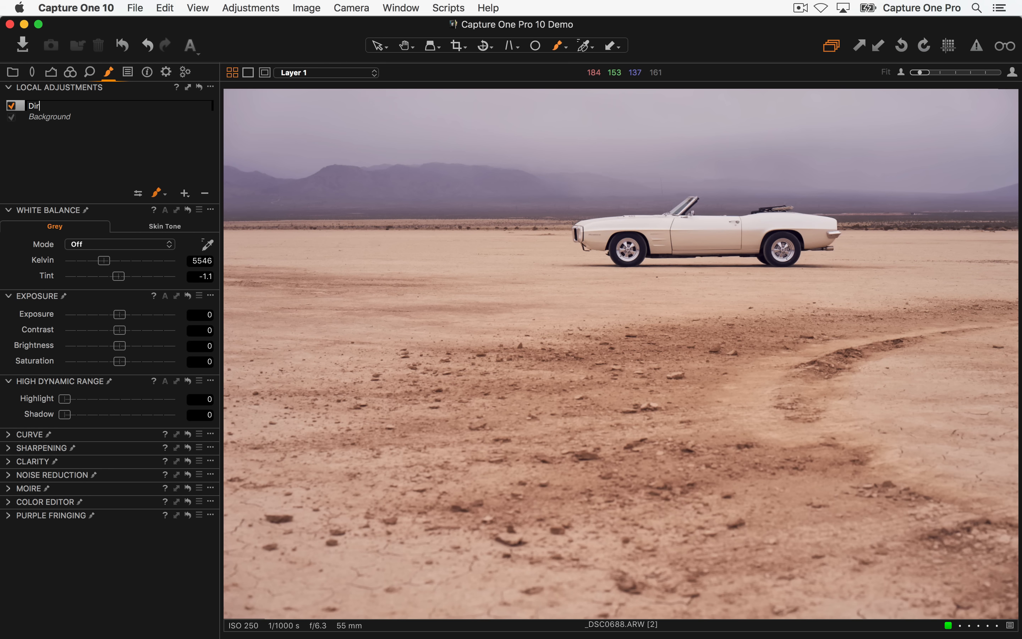
pyautogui.write('t')
pyautogui.press('Return')
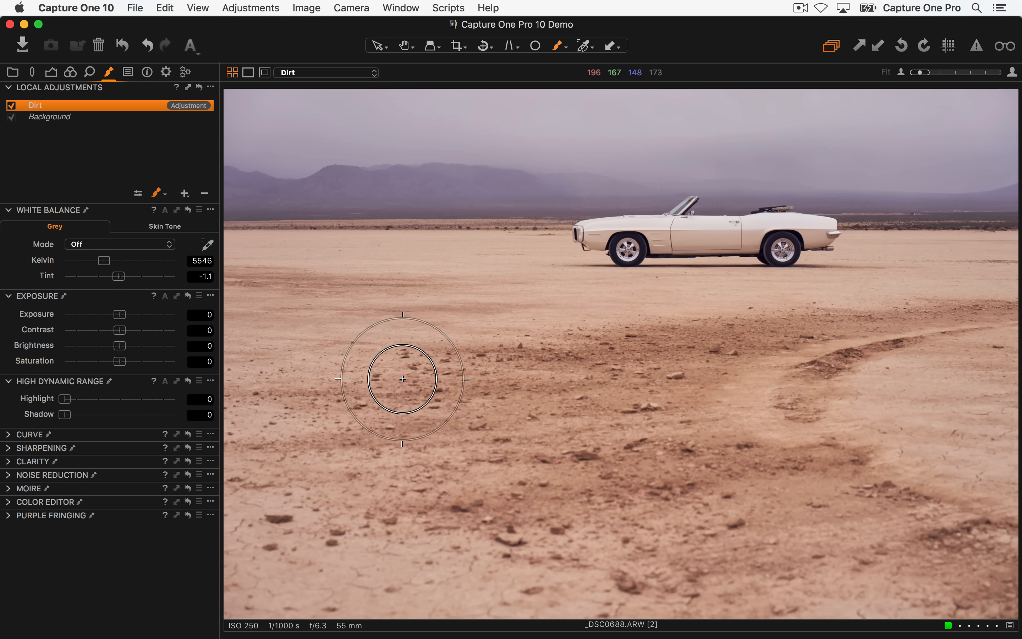
# - Brush a first mask patch on the rocky dirt in the Dirt layer and review the mask display options
pyautogui.rightClick(464, 395)
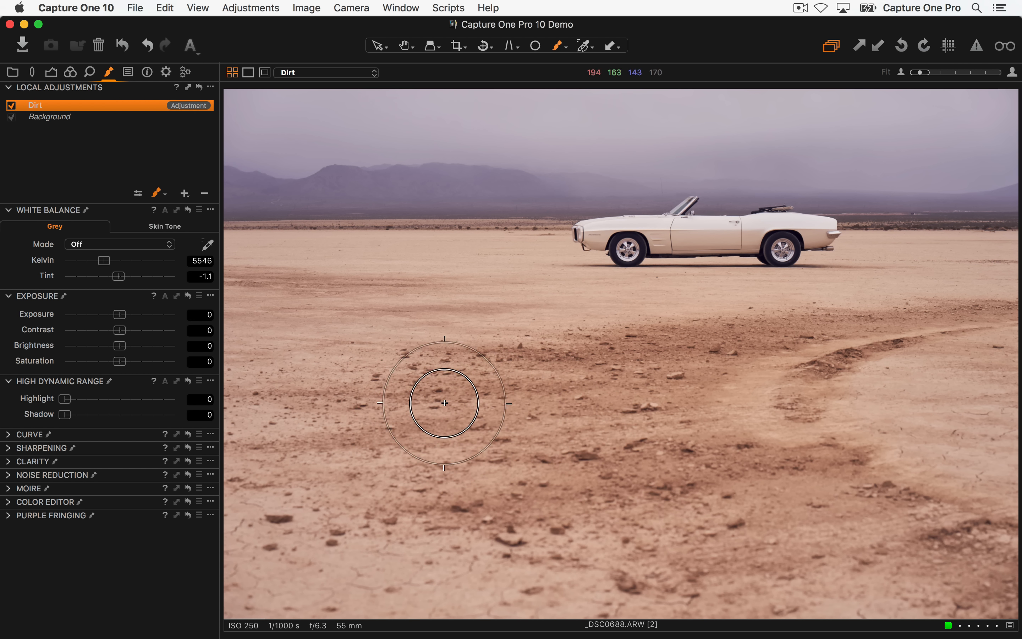
pyautogui.moveTo(406, 404)
pyautogui.mouseDown()
pyautogui.moveTo(480, 393)
pyautogui.moveTo(501, 409)
pyautogui.mouseUp()
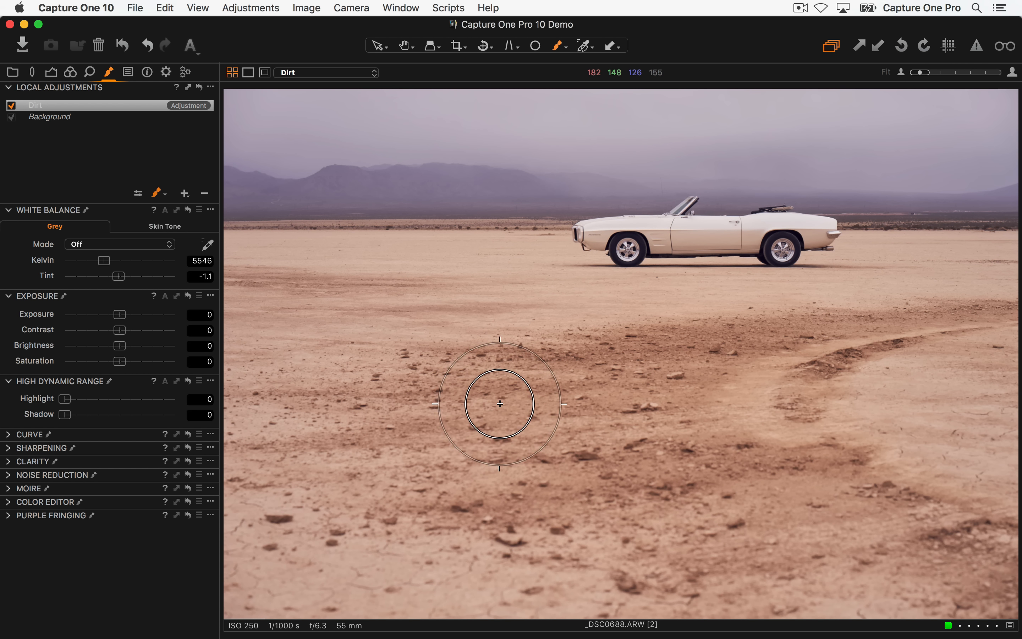
pyautogui.moveTo(463, 397); pyautogui.dragTo(467, 397)
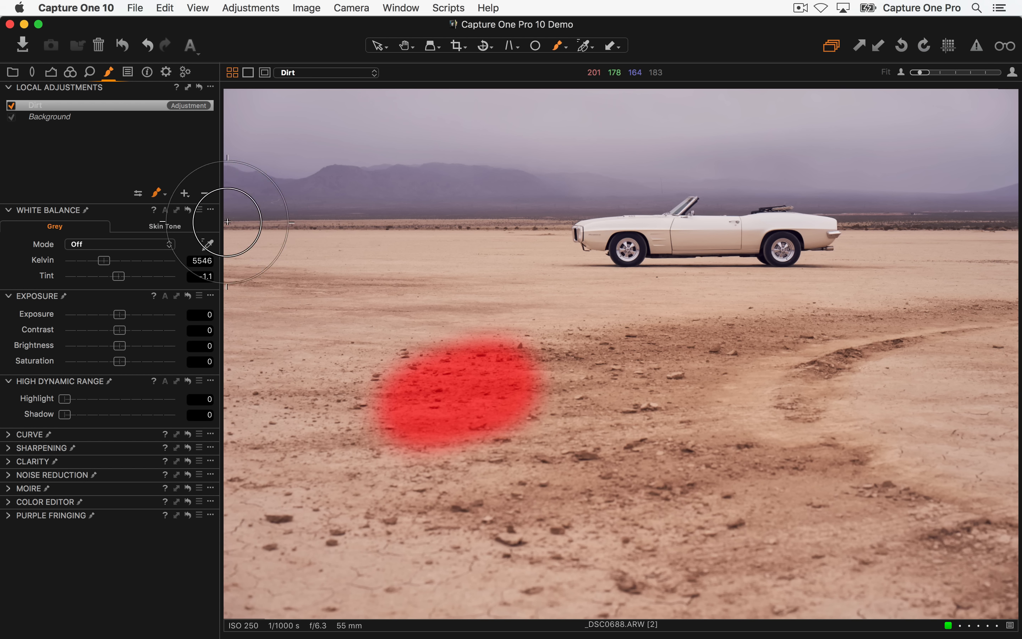
pyautogui.click(162, 195)
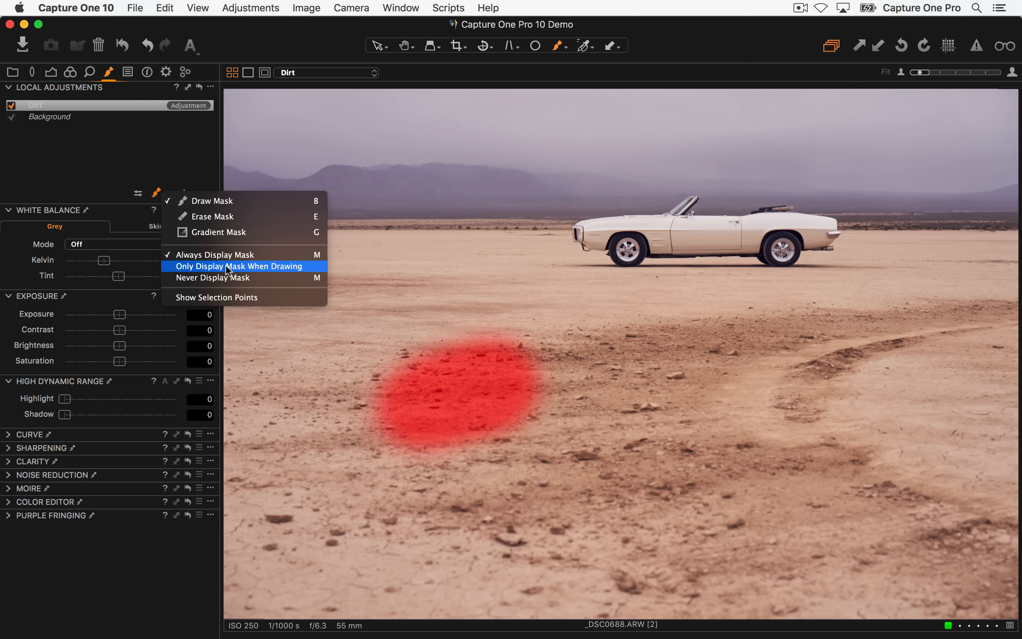
pyautogui.click(294, 266)
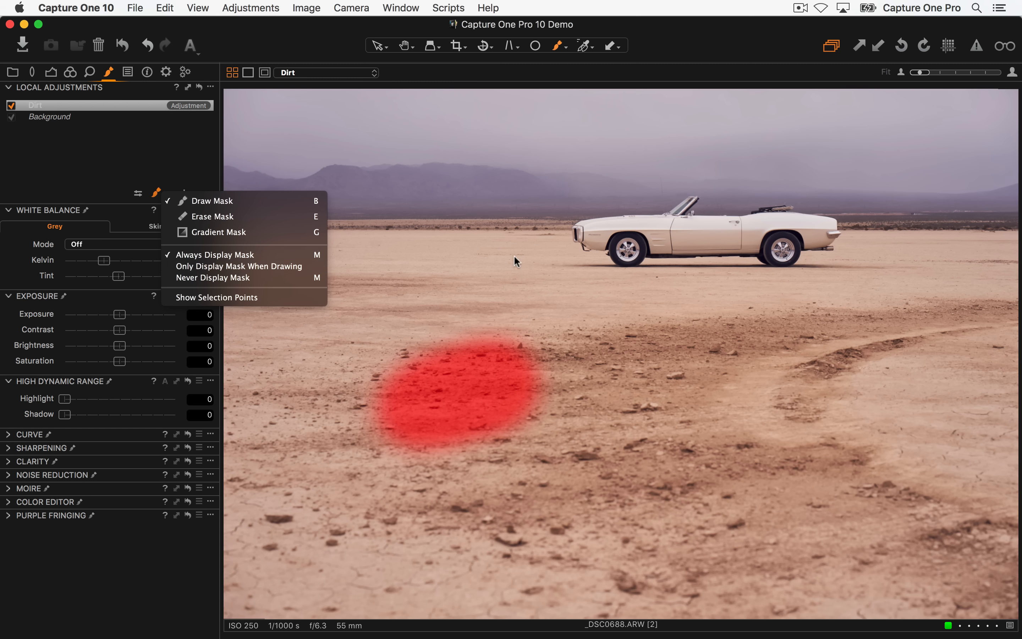
# - Brush a closed mask outline around the dark, rocky dirt area and fill the mask inside it
pyautogui.moveTo(582, 366)
pyautogui.mouseDown()
pyautogui.moveTo(986, 318)
pyautogui.moveTo(722, 341)
pyautogui.moveTo(503, 386)
pyautogui.moveTo(369, 452)
pyautogui.moveTo(425, 538)
pyautogui.moveTo(614, 580)
pyautogui.moveTo(951, 603)
pyautogui.moveTo(999, 595)
pyautogui.moveTo(990, 544)
pyautogui.moveTo(804, 471)
pyautogui.moveTo(779, 415)
pyautogui.moveTo(888, 338)
pyautogui.mouseUp()
pyautogui.moveTo(481, 412)
pyautogui.mouseDown()
pyautogui.moveTo(353, 429)
pyautogui.moveTo(400, 393)
pyautogui.moveTo(335, 491)
pyautogui.moveTo(354, 368)
pyautogui.mouseUp()
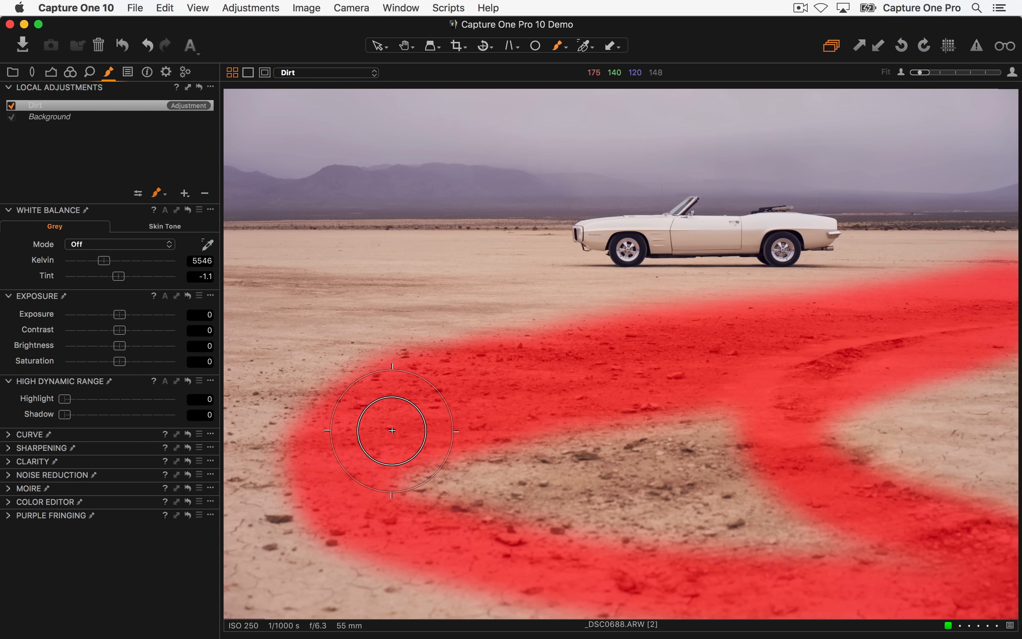
pyautogui.moveTo(449, 479)
pyautogui.mouseDown()
pyautogui.moveTo(589, 446)
pyautogui.moveTo(468, 478)
pyautogui.moveTo(457, 493)
pyautogui.moveTo(534, 478)
pyautogui.moveTo(547, 417)
pyautogui.mouseUp()
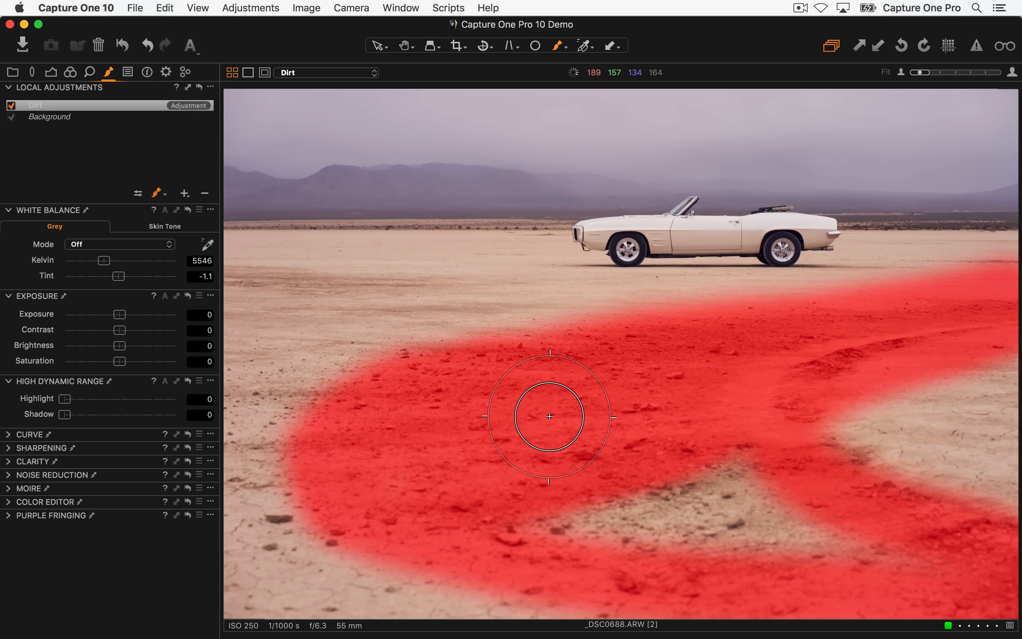
pyautogui.click(210, 88)
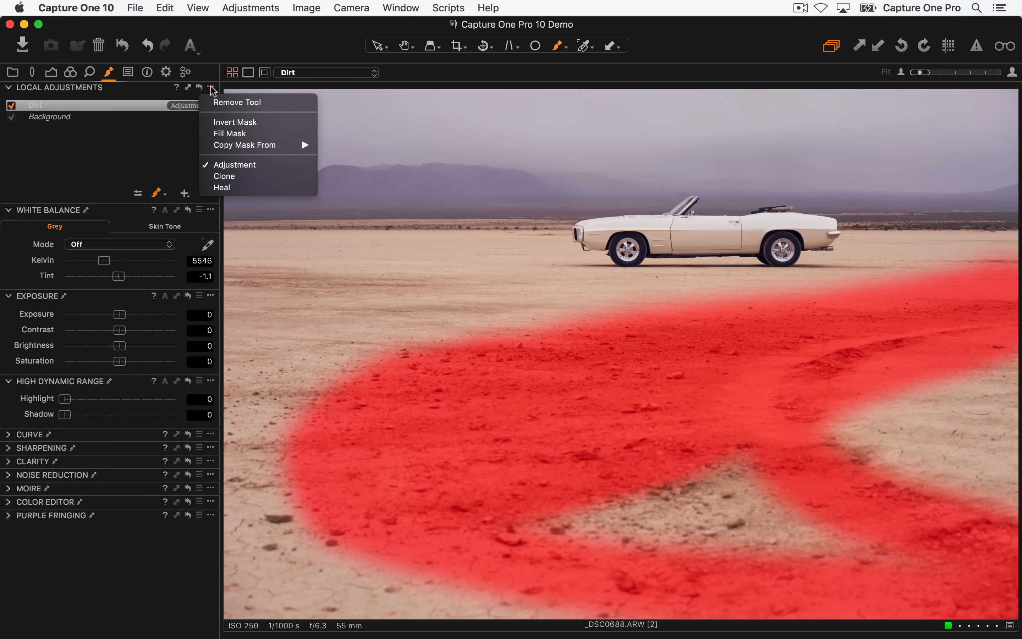
pyautogui.click(204, 135)
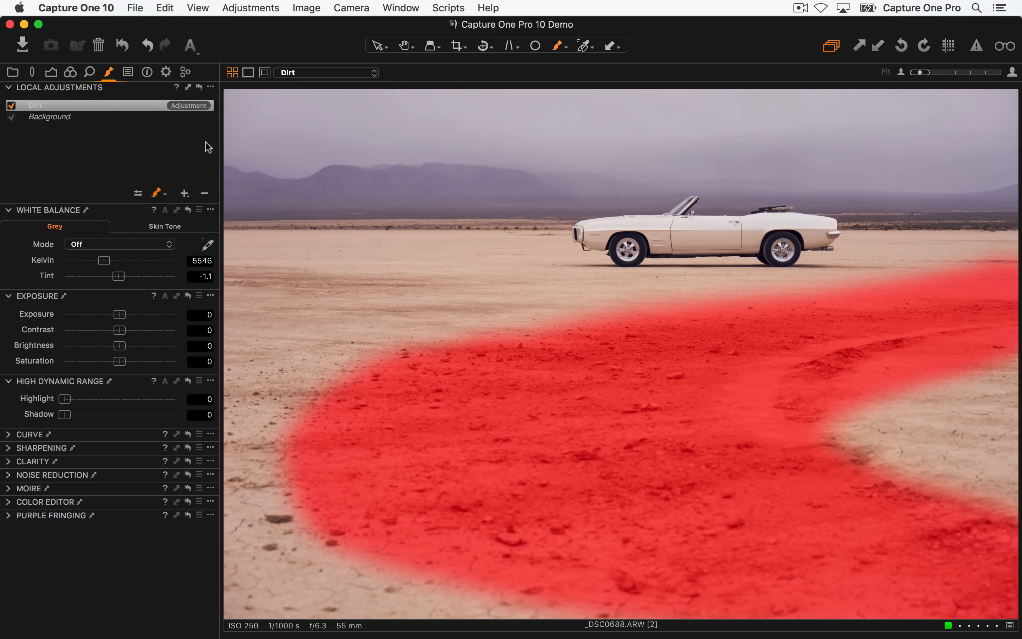
# - Switch the mask display off and on to check the filled Dirt mask, leaving it hidden
pyautogui.click(209, 86)
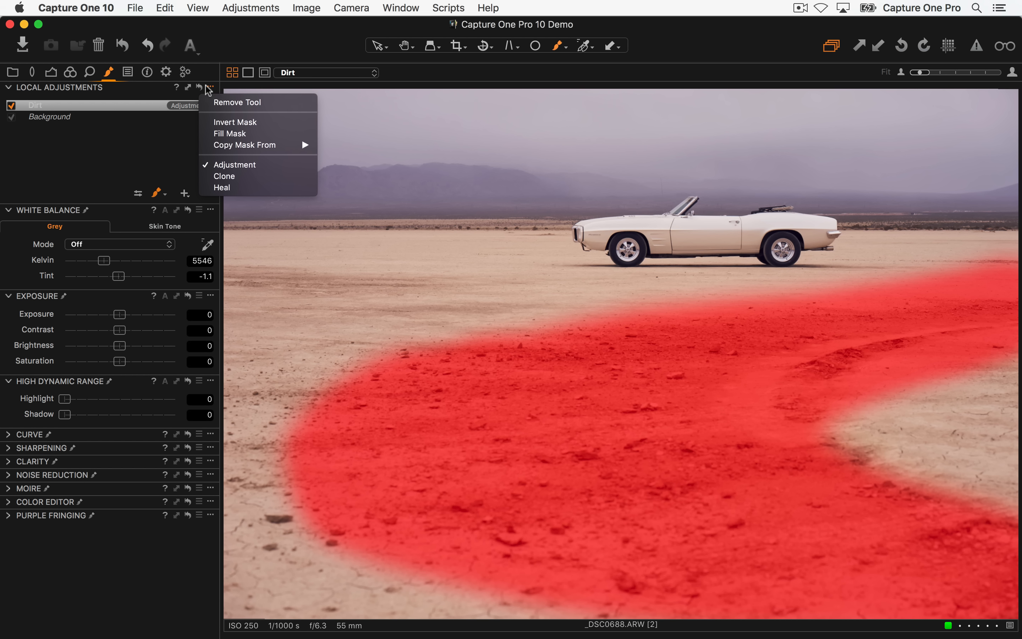
pyautogui.click(205, 89)
pyautogui.press('m')
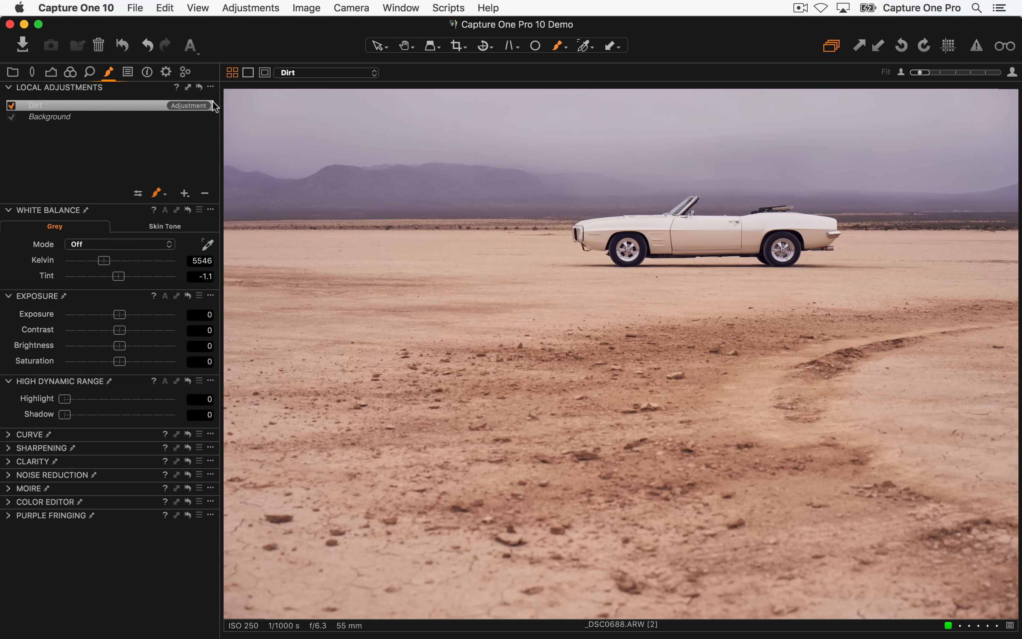
pyautogui.press('m')
pyautogui.press('m')
# - Set Clarity to 60 on the Dirt layer and check the effect by toggling the mask display and the layer
pyautogui.click(9, 461)
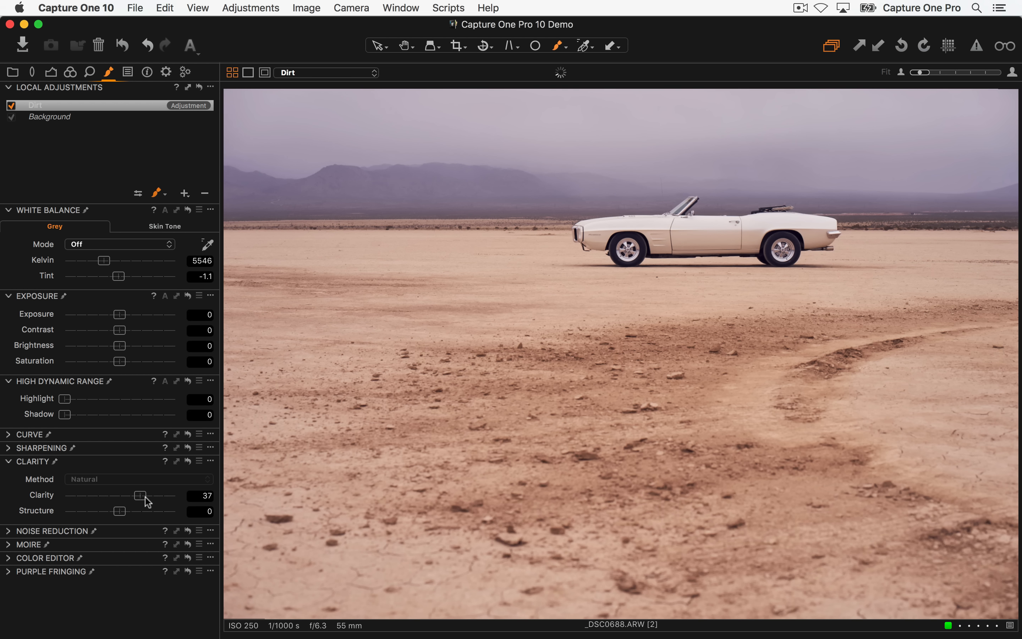
pyautogui.moveTo(149, 498); pyautogui.dragTo(155, 502)
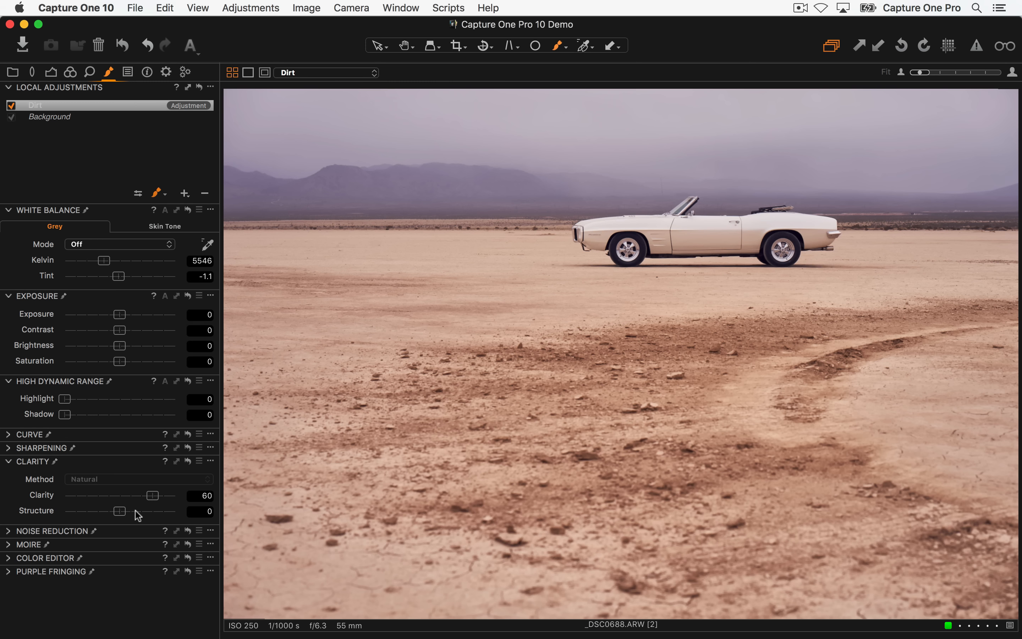
pyautogui.press('m')
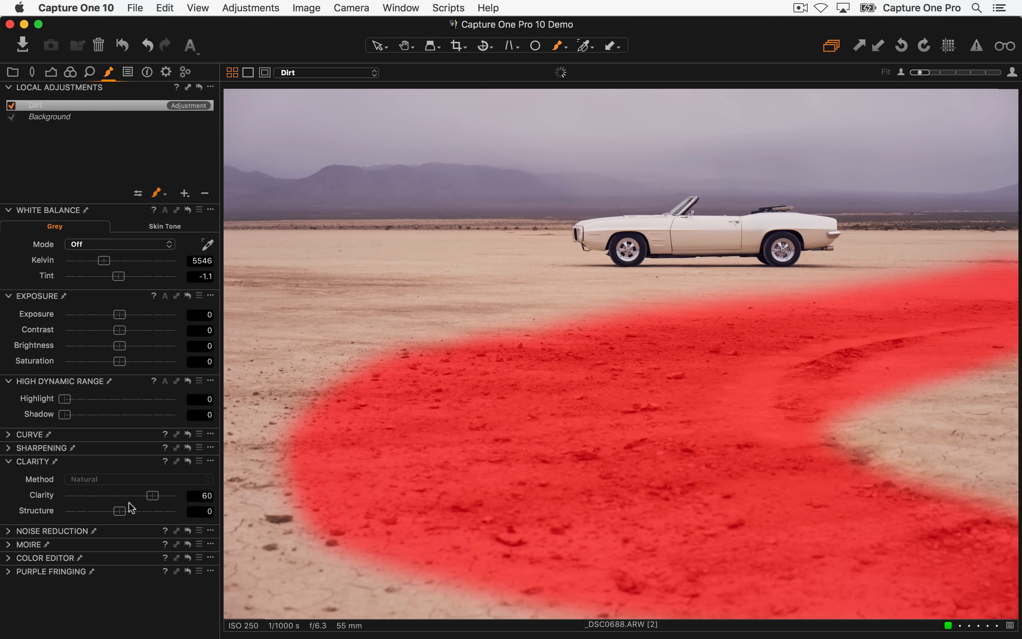
pyautogui.press('m')
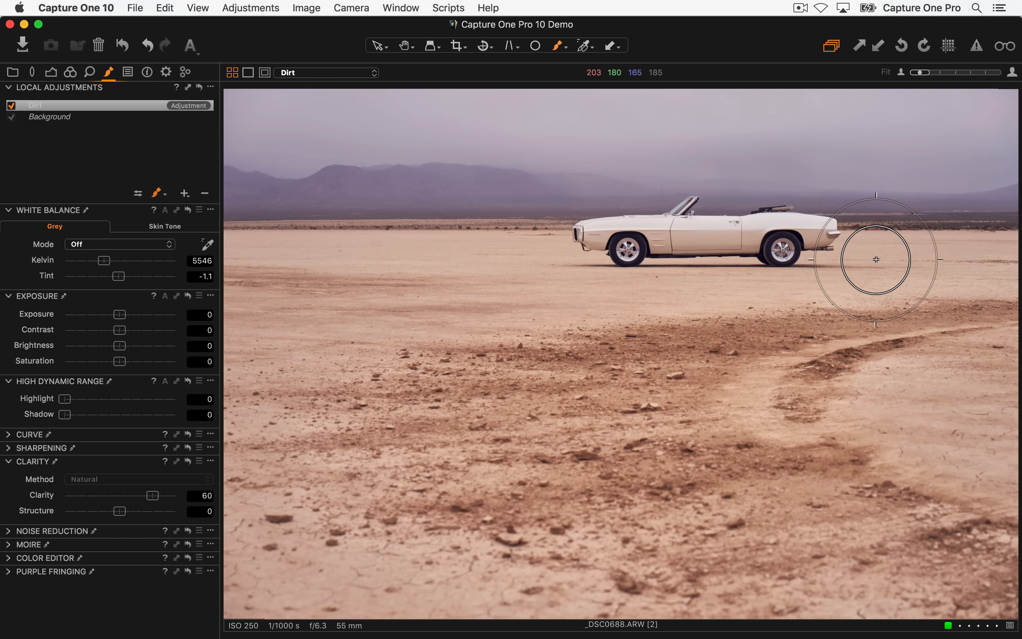
pyautogui.press('e')
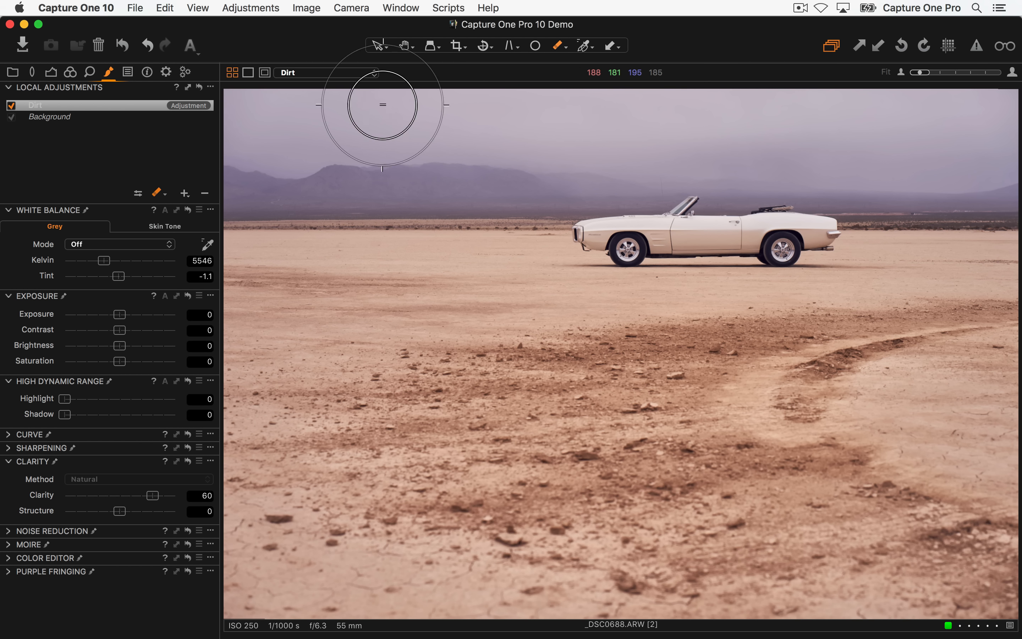
pyautogui.click(11, 106)
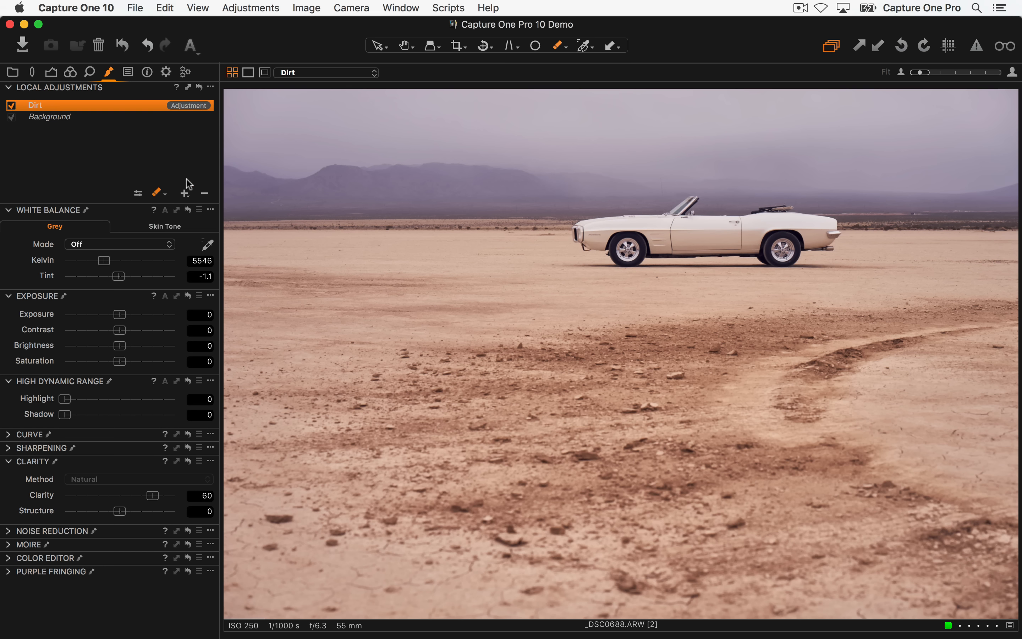
# - Add a layer named Front grad and draw a vertical gradient mask over the desert foreground
pyautogui.click(185, 195)
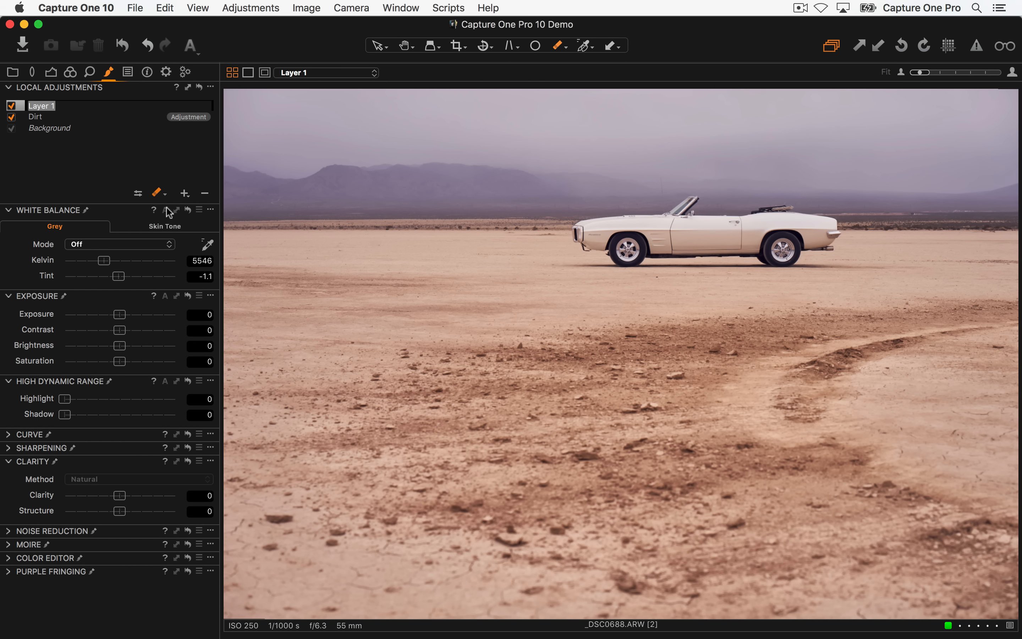
pyautogui.write('Front grad')
pyautogui.press('Return')
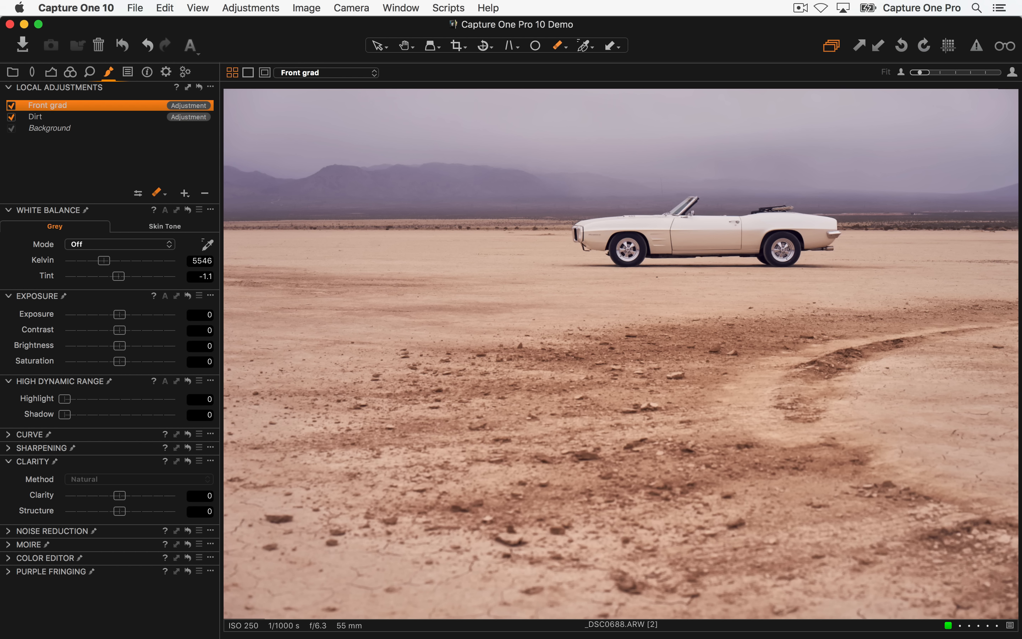
pyautogui.click(158, 193)
pyautogui.moveTo(615, 440); pyautogui.dragTo(613, 151)
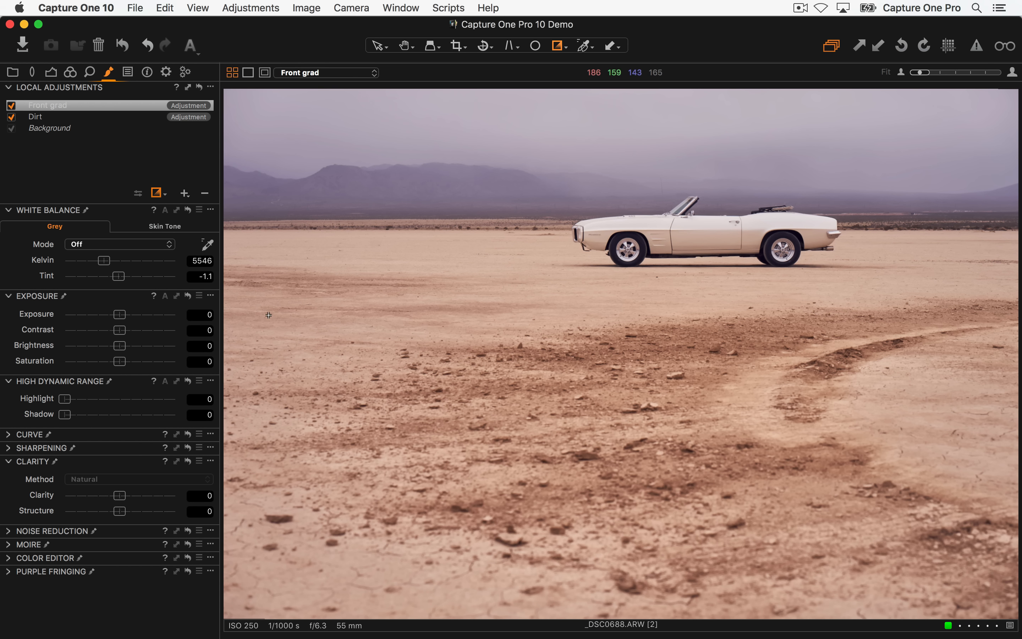
# - Set Structure to 40 on the Front grad layer and compare the photo with the layer off and on
pyautogui.moveTo(120, 512); pyautogui.dragTo(127, 512)
pyautogui.click(11, 106)
pyautogui.click(14, 107)
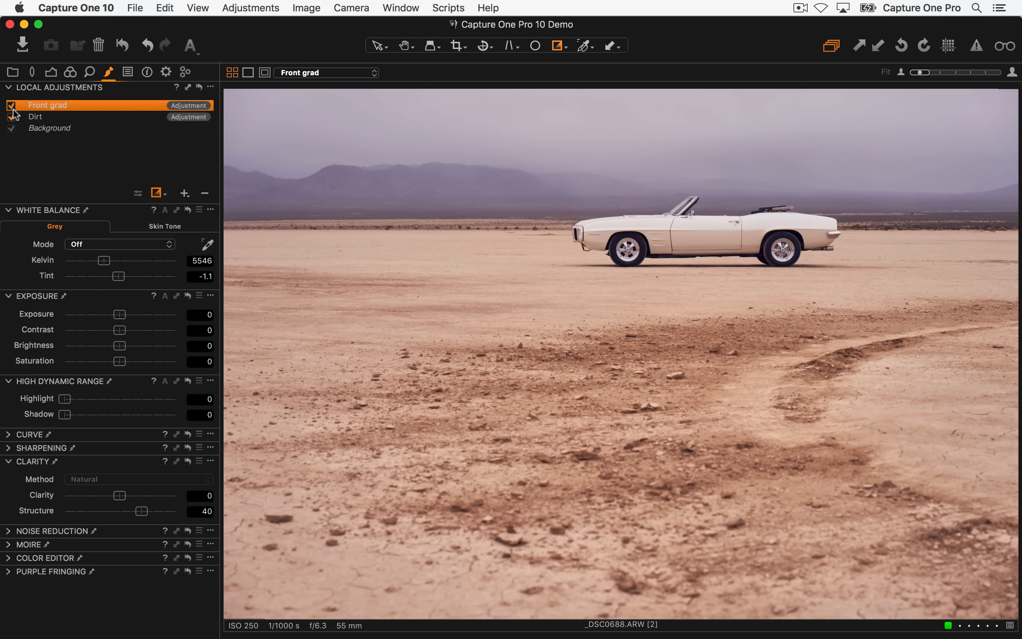
# - Compare the foreground detail up close with the Front grad layer off and on, returning to the full view
pyautogui.press('super+equal')
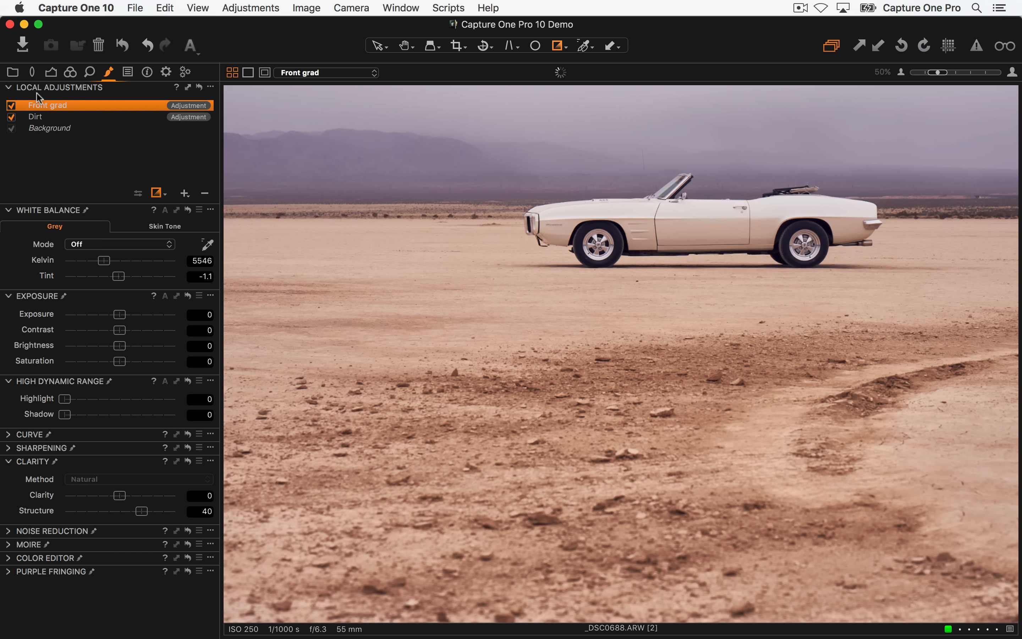
pyautogui.press('super+equal')
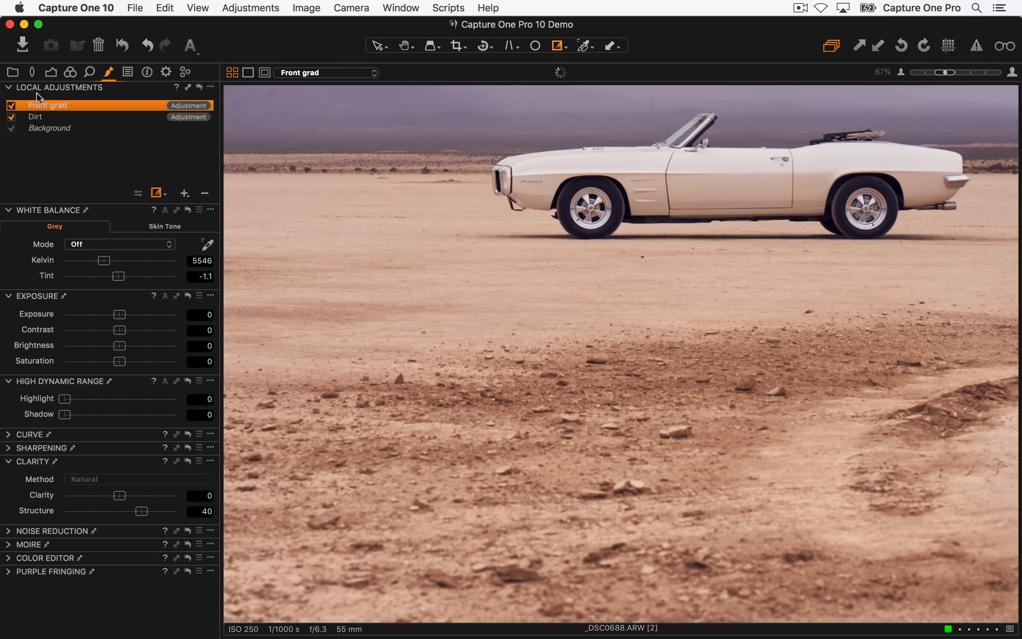
pyautogui.click(10, 106)
pyautogui.click(11, 106)
pyautogui.press(',')
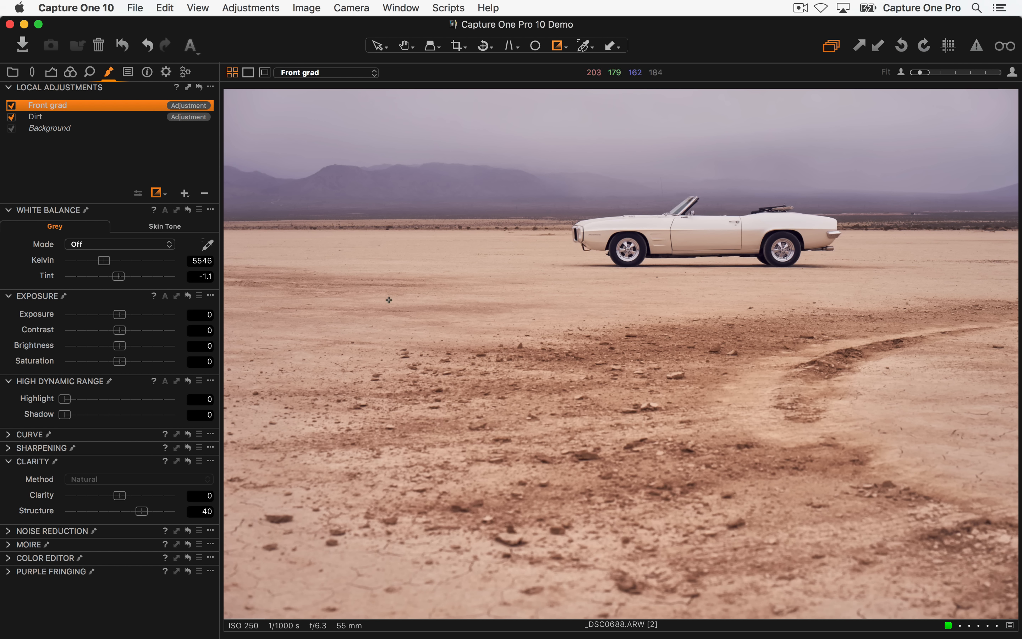
# - Add a new local adjustment layer and name it Sky
pyautogui.click(184, 193)
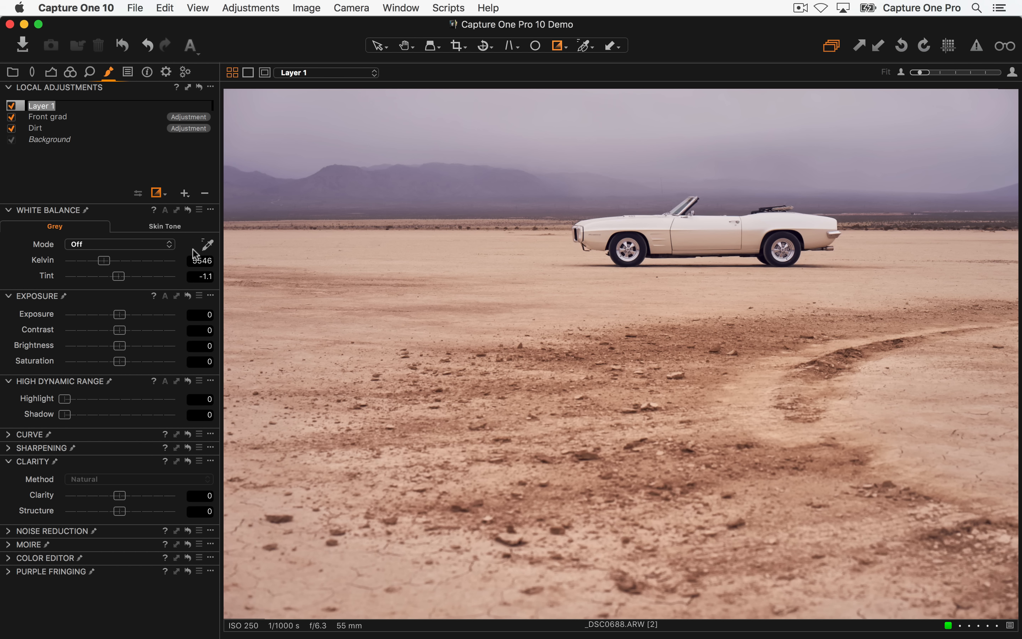
pyautogui.write('Sky')
pyautogui.press('Return')
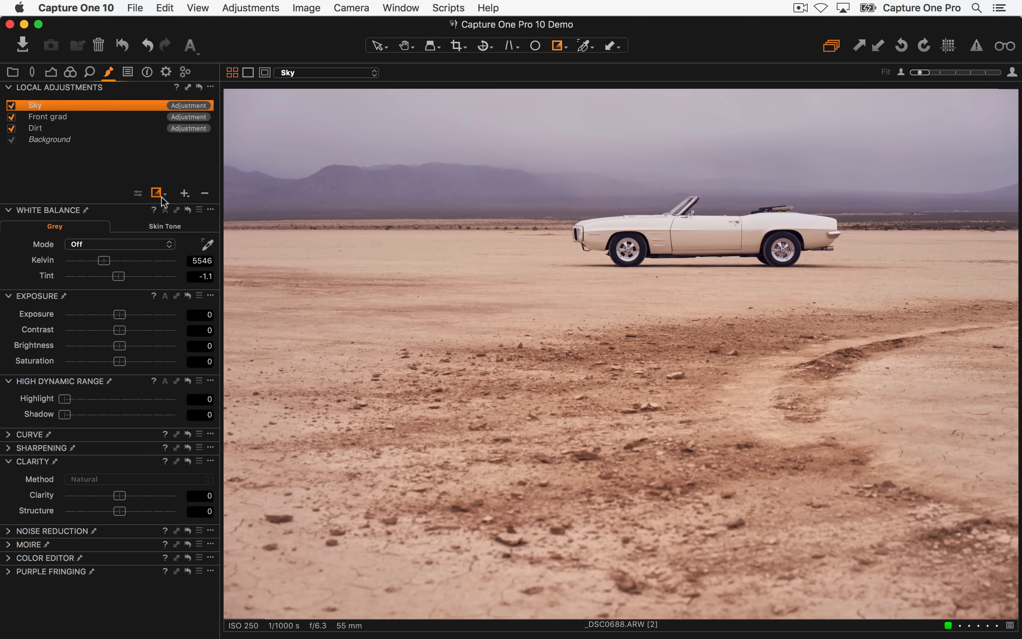
# - Draw vertical gradient masks of varying length and position on the Sky layer, running from the sky down into the desert ground
pyautogui.moveTo(609, 93); pyautogui.dragTo(624, 321)
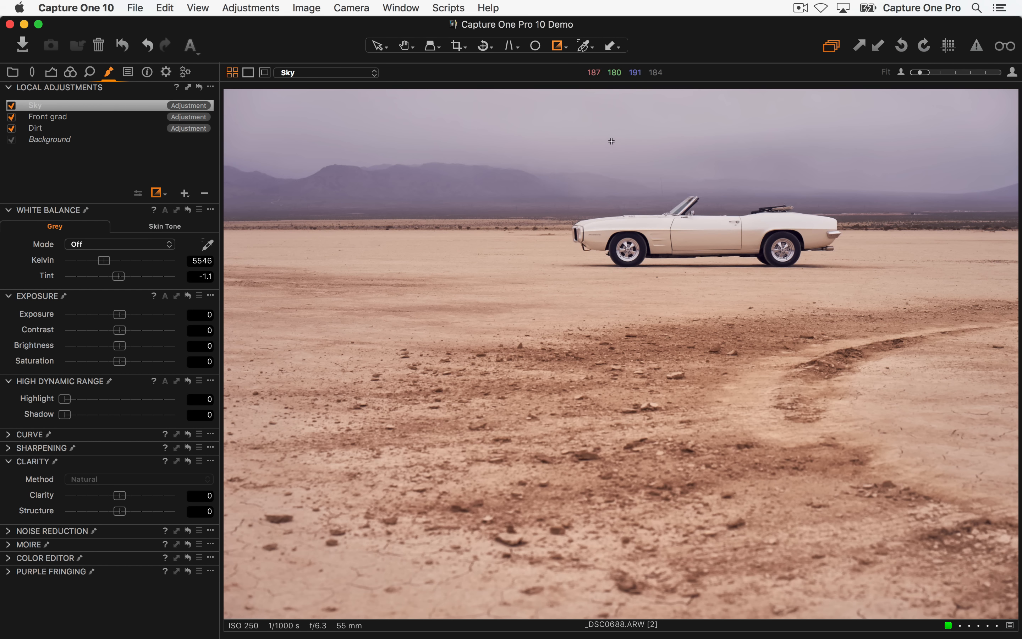
pyautogui.moveTo(606, 146); pyautogui.dragTo(622, 318)
pyautogui.moveTo(515, 177); pyautogui.dragTo(517, 330)
pyautogui.moveTo(519, 291); pyautogui.dragTo(521, 403)
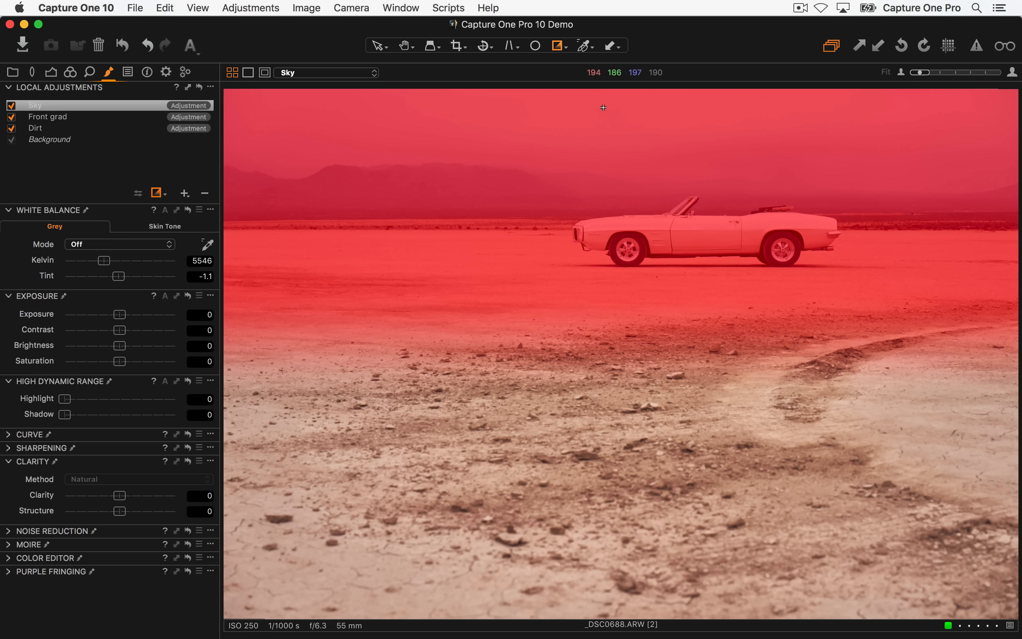
pyautogui.moveTo(596, 111); pyautogui.dragTo(596, 314)
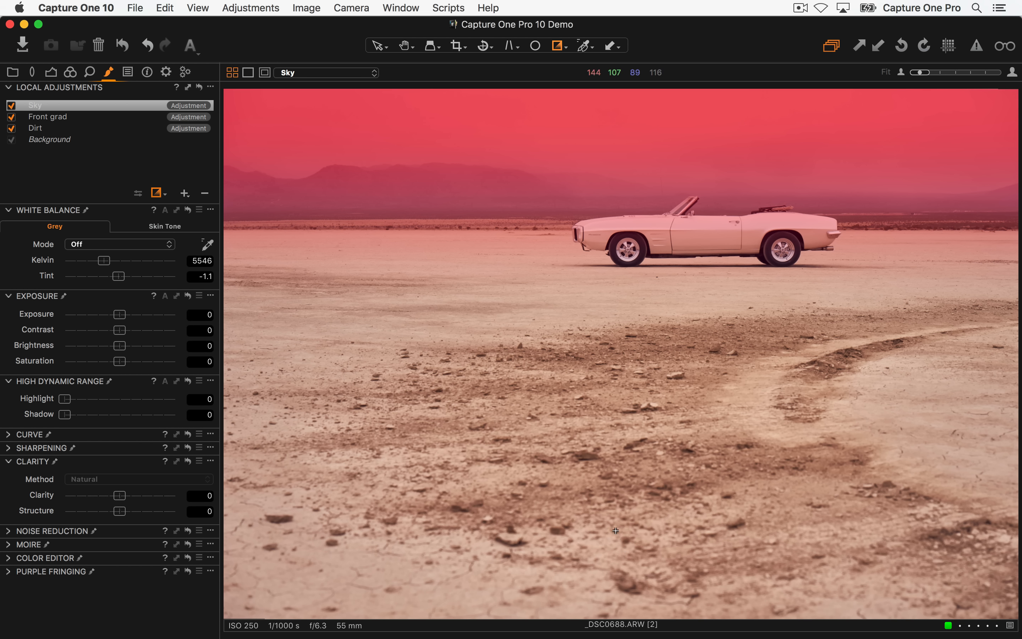
pyautogui.moveTo(595, 166); pyautogui.dragTo(597, 404)
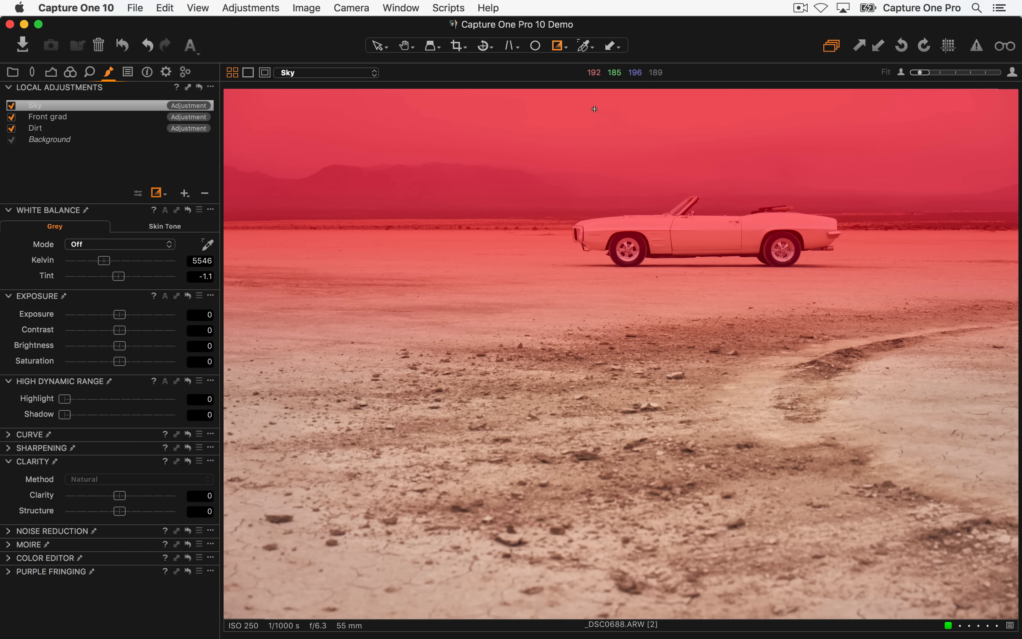
pyautogui.moveTo(596, 133); pyautogui.dragTo(603, 336)
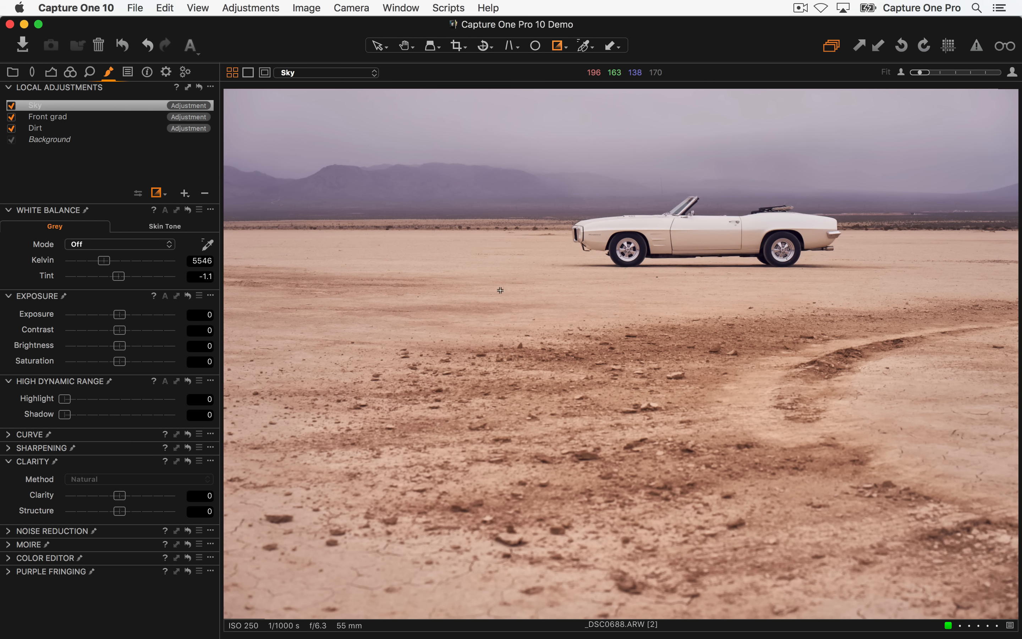
# - Set Exposure to -0.72 and Clarity to 49 on the Sky layer and compare the photo with all layers off and on
pyautogui.moveTo(120, 313)
pyautogui.mouseDown()
pyautogui.moveTo(104, 308)
pyautogui.moveTo(110, 314)
pyautogui.mouseUp()
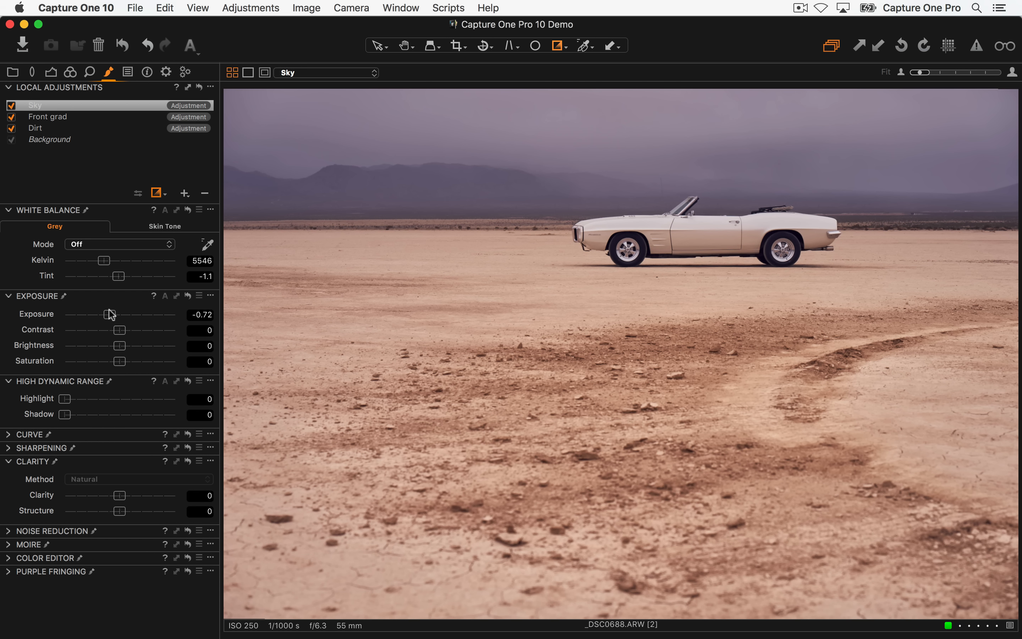
pyautogui.moveTo(120, 495); pyautogui.dragTo(147, 496)
pyautogui.click(200, 89)
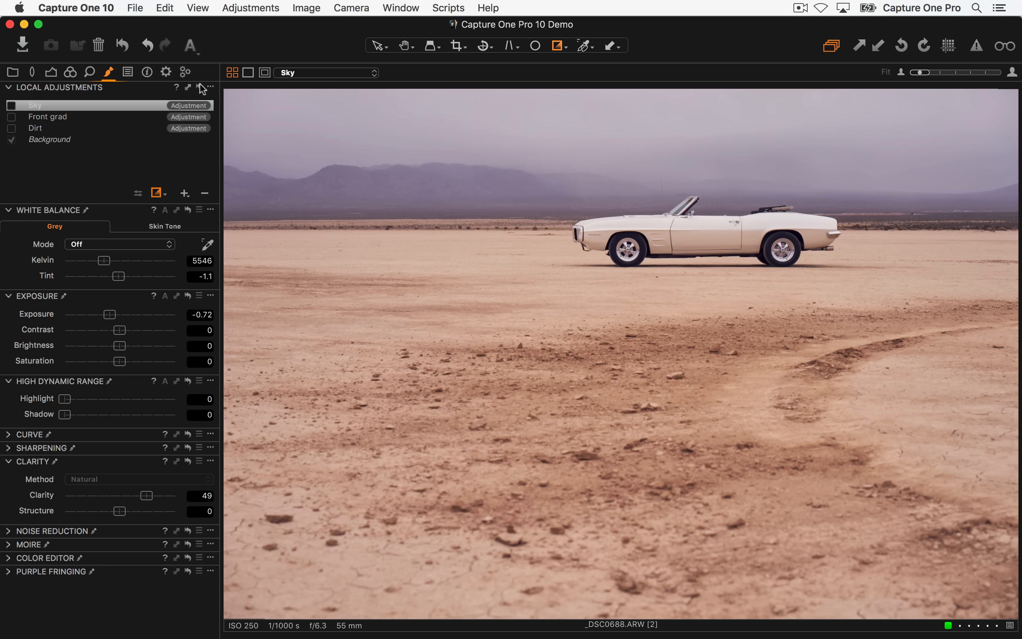
pyautogui.press('super+z')
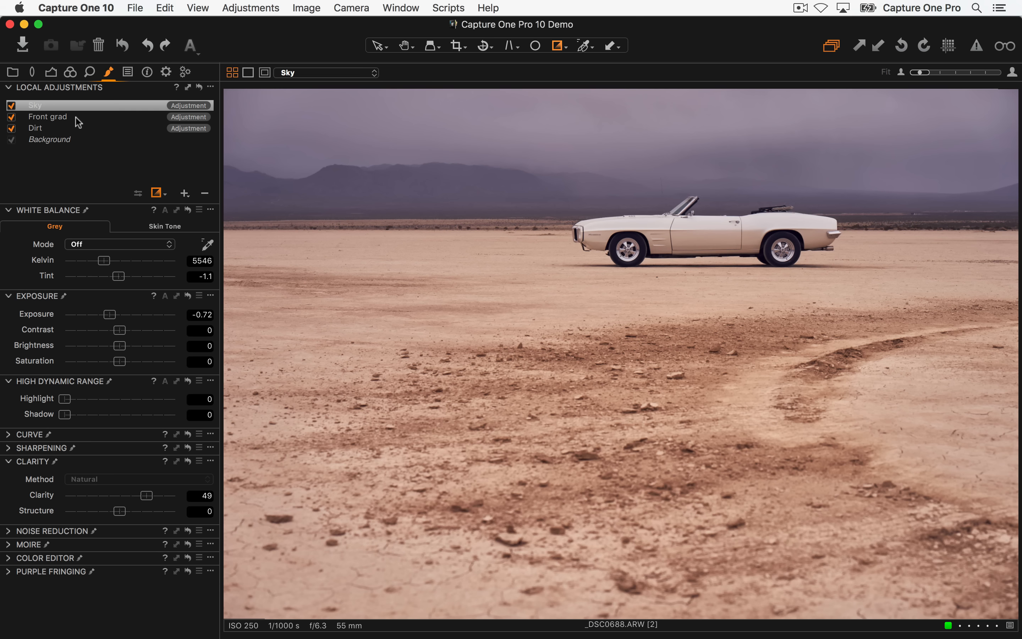
# - Try a lower Exposure on the Dirt layer and a higher one on the Front grad layer, resetting both to 0
pyautogui.click(66, 127)
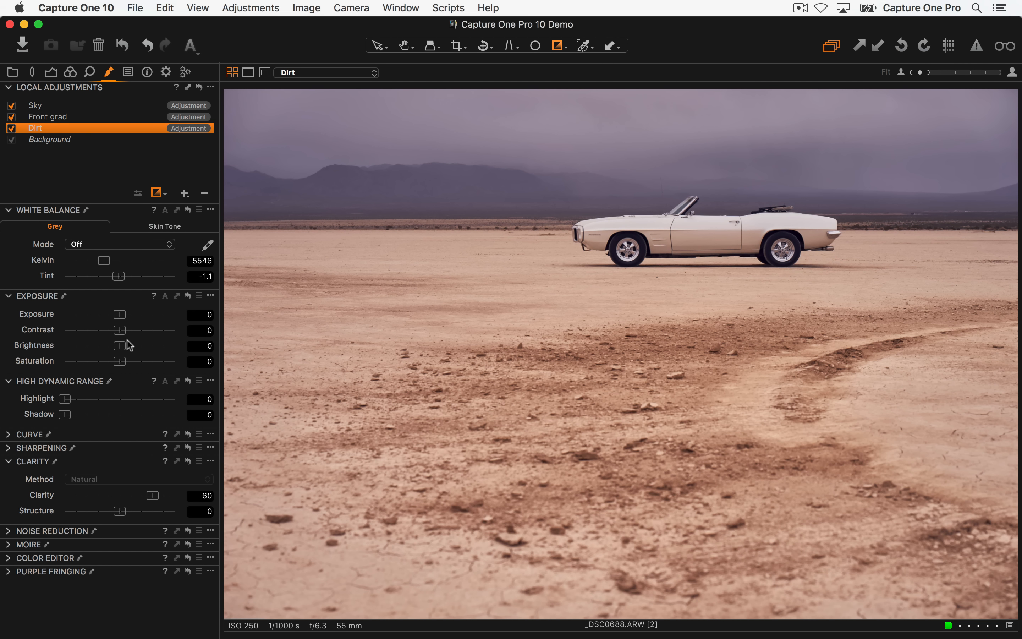
pyautogui.moveTo(122, 317); pyautogui.dragTo(82, 313)
pyautogui.click(69, 119)
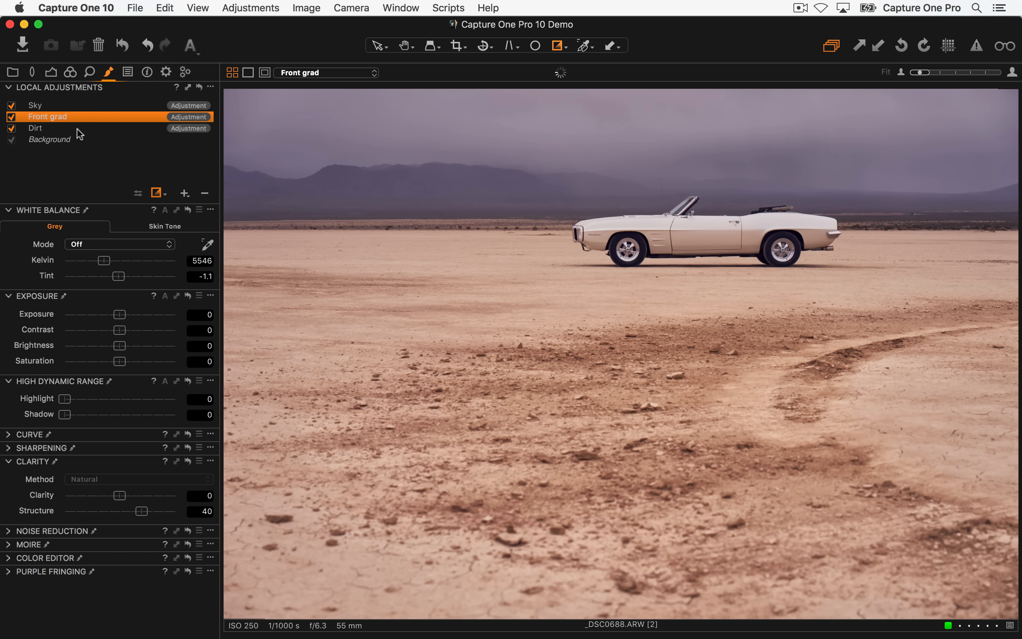
pyautogui.moveTo(121, 313); pyautogui.dragTo(144, 315)
pyautogui.doubleClick(141, 314)
# - Examine the separate adjustment settings of the Dirt, Front grad and Sky layers by selecting each in turn
pyautogui.click(48, 128)
pyautogui.click(50, 117)
pyautogui.click(48, 104)
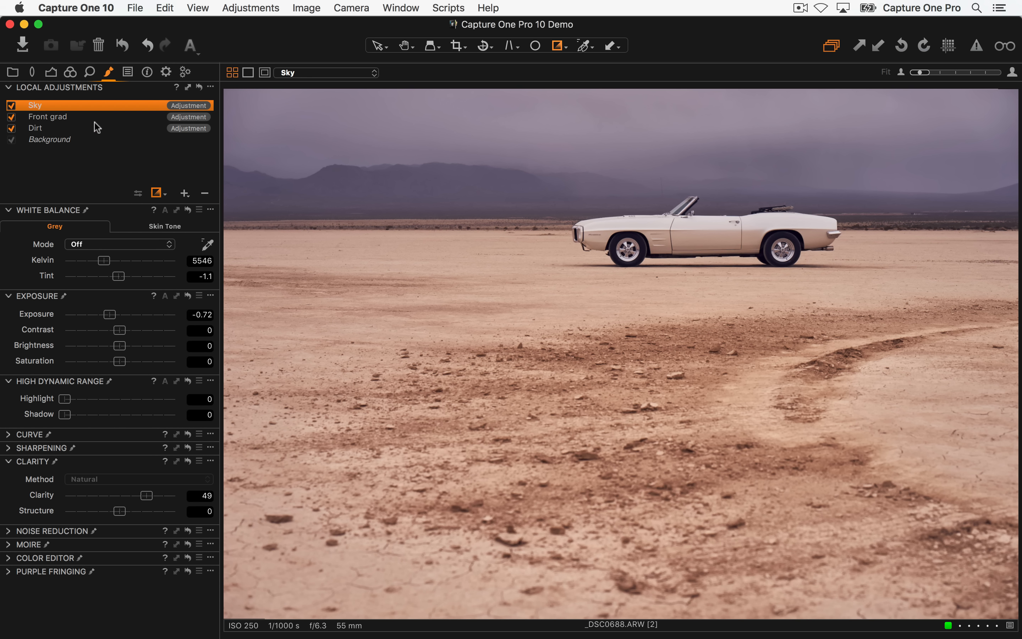
pyautogui.click(68, 116)
pyautogui.click(65, 128)
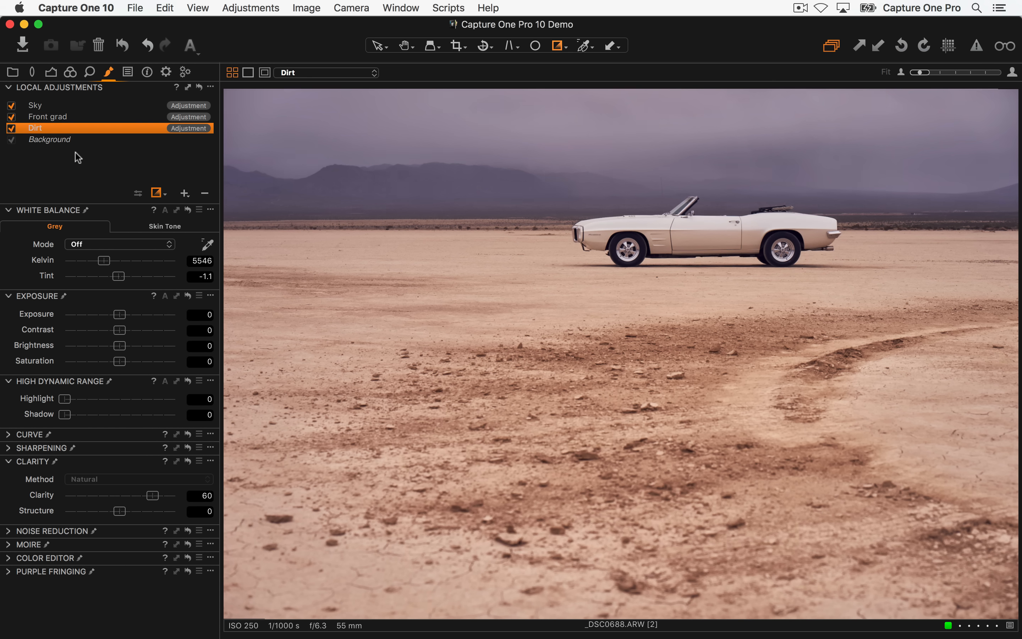
pyautogui.click(64, 117)
pyautogui.click(51, 106)
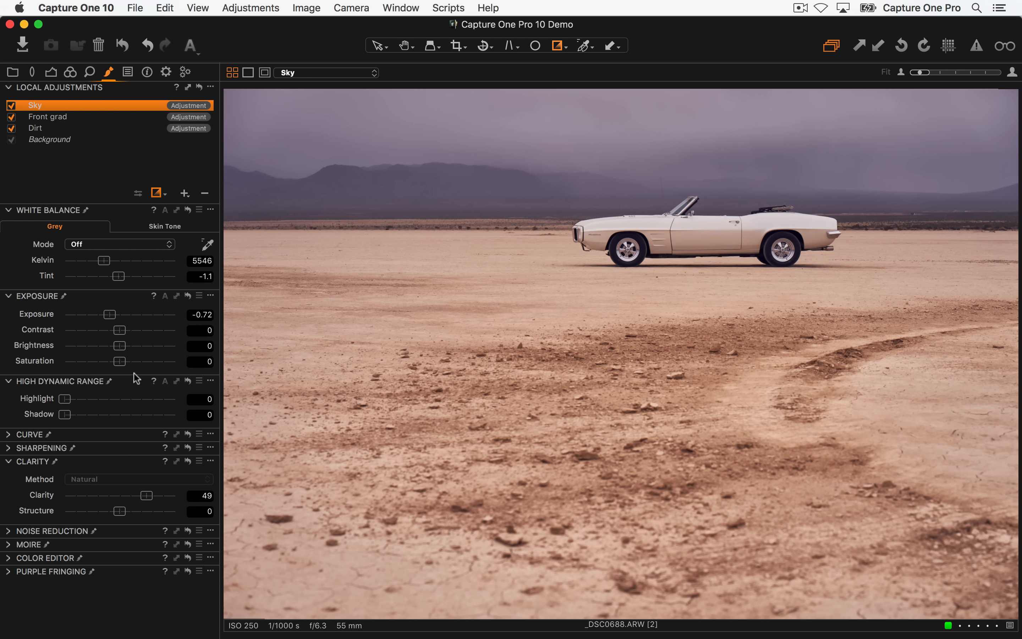
pyautogui.click(65, 128)
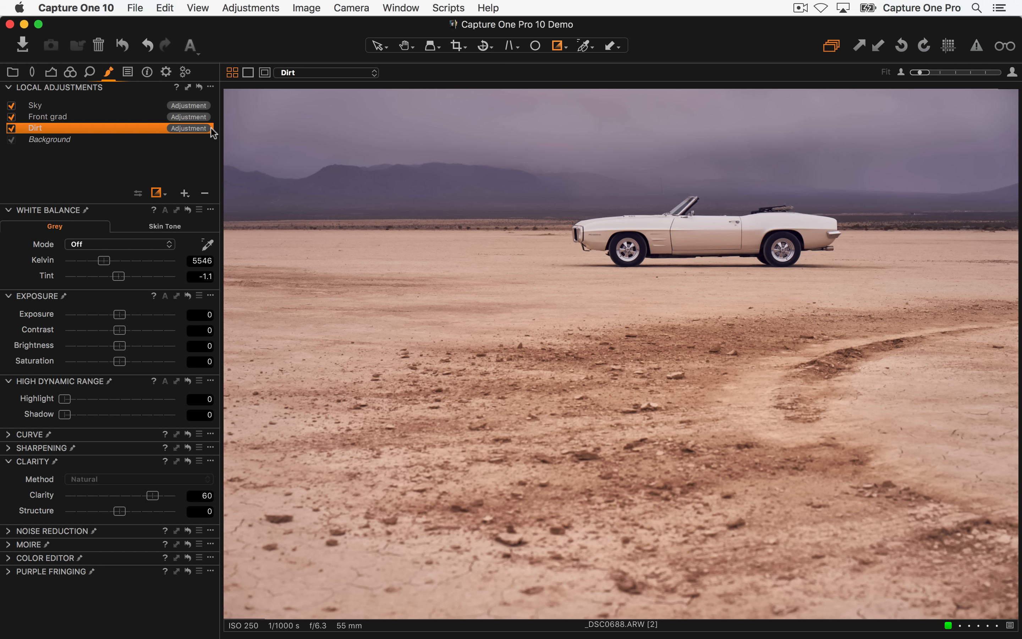
pyautogui.click(72, 118)
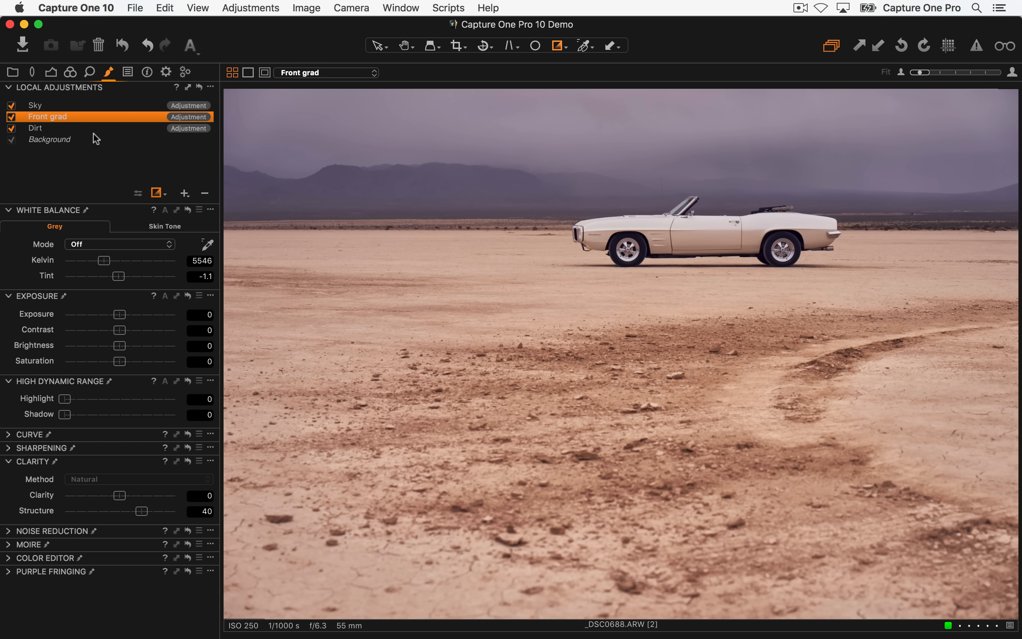
# - Try the whole photo's Exposure at 0.41 and -0.1, checking the Front grad layer's local adjustments after each change
pyautogui.click(51, 73)
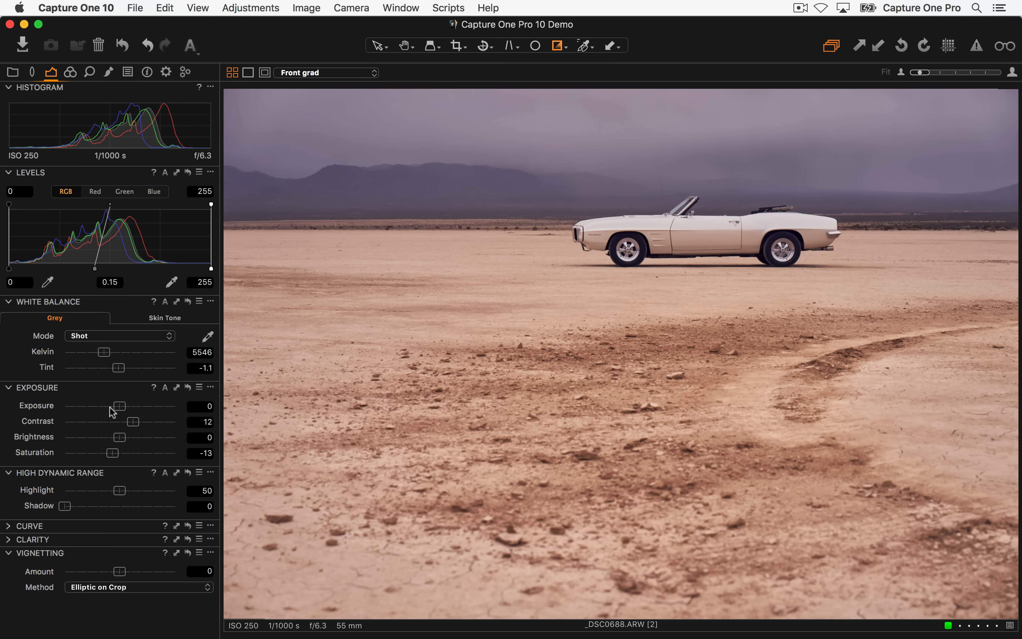
pyautogui.moveTo(124, 407); pyautogui.dragTo(137, 417)
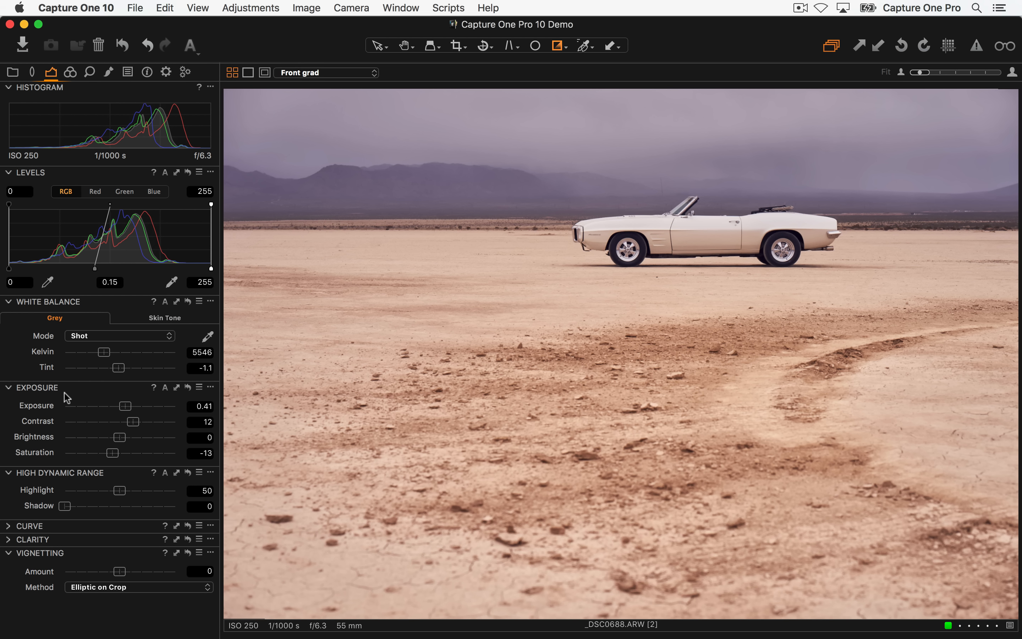
pyautogui.click(109, 71)
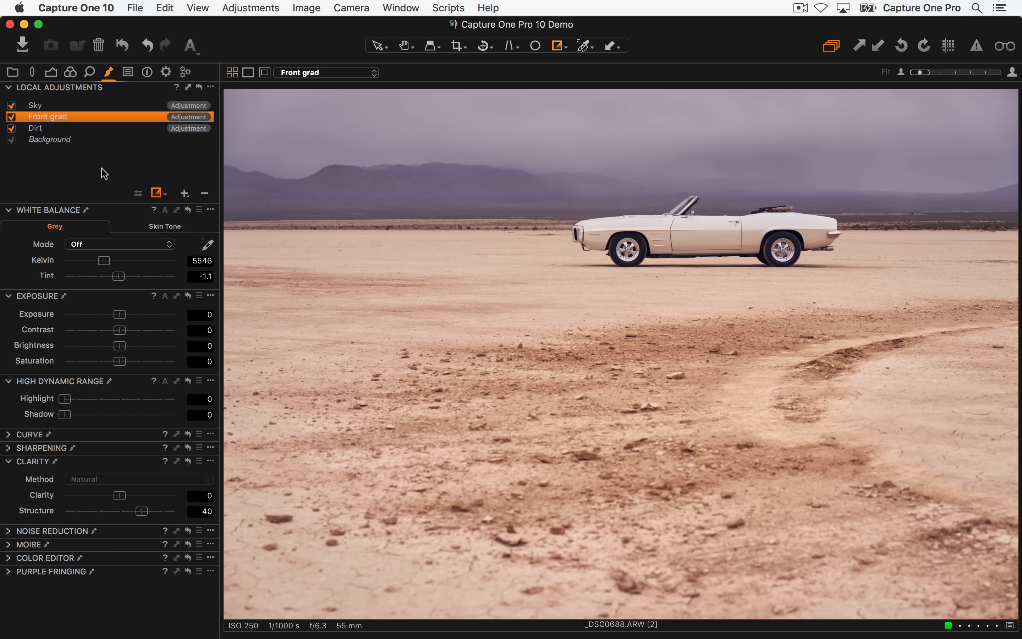
pyautogui.click(51, 72)
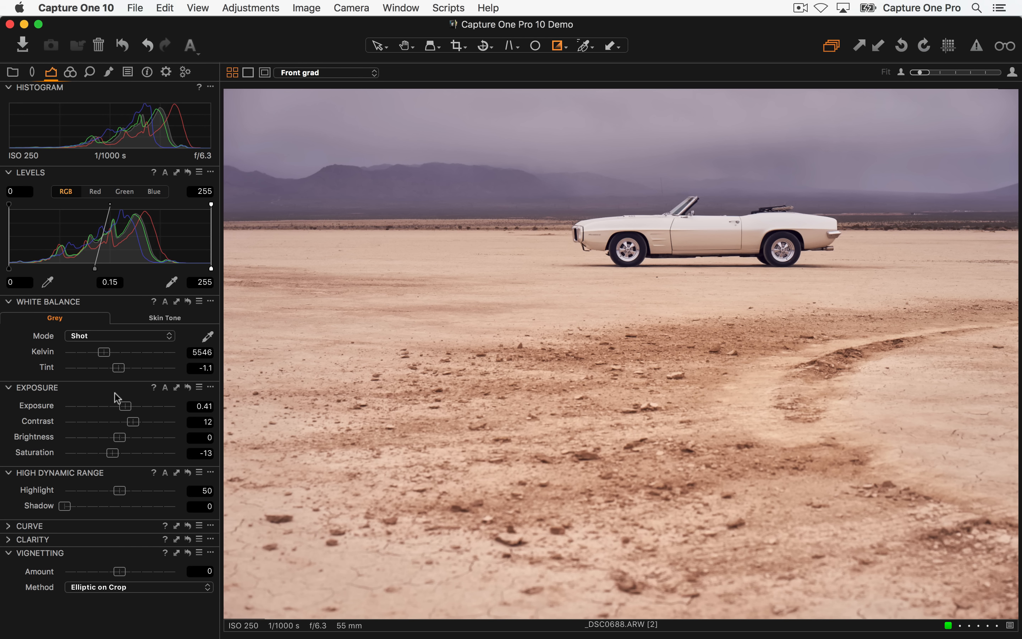
pyautogui.moveTo(120, 406); pyautogui.dragTo(113, 406)
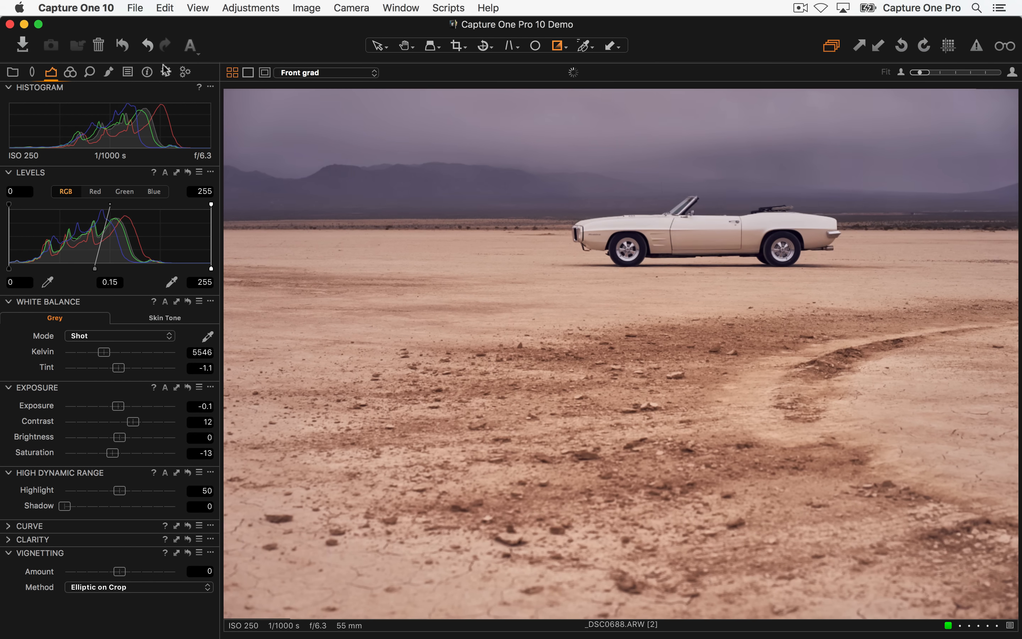
pyautogui.click(113, 75)
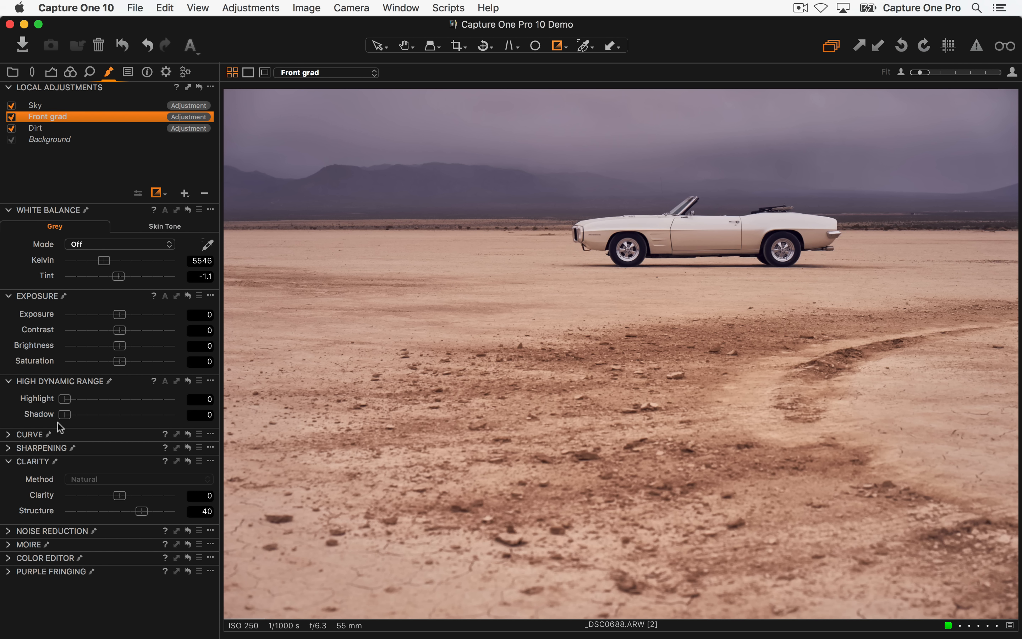
# - Set the whole photo's Exposure to -0.31 and Clarity to 18, returning to the local adjustment tools
pyautogui.click(50, 73)
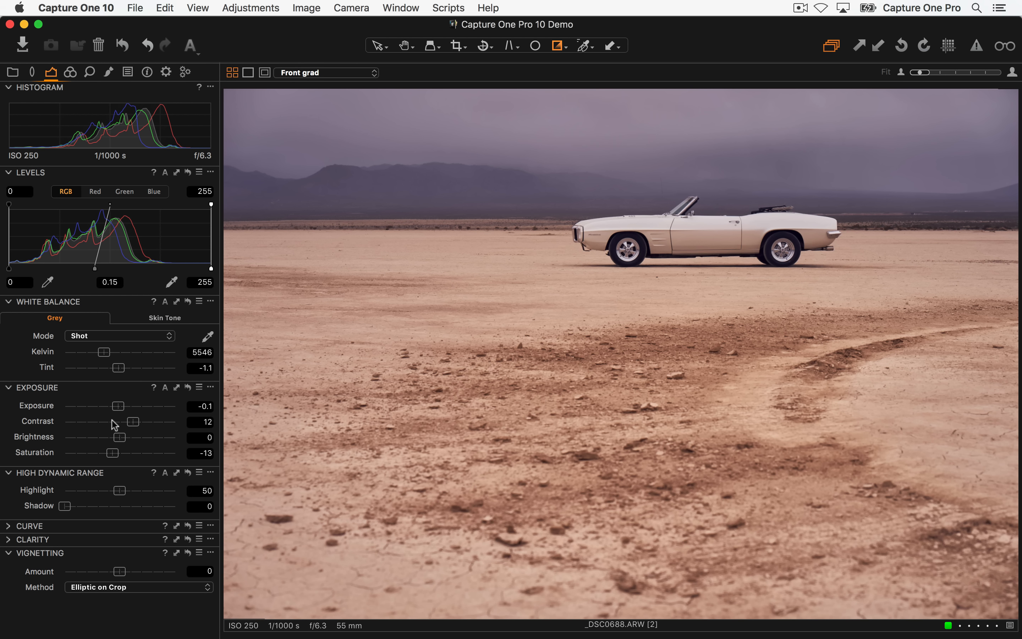
pyautogui.moveTo(118, 408); pyautogui.dragTo(120, 409)
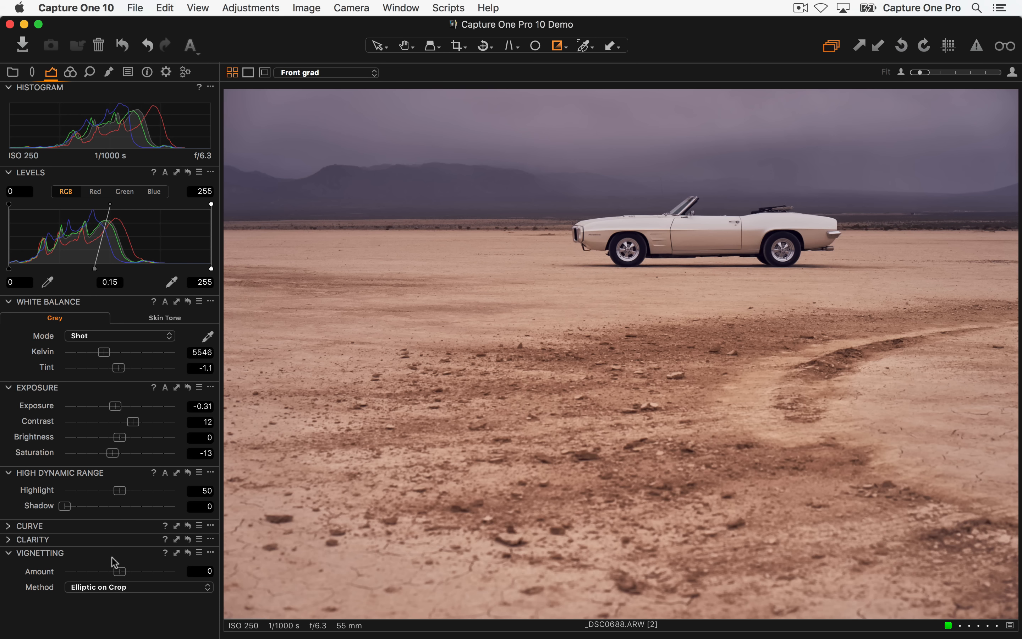
pyautogui.click(10, 540)
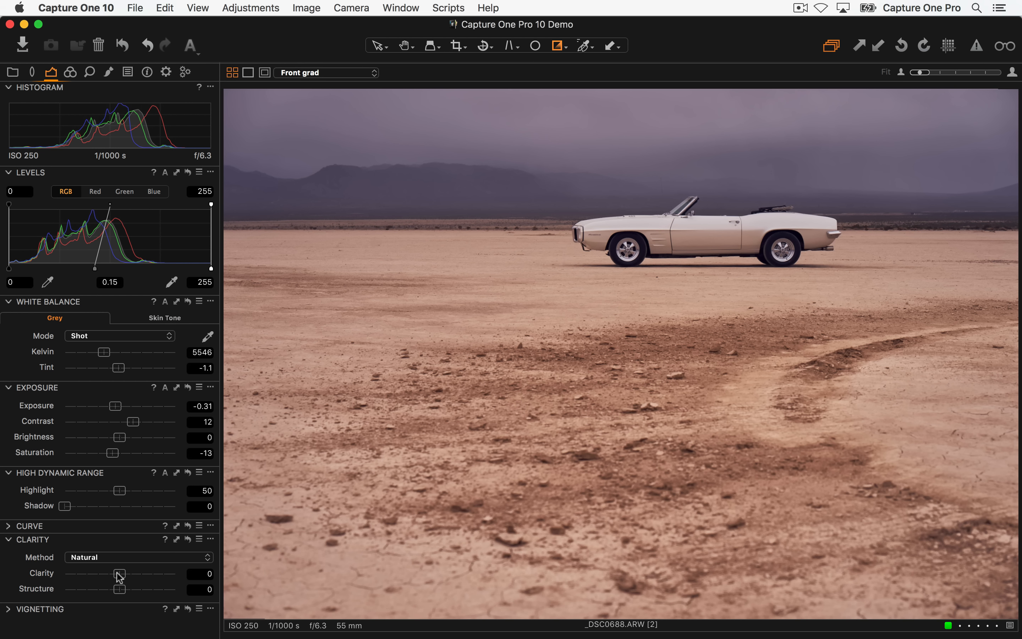
pyautogui.moveTo(120, 575); pyautogui.dragTo(133, 577)
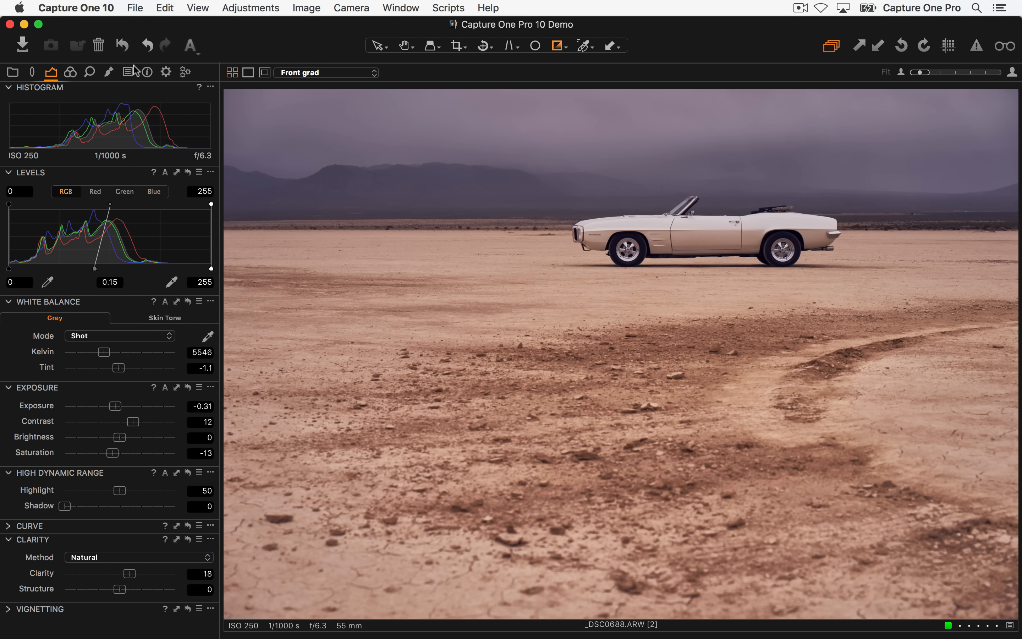
pyautogui.click(110, 73)
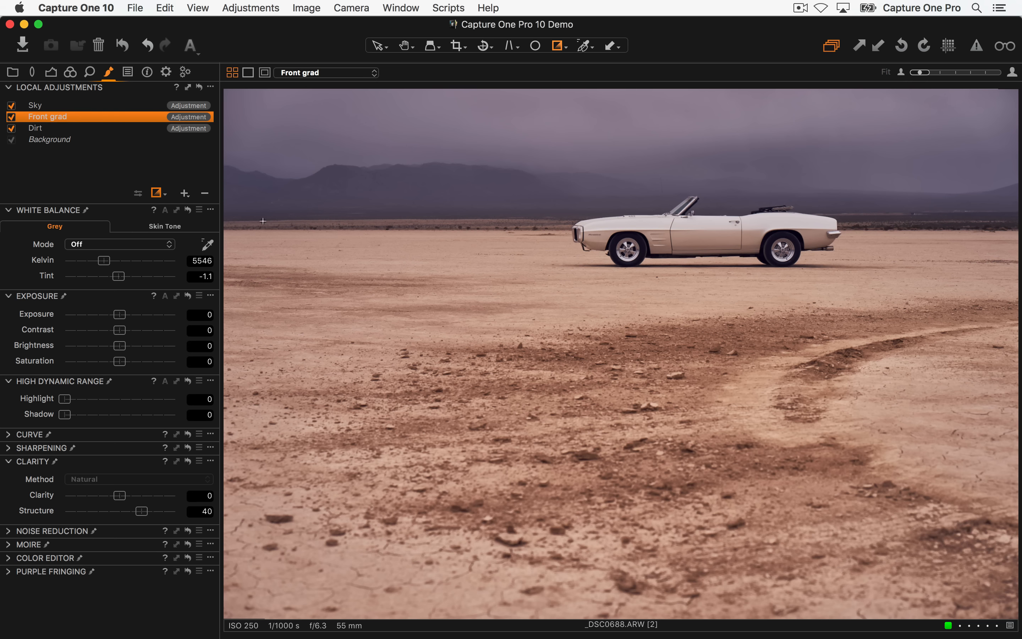
# - Add a second White Balance tool to the local adjustment tools and place it directly below the layer list
pyautogui.rightClick(109, 75)
pyautogui.moveTo(241, 77)
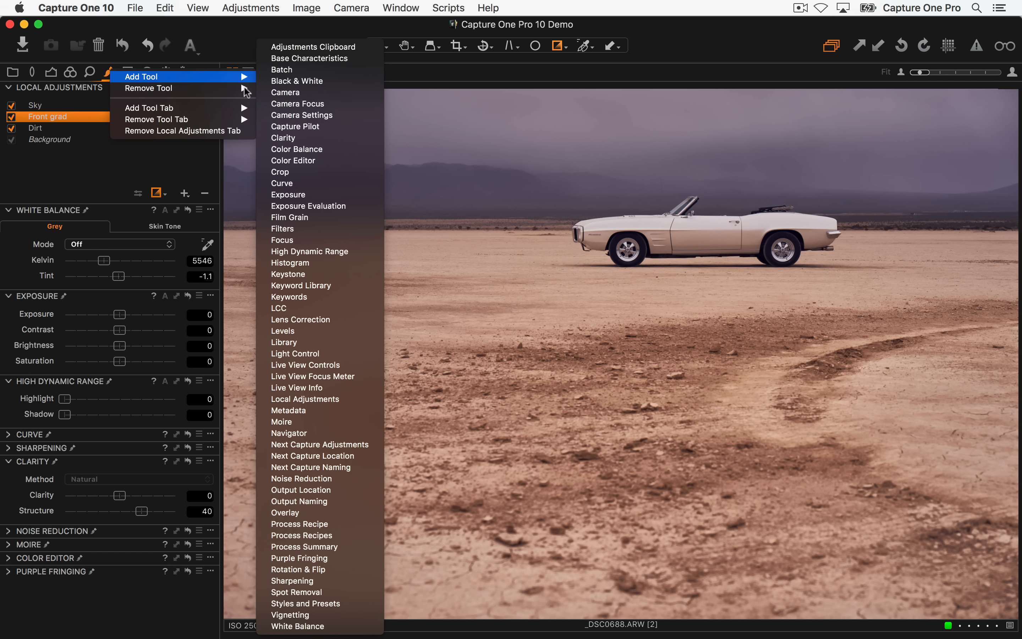
pyautogui.click(319, 626)
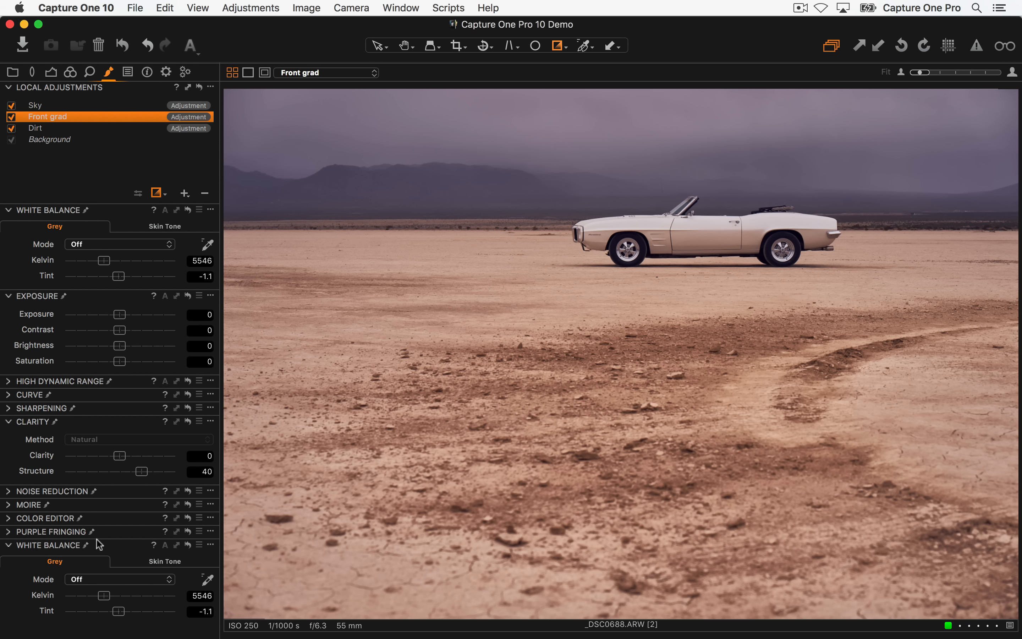
pyautogui.moveTo(97, 544); pyautogui.dragTo(104, 209)
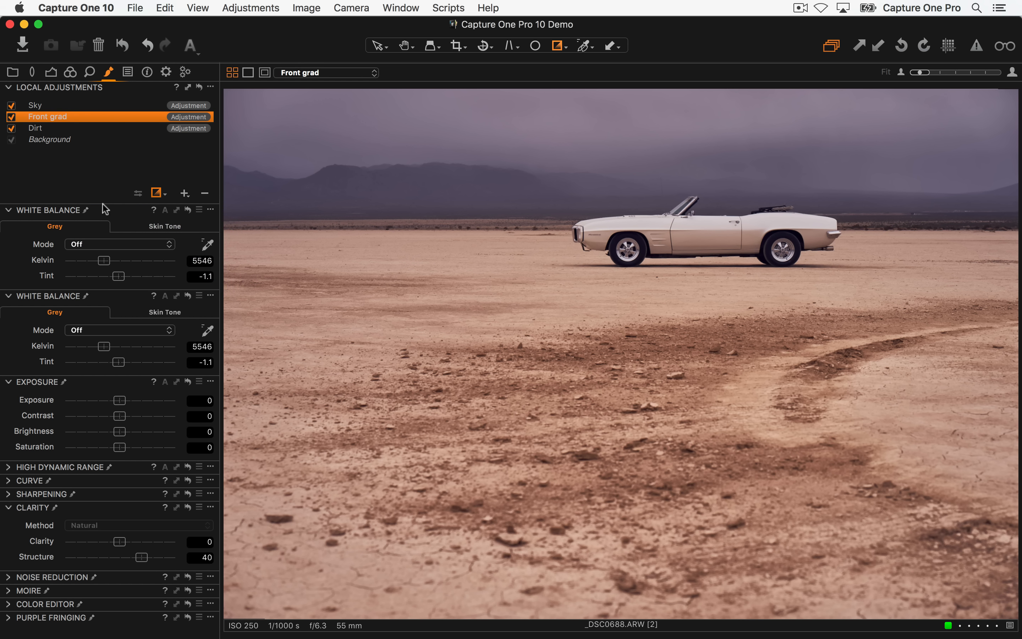
# - Turn off Adjust Selected Layer for the upper White Balance tool and recheck its option without changing it
pyautogui.click(210, 209)
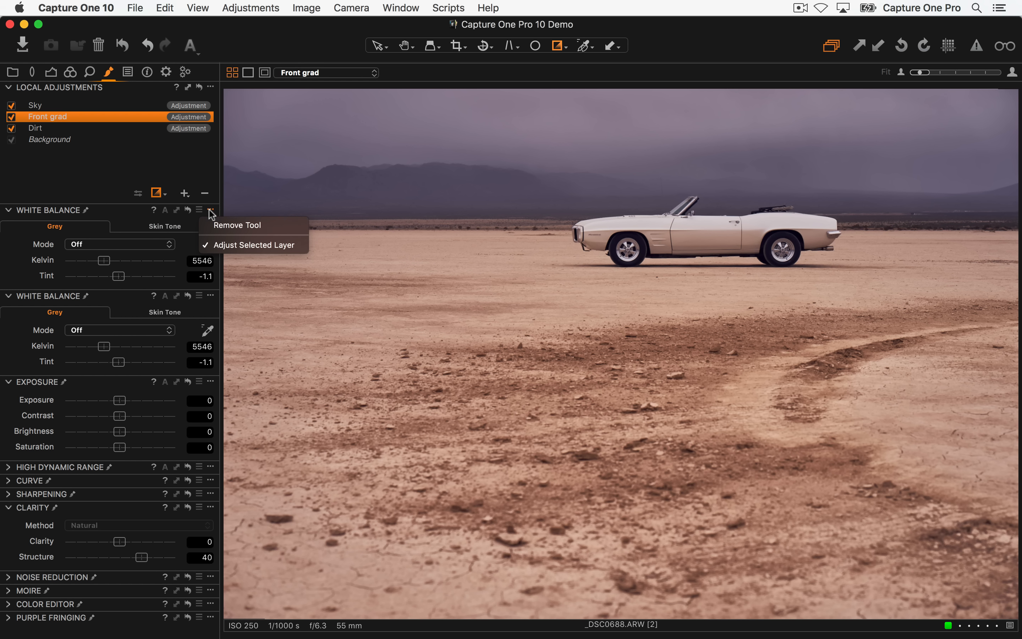
pyautogui.click(275, 247)
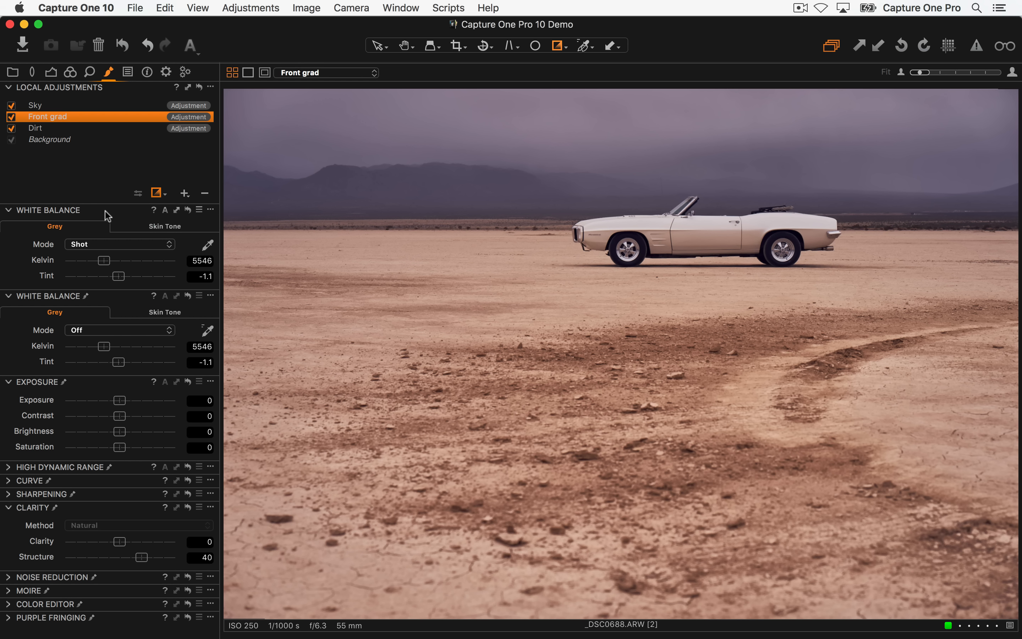
pyautogui.click(210, 210)
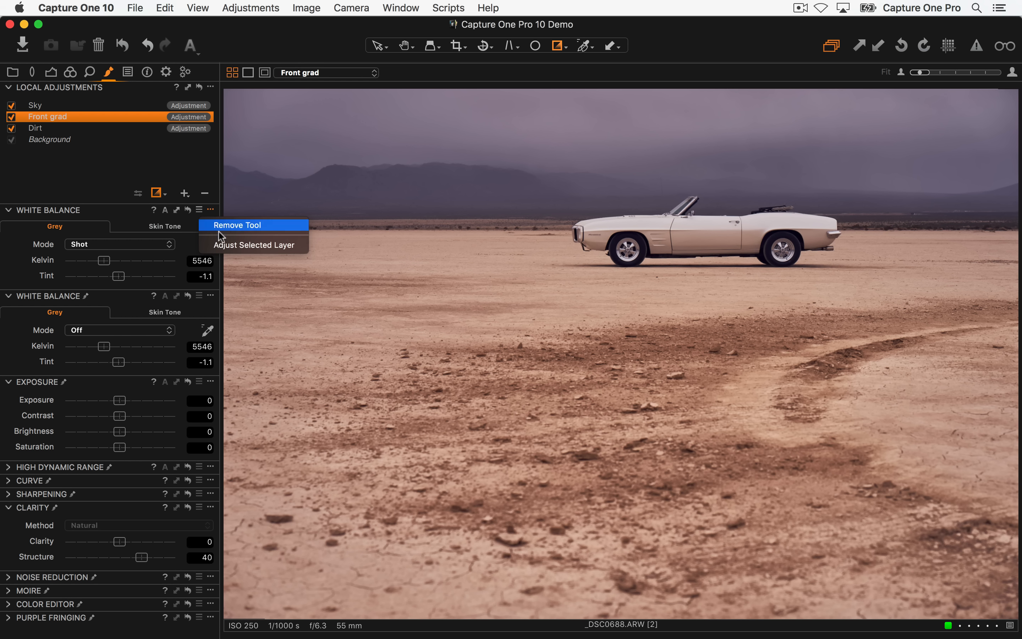
pyautogui.click(202, 280)
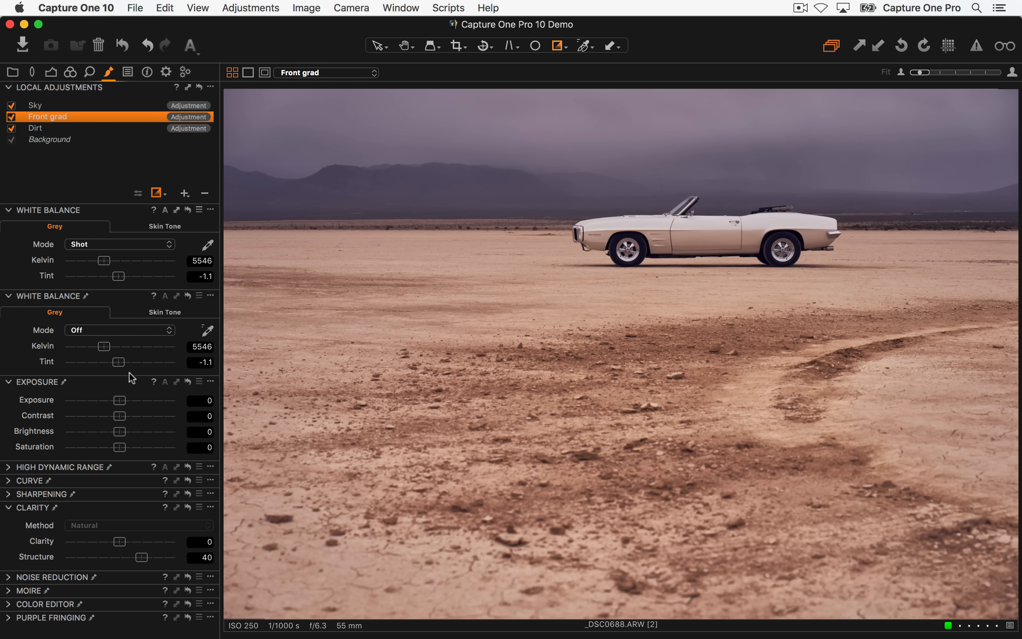
# - Turn Adjust Selected Layer back on for the upper White Balance tool and remove the duplicate White Balance tool
pyautogui.click(211, 210)
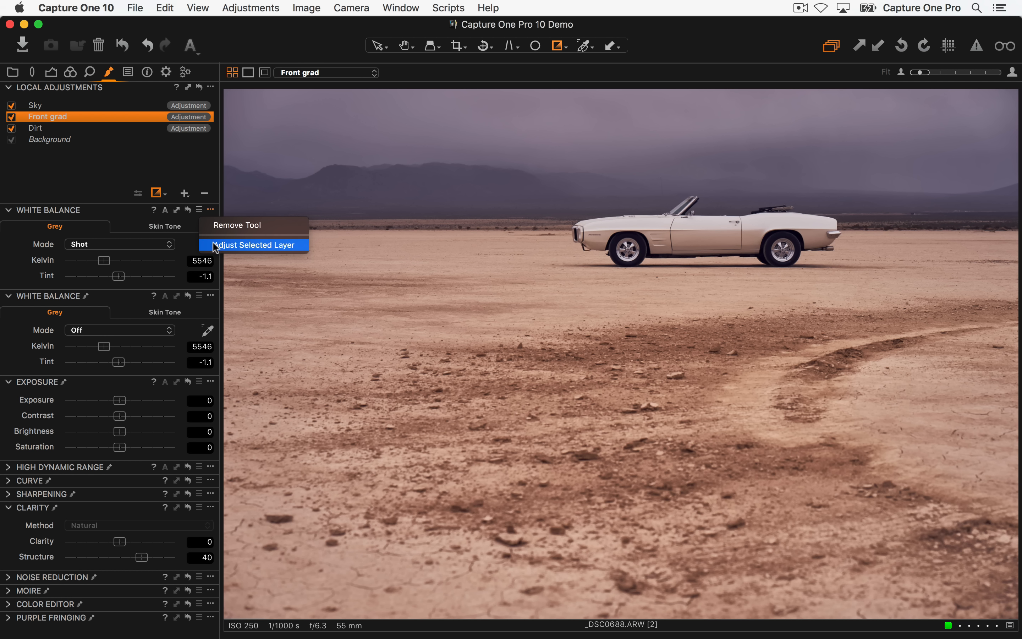
pyautogui.click(249, 246)
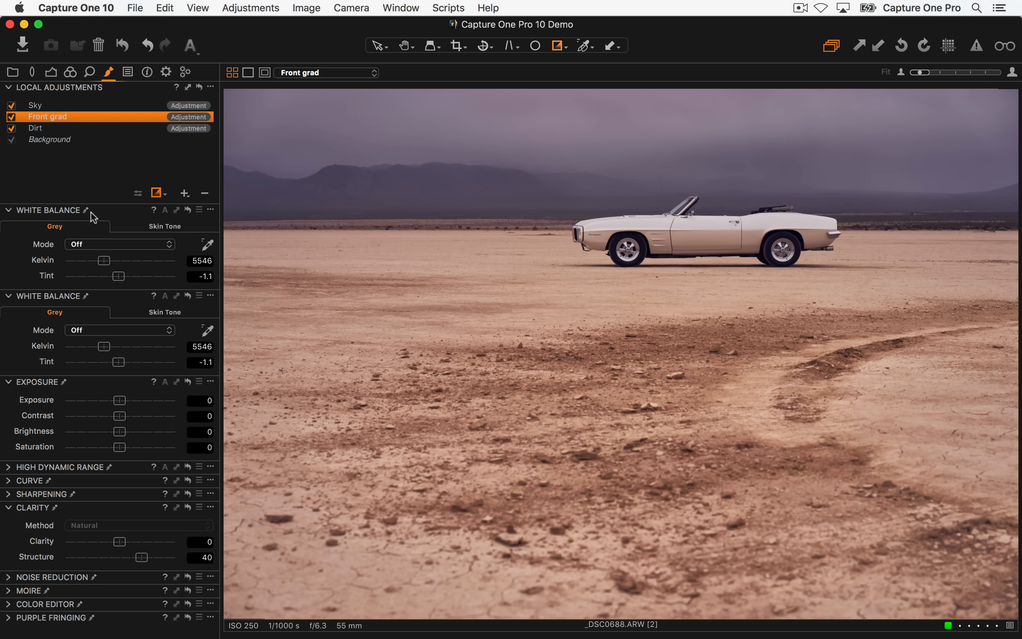
pyautogui.click(211, 210)
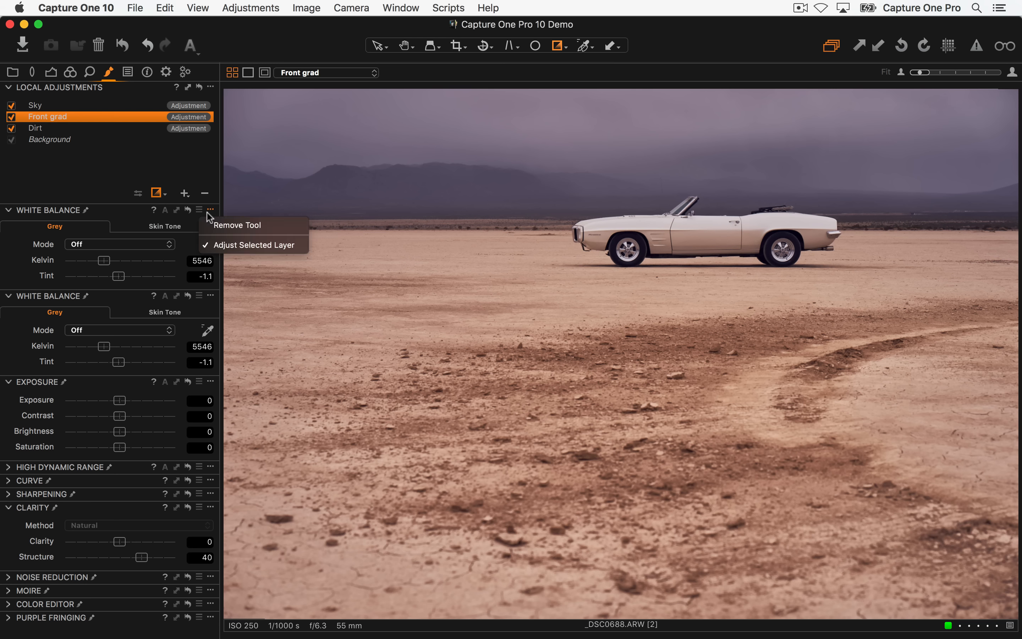
pyautogui.click(227, 225)
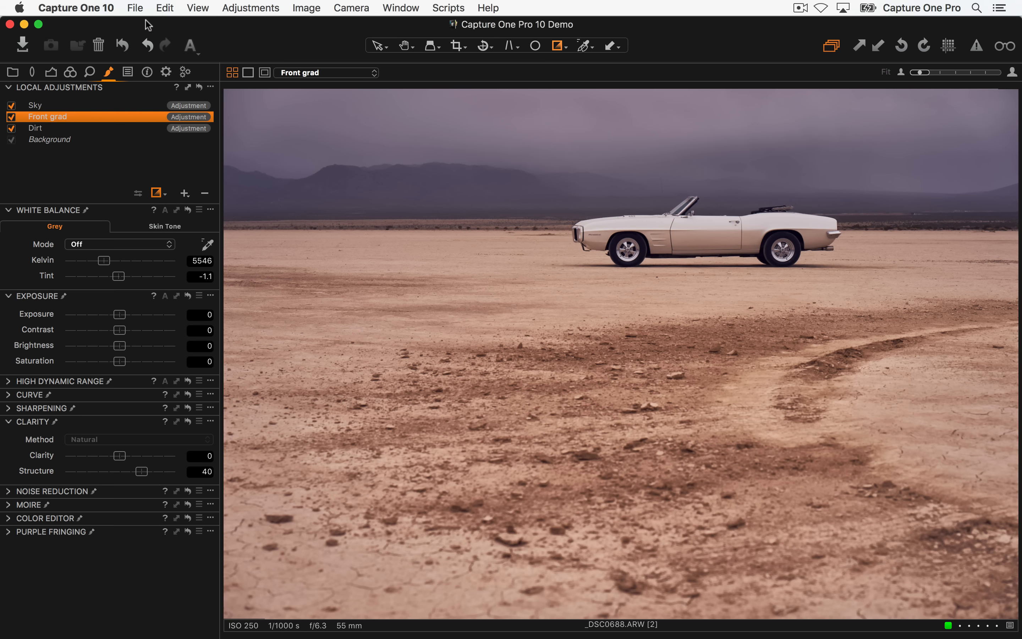
# - In the general preferences, try Never for the Display hardware acceleration and return it to Auto
pyautogui.click(102, 6)
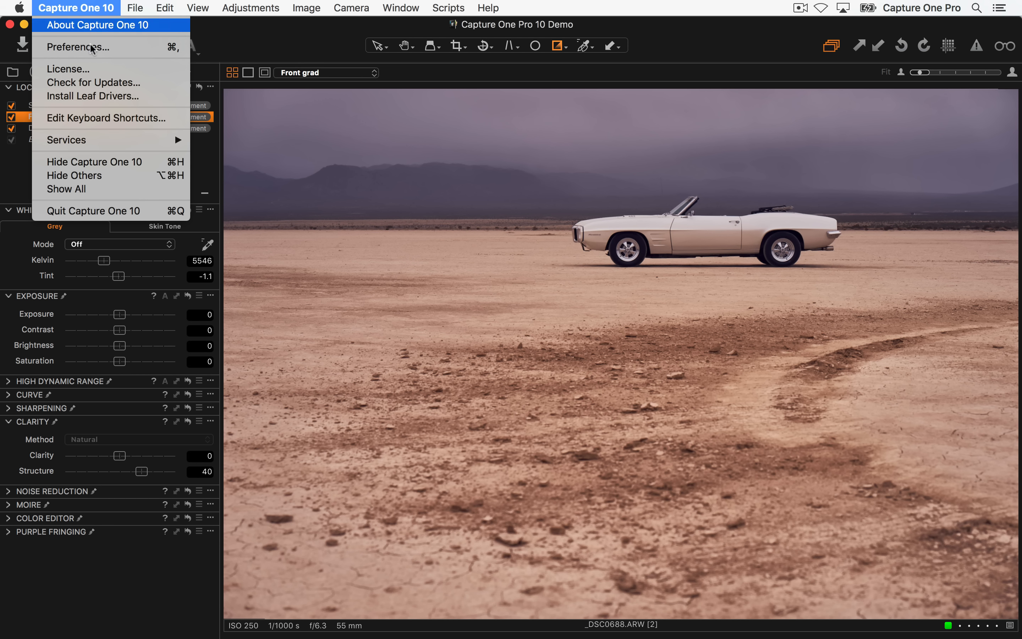
pyautogui.click(100, 49)
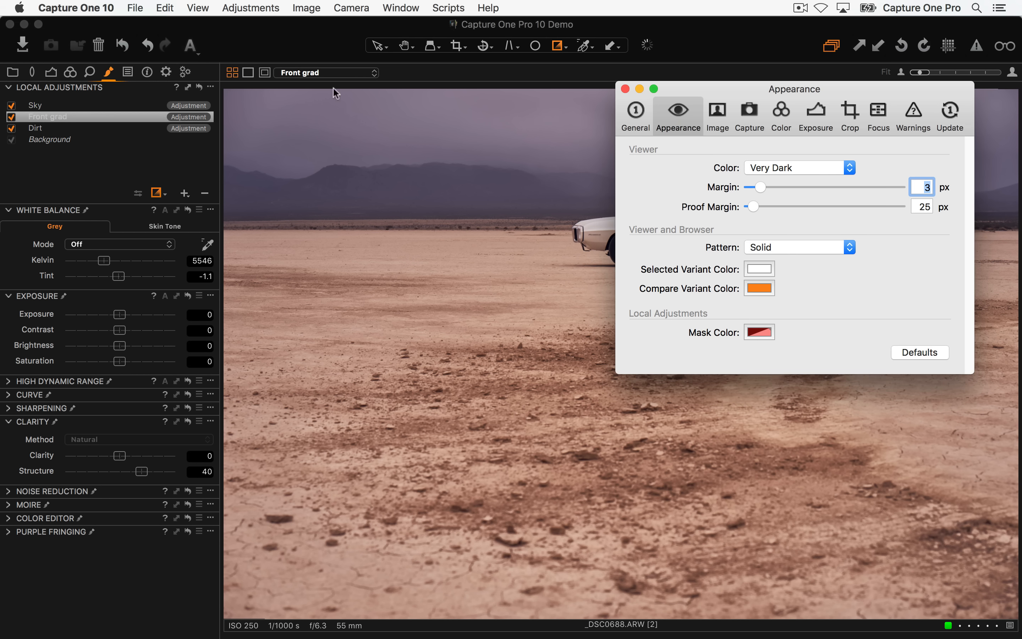
pyautogui.click(636, 113)
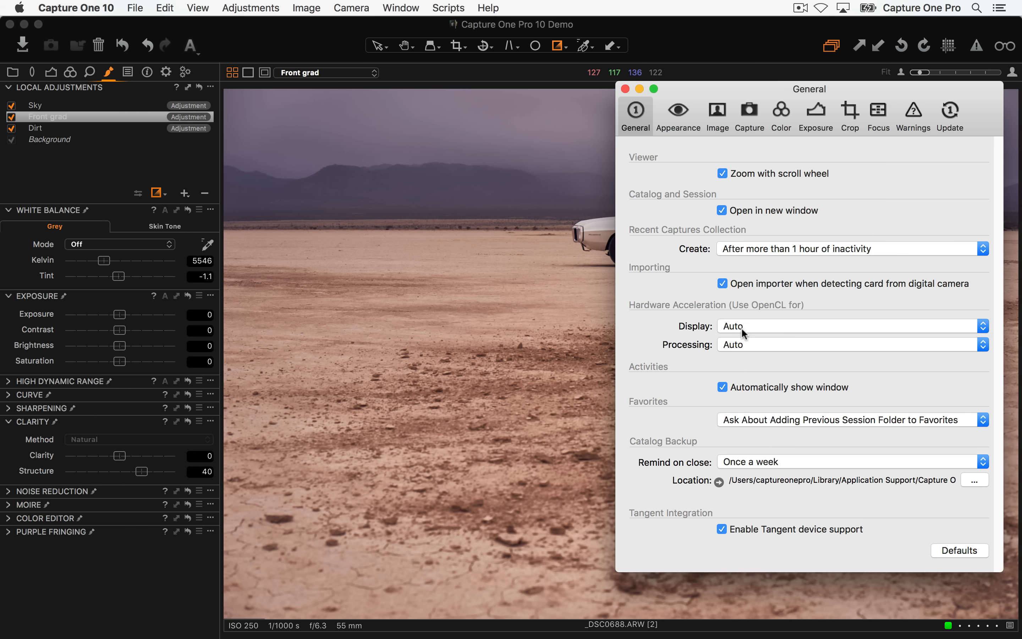
pyautogui.click(743, 328)
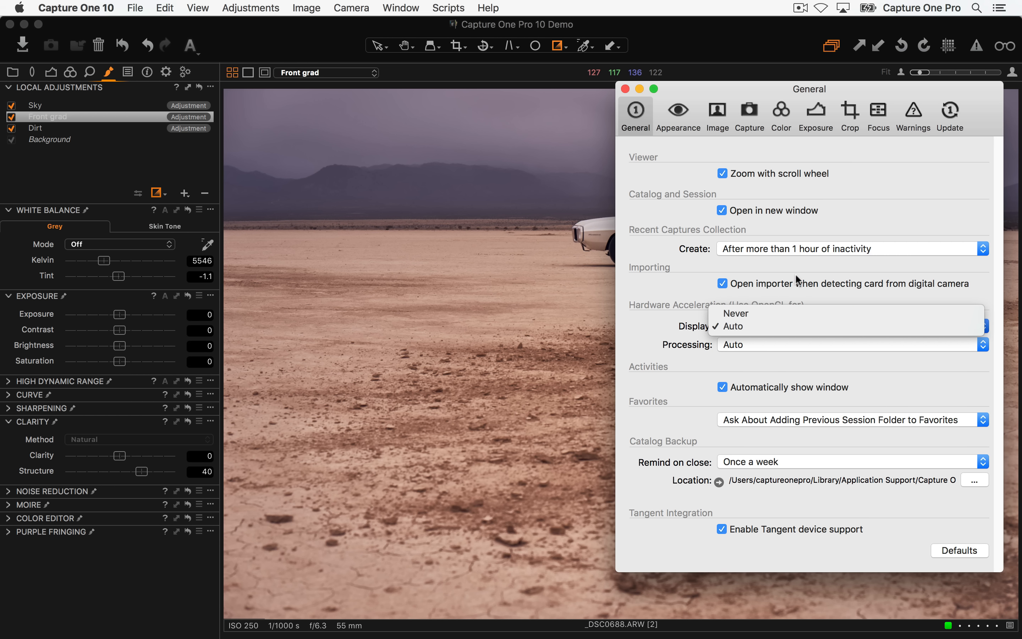
pyautogui.click(788, 314)
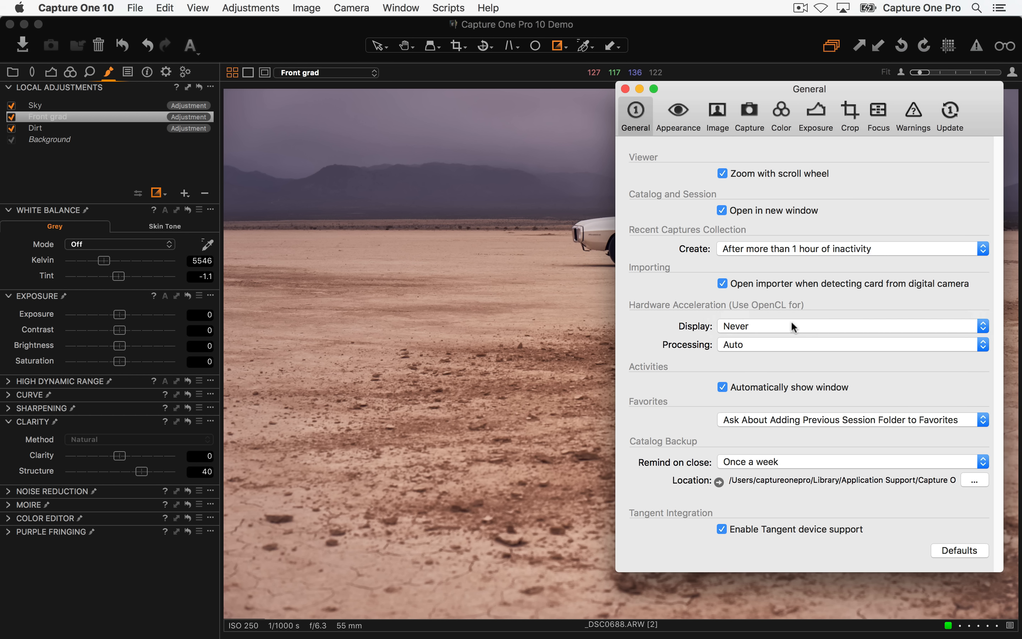
pyautogui.click(756, 325)
pyautogui.click(753, 339)
pyautogui.click(626, 89)
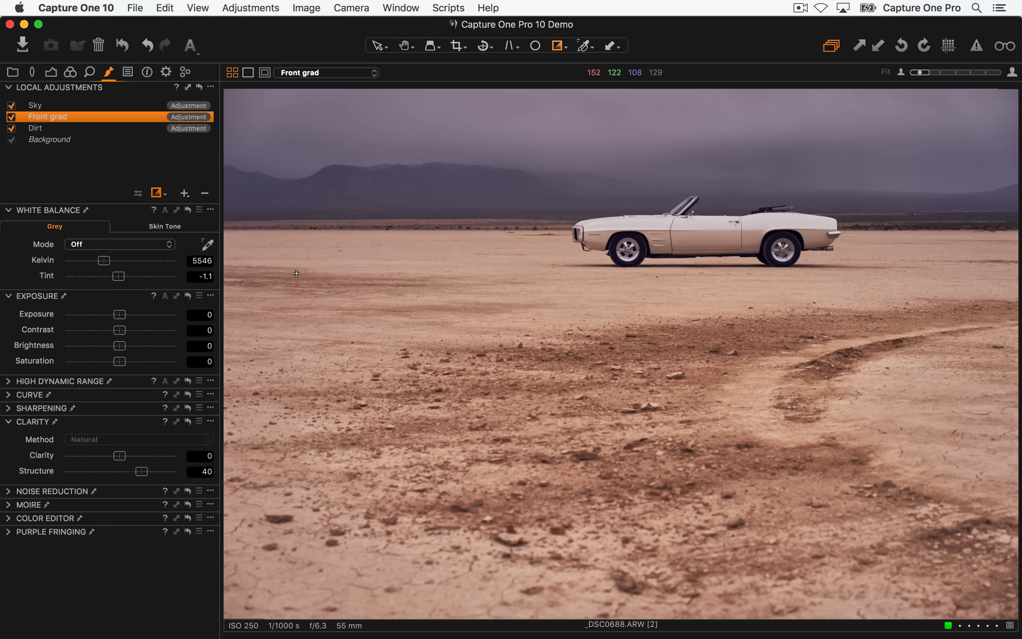
# - Select the desert car photo's Background layer and reset its Exposure to 0
pyautogui.click(93, 141)
pyautogui.doubleClick(119, 315)
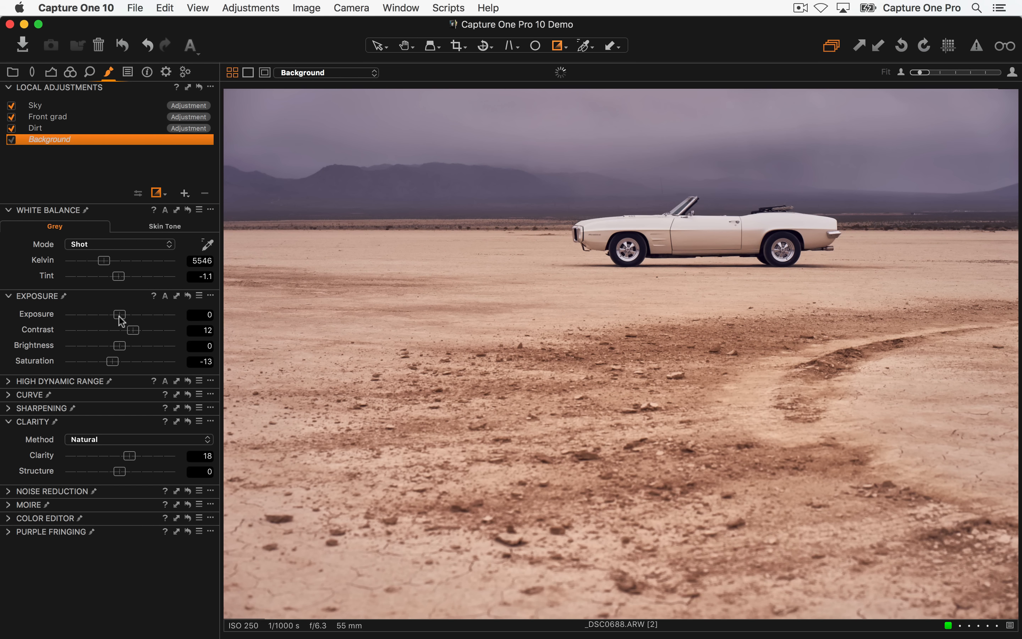
# - On variant 1 of _DSC1304.ARW, draw a horizontal gradient mask starting at the lemur's back and set its Exposure to 0.62
pyautogui.press('alt+super+v')
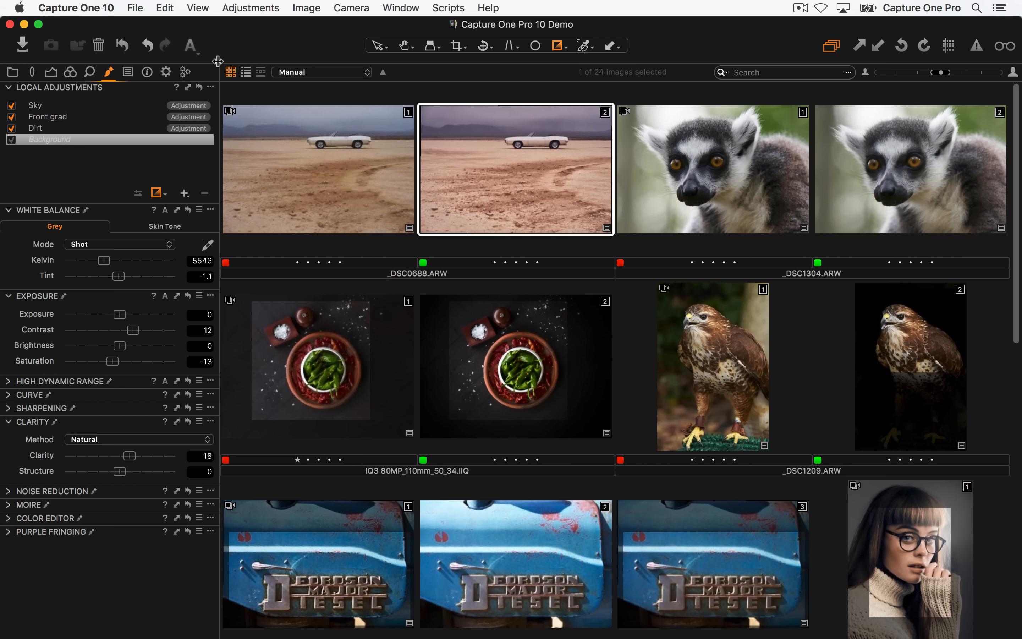
pyautogui.doubleClick(895, 181)
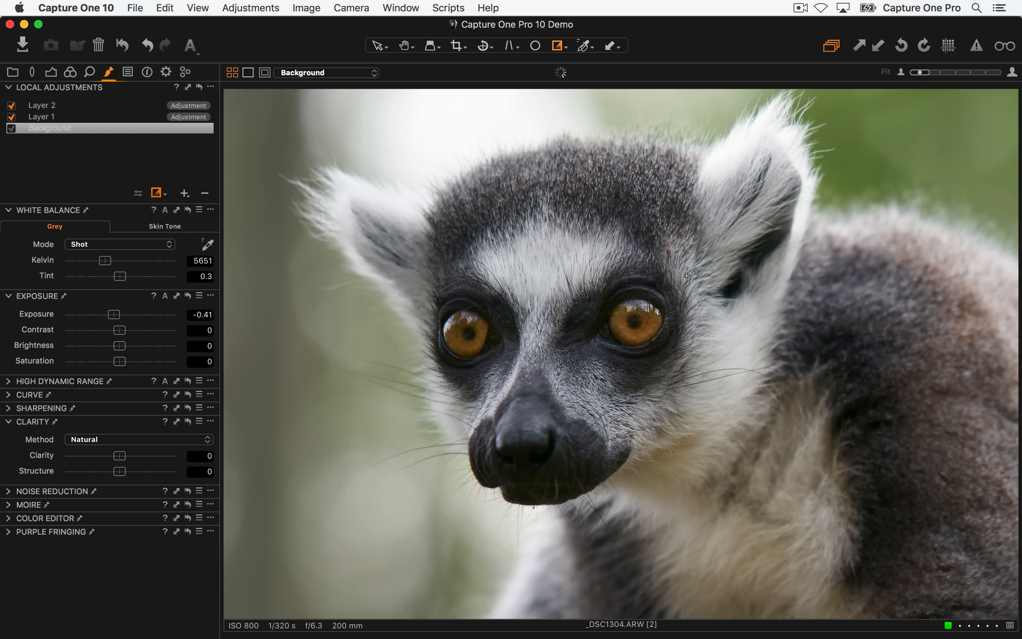
pyautogui.press('Left')
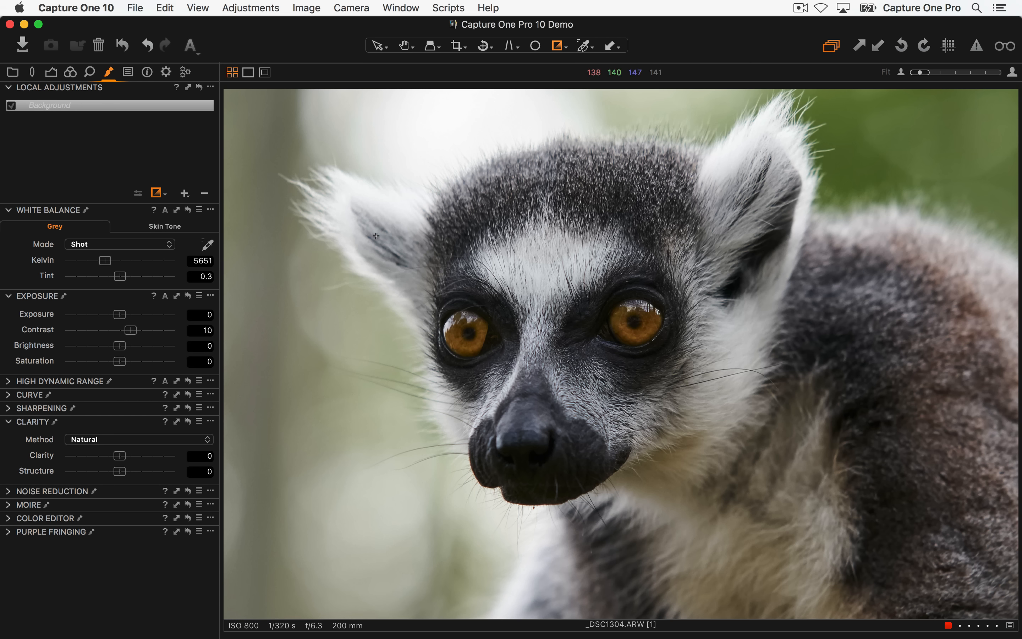
pyautogui.click(151, 195)
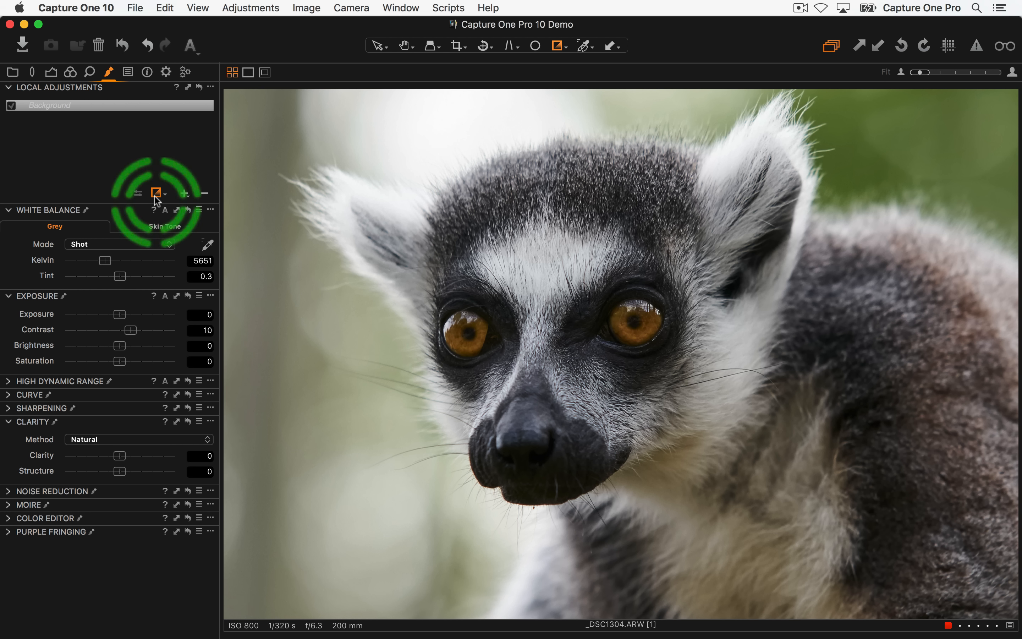
pyautogui.moveTo(881, 342); pyautogui.dragTo(367, 342)
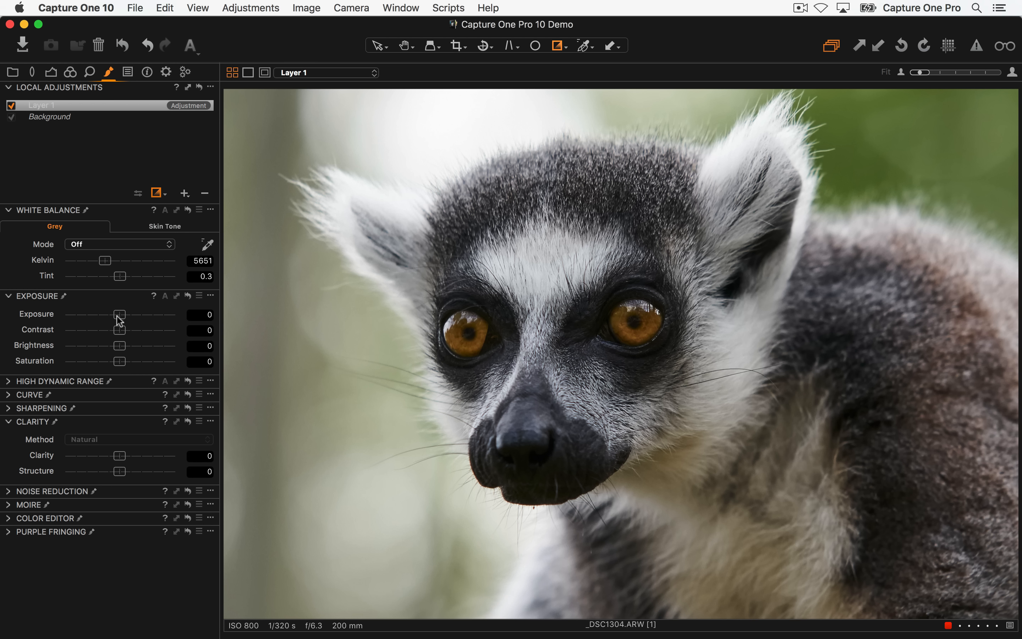
pyautogui.moveTo(116, 315); pyautogui.dragTo(124, 315)
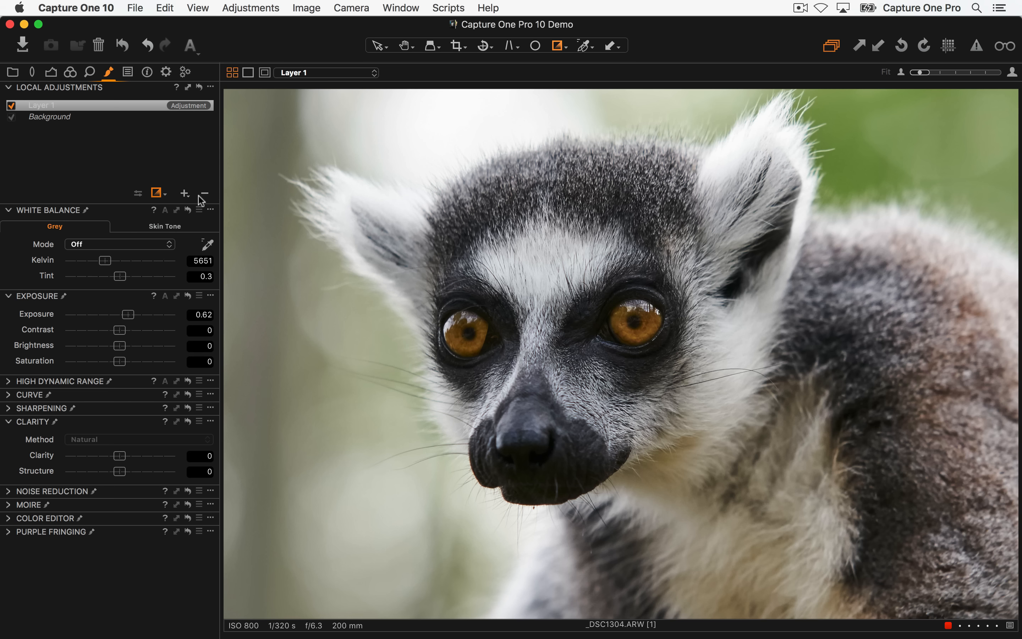
# - Add a second layer with a diagonal gradient mask starting in the photo's upper-left corner and set its Exposure to 1.14
pyautogui.click(185, 193)
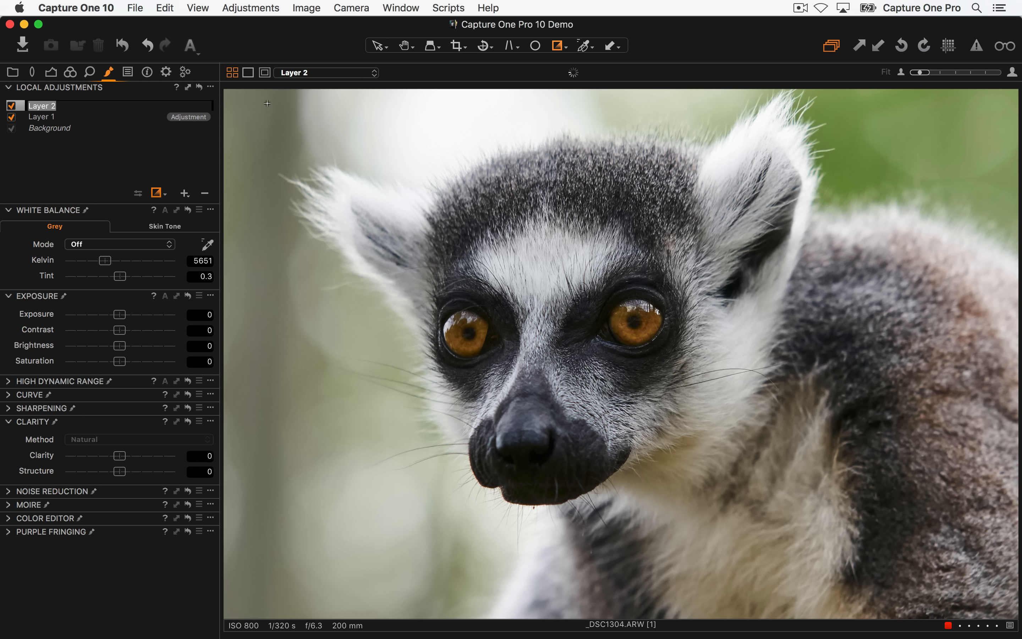
pyautogui.moveTo(243, 104); pyautogui.dragTo(754, 423)
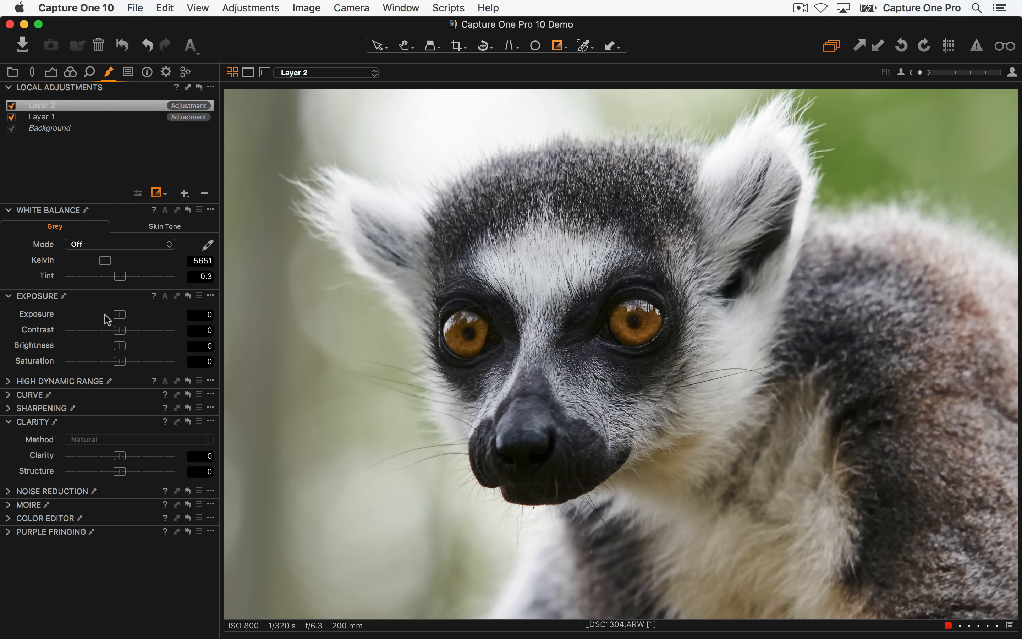
pyautogui.moveTo(117, 317)
pyautogui.mouseDown()
pyautogui.moveTo(135, 318)
pyautogui.moveTo(127, 320)
pyautogui.mouseUp()
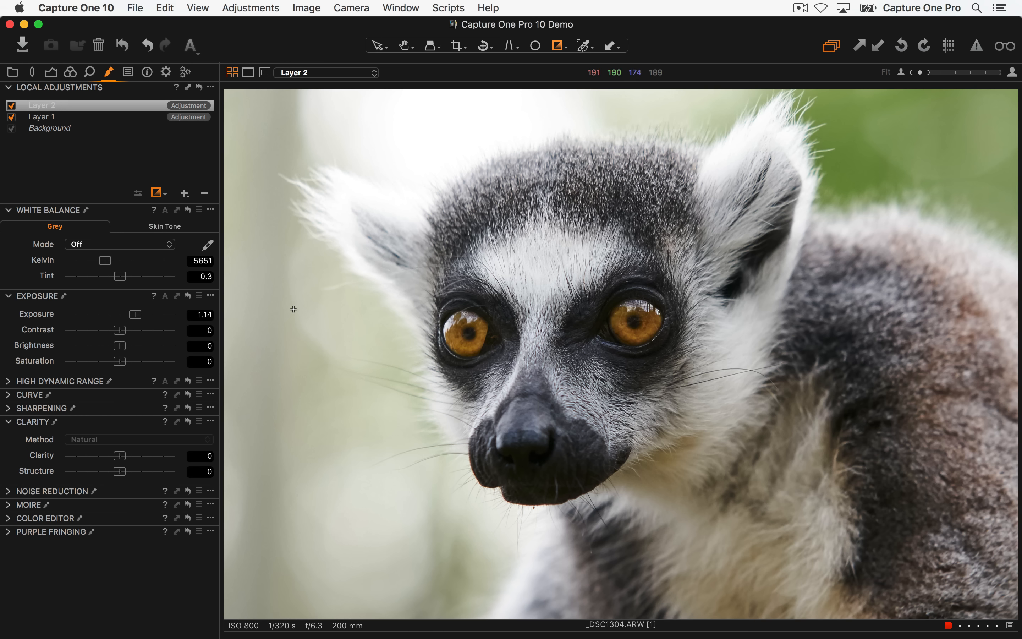
# - Check the lemur variants among the thumbnails and temporarily preview variant 1 without its local adjustments
pyautogui.press('alt+super+v')
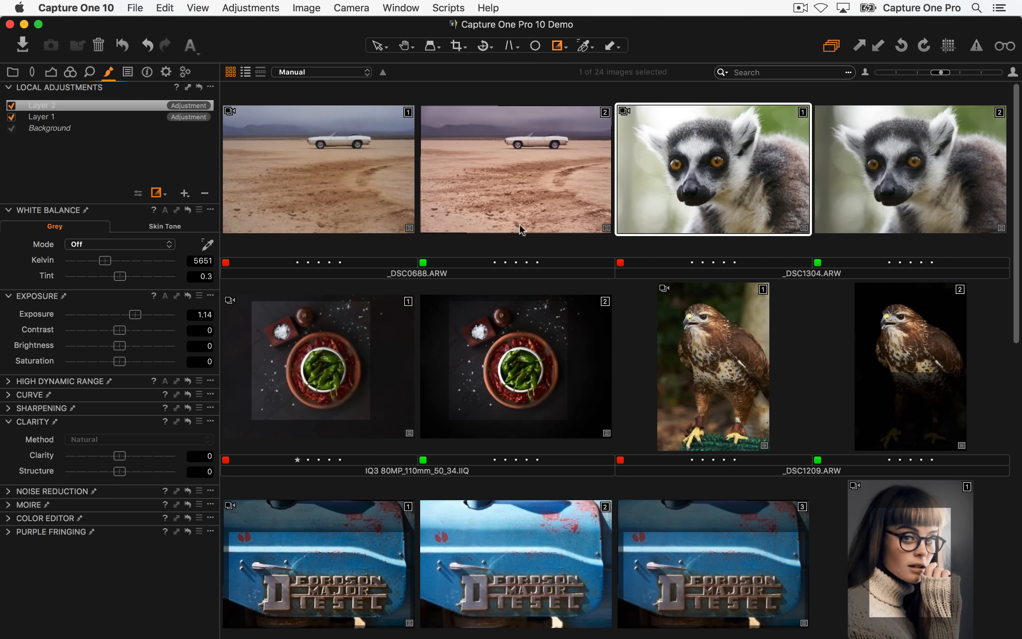
pyautogui.press('alt+super+v')
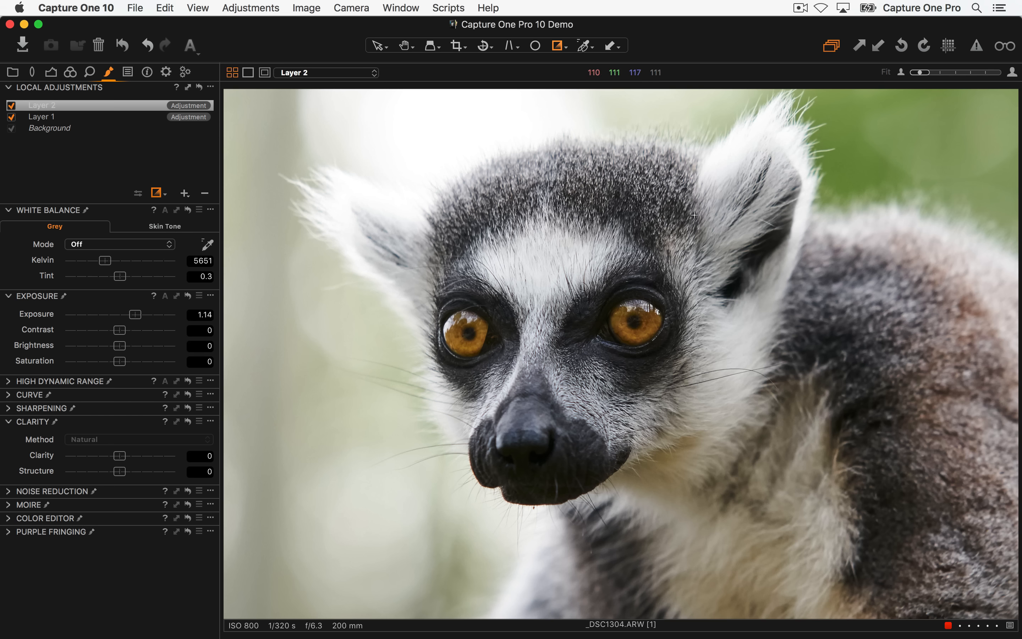
pyautogui.keyDown('alt'); pyautogui.click(199, 89); pyautogui.keyUp('alt')
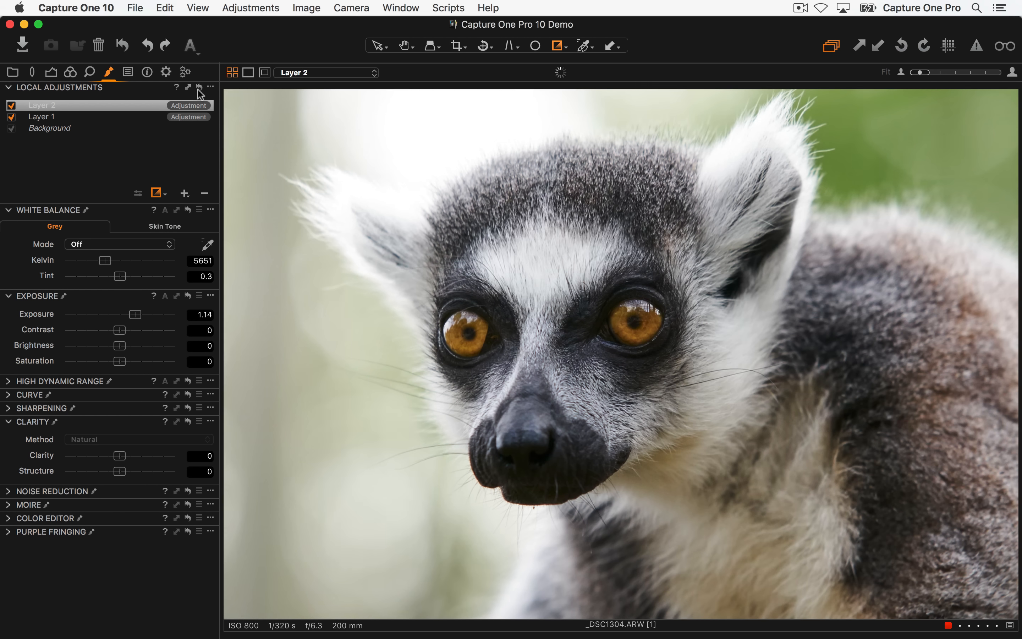
pyautogui.keyDown('alt'); pyautogui.click(199, 88); pyautogui.keyUp('alt')
# - Open variant 1 of IQ3 80MP_110mm_50_34.IIQ and examine the peppers, salt and wooden block at 100%, returning to the full view
pyautogui.press('space')
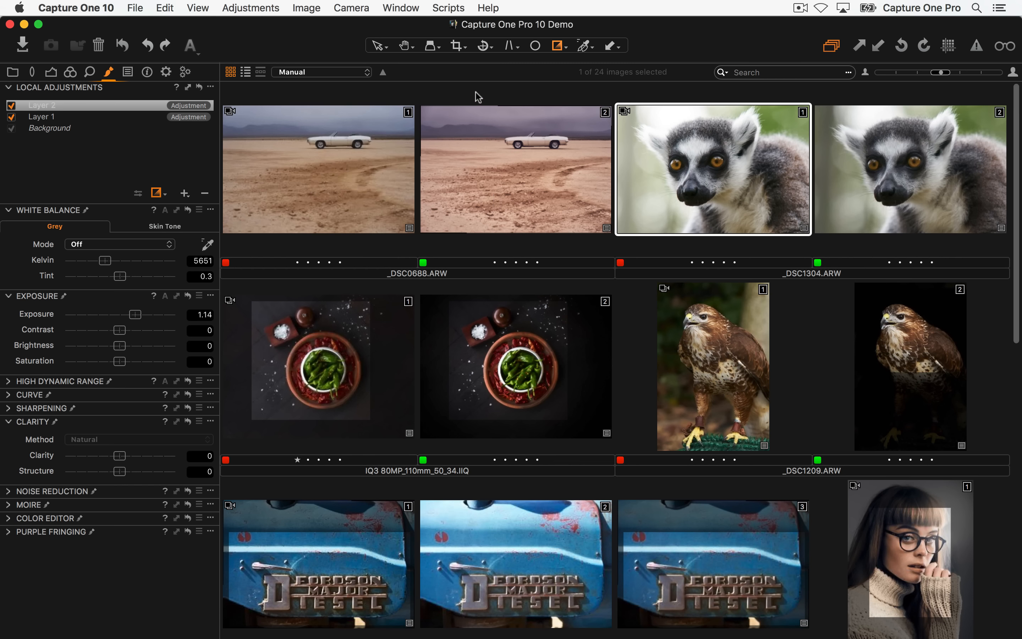
pyautogui.click(254, 389)
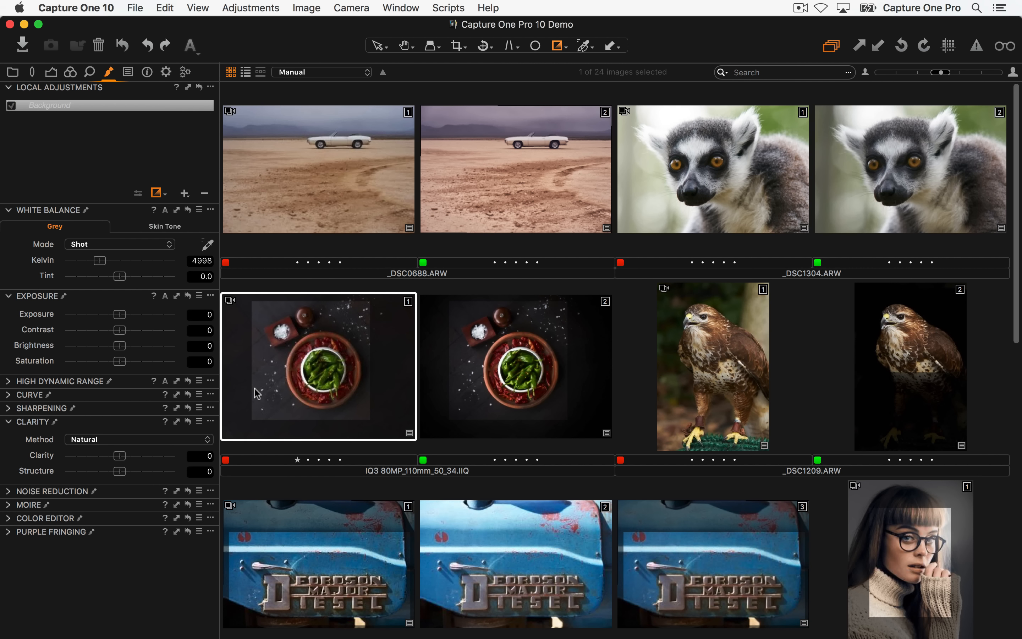
pyautogui.doubleClick(294, 386)
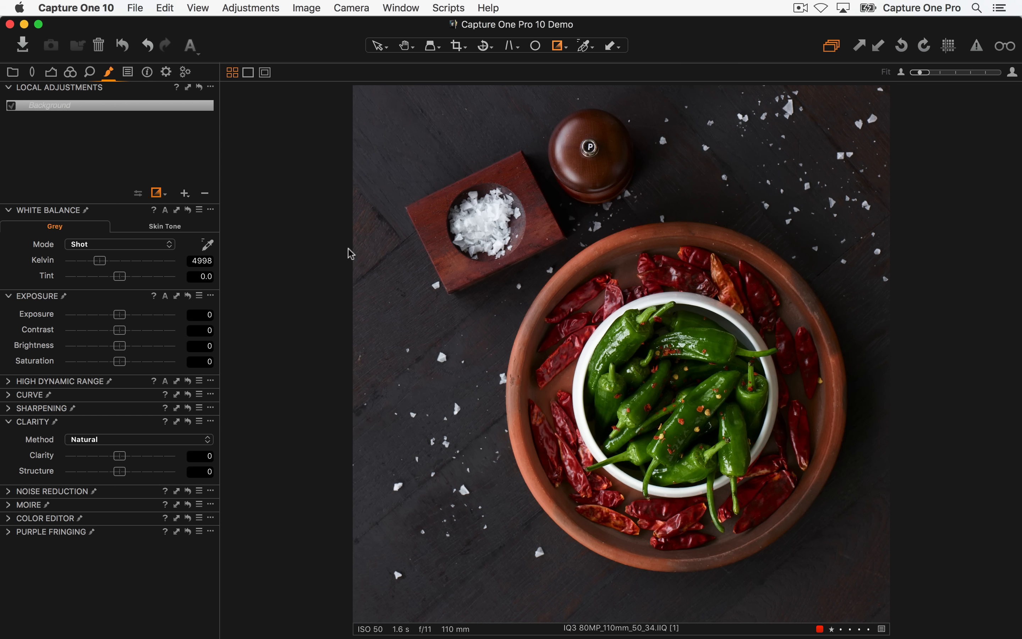
pyautogui.press('h')
pyautogui.click(591, 340)
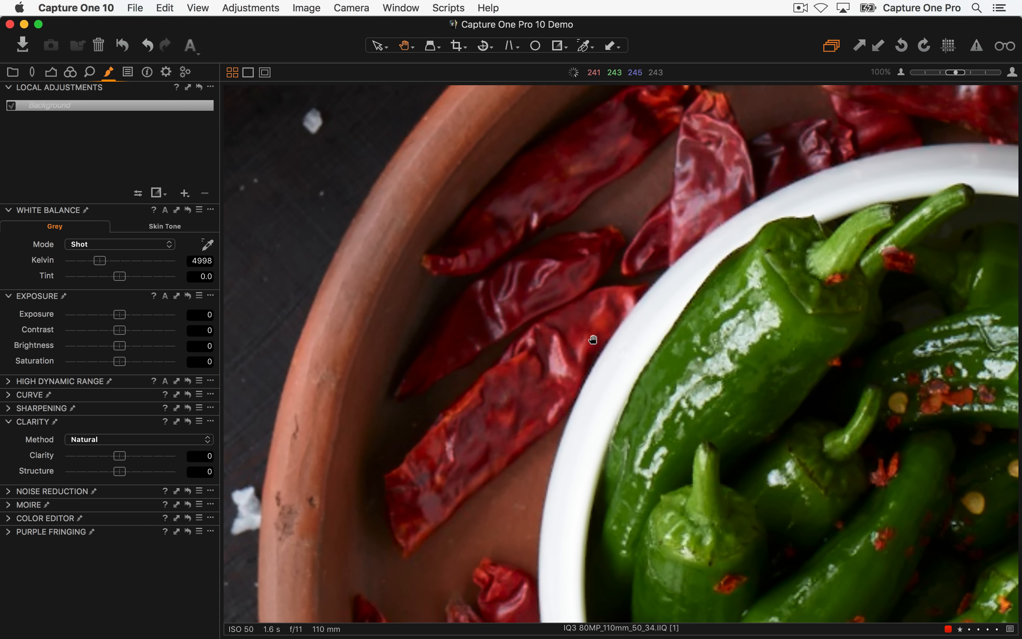
pyautogui.moveTo(846, 337); pyautogui.dragTo(558, 275)
pyautogui.moveTo(510, 239); pyautogui.dragTo(821, 383)
pyautogui.moveTo(575, 215); pyautogui.dragTo(845, 383)
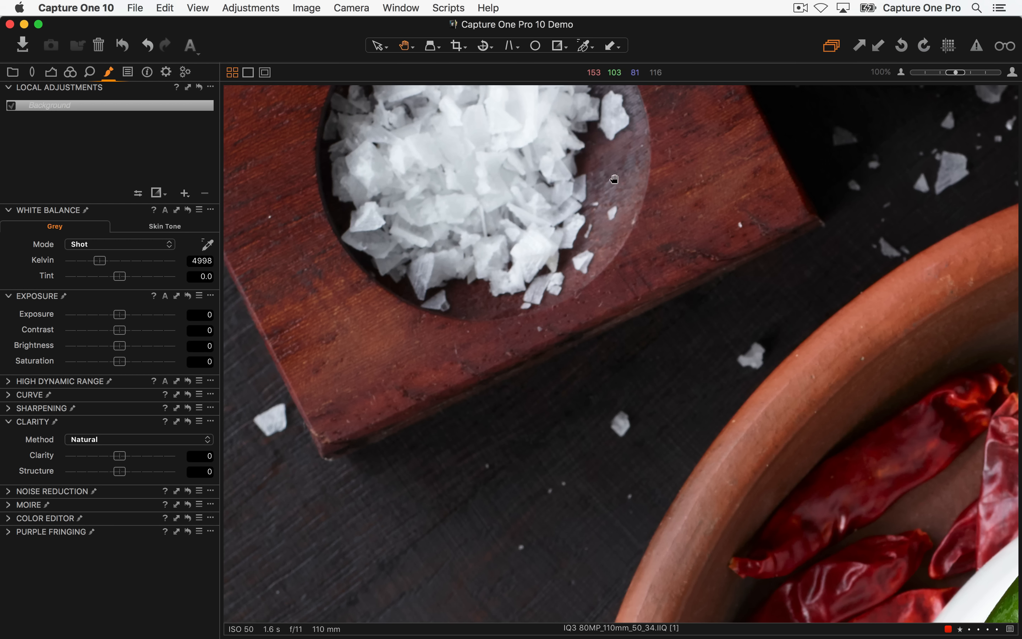
pyautogui.moveTo(829, 367); pyautogui.dragTo(540, 193)
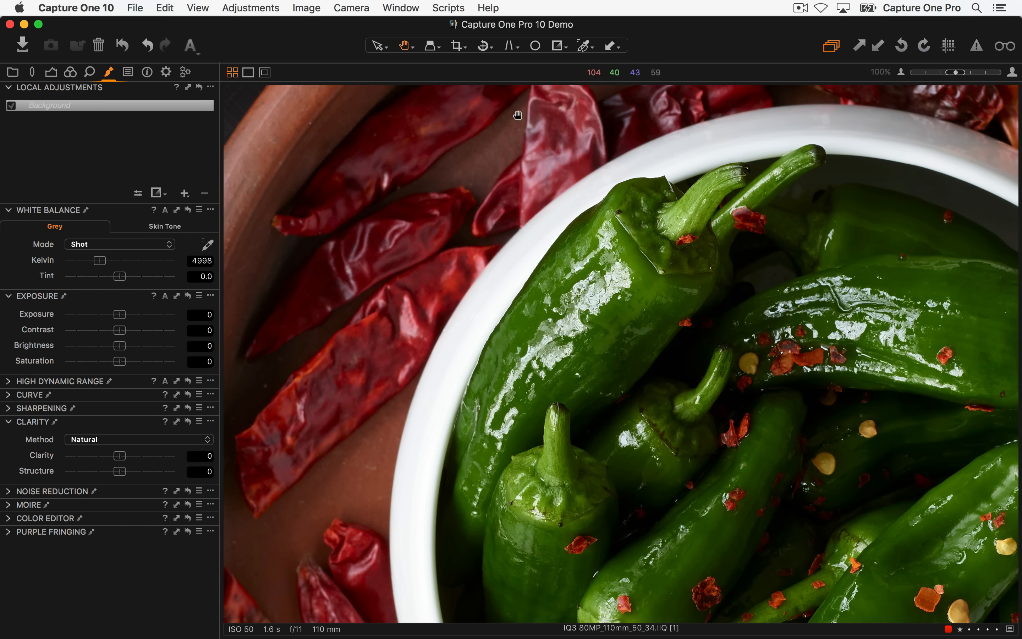
pyautogui.moveTo(638, 296); pyautogui.dragTo(511, 221)
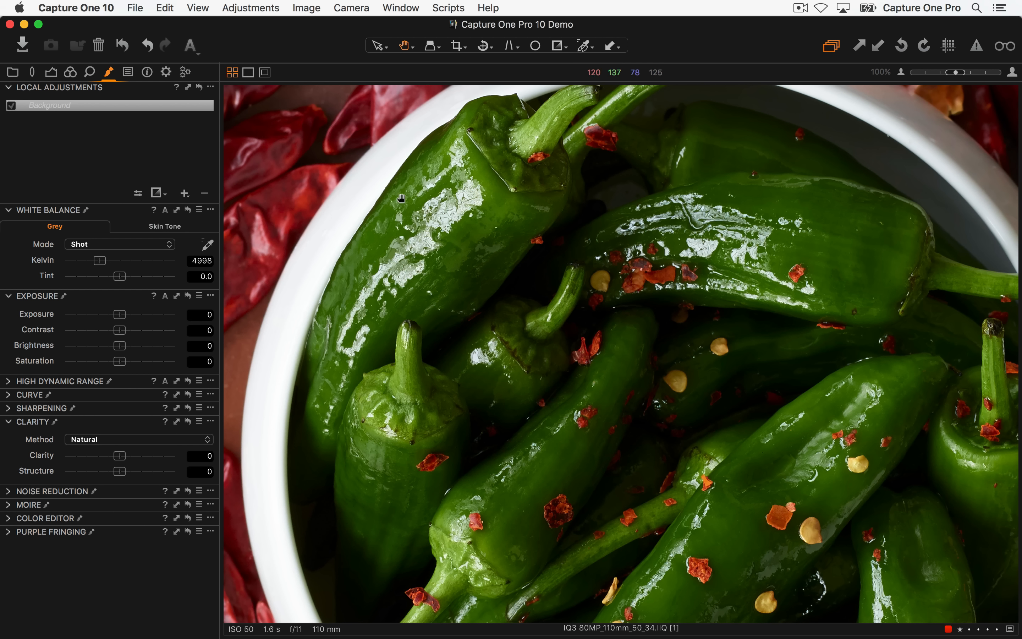
pyautogui.click(637, 341)
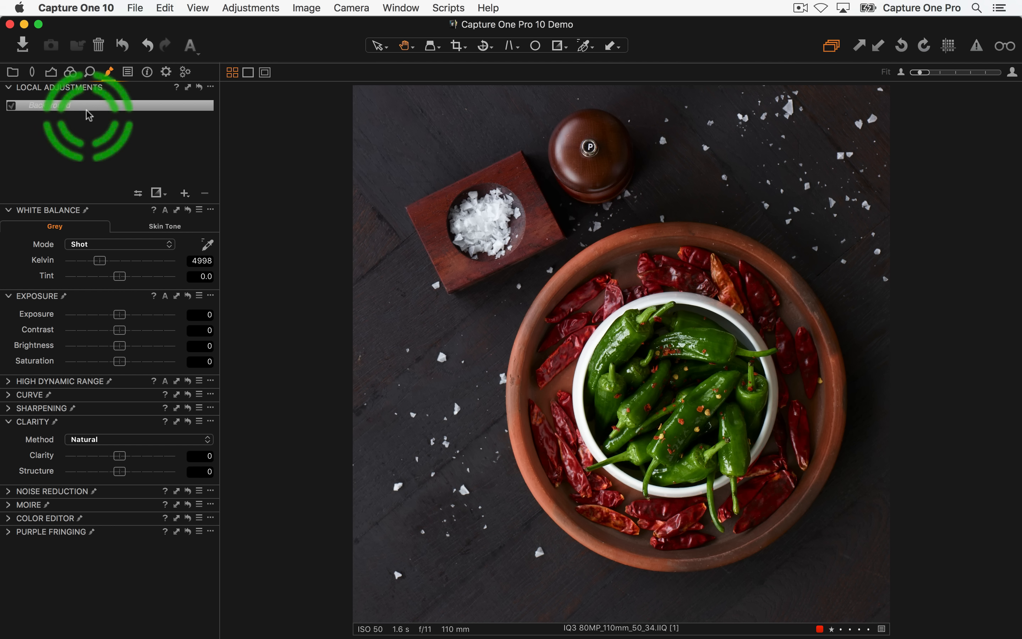
# - Show the Background layer's Sharpening settings and examine the green peppers' sharpness at 100%, returning to the full view
pyautogui.click(7, 409)
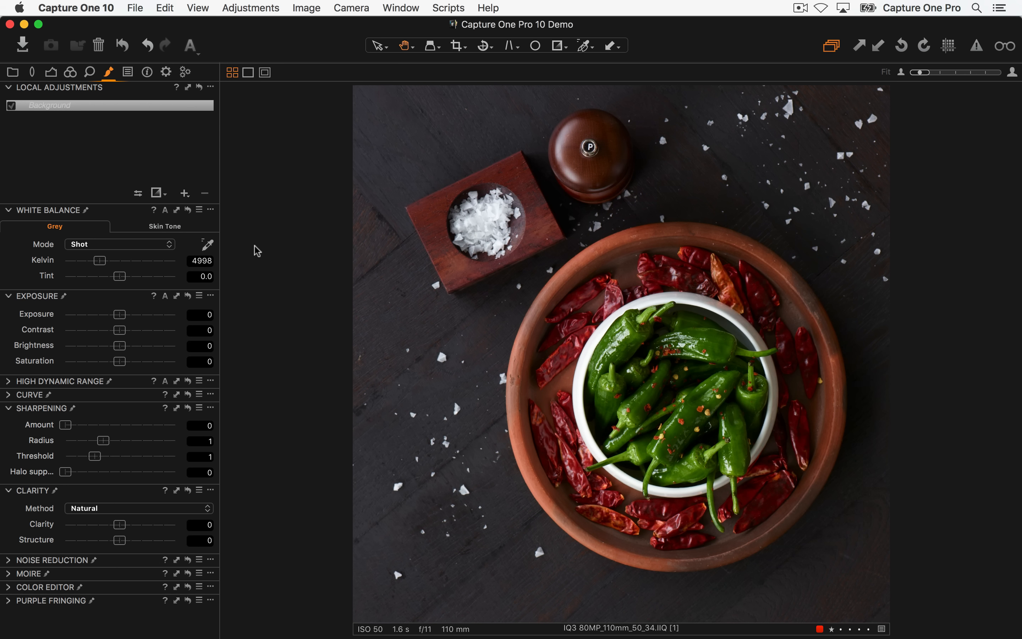
pyautogui.click(627, 344)
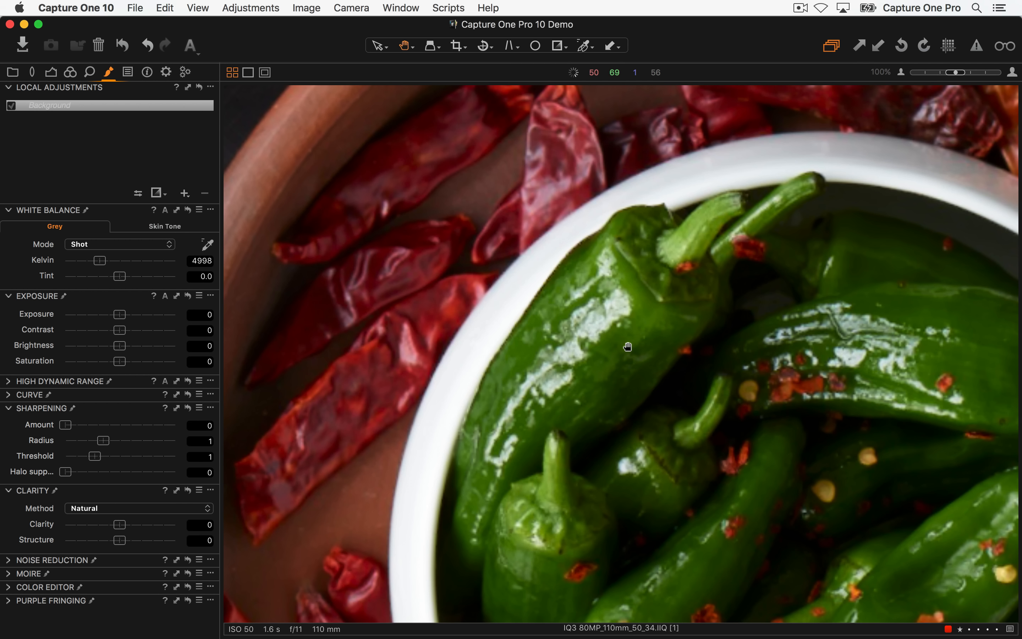
pyautogui.moveTo(633, 345); pyautogui.dragTo(471, 261)
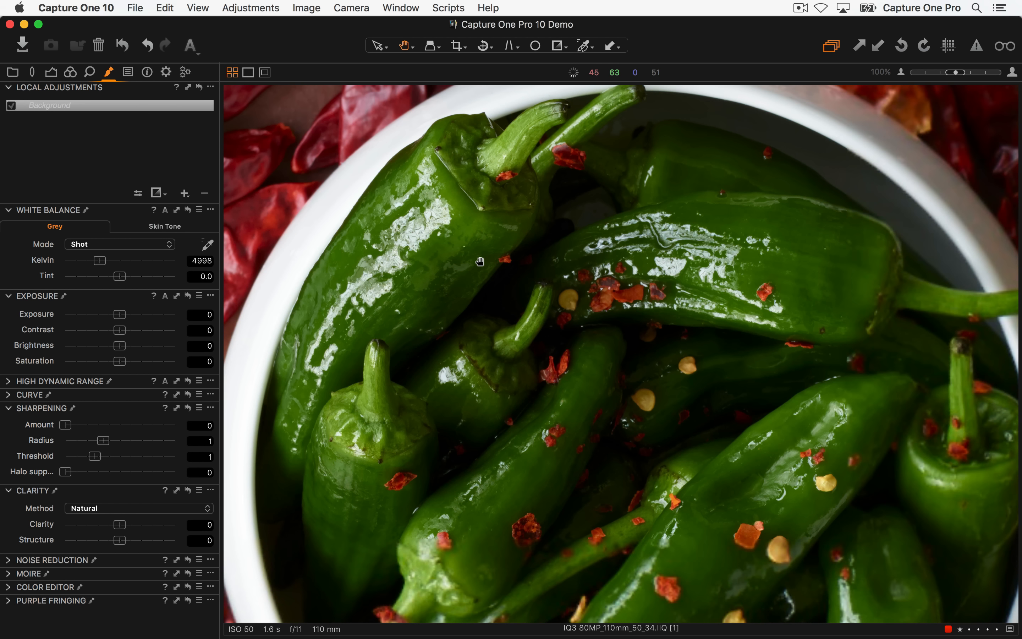
pyautogui.click(471, 261)
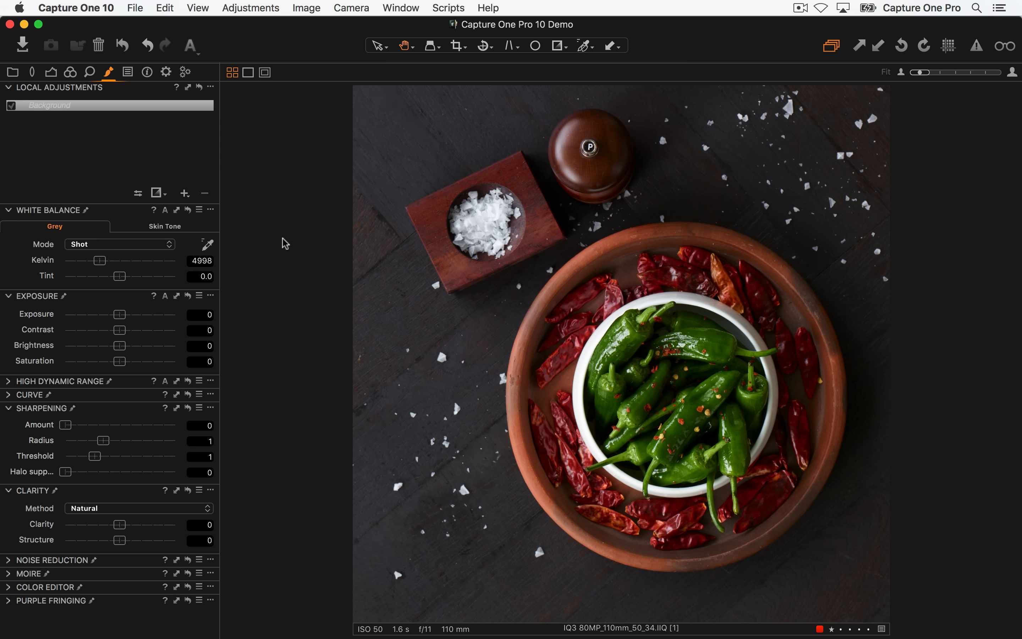
# - Add a local adjustments layer named Sharpen to the peppers photo
pyautogui.click(184, 194)
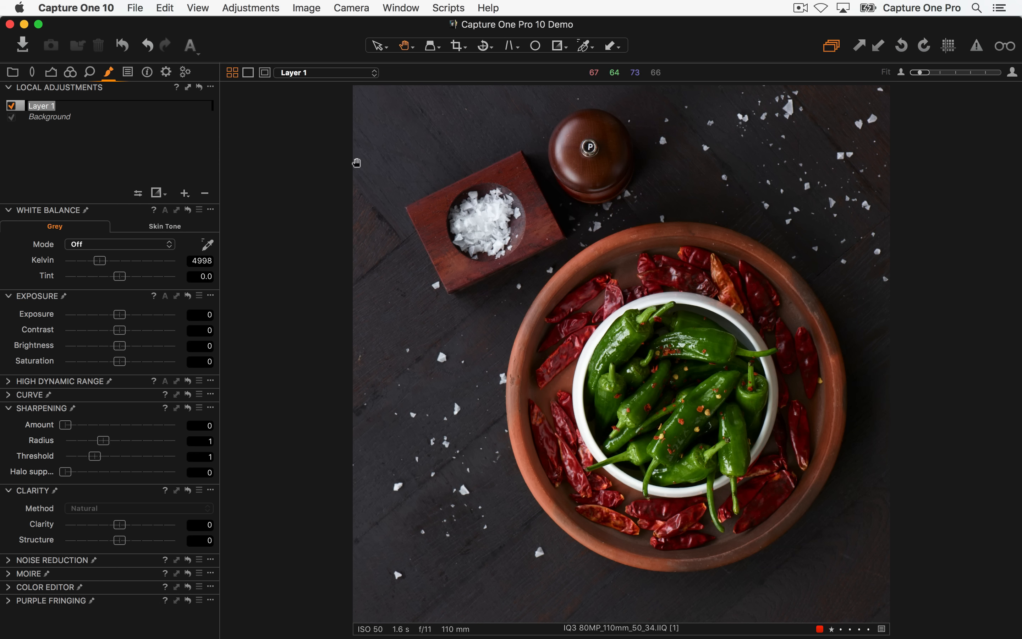
pyautogui.write('Sharpen')
pyautogui.press('Return')
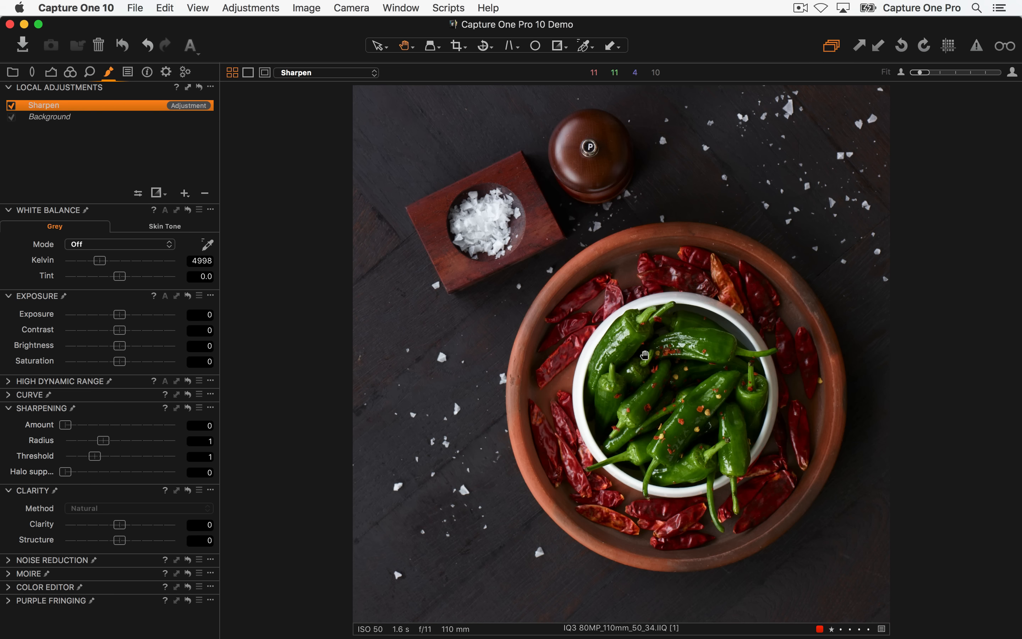
# - Try the sharpening Amount on the unmasked Sharpen layer while viewing the green peppers at 100%, setting it back to 0
pyautogui.click(645, 355)
pyautogui.click(645, 355)
pyautogui.click(645, 354)
pyautogui.moveTo(625, 388); pyautogui.dragTo(522, 341)
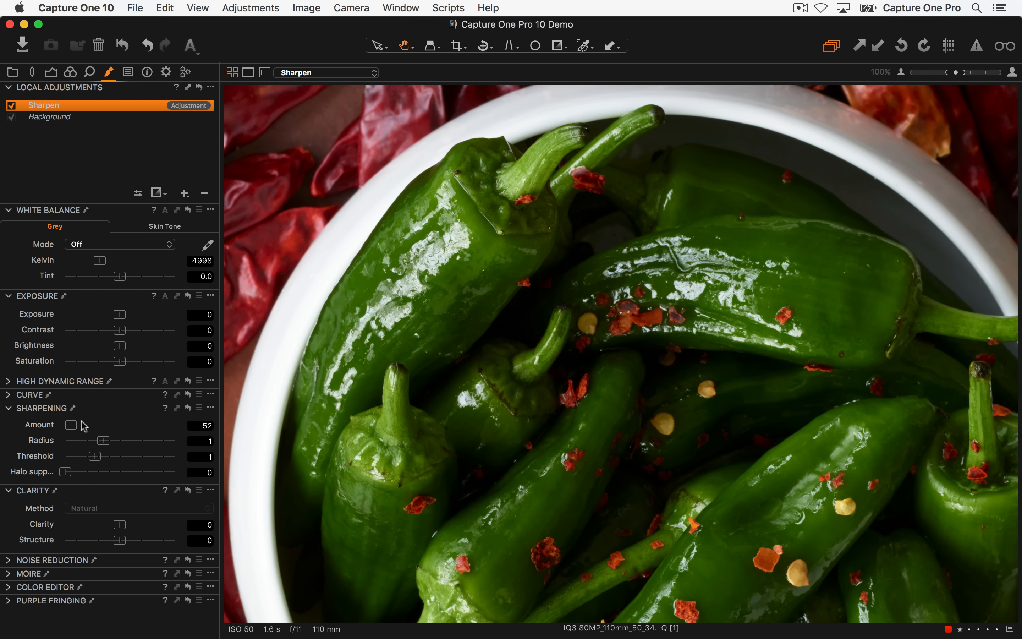
pyautogui.moveTo(83, 426); pyautogui.dragTo(4, 433)
pyautogui.doubleClick(512, 255)
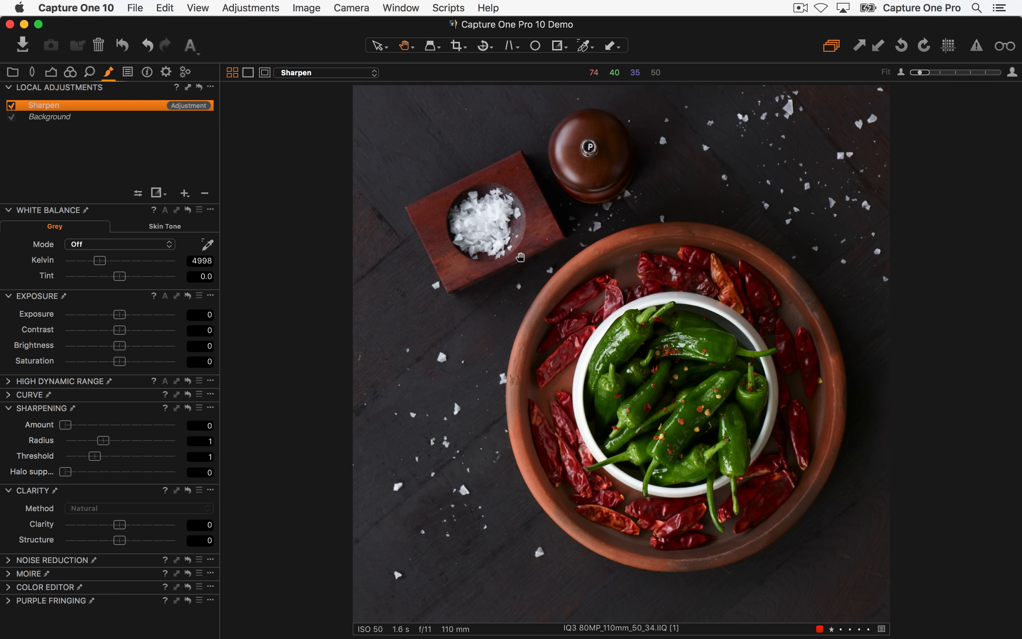
# - Brush a mask over the green peppers in the white bowl on the Sharpen layer
pyautogui.click(157, 194)
pyautogui.click(202, 196)
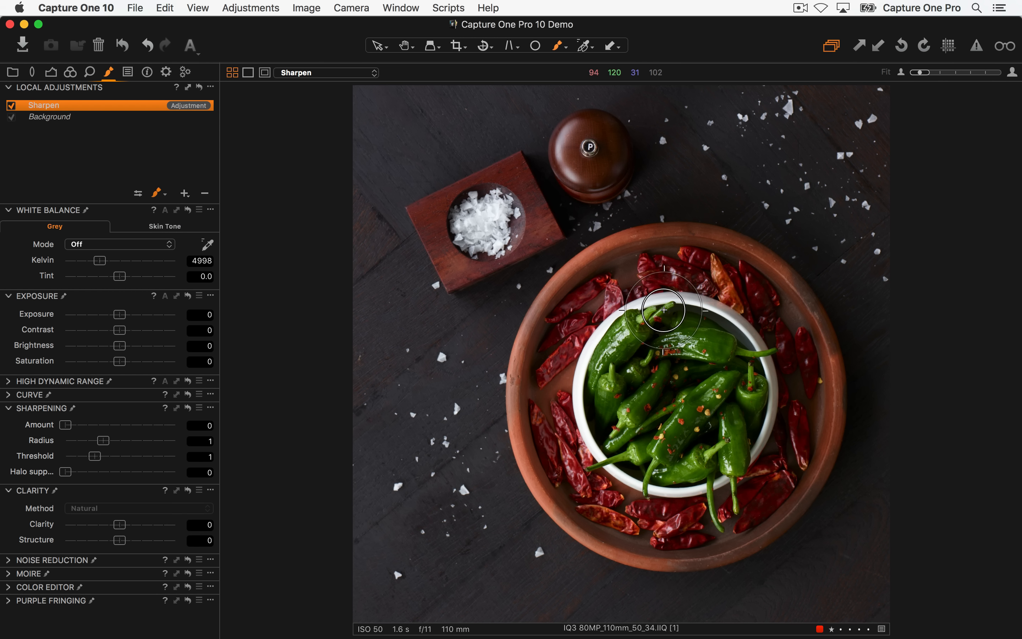
pyautogui.press('super+plus')
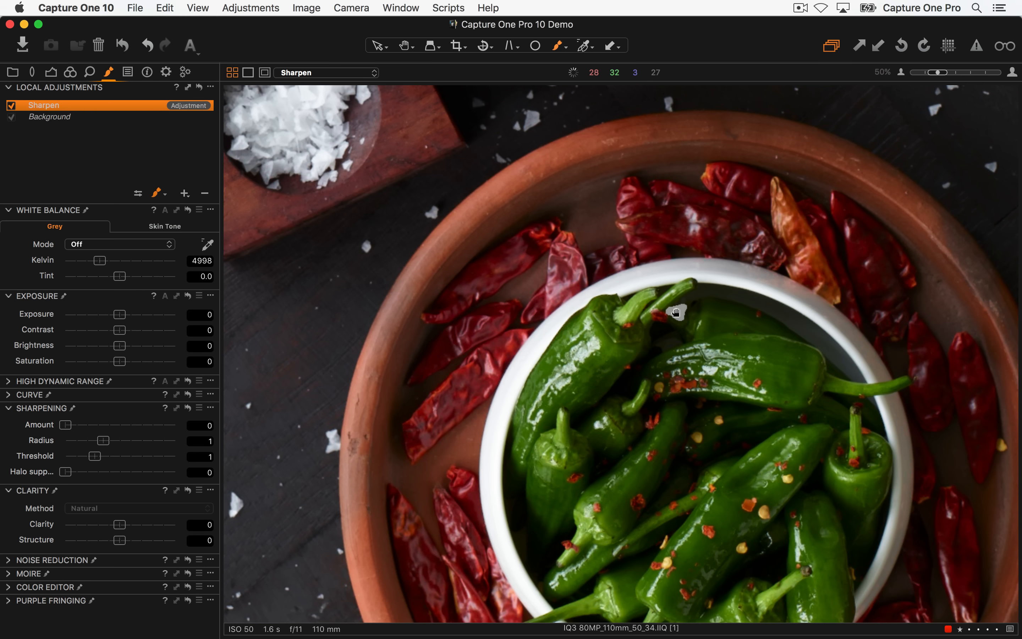
pyautogui.moveTo(707, 354); pyautogui.dragTo(626, 232)
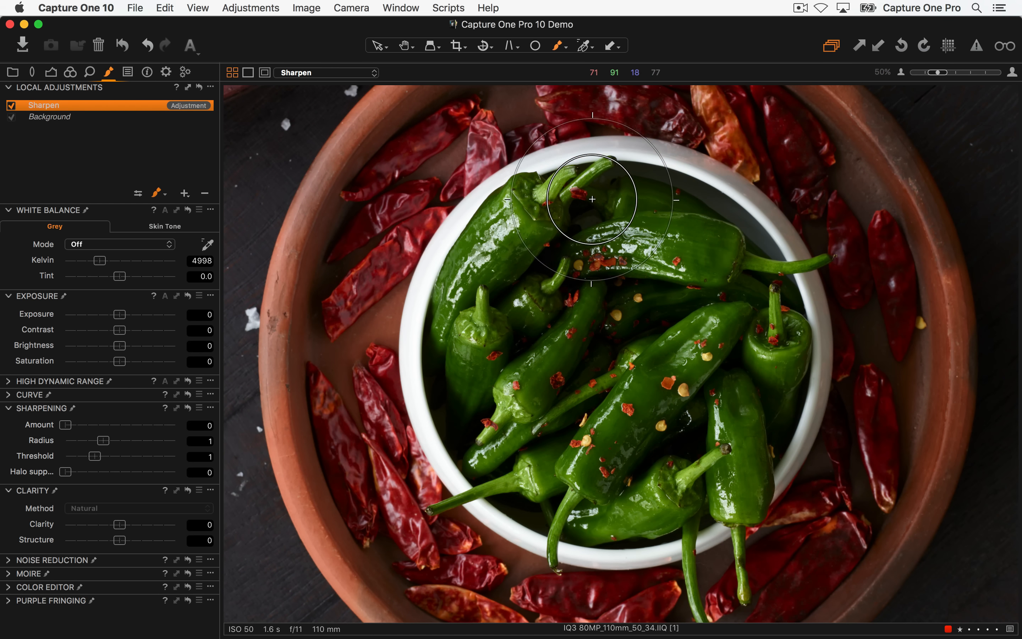
pyautogui.moveTo(531, 220)
pyautogui.mouseDown()
pyautogui.moveTo(503, 234)
pyautogui.moveTo(517, 253)
pyautogui.moveTo(539, 246)
pyautogui.moveTo(534, 232)
pyautogui.moveTo(490, 266)
pyautogui.moveTo(466, 344)
pyautogui.moveTo(488, 449)
pyautogui.moveTo(529, 485)
pyautogui.moveTo(597, 512)
pyautogui.moveTo(674, 507)
pyautogui.moveTo(758, 465)
pyautogui.moveTo(772, 361)
pyautogui.moveTo(751, 266)
pyautogui.moveTo(678, 217)
pyautogui.moveTo(596, 197)
pyautogui.moveTo(521, 258)
pyautogui.moveTo(596, 305)
pyautogui.moveTo(600, 354)
pyautogui.moveTo(705, 405)
pyautogui.moveTo(709, 438)
pyautogui.moveTo(670, 479)
pyautogui.moveTo(588, 397)
pyautogui.moveTo(552, 447)
pyautogui.moveTo(686, 503)
pyautogui.moveTo(518, 432)
pyautogui.moveTo(514, 283)
pyautogui.moveTo(683, 227)
pyautogui.moveTo(723, 377)
pyautogui.moveTo(693, 325)
pyautogui.mouseUp()
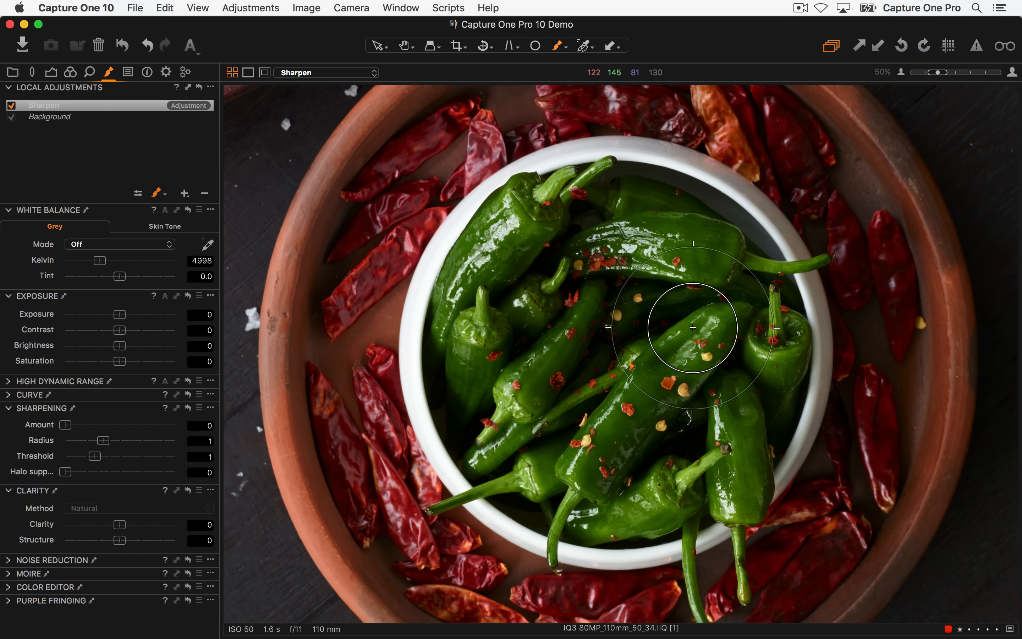
# - Set the Sharpen layer's sharpening Amount to 662 and Halo suppression to 37, judging the green peppers at 100%
pyautogui.press('h')
pyautogui.doubleClick(497, 221)
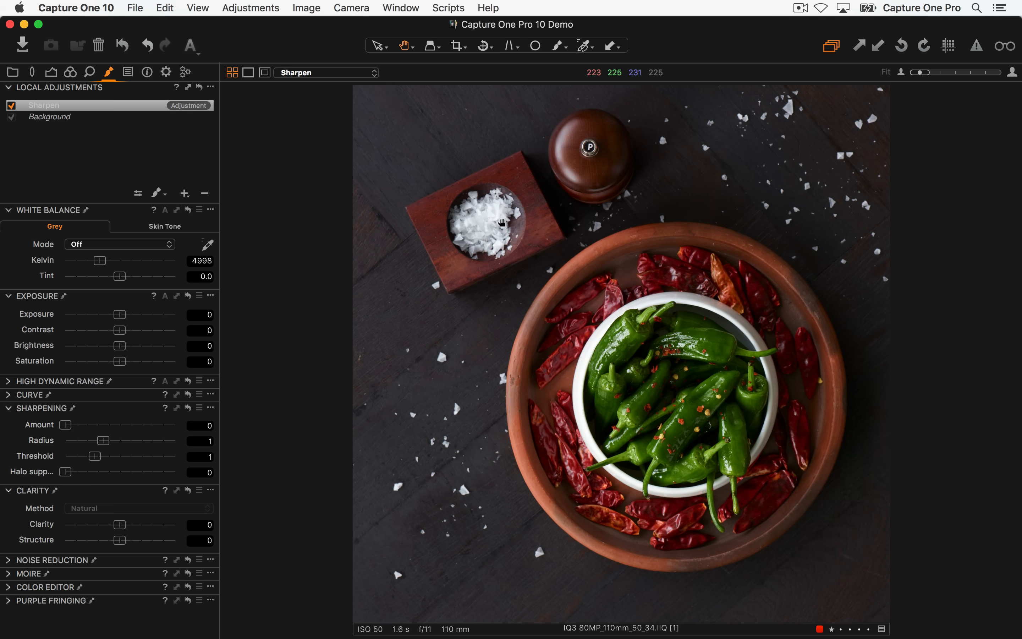
pyautogui.doubleClick(616, 335)
pyautogui.moveTo(645, 374); pyautogui.dragTo(464, 239)
pyautogui.moveTo(78, 428); pyautogui.dragTo(125, 432)
pyautogui.moveTo(78, 471); pyautogui.dragTo(100, 472)
pyautogui.moveTo(127, 425); pyautogui.dragTo(138, 425)
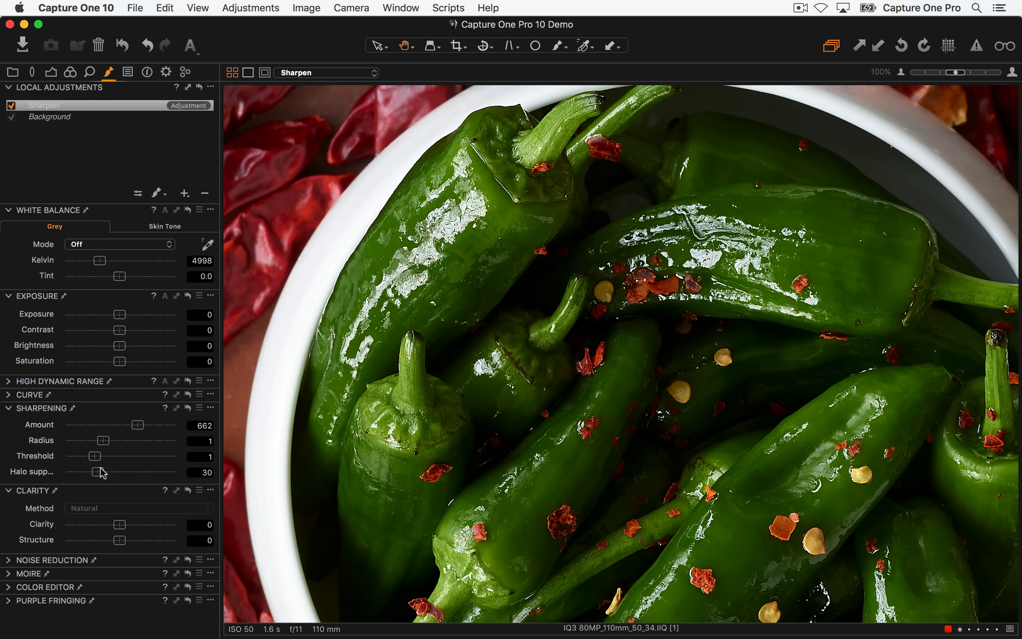
pyautogui.moveTo(100, 469); pyautogui.dragTo(161, 473)
# - Compare the green peppers with the Sharpen layer off and on, and examine the dried chillies and pepper mill at 100%
pyautogui.click(13, 106)
pyautogui.click(12, 109)
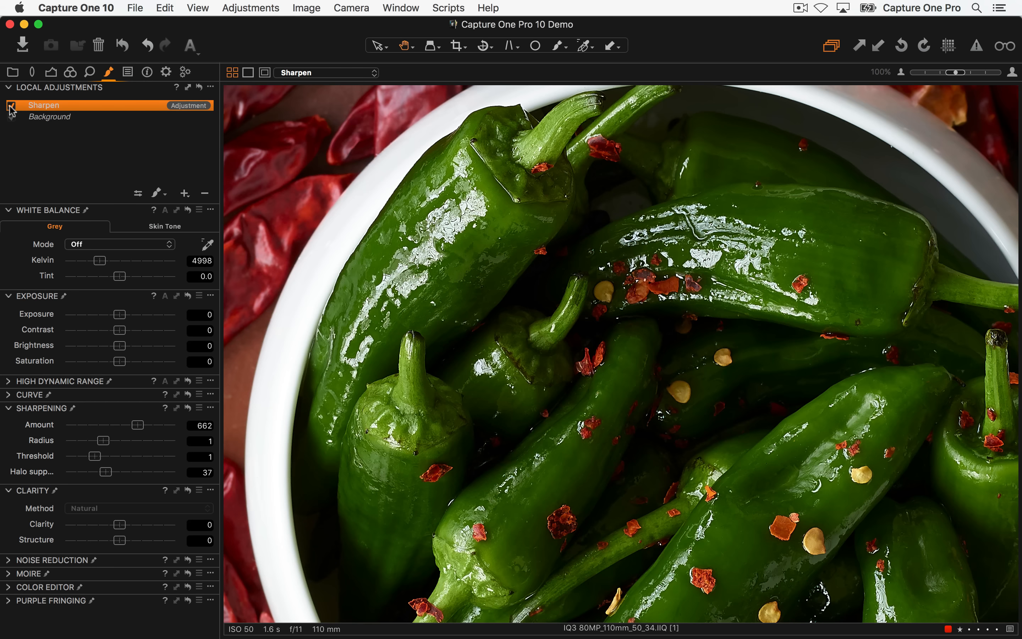
pyautogui.click(12, 106)
pyautogui.click(11, 106)
pyautogui.moveTo(585, 229); pyautogui.dragTo(735, 408)
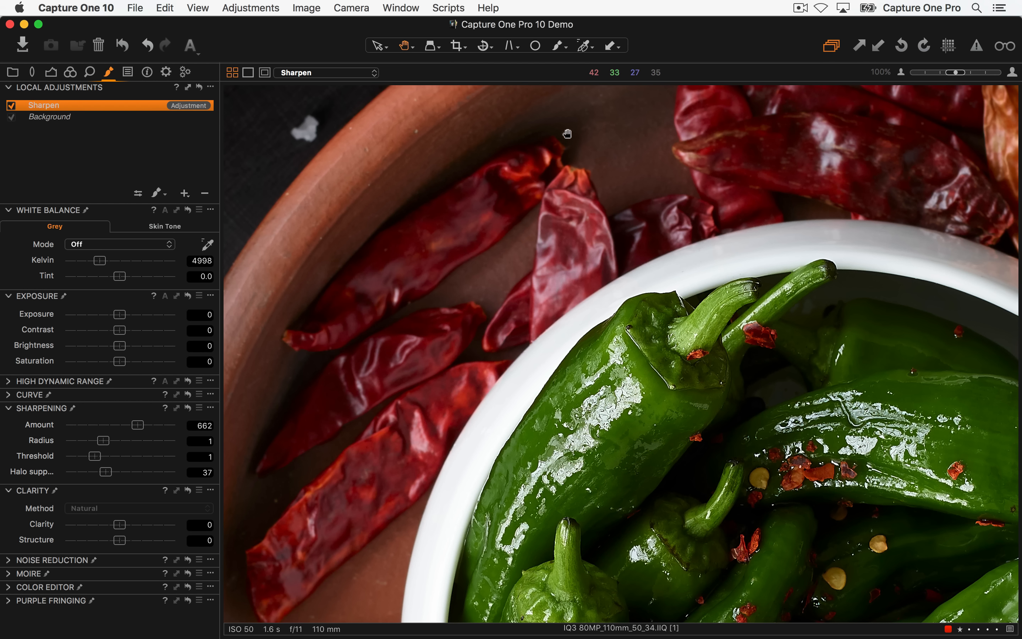
pyautogui.moveTo(416, 180); pyautogui.dragTo(582, 240)
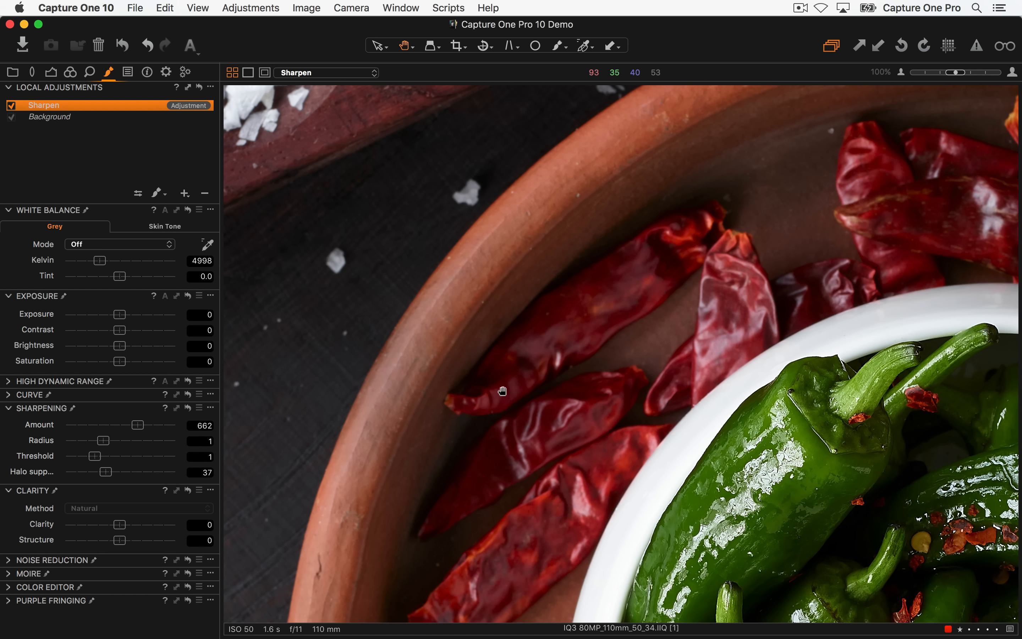
pyautogui.moveTo(520, 257)
pyautogui.mouseDown()
pyautogui.moveTo(565, 313)
pyautogui.moveTo(580, 171)
pyautogui.moveTo(579, 360)
pyautogui.mouseUp()
pyautogui.moveTo(580, 227); pyautogui.dragTo(579, 402)
pyautogui.moveTo(578, 219); pyautogui.dragTo(585, 418)
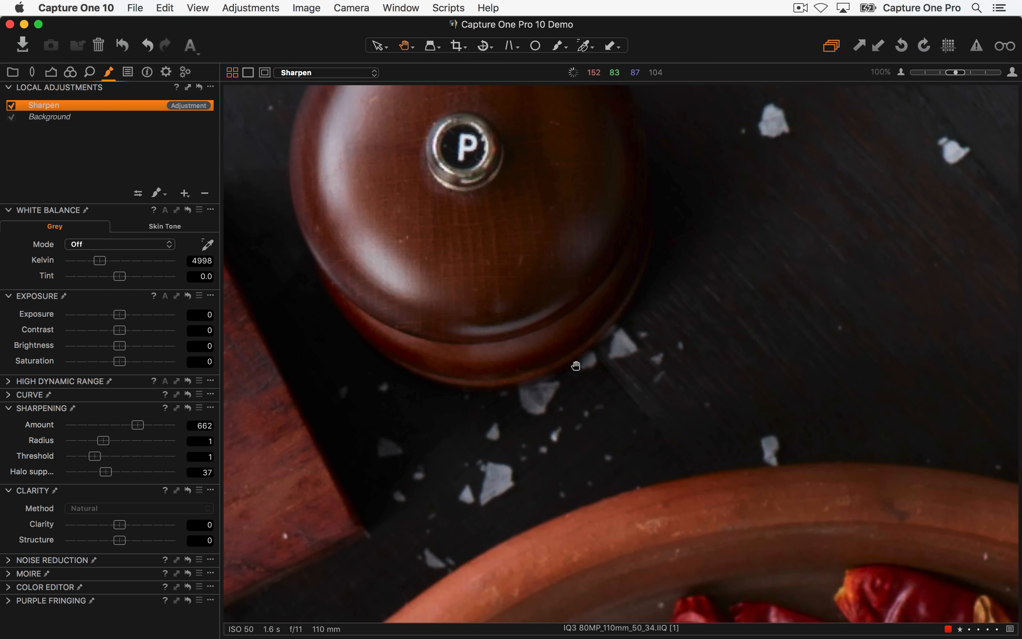
# - Brush the Sharpen layer's mask over the wooden pepper mill at 100%, return to the full view and delete the layer
pyautogui.doubleClick(554, 307)
pyautogui.doubleClick(595, 147)
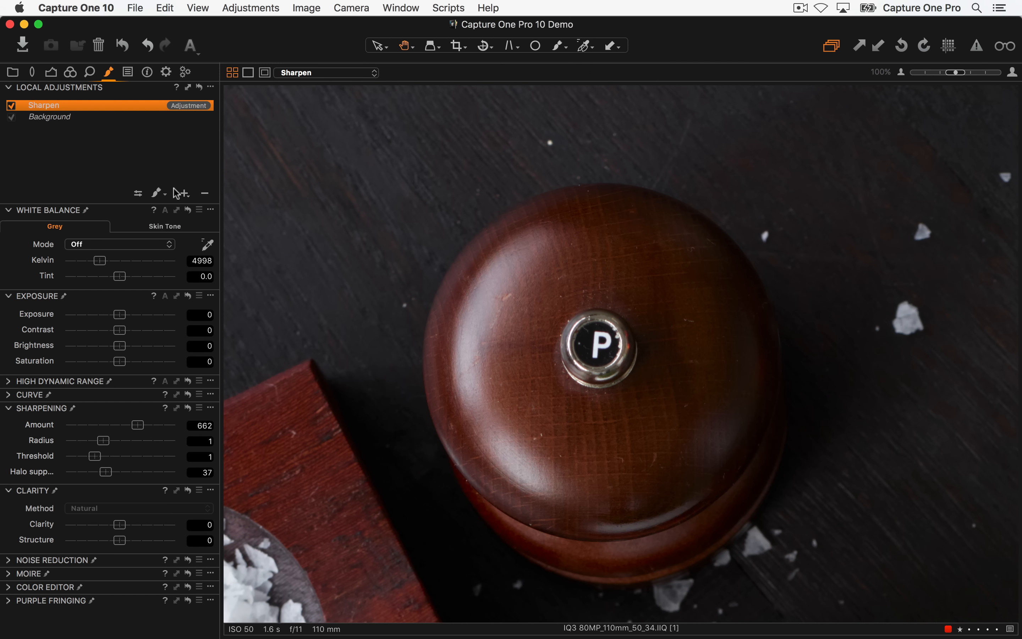
pyautogui.moveTo(655, 337)
pyautogui.mouseDown()
pyautogui.moveTo(621, 329)
pyautogui.moveTo(611, 372)
pyautogui.moveTo(541, 354)
pyautogui.moveTo(547, 335)
pyautogui.moveTo(577, 331)
pyautogui.mouseUp()
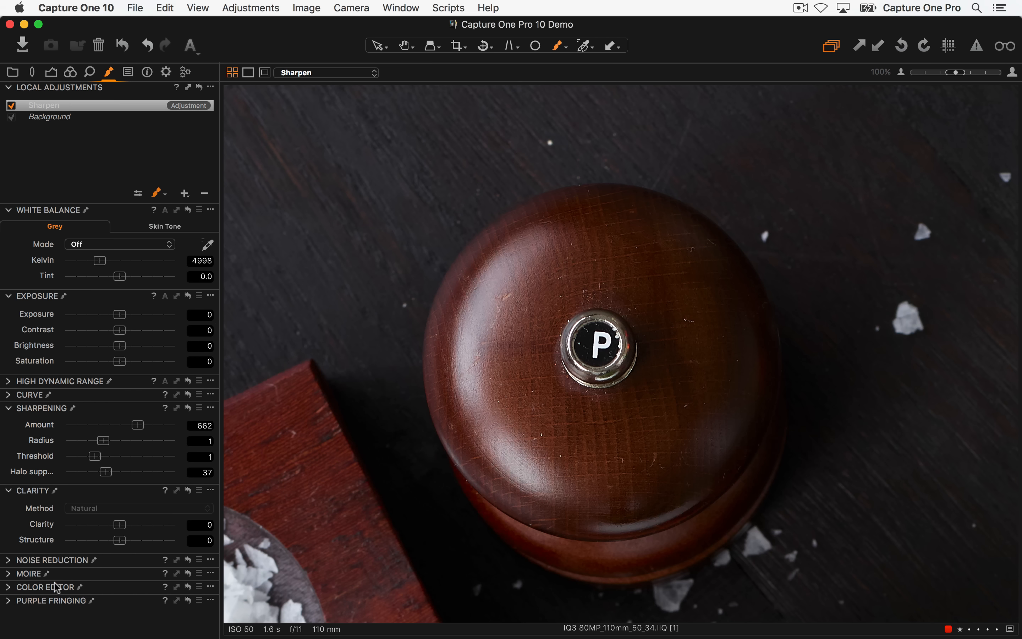
pyautogui.click(50, 561)
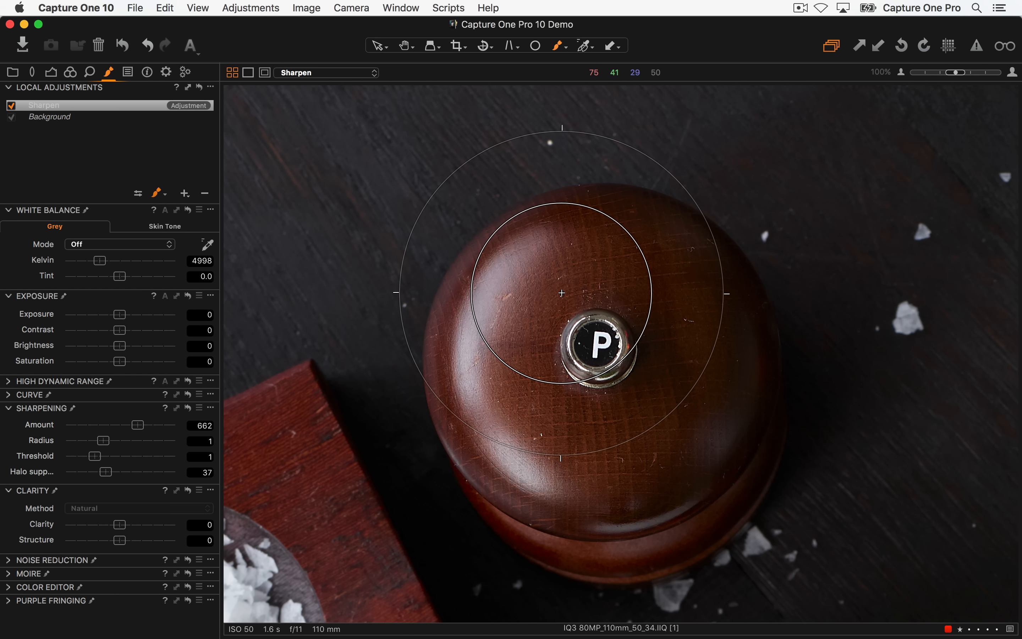
pyautogui.press('h')
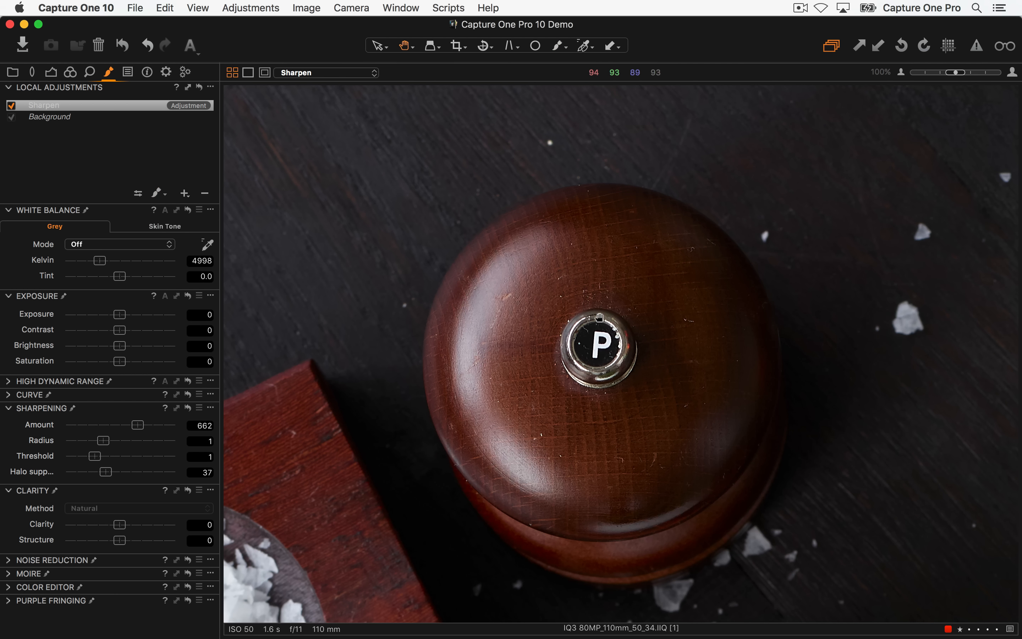
pyautogui.click(605, 320)
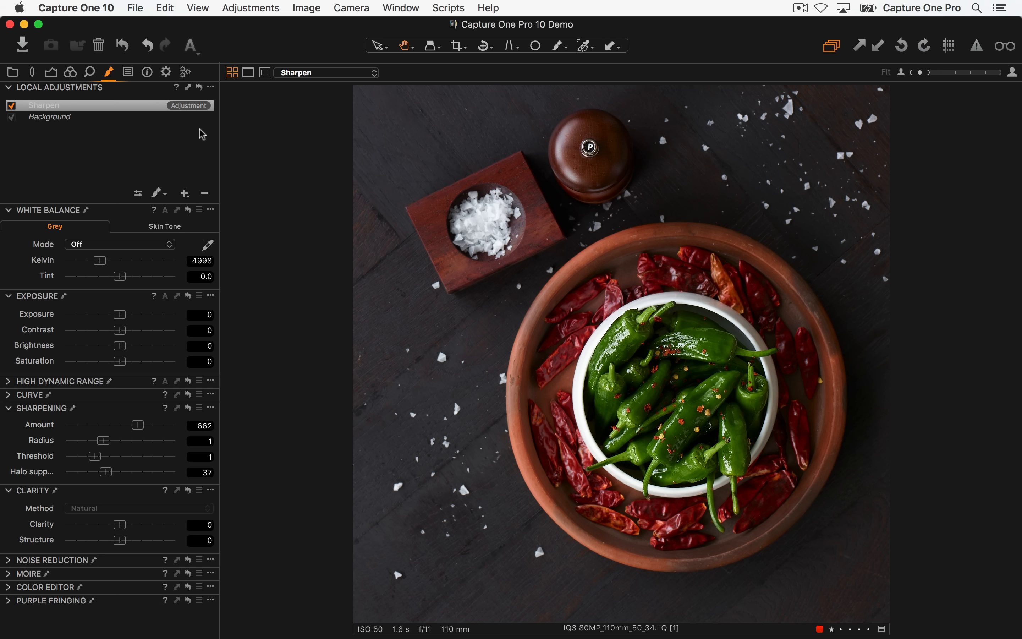
pyautogui.click(206, 194)
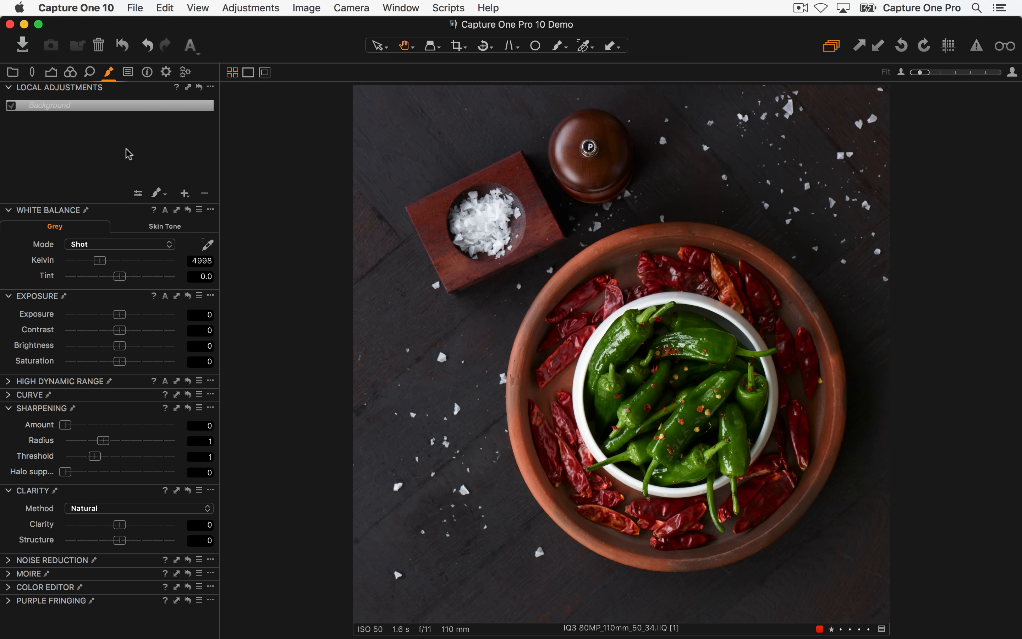
# - Add a new adjustment layer named Sharpen and invert its empty mask to cover the whole photo
pyautogui.click(184, 194)
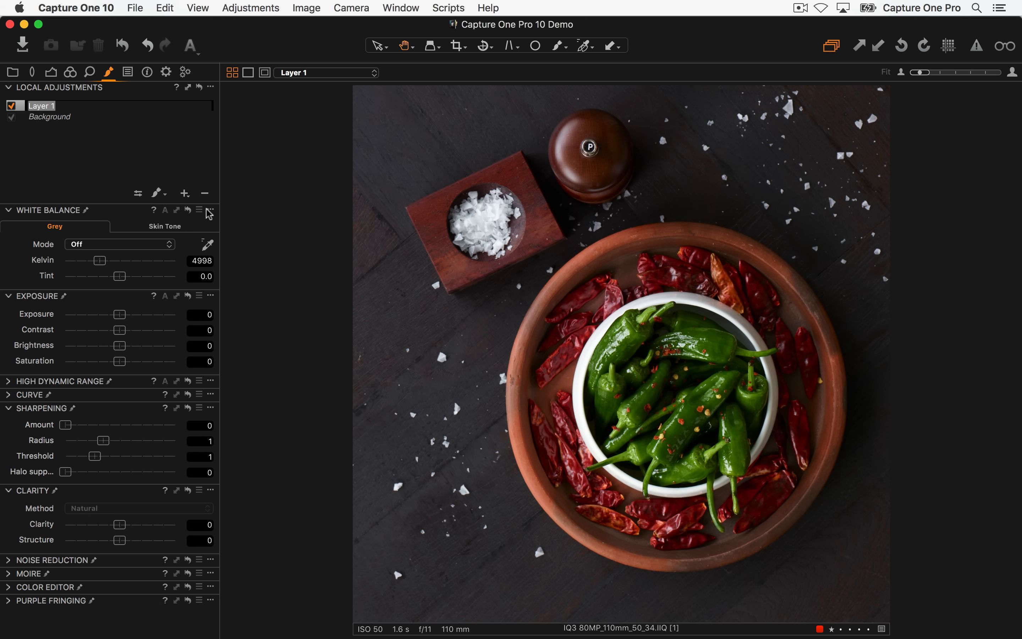
pyautogui.write('Sharpen')
pyautogui.press('Return')
pyautogui.click(632, 349)
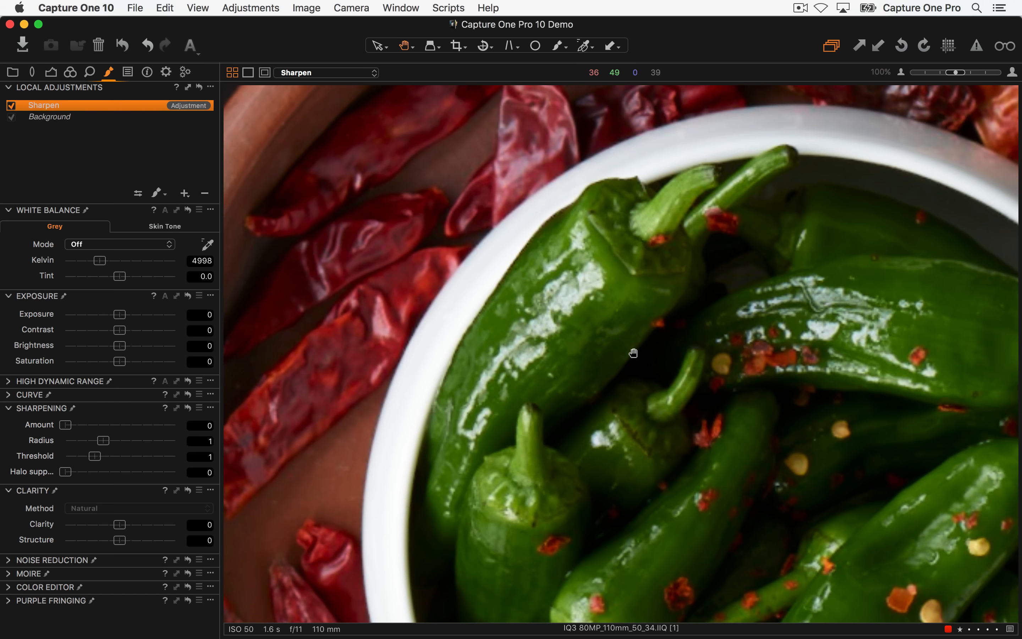
pyautogui.moveTo(65, 427); pyautogui.dragTo(27, 441)
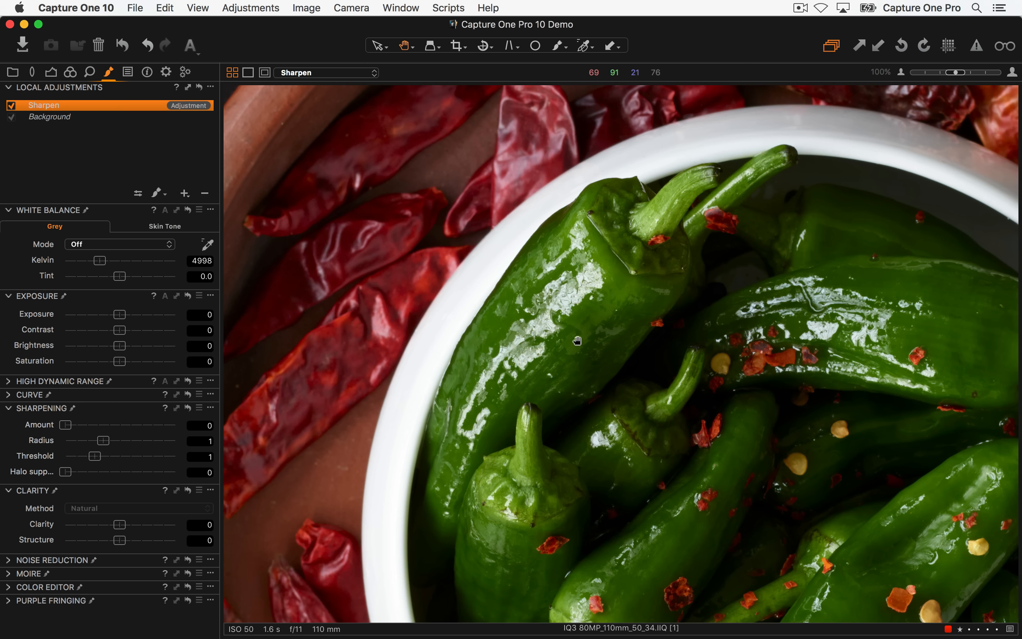
pyautogui.click(211, 86)
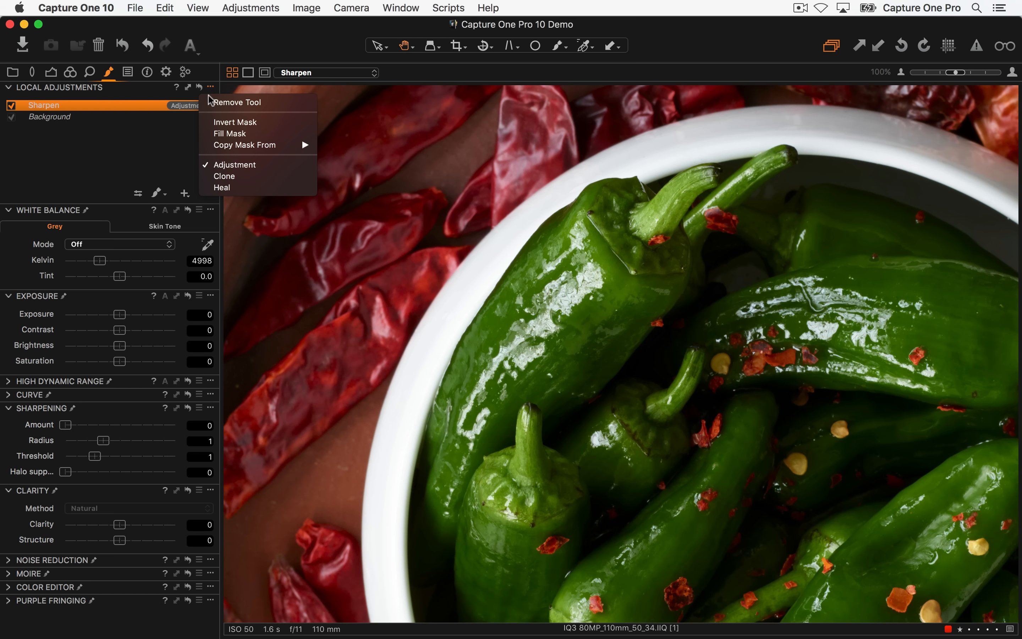
pyautogui.click(207, 122)
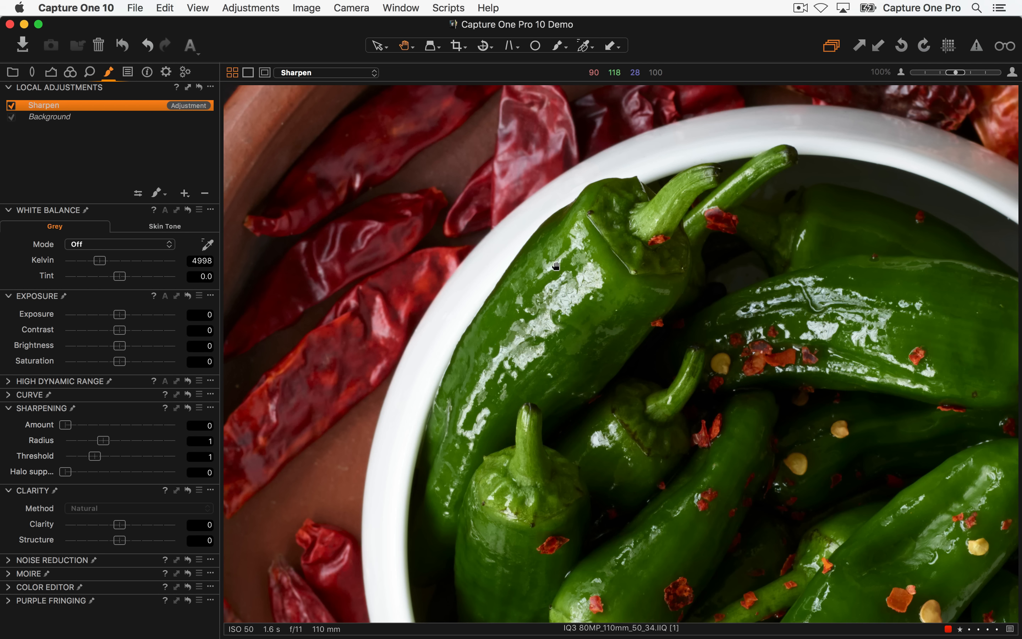
# - Set the Sharpen layer's sharpening Amount to 545, Radius to 1.1 and Halo suppression to 30
pyautogui.moveTo(66, 425); pyautogui.dragTo(121, 424)
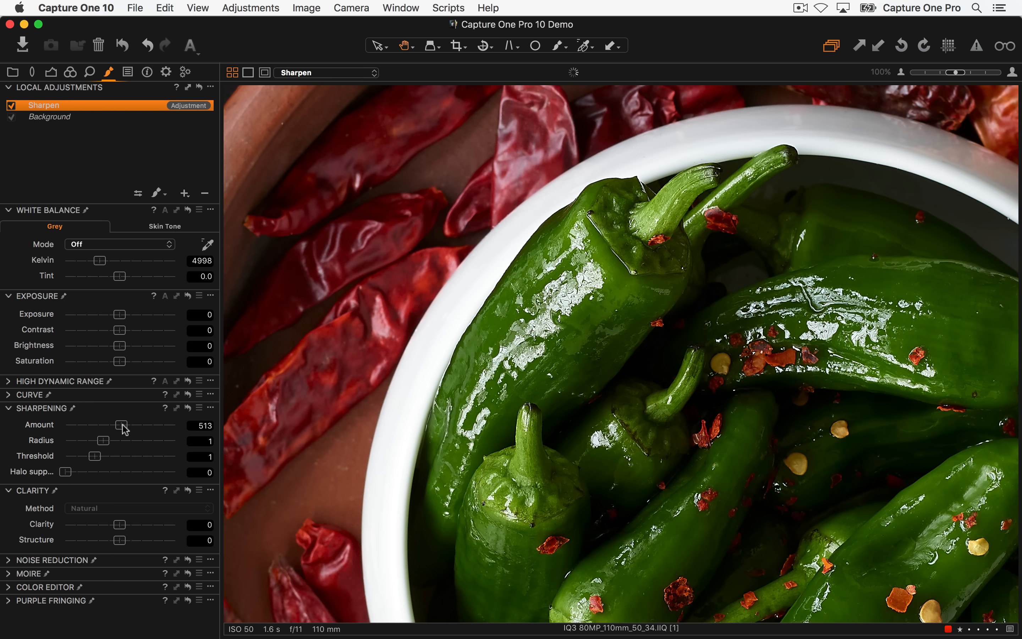
pyautogui.moveTo(76, 470); pyautogui.dragTo(98, 470)
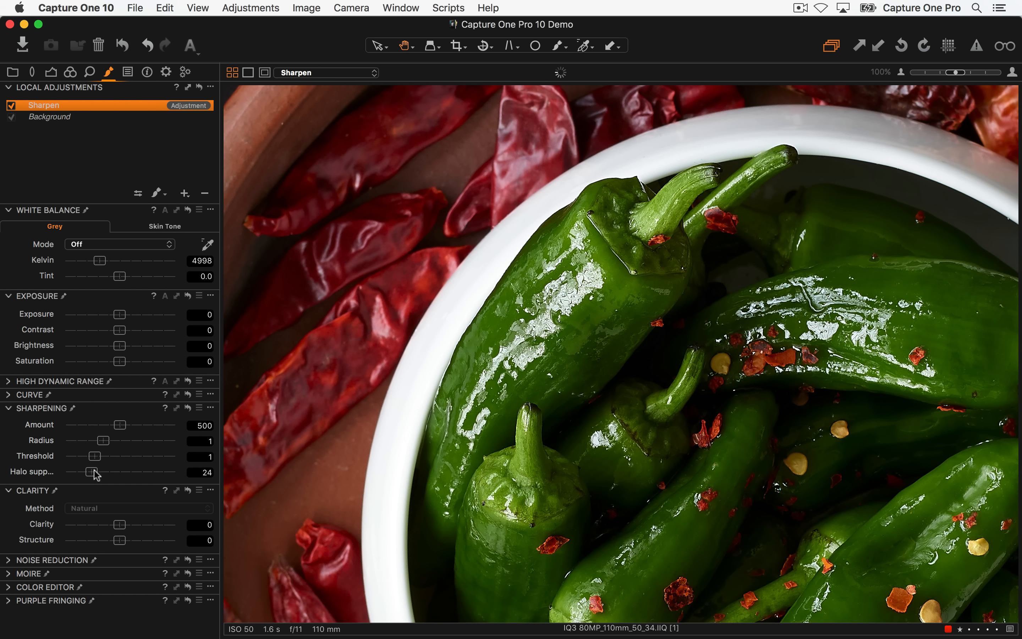
pyautogui.moveTo(120, 424); pyautogui.dragTo(111, 442)
pyautogui.moveTo(585, 298); pyautogui.dragTo(488, 265)
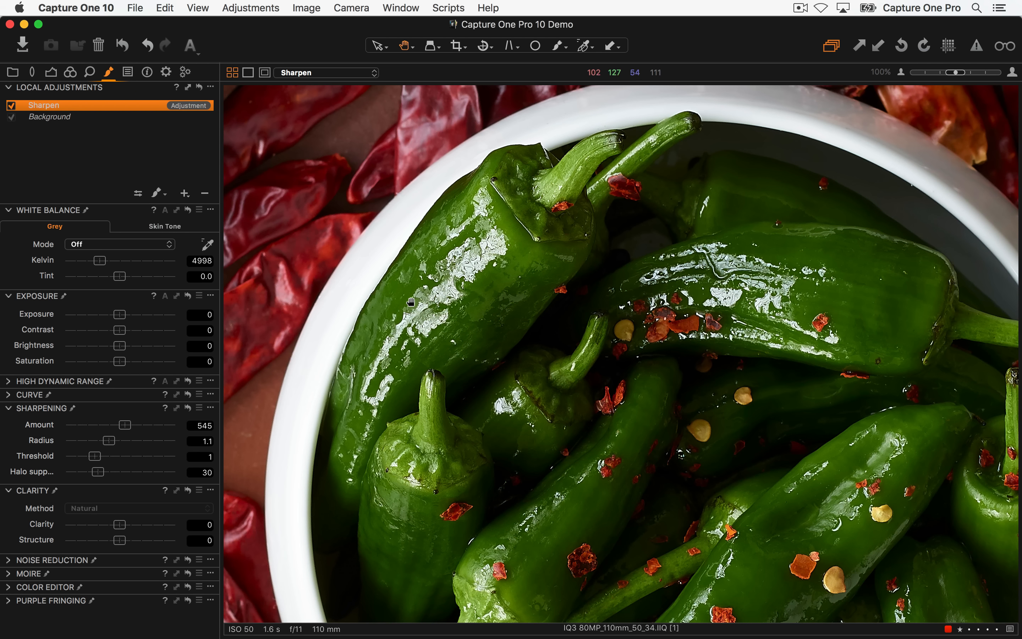
# - Invert the Sharpen layer's mask back to empty and brush the sharpening onto the green peppers, returning to the full view
pyautogui.click(210, 87)
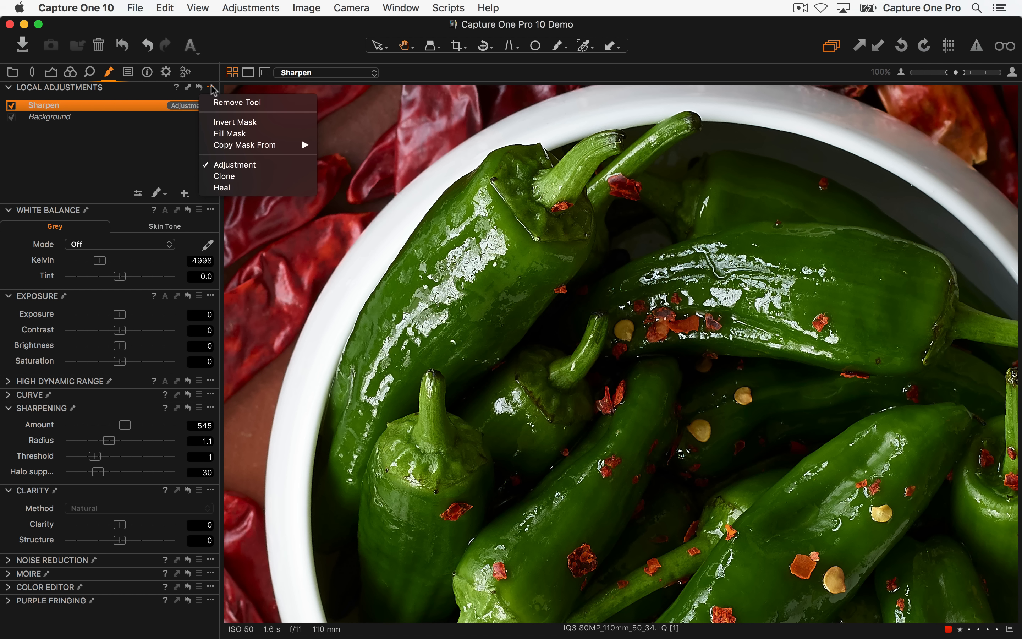
pyautogui.click(216, 123)
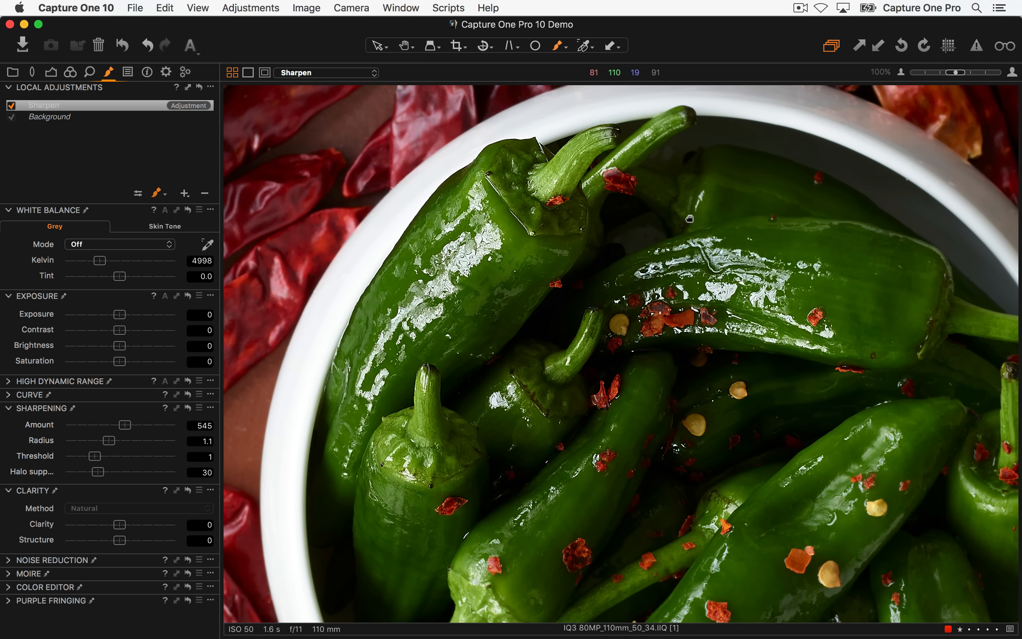
pyautogui.moveTo(860, 476); pyautogui.dragTo(690, 218)
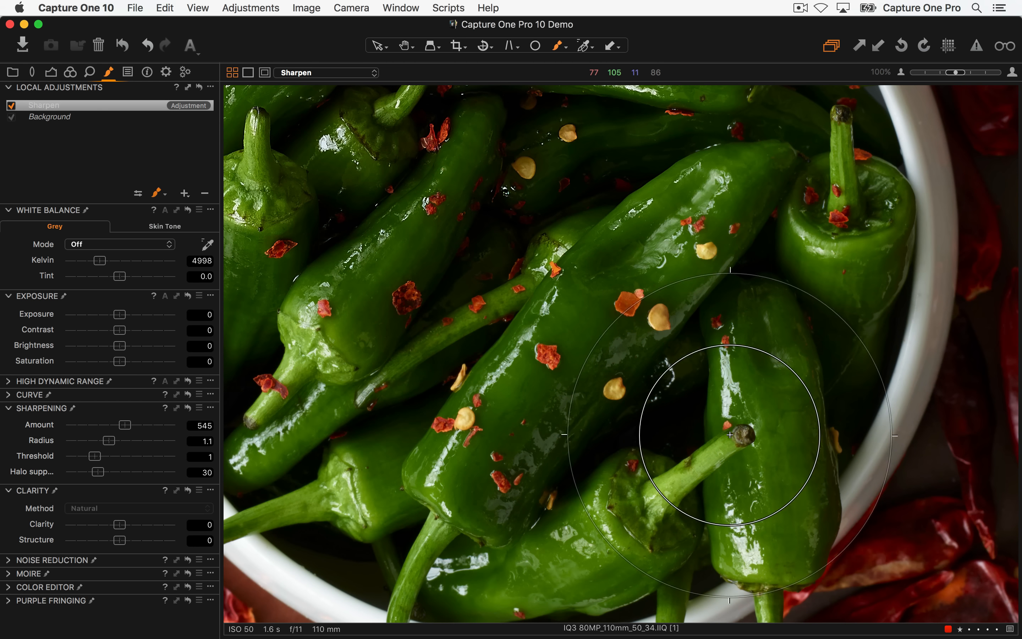
pyautogui.moveTo(730, 435)
pyautogui.mouseDown()
pyautogui.moveTo(814, 216)
pyautogui.moveTo(587, 519)
pyautogui.moveTo(533, 341)
pyautogui.moveTo(517, 204)
pyautogui.mouseUp()
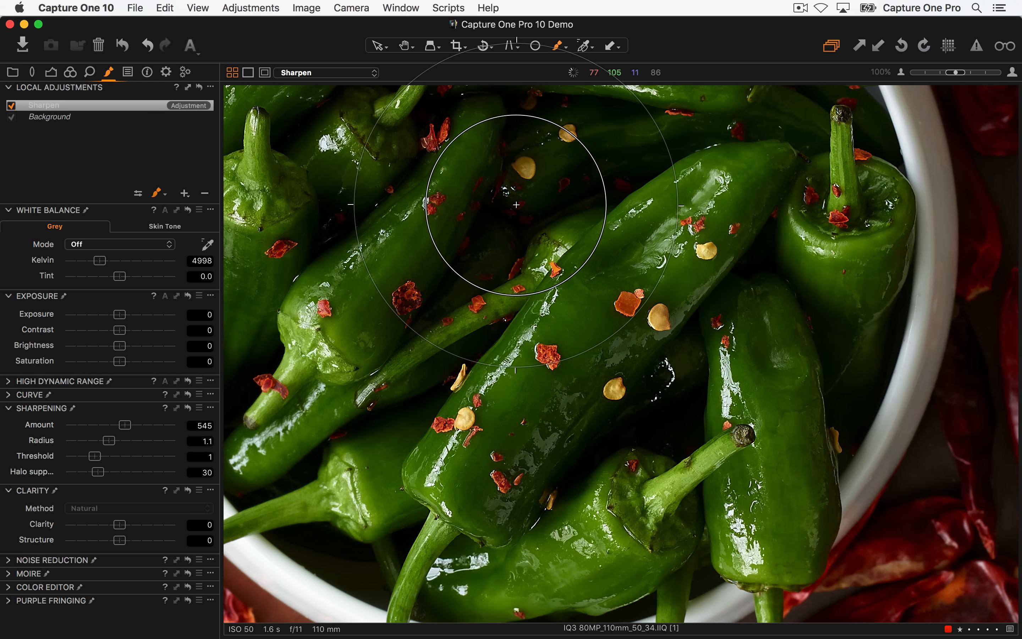
pyautogui.moveTo(531, 244); pyautogui.dragTo(688, 553)
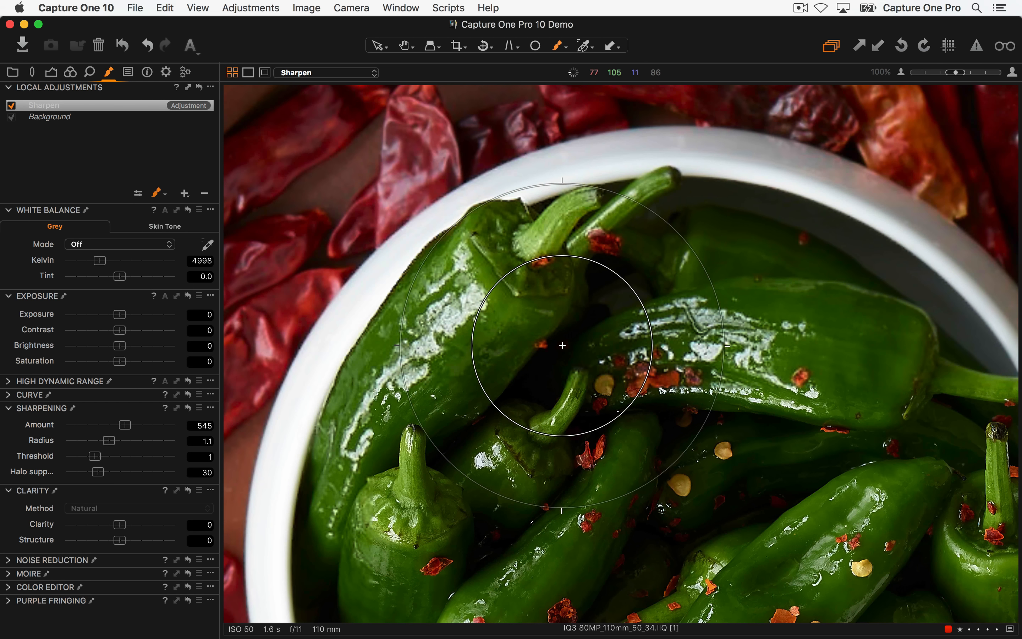
pyautogui.rightClick(537, 305)
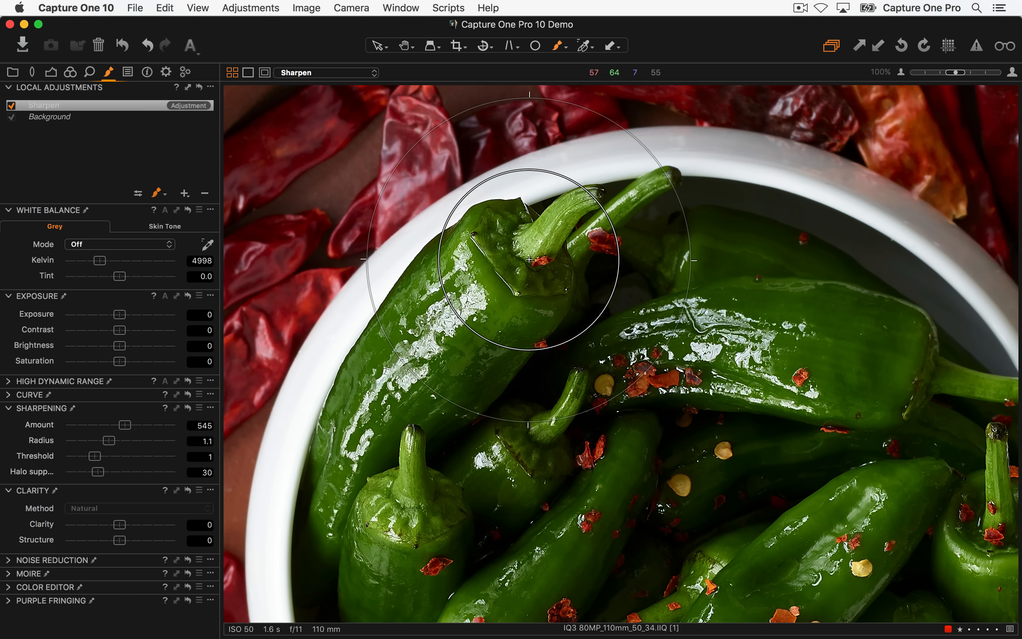
pyautogui.moveTo(524, 178); pyautogui.dragTo(564, 433)
pyautogui.doubleClick(549, 331)
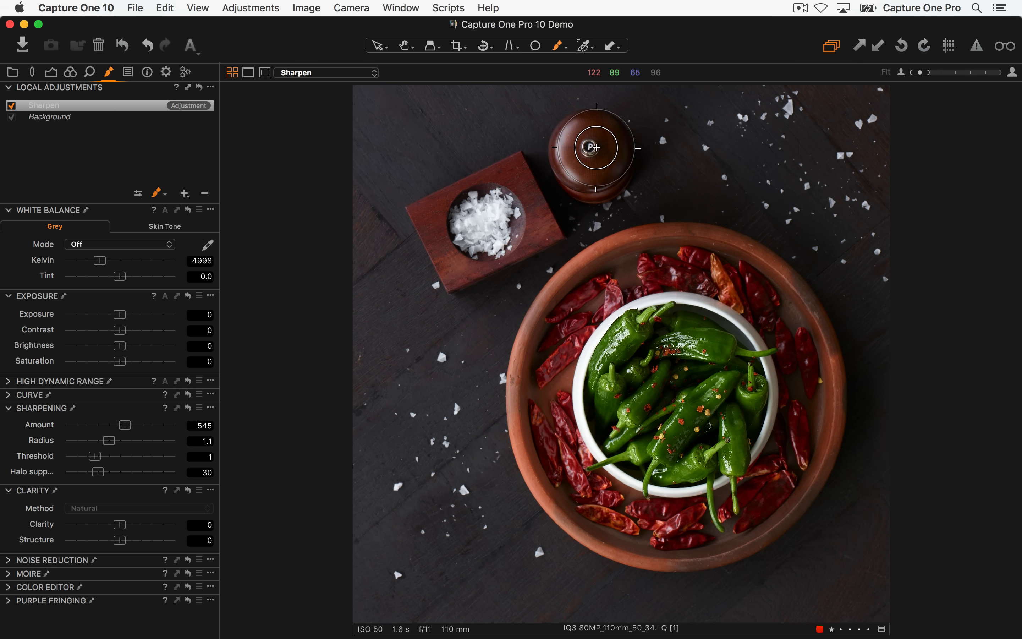
# - Examine the pepper mill and the salt block at 100%, then return to the full view
pyautogui.doubleClick(589, 148)
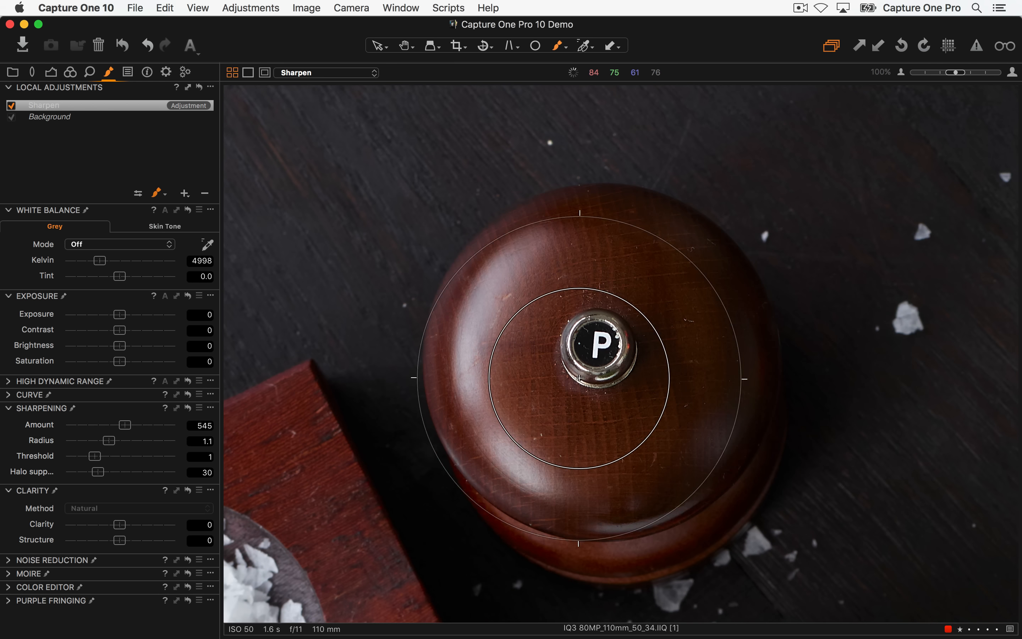
pyautogui.scroll(-6, 646, 280)
pyautogui.hscroll(-8, 646, 281)
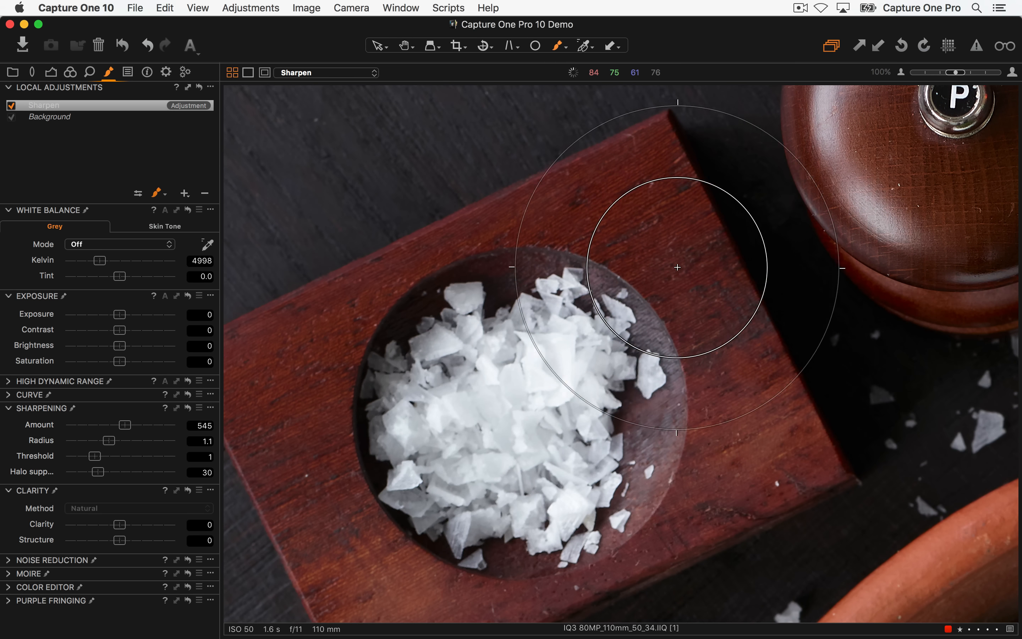
pyautogui.press('h')
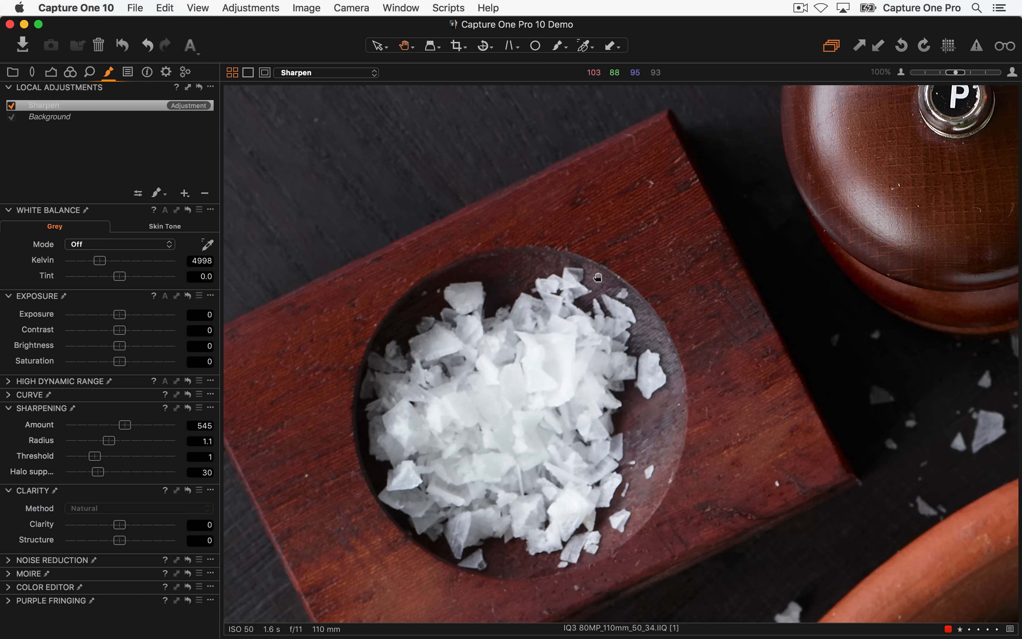
pyautogui.doubleClick(601, 288)
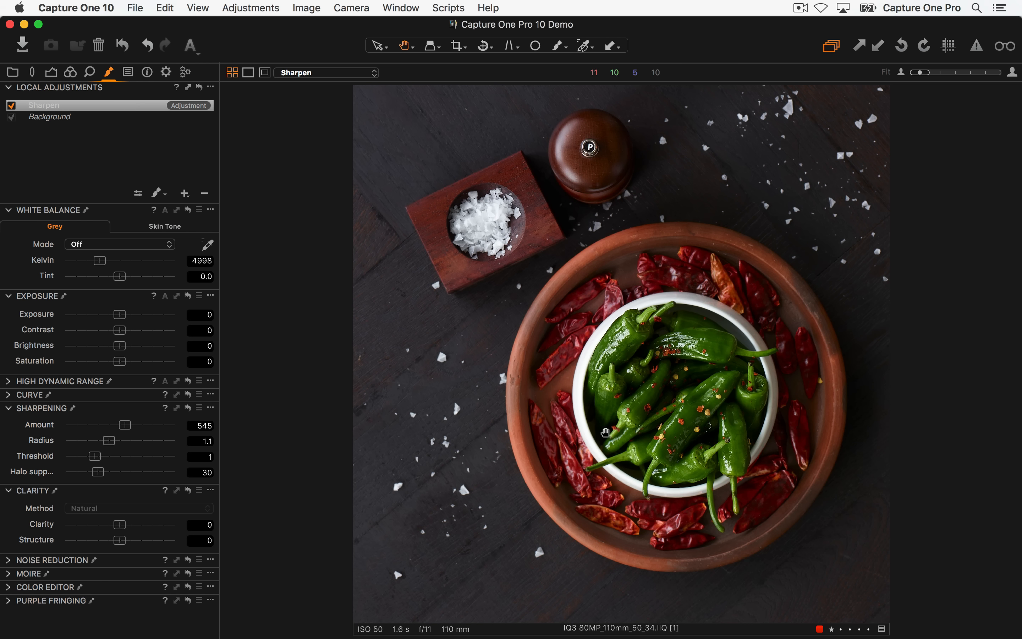
# - Add a new adjustment layer named Brighten and invert its empty mask to cover the whole photo
pyautogui.click(185, 195)
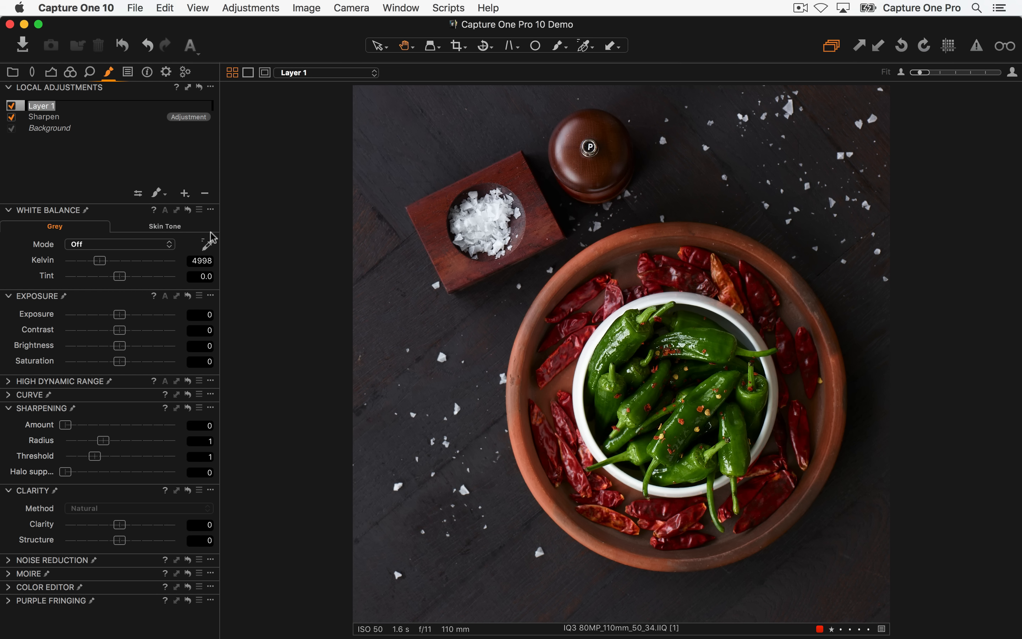
pyautogui.write('Brighten')
pyautogui.press('Return')
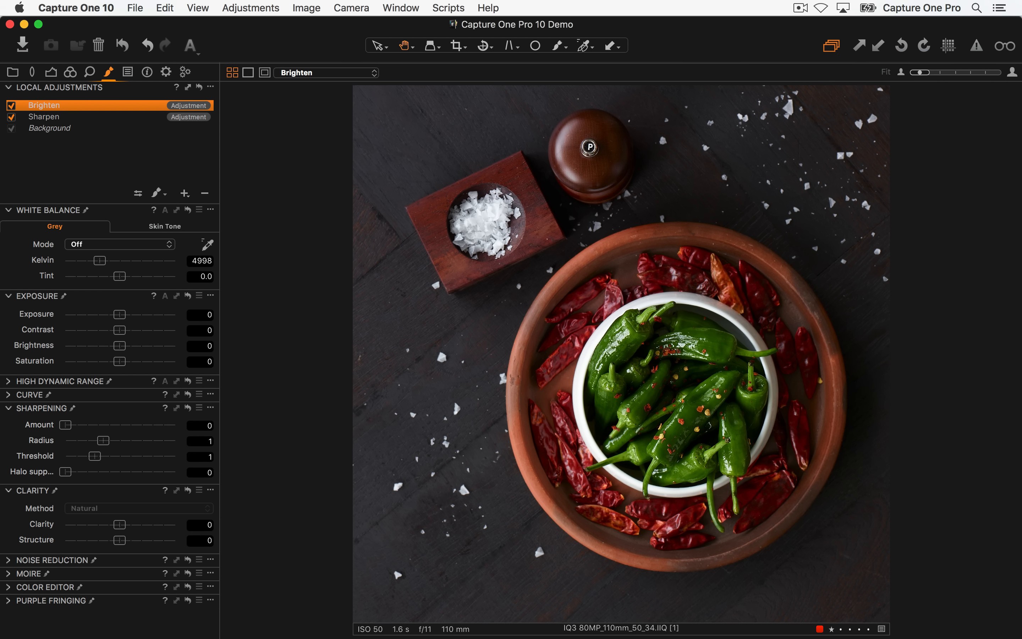
pyautogui.moveTo(120, 315); pyautogui.dragTo(150, 322)
pyautogui.doubleClick(148, 317)
pyautogui.click(211, 87)
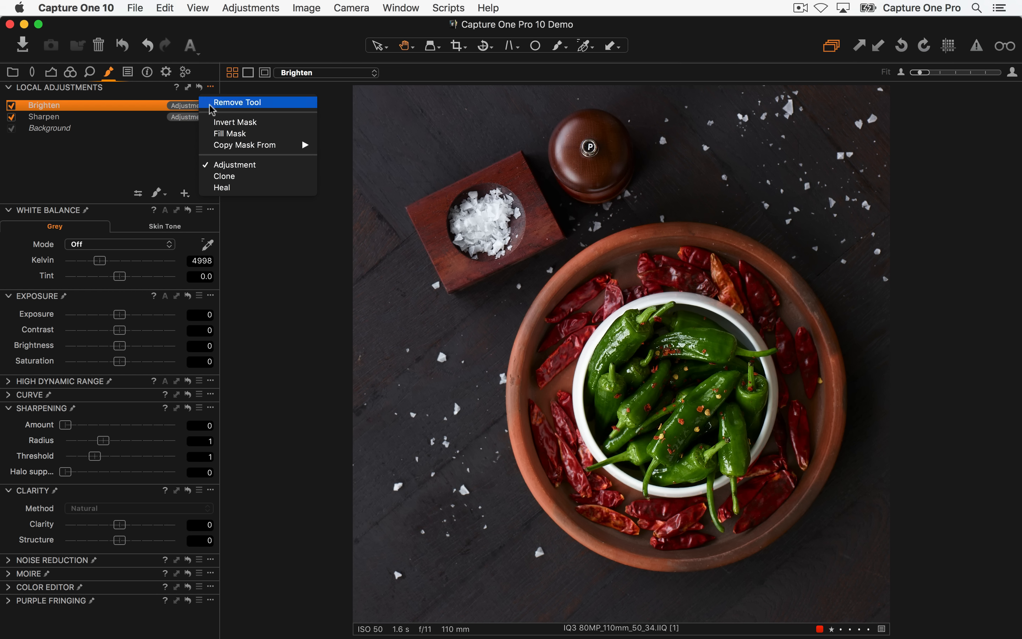
pyautogui.click(220, 123)
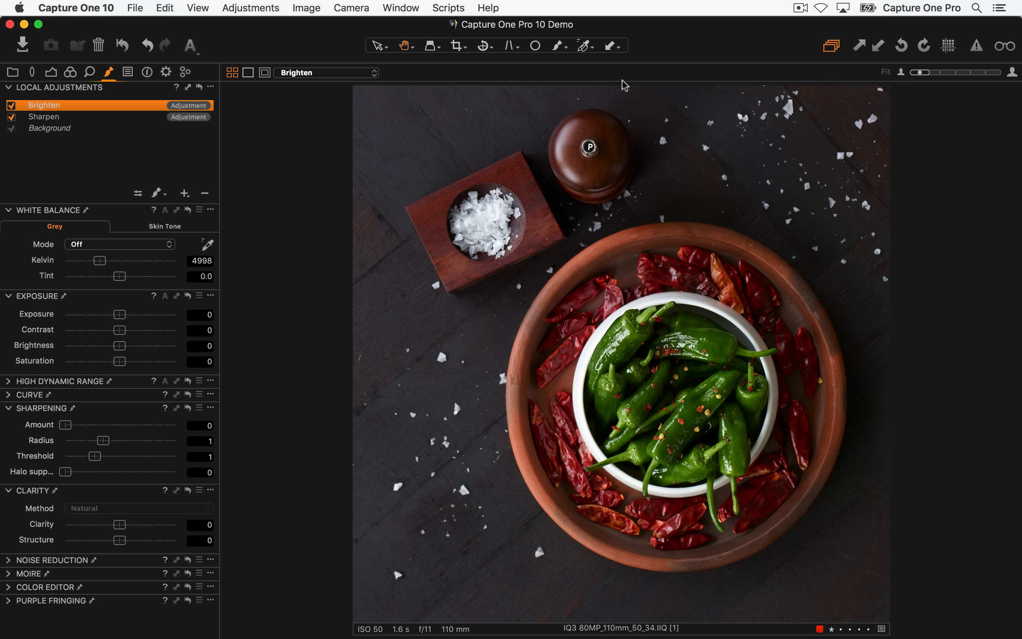
# - Set the Brighten layer's Exposure to 0.21 and invert its mask back to empty
pyautogui.moveTo(127, 317); pyautogui.dragTo(128, 319)
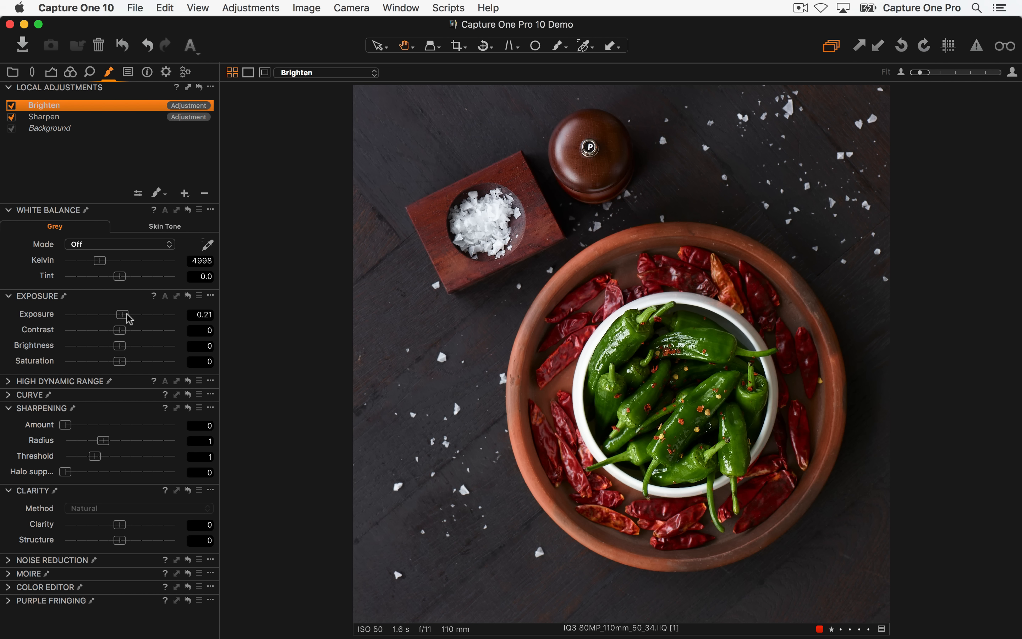
pyautogui.click(210, 87)
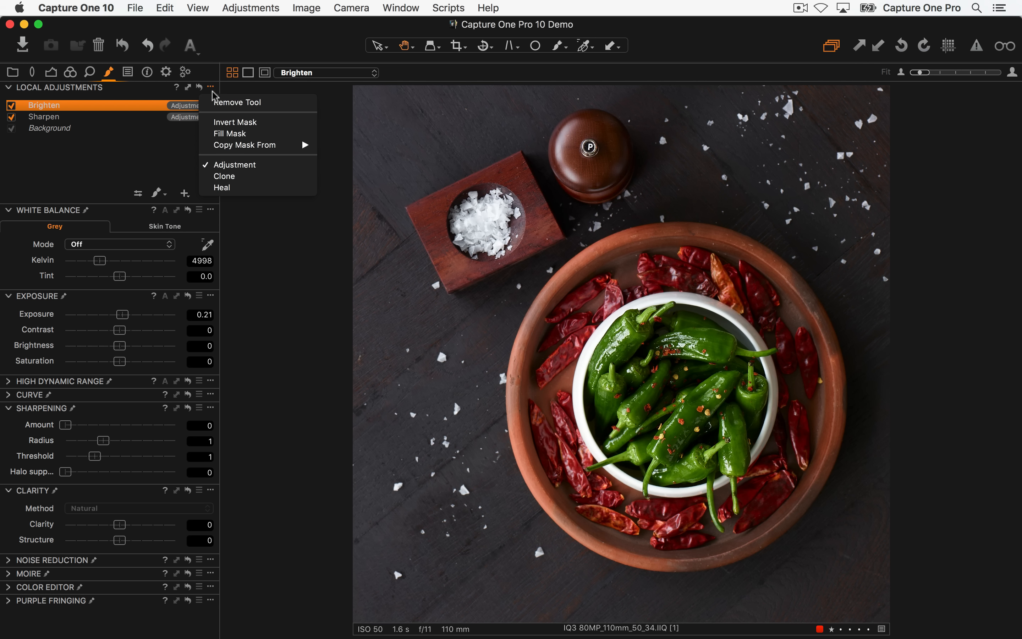
pyautogui.click(220, 123)
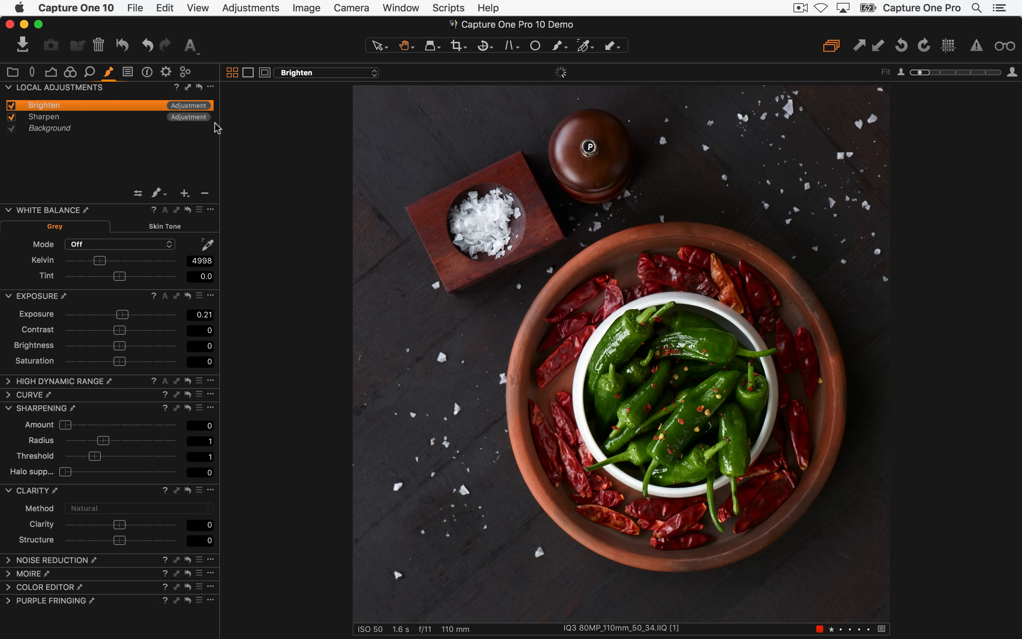
# - Enlarge the mask brush and paint the Brighten mask down the right side of the photo
pyautogui.press('b')
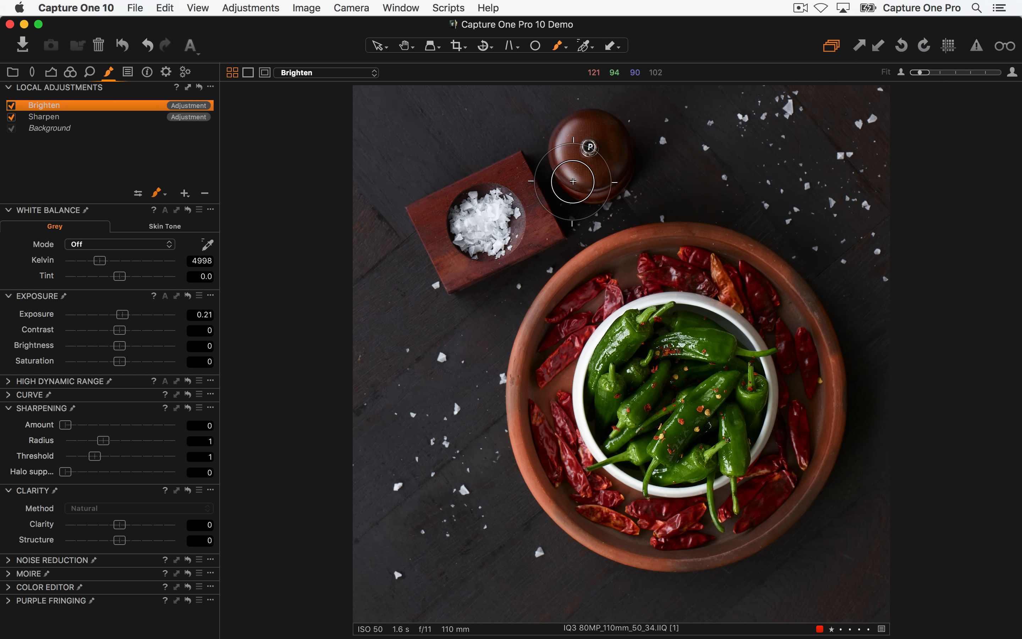
pyautogui.rightClick(578, 186)
pyautogui.moveTo(578, 182)
pyautogui.mouseDown()
pyautogui.moveTo(615, 181)
pyautogui.moveTo(525, 198)
pyautogui.mouseUp()
pyautogui.click(814, 146)
pyautogui.moveTo(883, 113)
pyautogui.mouseDown()
pyautogui.moveTo(901, 182)
pyautogui.moveTo(914, 426)
pyautogui.moveTo(855, 594)
pyautogui.mouseUp()
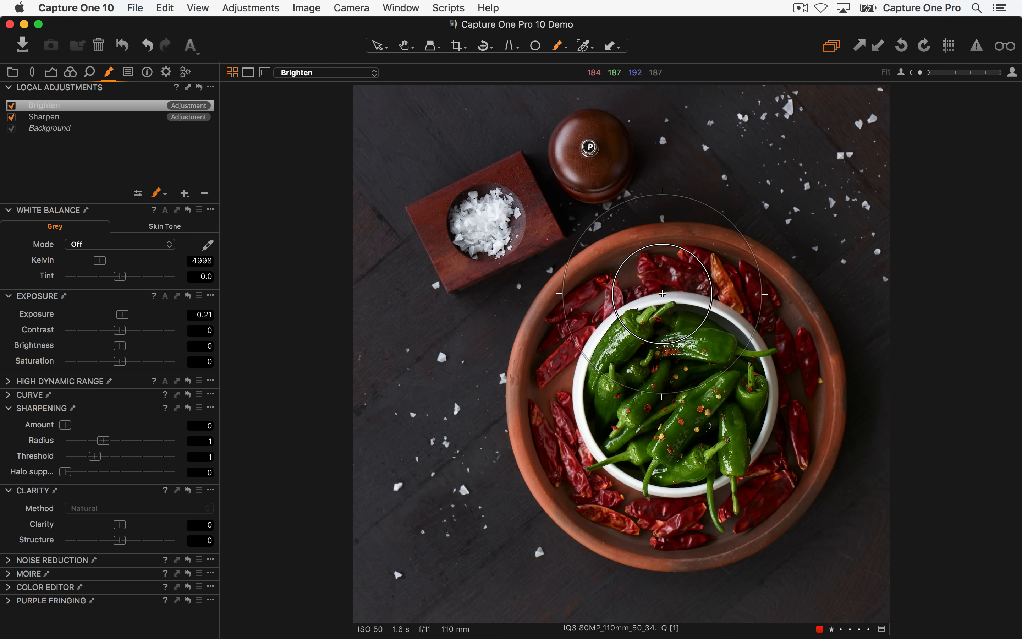
# - Check the peppers at 100%, proof the photo with the Jpeg @ 1500 wide recipe and view the recipe's output sharpening settings
pyautogui.press('h')
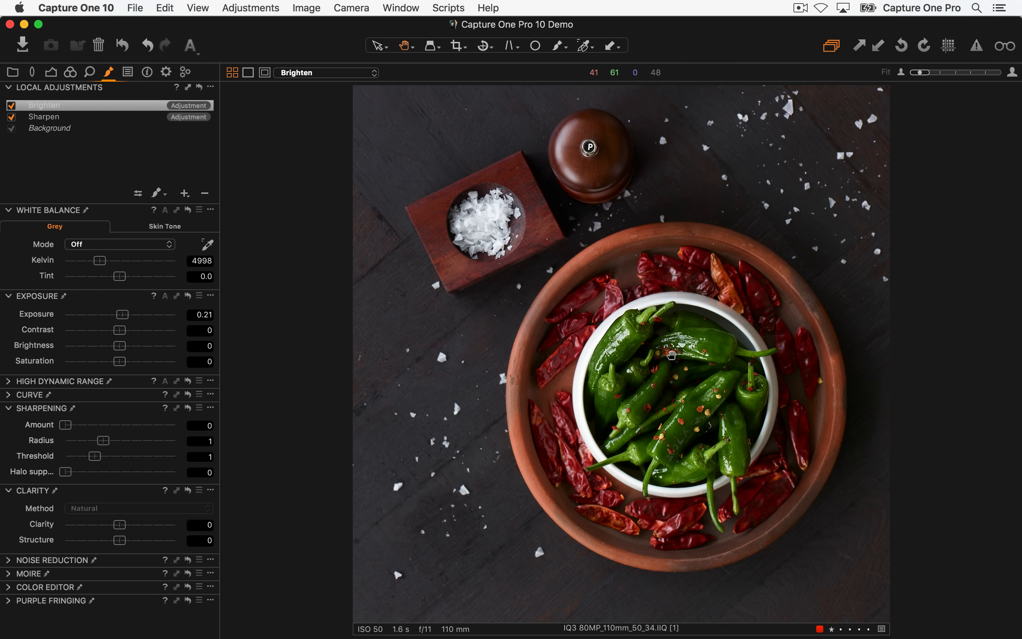
pyautogui.doubleClick(631, 358)
pyautogui.moveTo(640, 300); pyautogui.dragTo(543, 275)
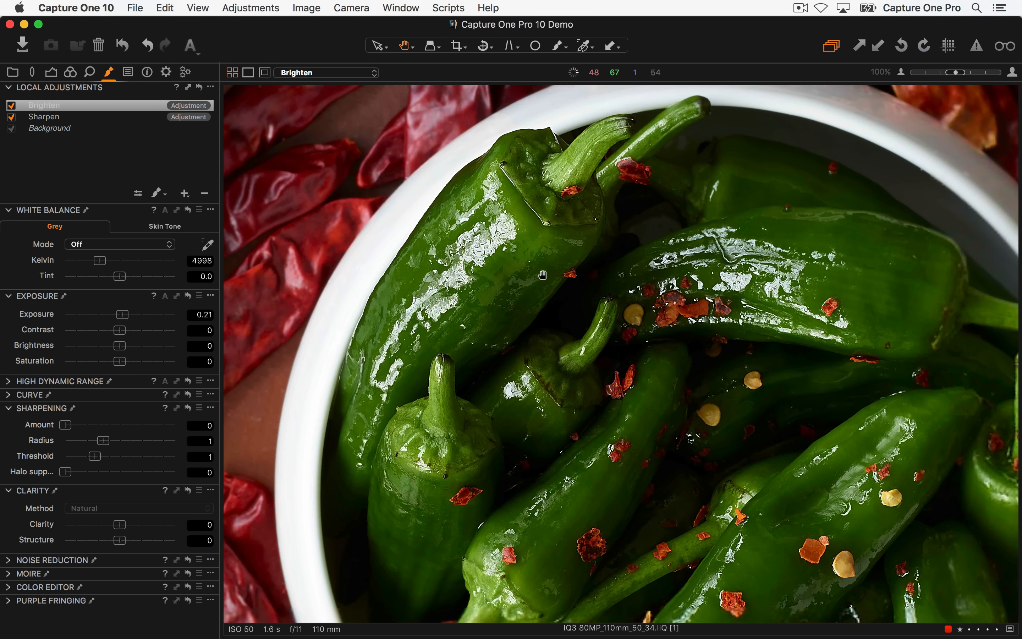
pyautogui.click(166, 73)
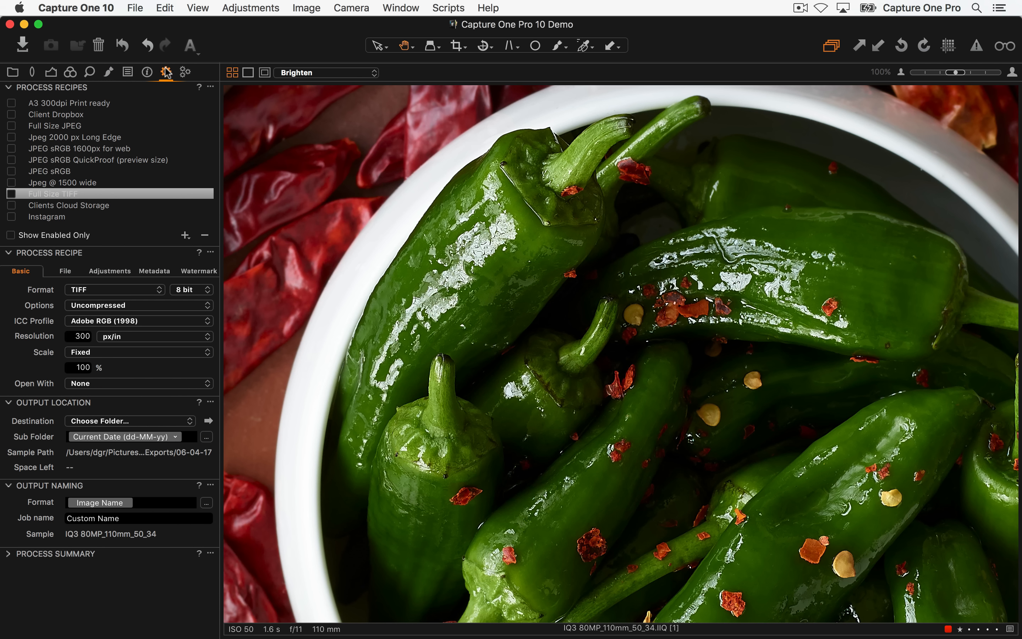
pyautogui.click(93, 182)
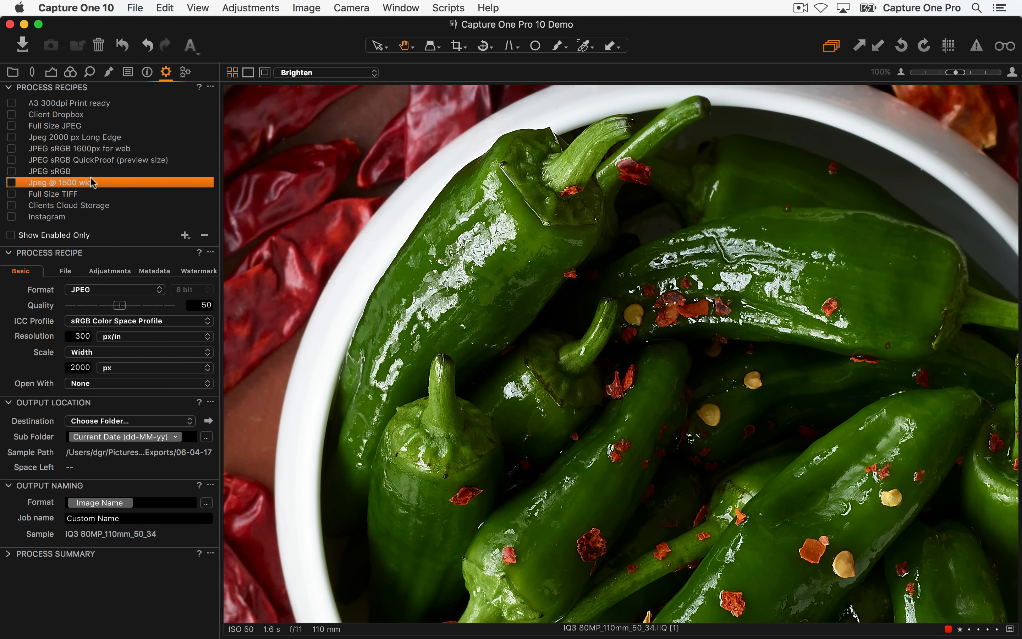
pyautogui.click(80, 366)
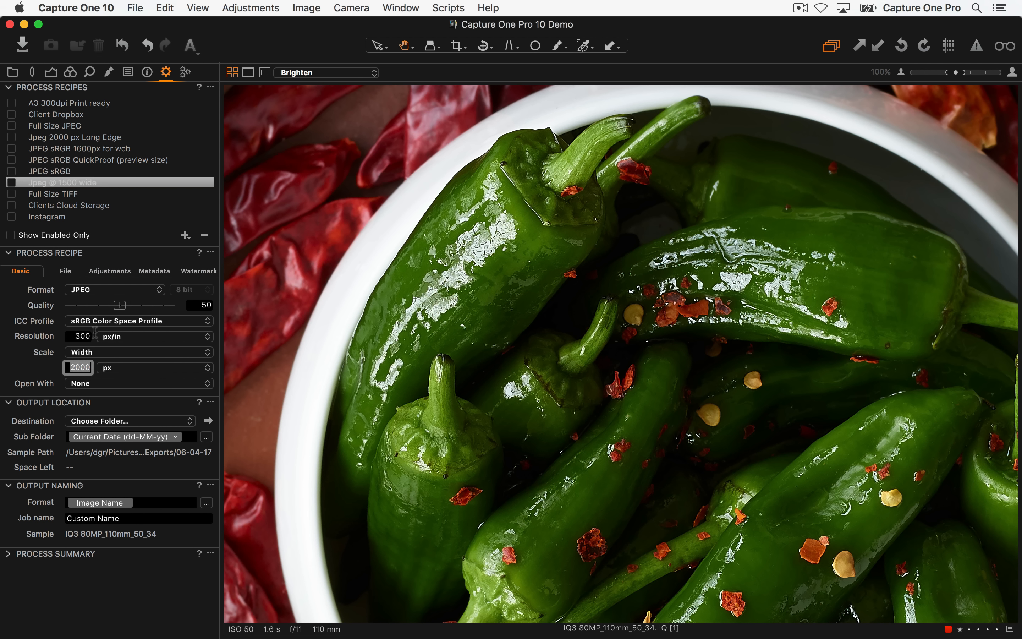
pyautogui.click(1007, 46)
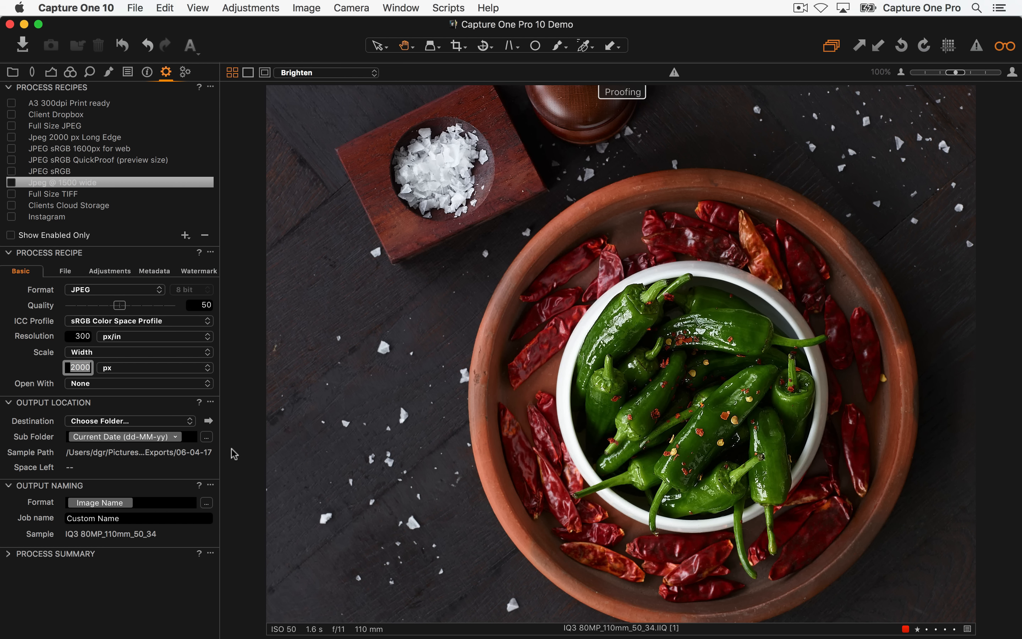
pyautogui.click(111, 274)
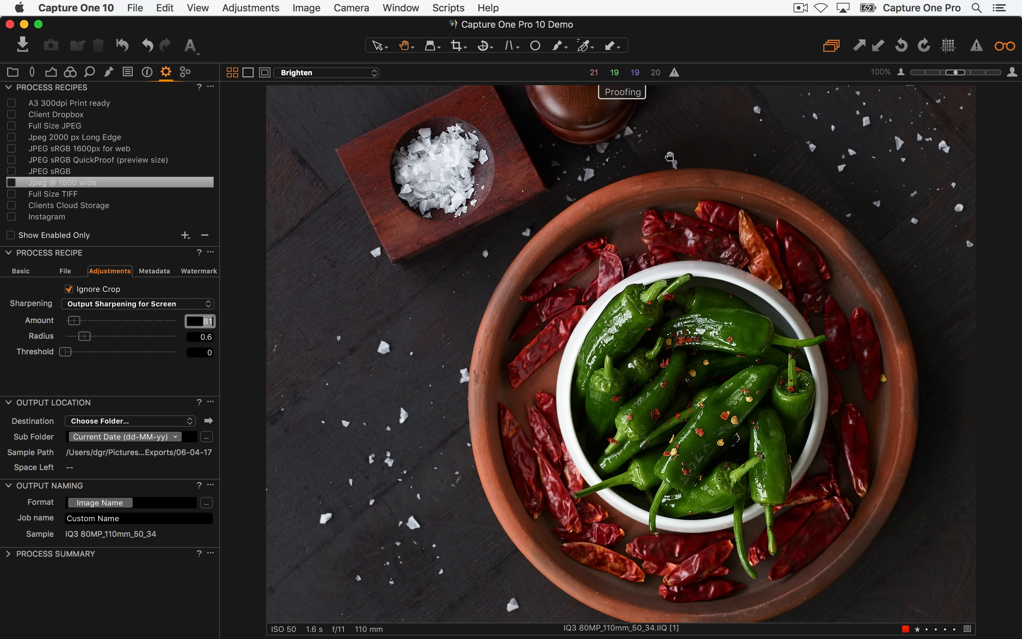
# - Return to the photo thumbnails and open the Dodge & Burn album under Local Adjustments
pyautogui.click(114, 70)
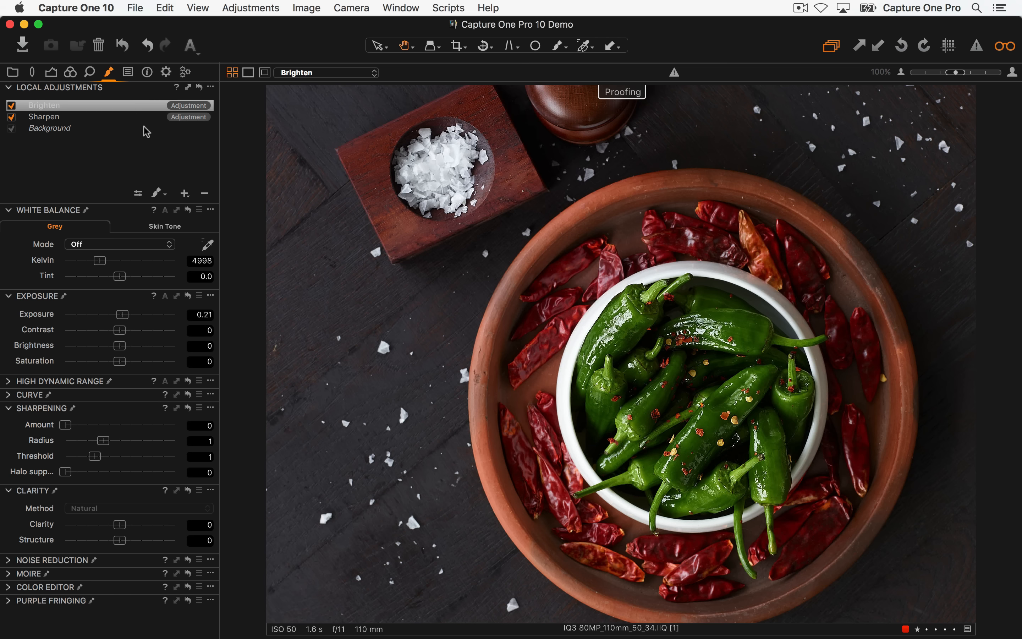
pyautogui.press('alt+super+v')
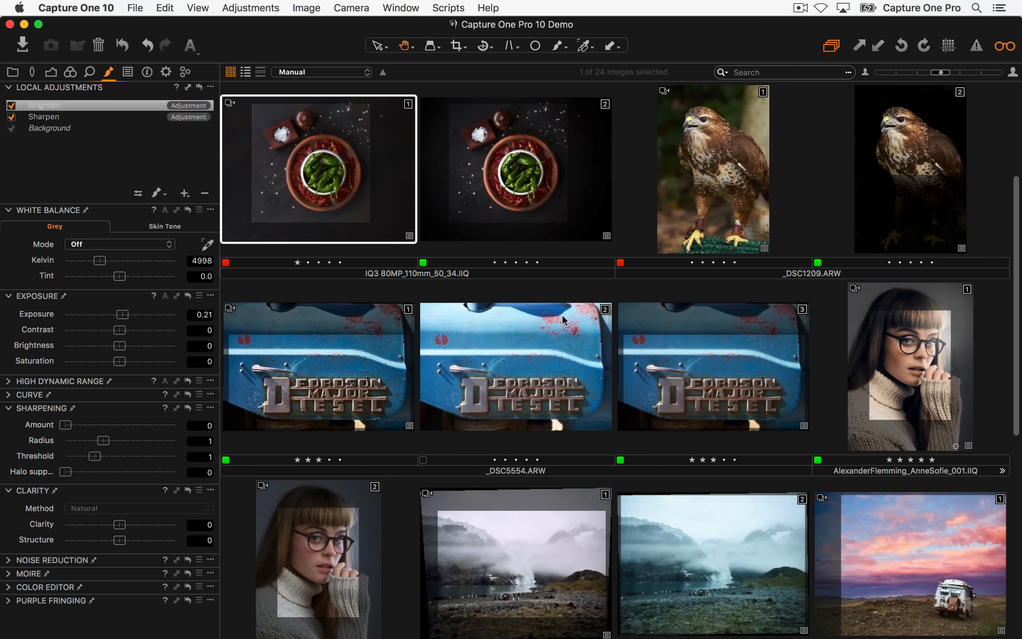
pyautogui.scroll(-9, 653, 252)
pyautogui.scroll(-3, 646, 239)
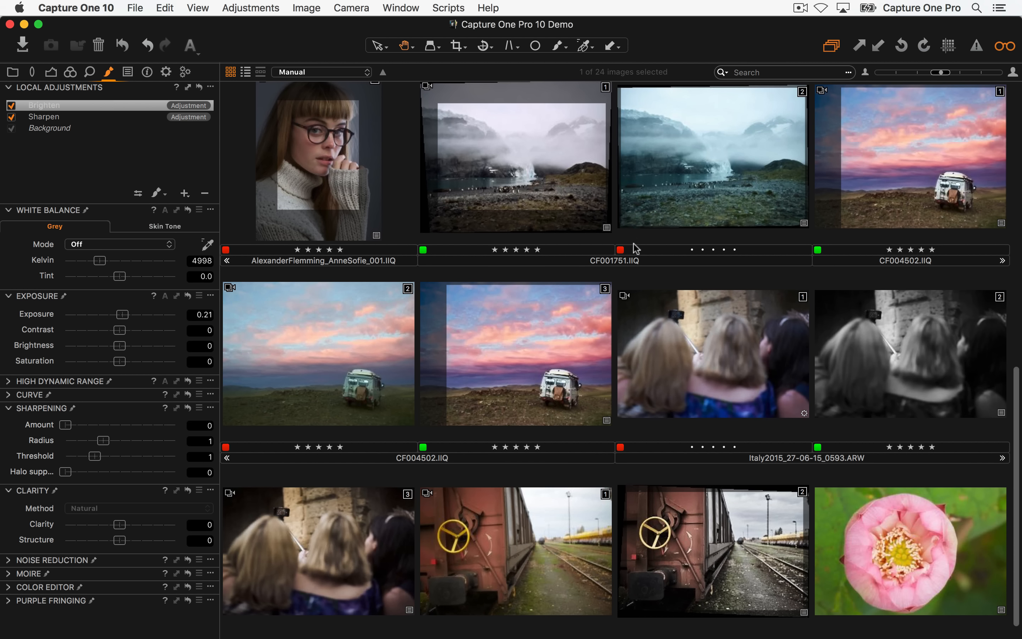
pyautogui.click(13, 73)
pyautogui.scroll(-10, 139, 308)
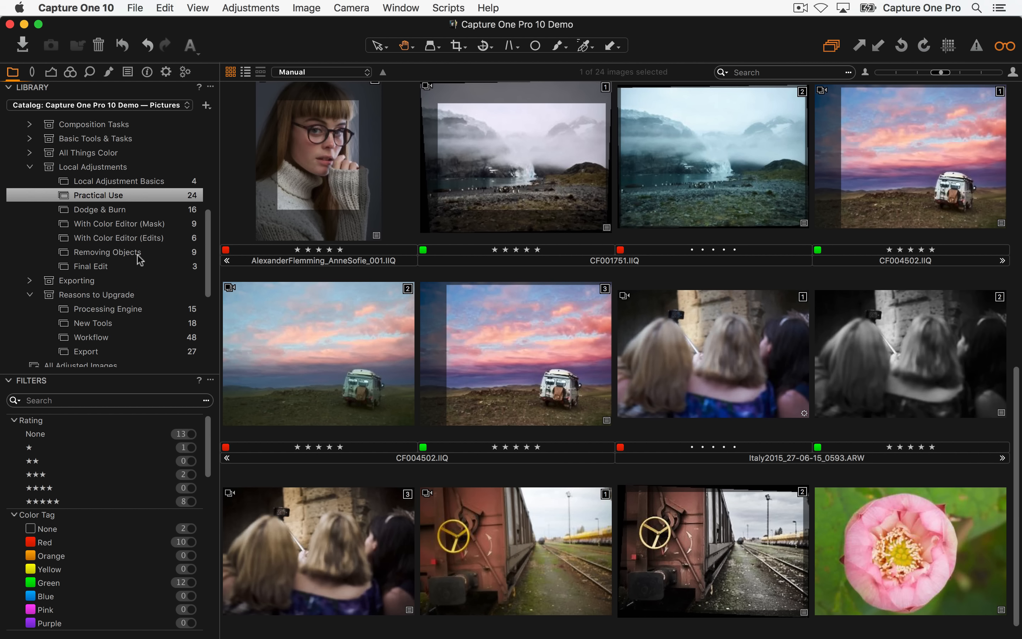
pyautogui.click(120, 211)
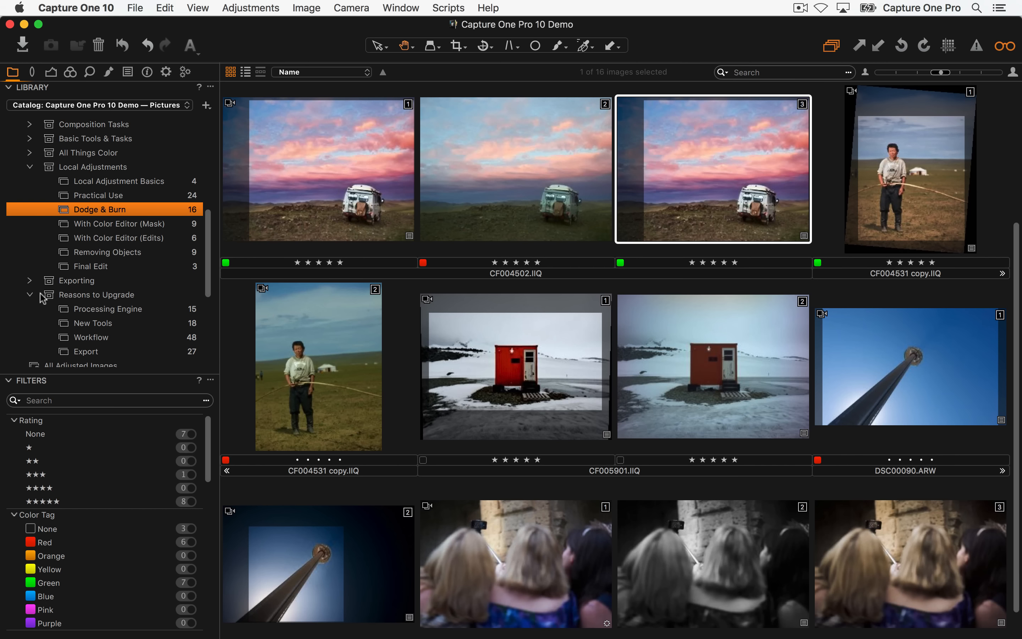
# - Open the first variant of the red shed photo, CF005901.IIQ, and turn off recipe proofing
pyautogui.scroll(5, 550, 282)
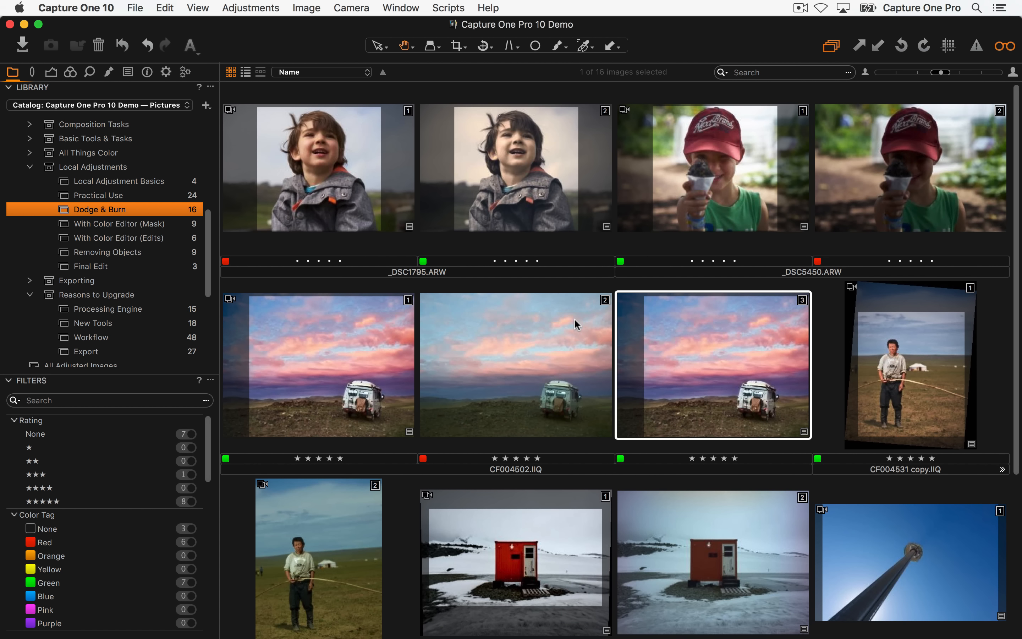
pyautogui.scroll(-5, 572, 320)
pyautogui.scroll(5, 581, 325)
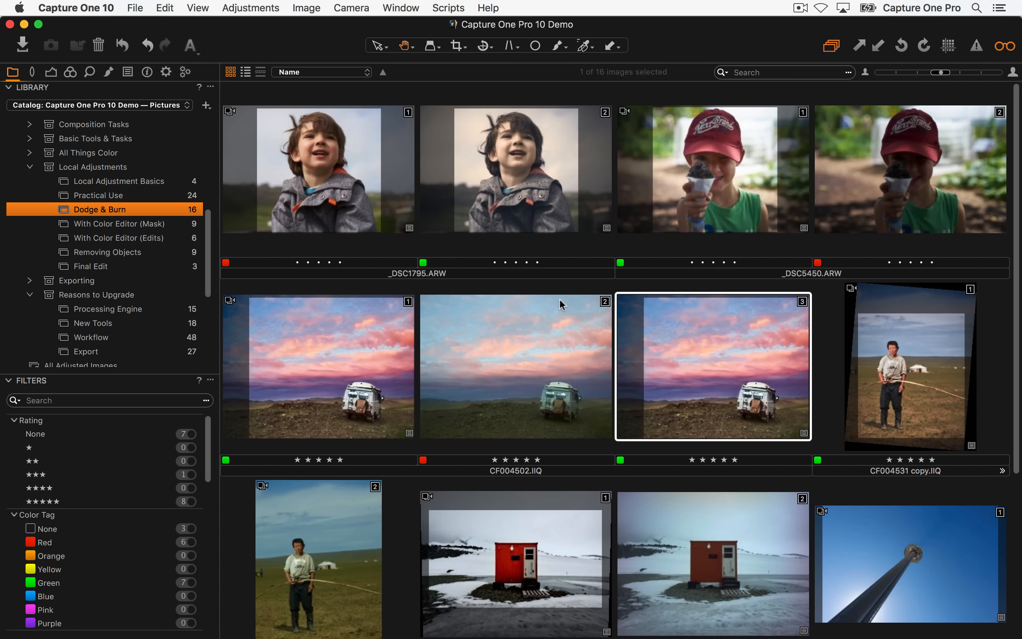
pyautogui.scroll(-5, 566, 262)
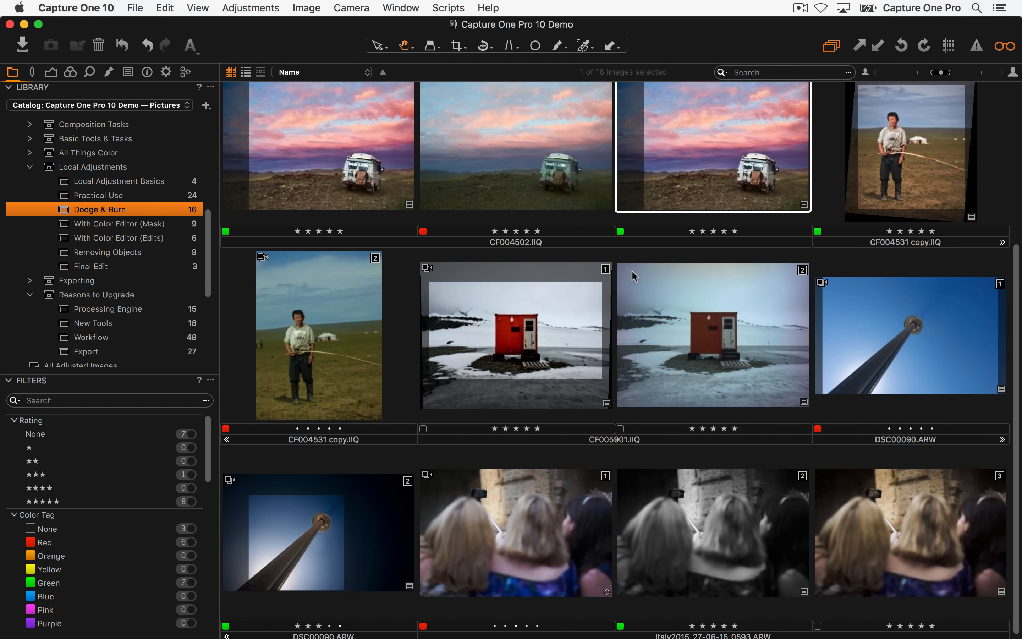
pyautogui.doubleClick(516, 332)
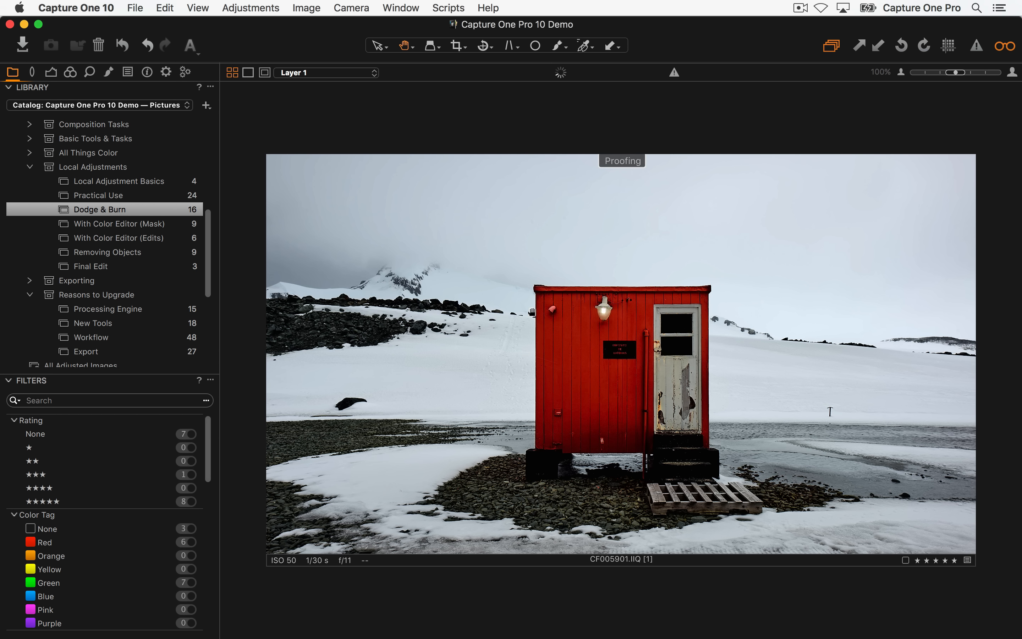
pyautogui.click(1005, 44)
# - Inspect the sign on the red shed at 100%, and reframe the photo on the whole shed
pyautogui.click(1013, 72)
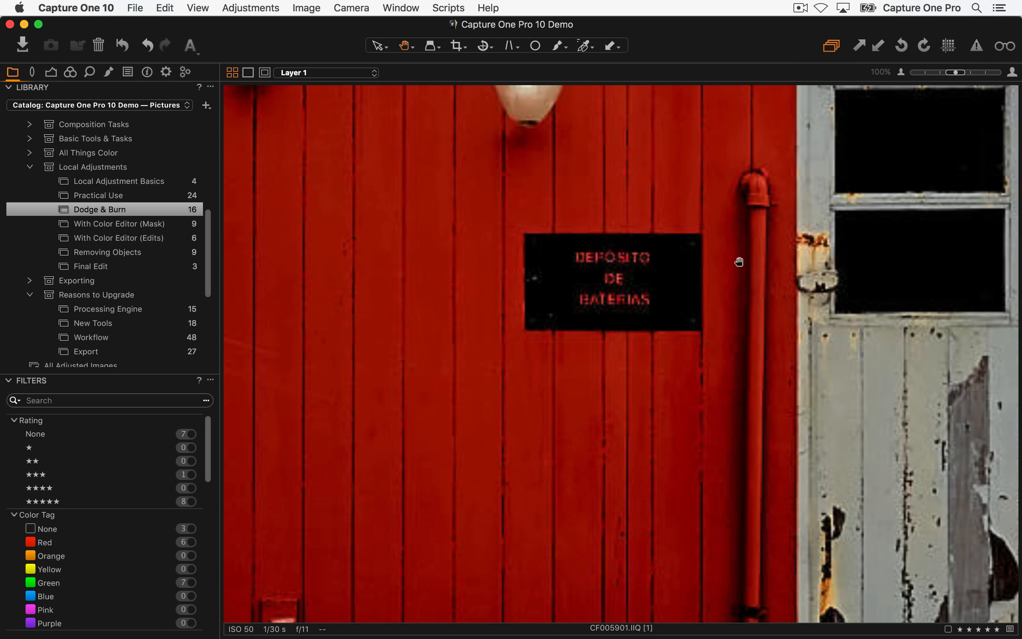
pyautogui.click(629, 257)
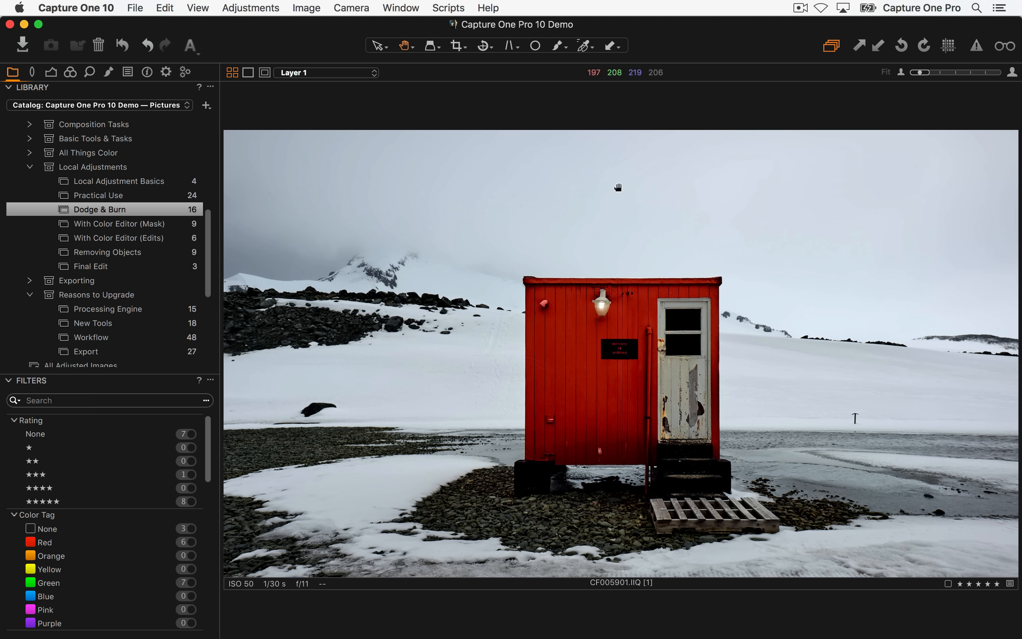
pyautogui.press('super+plus')
pyautogui.press('super+plus')
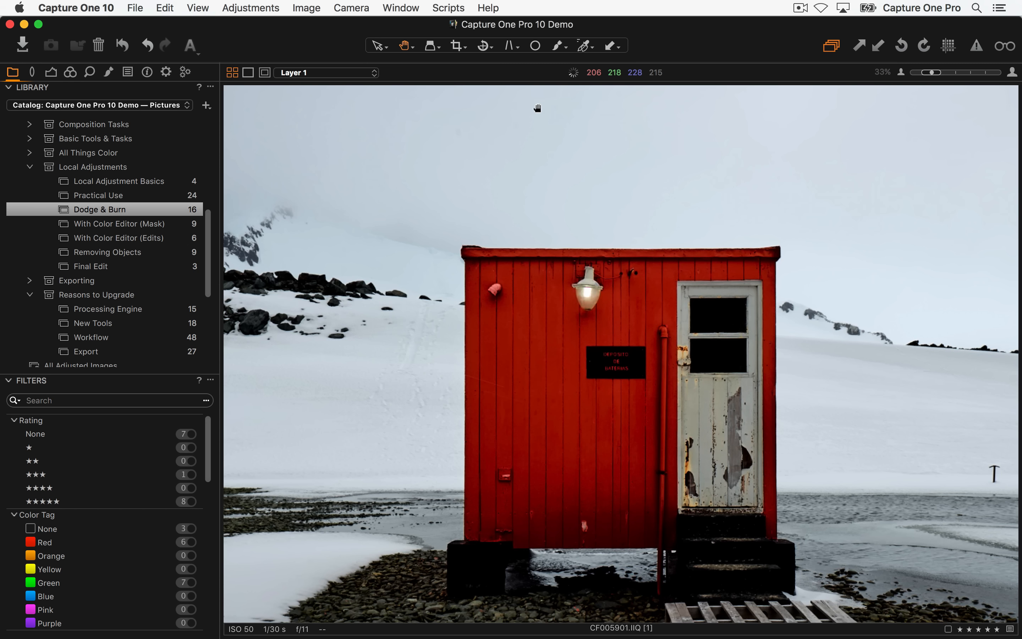
pyautogui.moveTo(626, 327); pyautogui.dragTo(576, 246)
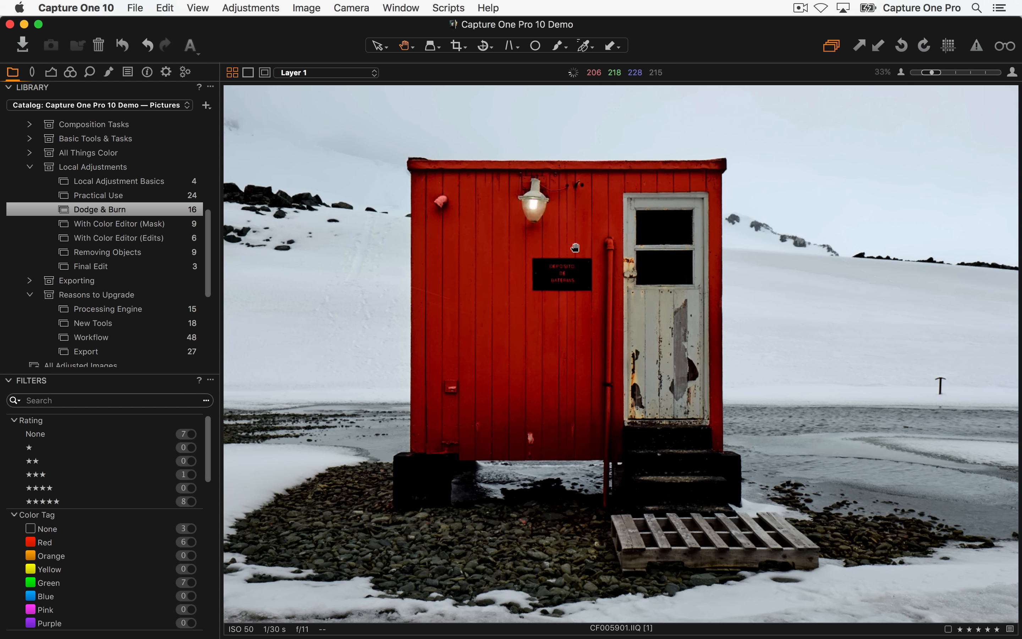
# - Add a new local adjustment layer to the red shed photo and name it shed2
pyautogui.click(111, 75)
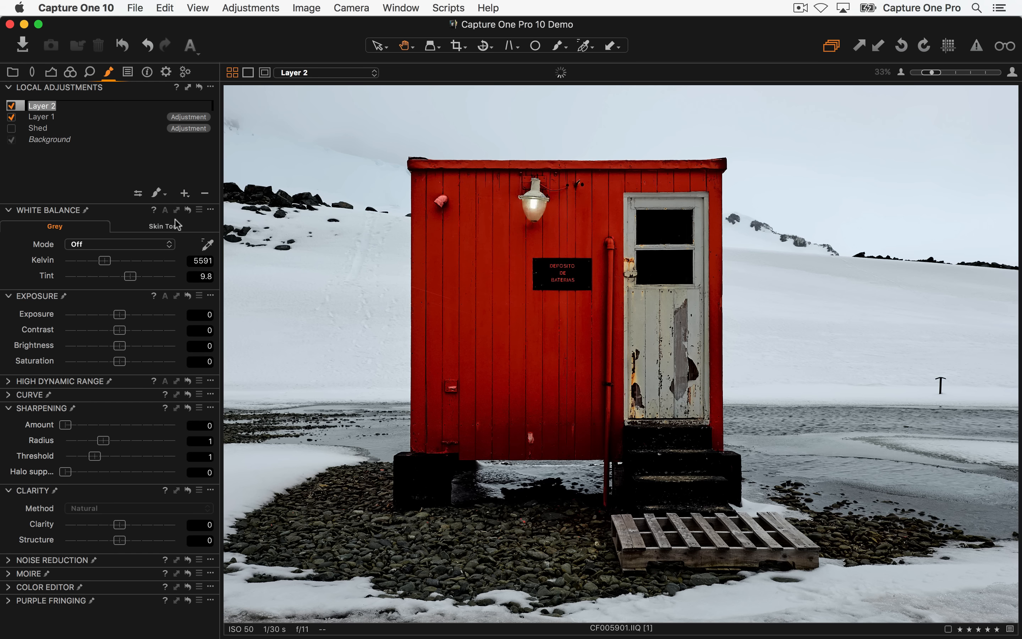
pyautogui.write('sh')
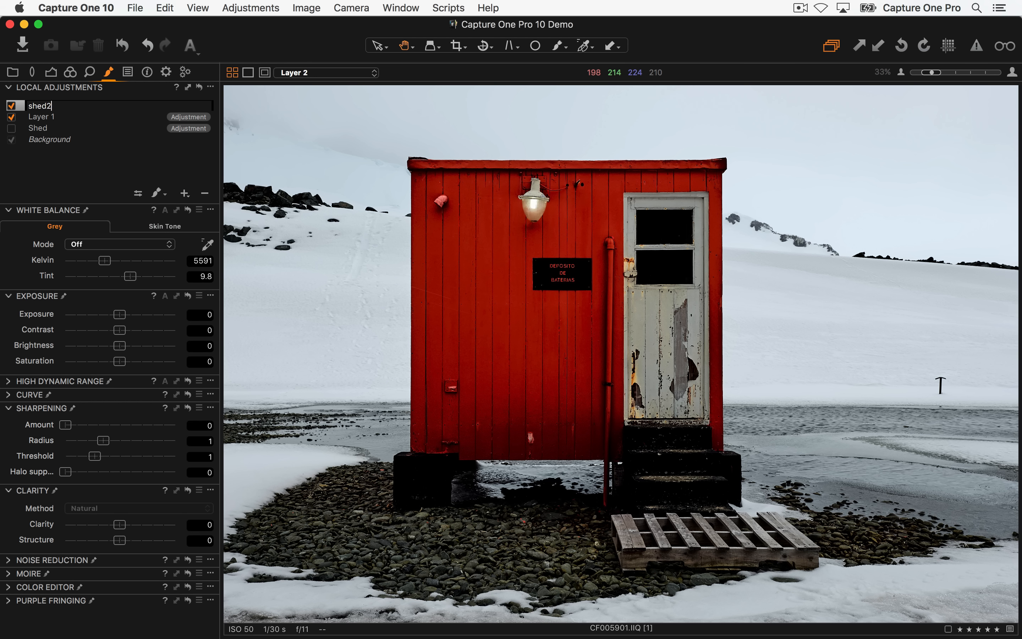
pyautogui.write('ed2')
pyautogui.press('Return')
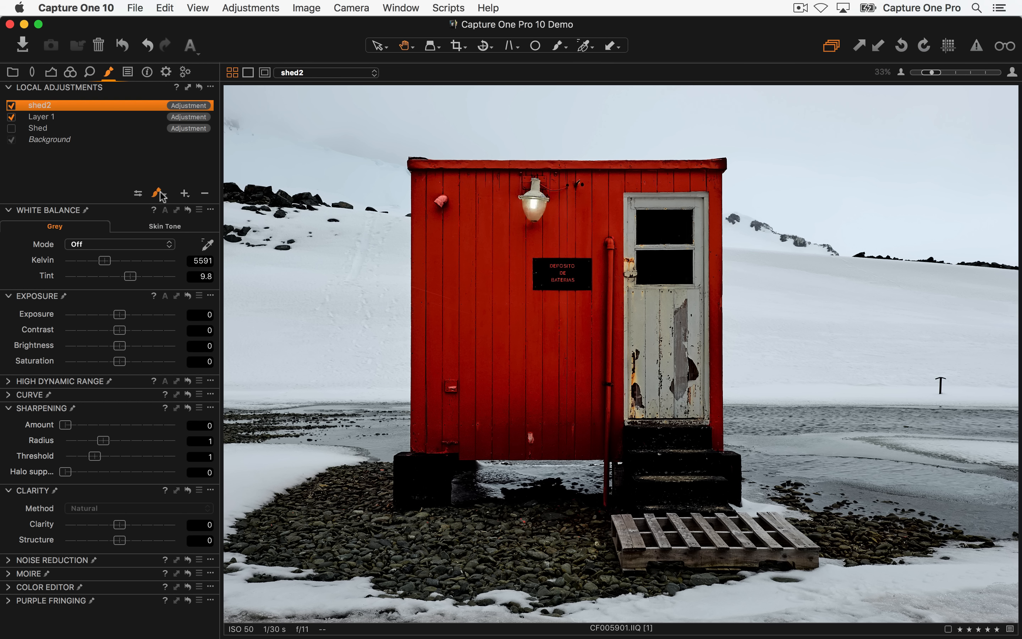
# - Select the mask brush for the shed2 layer and give it a smaller size and a harder edge
pyautogui.click(160, 194)
pyautogui.rightClick(476, 219)
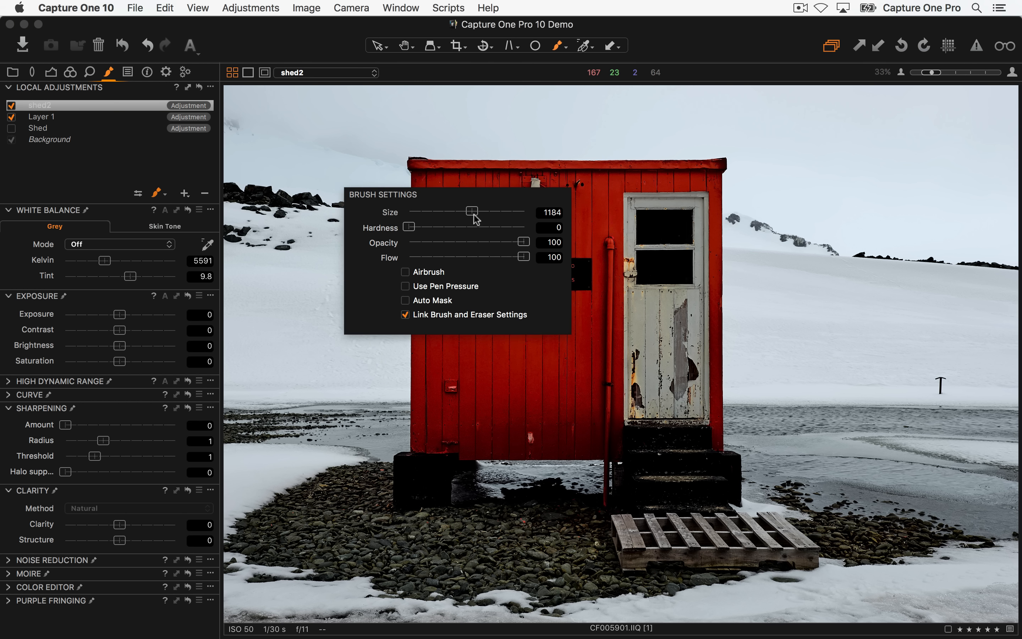
pyautogui.moveTo(409, 228)
pyautogui.mouseDown()
pyautogui.moveTo(516, 227)
pyautogui.moveTo(439, 215)
pyautogui.moveTo(457, 212)
pyautogui.mouseUp()
pyautogui.moveTo(515, 227); pyautogui.dragTo(470, 217)
pyautogui.click(452, 166)
pyautogui.rightClick(486, 220)
pyautogui.click(440, 169)
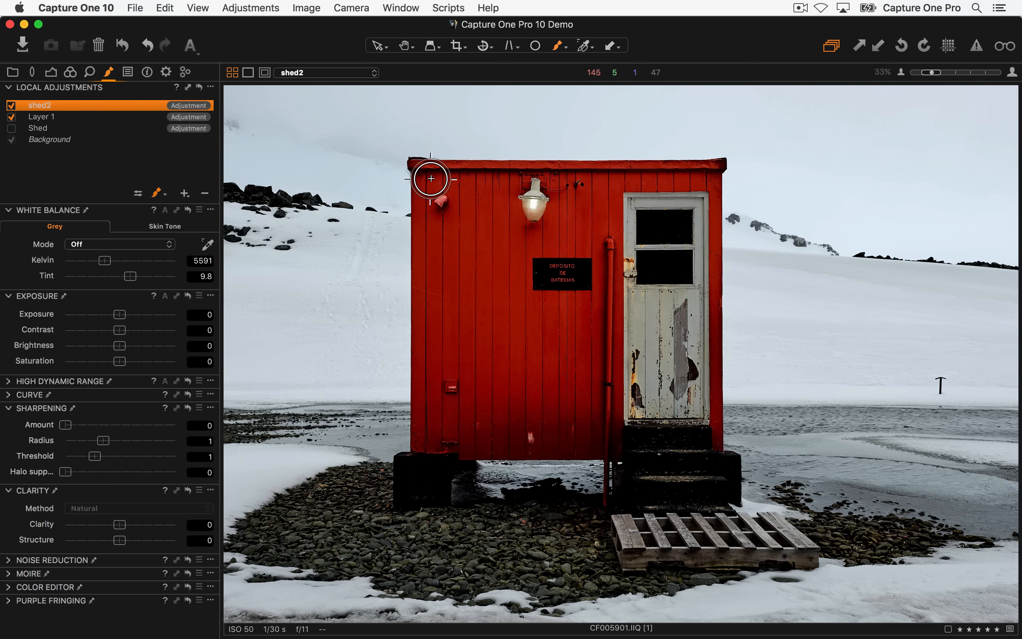
# - Outline the shed on the shed2 mask with straight strokes along the roof, right side, steps, base and left side
pyautogui.click(429, 179)
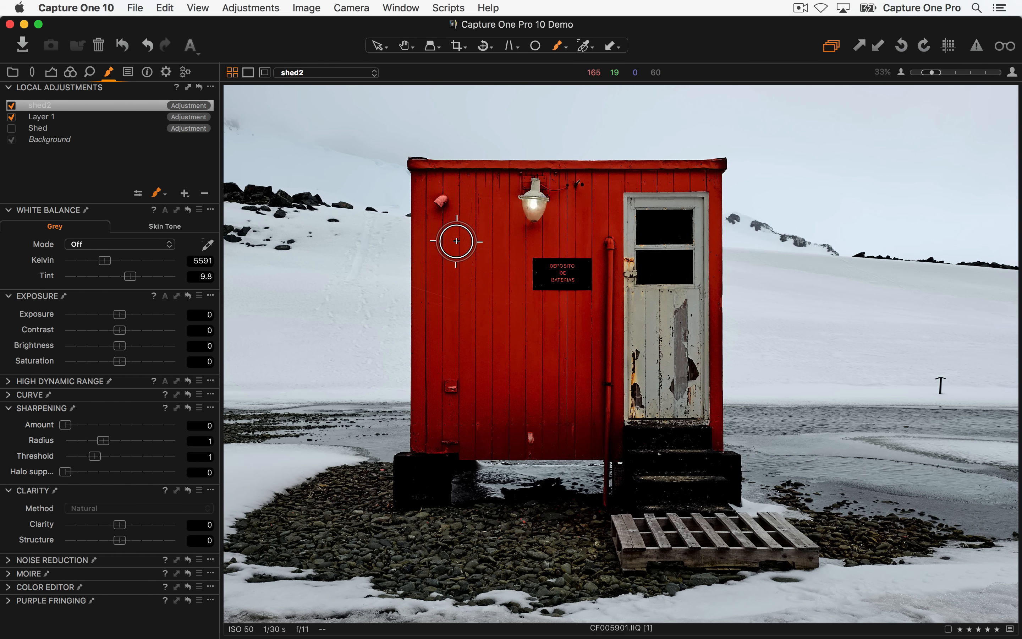
pyautogui.keyDown('shift'); pyautogui.click(707, 181); pyautogui.keyUp('shift')
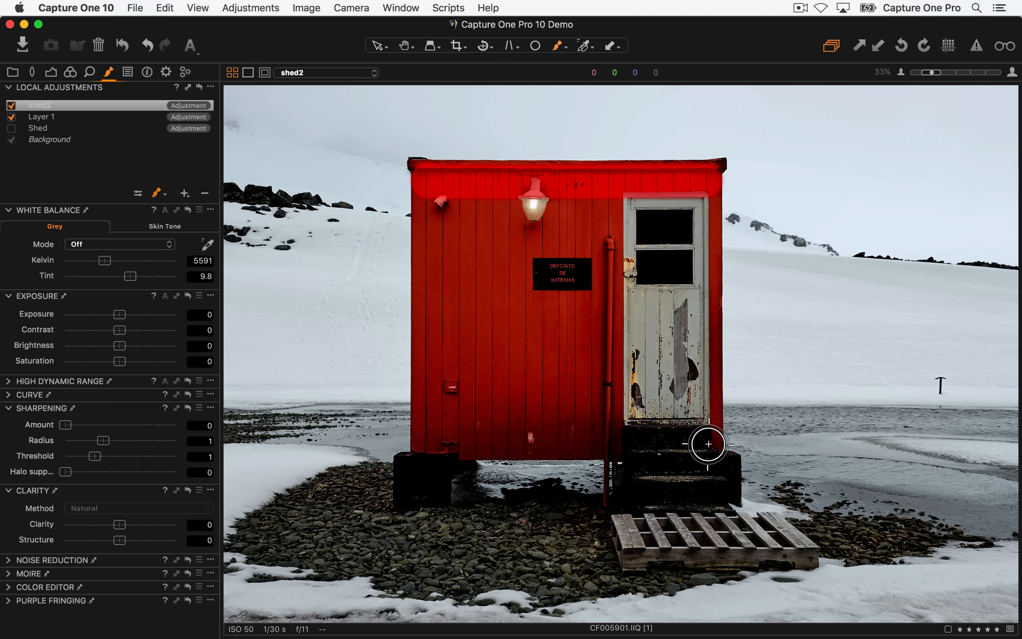
pyautogui.moveTo(705, 444); pyautogui.dragTo(723, 484)
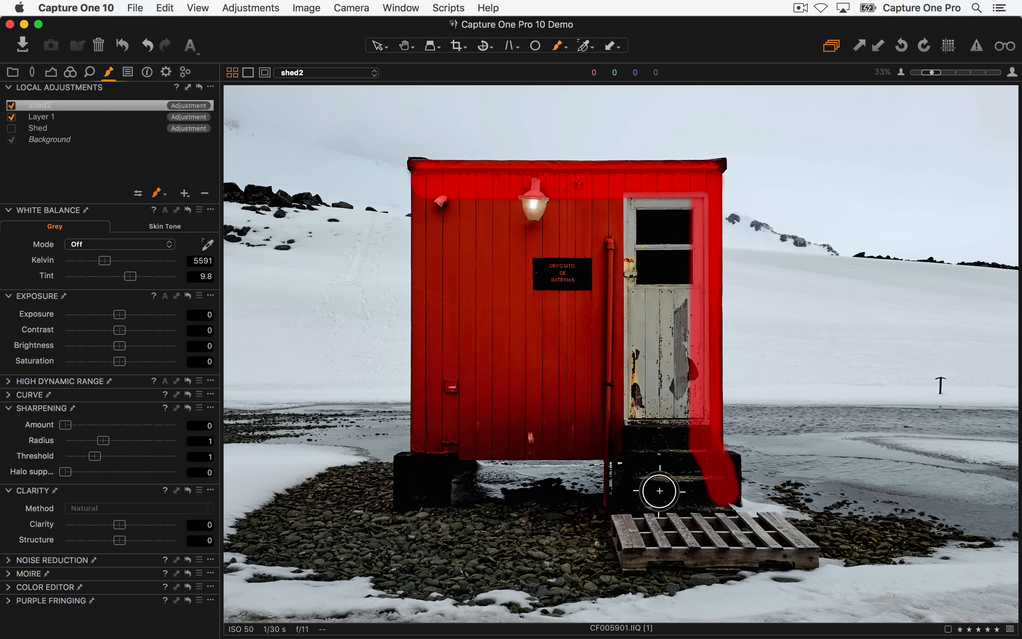
pyautogui.moveTo(639, 492); pyautogui.dragTo(632, 450)
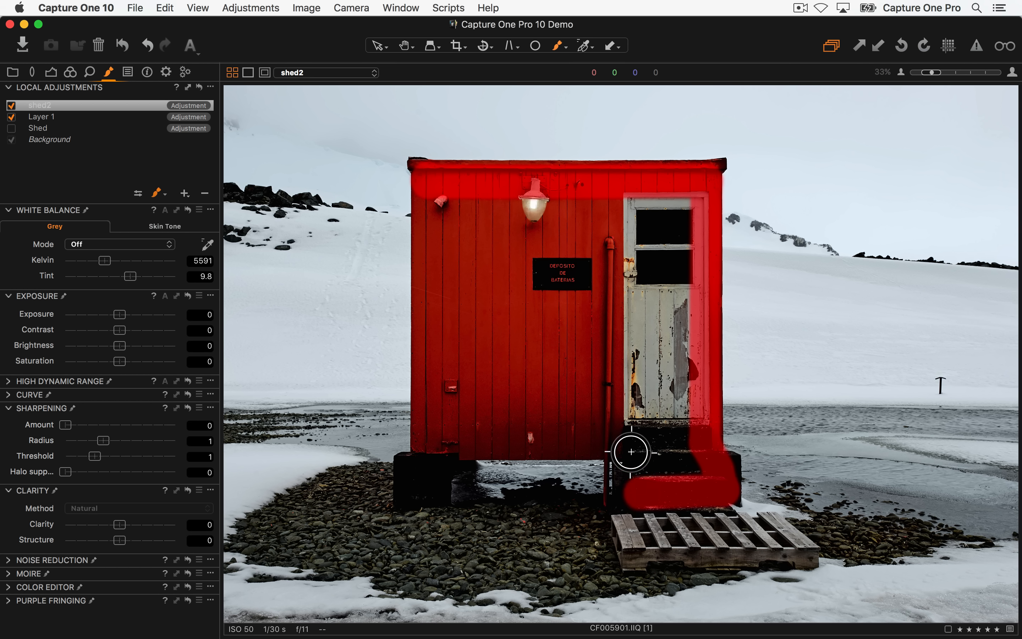
pyautogui.keyDown('shift'); pyautogui.click(433, 443); pyautogui.keyUp('shift')
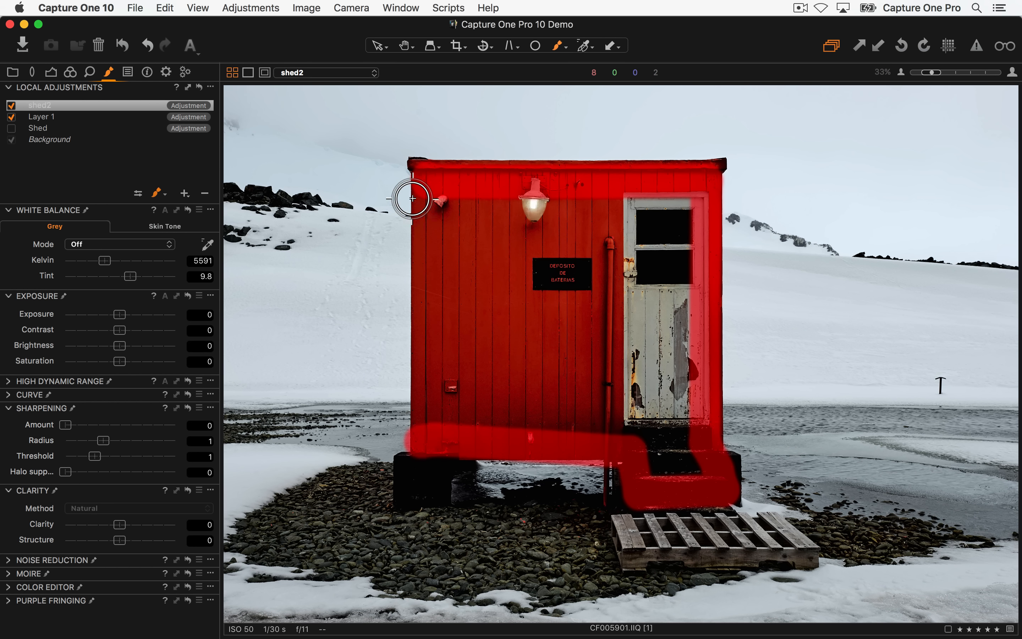
pyautogui.keyDown('shift'); pyautogui.click(422, 184); pyautogui.keyUp('shift')
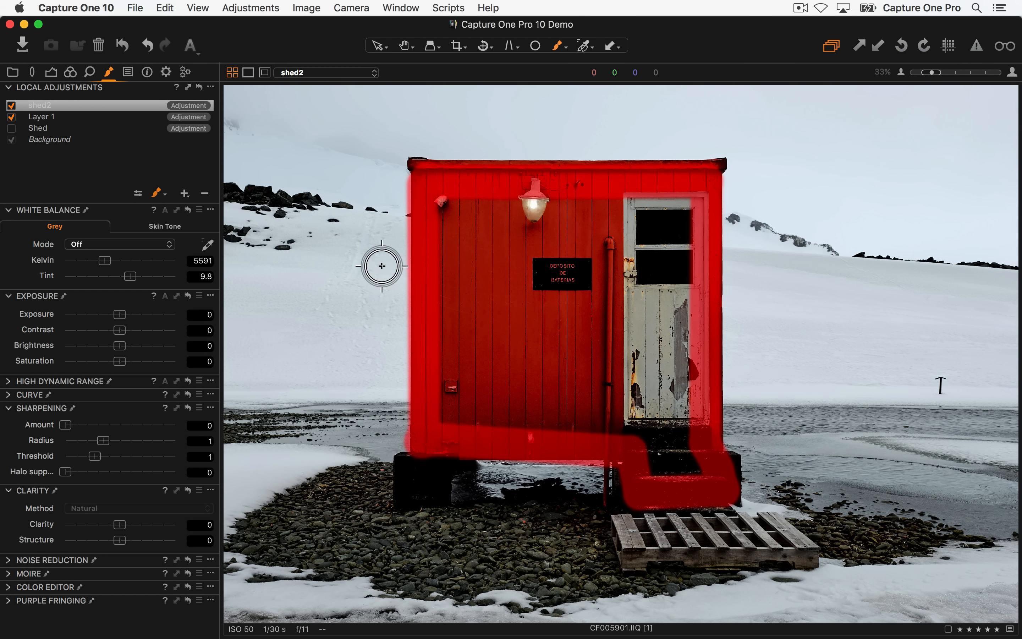
# - Paint connected straight mask strokes from the shed across the mountain, rocks and snow to try point-to-point brushing
pyautogui.press('space')
pyautogui.moveTo(383, 267)
pyautogui.mouseDown()
pyautogui.moveTo(531, 310)
pyautogui.moveTo(754, 349)
pyautogui.mouseUp()
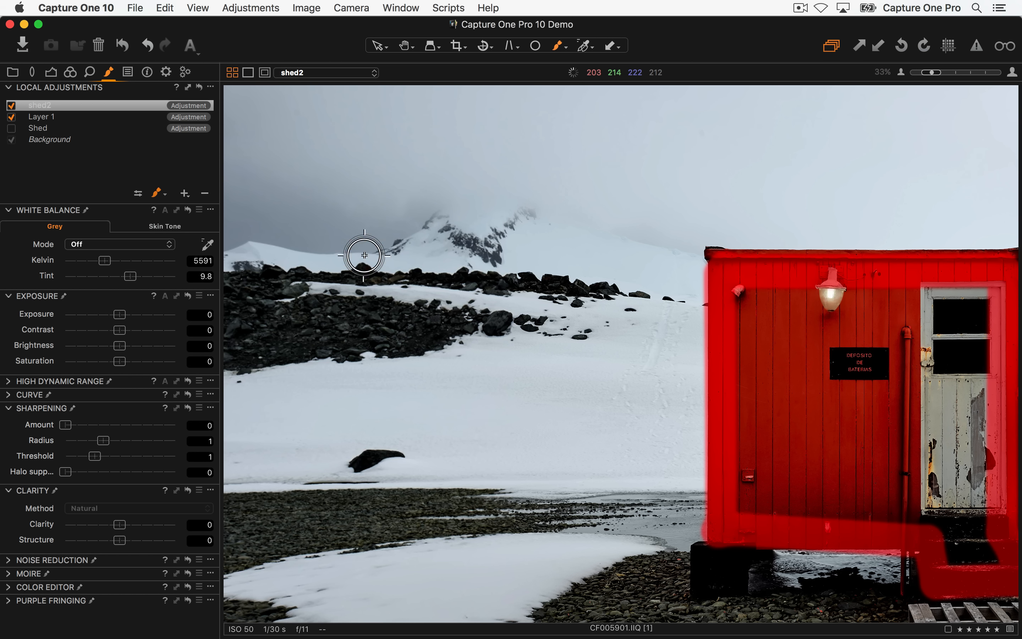
pyautogui.keyDown('shift'); pyautogui.click(369, 200); pyautogui.keyUp('shift')
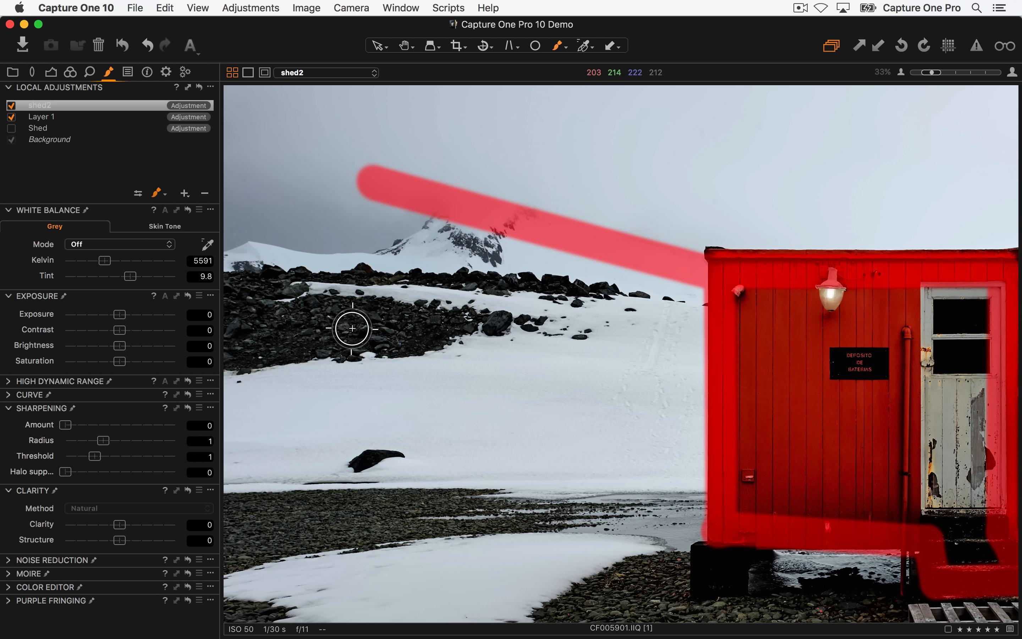
pyautogui.keyDown('shift'); pyautogui.click(348, 338); pyautogui.keyUp('shift')
pyautogui.keyDown('shift'); pyautogui.click(548, 460); pyautogui.keyUp('shift')
pyautogui.keyDown('shift'); pyautogui.click(634, 336); pyautogui.keyUp('shift')
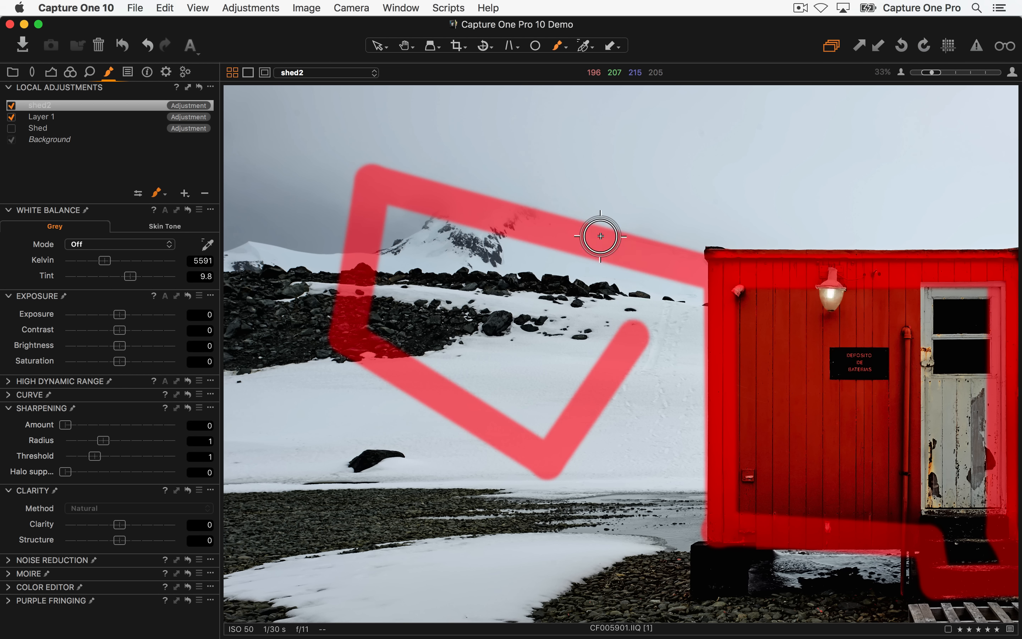
pyautogui.scroll(2, 569, 213)
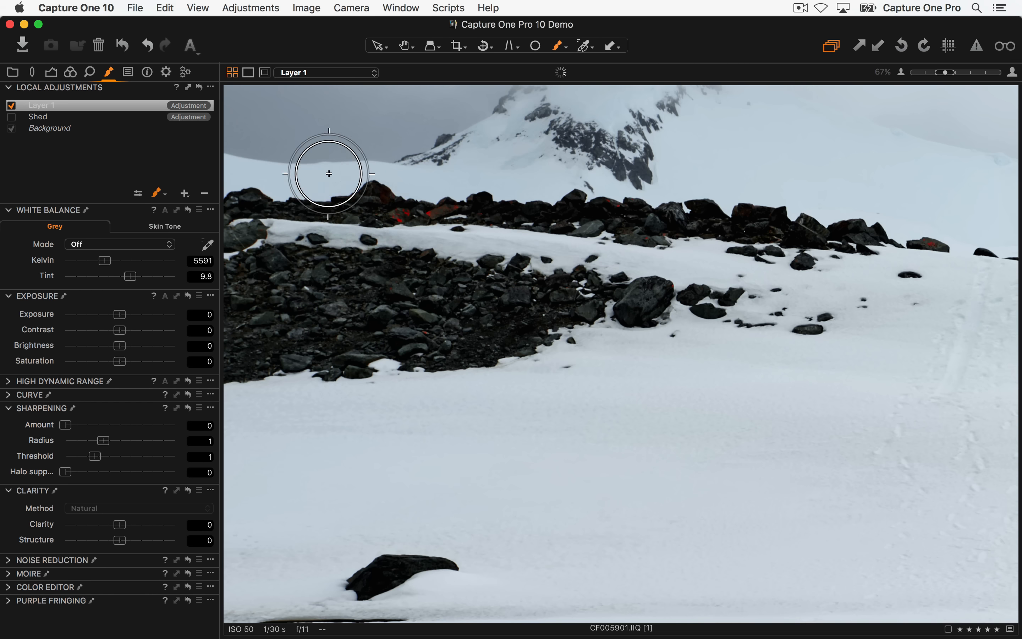
# - Return to the Dodge & Burn album thumbnails and open the third variant of Italy2015_27-06-15_0593.ARW fitted to the view
pyautogui.click(14, 73)
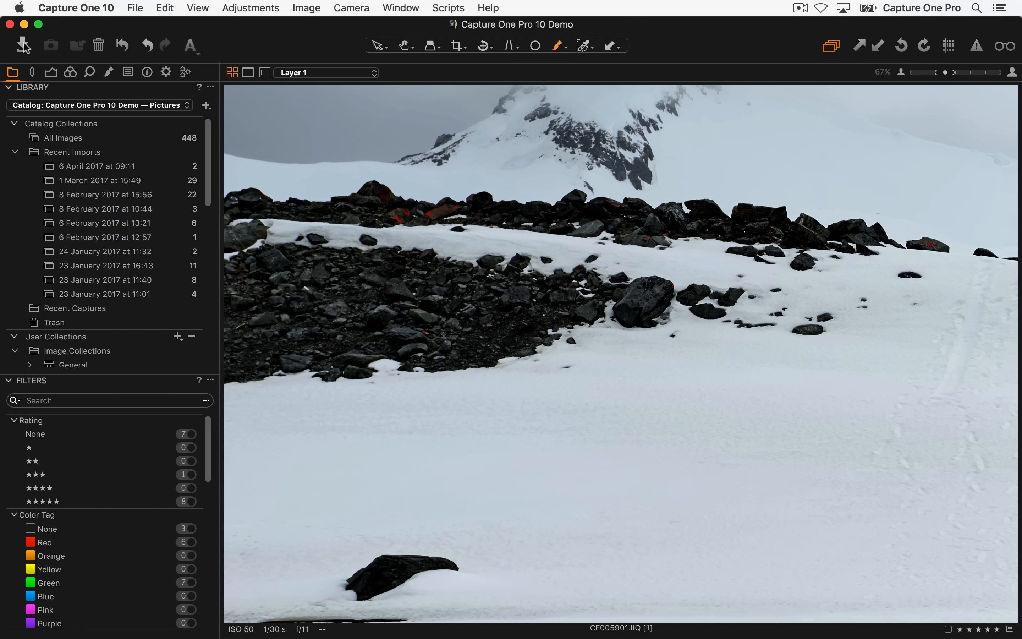
pyautogui.scroll(-6, 108, 252)
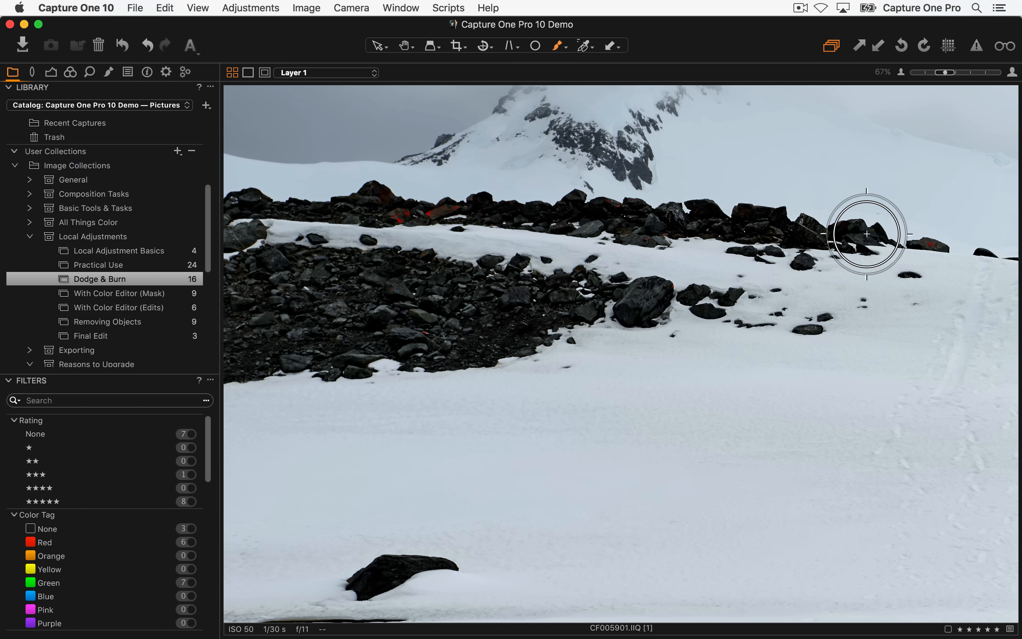
pyautogui.press('alt+super+v')
pyautogui.scroll(5, 541, 252)
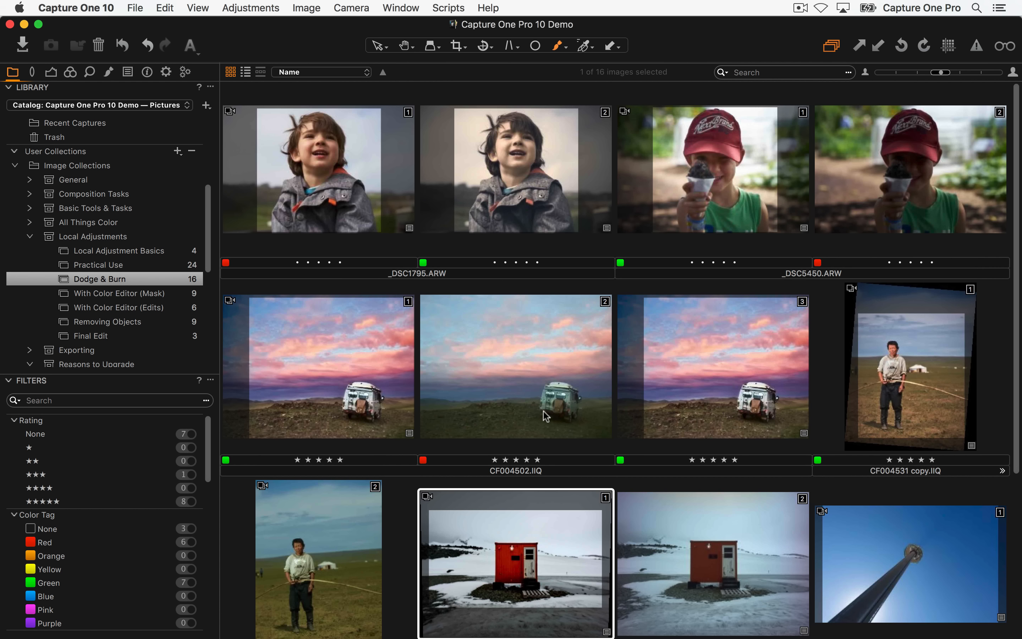
pyautogui.scroll(-5, 543, 415)
pyautogui.doubleClick(938, 552)
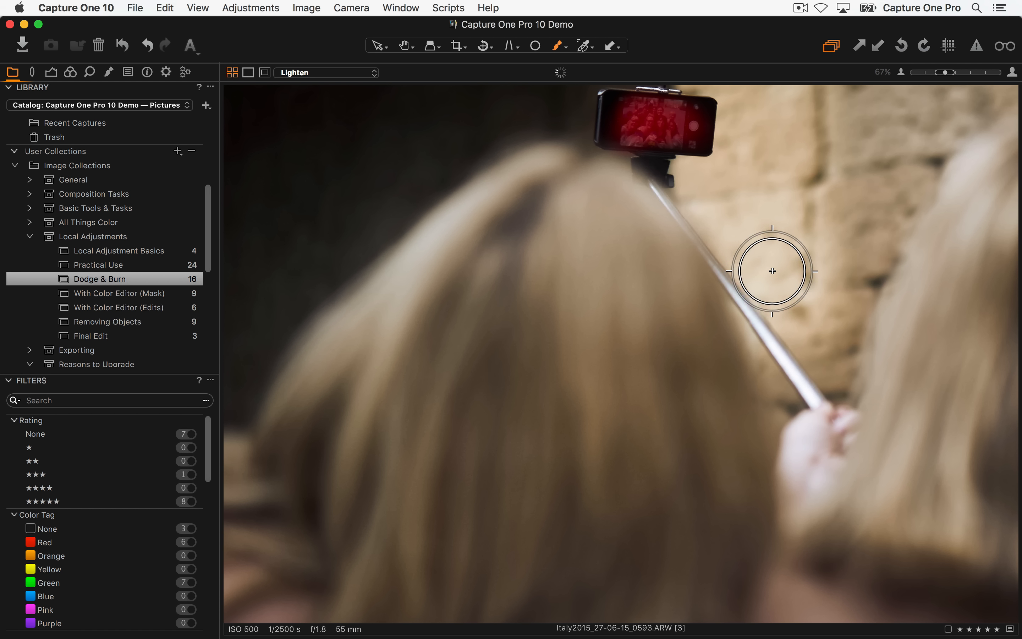
pyautogui.press('h')
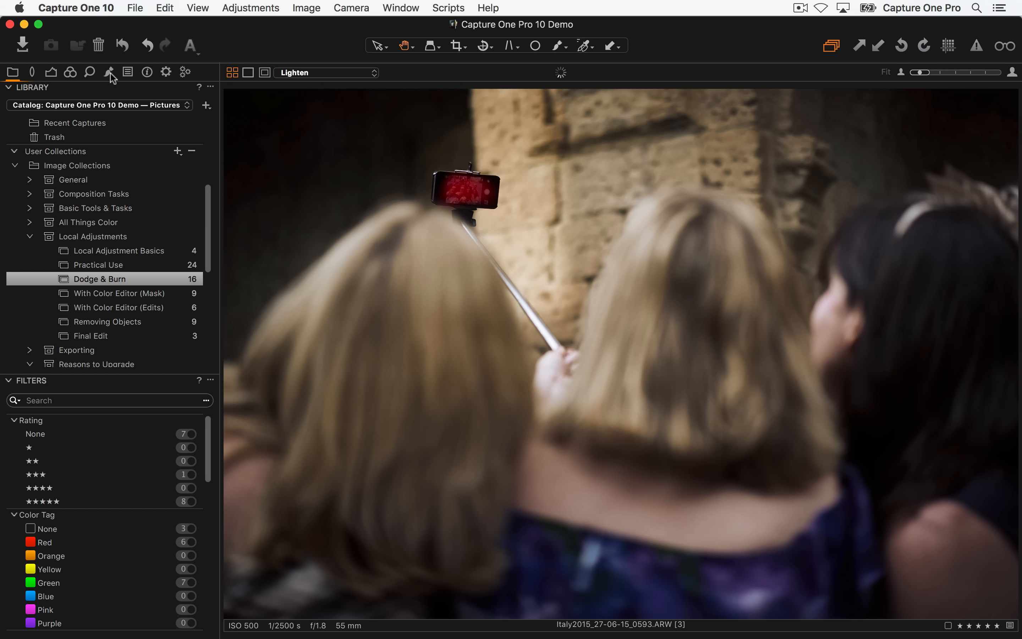
# - Reset the local adjustments to remove the Lighten and Darken layers, and activate the mask brush
pyautogui.click(110, 73)
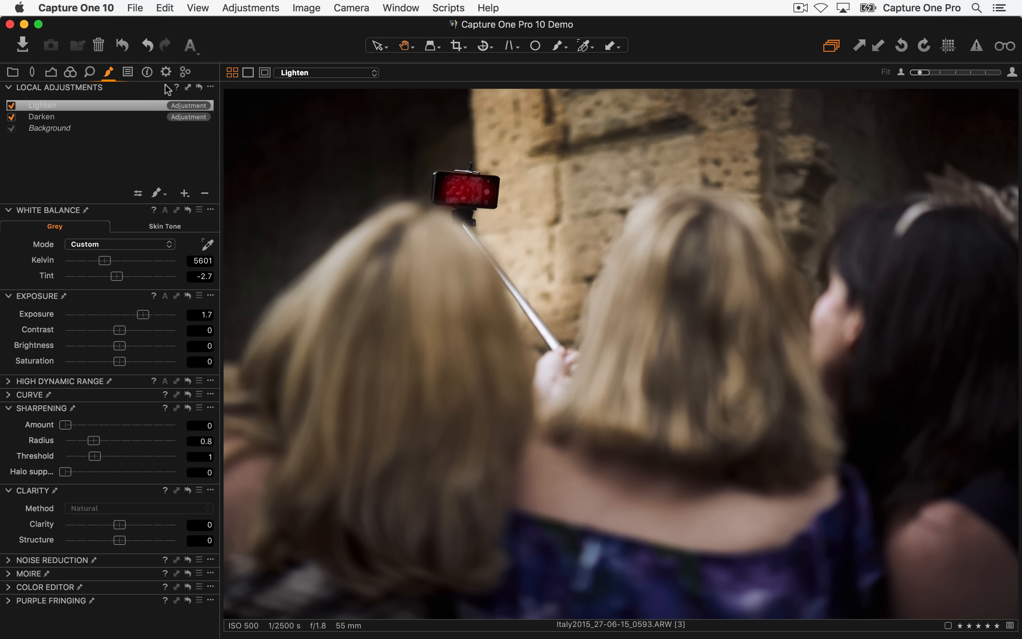
pyautogui.click(200, 87)
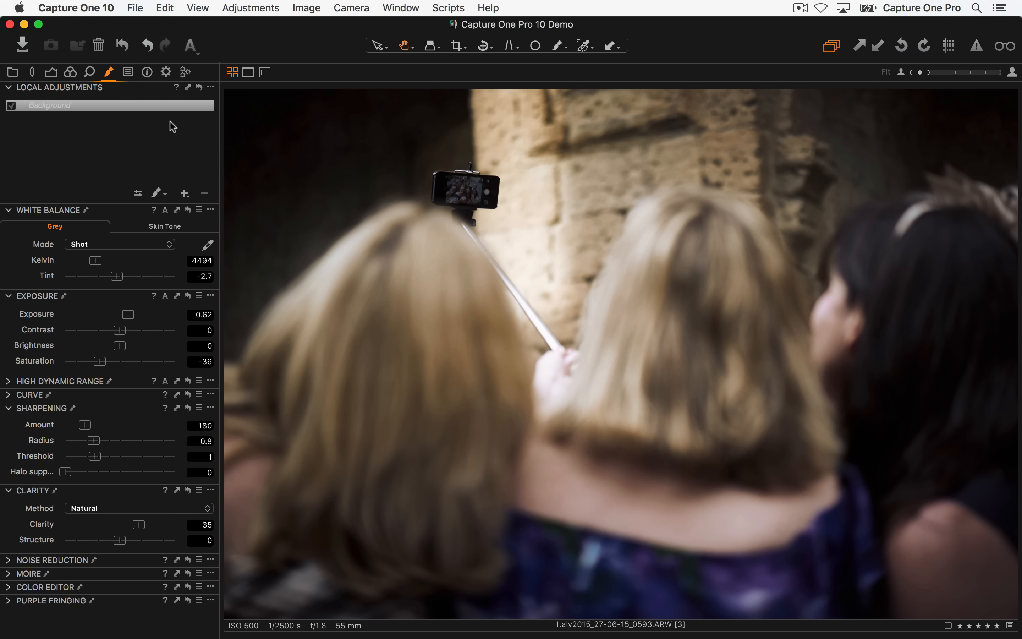
pyautogui.press('b')
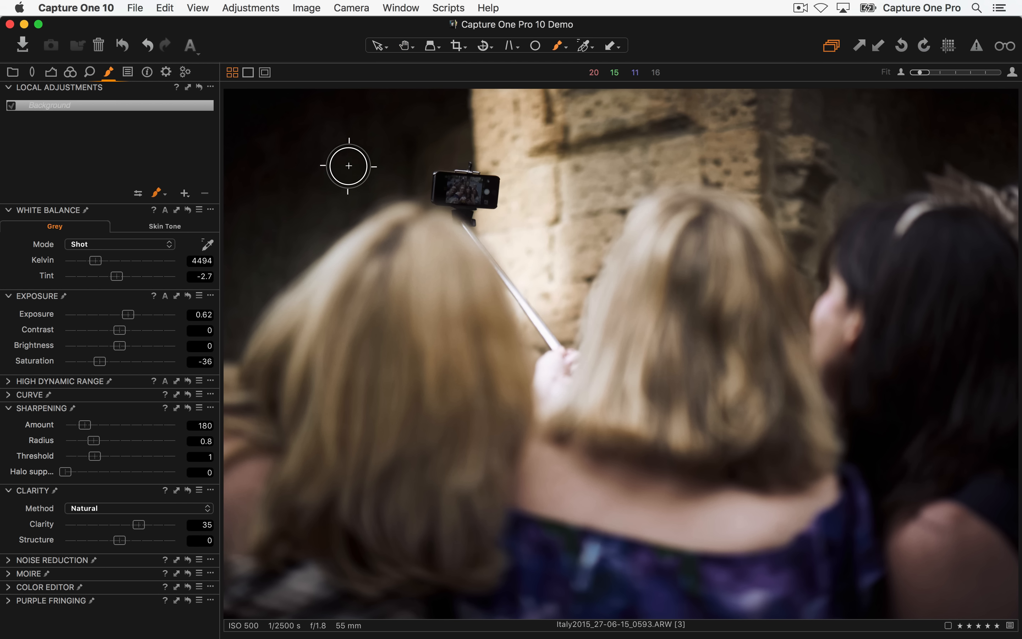
pyautogui.rightClick(374, 180)
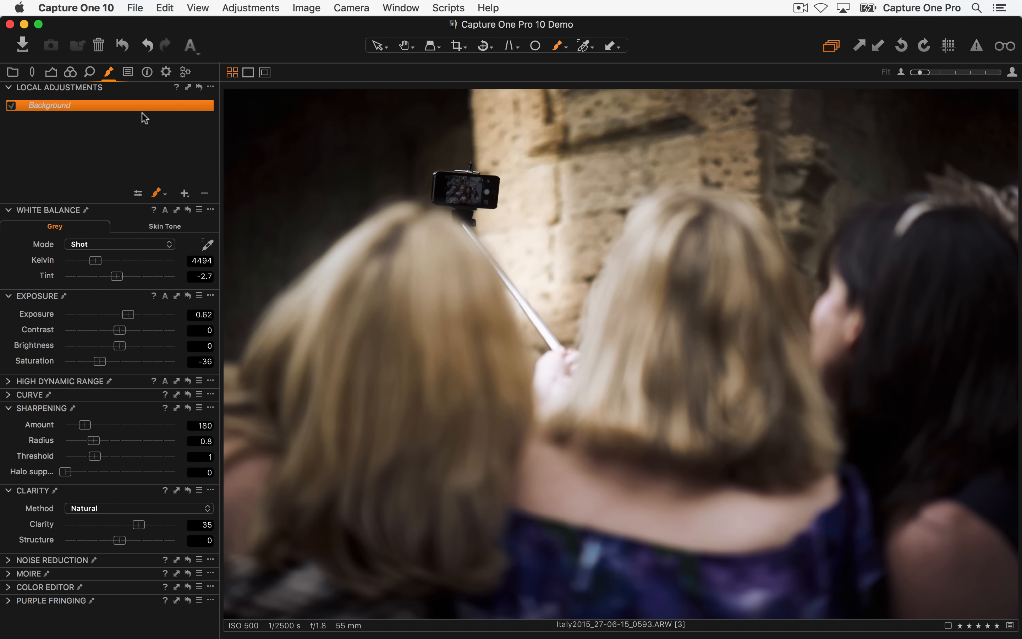
# - Add a new local adjustment layer, undo the stray mask spot and name the layer Darken
pyautogui.click(186, 195)
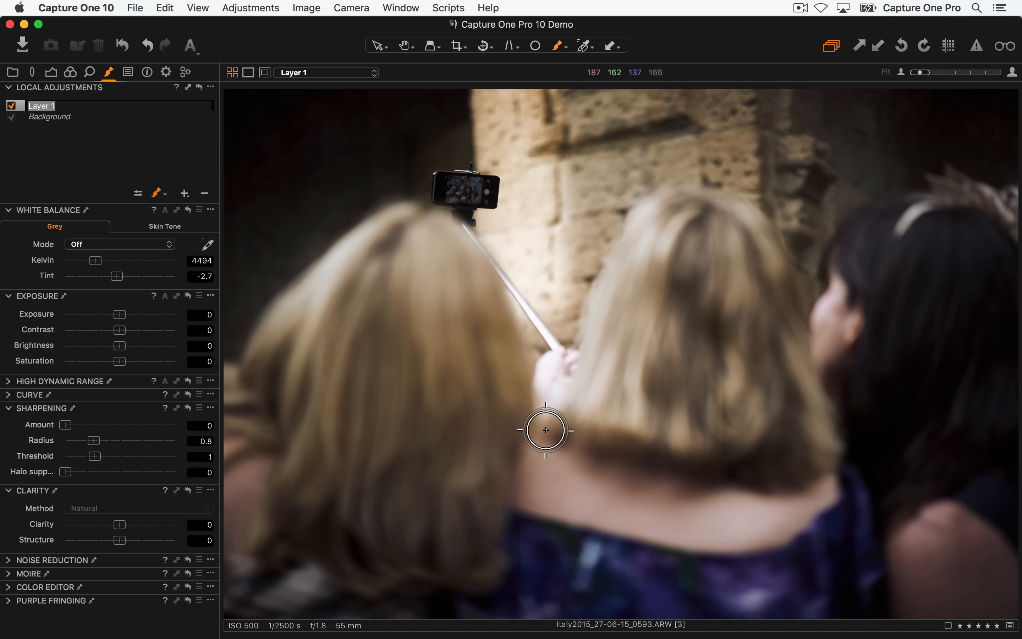
pyautogui.write('d')
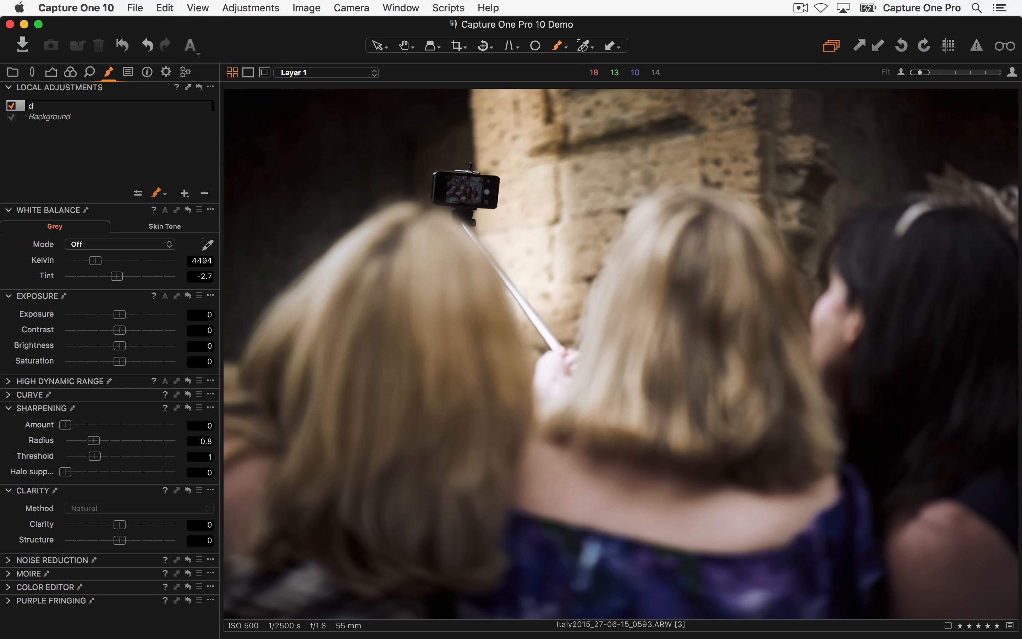
pyautogui.write('ark')
pyautogui.press('Return')
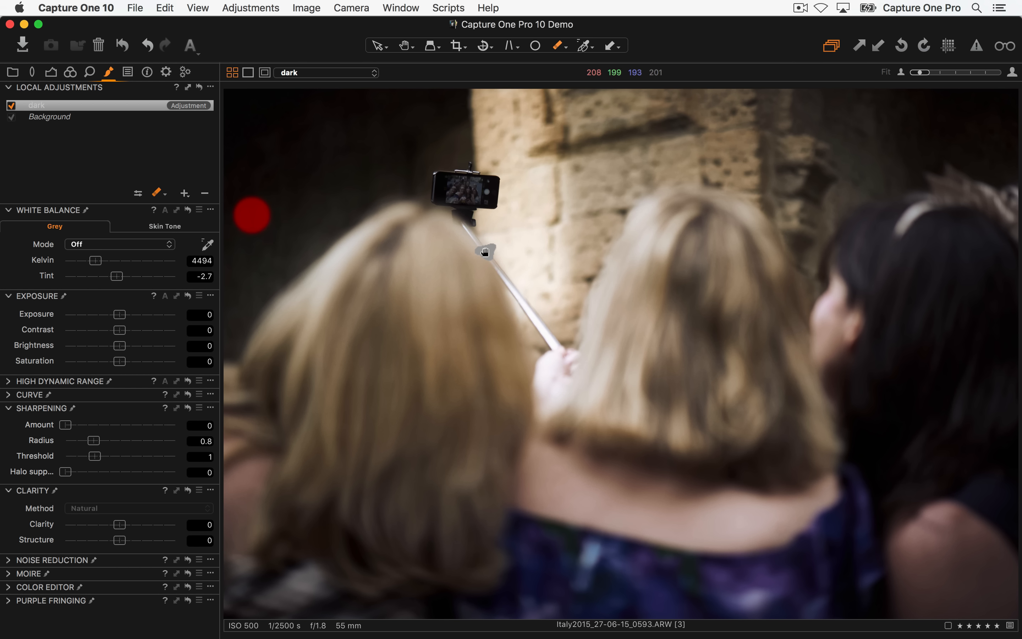
pyautogui.press('super+z')
pyautogui.doubleClick(60, 105)
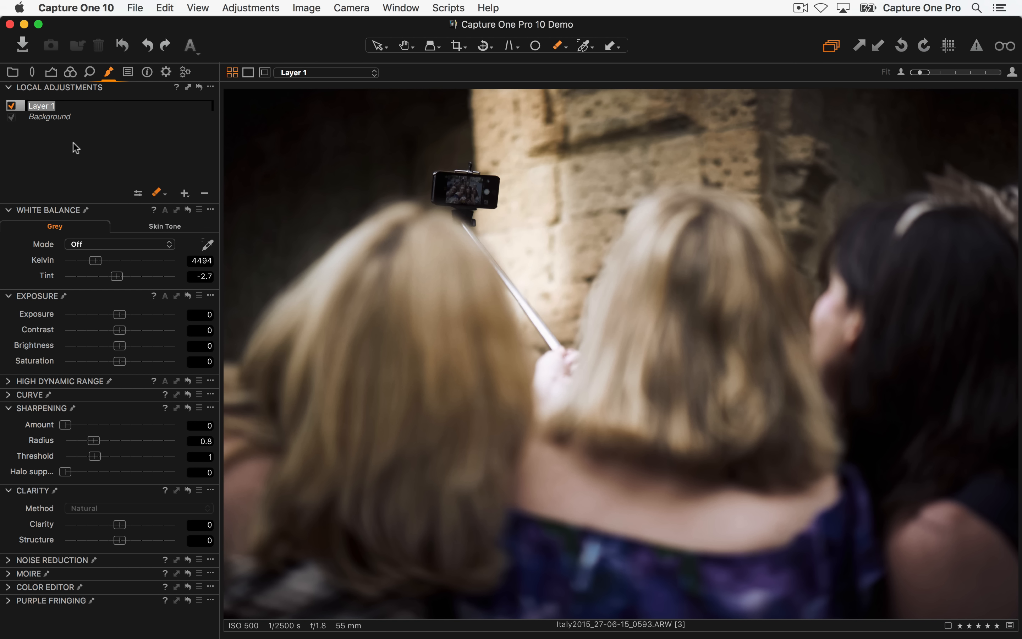
pyautogui.write('Darken')
pyautogui.press('Return')
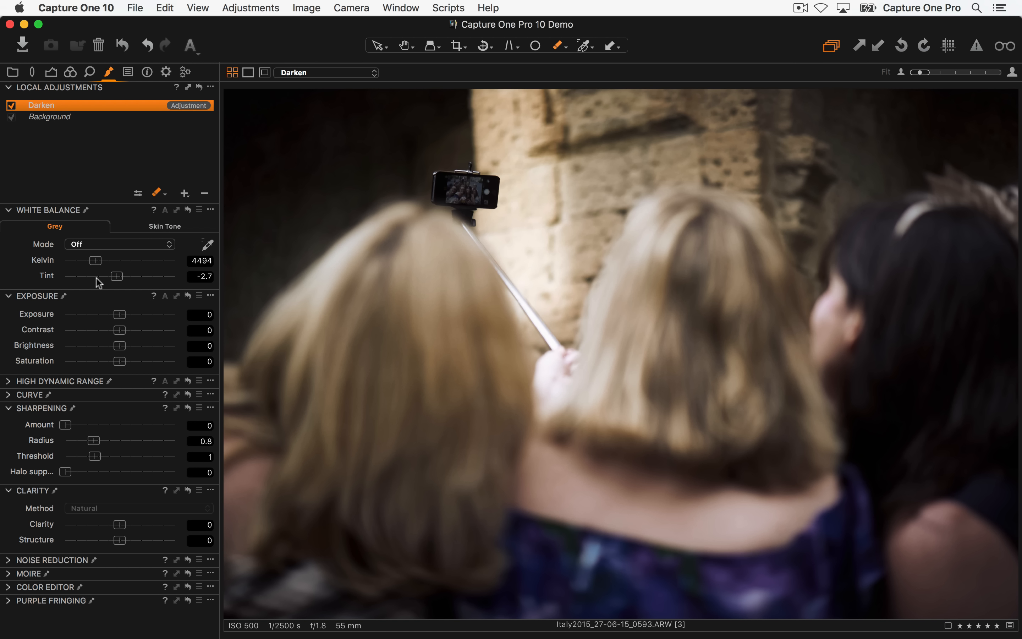
# - Expand the Curve tool for the Darken layer and switch it to the Luma channel
pyautogui.moveTo(112, 313)
pyautogui.mouseDown()
pyautogui.moveTo(92, 320)
pyautogui.moveTo(122, 320)
pyautogui.mouseUp()
pyautogui.click(8, 409)
pyautogui.click(8, 395)
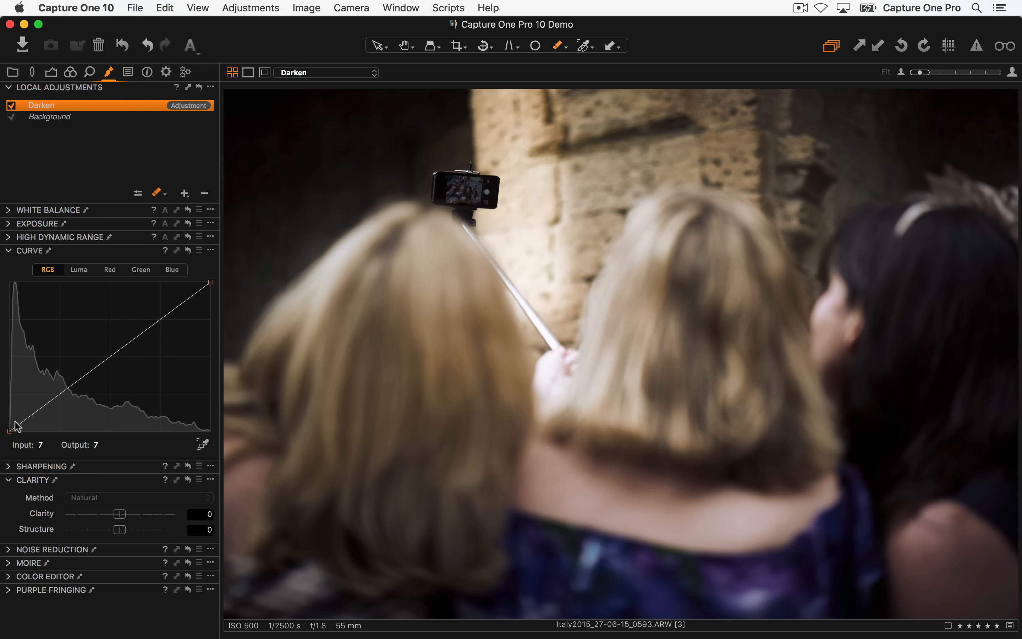
pyautogui.click(78, 269)
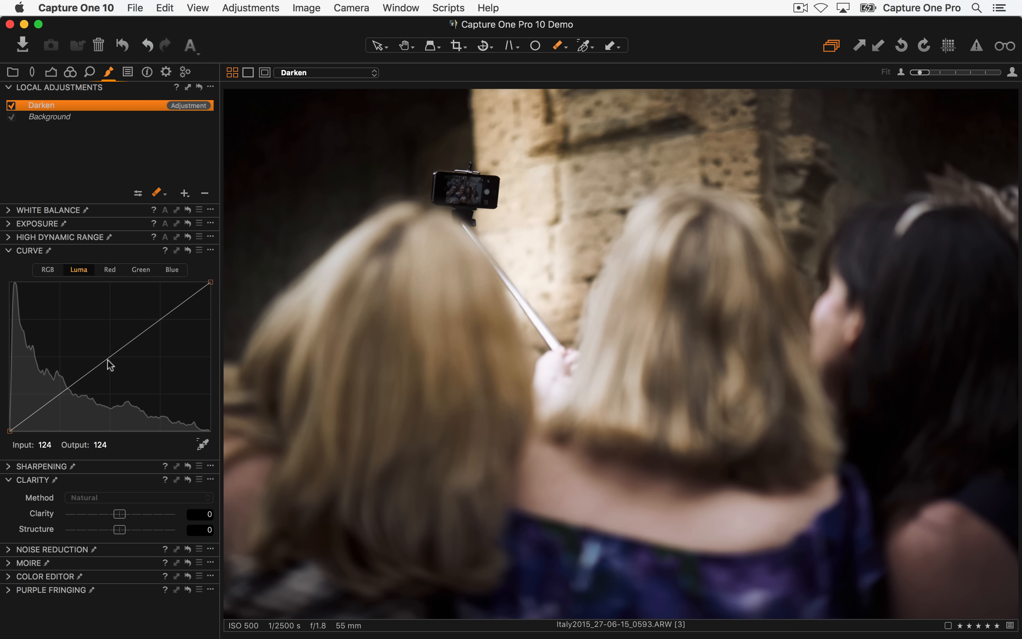
pyautogui.moveTo(109, 364)
pyautogui.mouseDown()
pyautogui.moveTo(100, 348)
pyautogui.moveTo(116, 367)
pyautogui.mouseUp()
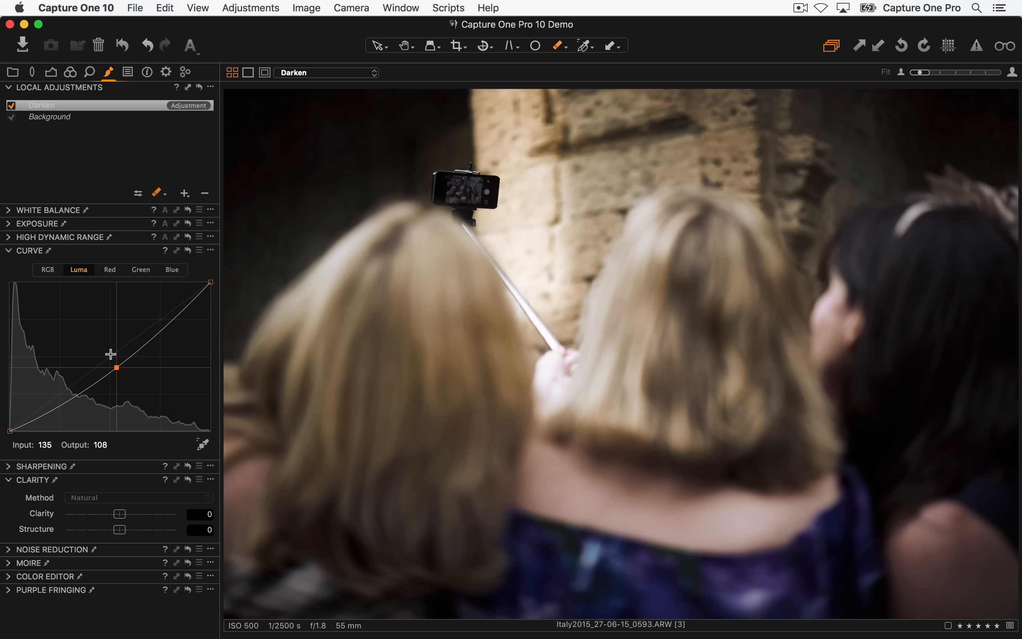
pyautogui.moveTo(111, 354); pyautogui.dragTo(106, 347)
pyautogui.click(188, 250)
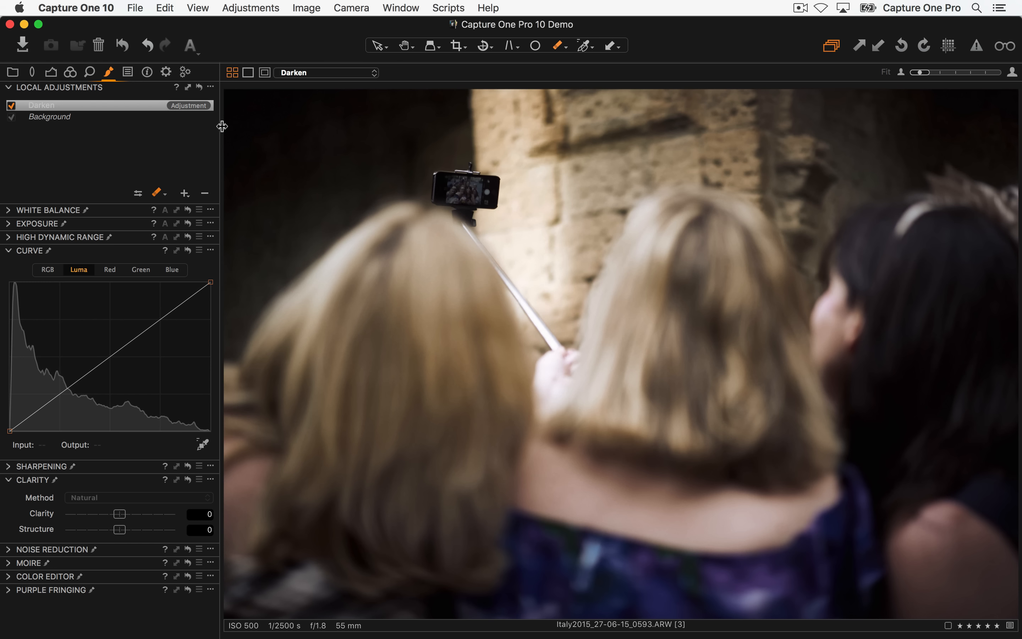
# - Invert the empty Darken mask to cover the whole image, and lower the Luma curve's midpoint to about input 131, output 112
pyautogui.click(210, 87)
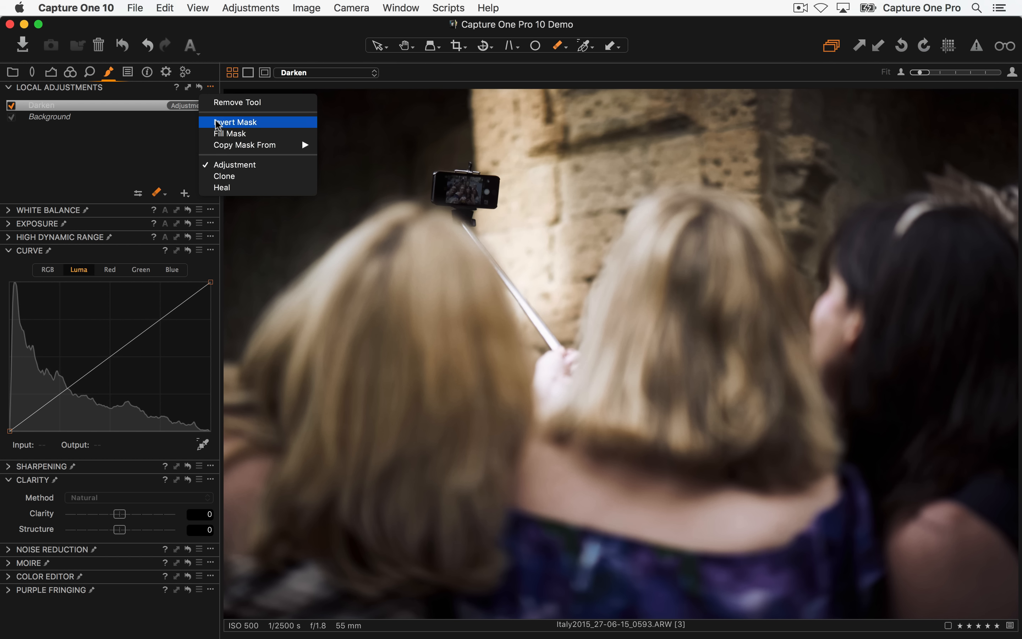
pyautogui.click(229, 122)
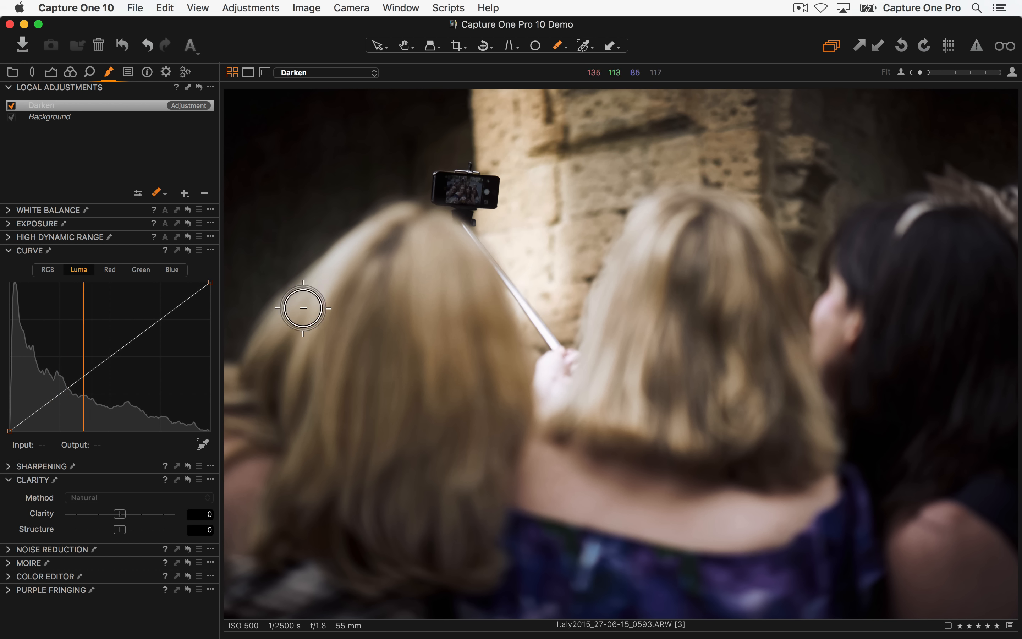
pyautogui.moveTo(106, 362); pyautogui.dragTo(113, 365)
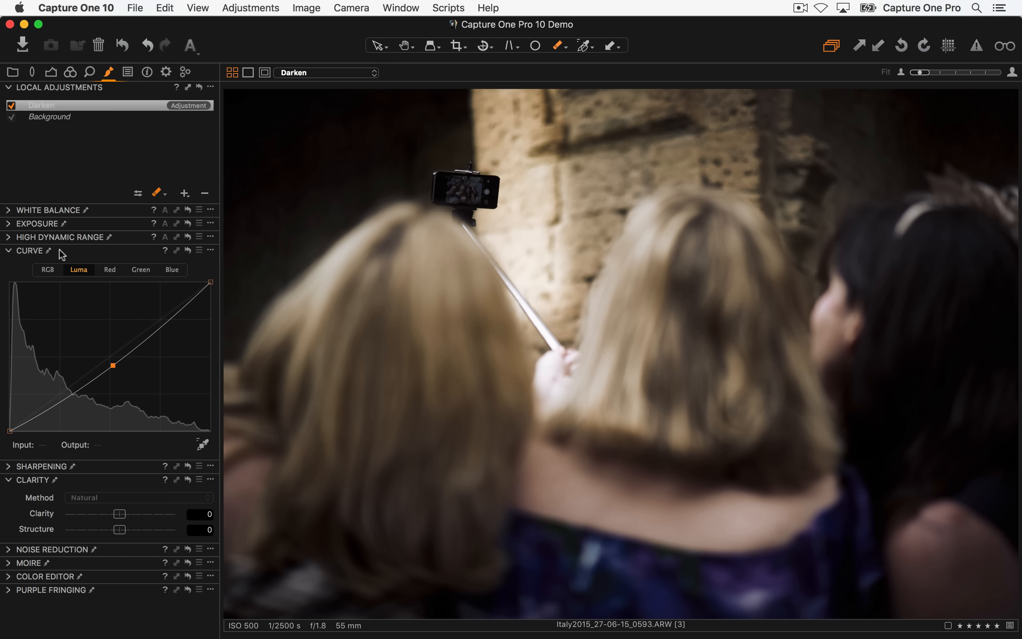
# - Set the Darken layer's High Dynamic Range Highlight to 35 and pull the Luma curve's midpoint slightly further down
pyautogui.click(8, 237)
pyautogui.moveTo(65, 256); pyautogui.dragTo(100, 259)
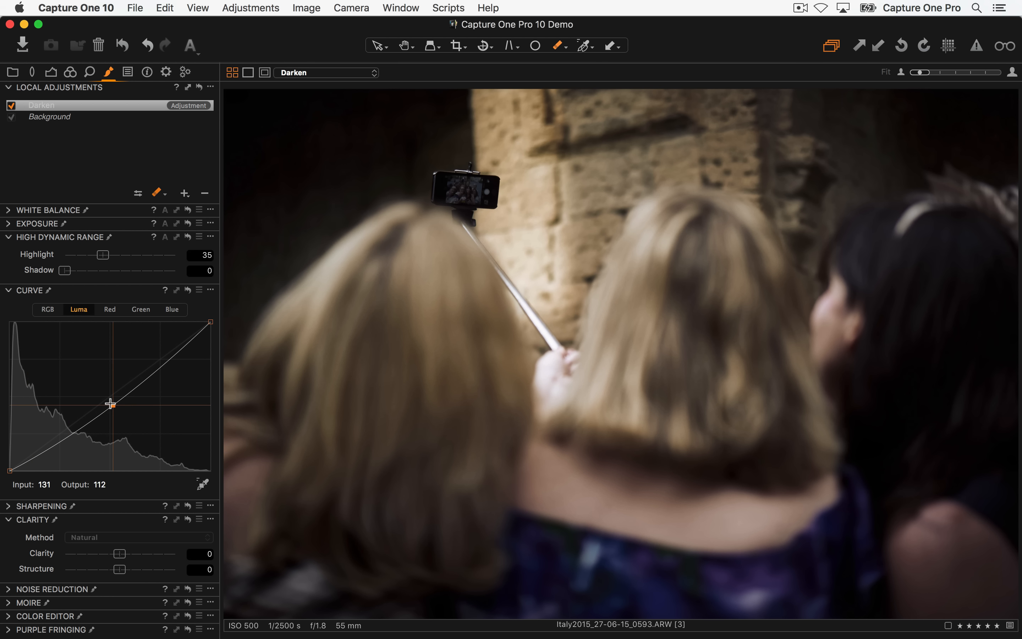
pyautogui.moveTo(111, 406); pyautogui.dragTo(112, 408)
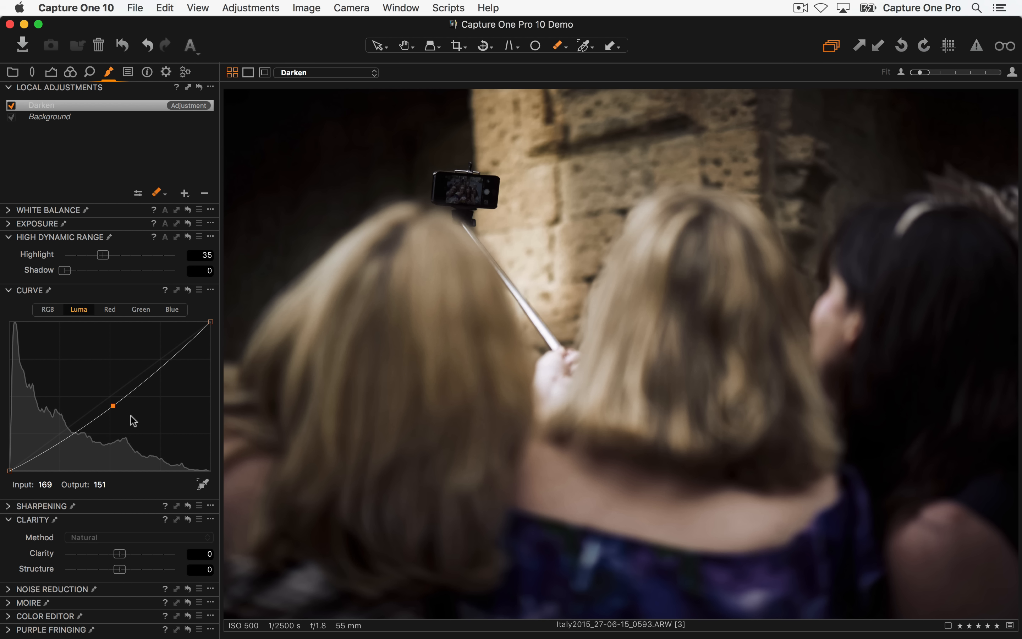
pyautogui.moveTo(112, 405); pyautogui.dragTo(113, 410)
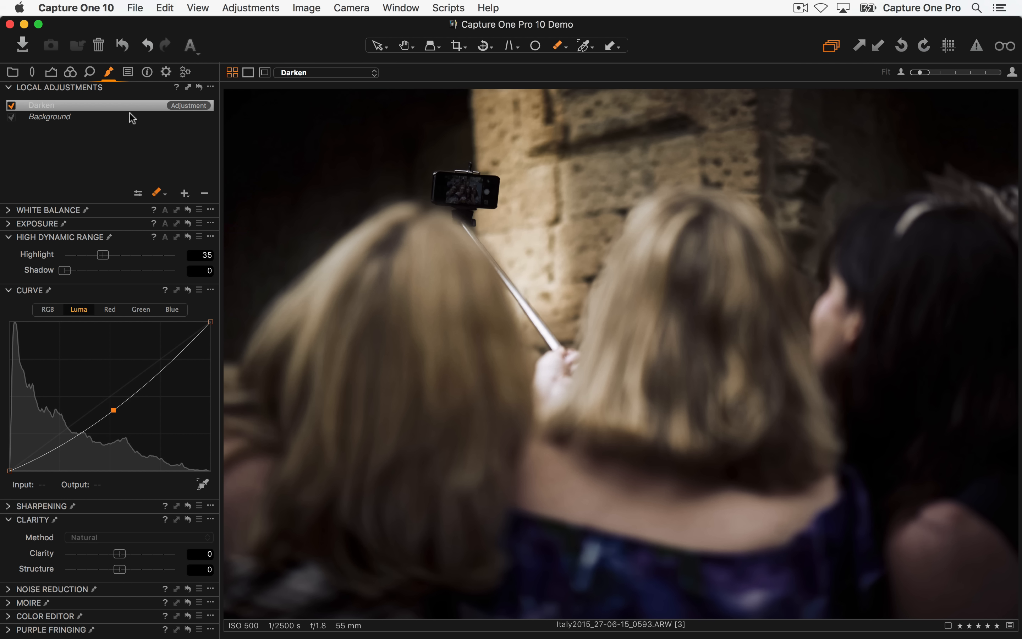
# - Invert the Darken layer's mask again to empty it, and set the mask brush to a larger, softer tip
pyautogui.click(210, 87)
pyautogui.click(219, 123)
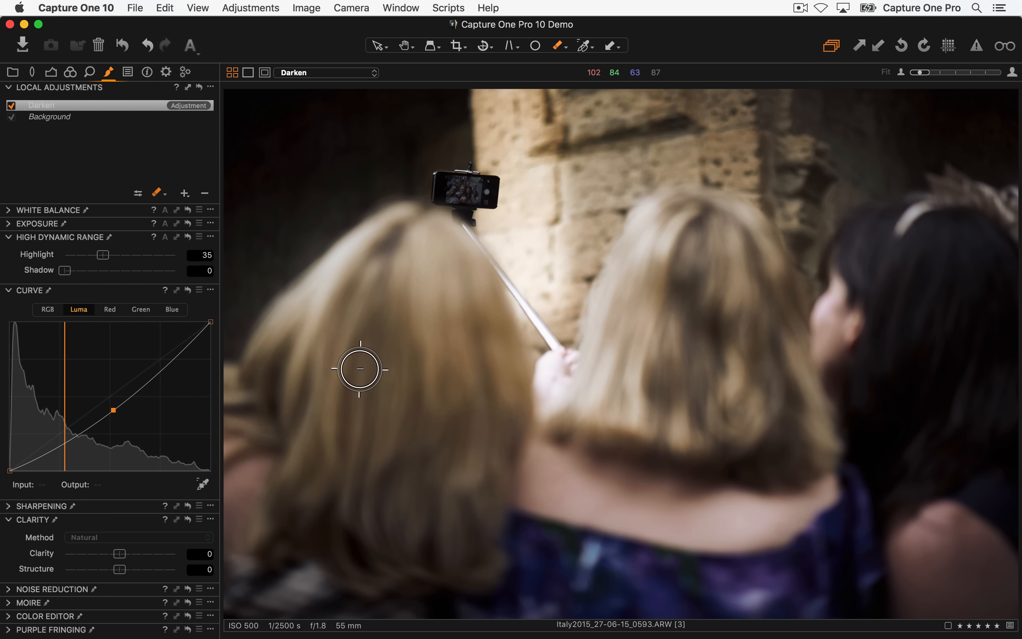
pyautogui.rightClick(338, 326)
pyautogui.moveTo(338, 327)
pyautogui.mouseDown()
pyautogui.moveTo(352, 342)
pyautogui.moveTo(333, 342)
pyautogui.mouseUp()
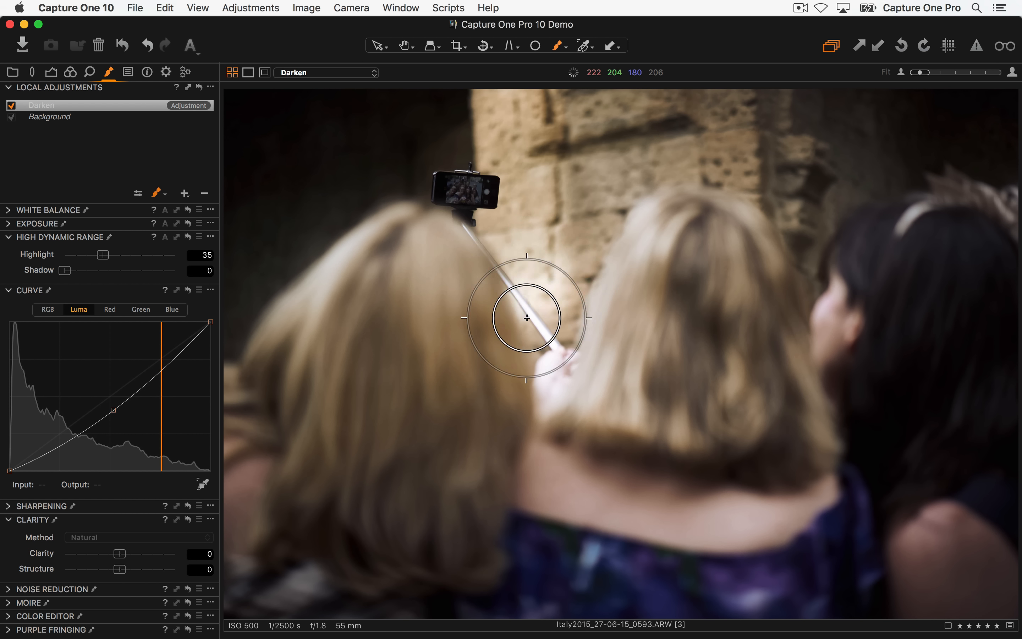
# - Try painting the Darken mask across the blonde women's hair, and undo the brush stroke
pyautogui.moveTo(611, 306)
pyautogui.mouseDown()
pyautogui.moveTo(550, 286)
pyautogui.moveTo(462, 104)
pyautogui.moveTo(436, 419)
pyautogui.mouseUp()
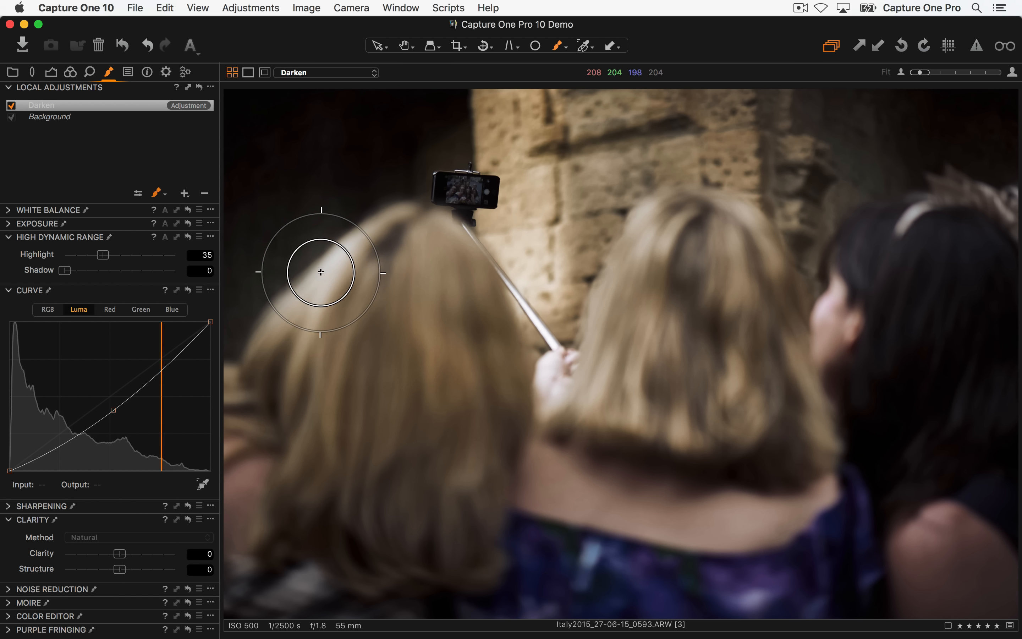
pyautogui.press('super+z')
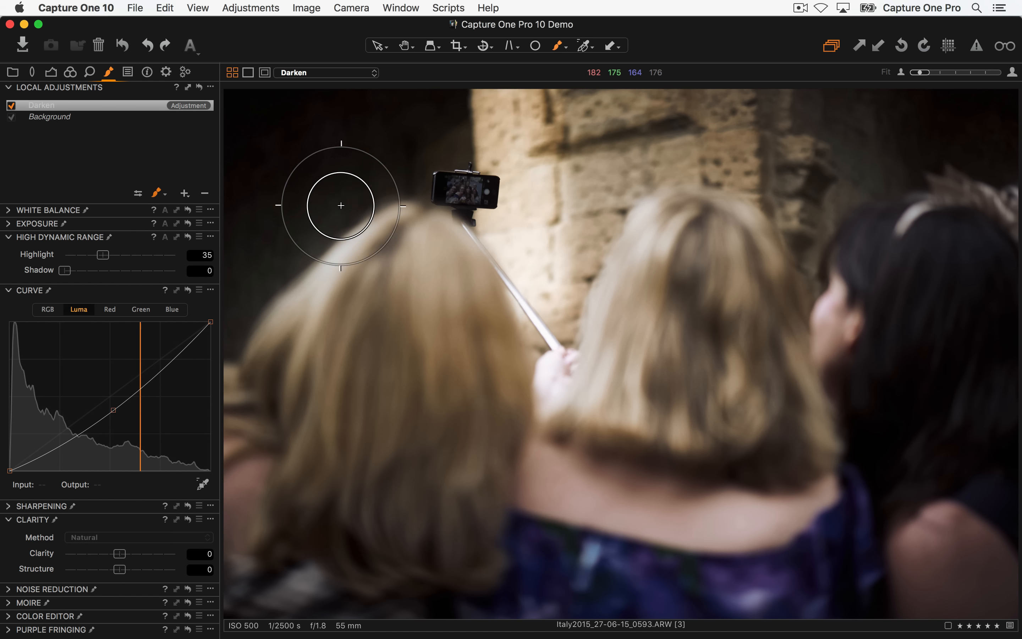
pyautogui.click(161, 7)
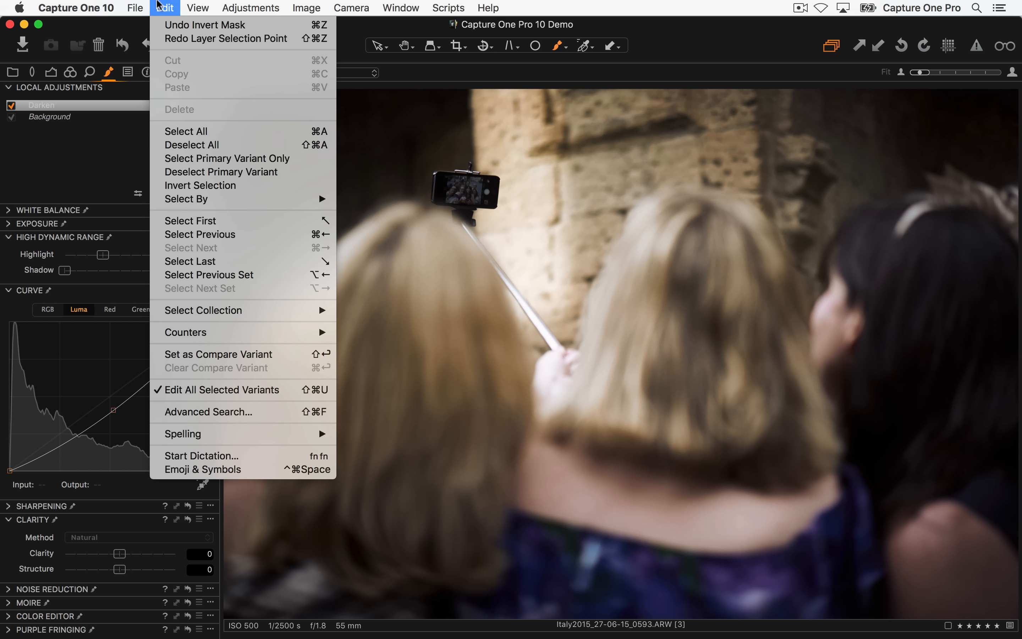
pyautogui.click(172, 6)
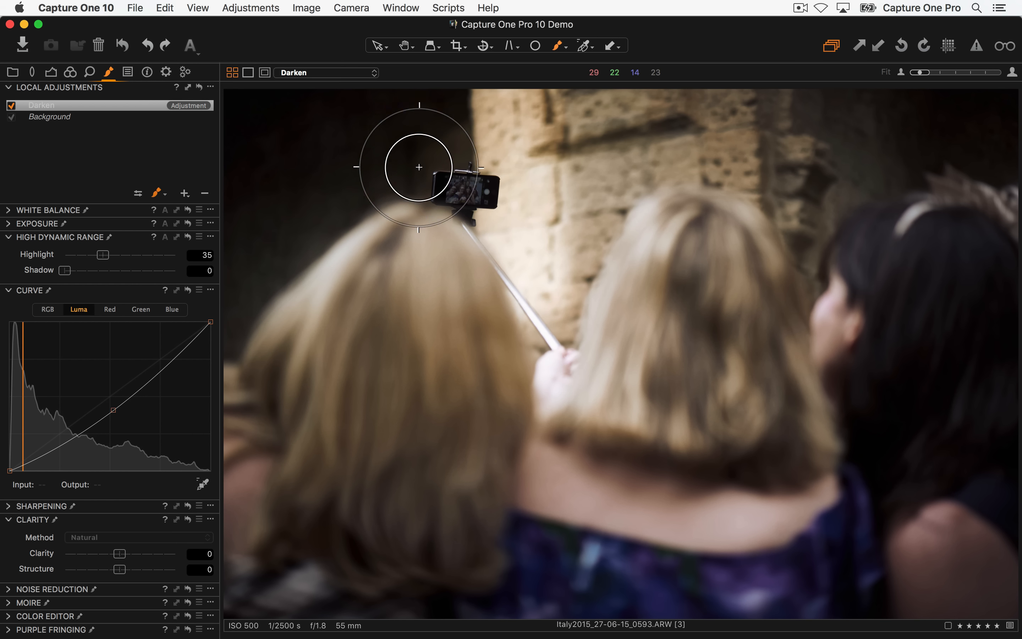
# - Set the mask brush to 73 opacity and 12 flow
pyautogui.rightClick(374, 322)
pyautogui.moveTo(444, 371); pyautogui.dragTo(344, 369)
pyautogui.moveTo(440, 355)
pyautogui.mouseDown()
pyautogui.moveTo(393, 354)
pyautogui.moveTo(410, 354)
pyautogui.mouseUp()
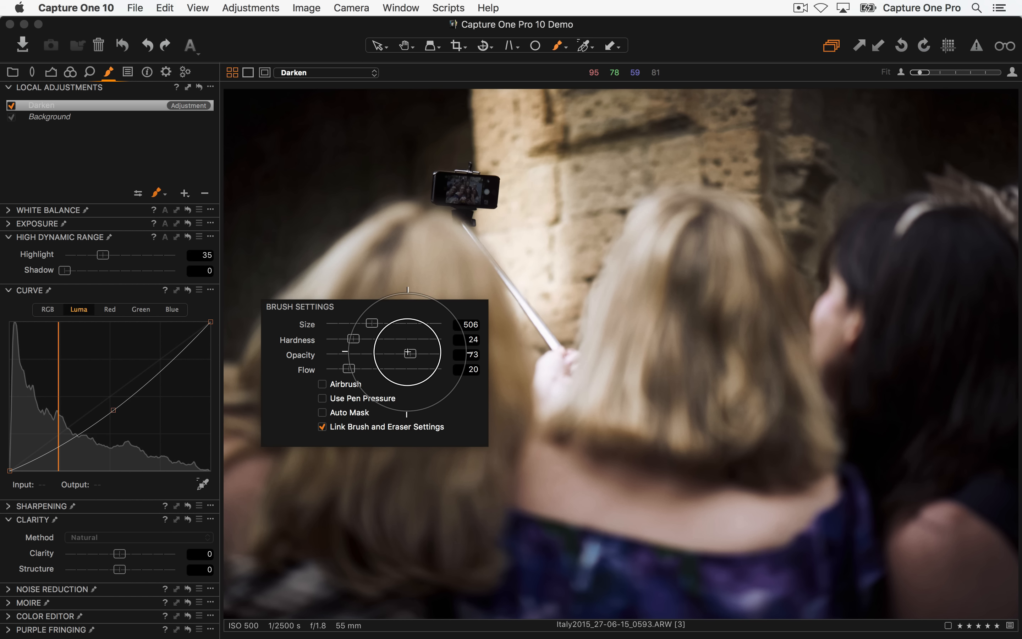
pyautogui.moveTo(349, 368); pyautogui.dragTo(335, 370)
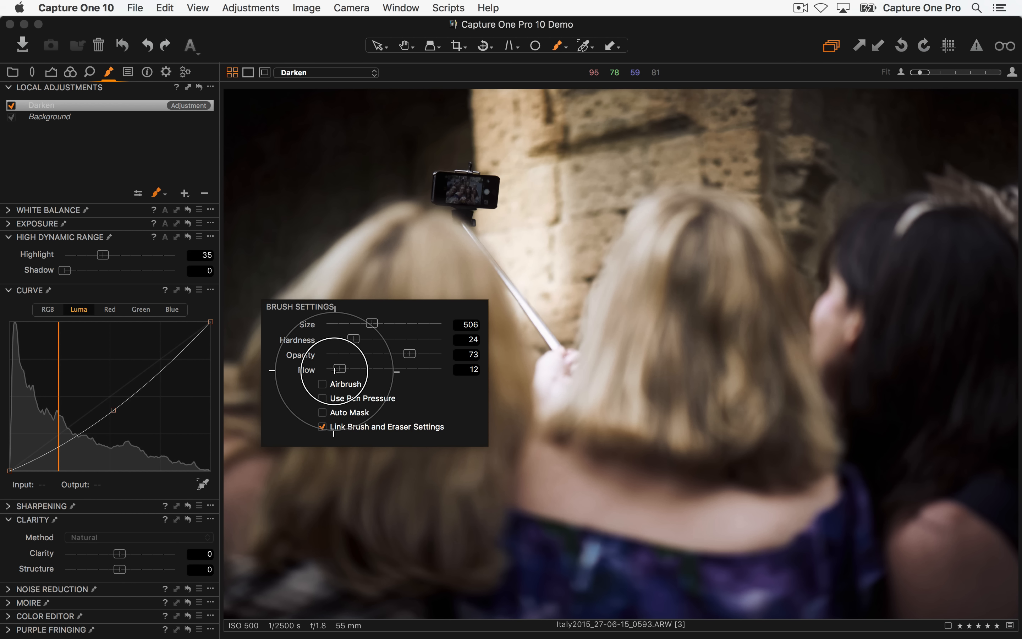
# - Enlarge the brush, paint the Darken mask over the bright stone wall, hand and nearby hair, and check the mask overlay
pyautogui.rightClick(592, 193)
pyautogui.moveTo(592, 190); pyautogui.dragTo(565, 206)
pyautogui.moveTo(496, 140)
pyautogui.mouseDown()
pyautogui.moveTo(534, 262)
pyautogui.moveTo(542, 374)
pyautogui.mouseUp()
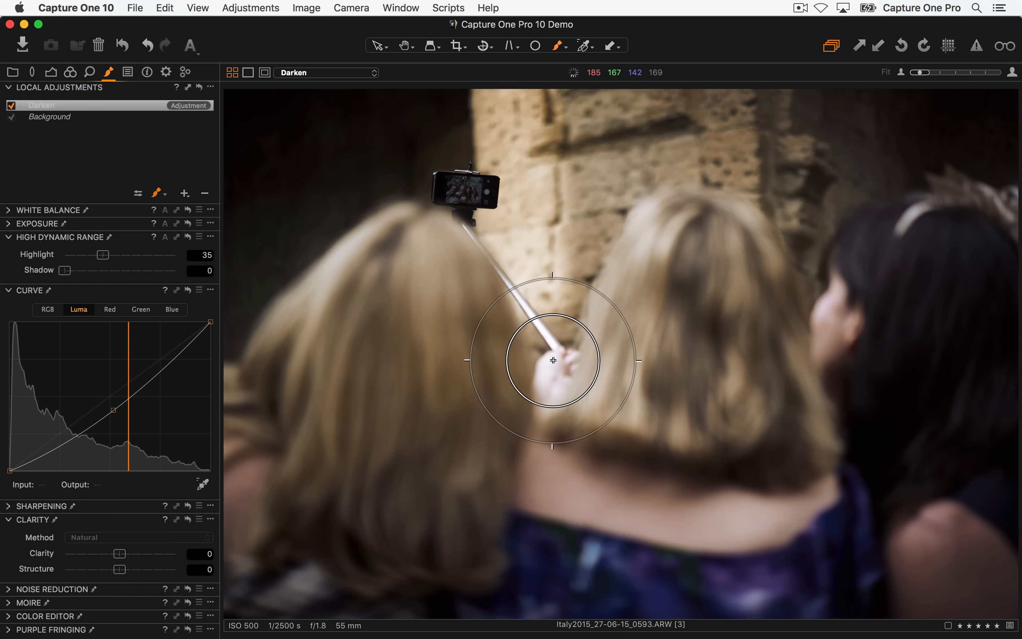
pyautogui.rightClick(376, 425)
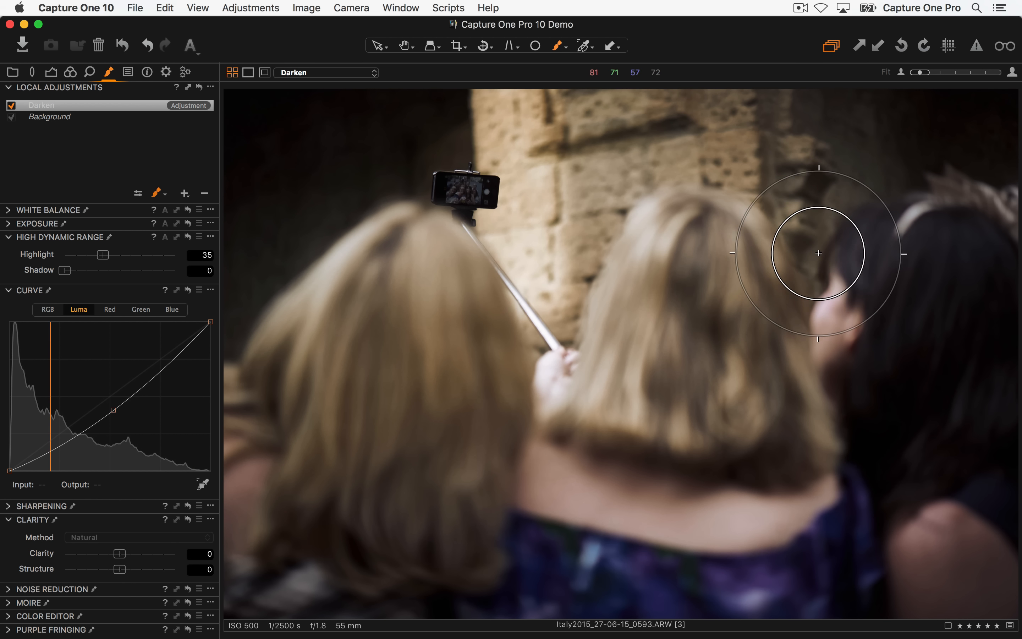
pyautogui.moveTo(812, 253); pyautogui.dragTo(811, 254)
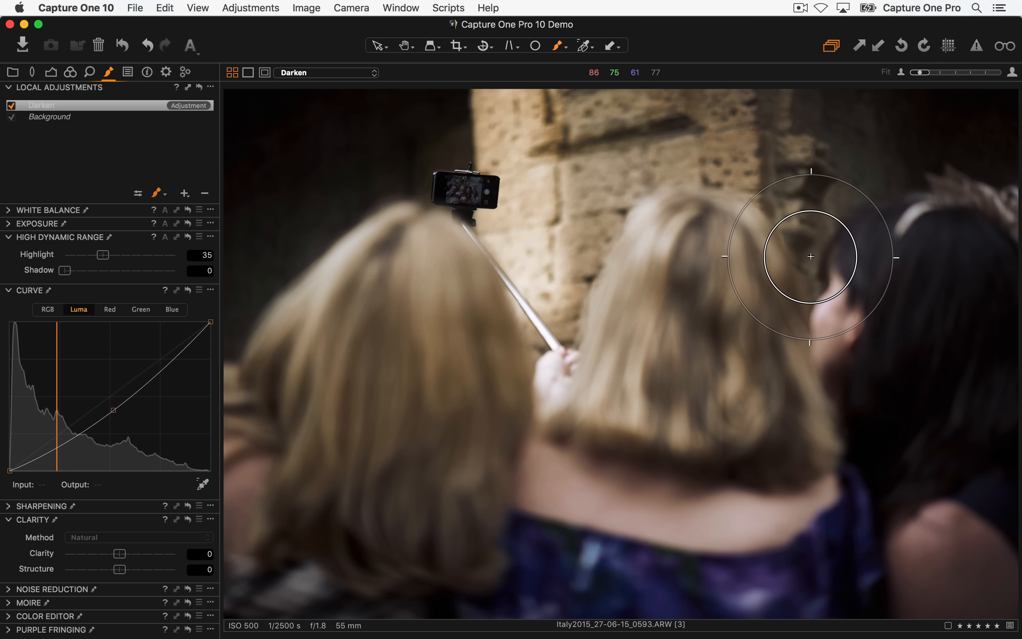
pyautogui.press('m')
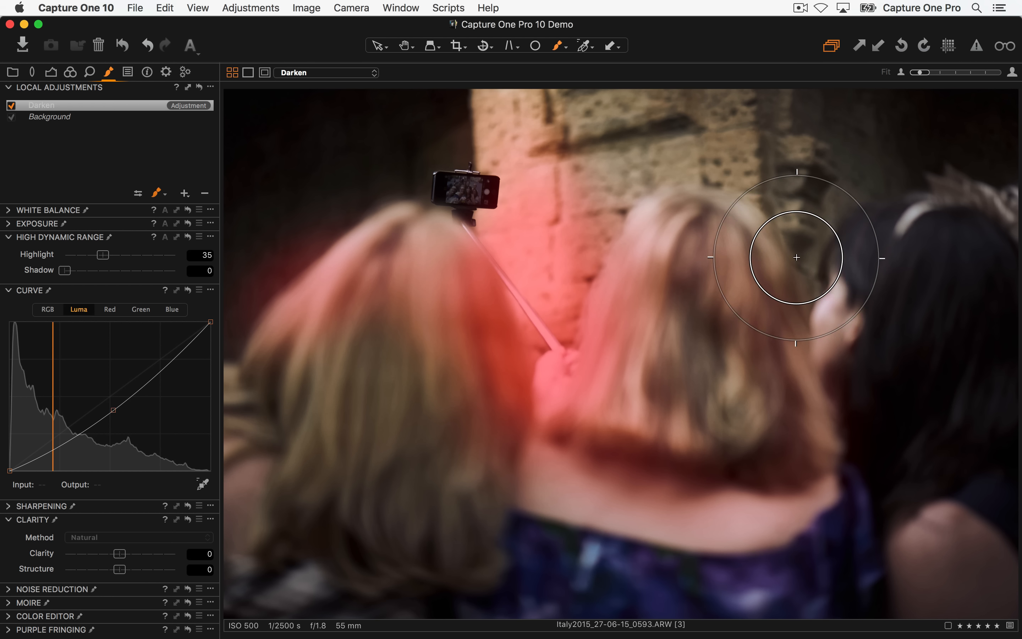
pyautogui.press('m')
# - Change the local adjustments mask color in the preferences to bright green at 100% opacity
pyautogui.click(97, 8)
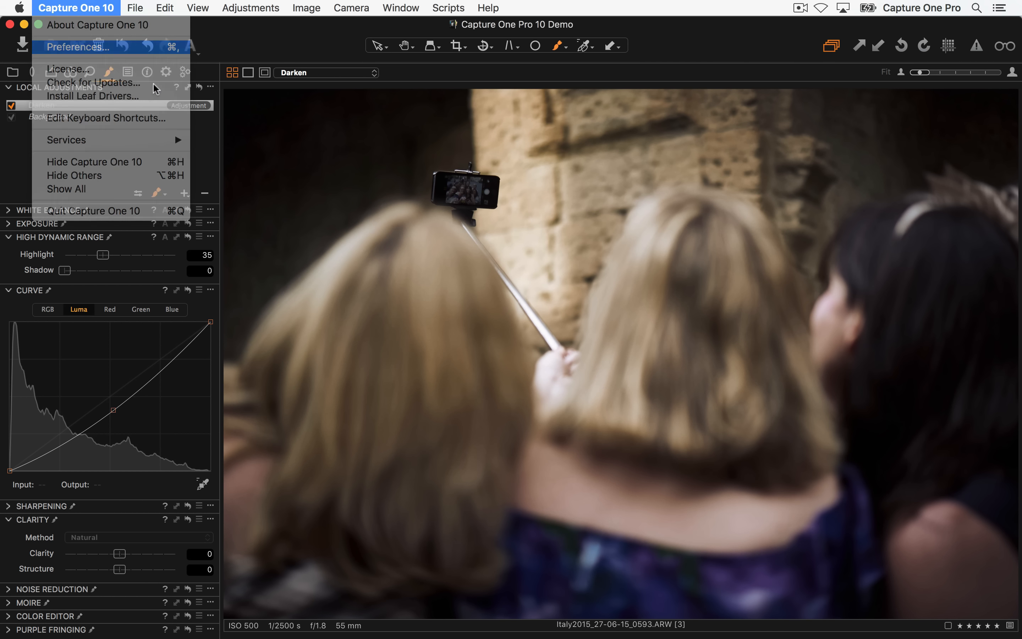
pyautogui.click(78, 47)
pyautogui.click(679, 114)
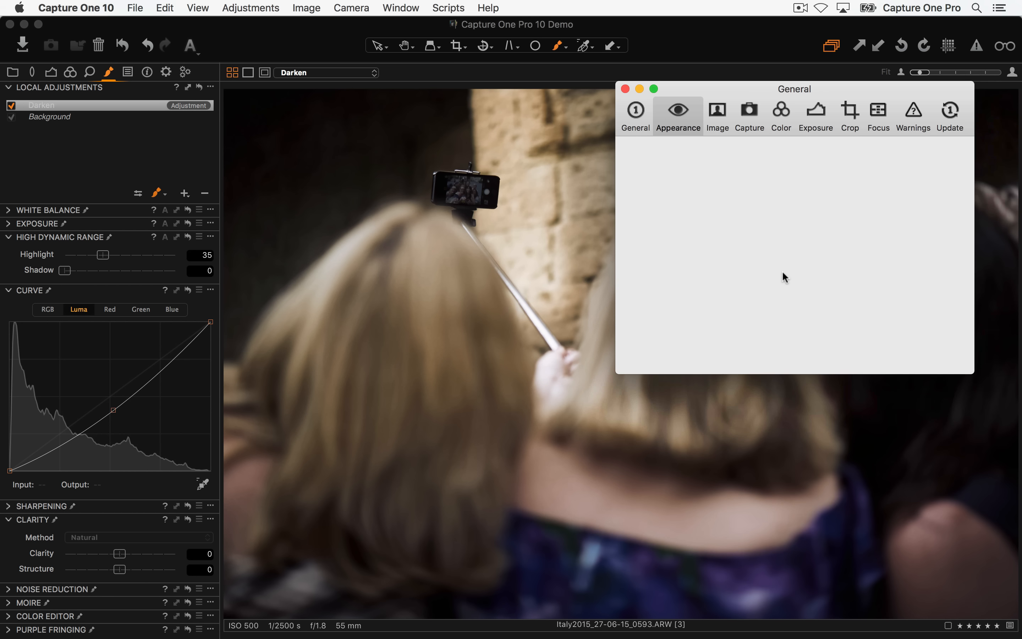
pyautogui.click(759, 332)
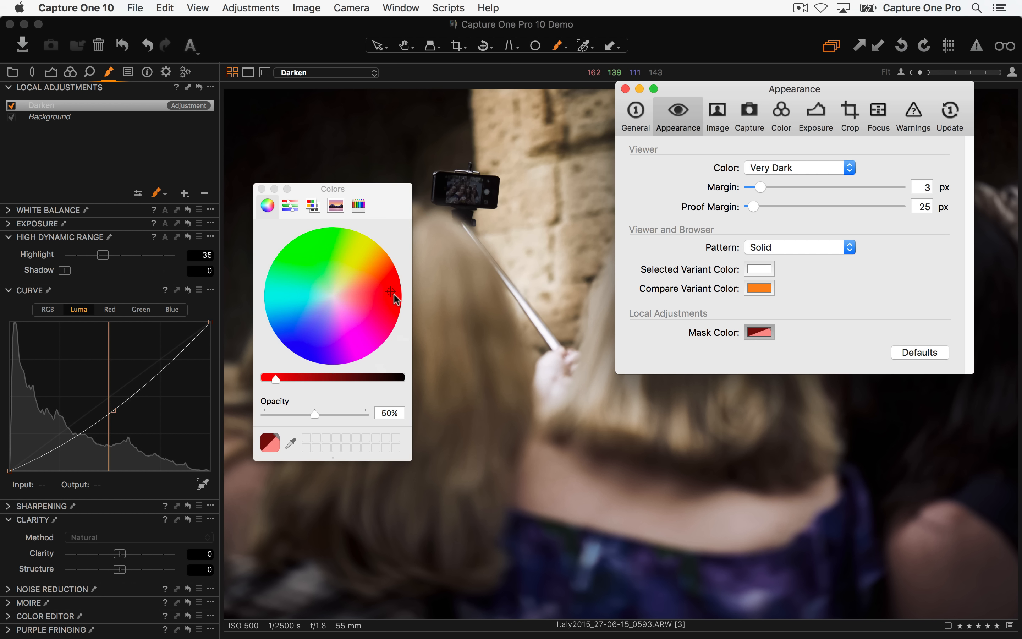
pyautogui.click(316, 254)
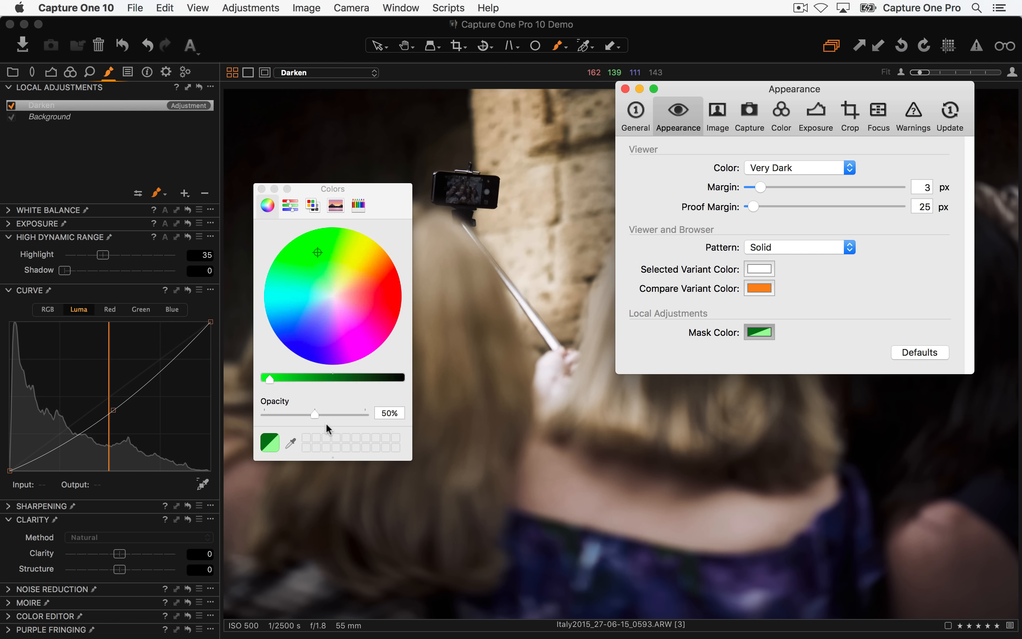
pyautogui.moveTo(315, 414); pyautogui.dragTo(366, 415)
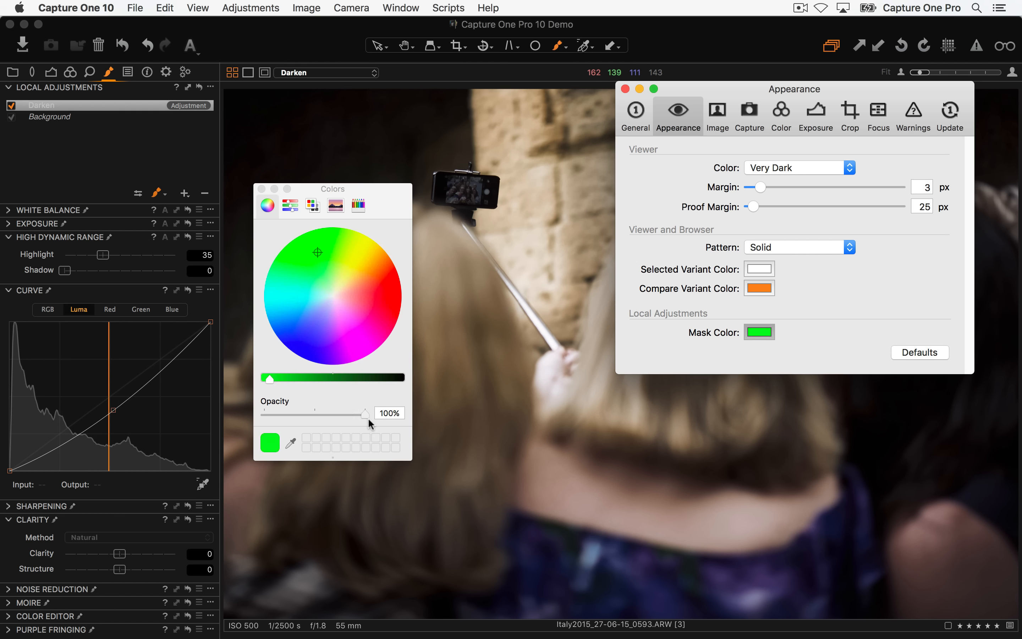
pyautogui.click(262, 189)
pyautogui.click(625, 89)
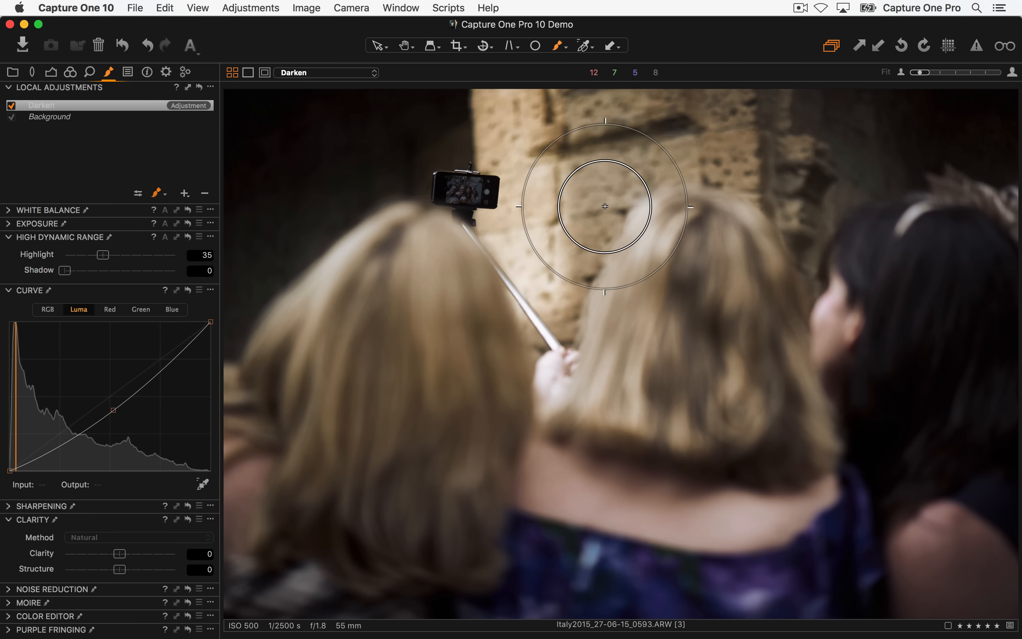
# - Inspect the green mask overlay and compare the photo with the Darken layer off and on
pyautogui.press('m')
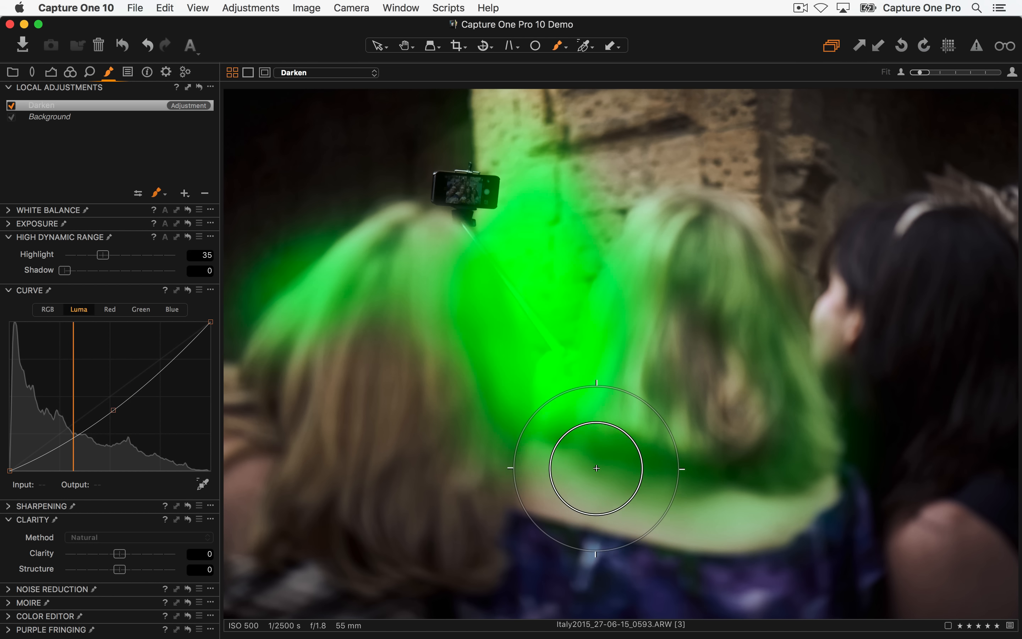
pyautogui.press('m')
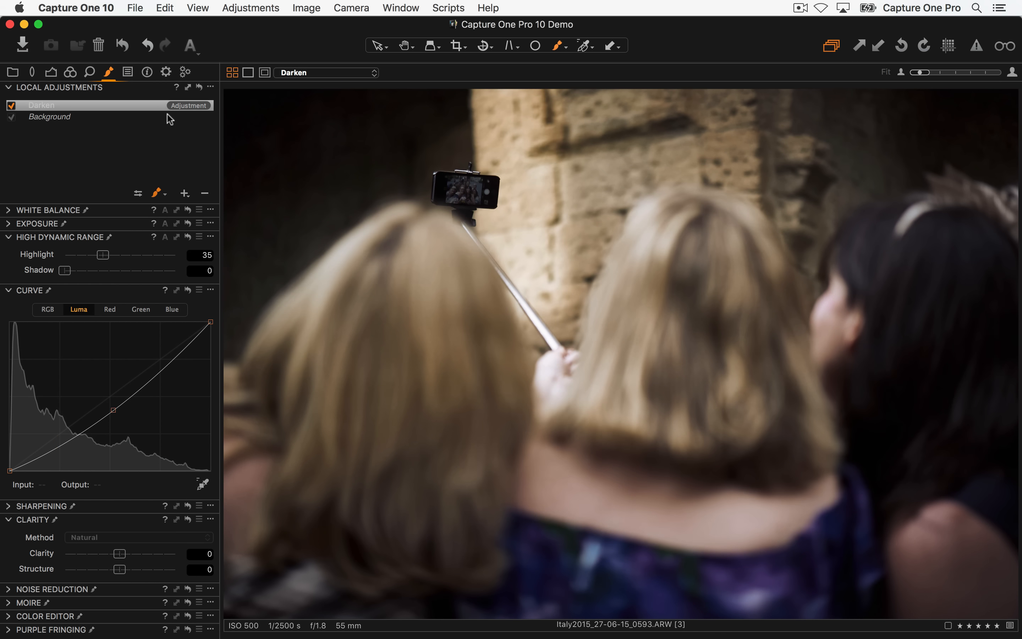
pyautogui.click(11, 106)
pyautogui.click(11, 106)
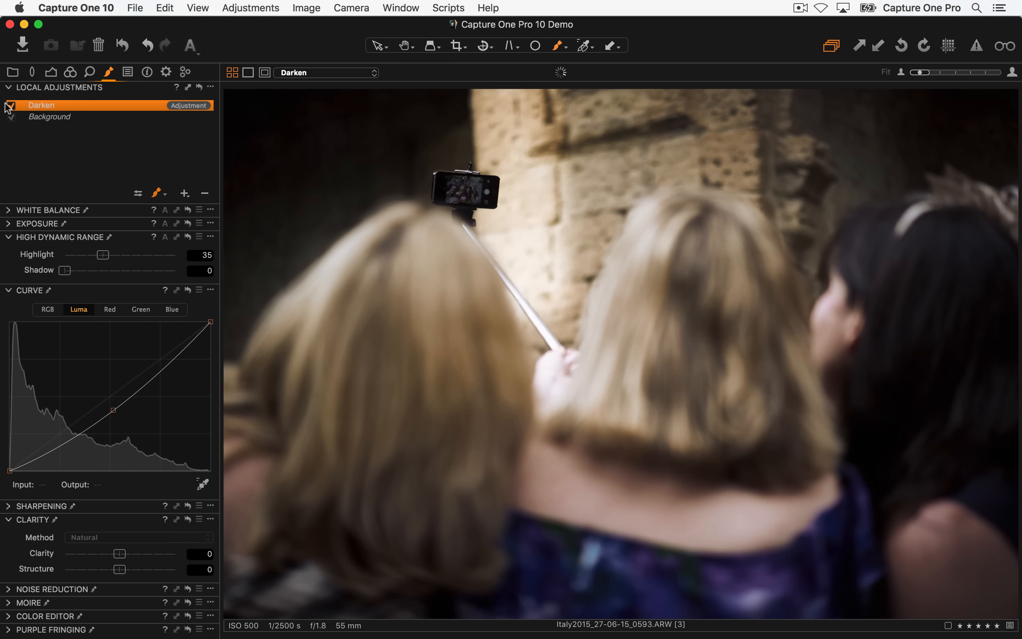
pyautogui.click(11, 106)
pyautogui.click(11, 106)
pyautogui.click(11, 106)
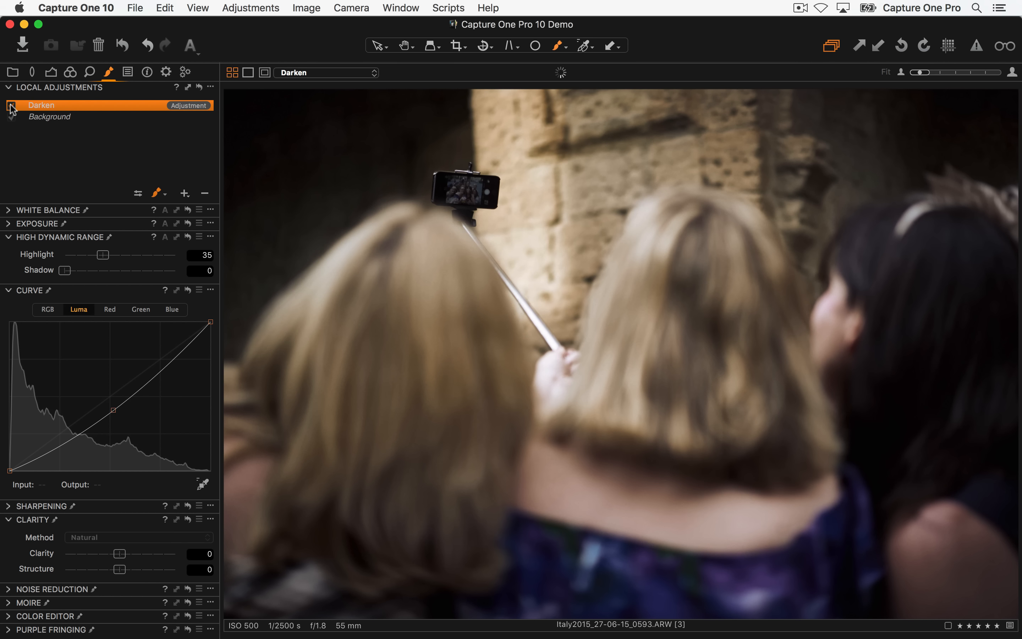
pyautogui.click(11, 106)
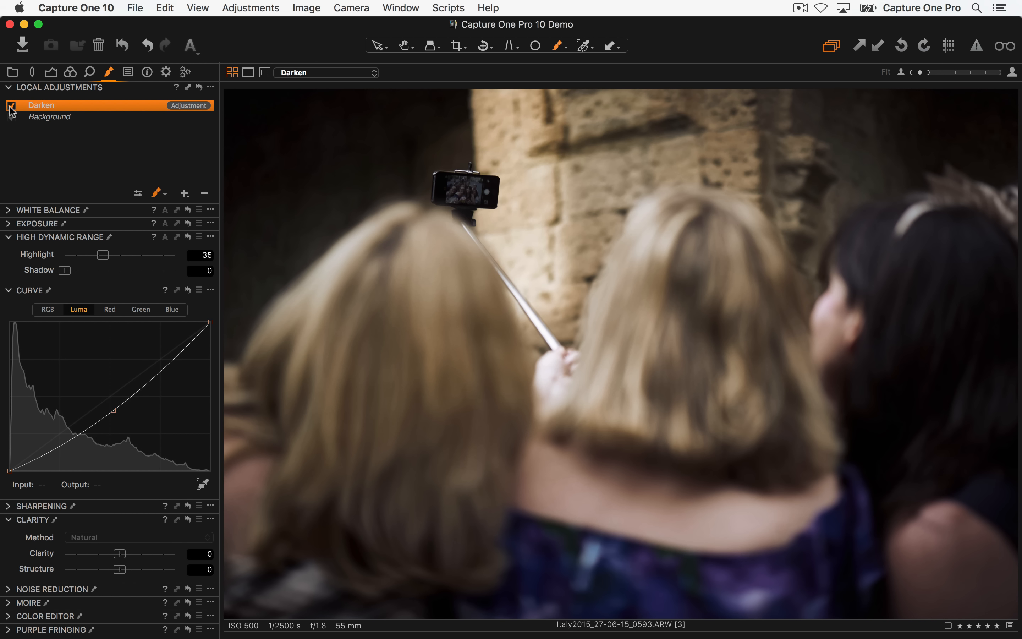
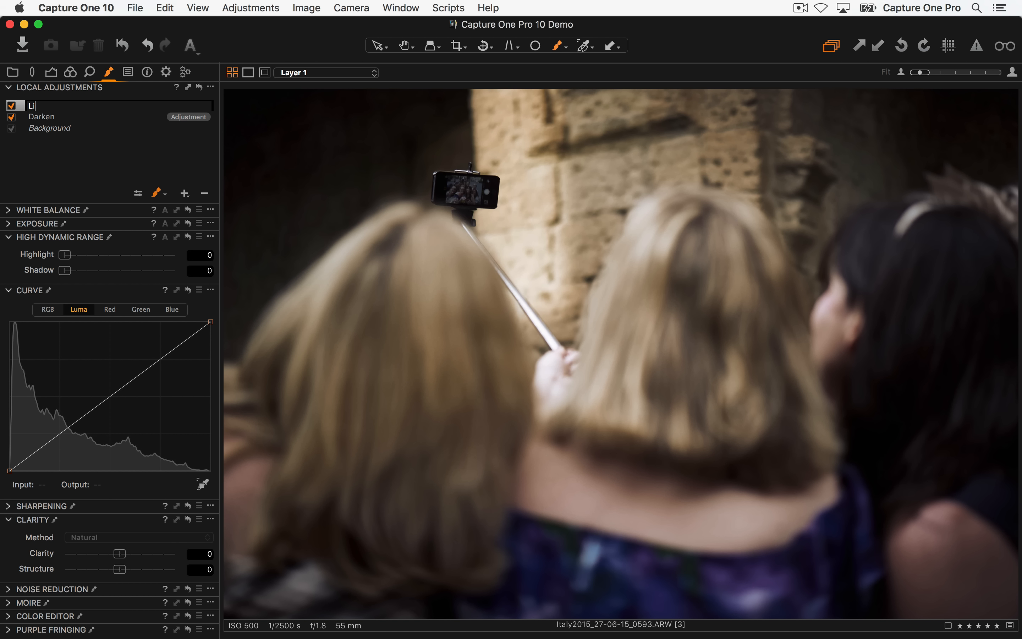
# - Name the new adjustment layer Lighten and fill its mask
pyautogui.press('Return')
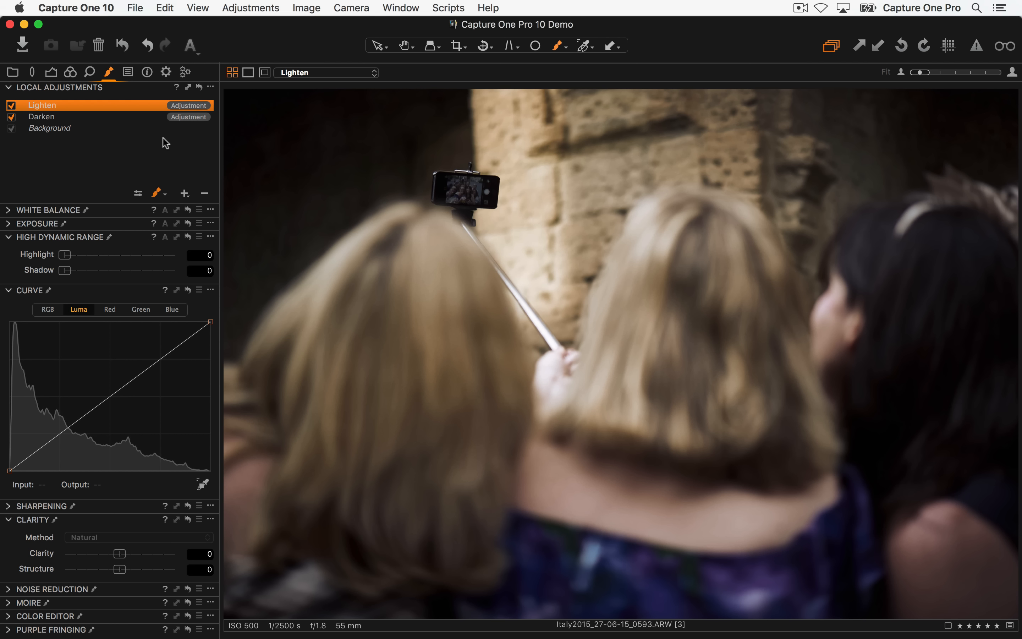
pyautogui.click(211, 87)
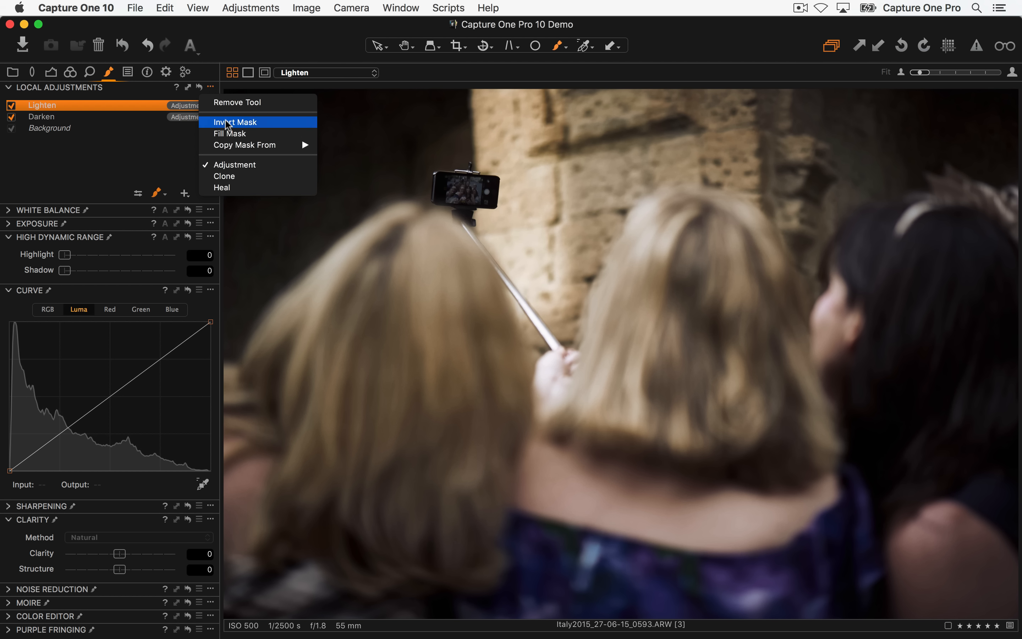
pyautogui.click(227, 134)
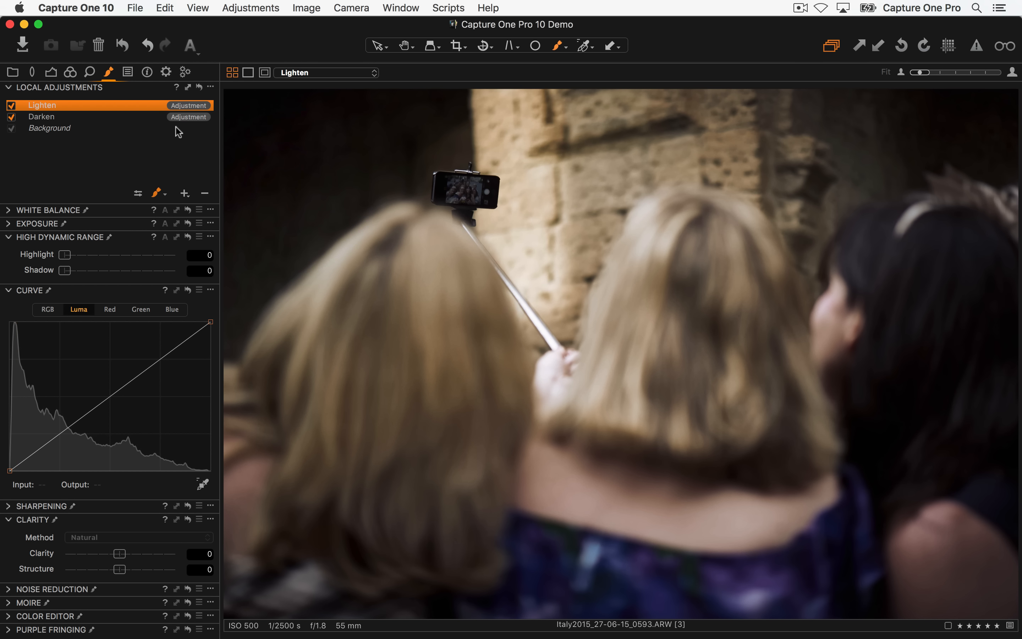
# - Brighten the Lighten layer with a luma curve point at about input 101, output 145, Clarity 34, Structure 2 and Shadow 20
pyautogui.moveTo(115, 402); pyautogui.dragTo(87, 388)
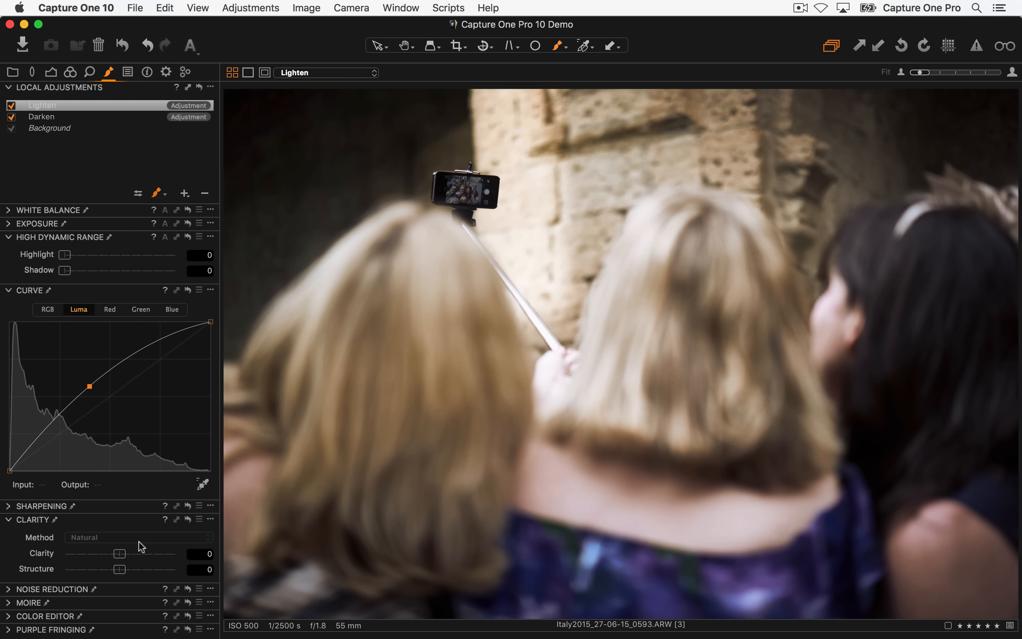
pyautogui.moveTo(120, 555); pyautogui.dragTo(142, 559)
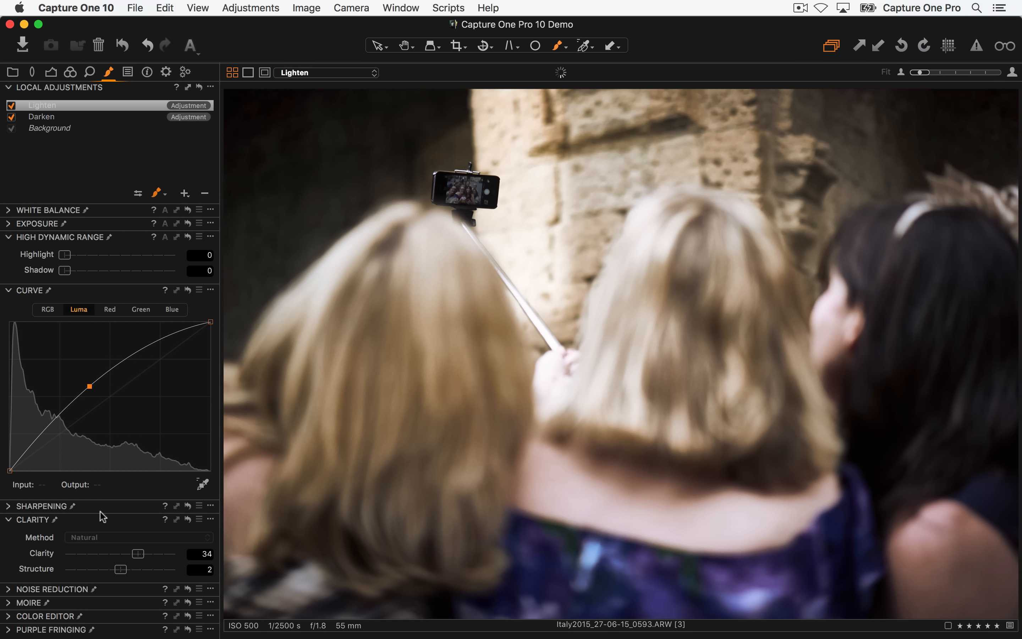
pyautogui.moveTo(65, 273); pyautogui.dragTo(89, 280)
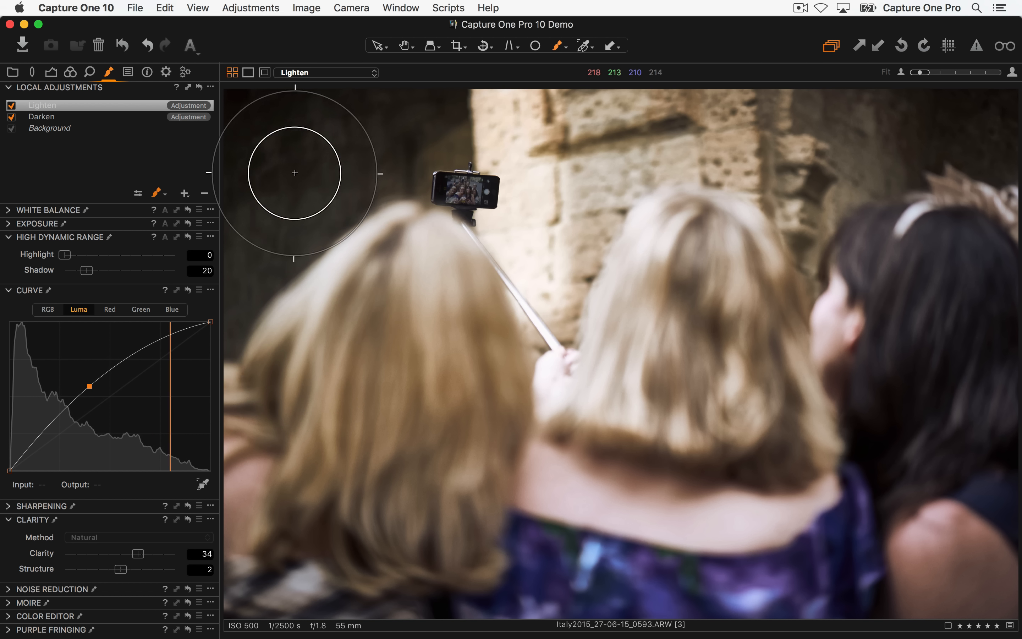
# - Invert the Lighten layer's mask and, with a much smaller brush, paint the effect onto the phone's screen
pyautogui.click(210, 86)
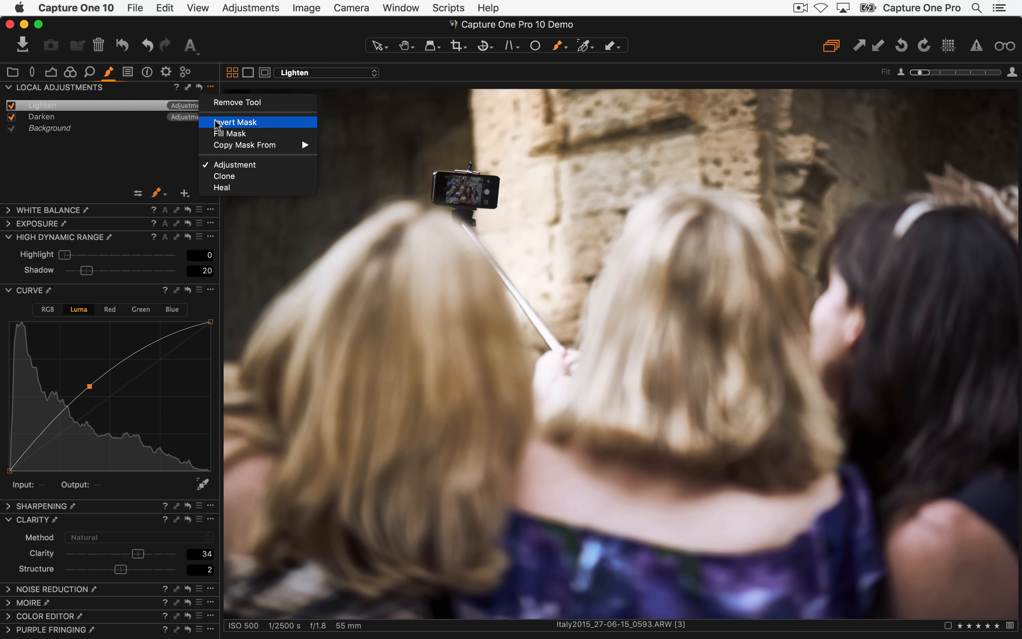
pyautogui.click(218, 122)
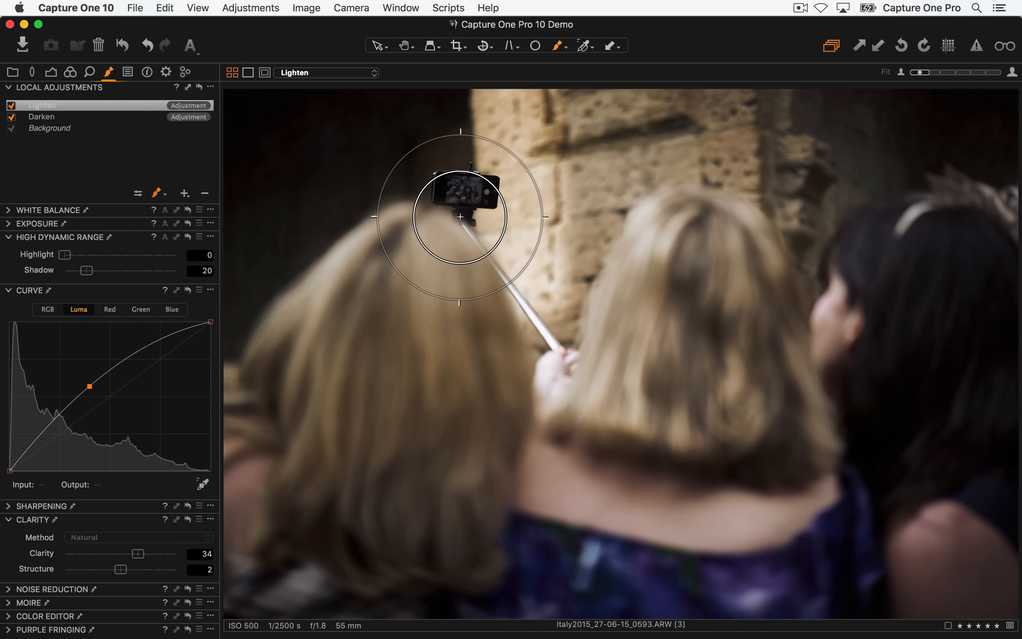
pyautogui.rightClick(505, 178)
pyautogui.moveTo(509, 175); pyautogui.dragTo(490, 172)
pyautogui.press('super+equal')
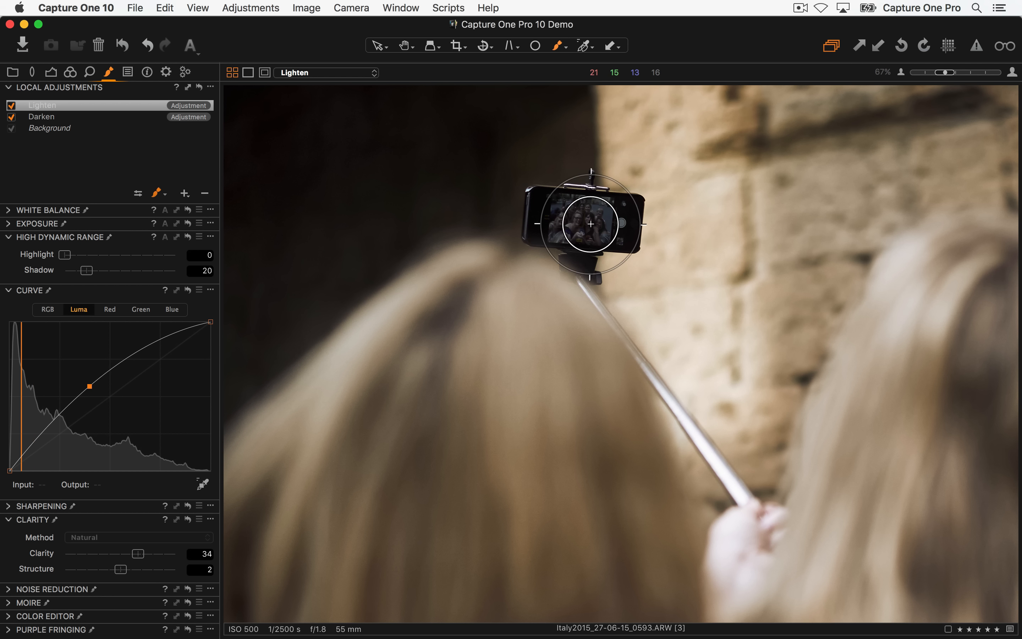
pyautogui.rightClick(439, 288)
pyautogui.moveTo(439, 287); pyautogui.dragTo(426, 288)
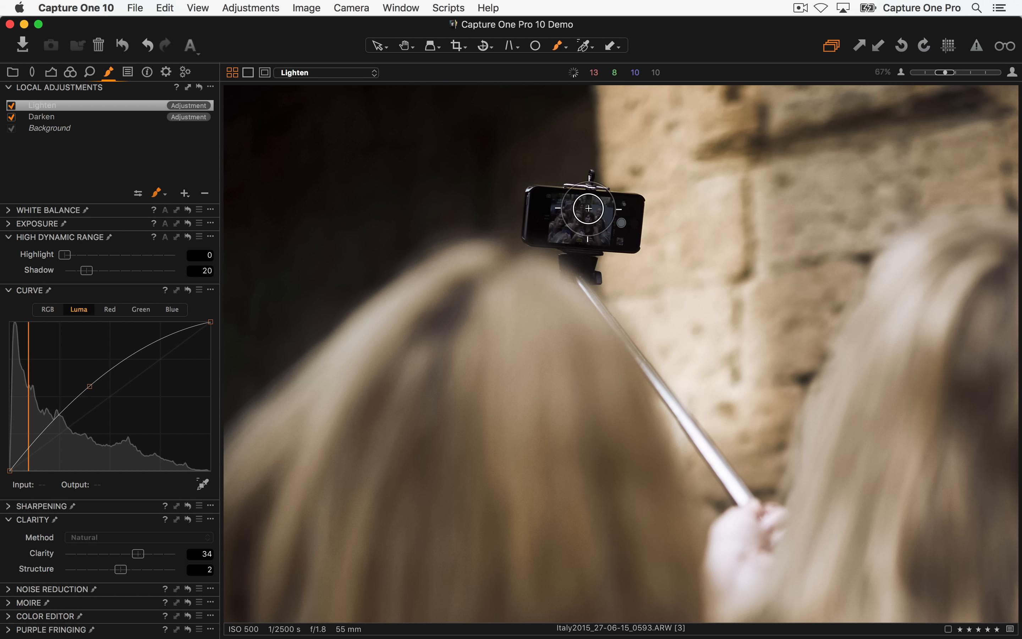
pyautogui.moveTo(548, 210)
pyautogui.mouseDown()
pyautogui.moveTo(622, 226)
pyautogui.moveTo(596, 227)
pyautogui.mouseUp()
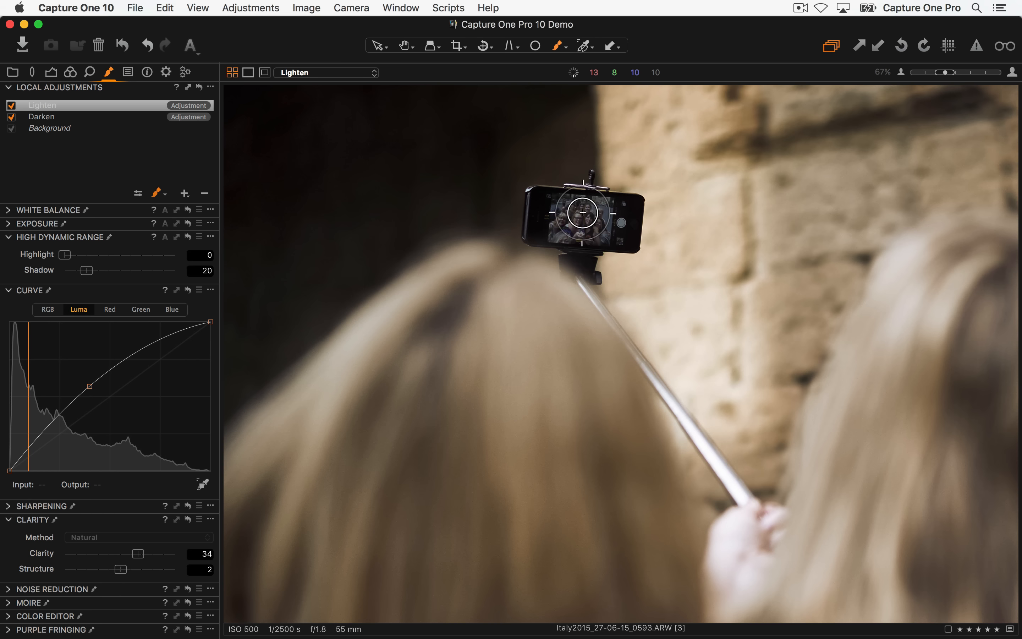
pyautogui.rightClick(535, 237)
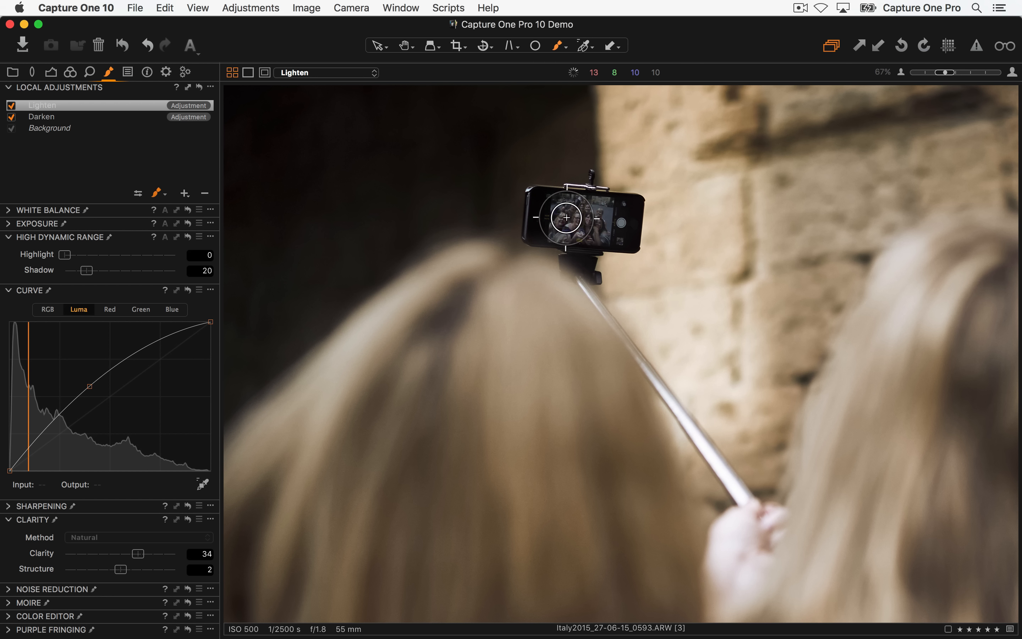
pyautogui.moveTo(594, 227)
pyautogui.mouseDown()
pyautogui.moveTo(566, 228)
pyautogui.moveTo(571, 217)
pyautogui.moveTo(625, 230)
pyautogui.moveTo(624, 212)
pyautogui.moveTo(553, 218)
pyautogui.moveTo(585, 227)
pyautogui.mouseUp()
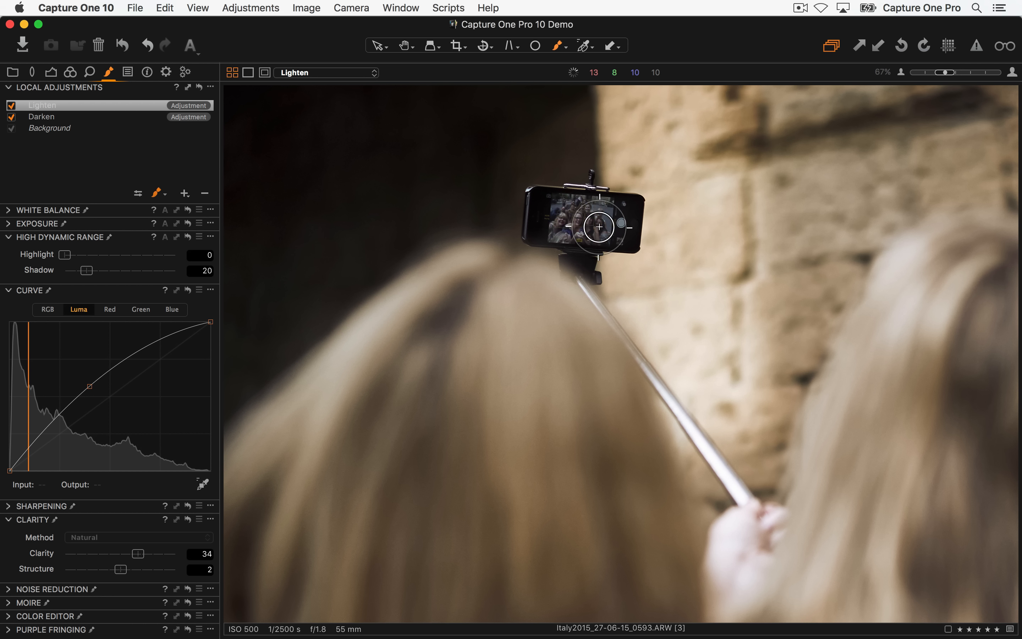
# - Compare the phone's screen with the Lighten layer off and on
pyautogui.click(11, 106)
pyautogui.click(13, 105)
pyautogui.click(13, 106)
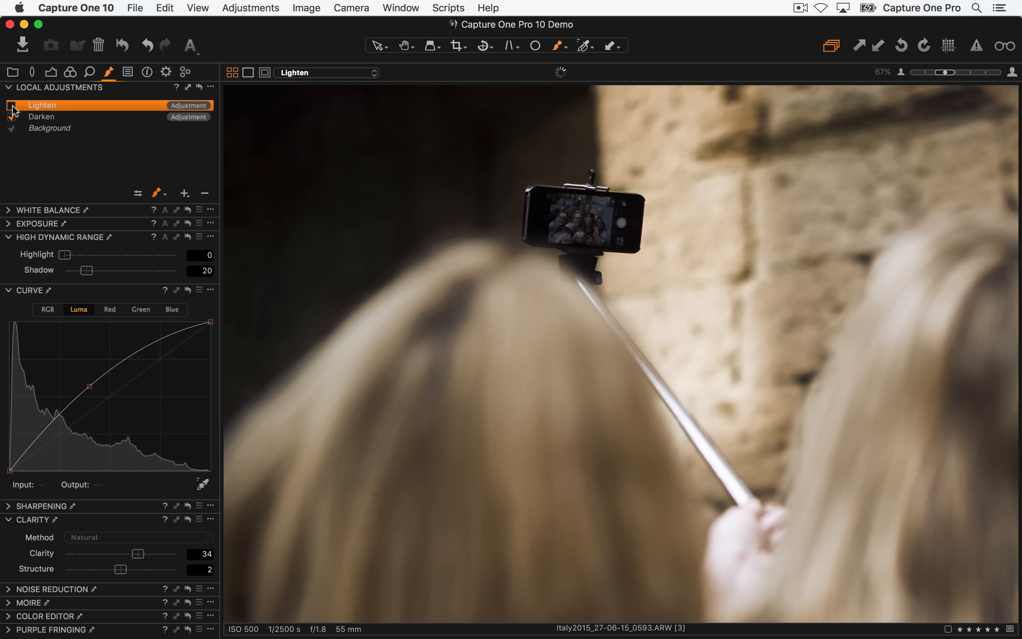
pyautogui.click(12, 106)
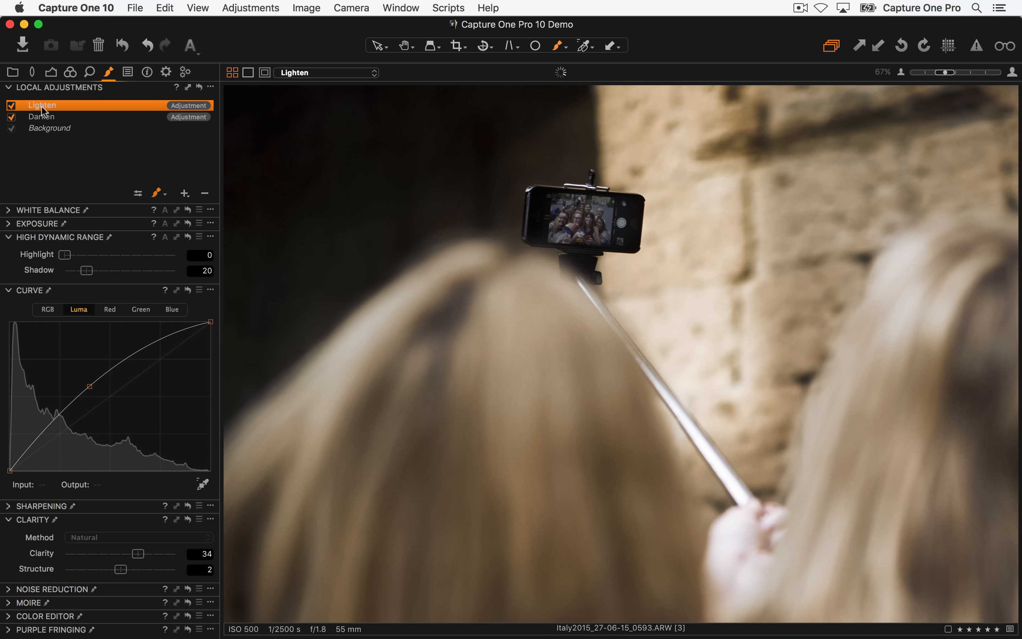
# - Lower the Lighten layer's luma curve point slightly to input 100, output 142, judging it on the whole photo
pyautogui.press('super+0')
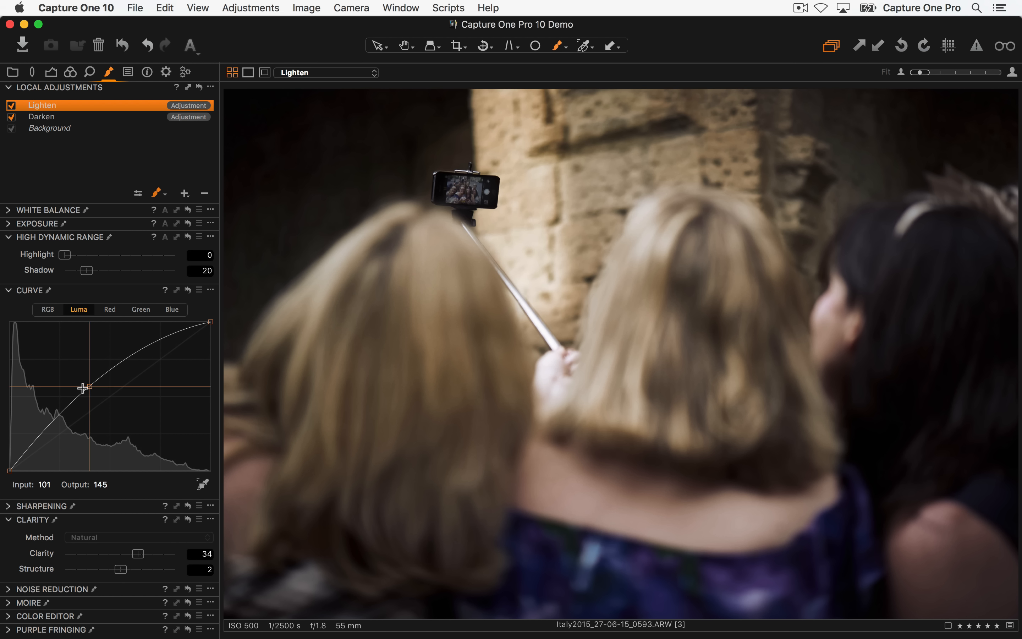
pyautogui.moveTo(90, 388)
pyautogui.mouseDown()
pyautogui.moveTo(82, 377)
pyautogui.moveTo(114, 422)
pyautogui.moveTo(51, 337)
pyautogui.moveTo(45, 358)
pyautogui.moveTo(88, 388)
pyautogui.mouseUp()
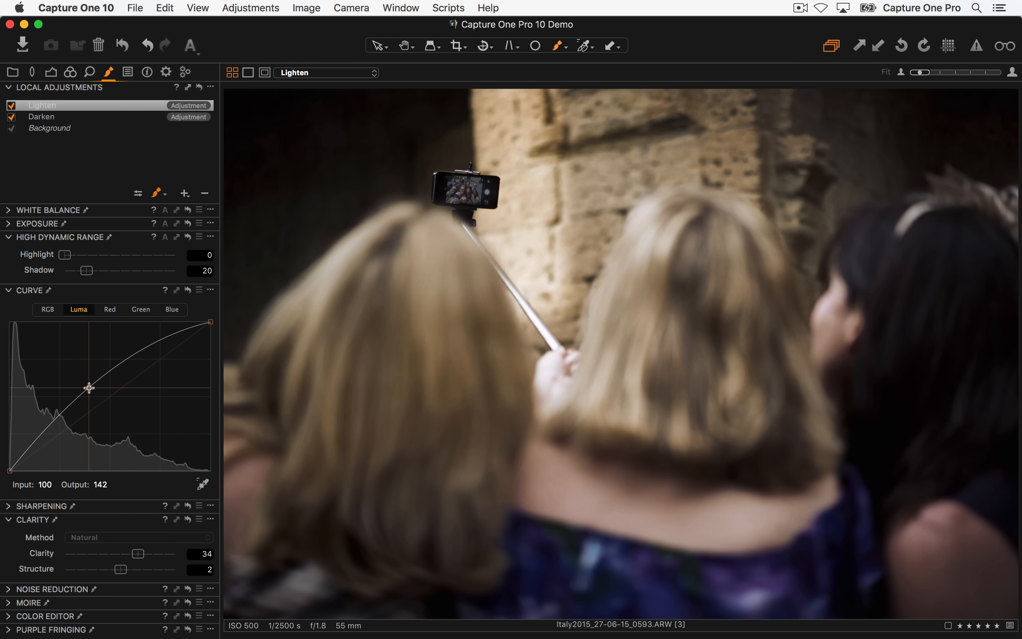
# - Try a higher exposure on the Lighten layer and reset it to 0
pyautogui.click(17, 223)
pyautogui.moveTo(122, 136); pyautogui.dragTo(138, 136)
pyautogui.doubleClick(137, 133)
pyautogui.click(7, 88)
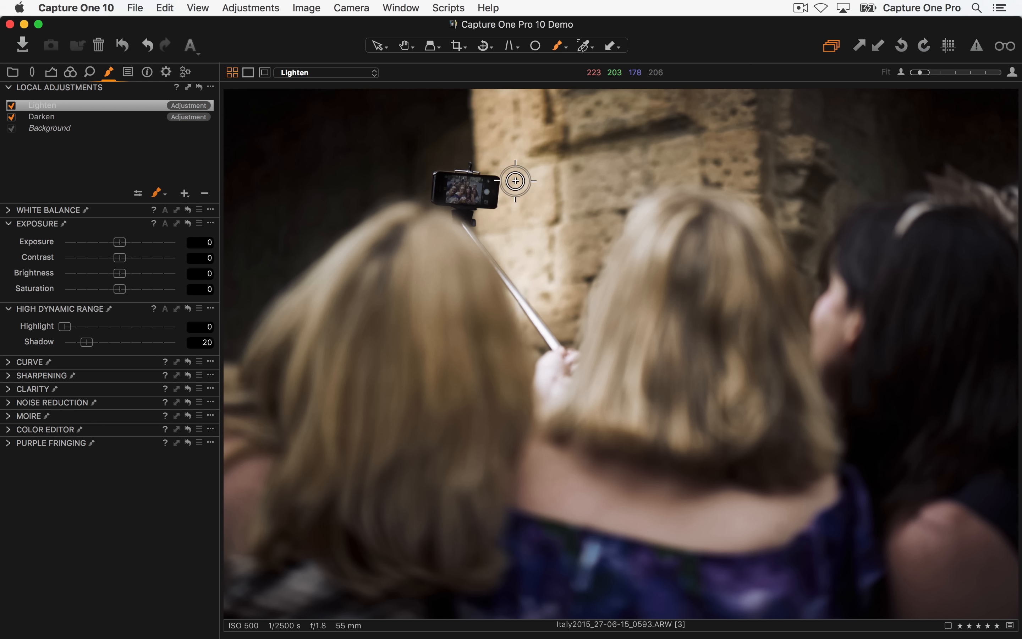
# - Enlarge the mask brush considerably and select the Darken layer
pyautogui.rightClick(642, 211)
pyautogui.moveTo(639, 205)
pyautogui.mouseDown()
pyautogui.moveTo(665, 203)
pyautogui.moveTo(623, 219)
pyautogui.mouseUp()
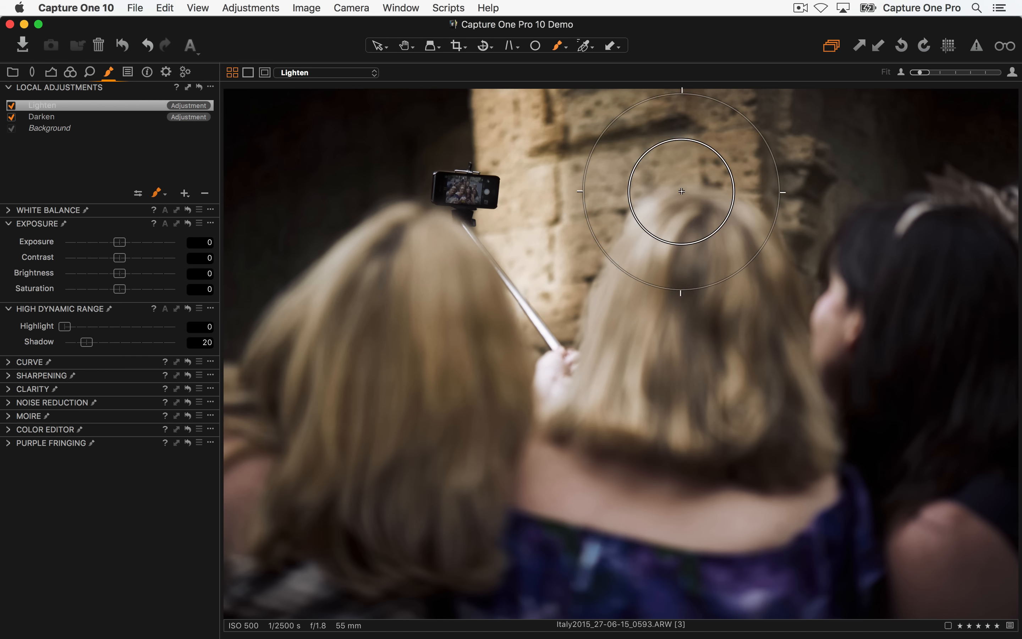
pyautogui.moveTo(949, 364)
pyautogui.mouseDown()
pyautogui.moveTo(895, 393)
pyautogui.moveTo(927, 303)
pyautogui.mouseUp()
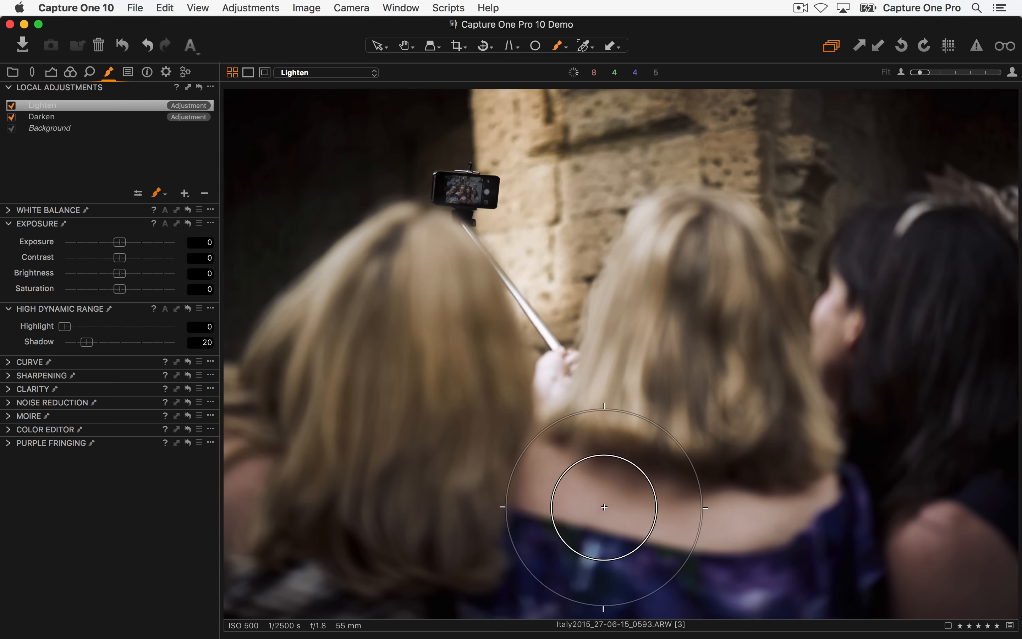
pyautogui.moveTo(679, 602)
pyautogui.mouseDown()
pyautogui.moveTo(812, 594)
pyautogui.moveTo(920, 533)
pyautogui.mouseUp()
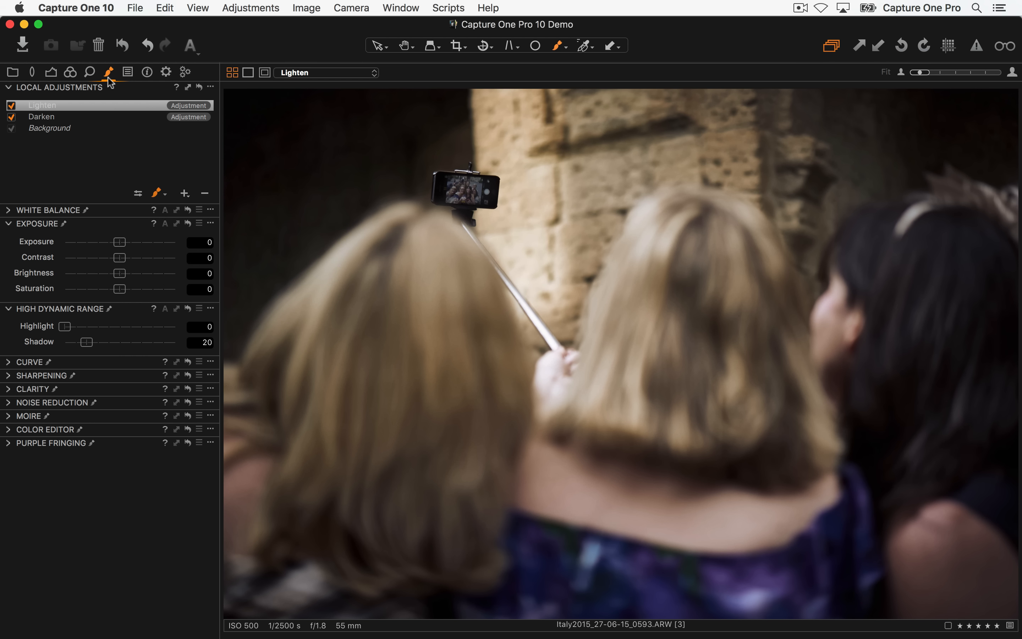
pyautogui.click(48, 119)
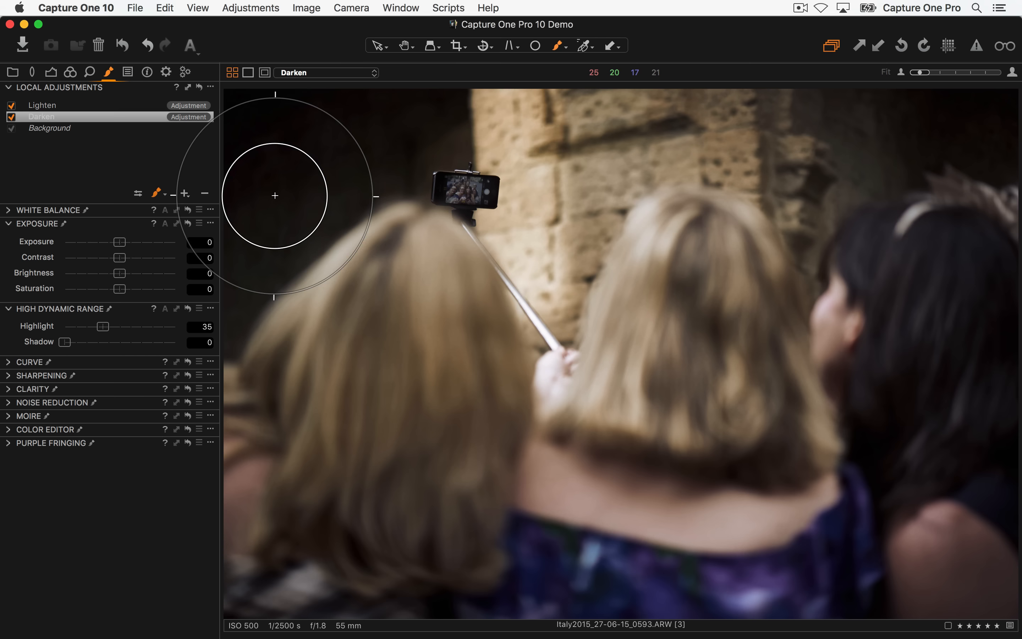
# - Compare the selfie-stick photo with all its local adjustments off and on
pyautogui.click(198, 87)
pyautogui.press('super+z')
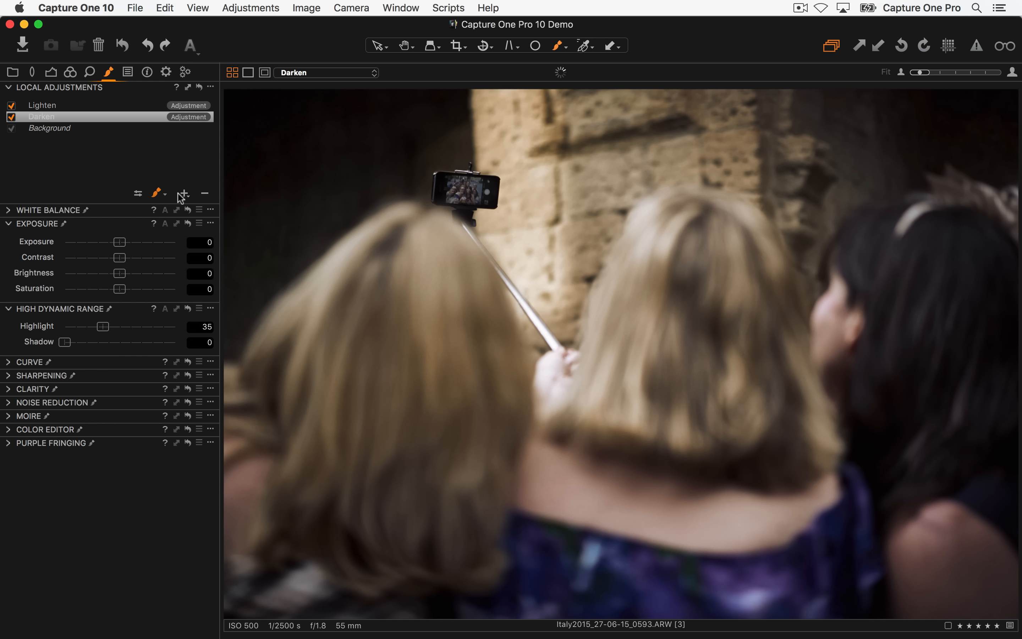
pyautogui.click(198, 87)
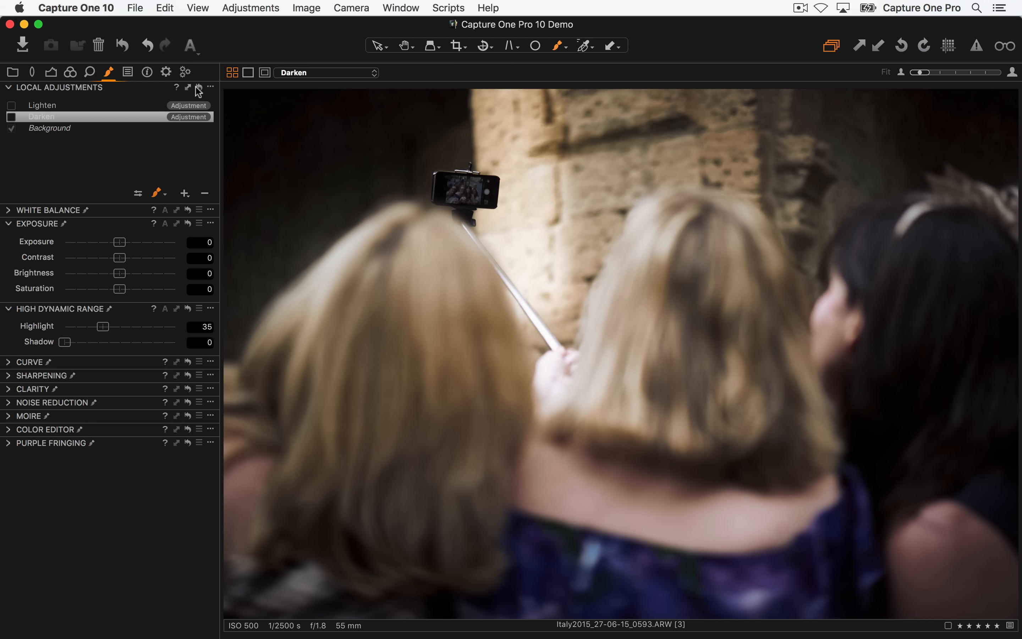
pyautogui.press('super+z')
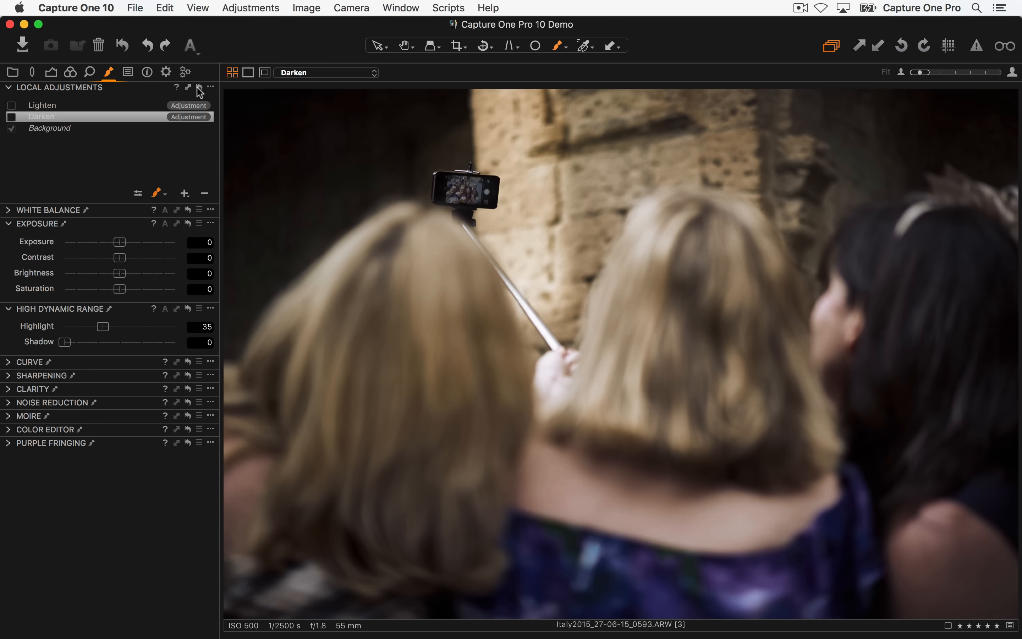
pyautogui.press('super+z')
# - Go back to the thumbnails and open the first CF004502.IIQ variant, the van at sunset, with the whole image in view
pyautogui.press('space')
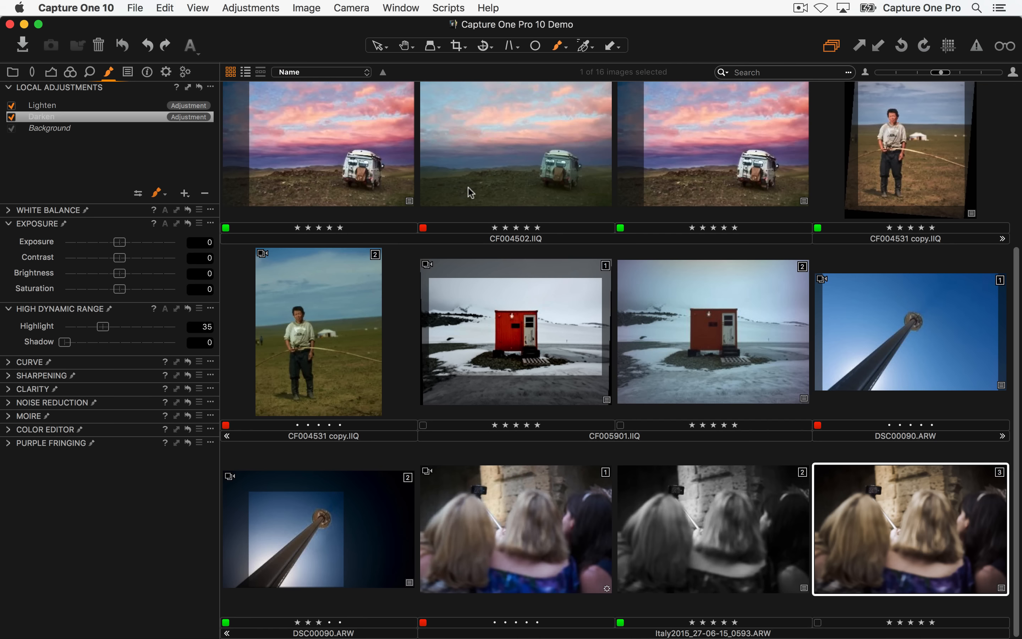
pyautogui.scroll(2, 545, 239)
pyautogui.scroll(5, 545, 239)
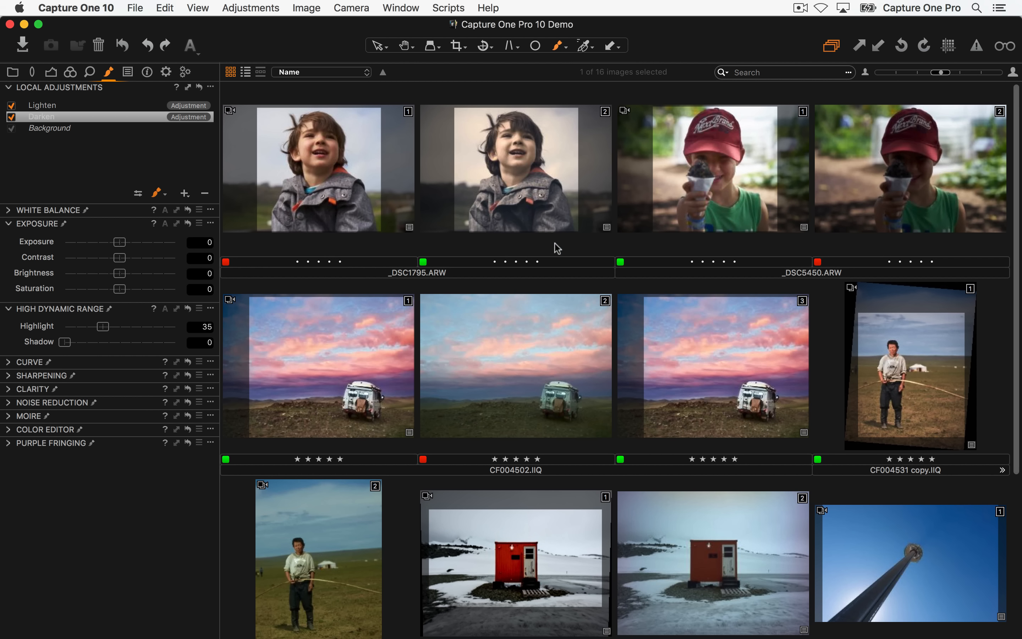
pyautogui.doubleClick(341, 369)
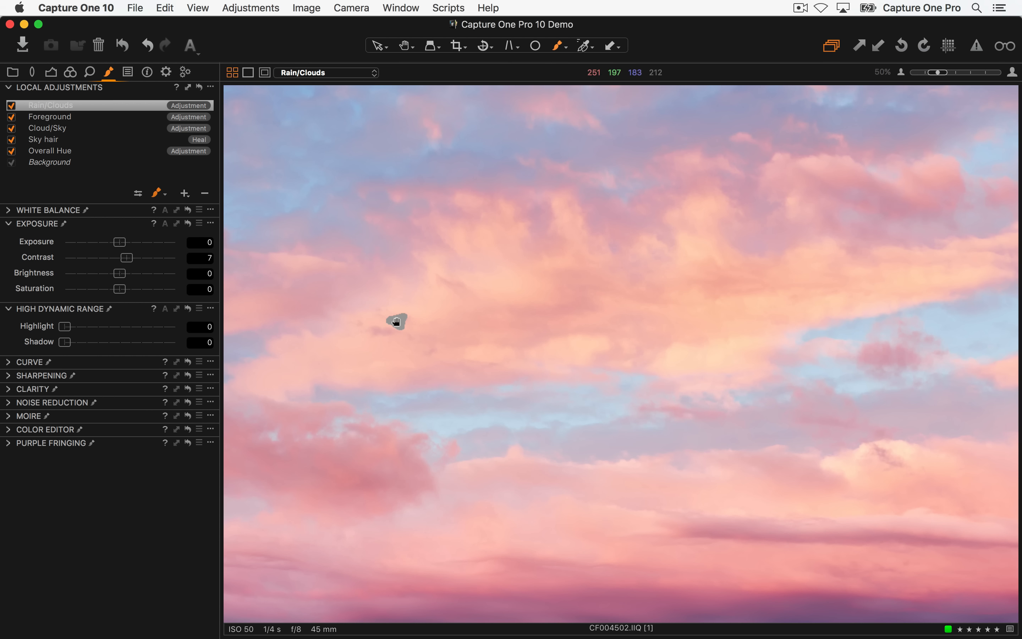
pyautogui.press('z')
pyautogui.press('z')
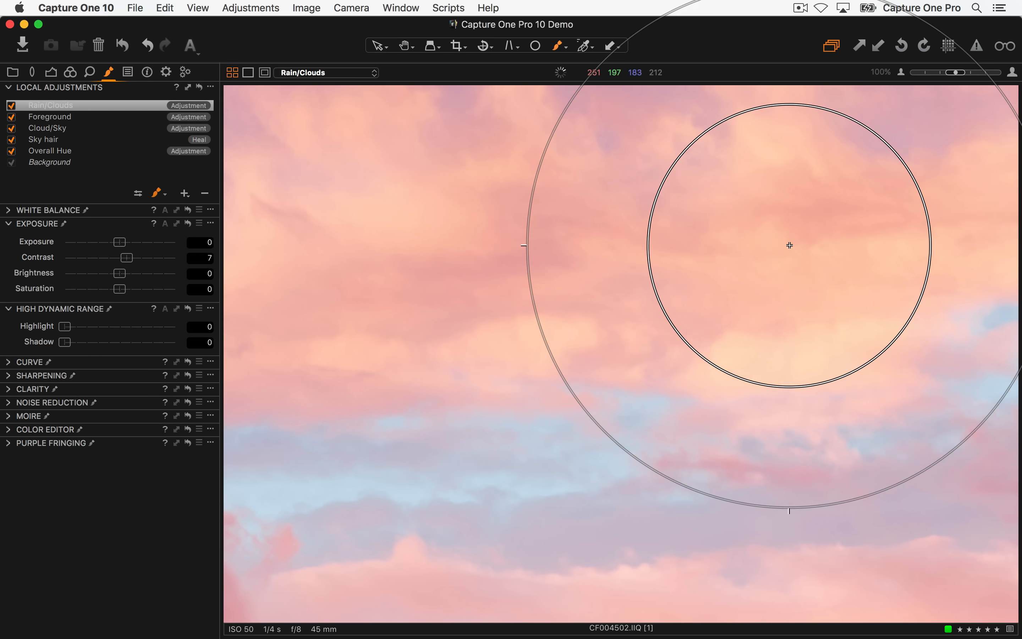
pyautogui.press('z')
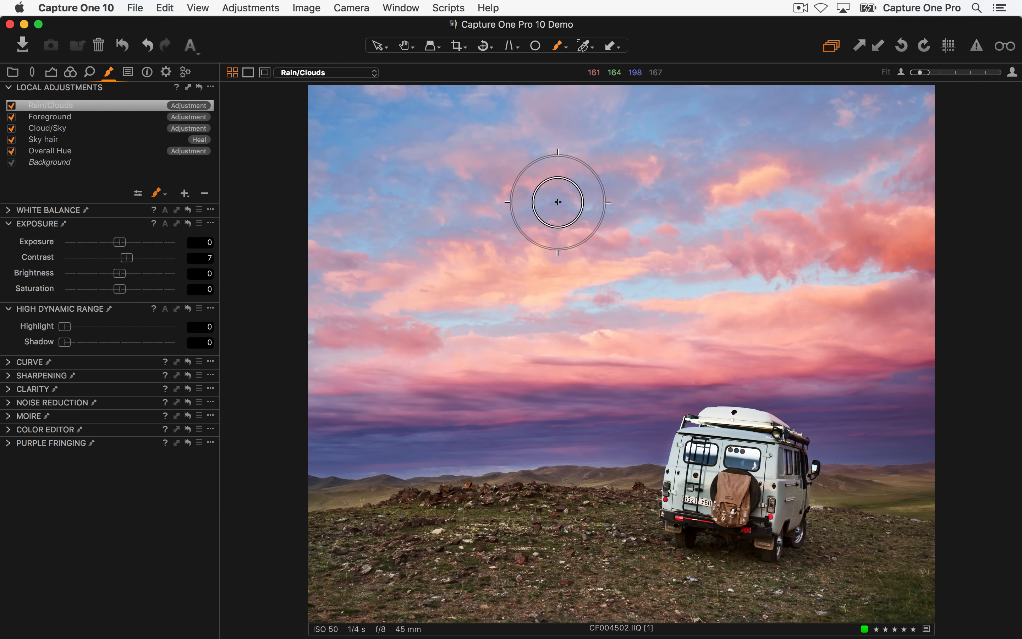
pyautogui.press('h')
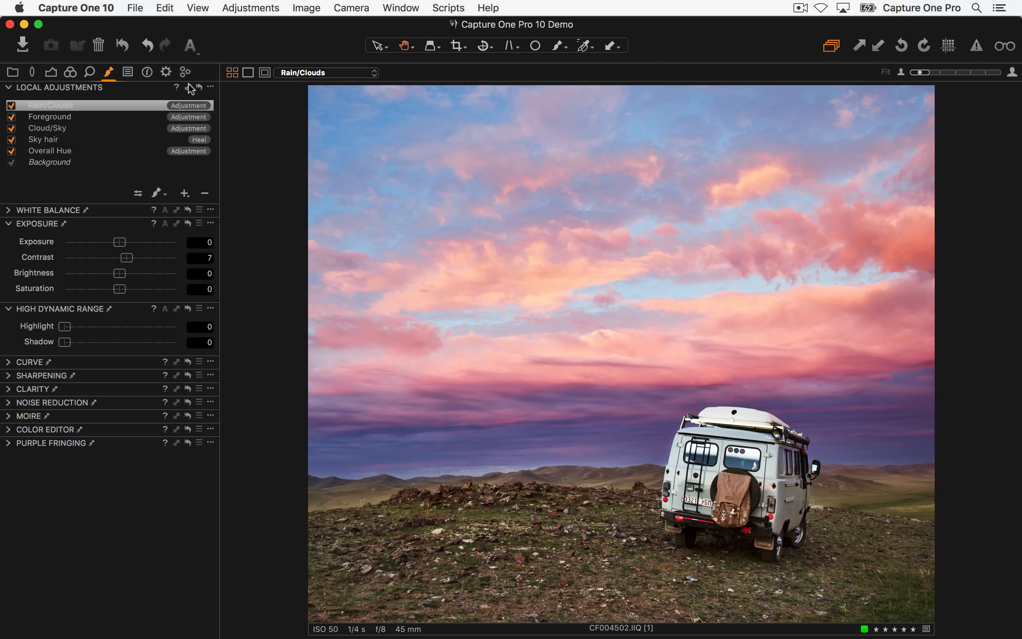
# - Compare the van photo with its adjustment layers off and on, and remove all of them so only Background is left
pyautogui.click(199, 87)
pyautogui.moveTo(201, 92); pyautogui.dragTo(203, 113)
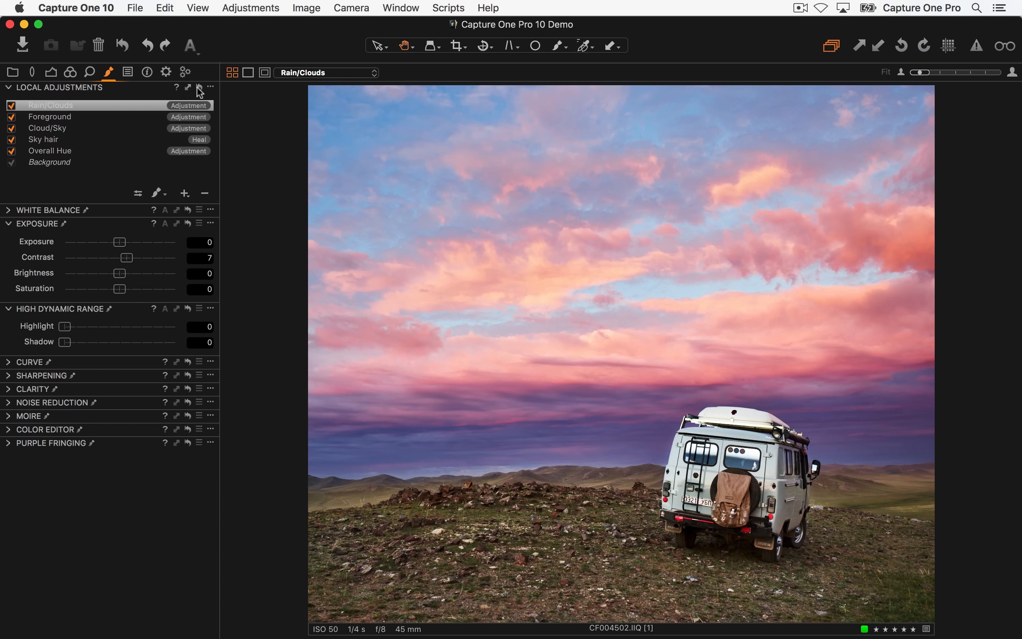
pyautogui.click(200, 89)
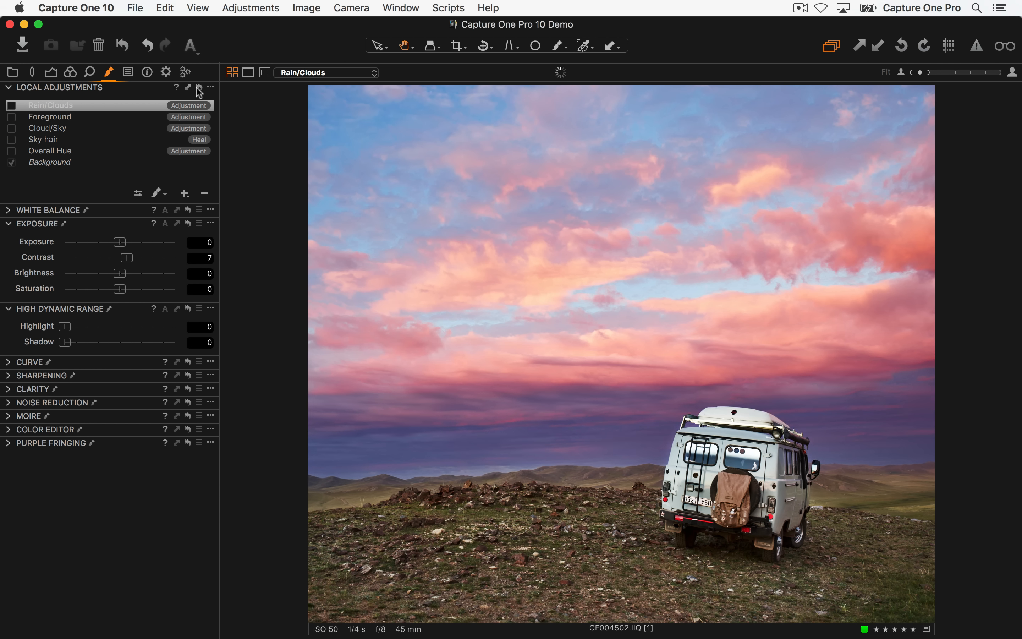
pyautogui.moveTo(200, 92); pyautogui.dragTo(103, 144)
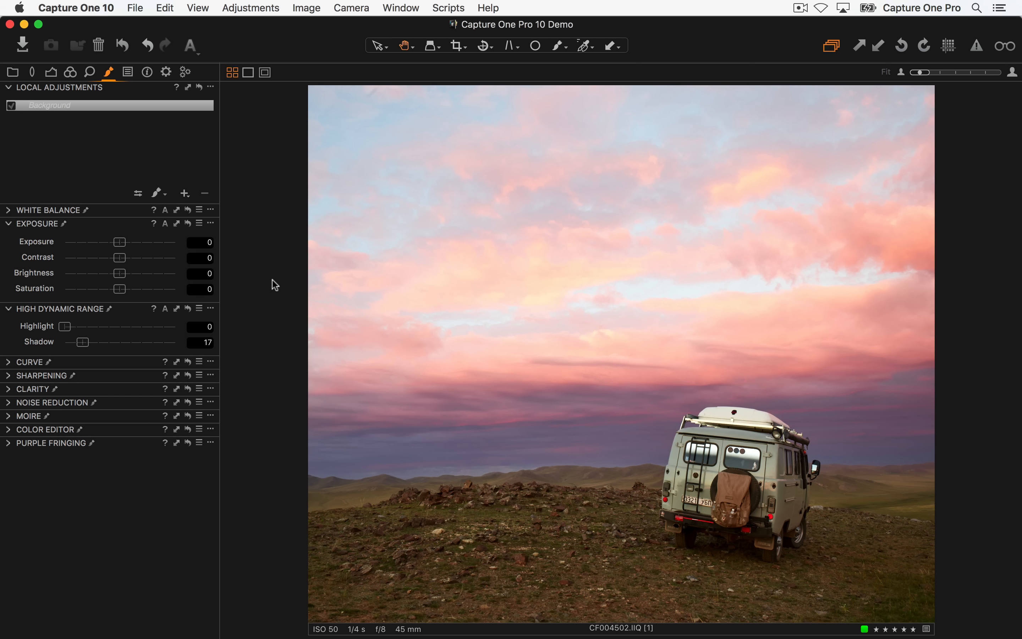
# - Draw a gradient mask over the sky that fades out towards the horizon, and check its coverage with the mask display
pyautogui.click(158, 193)
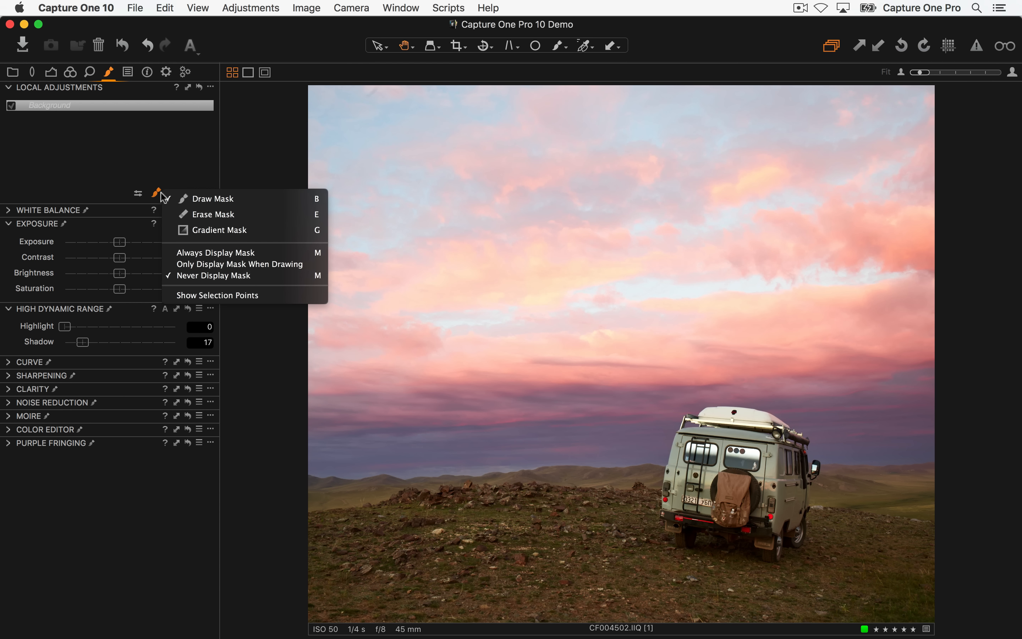
pyautogui.click(230, 235)
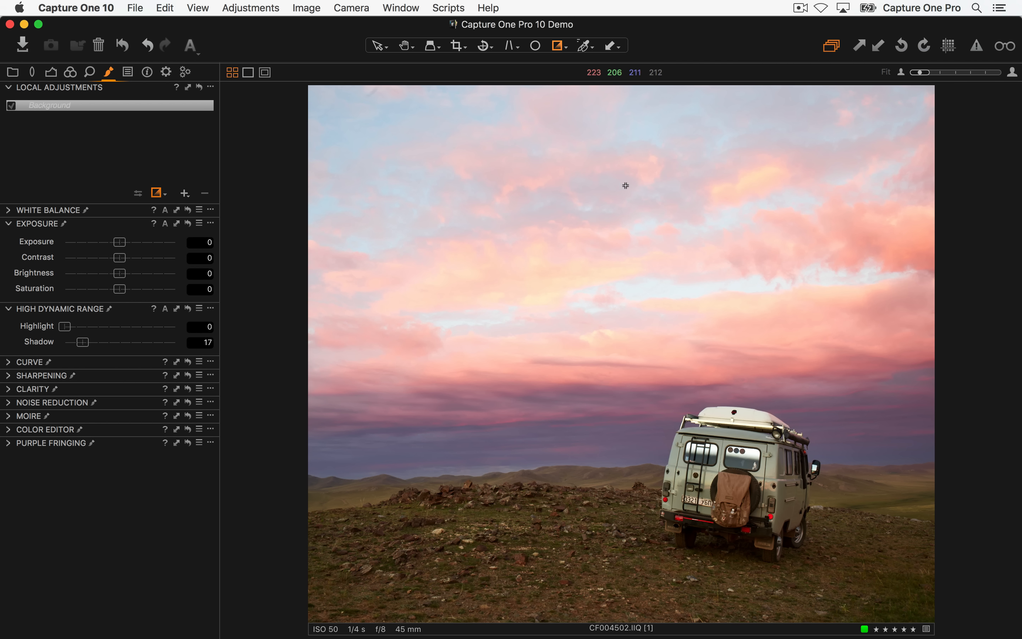
pyautogui.moveTo(583, 163); pyautogui.dragTo(660, 427)
pyautogui.moveTo(739, 398); pyautogui.dragTo(597, 524)
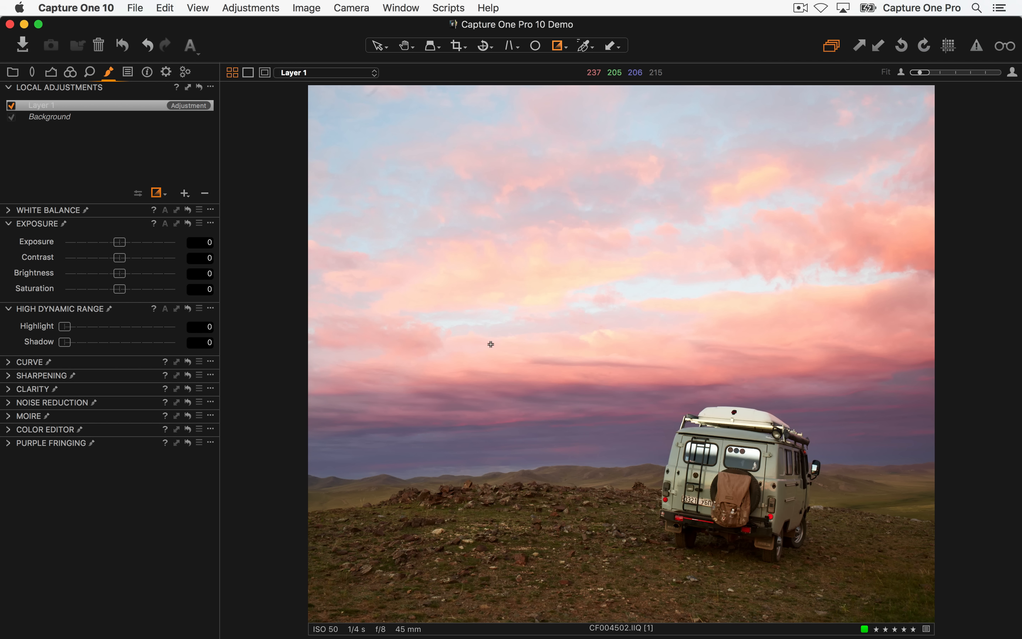
pyautogui.press('m')
pyautogui.press('m')
pyautogui.press('m')
pyautogui.press('m')
# - Try exposure -1.08 on Layer 1 and a higher exposure on the Background, resetting each to 0
pyautogui.moveTo(113, 242)
pyautogui.mouseDown()
pyautogui.moveTo(96, 243)
pyautogui.moveTo(105, 243)
pyautogui.mouseUp()
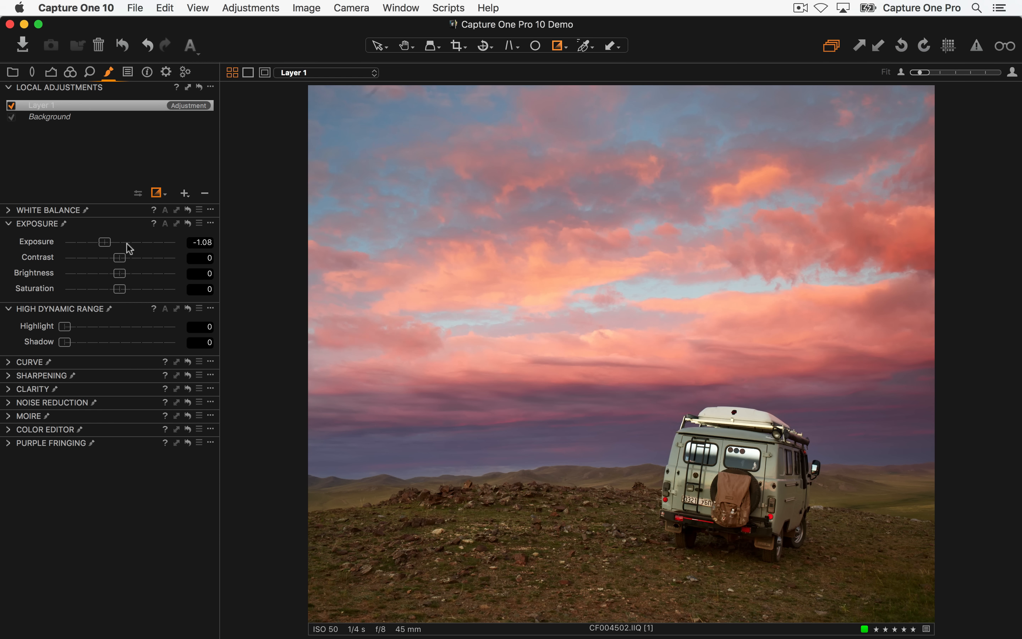
pyautogui.doubleClick(144, 240)
pyautogui.click(87, 119)
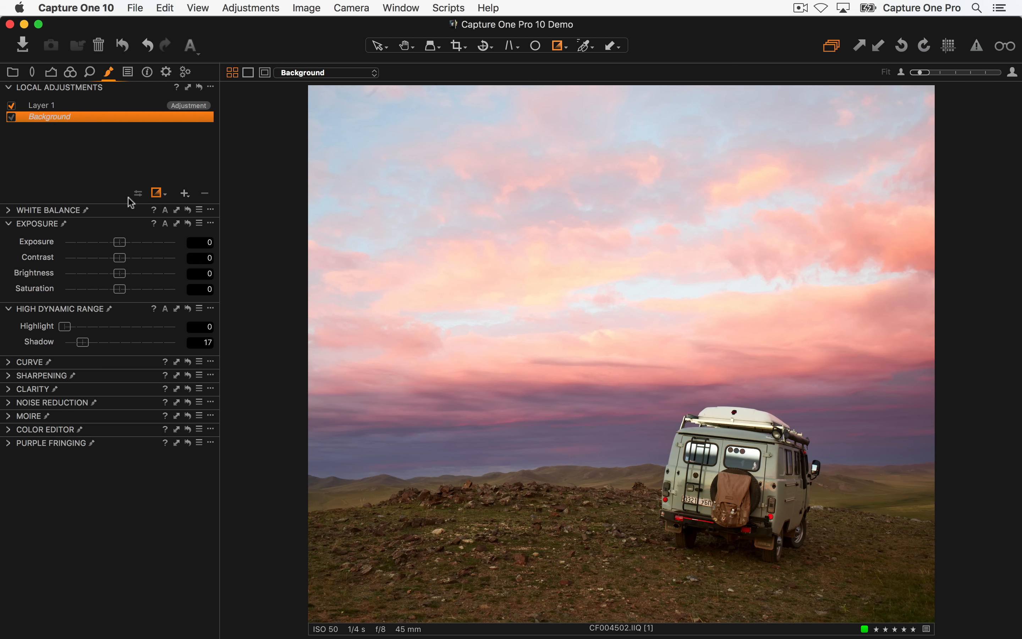
pyautogui.moveTo(122, 244)
pyautogui.mouseDown()
pyautogui.moveTo(68, 244)
pyautogui.moveTo(153, 244)
pyautogui.moveTo(80, 244)
pyautogui.moveTo(133, 247)
pyautogui.mouseUp()
pyautogui.doubleClick(121, 244)
pyautogui.doubleClick(132, 246)
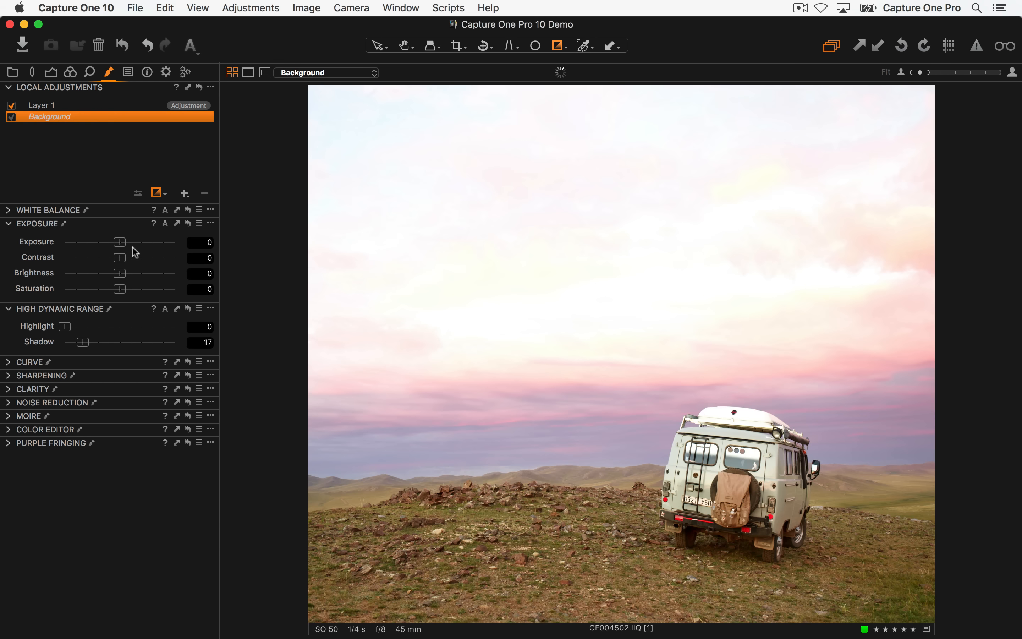
# - Set Layer 1's exposure to -1.14, its Clarity to 60 and its saturation to 40
pyautogui.click(56, 107)
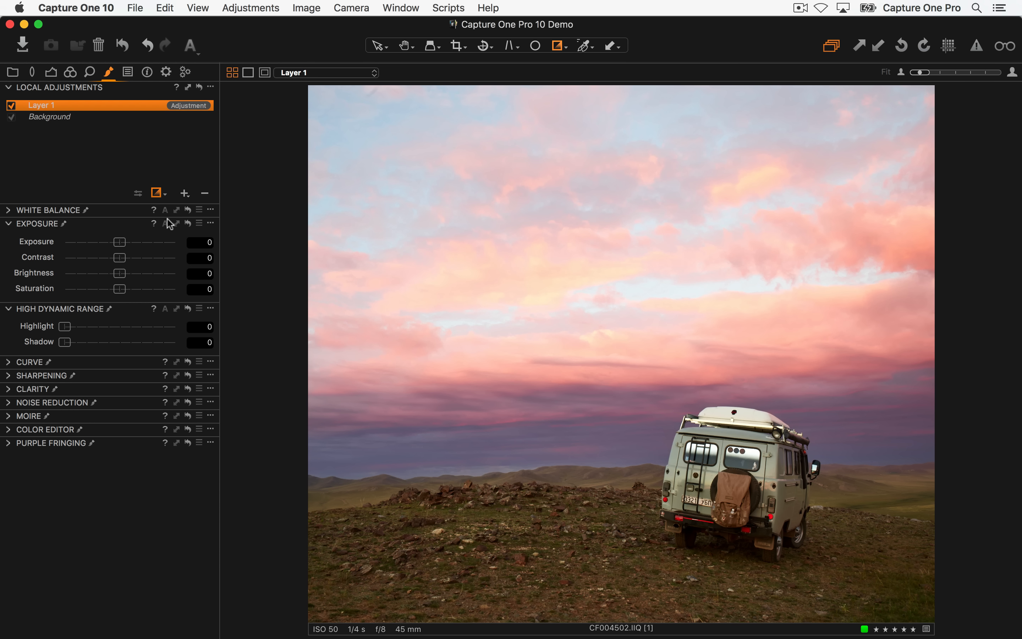
pyautogui.moveTo(115, 244); pyautogui.dragTo(102, 244)
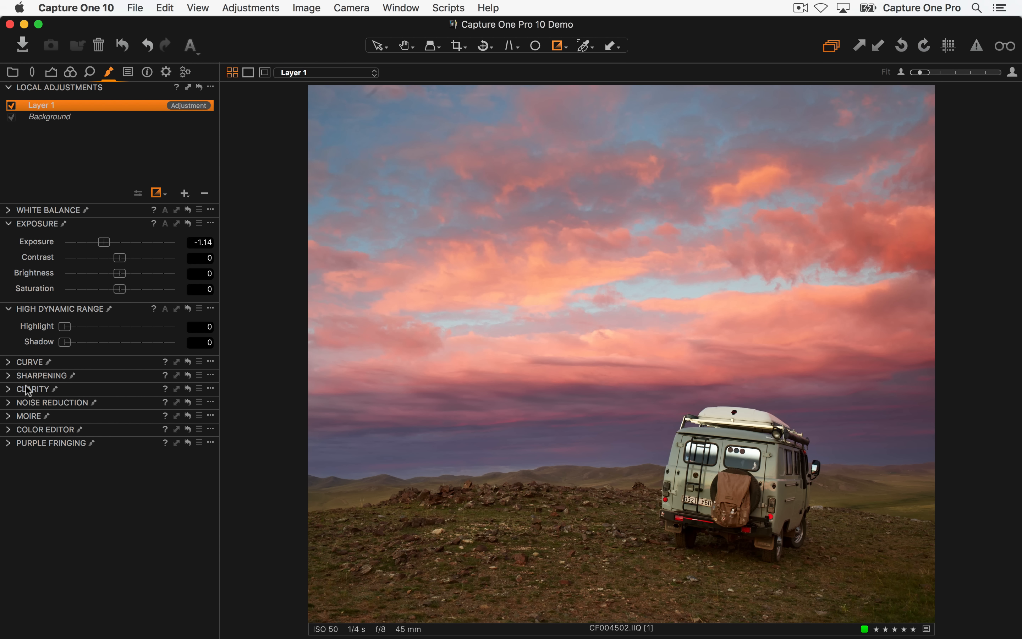
pyautogui.click(9, 389)
pyautogui.moveTo(134, 421); pyautogui.dragTo(161, 428)
pyautogui.moveTo(120, 289); pyautogui.dragTo(145, 294)
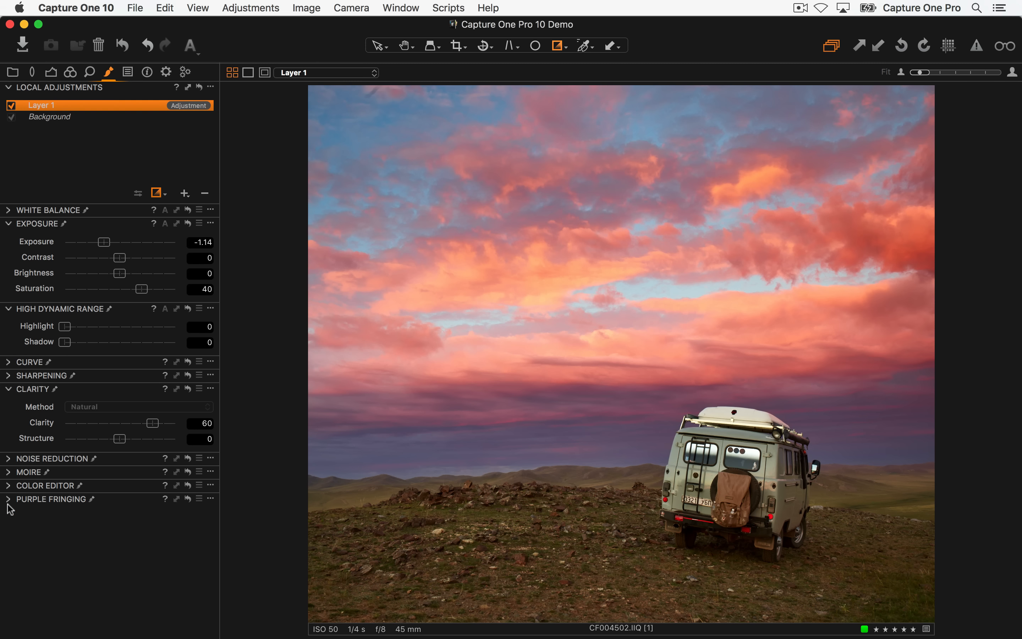
# - With the Advanced Color Editor, set the sky blue's lightness to -20.0 and the orange clouds' saturation to 9.7 and lightness to -11.6
pyautogui.keyDown('alt'); pyautogui.click(10, 486); pyautogui.keyUp('alt')
pyautogui.click(208, 364)
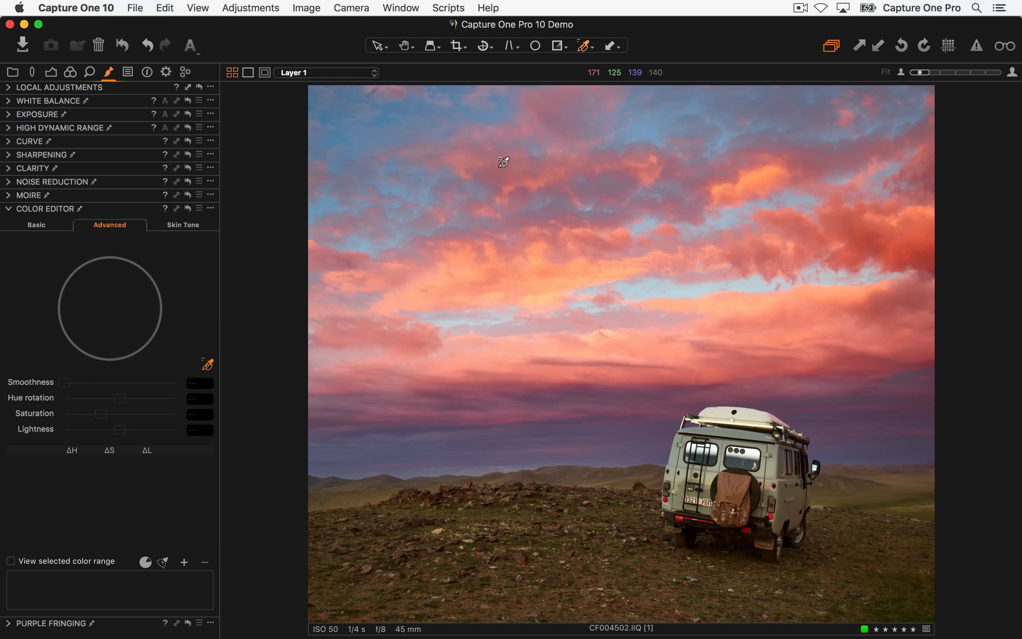
pyautogui.click(502, 106)
pyautogui.moveTo(101, 414)
pyautogui.mouseDown()
pyautogui.moveTo(123, 420)
pyautogui.moveTo(104, 422)
pyautogui.mouseUp()
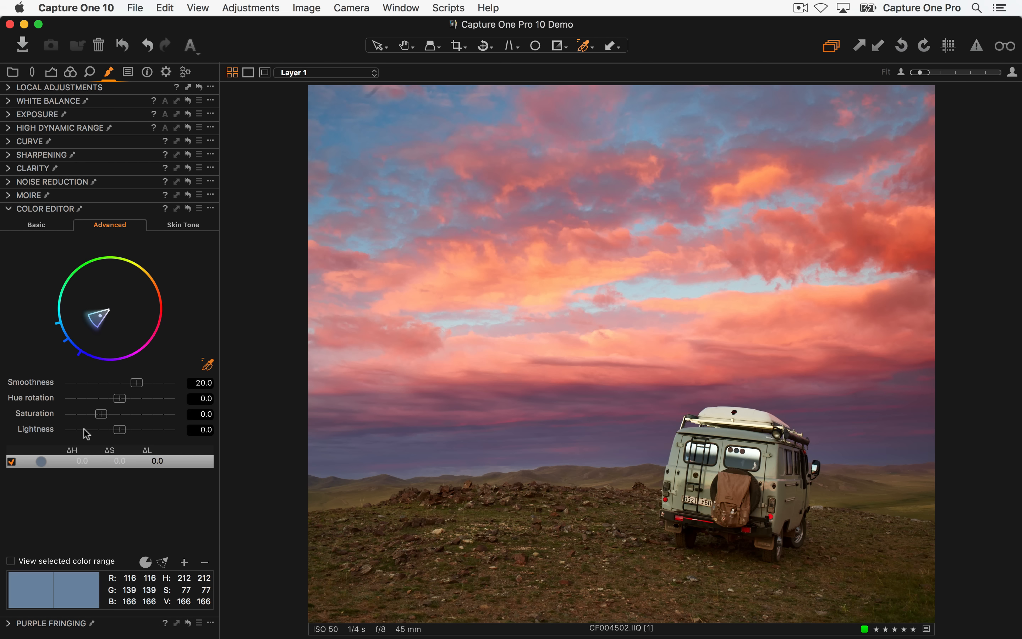
pyautogui.moveTo(121, 431)
pyautogui.mouseDown()
pyautogui.moveTo(92, 433)
pyautogui.moveTo(107, 432)
pyautogui.mouseUp()
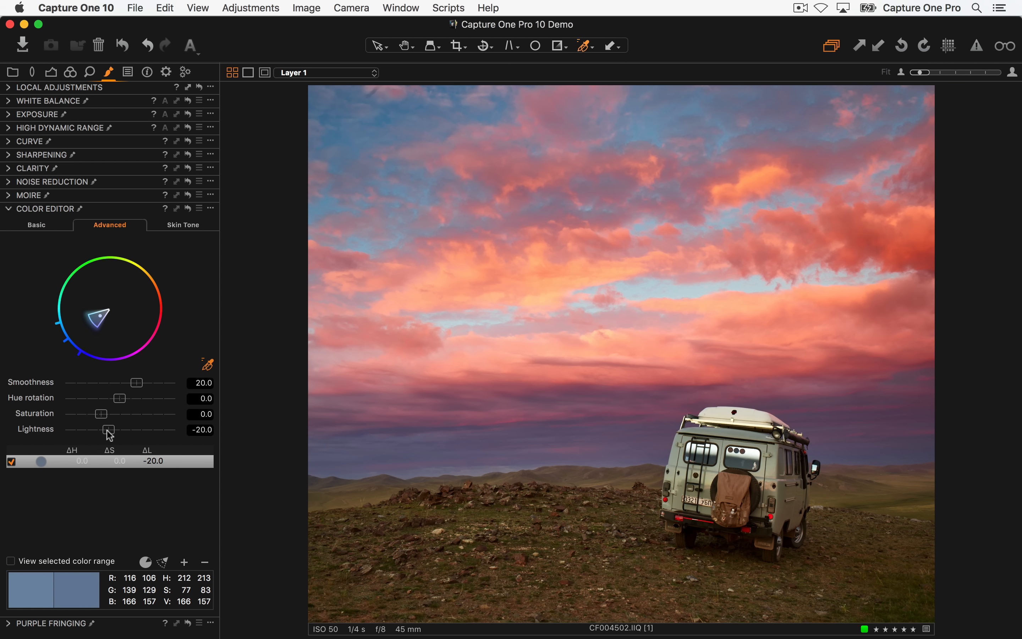
pyautogui.click(476, 270)
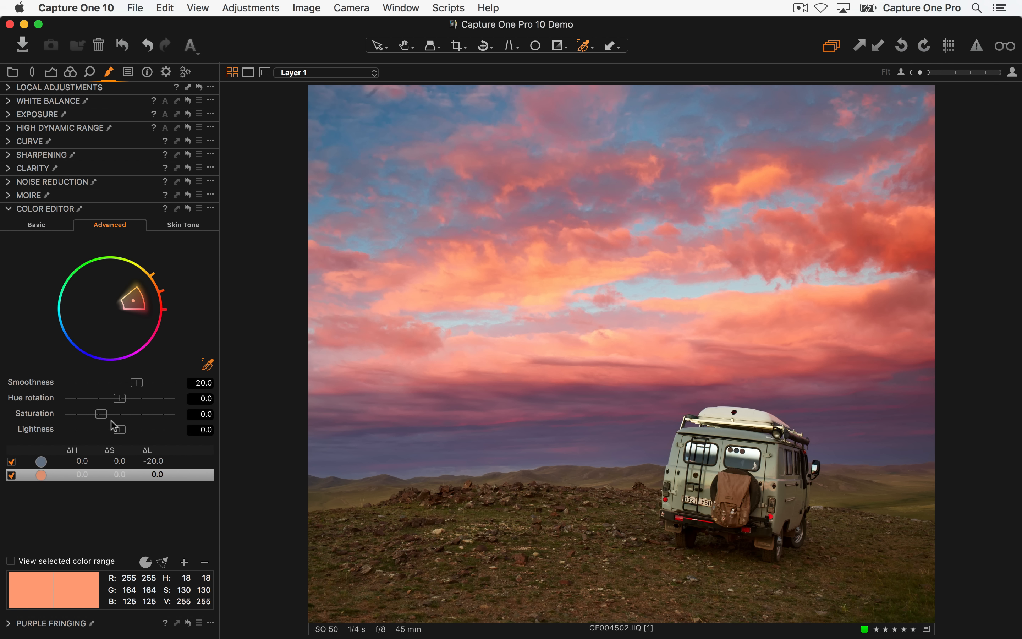
pyautogui.moveTo(118, 430); pyautogui.dragTo(104, 415)
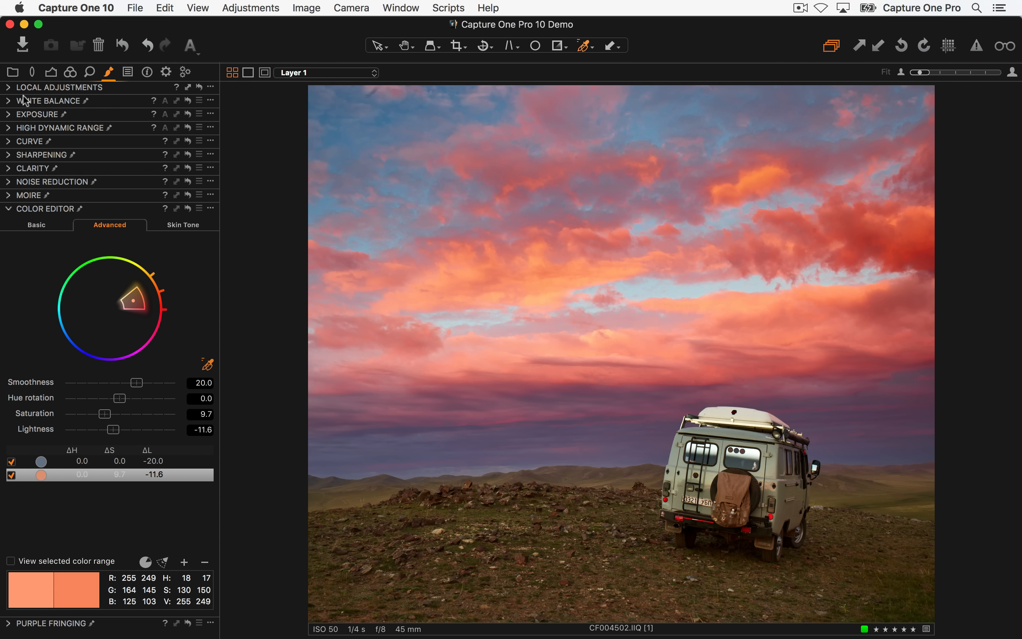
# - Compare the sky with Layer 1 off and on
pyautogui.click(11, 88)
pyautogui.click(11, 105)
pyautogui.click(11, 105)
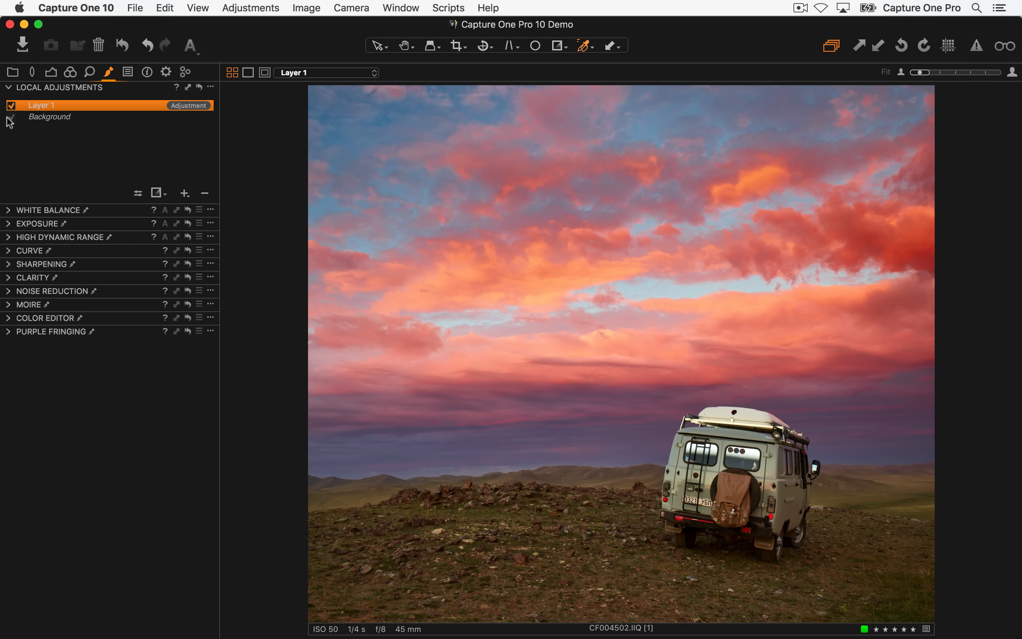
# - Rename Layer 1 as Sky and add a new adjustment layer named Foreground
pyautogui.doubleClick(54, 102)
pyautogui.write('Sky')
pyautogui.press('Return')
pyautogui.write('Foreground')
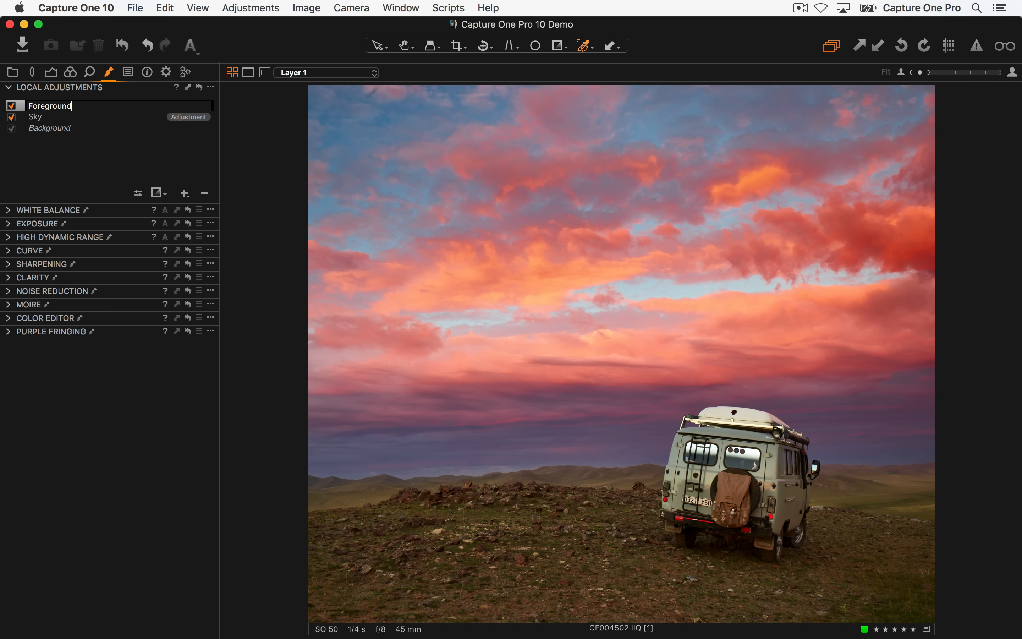
pyautogui.press('Return')
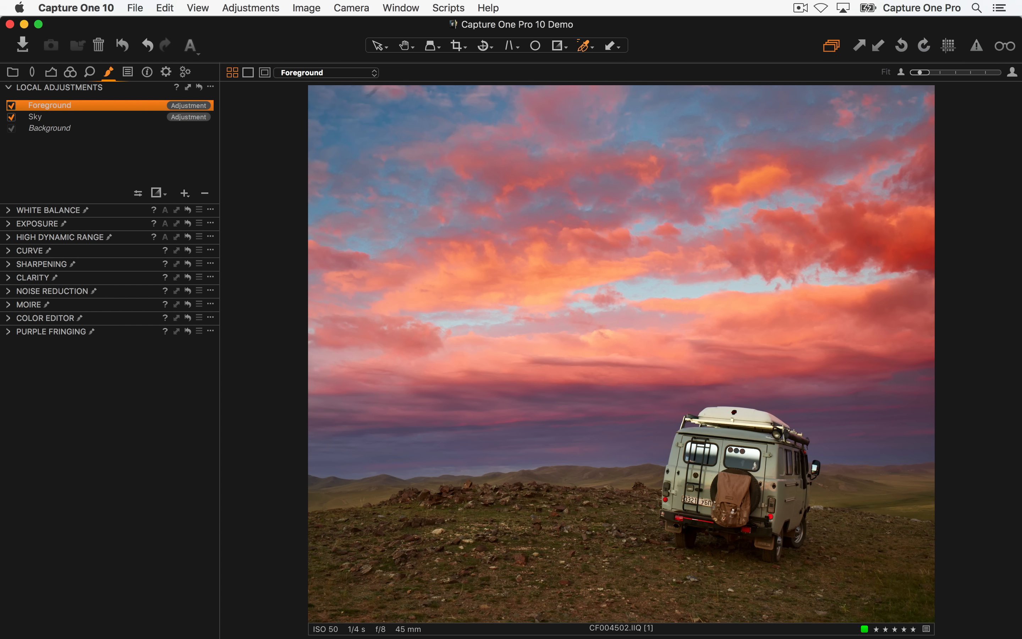
# - Draw a gradient mask from the ground up across the horizon on the Foreground layer and set its exposure to 0.36
pyautogui.click(161, 193)
pyautogui.moveTo(607, 548); pyautogui.dragTo(593, 408)
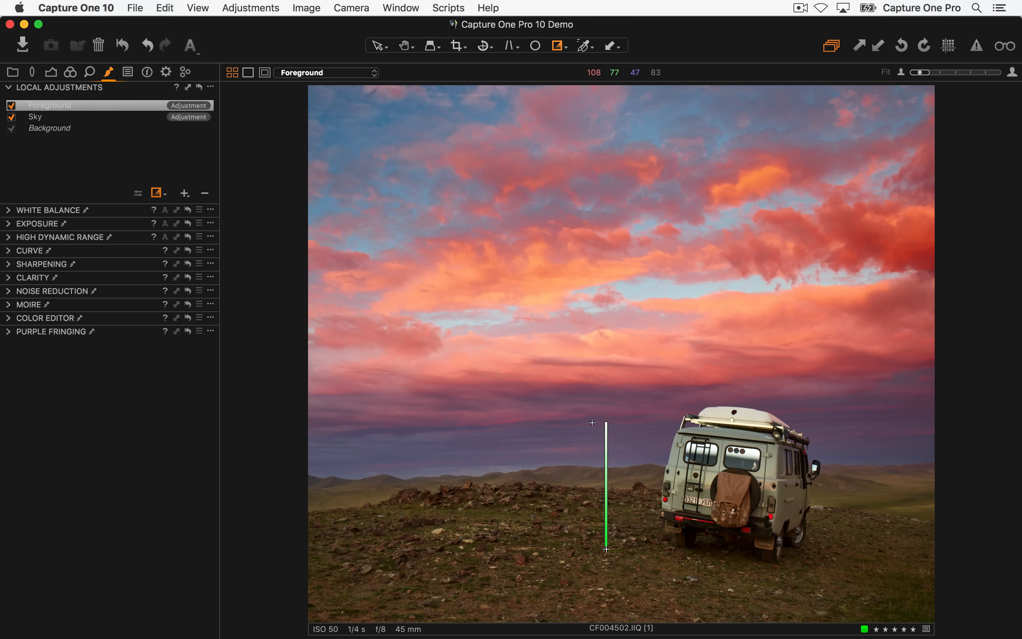
pyautogui.moveTo(589, 459); pyautogui.dragTo(587, 466)
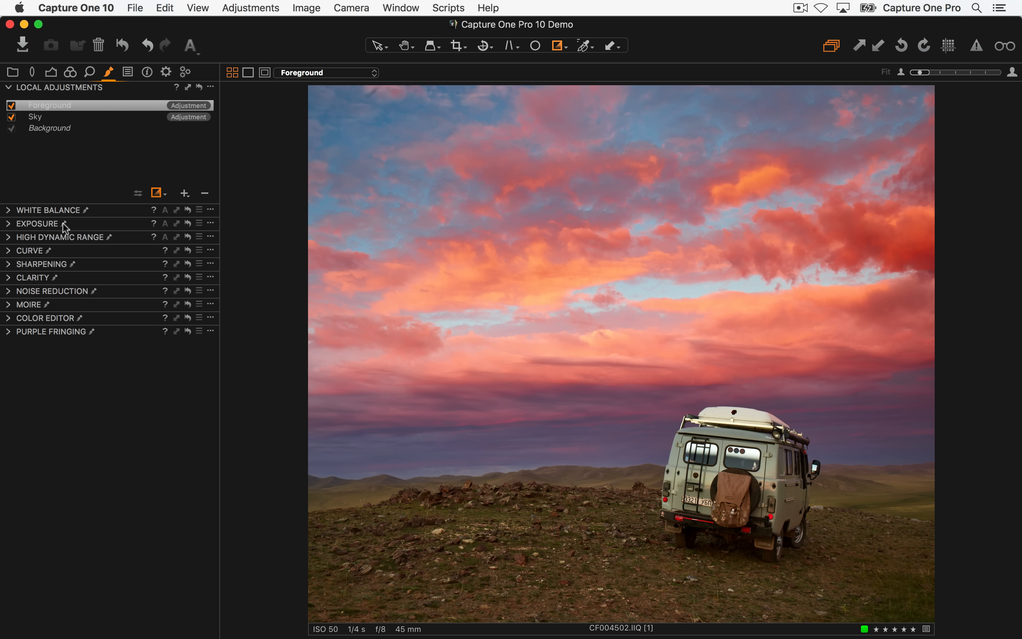
pyautogui.click(12, 224)
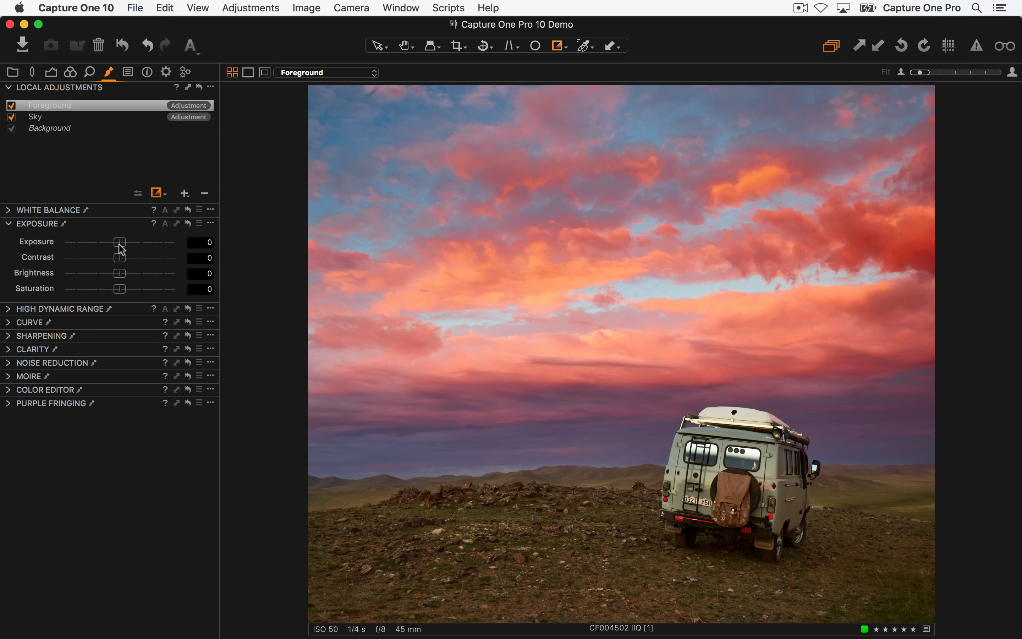
pyautogui.moveTo(120, 244); pyautogui.dragTo(121, 243)
pyautogui.moveTo(570, 428); pyautogui.dragTo(570, 524)
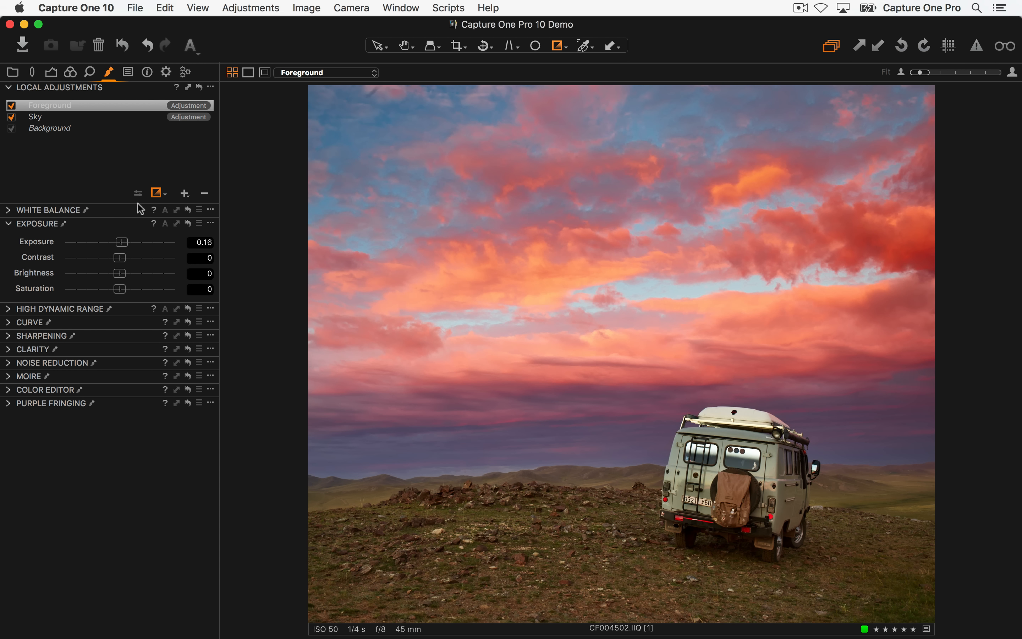
pyautogui.moveTo(122, 244); pyautogui.dragTo(125, 241)
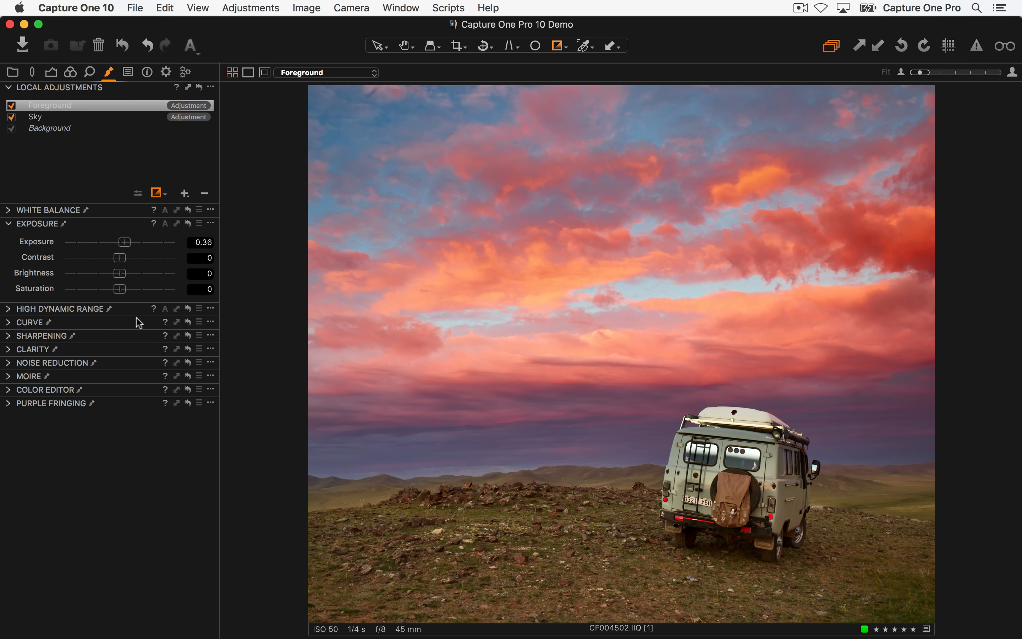
# - Set the Foreground layer's Clarity to 40 and Structure to 12, checking the rocks at 100% and comparing the layer off and on
pyautogui.click(12, 349)
pyautogui.moveTo(129, 386); pyautogui.dragTo(142, 383)
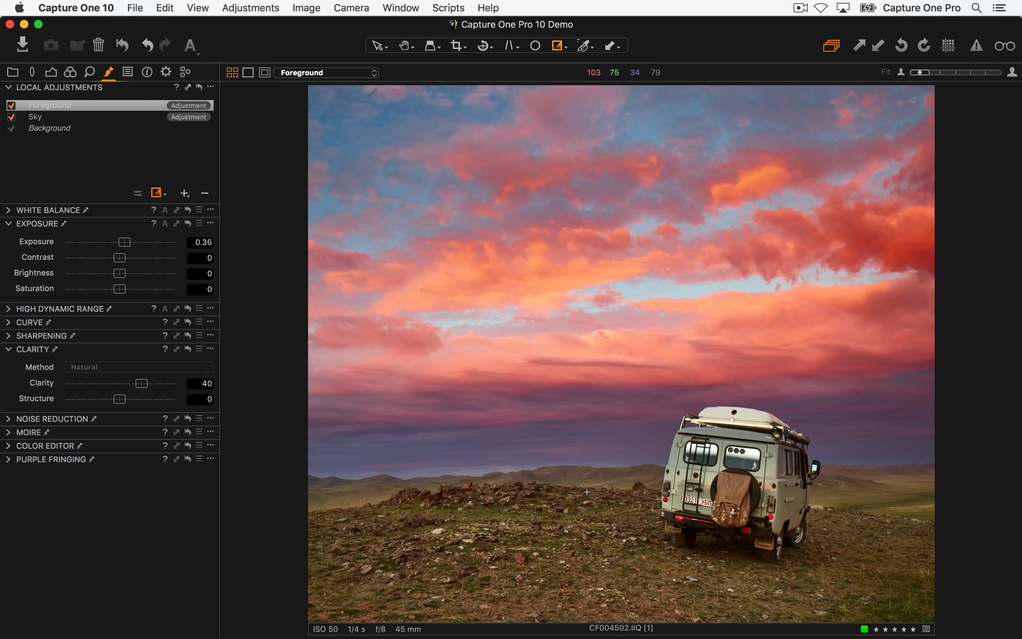
pyautogui.press('h')
pyautogui.click(509, 500)
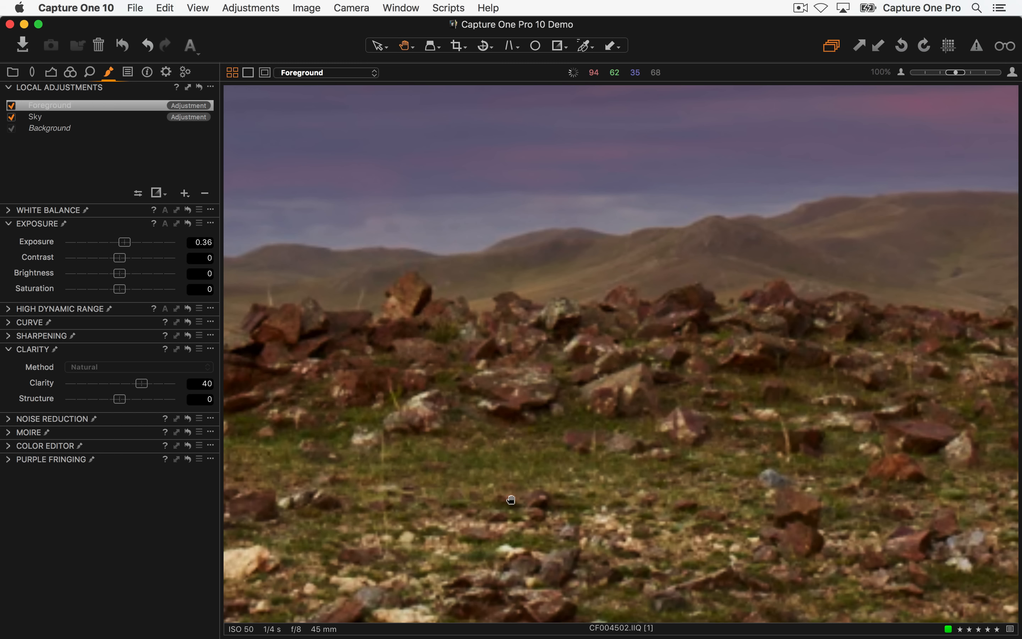
pyautogui.moveTo(547, 503); pyautogui.dragTo(451, 348)
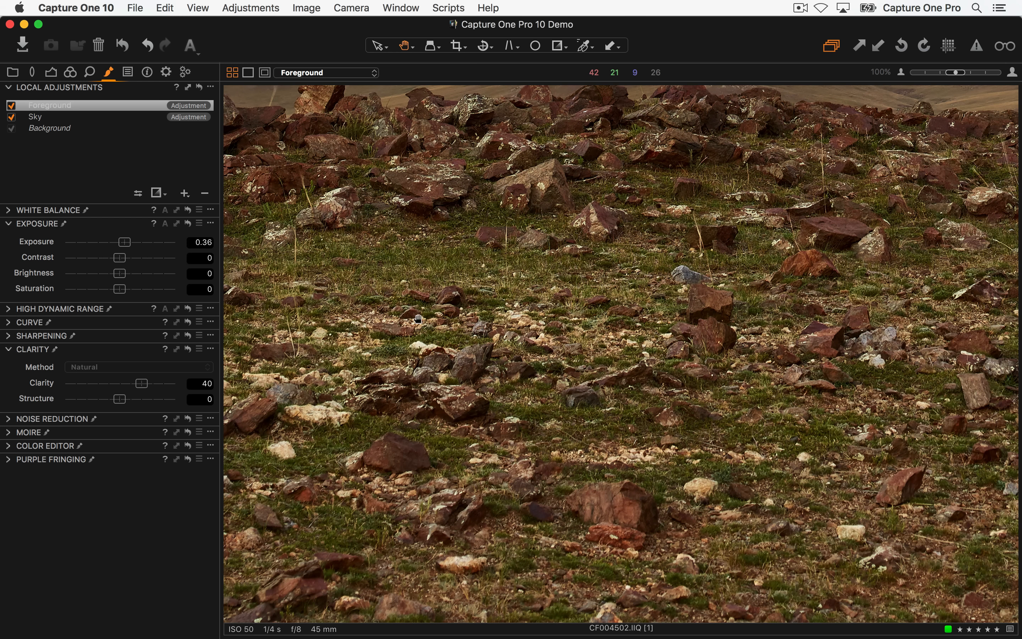
pyautogui.moveTo(120, 399); pyautogui.dragTo(126, 399)
pyautogui.moveTo(498, 340); pyautogui.dragTo(573, 317)
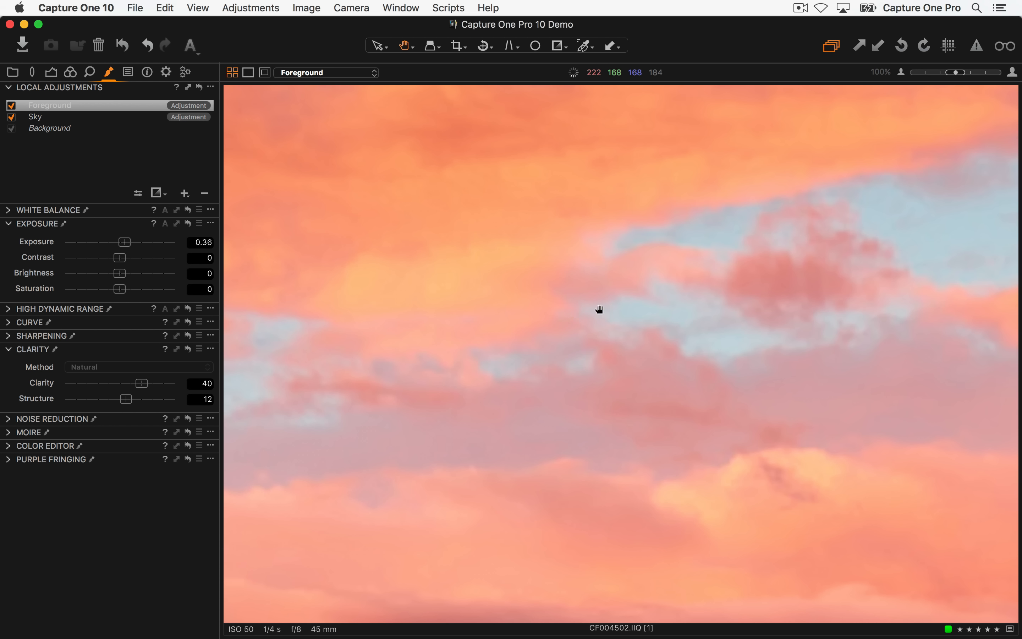
pyautogui.doubleClick(618, 321)
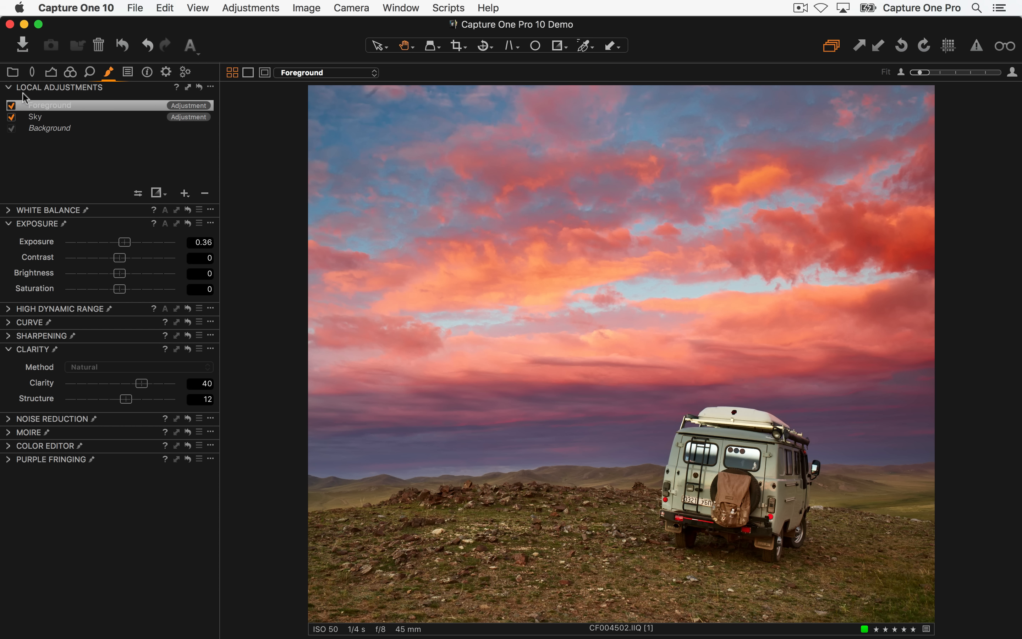
pyautogui.click(12, 105)
pyautogui.click(11, 105)
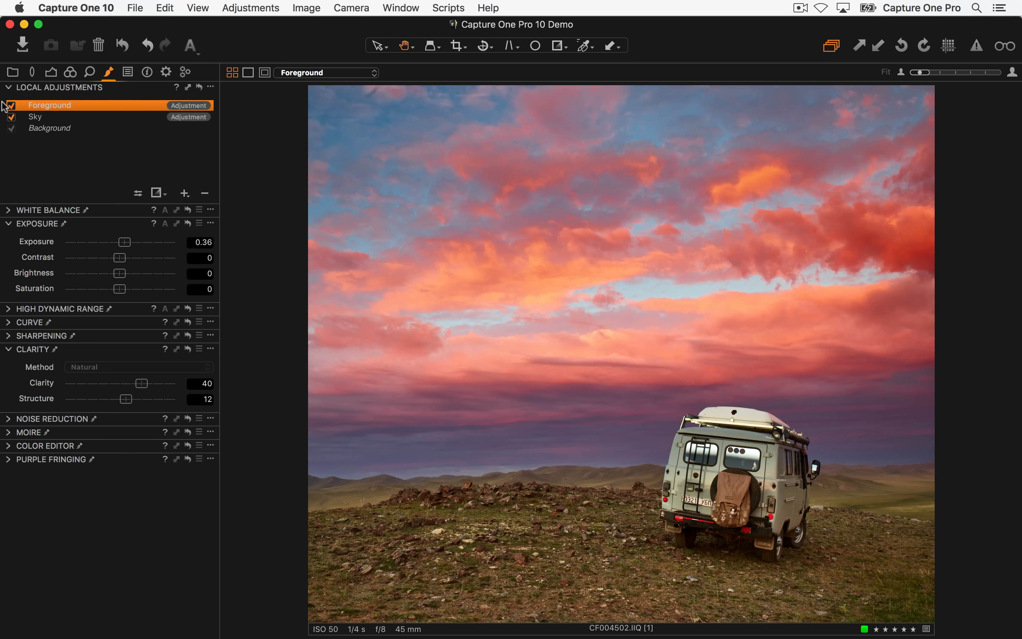
# - Add an adjustment layer named Rainy clouds and brush its mask over the dark purple cloud band above the horizon
pyautogui.click(185, 193)
pyautogui.write('Rainy clouds')
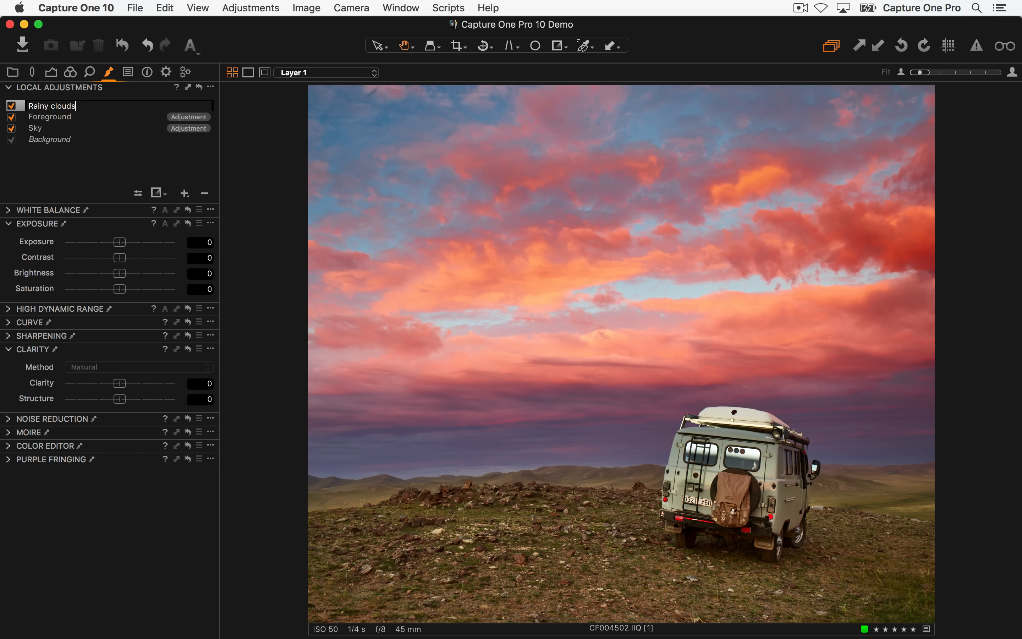
pyautogui.press('Return')
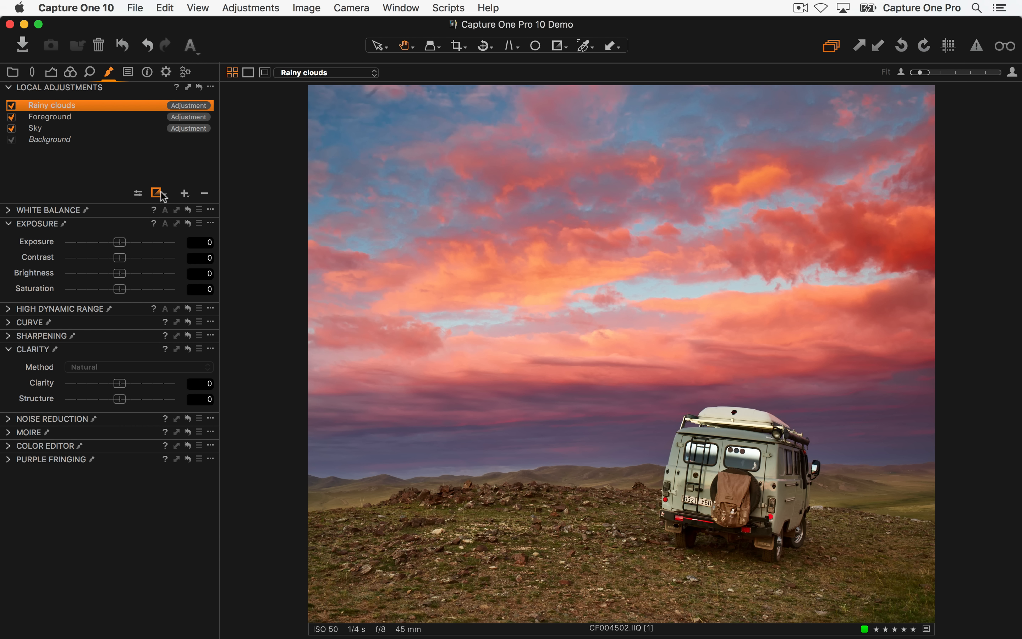
pyautogui.moveTo(162, 198); pyautogui.dragTo(195, 198)
pyautogui.moveTo(455, 407); pyautogui.dragTo(418, 421)
pyautogui.moveTo(364, 399)
pyautogui.mouseDown()
pyautogui.moveTo(322, 429)
pyautogui.moveTo(383, 417)
pyautogui.moveTo(368, 400)
pyautogui.moveTo(313, 441)
pyautogui.moveTo(637, 436)
pyautogui.mouseUp()
pyautogui.moveTo(714, 371)
pyautogui.mouseDown()
pyautogui.moveTo(468, 409)
pyautogui.moveTo(586, 399)
pyautogui.moveTo(649, 415)
pyautogui.moveTo(606, 432)
pyautogui.moveTo(622, 436)
pyautogui.moveTo(765, 380)
pyautogui.moveTo(919, 391)
pyautogui.moveTo(942, 406)
pyautogui.moveTo(857, 449)
pyautogui.moveTo(934, 445)
pyautogui.moveTo(924, 370)
pyautogui.moveTo(855, 438)
pyautogui.moveTo(793, 400)
pyautogui.moveTo(618, 388)
pyautogui.moveTo(567, 414)
pyautogui.moveTo(582, 429)
pyautogui.moveTo(268, 455)
pyautogui.moveTo(478, 398)
pyautogui.moveTo(926, 337)
pyautogui.moveTo(968, 341)
pyautogui.moveTo(995, 233)
pyautogui.mouseUp()
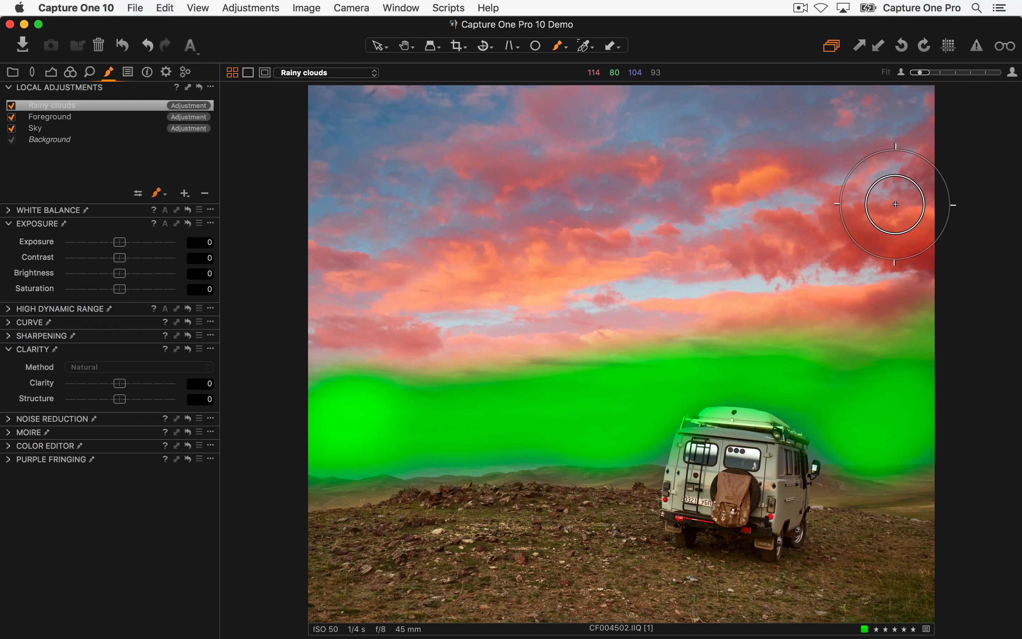
pyautogui.press('m')
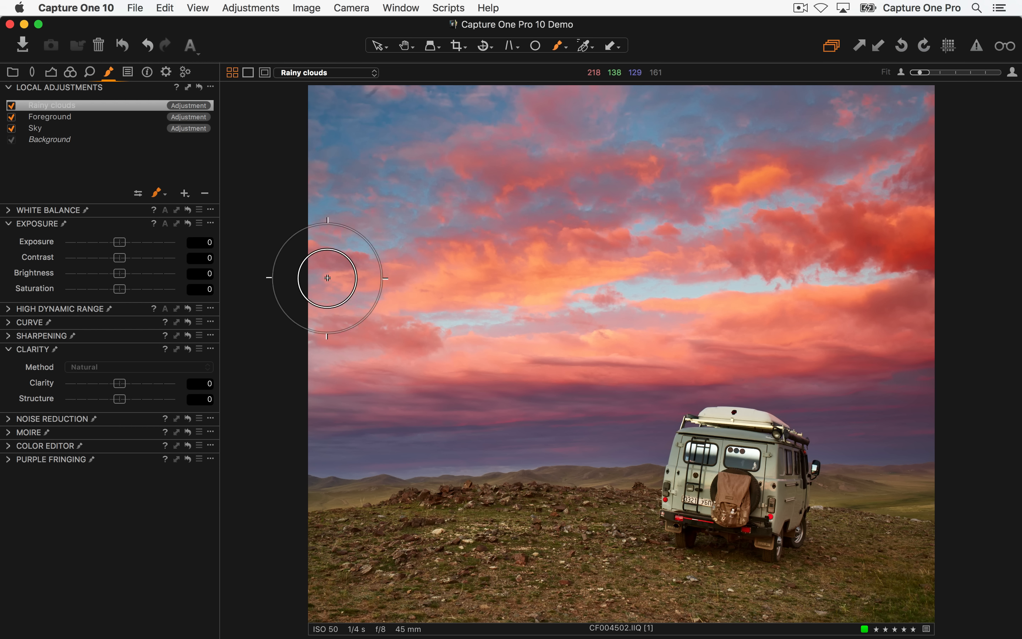
# - Set the Rainy clouds layer's Clarity to 40 and slightly lower the midtones of its Luma curve
pyautogui.moveTo(128, 389); pyautogui.dragTo(142, 384)
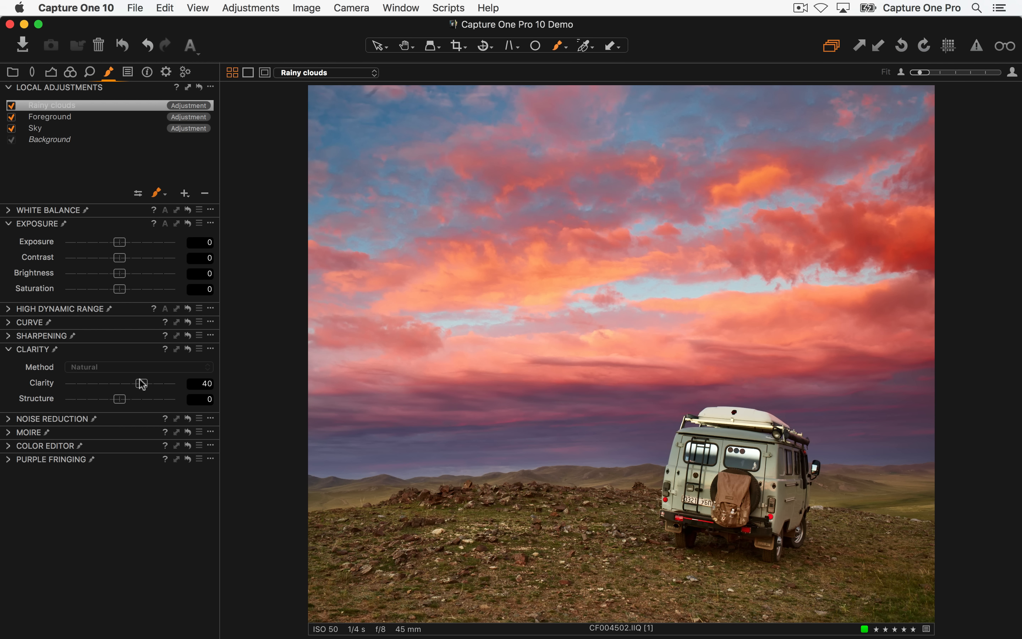
pyautogui.click(11, 325)
pyautogui.moveTo(110, 317)
pyautogui.mouseDown()
pyautogui.moveTo(99, 316)
pyautogui.moveTo(100, 330)
pyautogui.mouseUp()
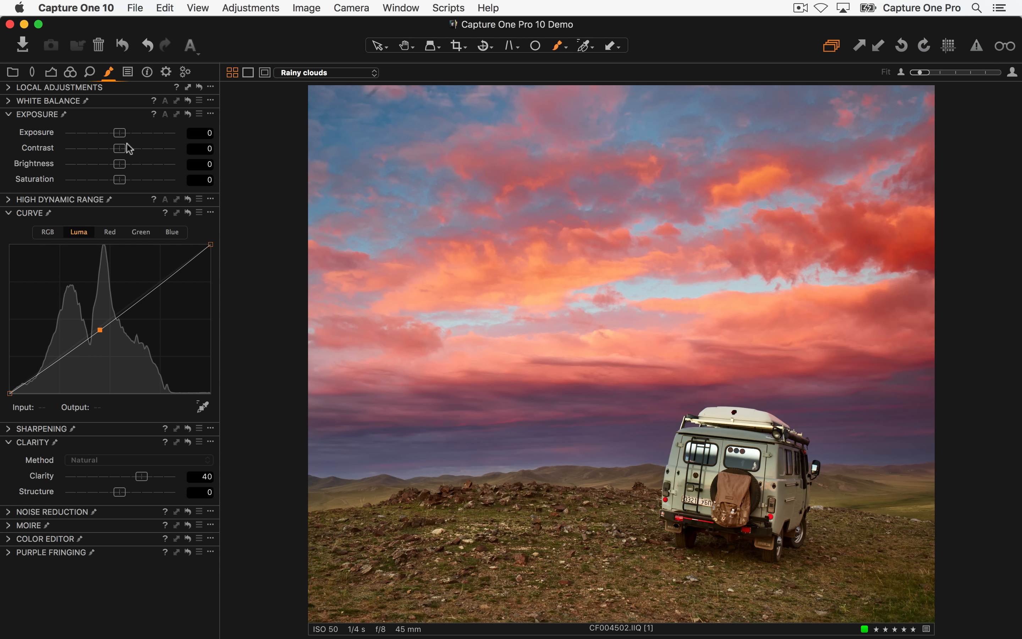
pyautogui.click(9, 88)
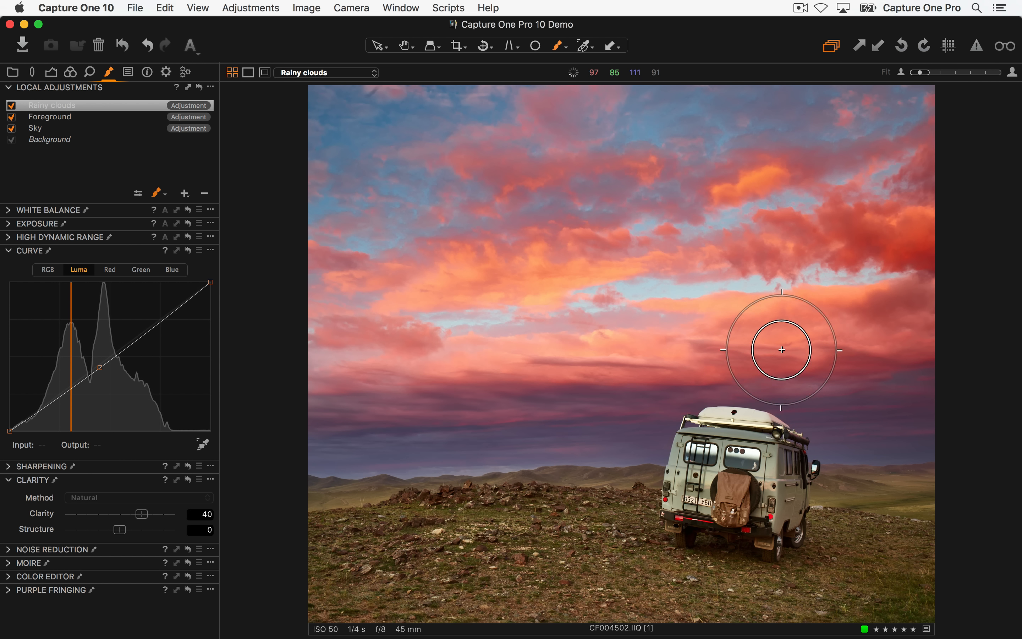
# - Compare the dark clouds with the Rainy clouds layer off and on
pyautogui.click(10, 105)
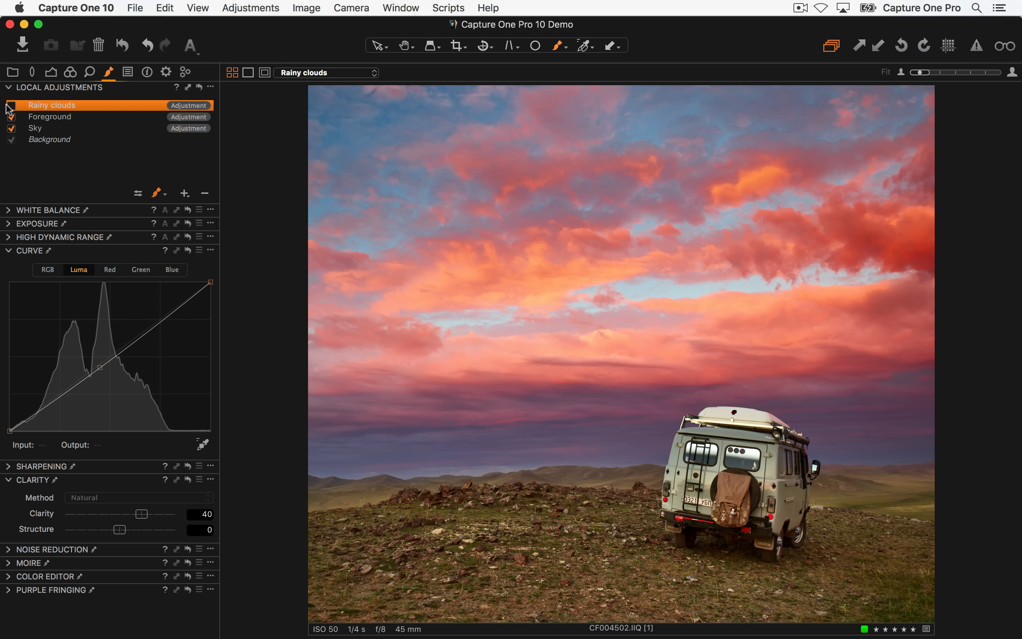
pyautogui.click(11, 106)
pyautogui.click(11, 106)
pyautogui.click(11, 106)
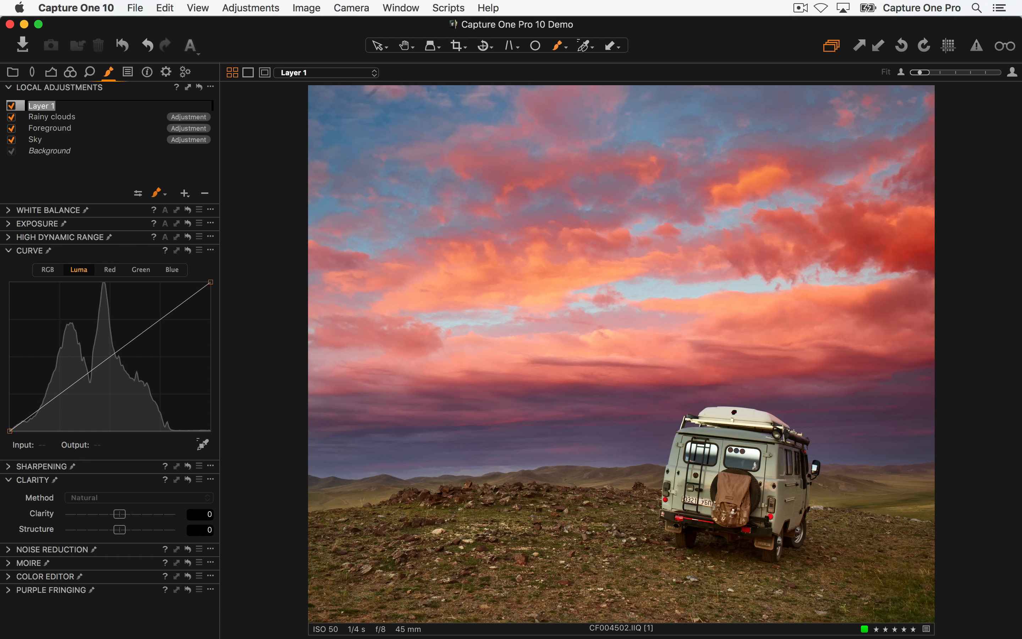
# - Add an adjustment layer named Truck lighten and invert its empty mask so it covers the whole image
pyautogui.write('Truck lighten')
pyautogui.press('Return')
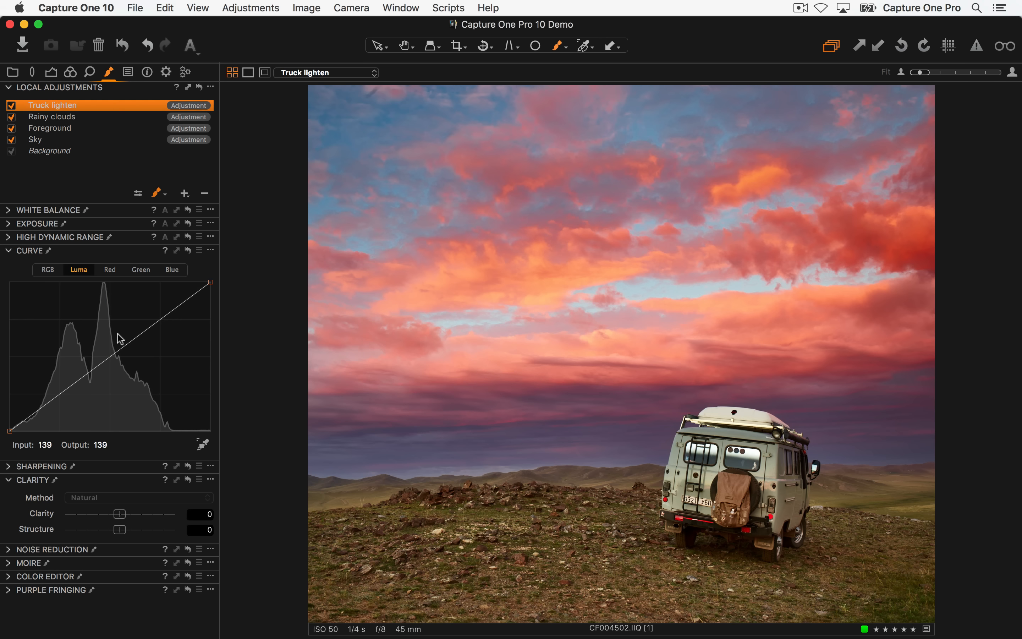
pyautogui.click(210, 87)
pyautogui.click(235, 122)
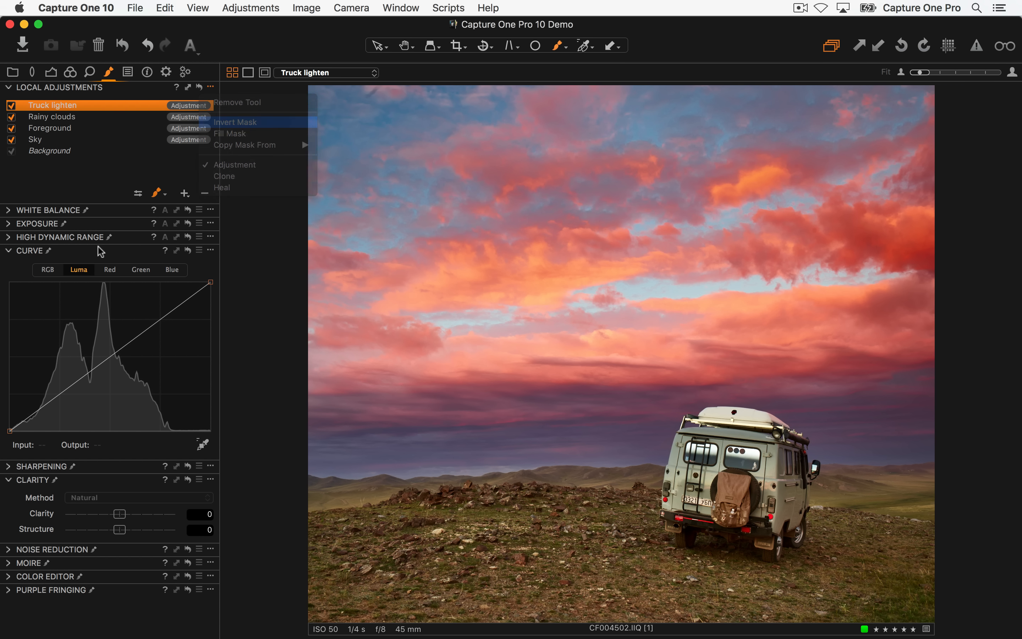
# - Raise the Truck lighten layer's Luma curve midtones from input 112 to output 143 and invert the mask to hide the effect
pyautogui.moveTo(107, 359); pyautogui.dragTo(98, 348)
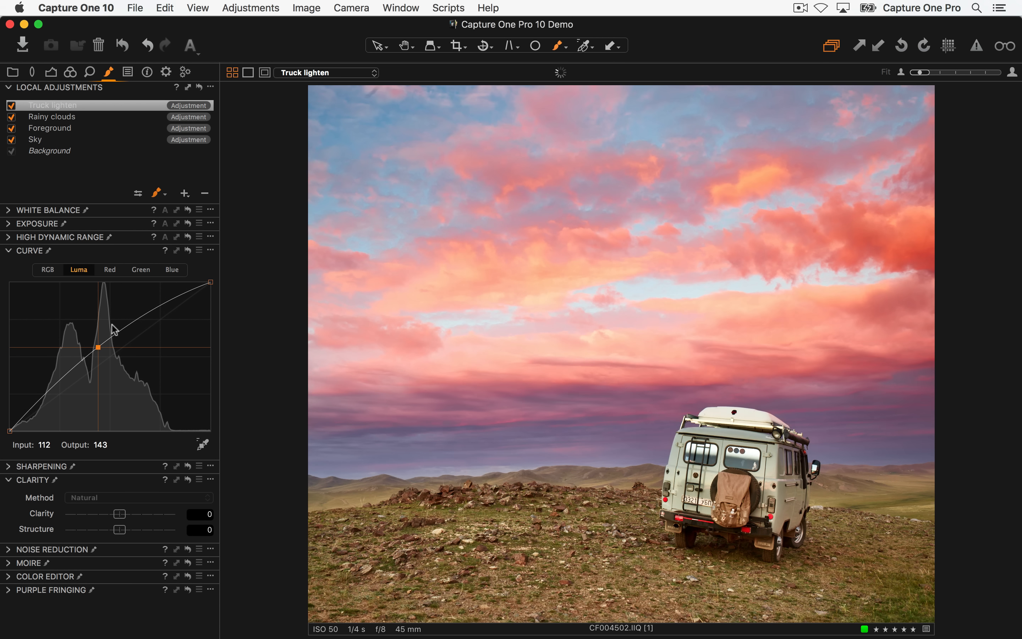
pyautogui.click(211, 91)
pyautogui.click(223, 123)
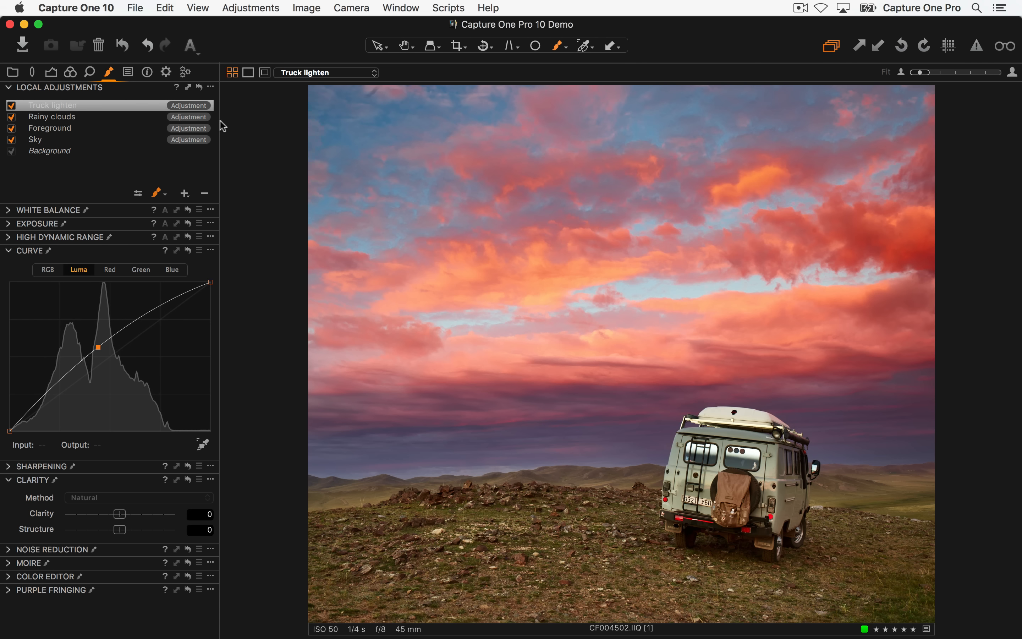
# - Check the brush settings and paint the Truck lighten mask over the back of the van and the backpack
pyautogui.rightClick(747, 457)
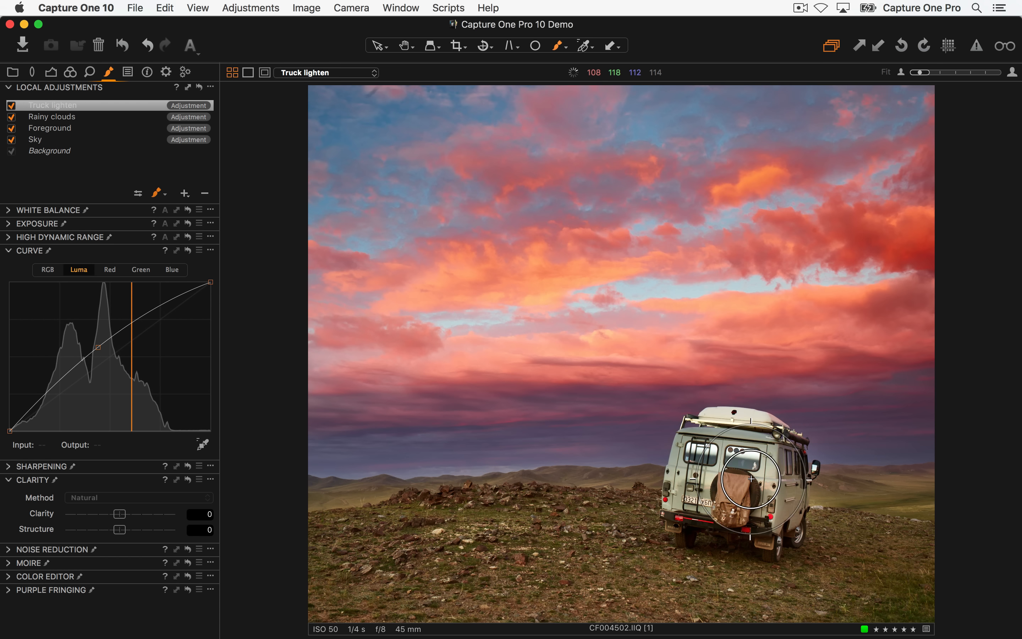
pyautogui.rightClick(732, 506)
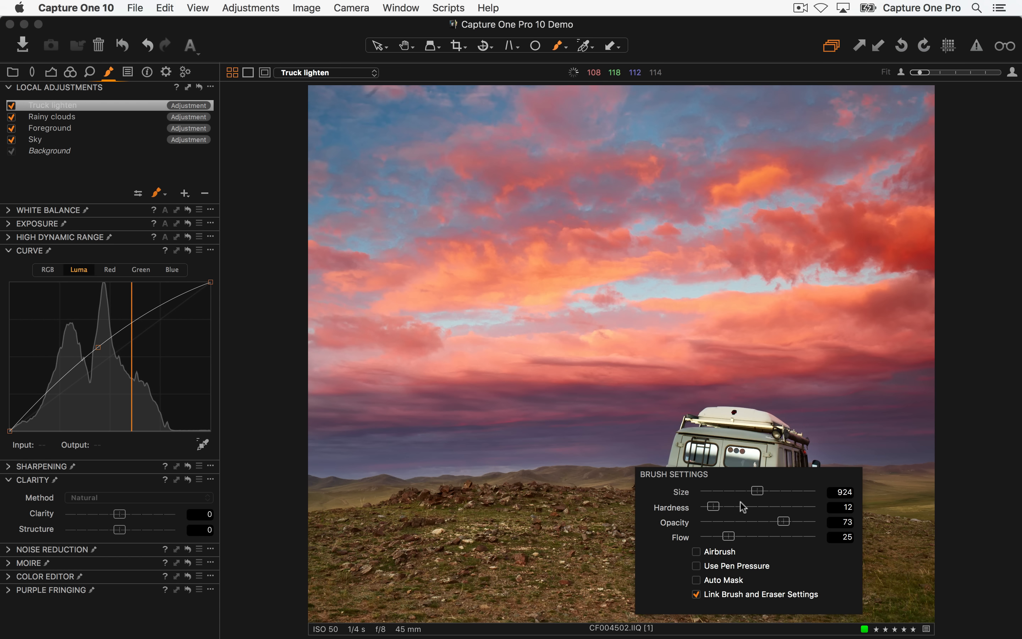
pyautogui.moveTo(742, 458)
pyautogui.mouseDown()
pyautogui.moveTo(732, 475)
pyautogui.moveTo(784, 498)
pyautogui.moveTo(715, 465)
pyautogui.moveTo(749, 503)
pyautogui.moveTo(740, 514)
pyautogui.moveTo(737, 476)
pyautogui.mouseUp()
# - Compare the van's brightness with the Truck lighten layer off and on
pyautogui.click(11, 105)
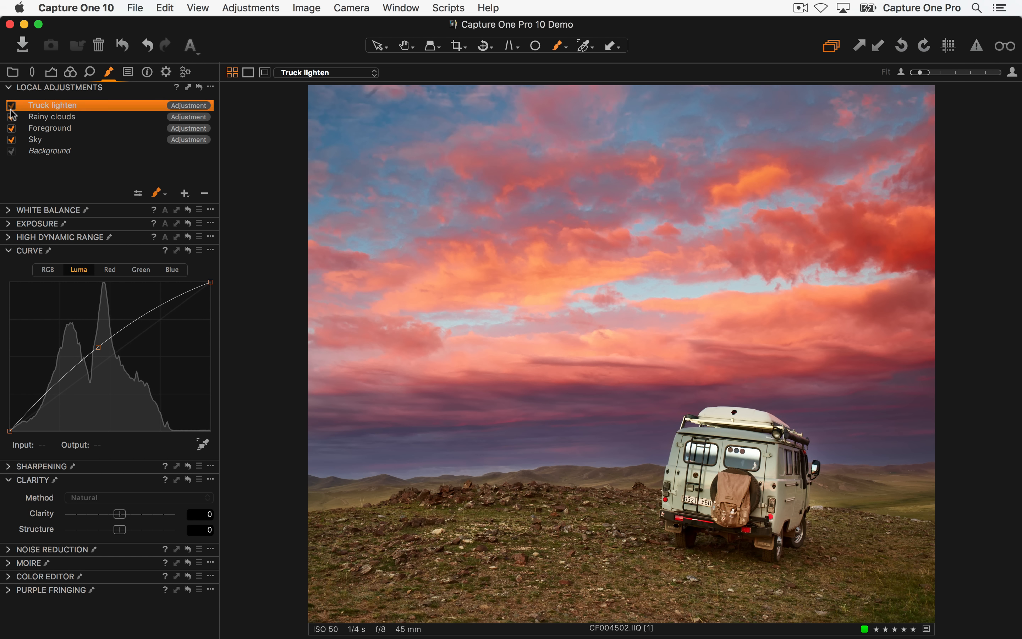
pyautogui.click(11, 106)
pyautogui.click(11, 106)
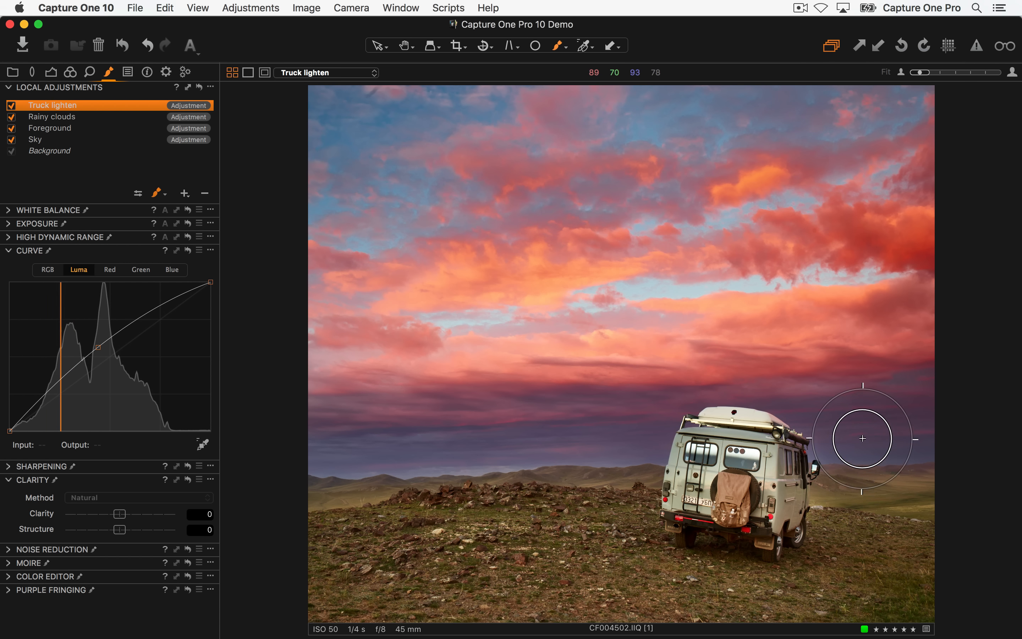
# - Erase the Truck lighten mask around the van's edge and on its white roof, comparing the layer off and on
pyautogui.press('e')
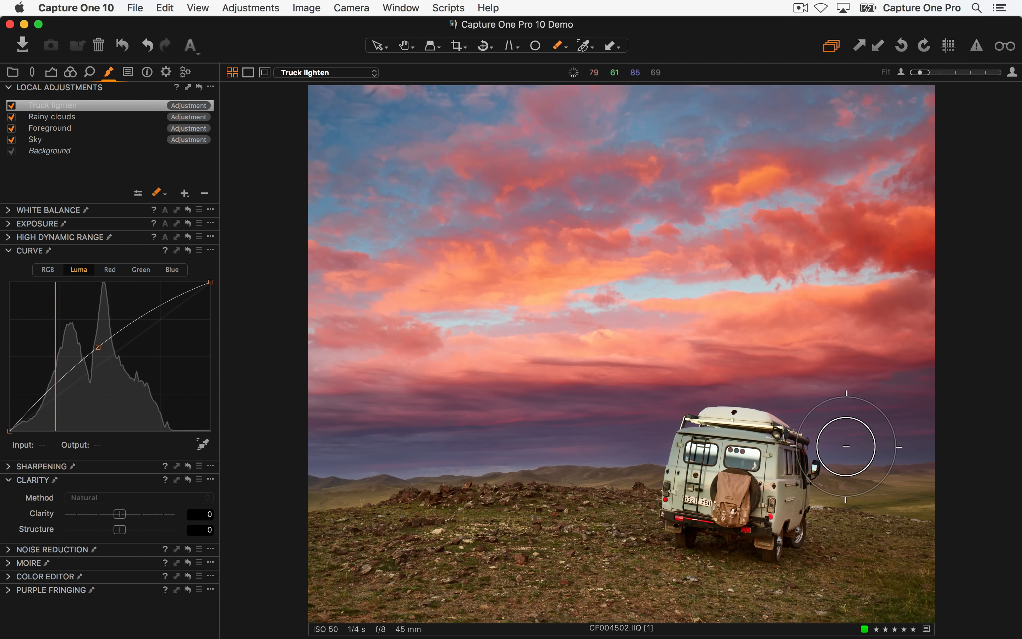
pyautogui.click(14, 106)
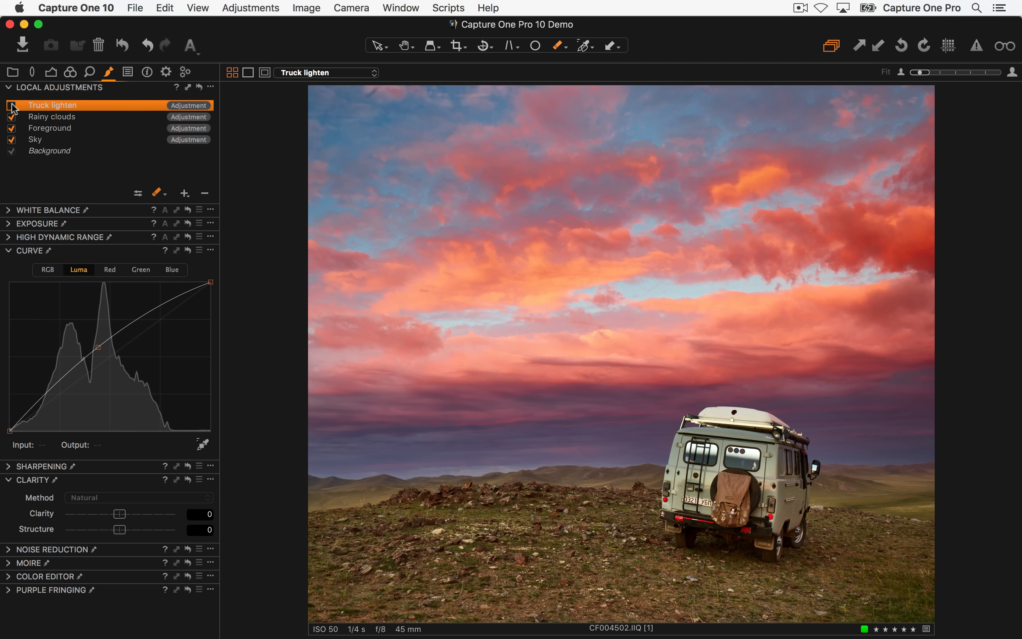
pyautogui.click(11, 106)
pyautogui.click(12, 107)
pyautogui.click(11, 106)
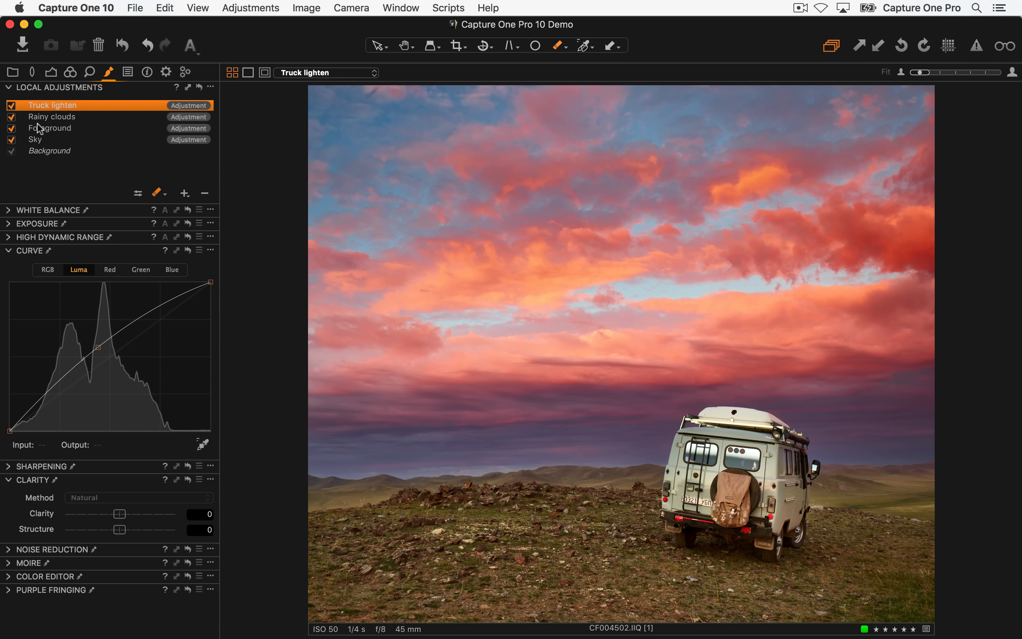
pyautogui.moveTo(754, 413)
pyautogui.mouseDown()
pyautogui.moveTo(723, 411)
pyautogui.moveTo(766, 413)
pyautogui.mouseUp()
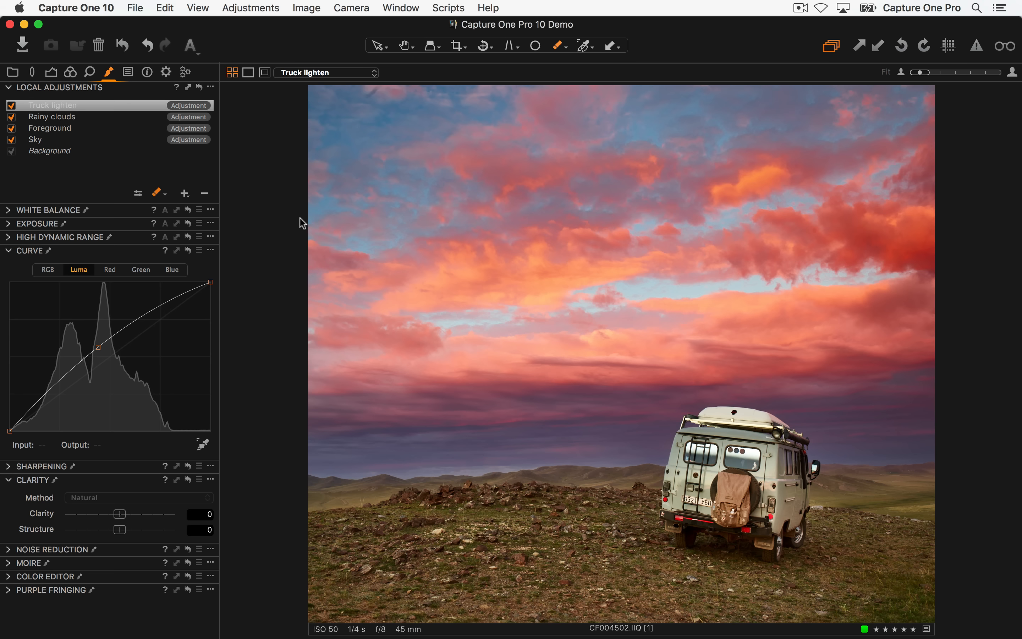
# - Compare the whole photo with all four adjustment layers disabled and enabled
pyautogui.click(199, 88)
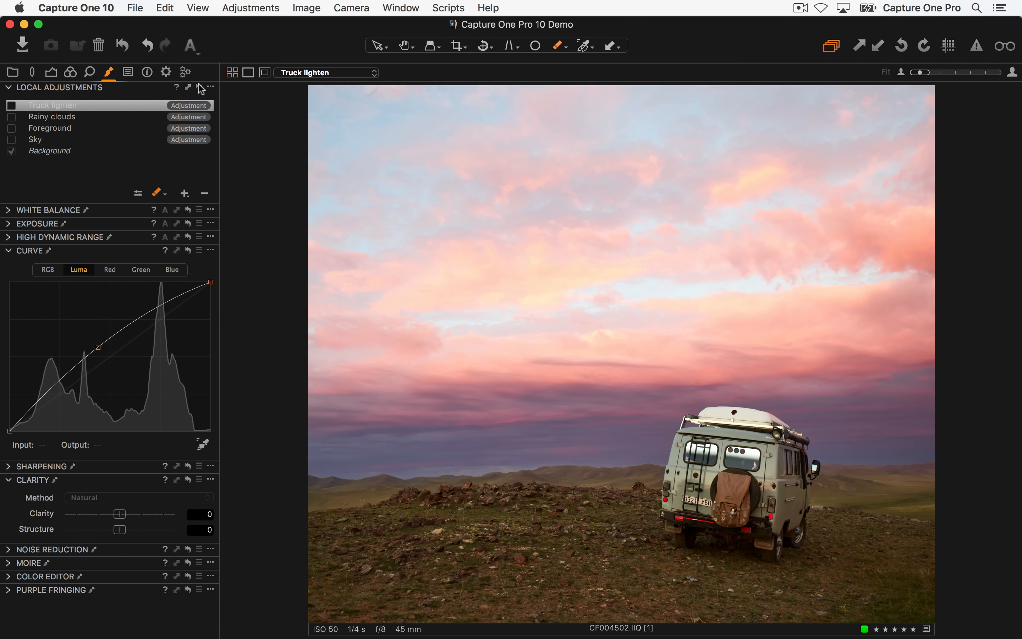
pyautogui.press('super+z')
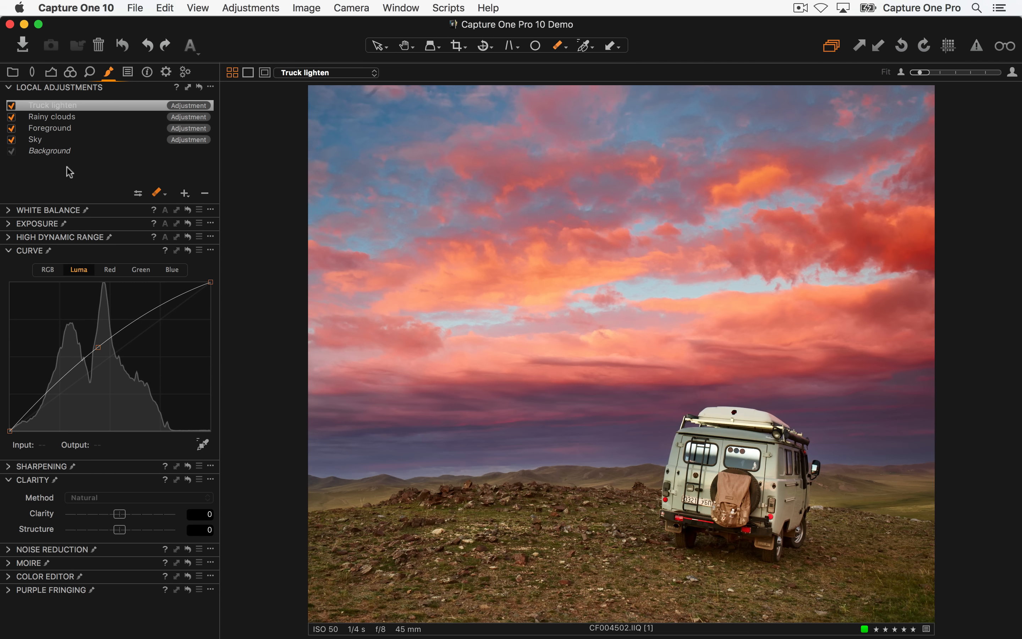
pyautogui.click(200, 88)
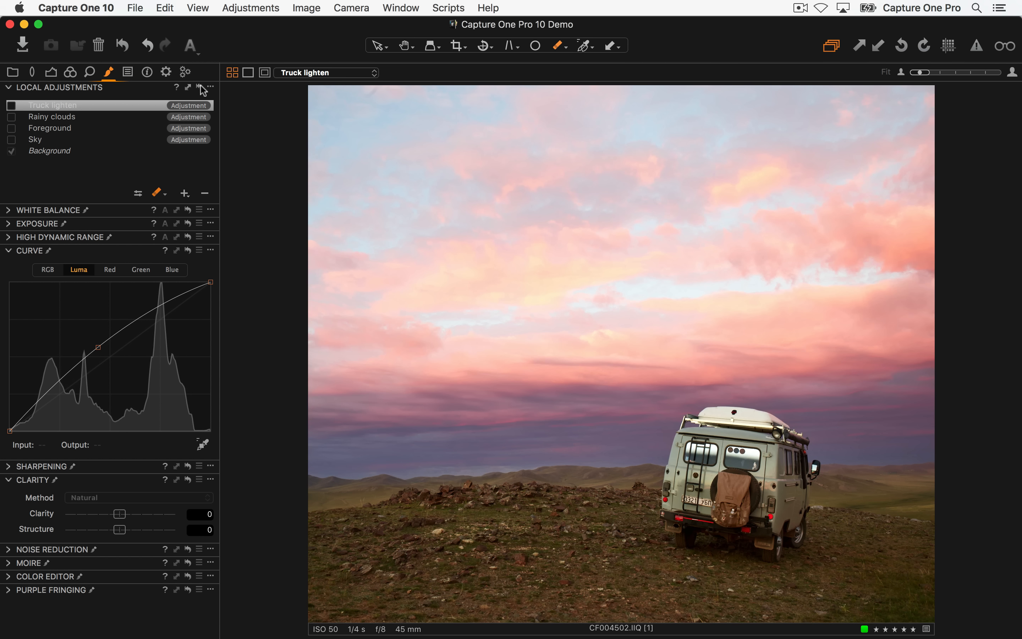
# - Re-enable all layers, set the Sky layer's Exposure to -0.62, and compare the photo with and without the adjustments
pyautogui.press('super+z')
pyautogui.click(78, 141)
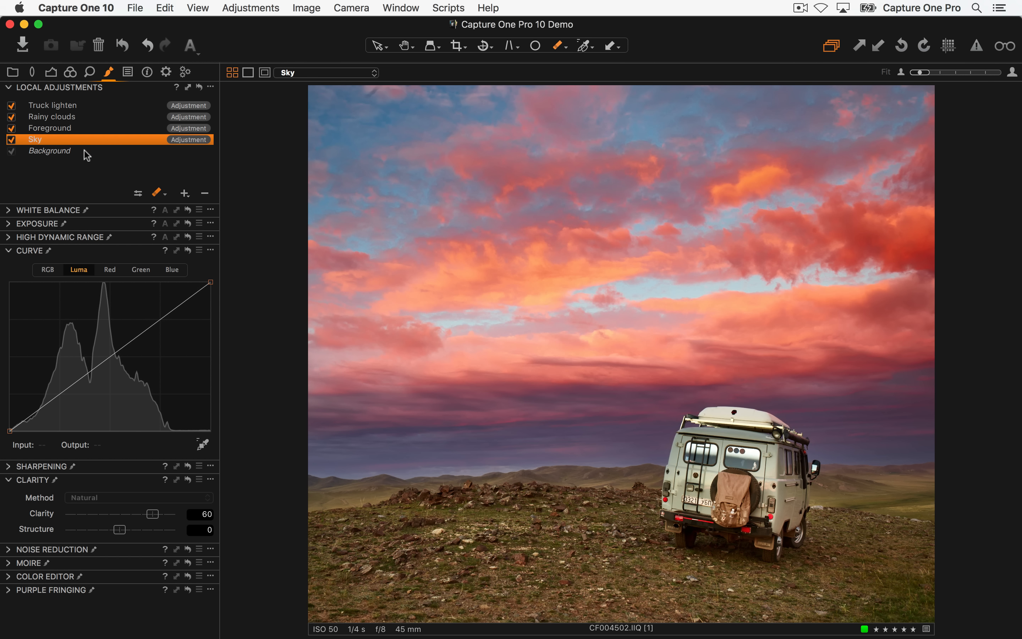
pyautogui.click(8, 224)
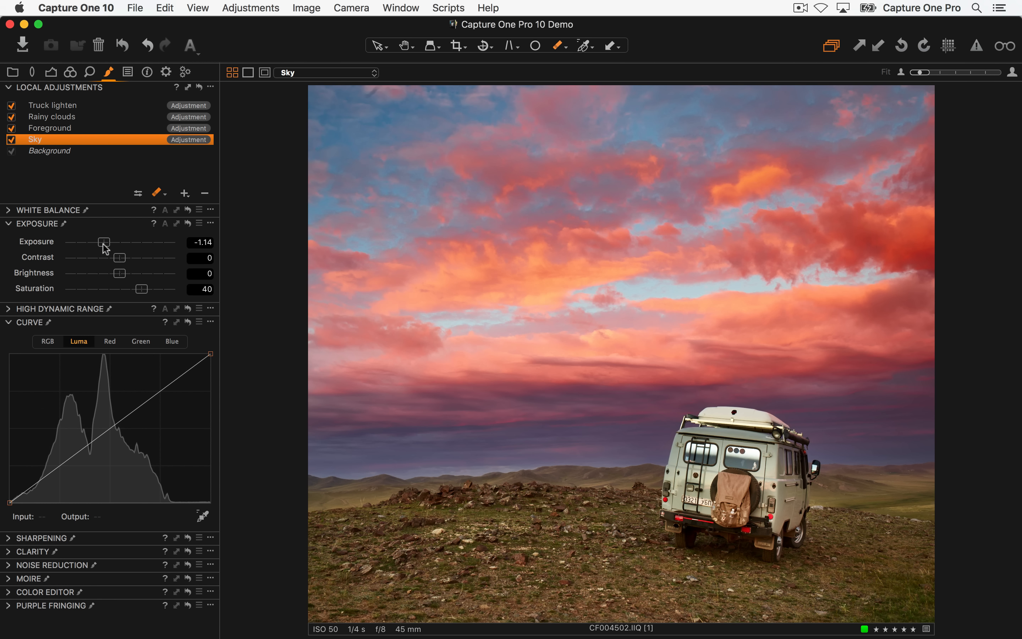
pyautogui.moveTo(103, 245); pyautogui.dragTo(119, 245)
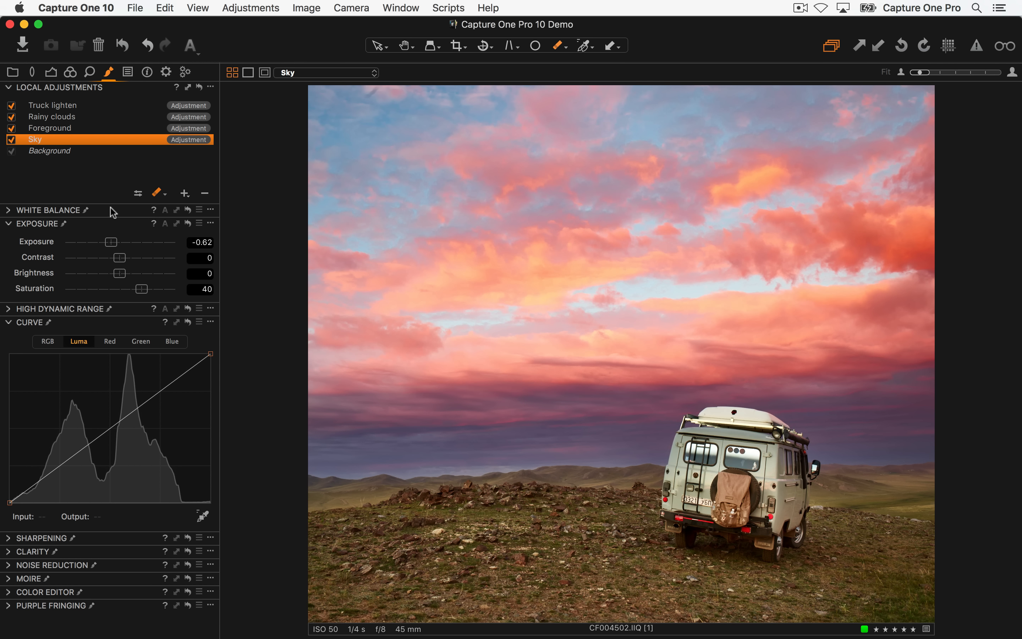
pyautogui.click(198, 89)
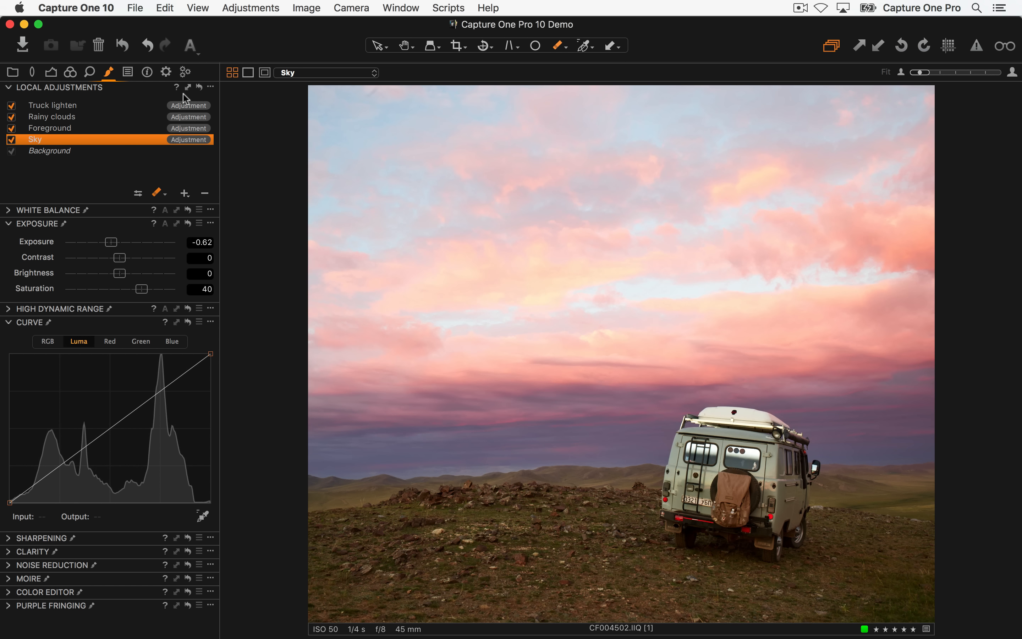
pyautogui.press('super+z')
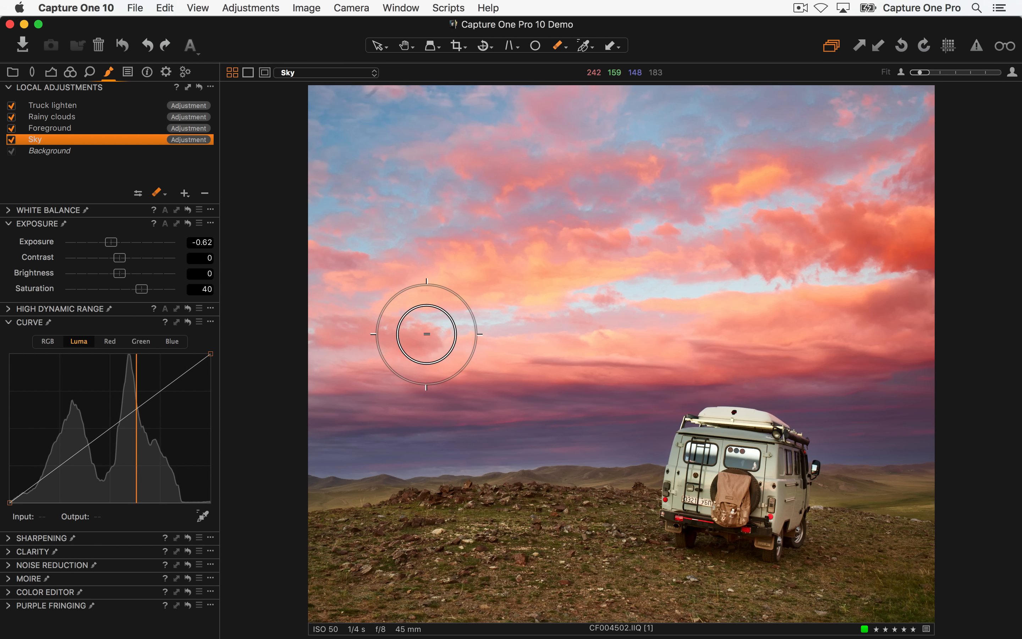
# - Check the van photo's metadata and examine the rear of the van and the backpack at 100%
pyautogui.click(148, 73)
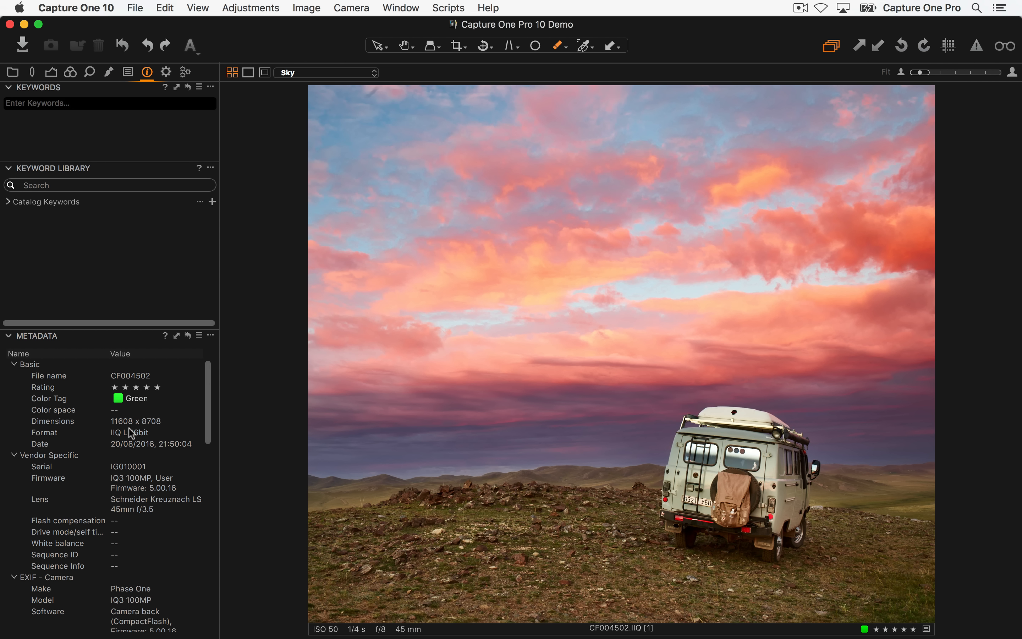
pyautogui.click(109, 73)
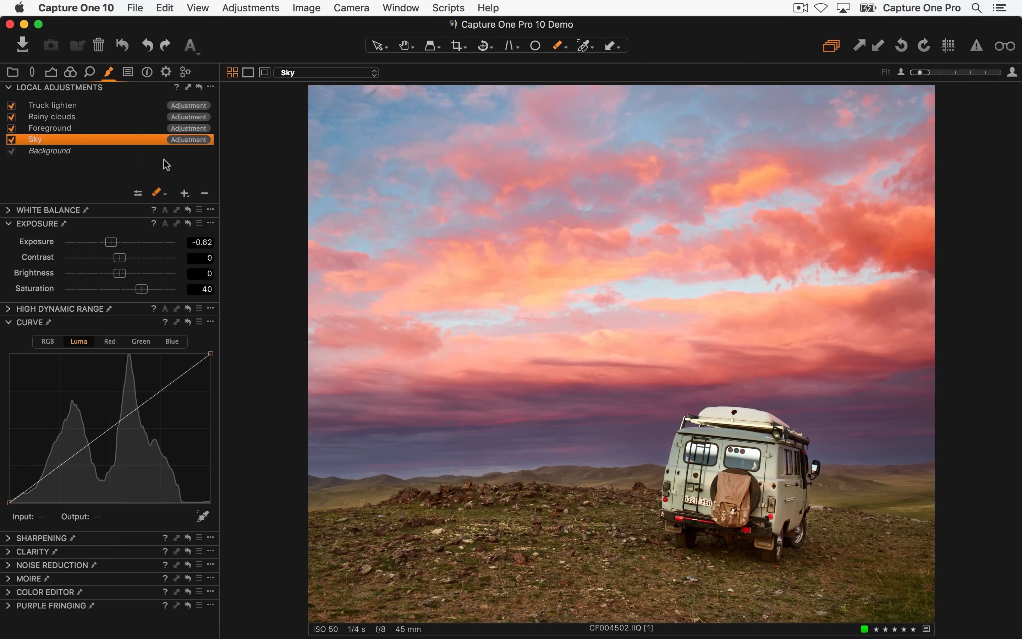
pyautogui.press('h')
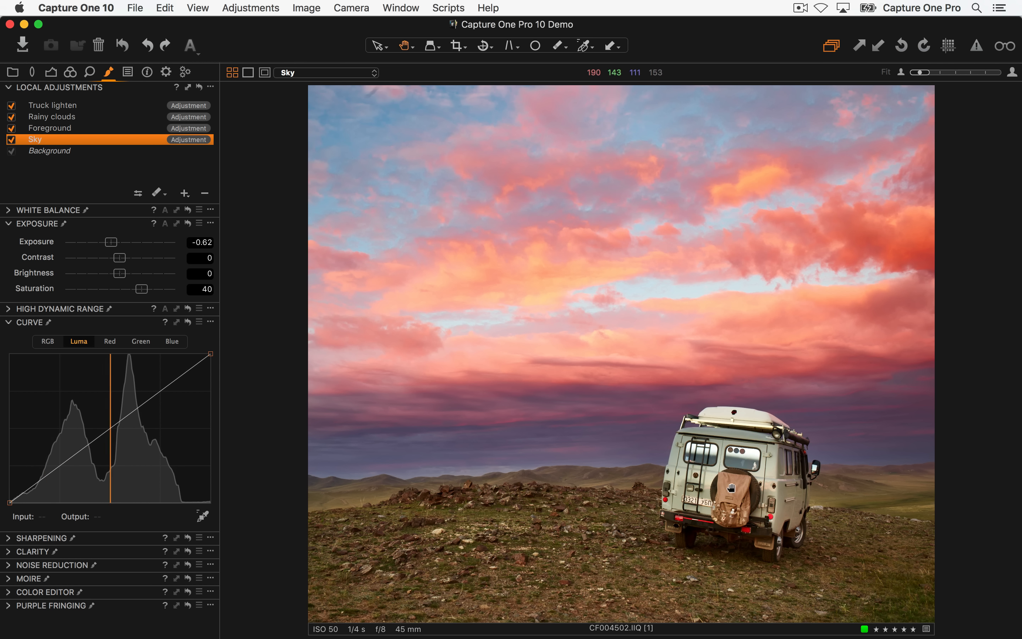
pyautogui.click(737, 490)
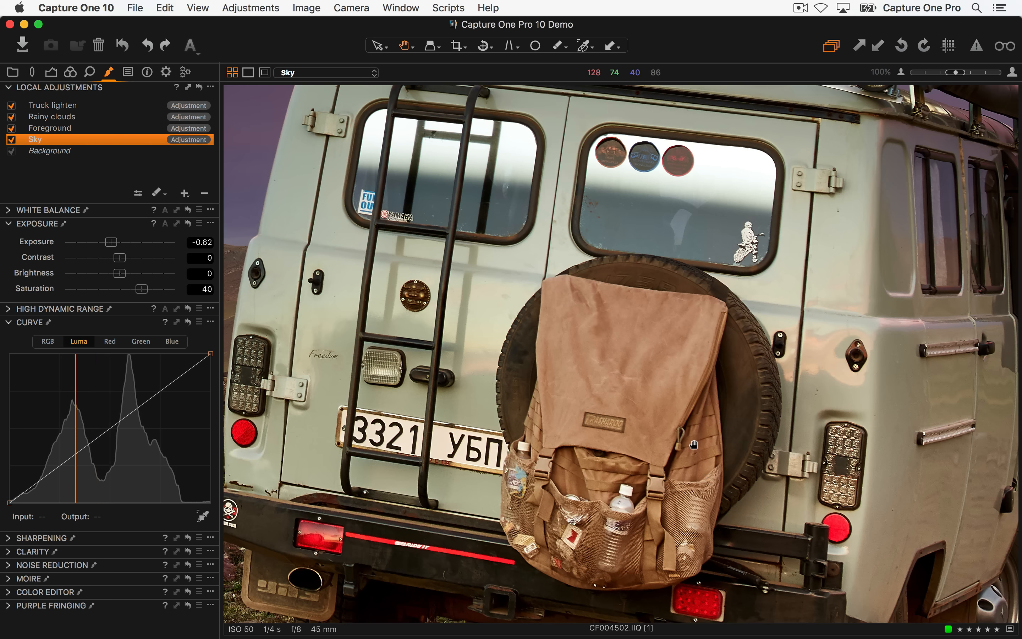
pyautogui.doubleClick(651, 400)
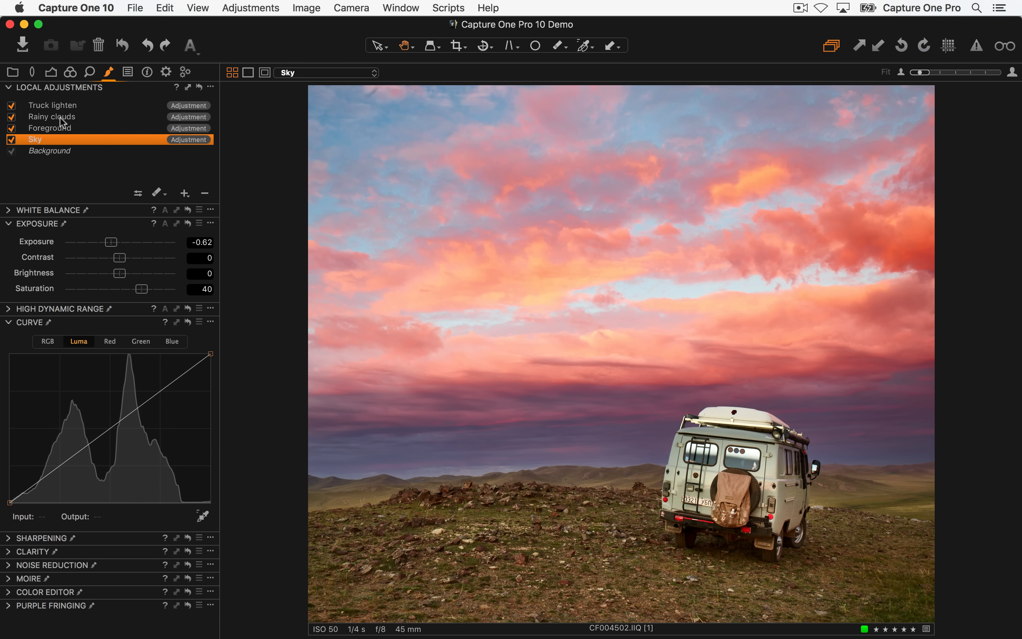
# - Set the Sky layer's Exposure to -0.57
pyautogui.moveTo(111, 246); pyautogui.dragTo(122, 265)
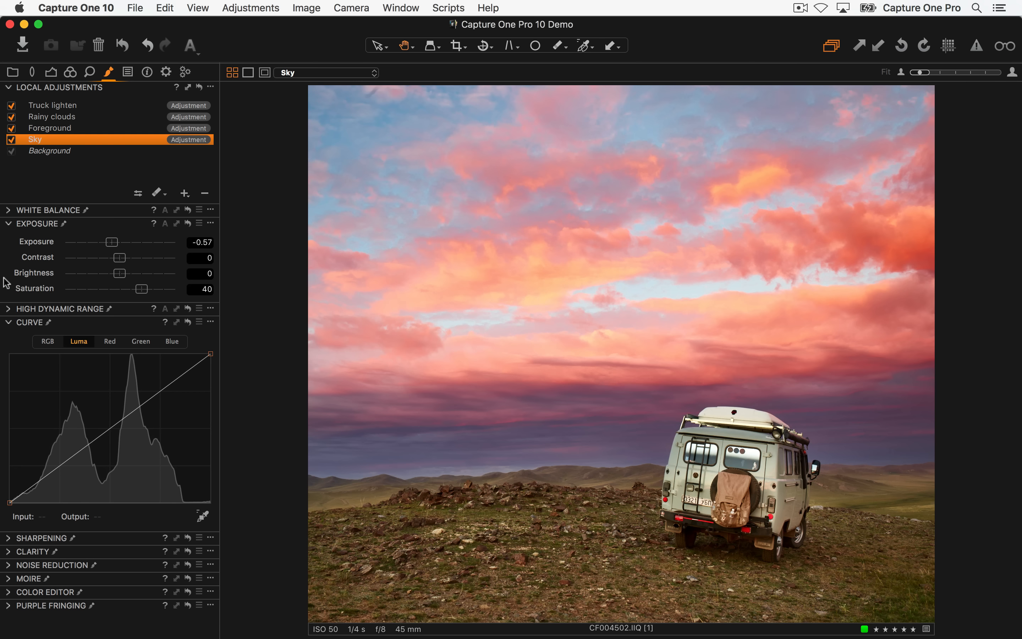
# - Switch to the With Color Editor (Mask) collection and show the second variant of _DSC3990.ARW on its own
pyautogui.press('alt+super+1')
pyautogui.scroll(-5, 67, 224)
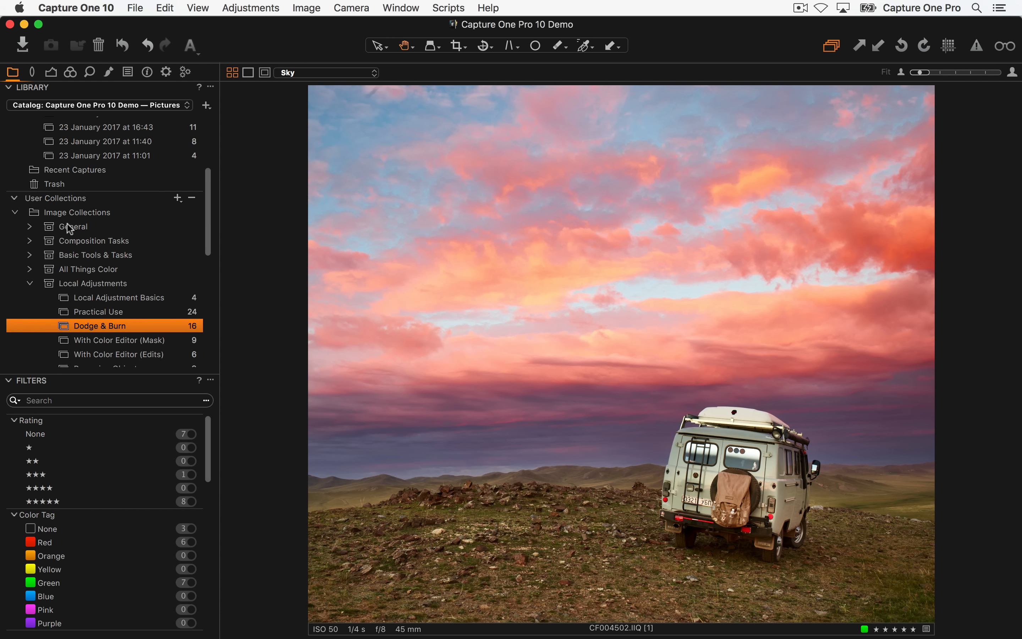
pyautogui.click(113, 245)
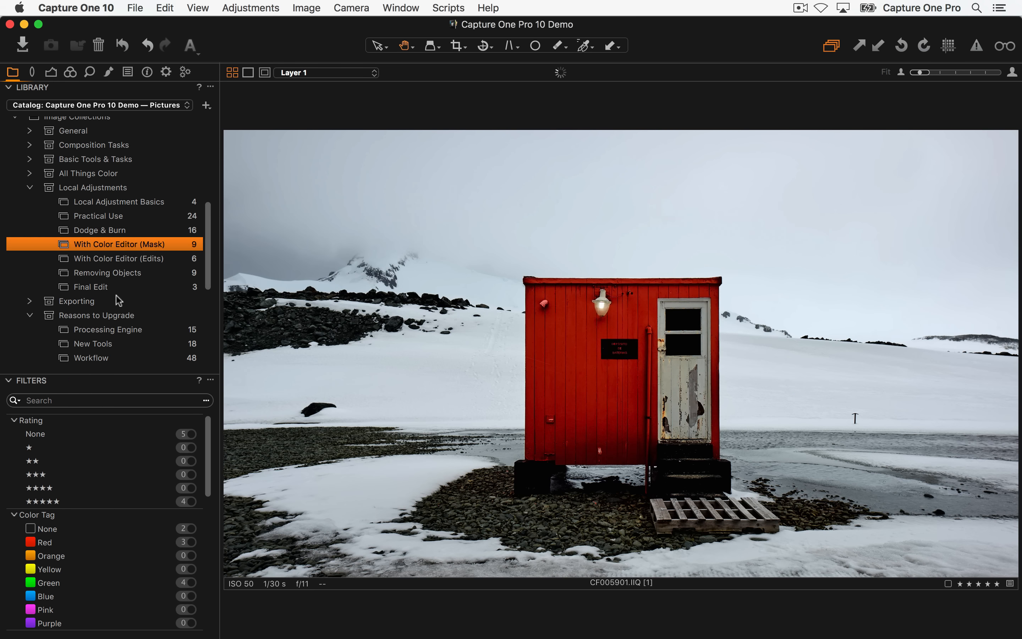
pyautogui.press('alt+super+v')
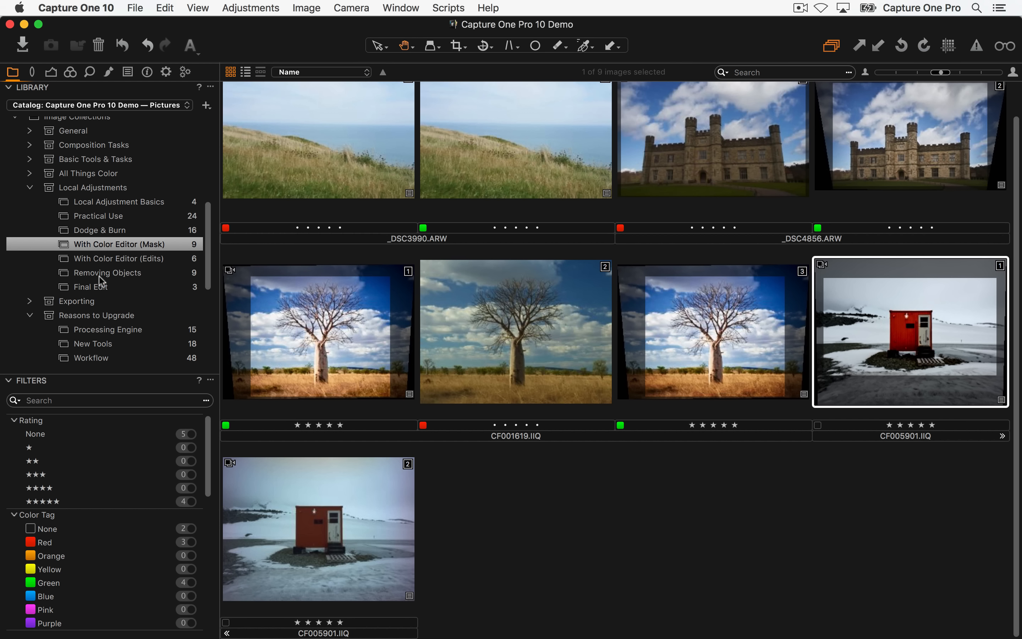
pyautogui.doubleClick(585, 149)
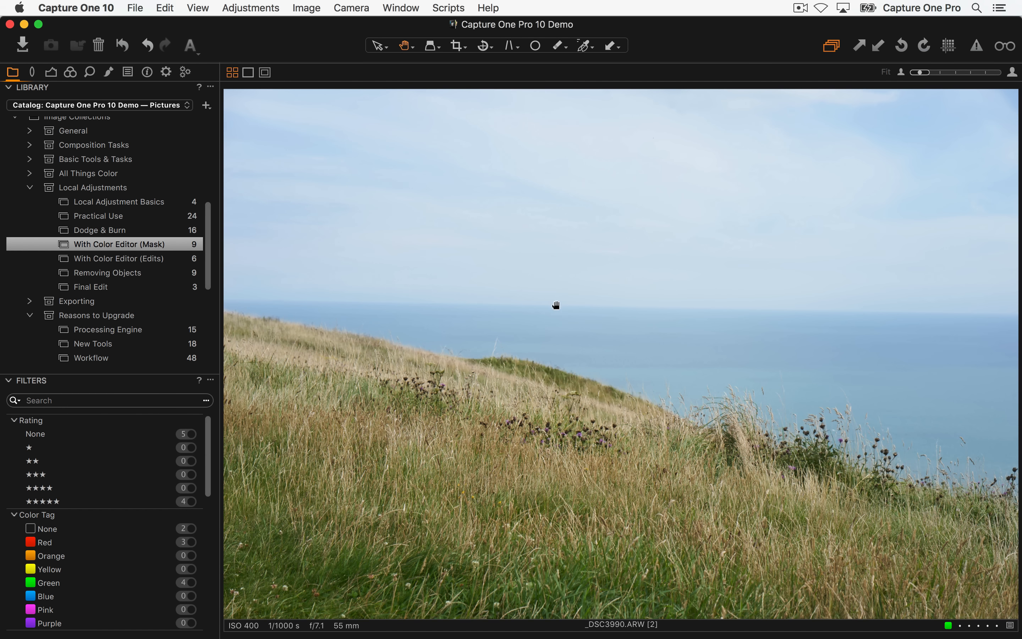
pyautogui.press('alt+super+v')
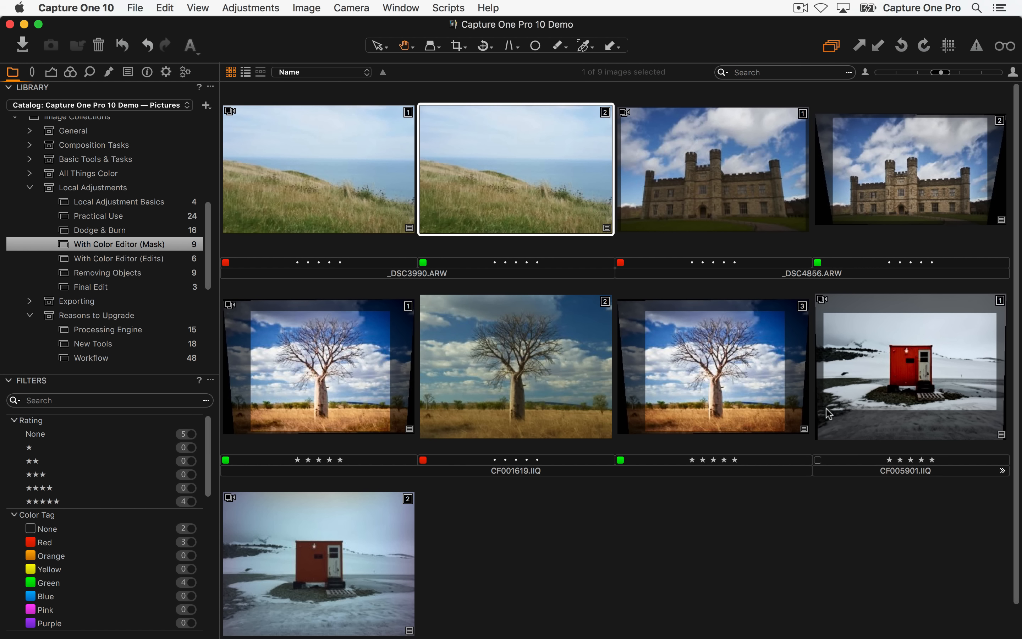
pyautogui.press('alt+super+v')
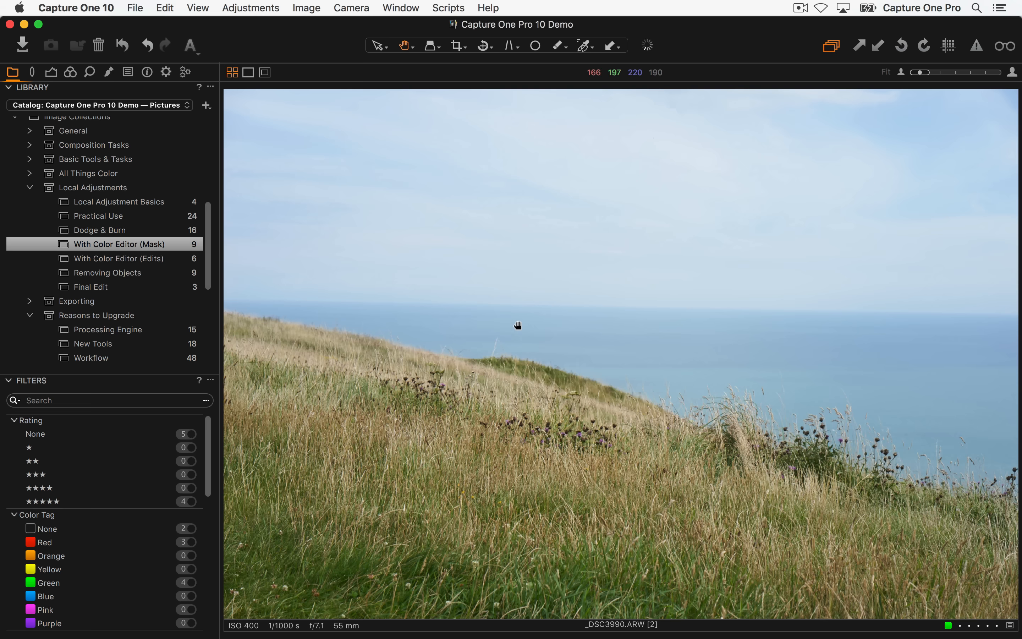
# - Try brushing a mask over the grassy hillside with a size 698 brush, and delete the resulting layer
pyautogui.click(109, 72)
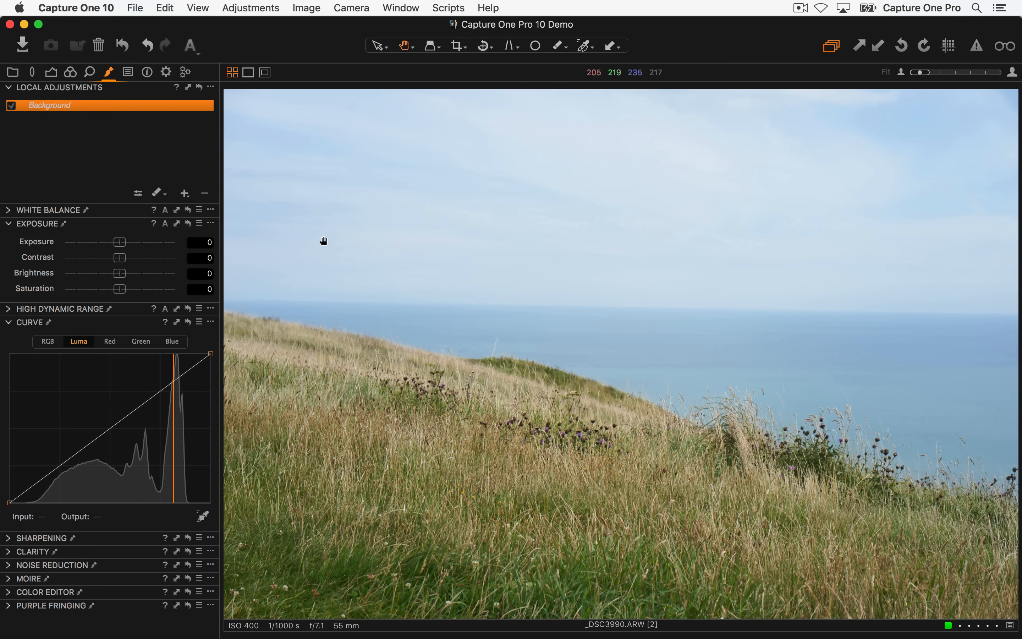
pyautogui.click(158, 194)
pyautogui.click(188, 198)
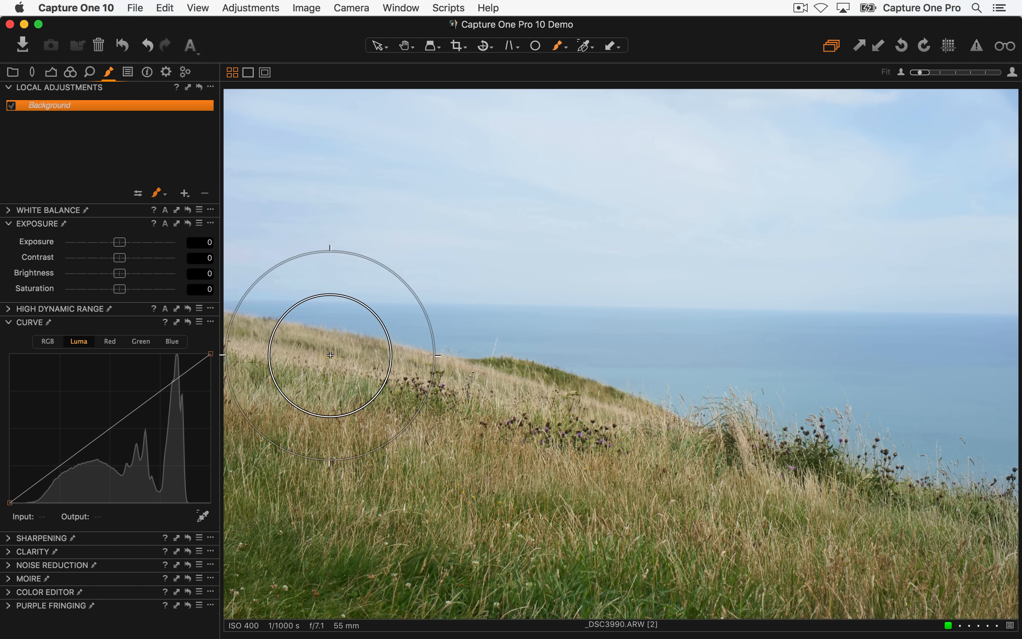
pyautogui.rightClick(339, 425)
pyautogui.moveTo(338, 421); pyautogui.dragTo(331, 423)
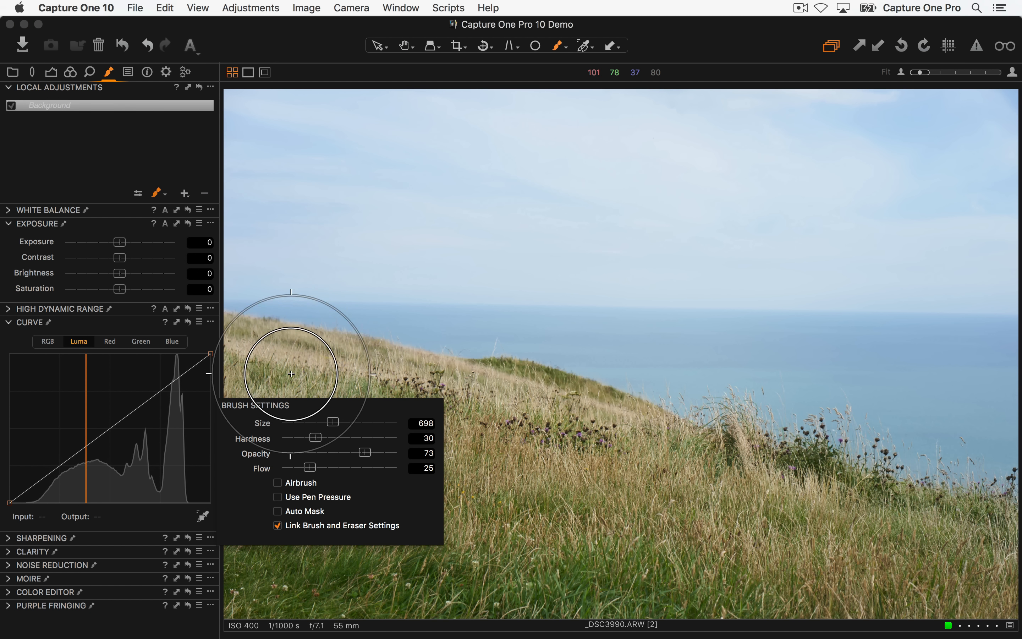
pyautogui.click(291, 375)
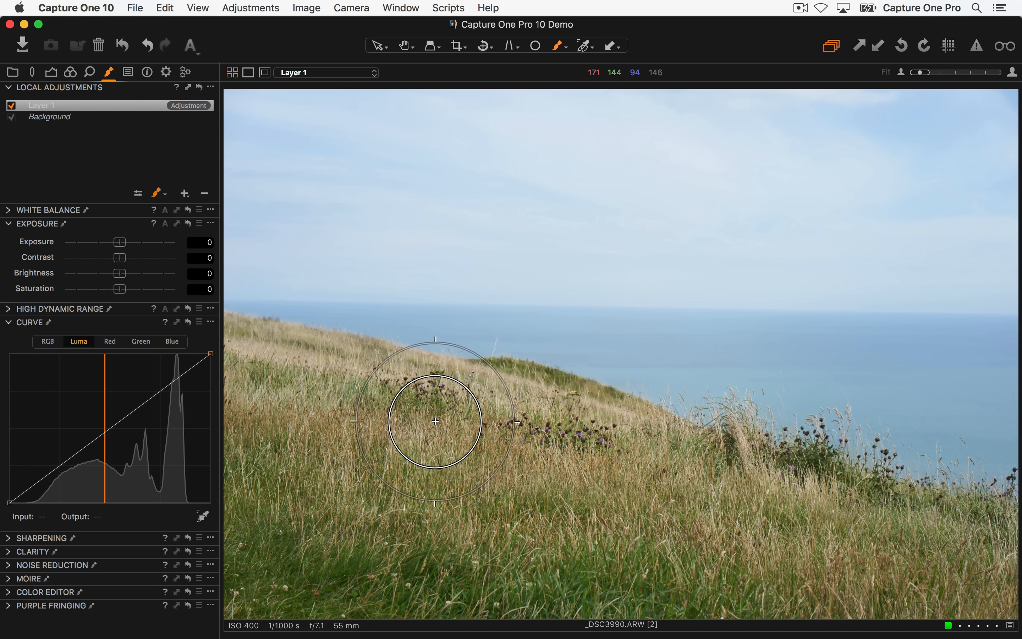
pyautogui.moveTo(440, 422)
pyautogui.mouseDown()
pyautogui.moveTo(275, 388)
pyautogui.moveTo(514, 422)
pyautogui.moveTo(811, 490)
pyautogui.moveTo(944, 534)
pyautogui.moveTo(986, 587)
pyautogui.moveTo(806, 575)
pyautogui.moveTo(701, 529)
pyautogui.moveTo(415, 530)
pyautogui.moveTo(332, 546)
pyautogui.moveTo(635, 582)
pyautogui.moveTo(420, 594)
pyautogui.moveTo(312, 523)
pyautogui.moveTo(296, 499)
pyautogui.mouseUp()
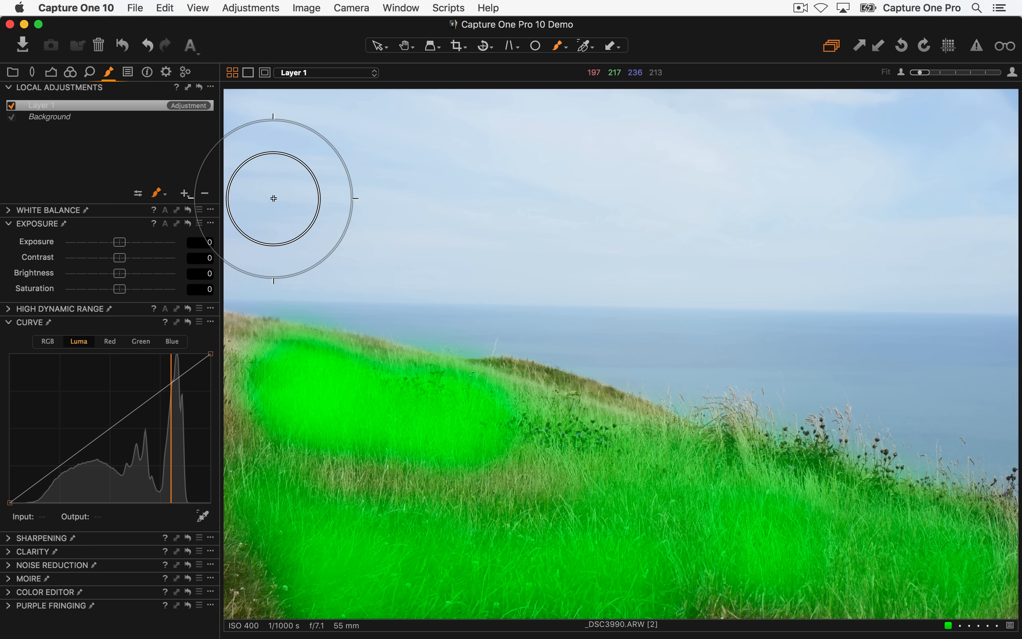
pyautogui.click(204, 194)
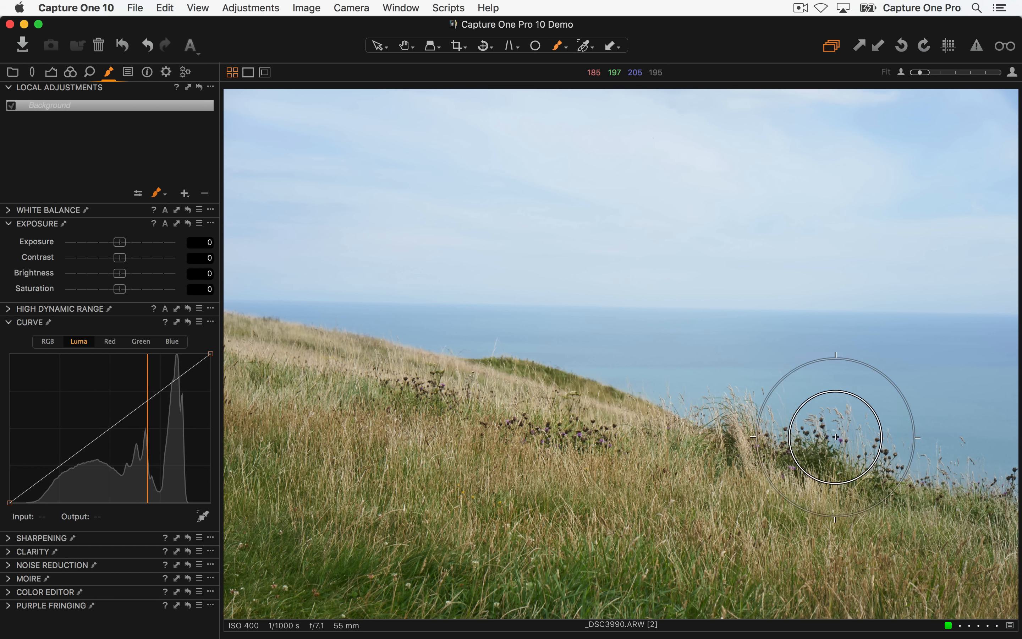
# - Examine the fine grass and thistle edge against the sea at 100%, and return to the full view
pyautogui.press('h')
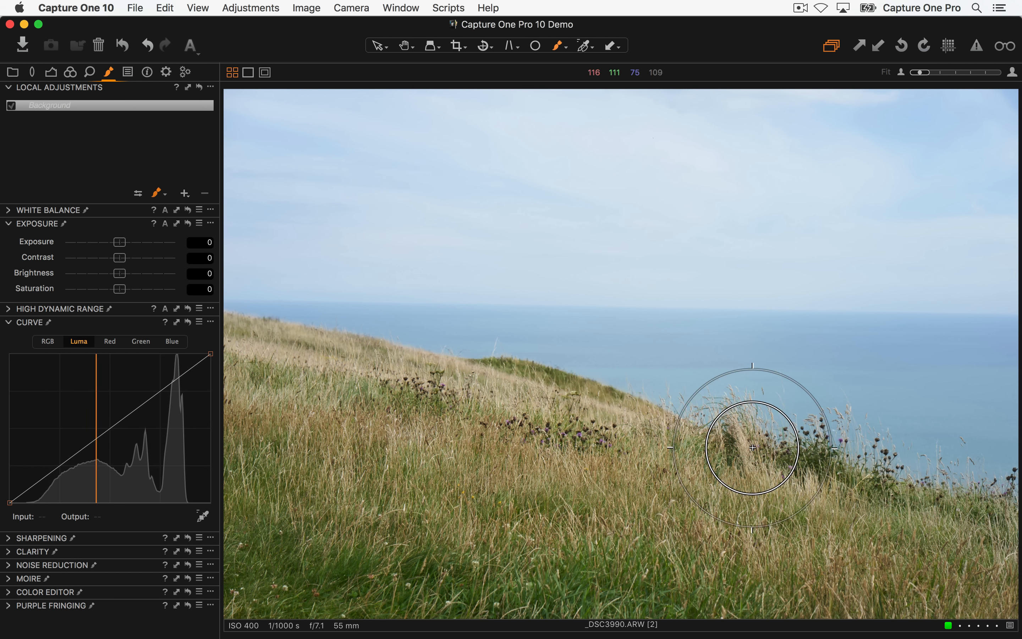
pyautogui.doubleClick(755, 429)
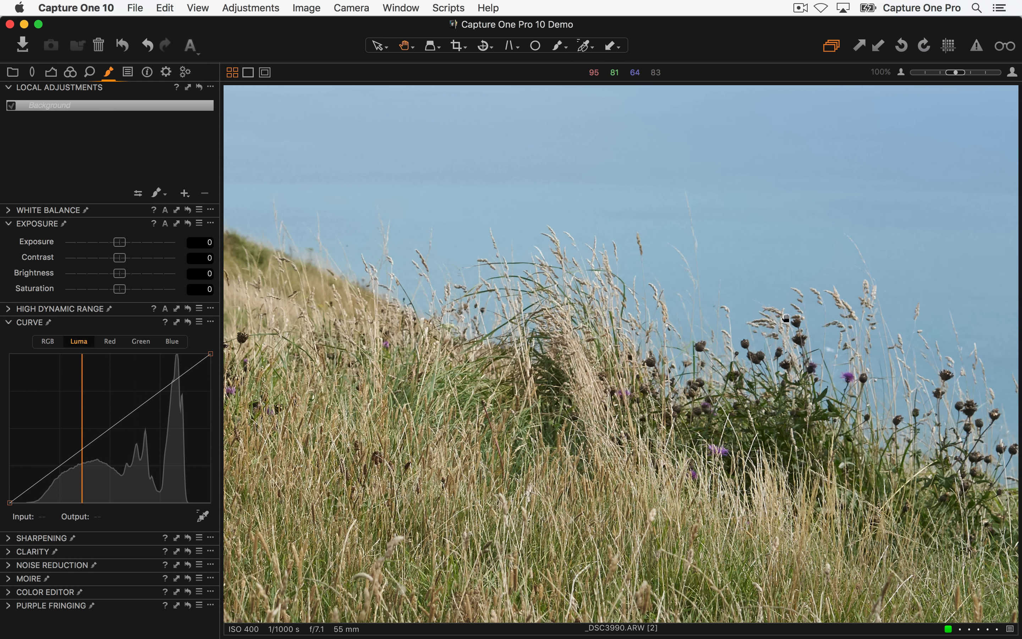
pyautogui.doubleClick(755, 357)
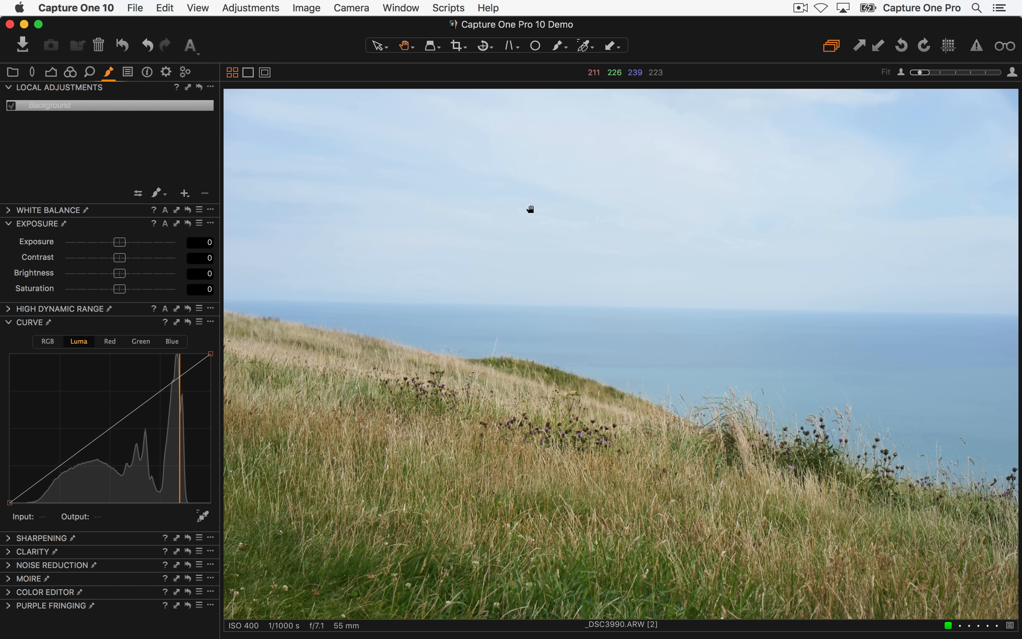
# - Pick the grass color in the advanced Color Editor and preview the selected color range
pyautogui.click(70, 72)
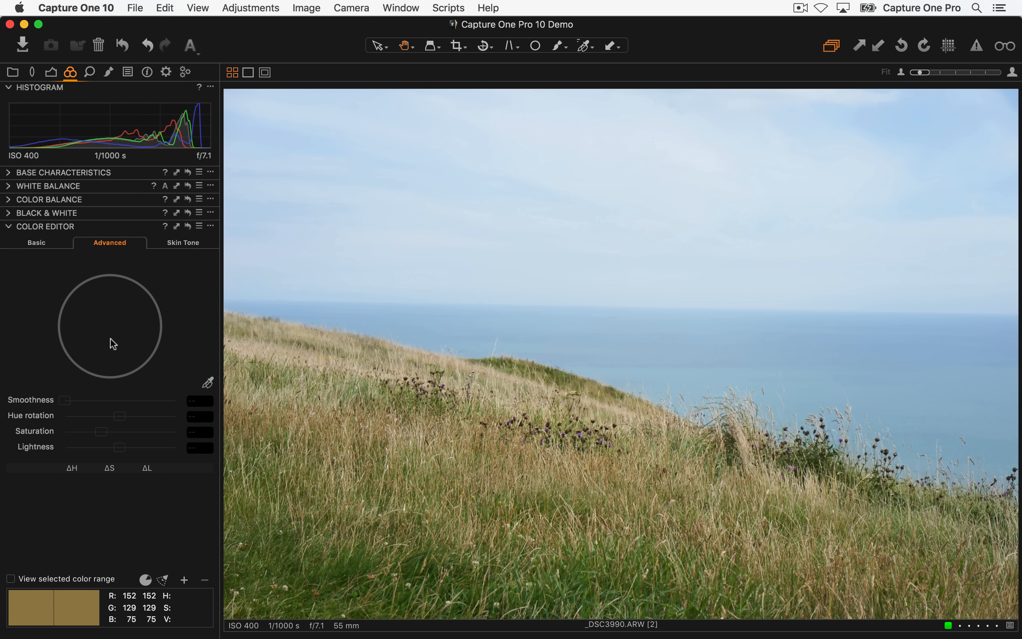
pyautogui.click(113, 246)
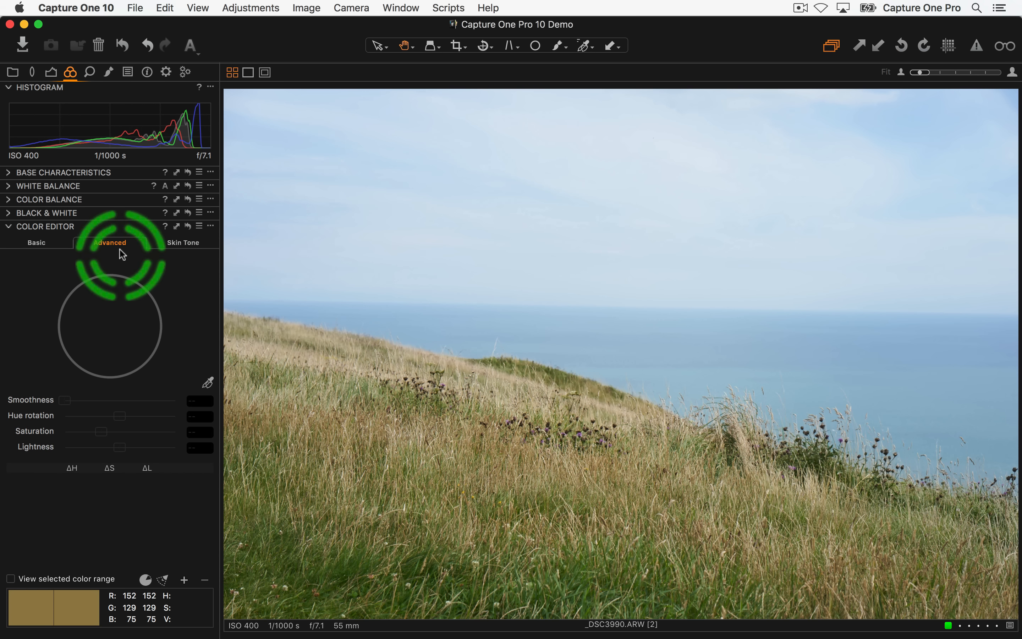
pyautogui.click(208, 382)
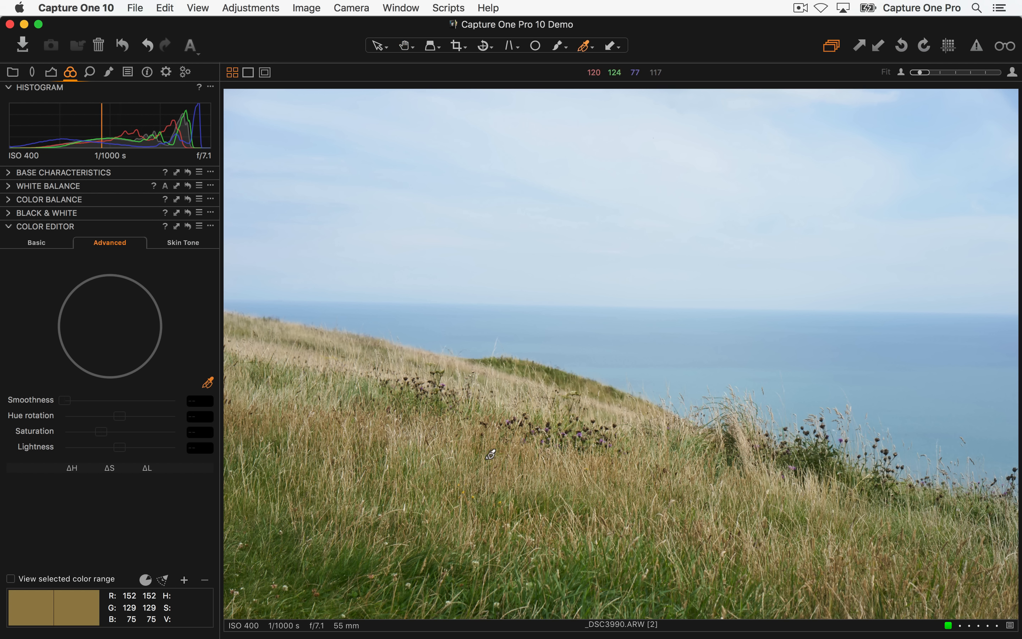
pyautogui.click(490, 454)
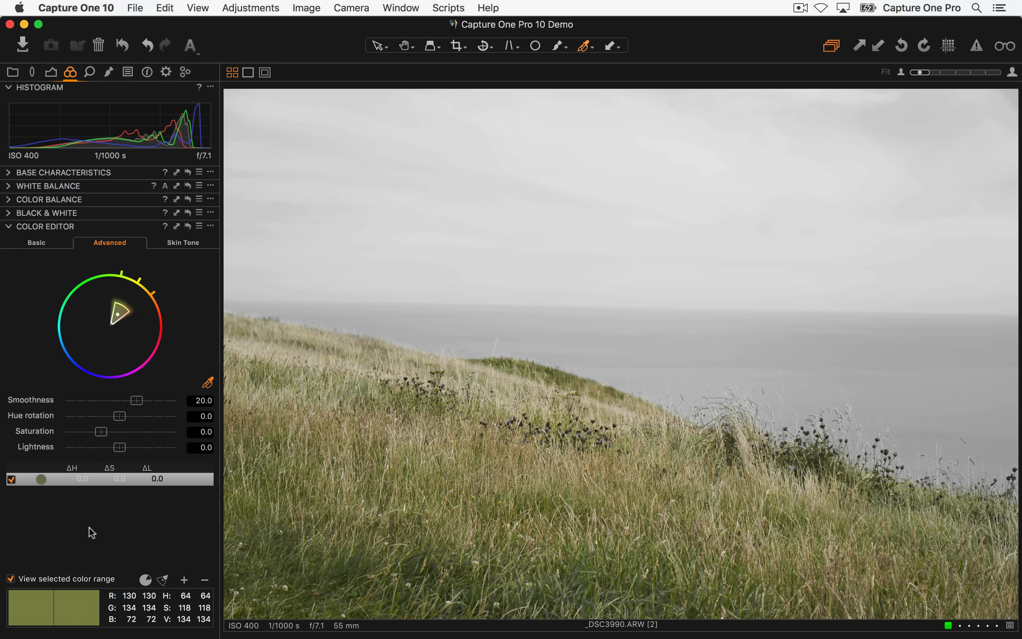
pyautogui.click(11, 579)
pyautogui.click(11, 579)
# - Widen the picked color range from green through yellow and orange to pinkish red, and turn off the range preview
pyautogui.moveTo(121, 311); pyautogui.dragTo(143, 299)
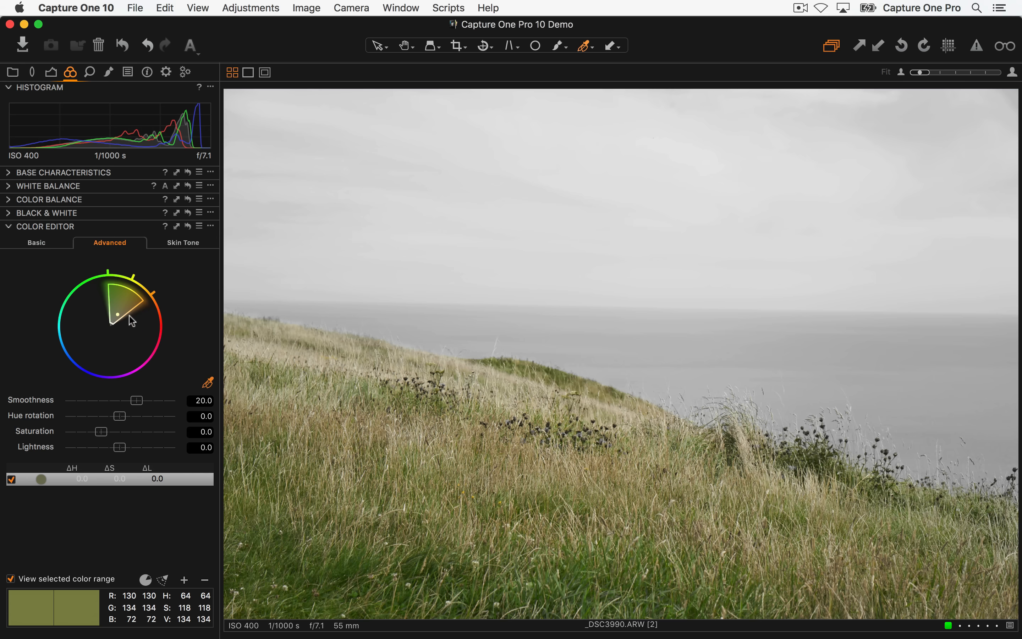
pyautogui.moveTo(134, 309); pyautogui.dragTo(102, 296)
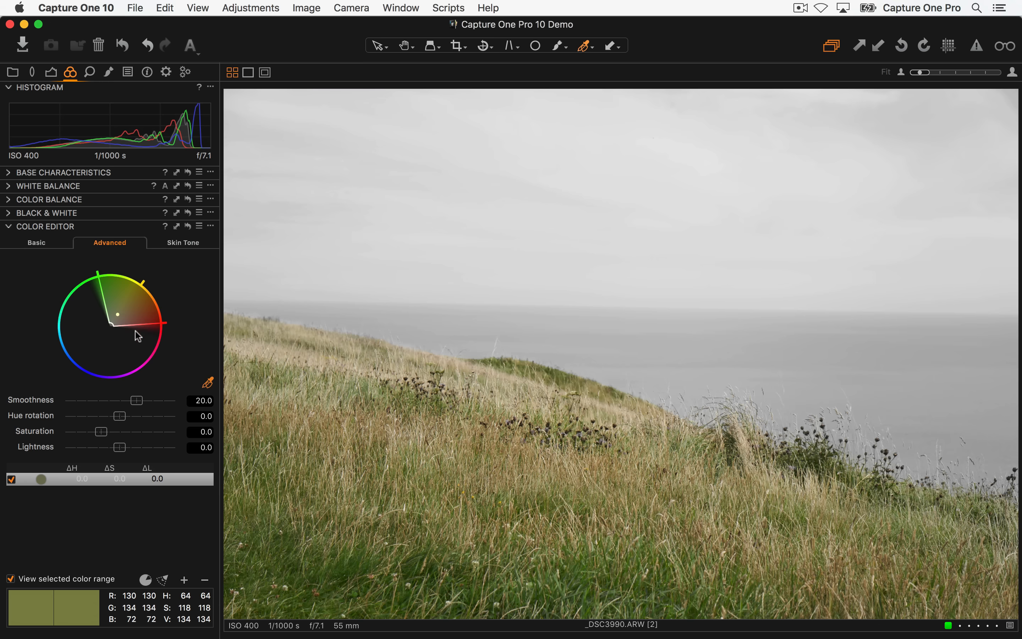
pyautogui.moveTo(137, 325)
pyautogui.mouseDown()
pyautogui.moveTo(108, 360)
pyautogui.moveTo(67, 347)
pyautogui.moveTo(91, 361)
pyautogui.moveTo(138, 341)
pyautogui.moveTo(143, 327)
pyautogui.moveTo(148, 337)
pyautogui.mouseUp()
pyautogui.click(10, 579)
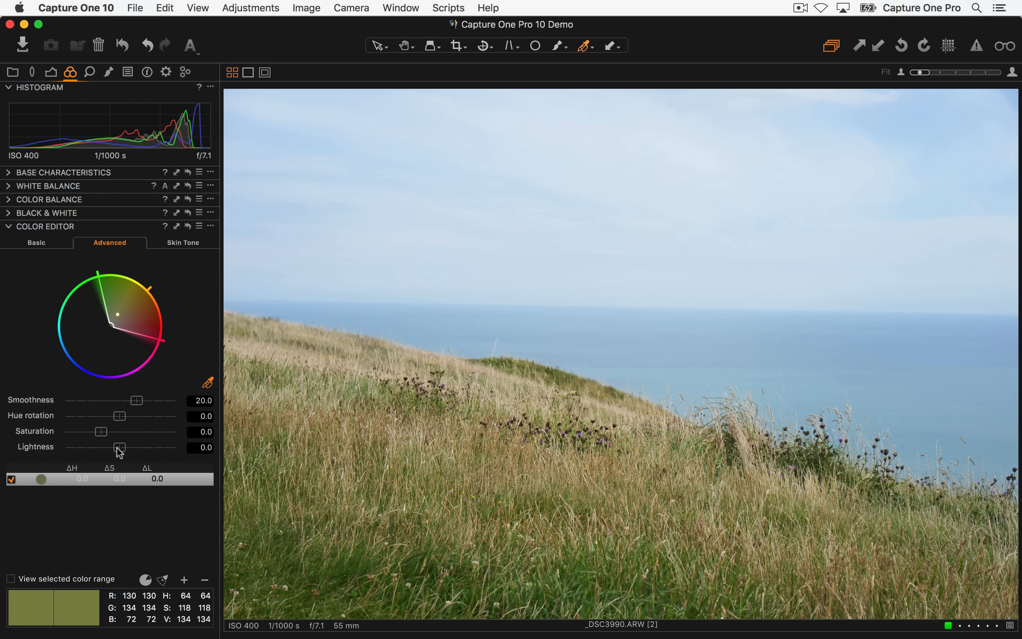
# - Try raising the Lightness of the selected grass color range, and reset it to 0
pyautogui.moveTo(119, 448); pyautogui.dragTo(152, 456)
pyautogui.doubleClick(151, 454)
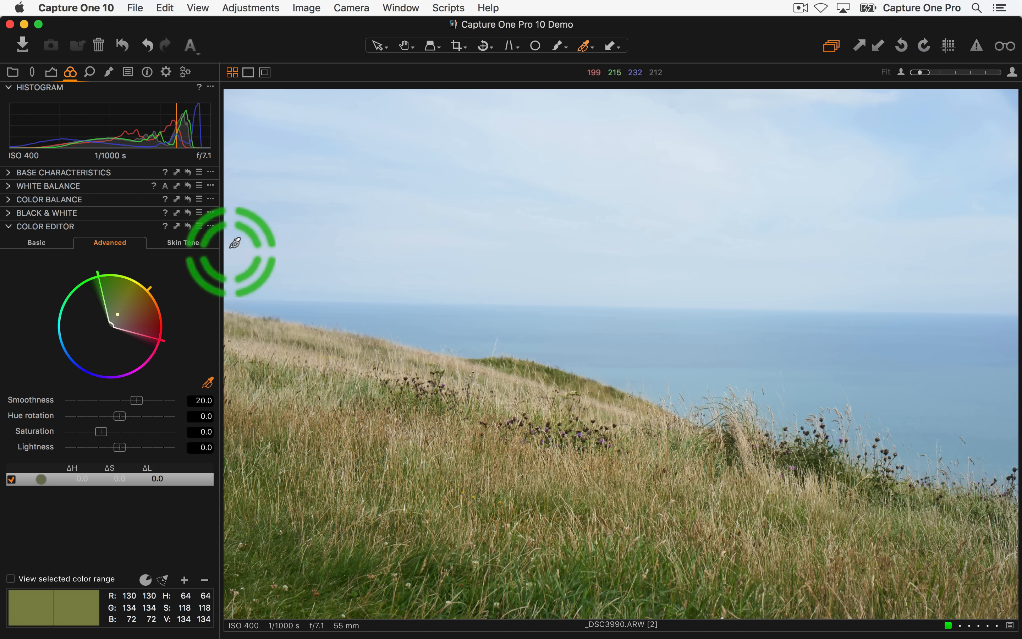
# - Create a masked layer from the selected grass color range, and turn off the mask overlay
pyautogui.click(211, 226)
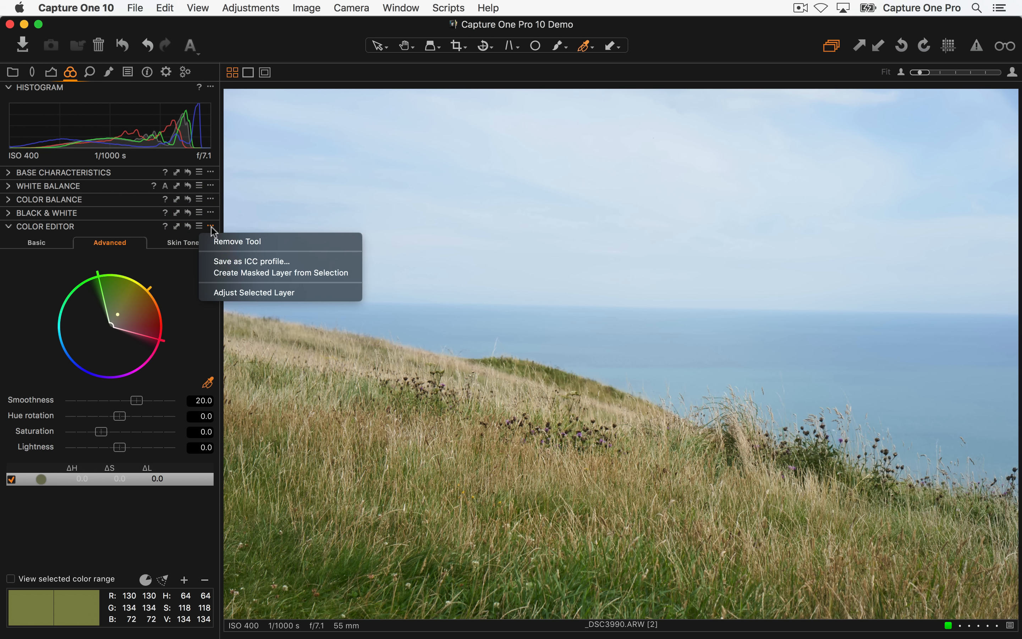
pyautogui.click(208, 276)
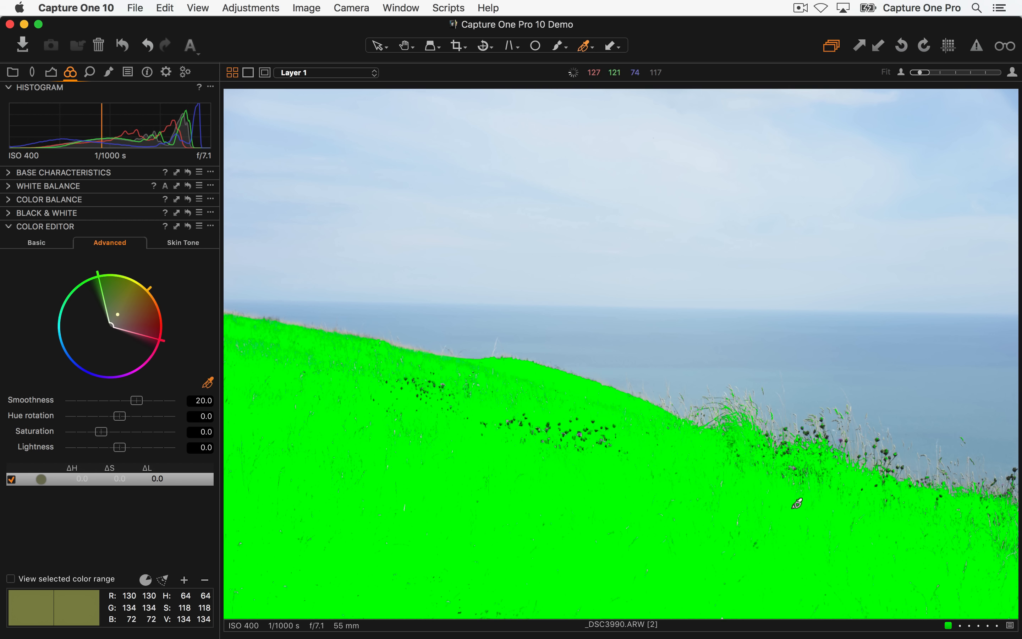
pyautogui.press('m')
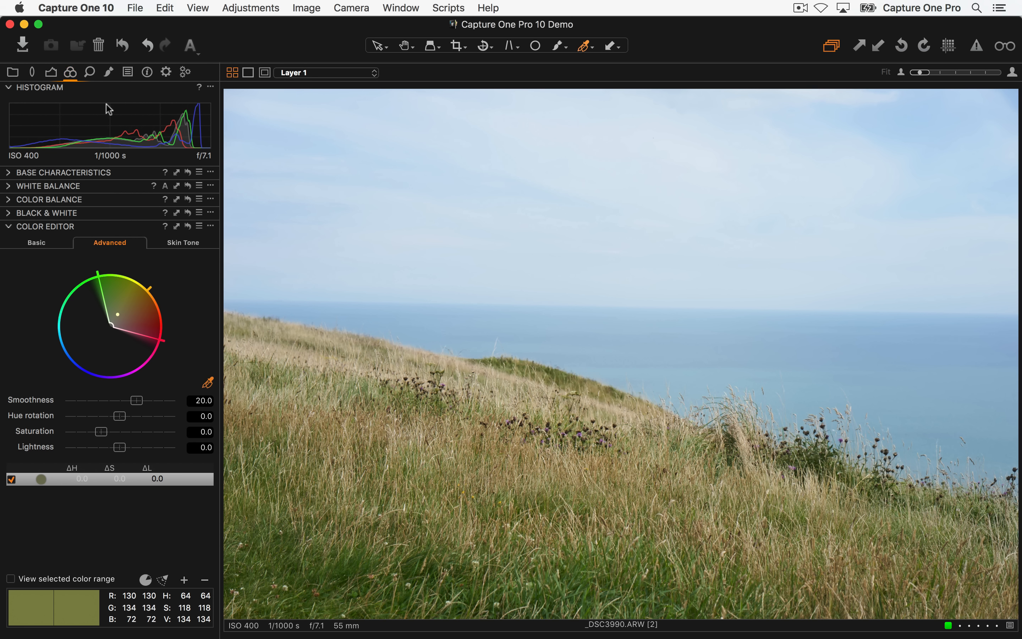
# - Shape a gentle contrast S-curve for the grass layer's Luma, with one shadow point and one highlight point
pyautogui.click(108, 72)
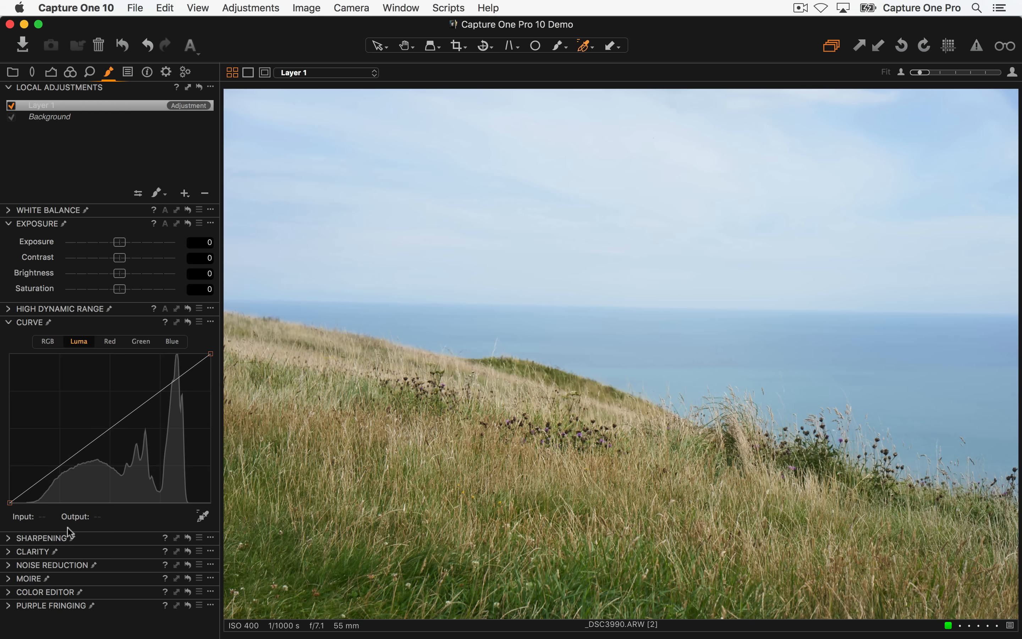
pyautogui.moveTo(67, 470); pyautogui.dragTo(59, 472)
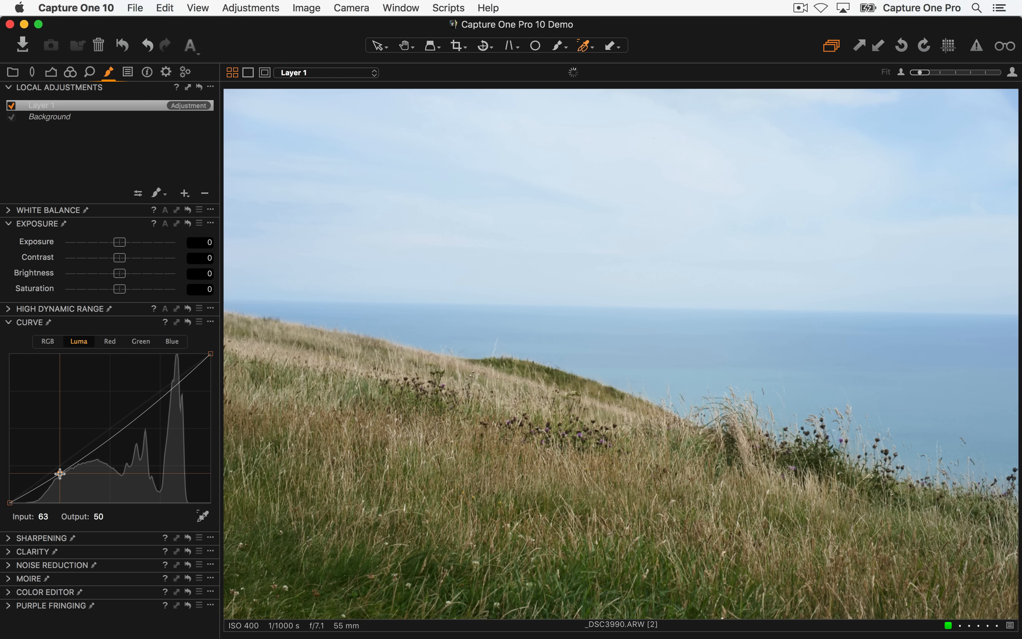
pyautogui.click(156, 390)
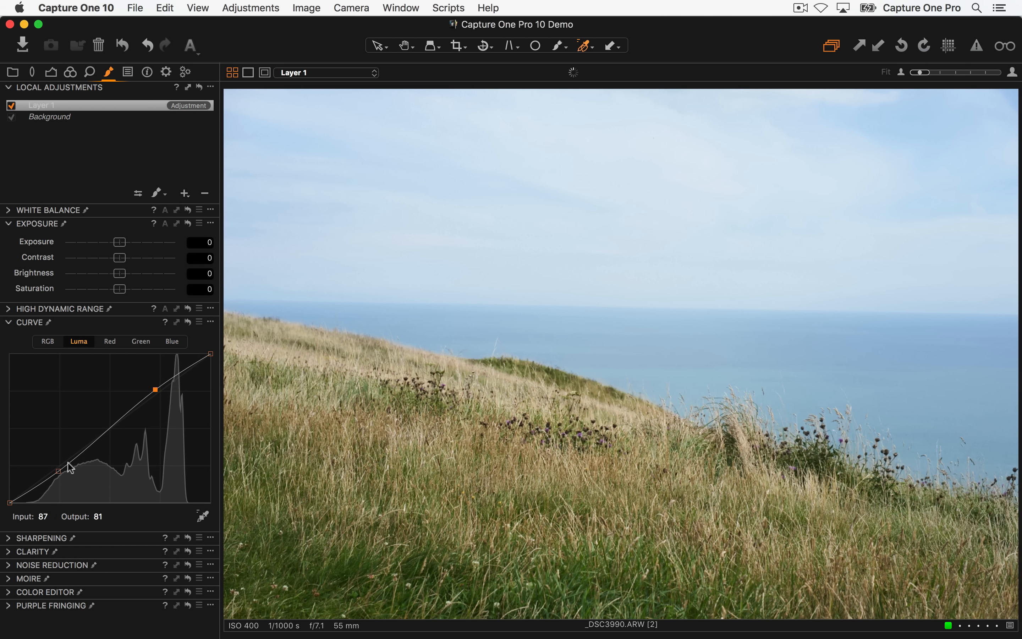
pyautogui.moveTo(58, 471); pyautogui.dragTo(47, 477)
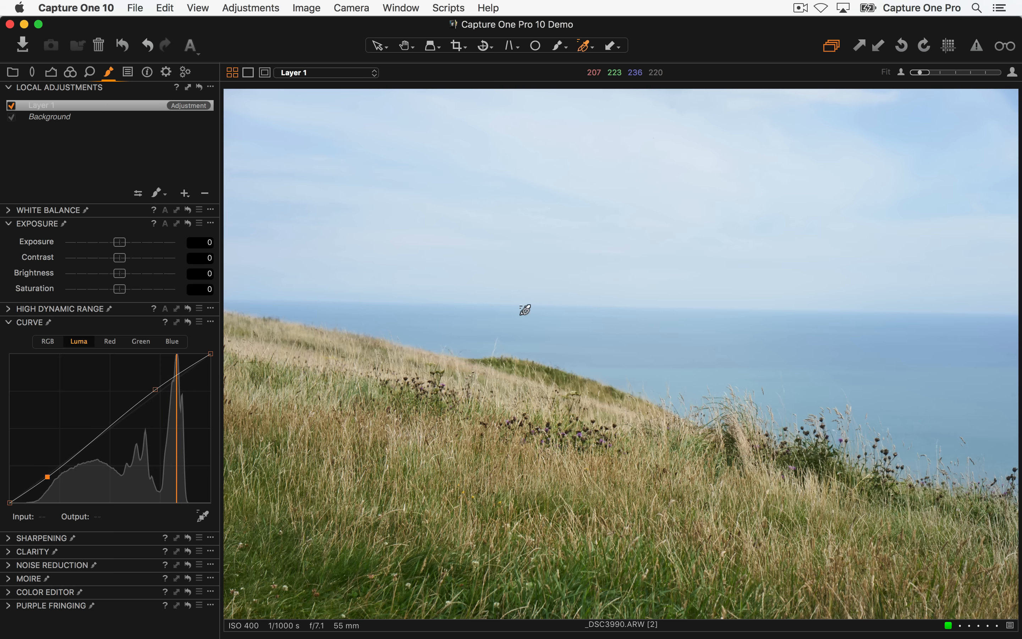
# - Add a new adjustment layer named Sky above the grass layer
pyautogui.click(183, 193)
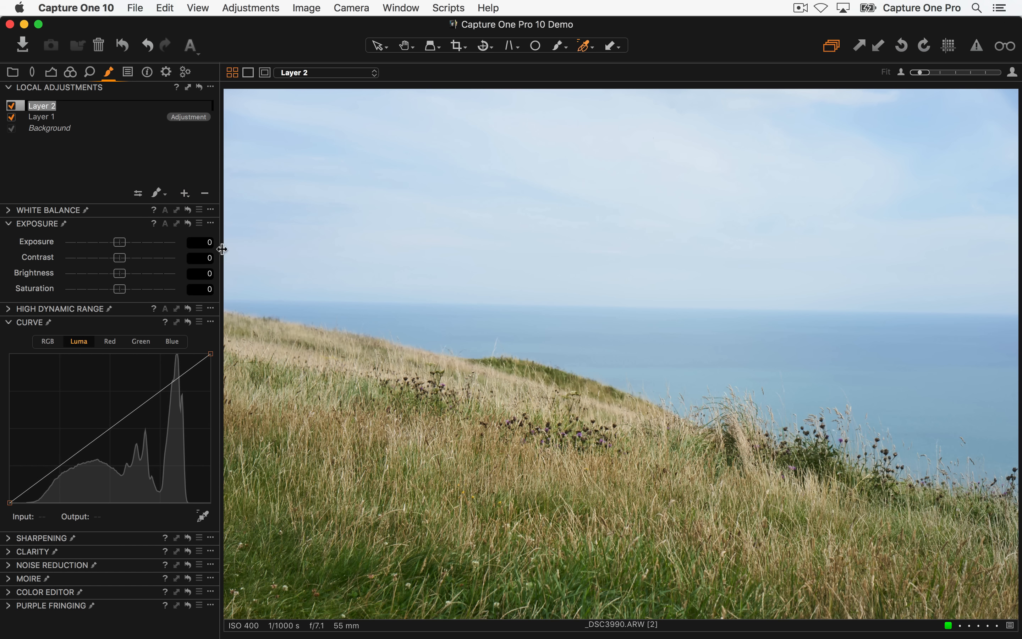
pyautogui.write('Sky')
pyautogui.press('Return')
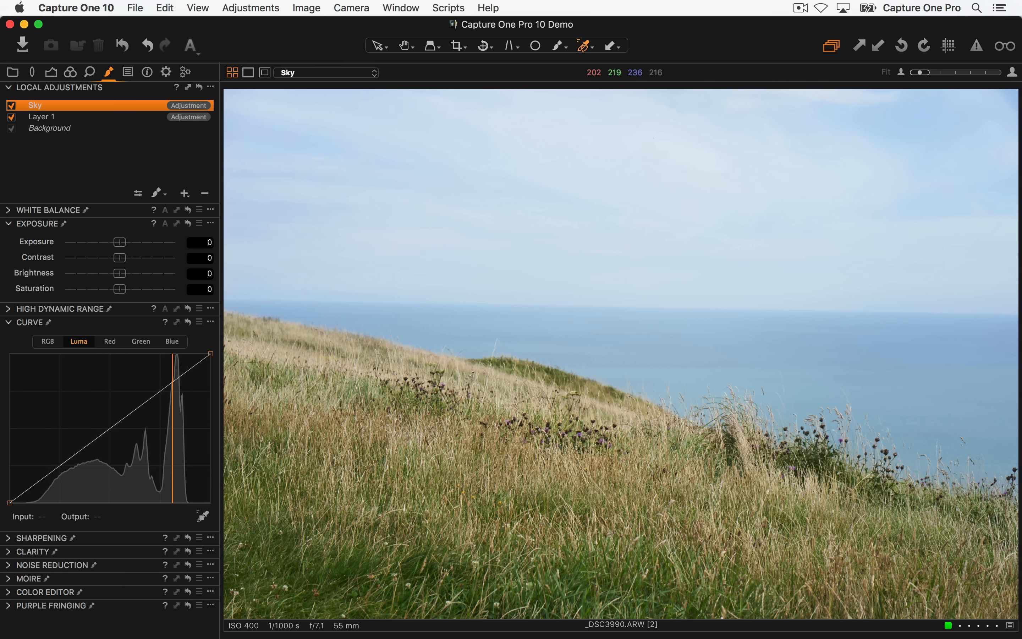
pyautogui.click(240, 95)
pyautogui.click(199, 88)
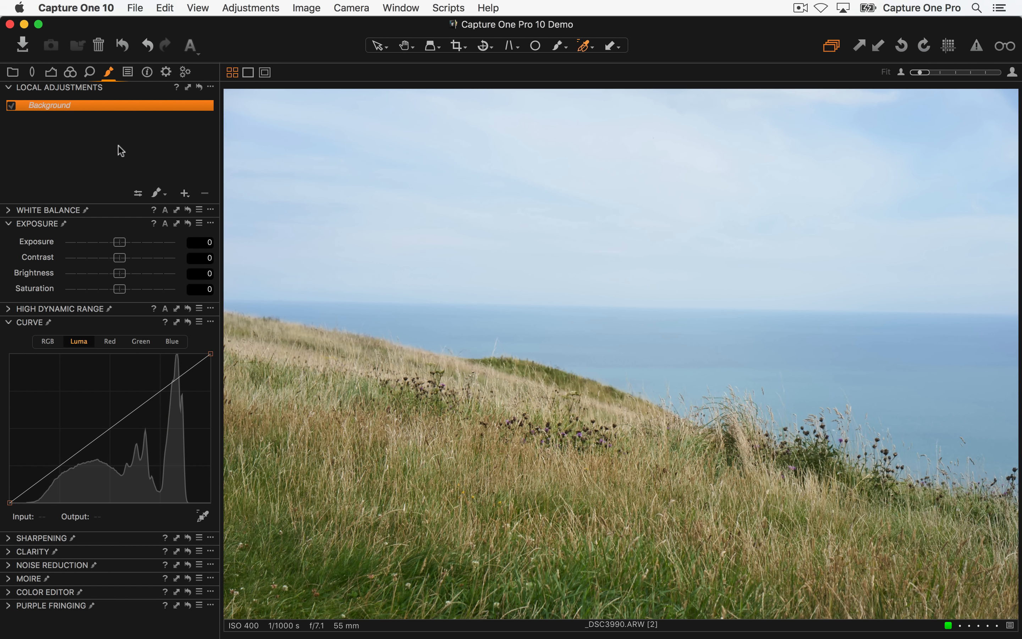
pyautogui.press('super+z')
# - Copy Layer 1's mask to the Sky layer and invert it so it covers the sky and sea
pyautogui.click(209, 88)
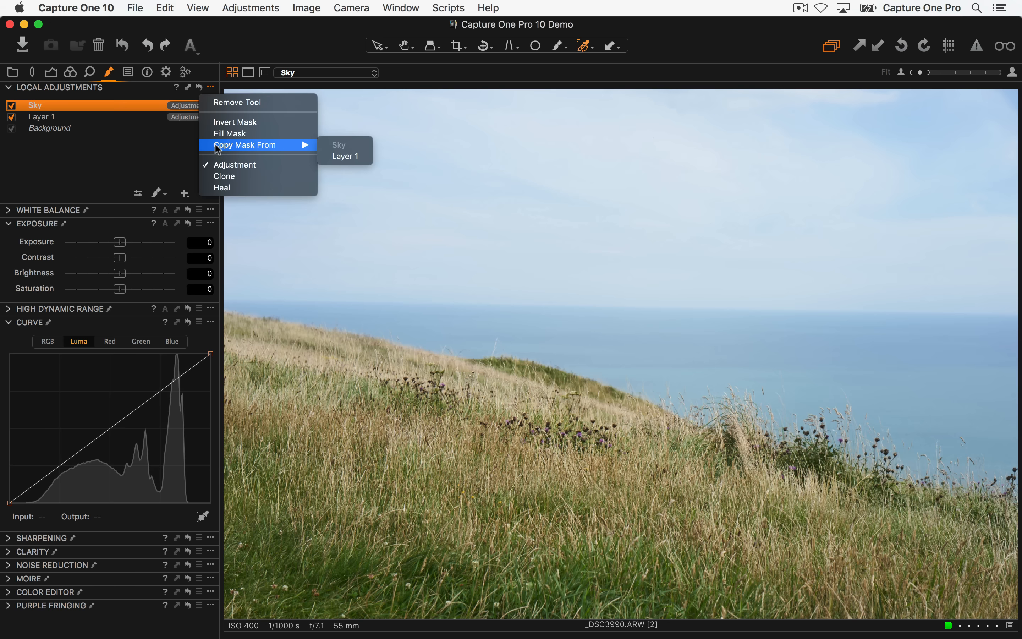
pyautogui.click(345, 159)
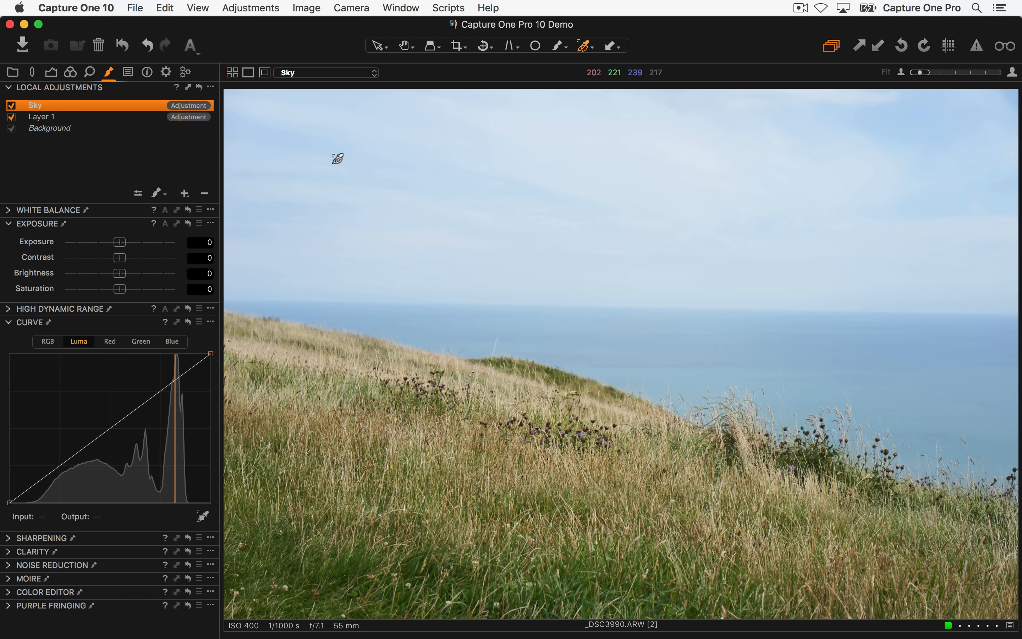
pyautogui.click(210, 87)
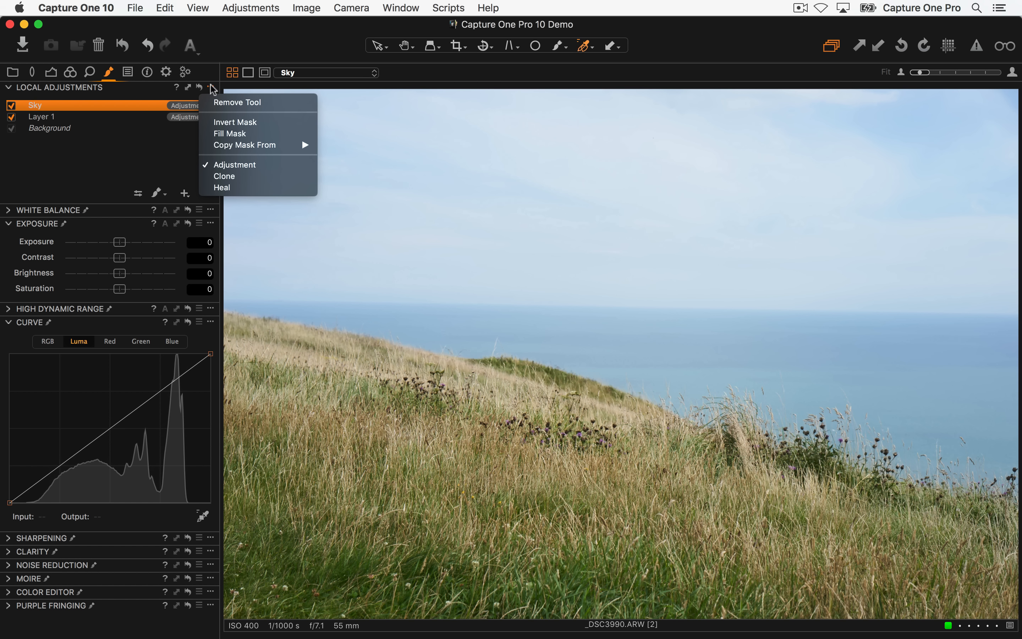
pyautogui.click(232, 120)
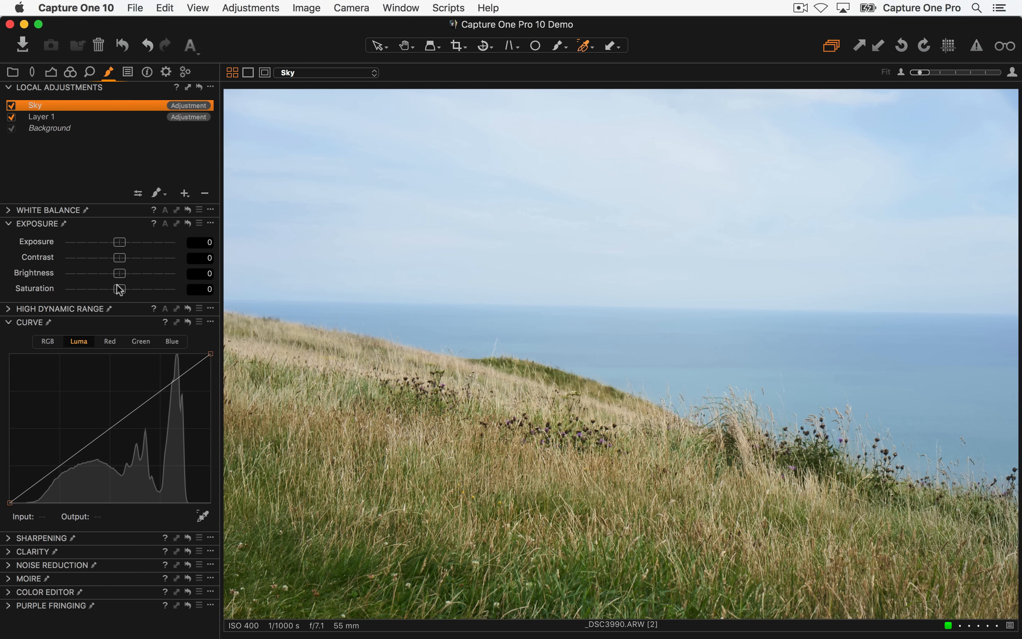
# - Set the Sky layer's Saturation to -66 and Layer 1's Exposure to -0.05
pyautogui.moveTo(115, 291); pyautogui.dragTo(83, 291)
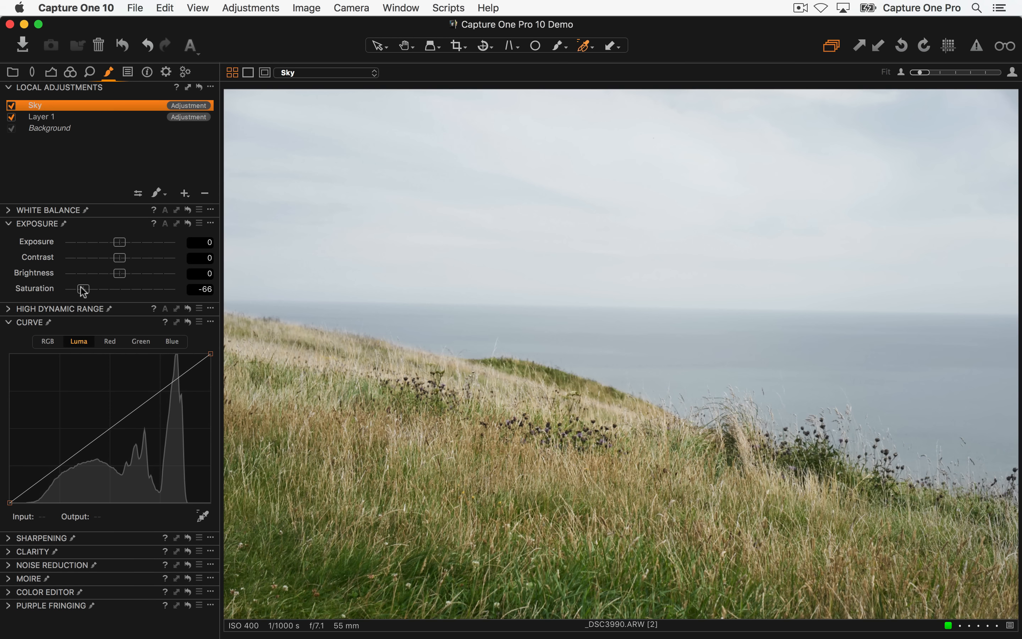
pyautogui.click(48, 117)
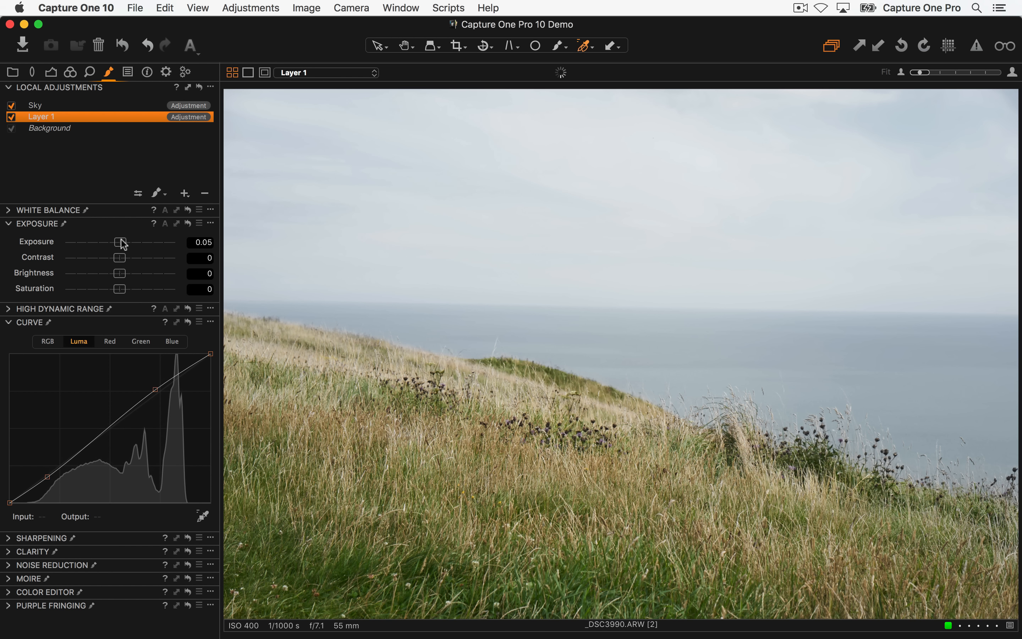
pyautogui.moveTo(121, 243)
pyautogui.mouseDown()
pyautogui.moveTo(109, 243)
pyautogui.moveTo(122, 243)
pyautogui.mouseUp()
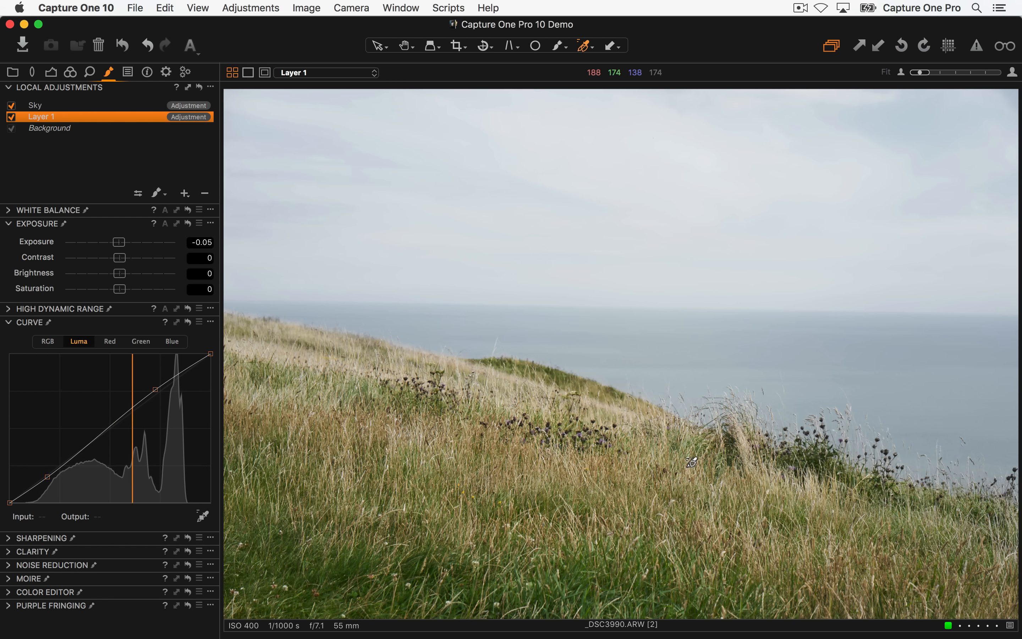
# - Open the first variant of the castle photo _DSC4856 and pick the blue of its sky in the advanced Color Editor
pyautogui.press('alt+super+v')
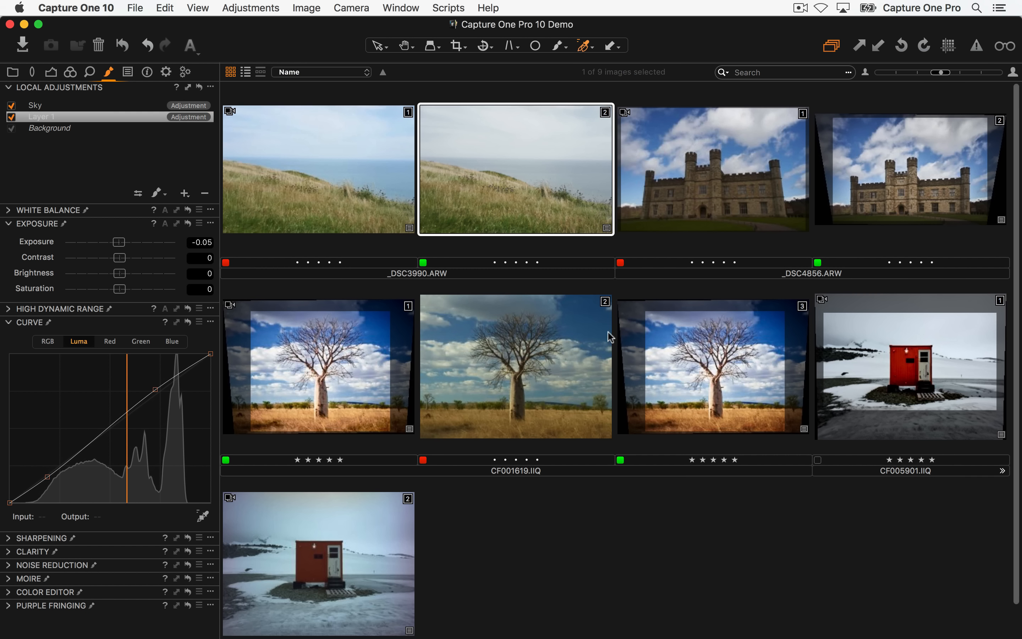
pyautogui.doubleClick(730, 178)
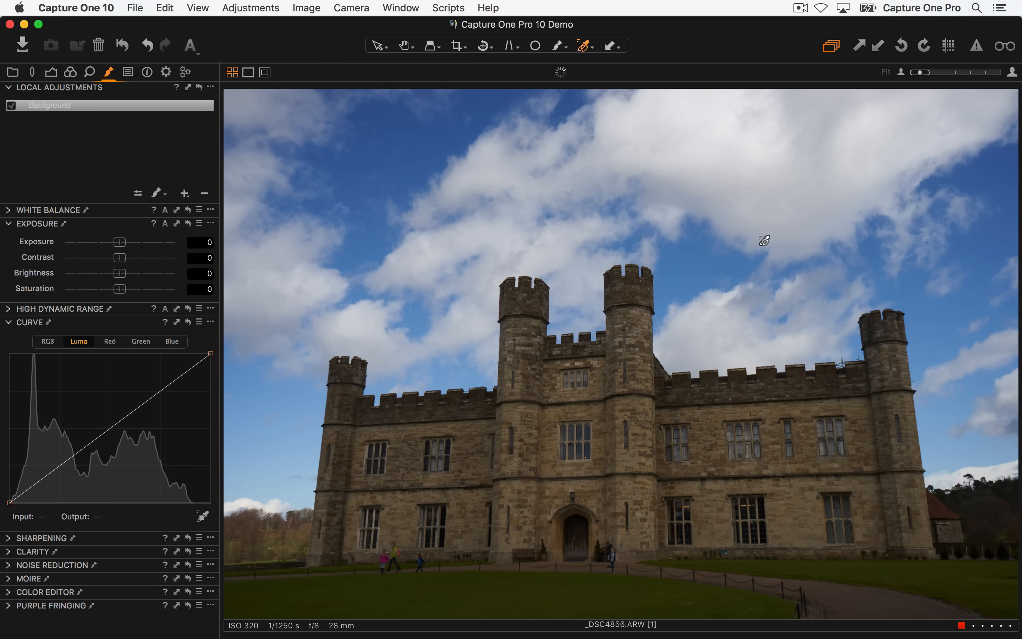
pyautogui.click(70, 73)
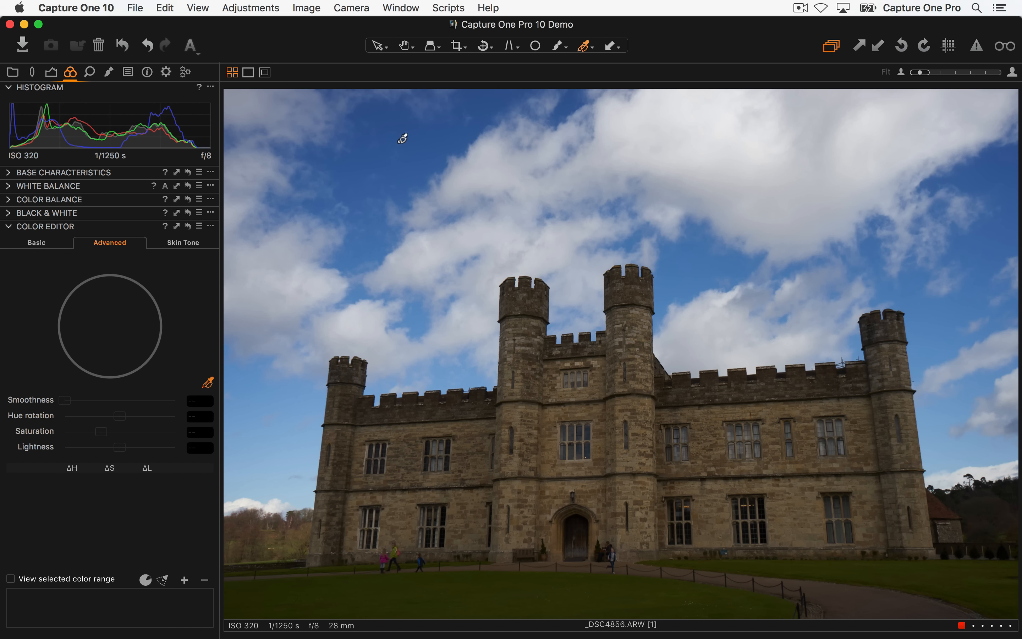
pyautogui.click(402, 138)
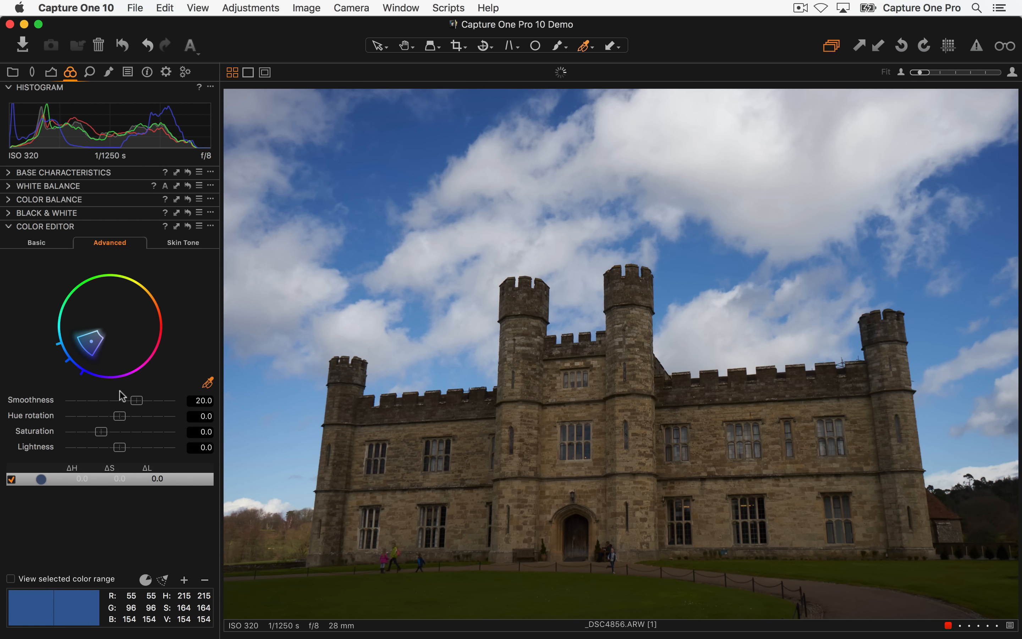
# - Create a masked layer from the picked sky blue and check its mask in the local adjustments
pyautogui.click(209, 226)
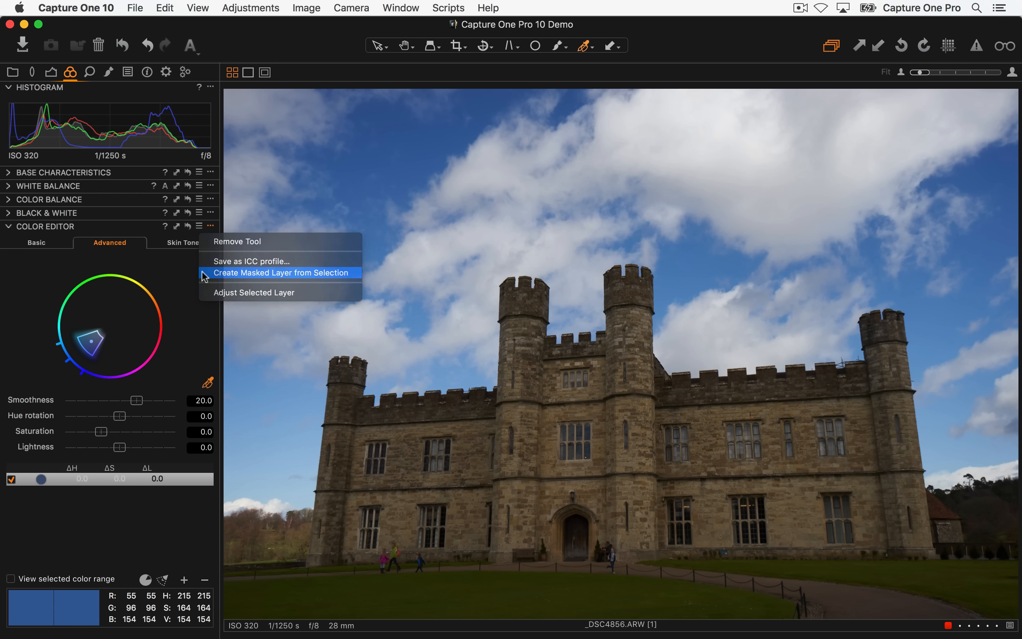
pyautogui.click(215, 274)
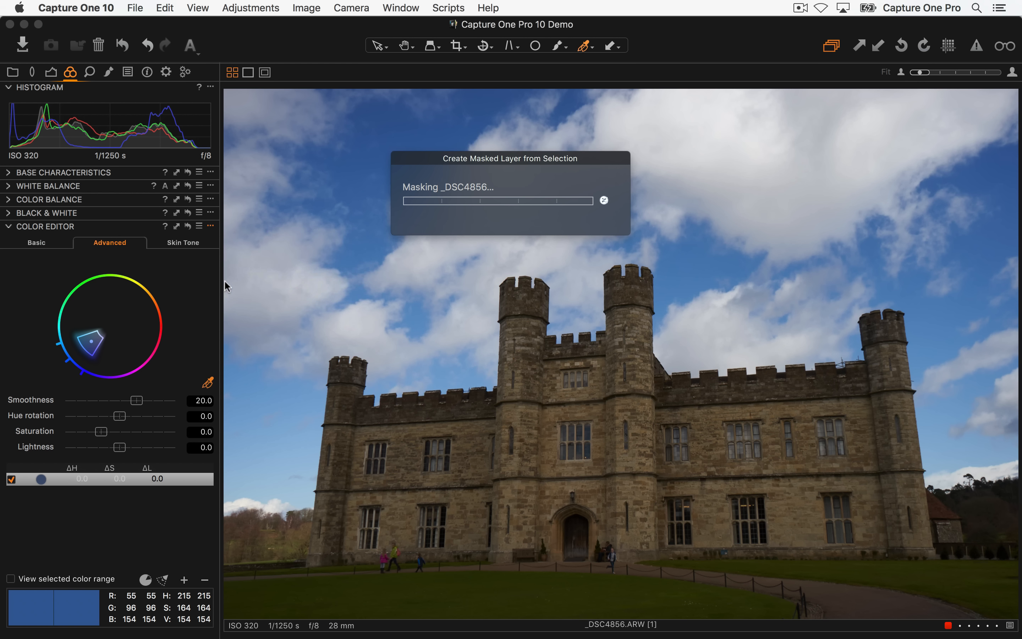
pyautogui.click(110, 73)
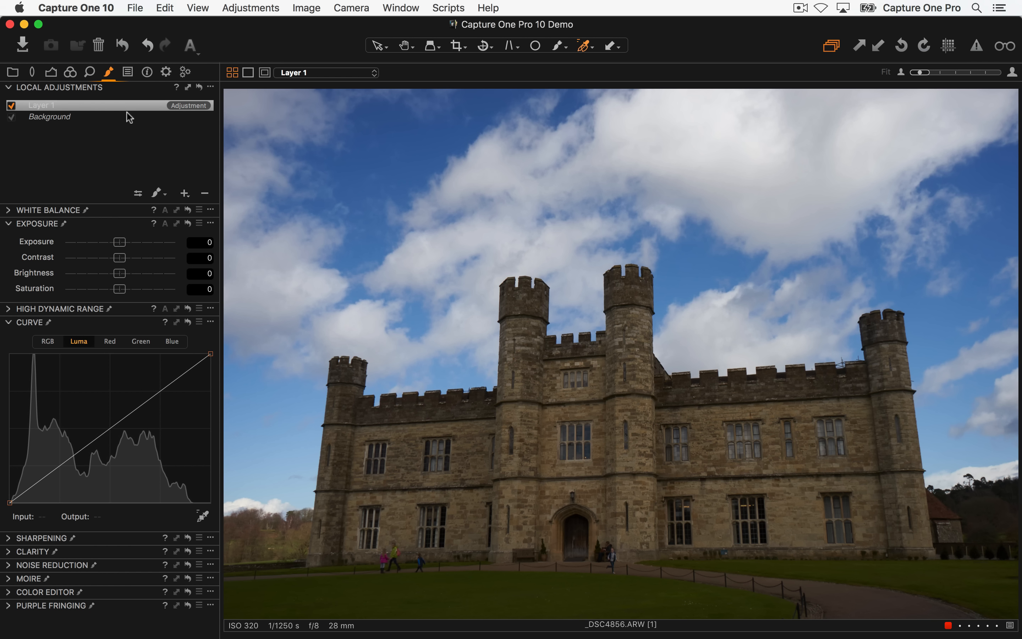
pyautogui.press('m')
pyautogui.press('m')
# - Set the sky layer's Exposure to -0.8, and shape a Luma S-curve and a slightly lowered RGB midtone curve
pyautogui.moveTo(120, 242); pyautogui.dragTo(109, 247)
pyautogui.moveTo(64, 469); pyautogui.dragTo(64, 474)
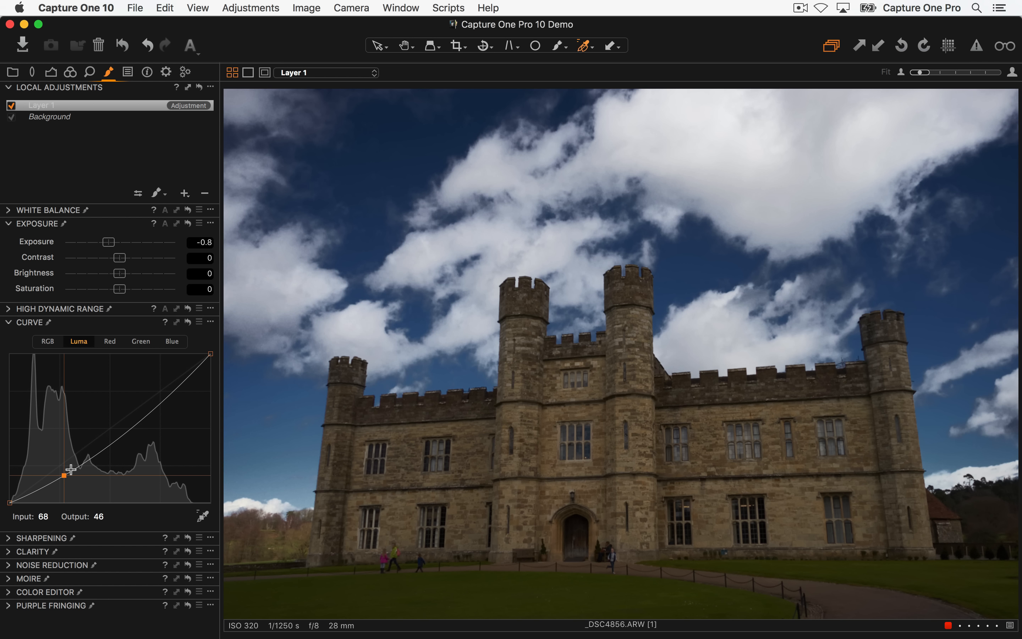
pyautogui.moveTo(160, 391); pyautogui.dragTo(155, 386)
pyautogui.moveTo(64, 475); pyautogui.dragTo(58, 472)
pyautogui.click(47, 341)
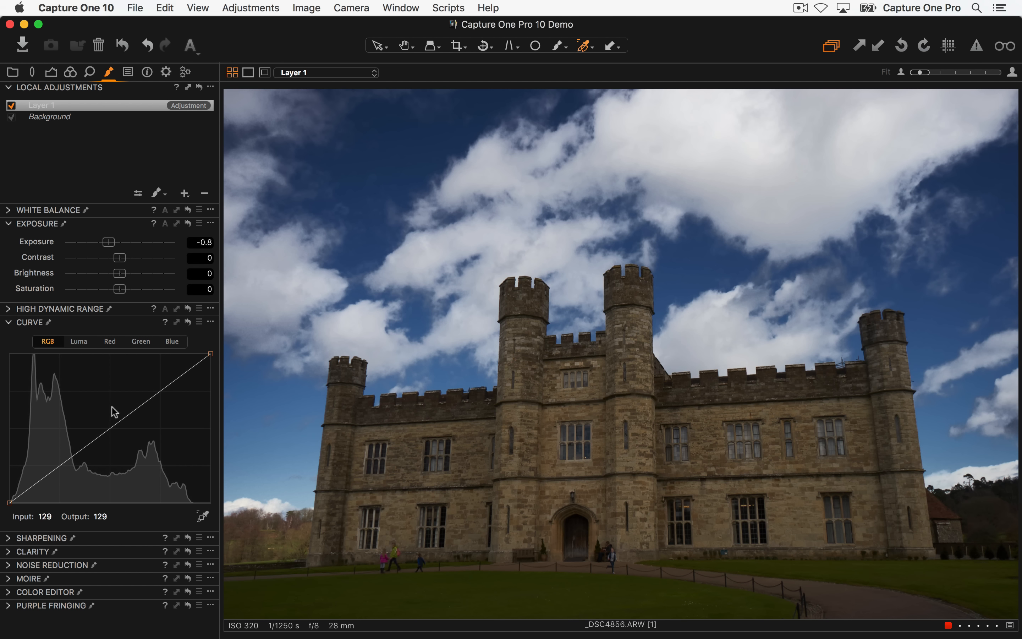
pyautogui.moveTo(120, 420); pyautogui.dragTo(123, 425)
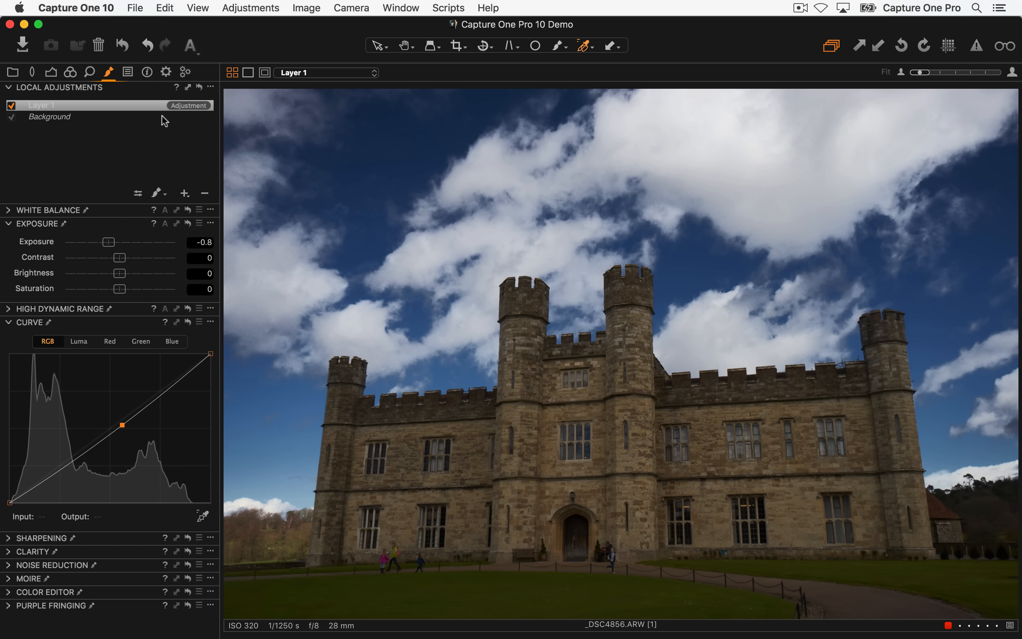
# - Add a layer named castle and give it an inverted copy of Layer 1's mask
pyautogui.click(185, 195)
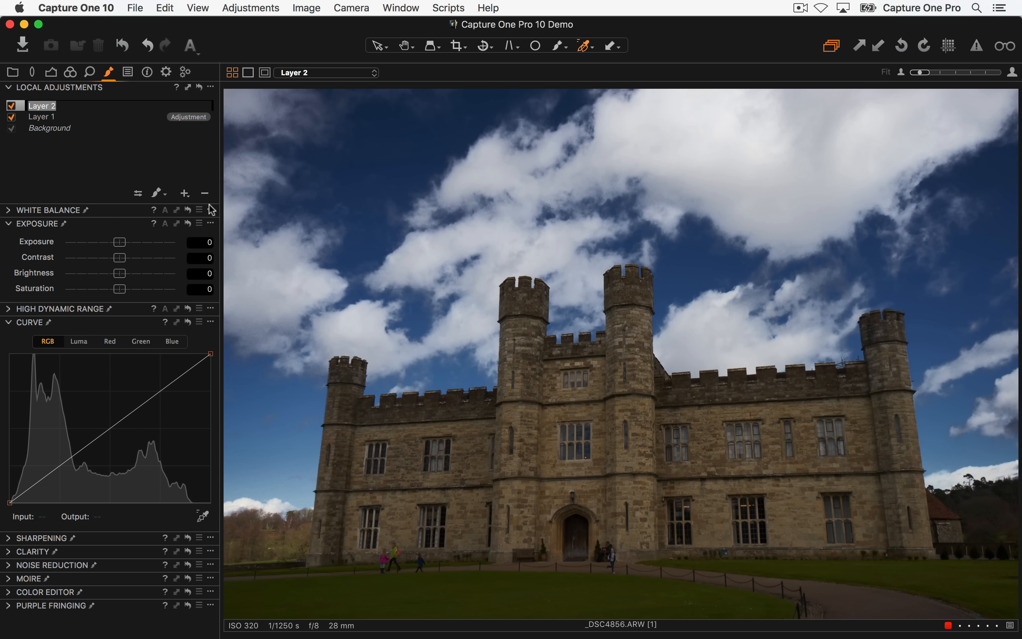
pyautogui.press('Return')
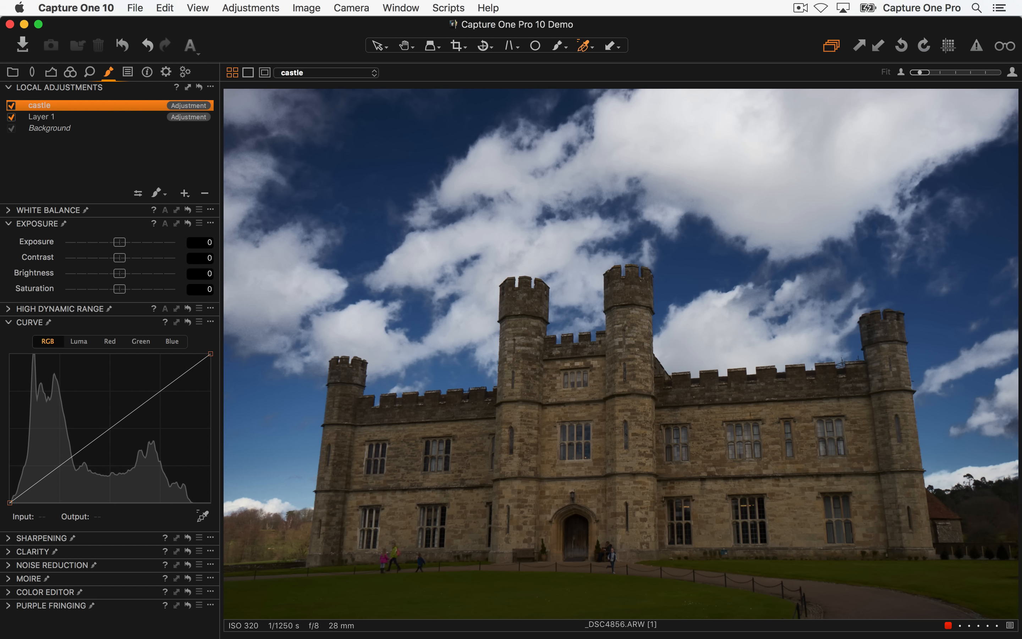
pyautogui.click(213, 86)
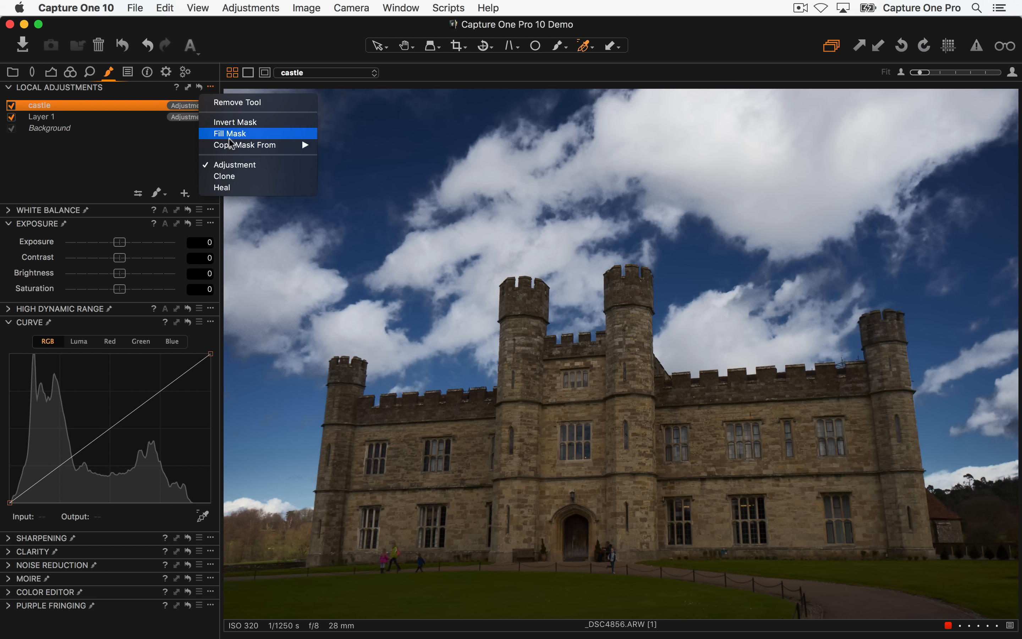
pyautogui.moveTo(291, 145)
pyautogui.click(345, 157)
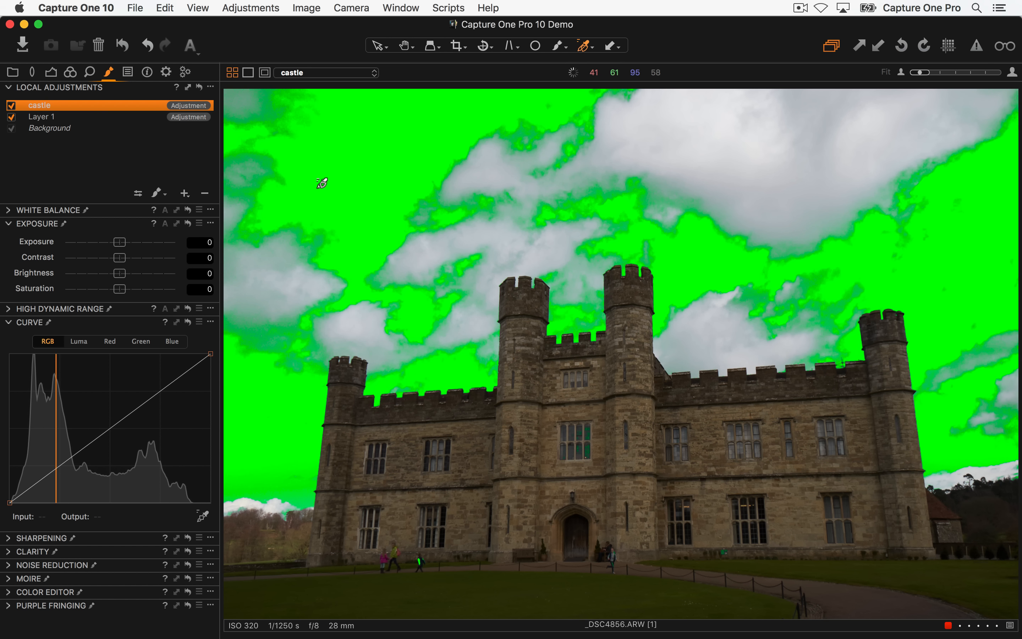
pyautogui.click(211, 87)
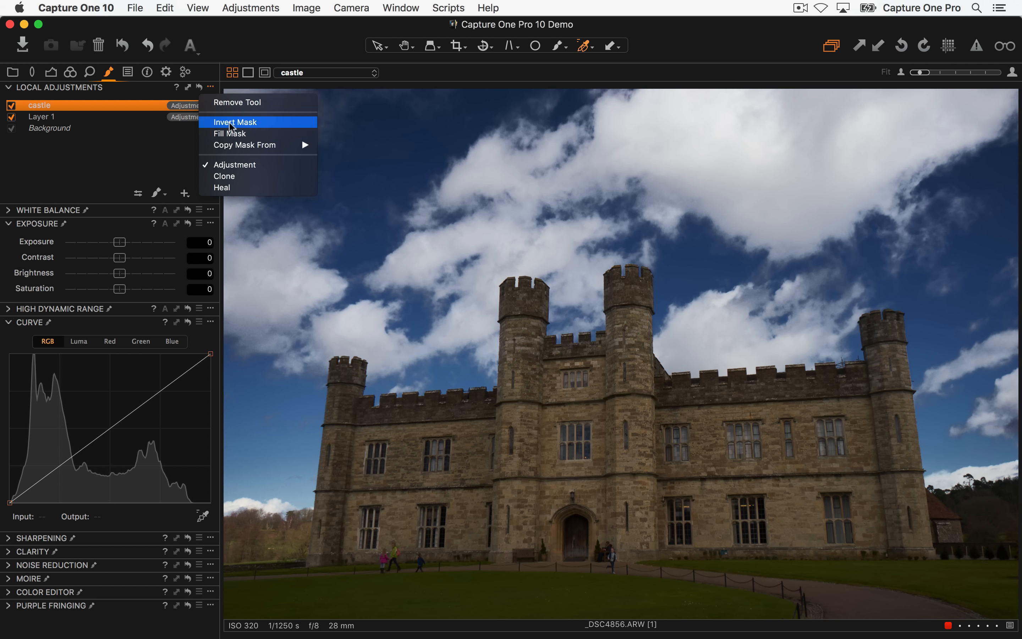
pyautogui.click(231, 120)
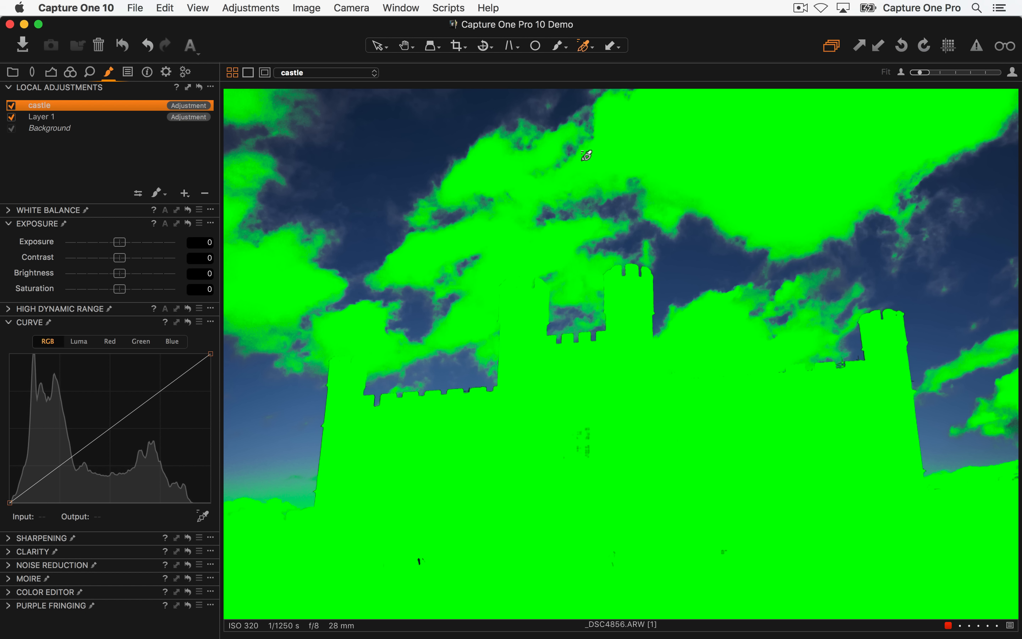
# - Check the castle layer's mask overlay, hide it, and set the layer's Exposure to 0.8
pyautogui.press('m')
pyautogui.press('m')
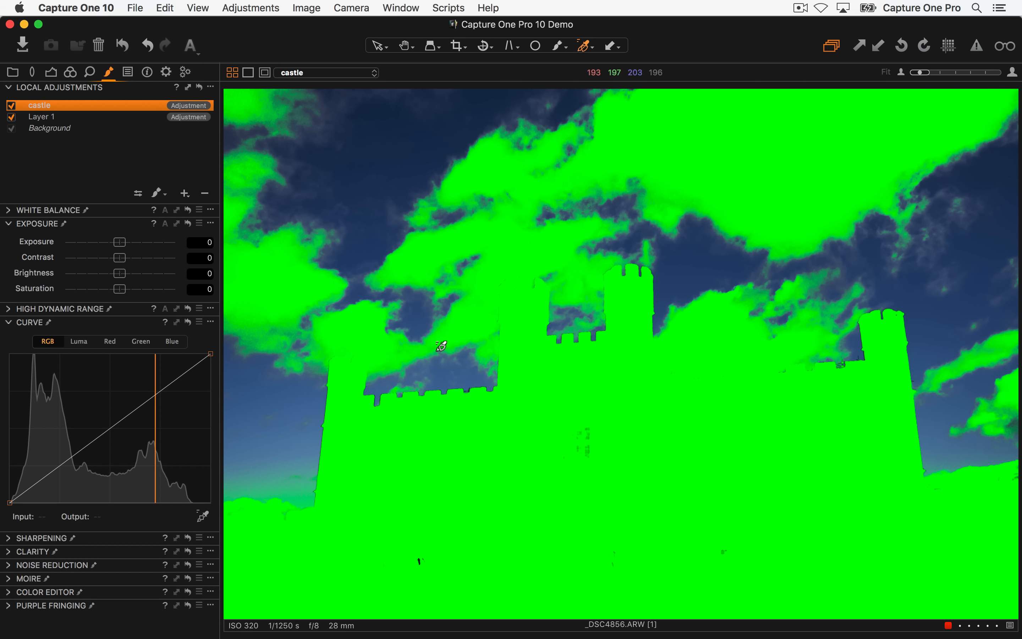
pyautogui.press('m')
pyautogui.moveTo(123, 242); pyautogui.dragTo(135, 242)
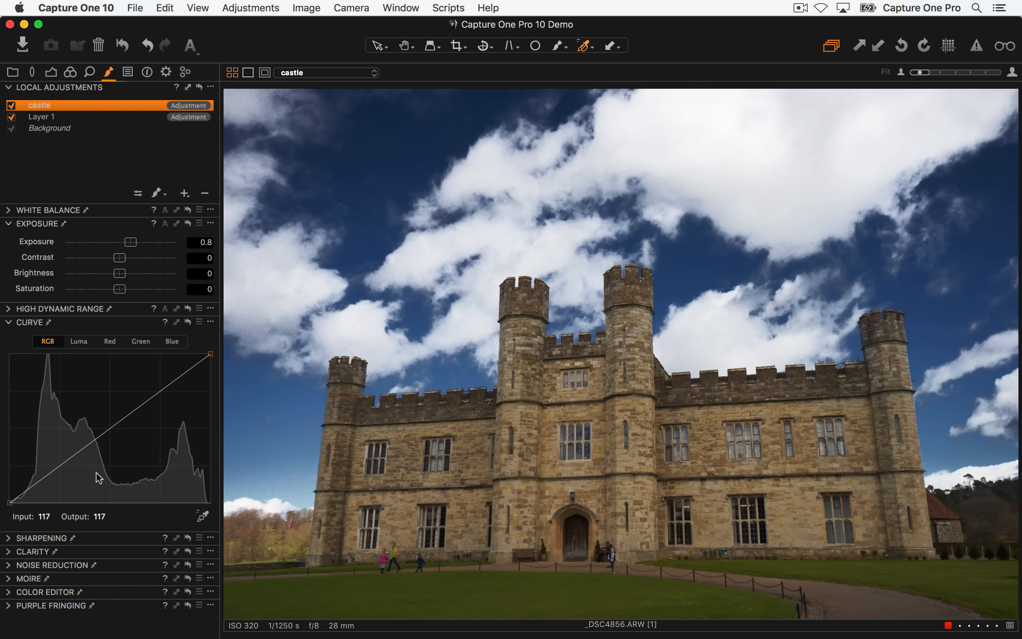
# - Inspect the castle's masked roofline at 100%, and delete the castle layer and Layer 1
pyautogui.press('h')
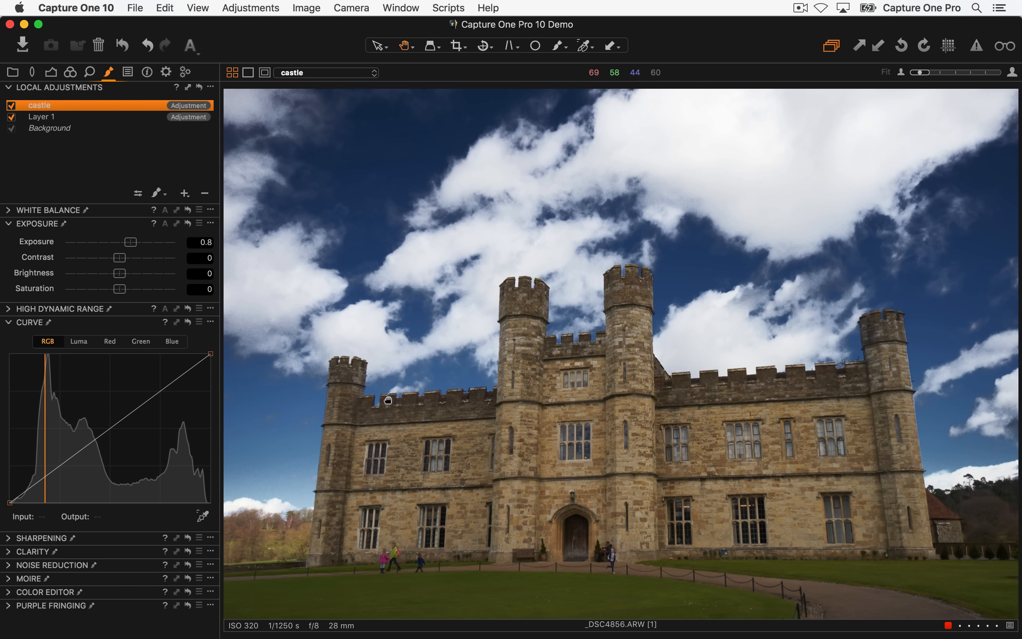
pyautogui.click(394, 406)
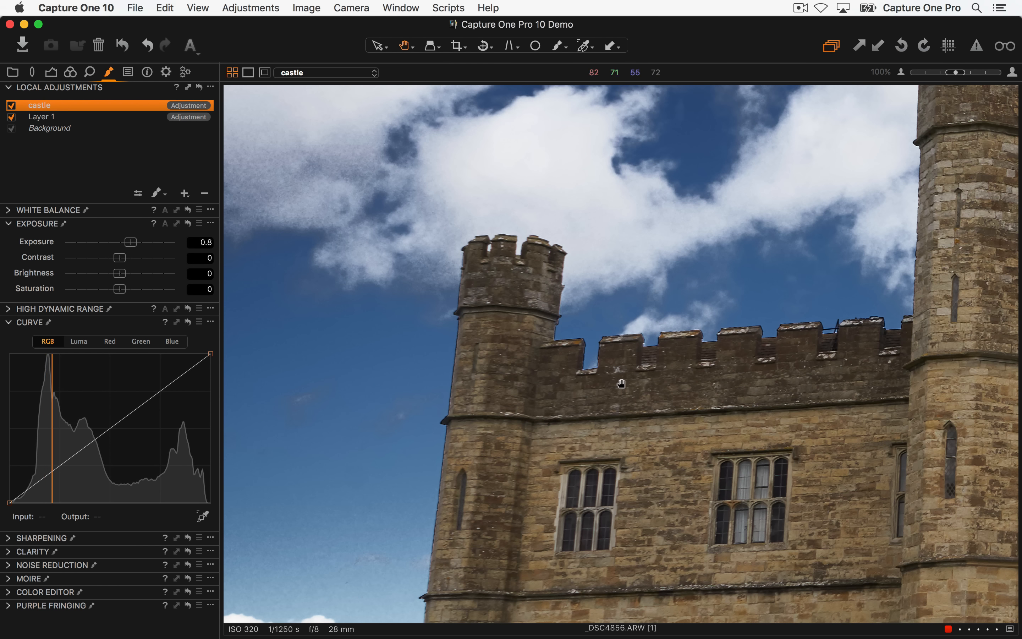
pyautogui.click(600, 370)
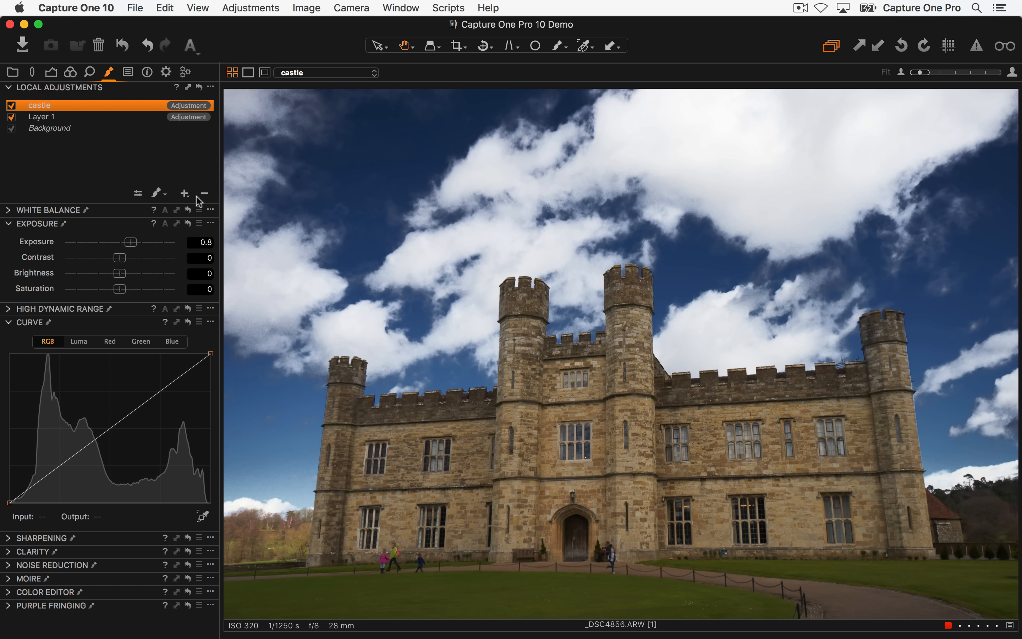
pyautogui.click(205, 194)
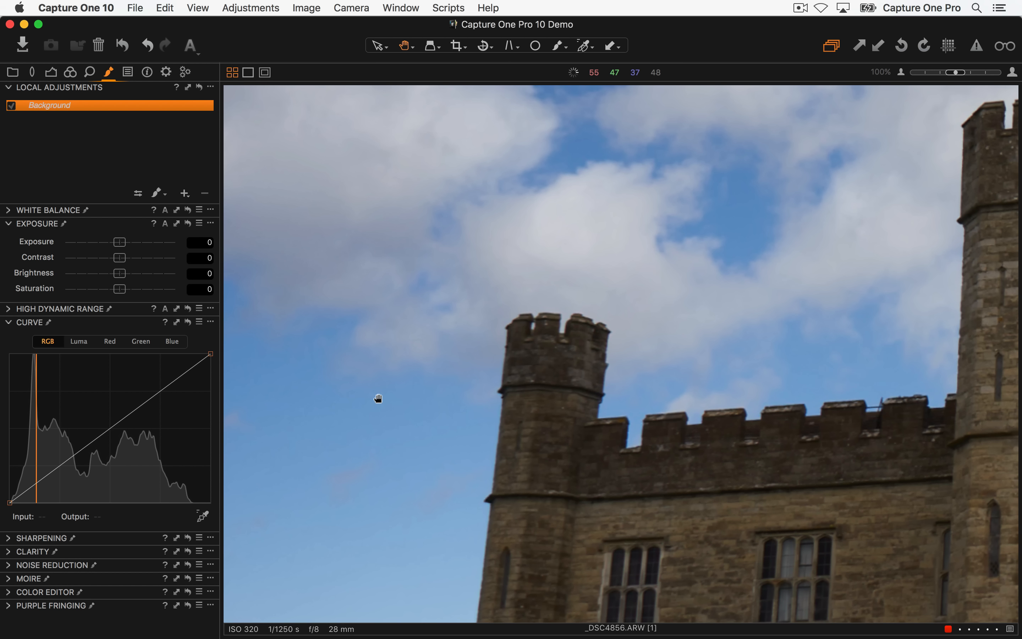
# - Look closely at the left tower and set the background's Exposure to 0.52
pyautogui.click(375, 399)
pyautogui.moveTo(542, 424); pyautogui.dragTo(592, 290)
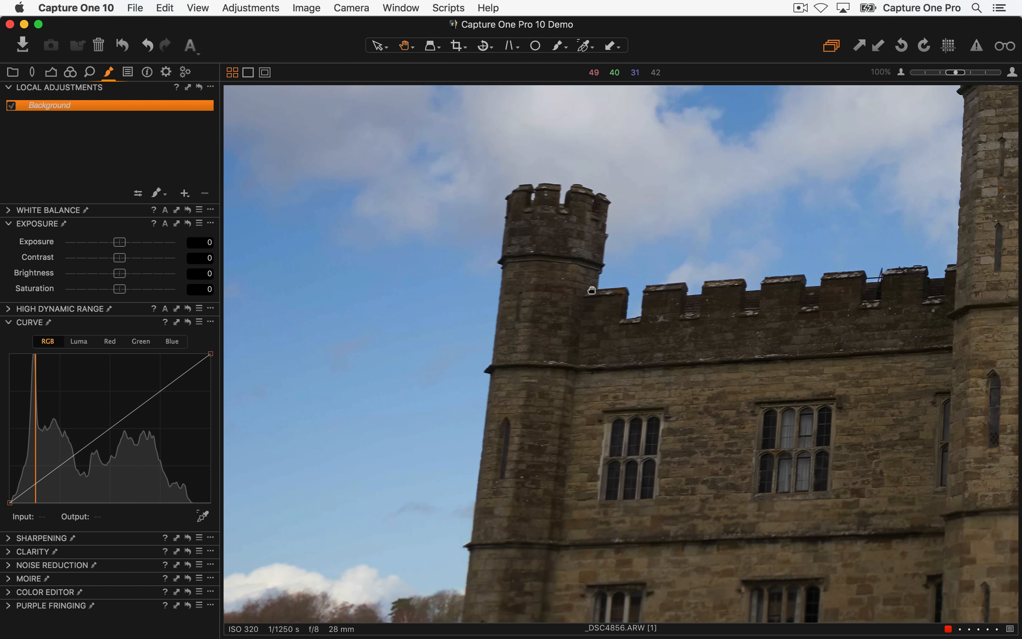
pyautogui.moveTo(120, 244); pyautogui.dragTo(129, 244)
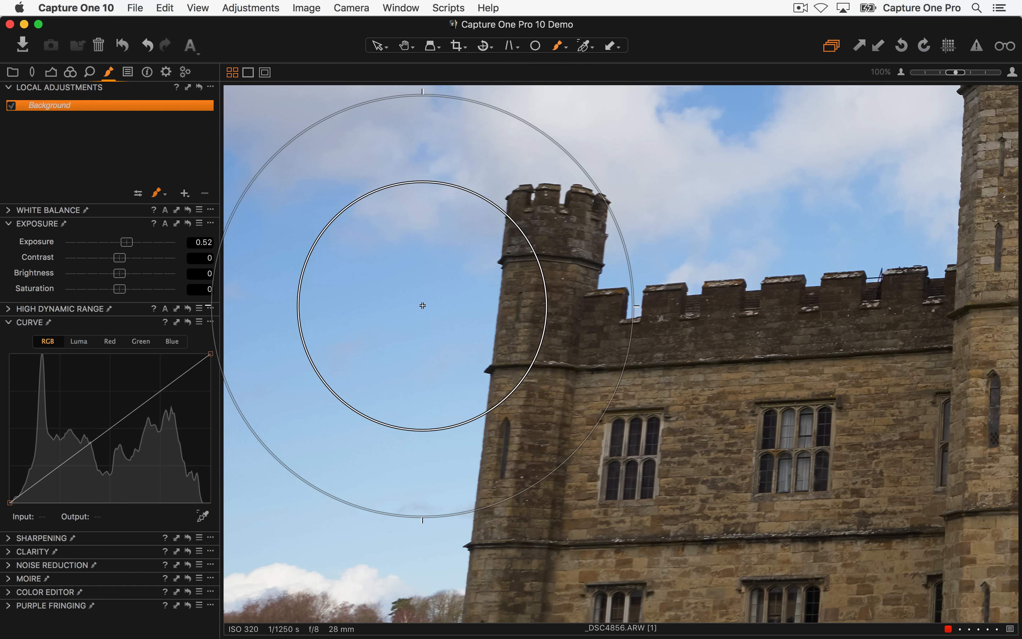
# - Set the mask brush to size 138, opacity 100 and flow 100 with Auto Mask enabled, dabbing a test spot in the sky
pyautogui.rightClick(397, 284)
pyautogui.moveTo(390, 284); pyautogui.dragTo(367, 284)
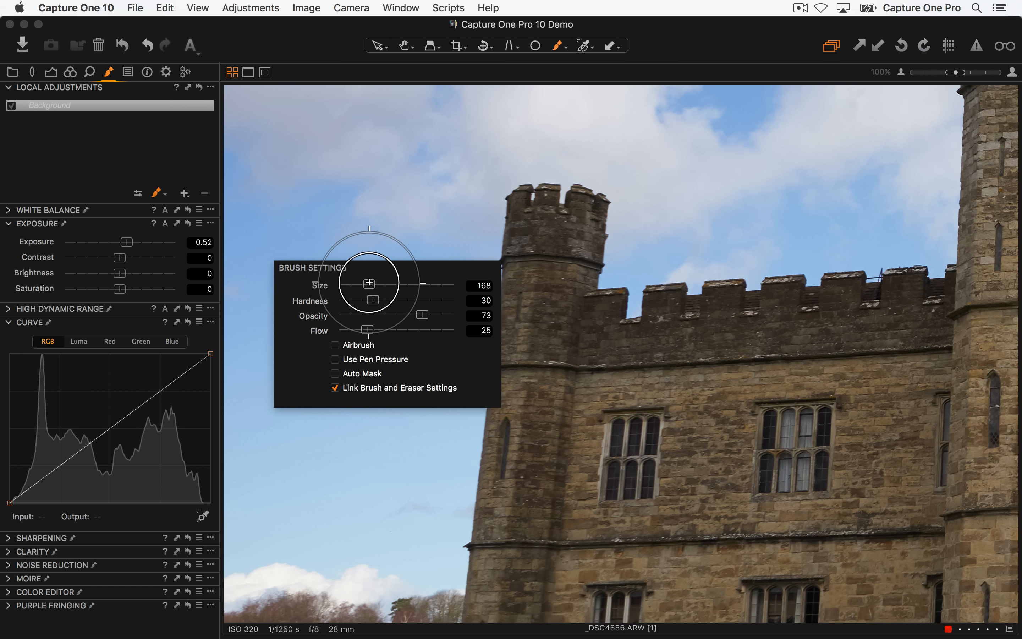
pyautogui.click(335, 373)
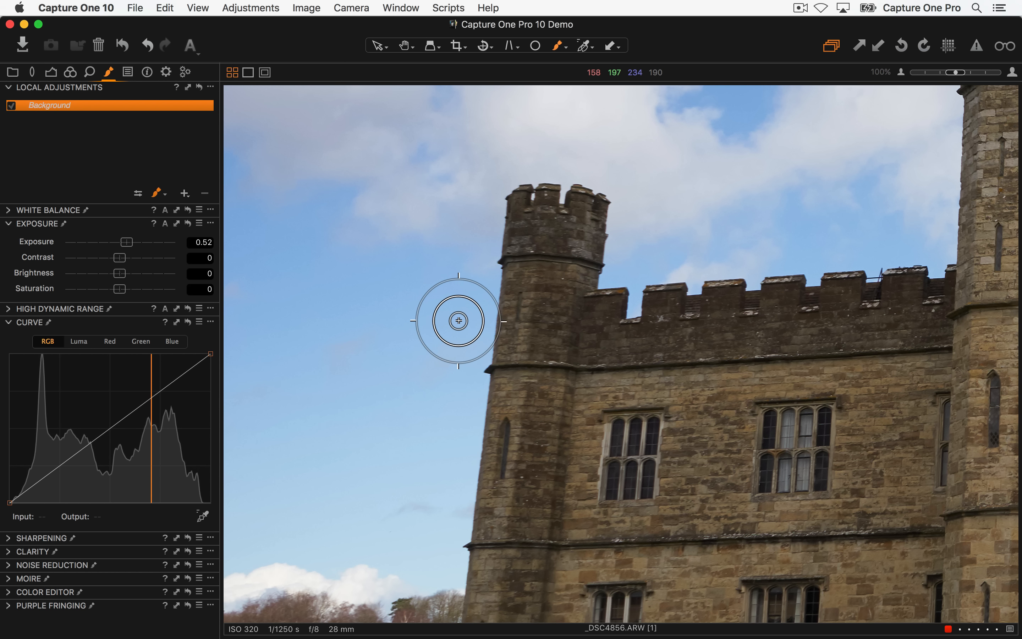
pyautogui.click(387, 319)
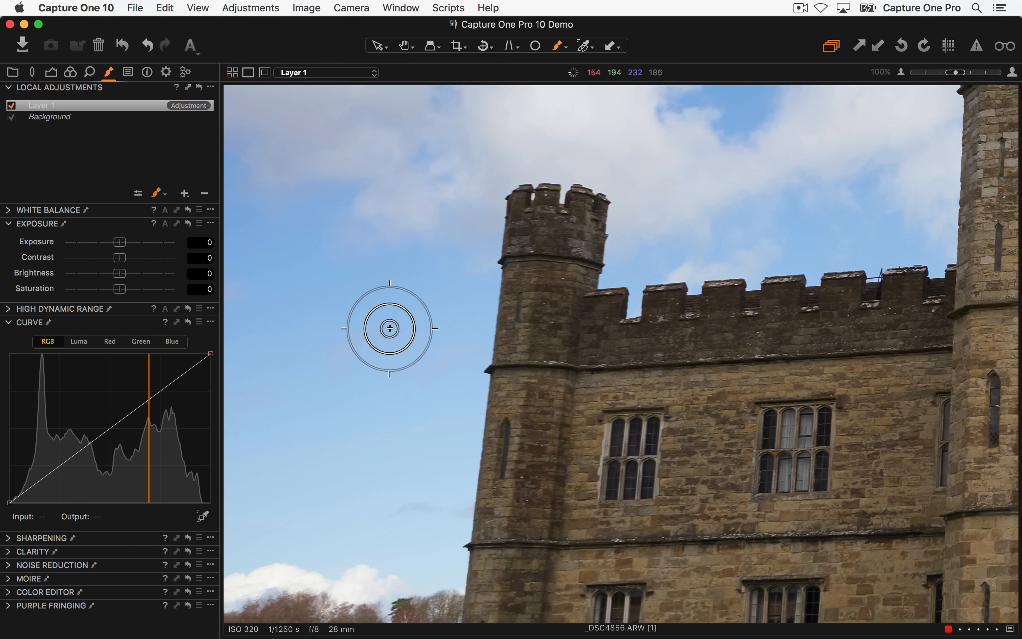
pyautogui.rightClick(395, 320)
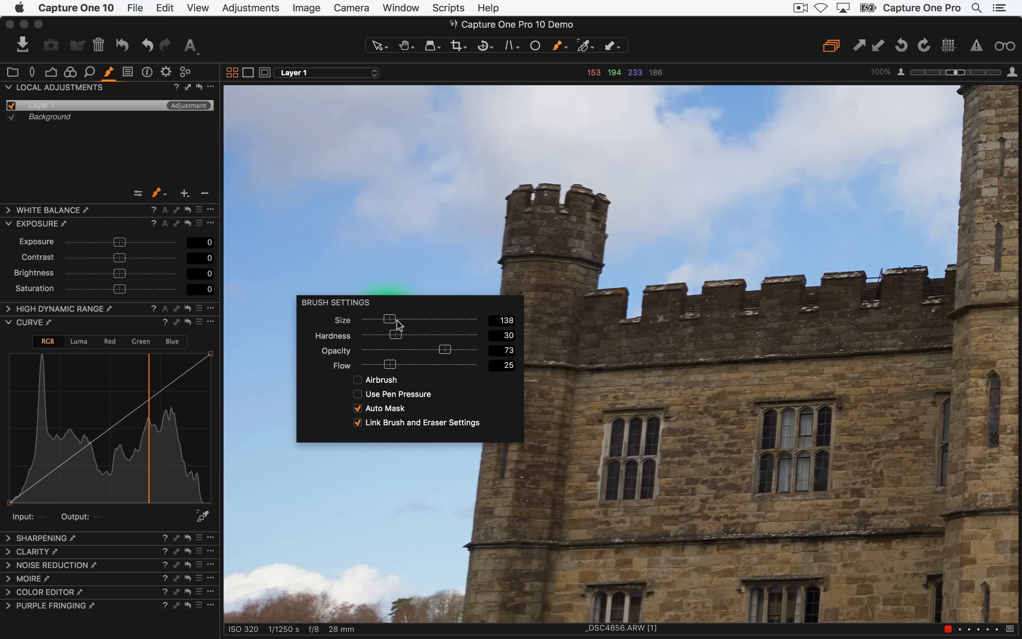
pyautogui.moveTo(397, 365); pyautogui.dragTo(524, 357)
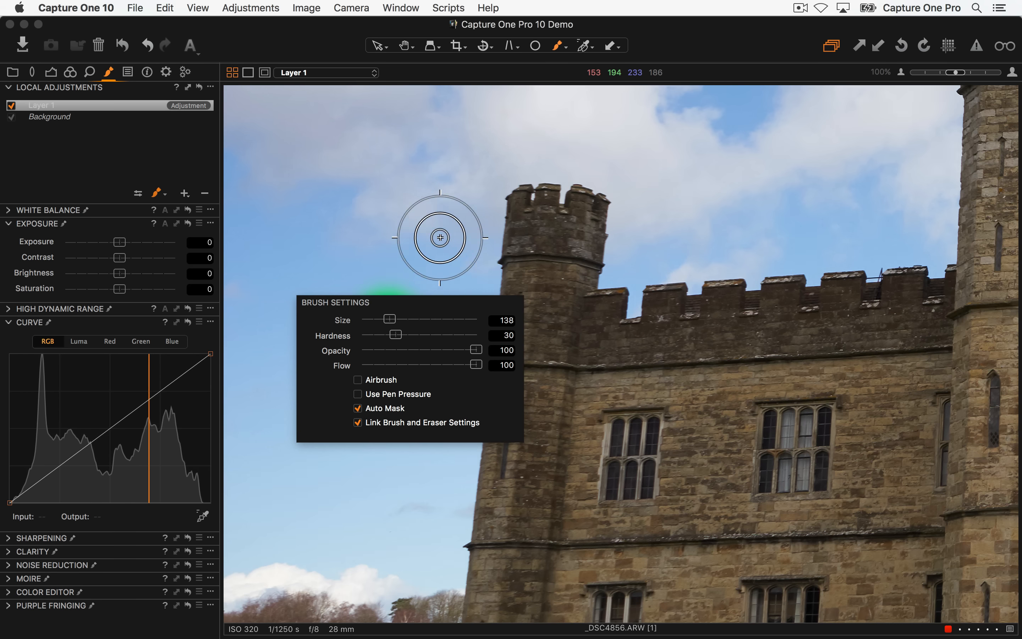
# - Try auto-masked brush strokes over the sky along the edge of the castle's left tower, and discard the painted layer
pyautogui.moveTo(400, 297)
pyautogui.mouseDown()
pyautogui.moveTo(419, 325)
pyautogui.moveTo(476, 334)
pyautogui.mouseUp()
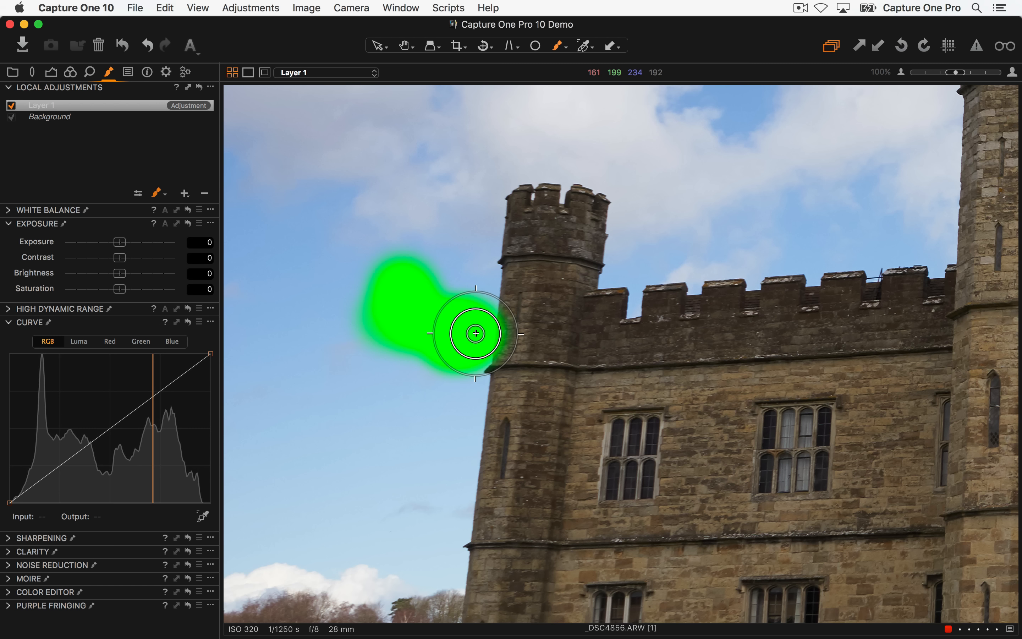
pyautogui.moveTo(476, 334)
pyautogui.mouseDown()
pyautogui.moveTo(447, 318)
pyautogui.moveTo(473, 309)
pyautogui.moveTo(479, 289)
pyautogui.moveTo(478, 310)
pyautogui.moveTo(465, 234)
pyautogui.moveTo(433, 235)
pyautogui.moveTo(487, 228)
pyautogui.moveTo(475, 232)
pyautogui.moveTo(479, 220)
pyautogui.moveTo(479, 238)
pyautogui.moveTo(463, 153)
pyautogui.mouseUp()
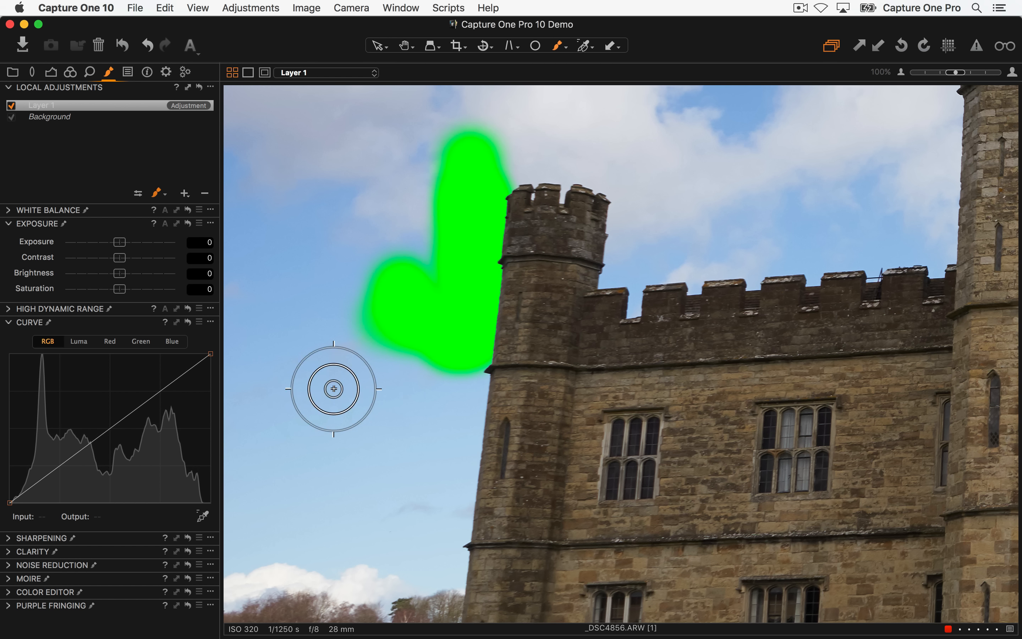
pyautogui.moveTo(442, 348)
pyautogui.mouseDown()
pyautogui.moveTo(455, 378)
pyautogui.moveTo(442, 418)
pyautogui.moveTo(455, 421)
pyautogui.moveTo(457, 397)
pyautogui.moveTo(435, 458)
pyautogui.moveTo(447, 484)
pyautogui.moveTo(428, 467)
pyautogui.moveTo(430, 440)
pyautogui.mouseUp()
pyautogui.rightClick(418, 439)
pyautogui.moveTo(381, 370)
pyautogui.mouseDown()
pyautogui.moveTo(429, 512)
pyautogui.moveTo(403, 550)
pyautogui.mouseUp()
pyautogui.moveTo(446, 163)
pyautogui.mouseDown()
pyautogui.moveTo(479, 138)
pyautogui.moveTo(580, 129)
pyautogui.moveTo(660, 160)
pyautogui.moveTo(681, 196)
pyautogui.moveTo(704, 170)
pyautogui.moveTo(748, 170)
pyautogui.moveTo(620, 149)
pyautogui.moveTo(524, 149)
pyautogui.mouseUp()
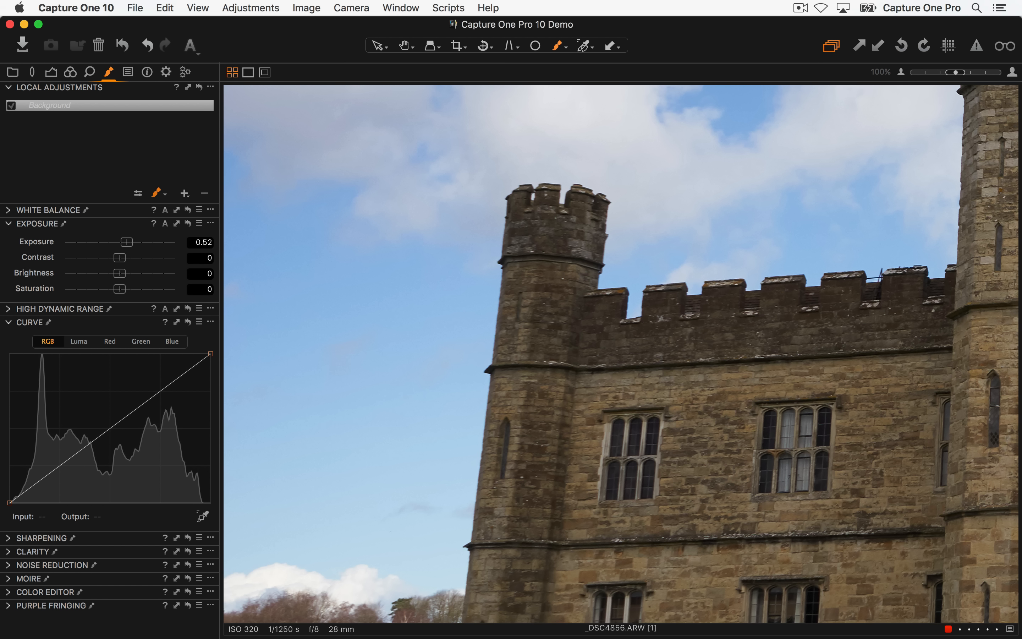
# - Open the second variant of _DSC3990.ARW, fit it to the view and hide Layer 1's mask overlay
pyautogui.press('super+shift+v')
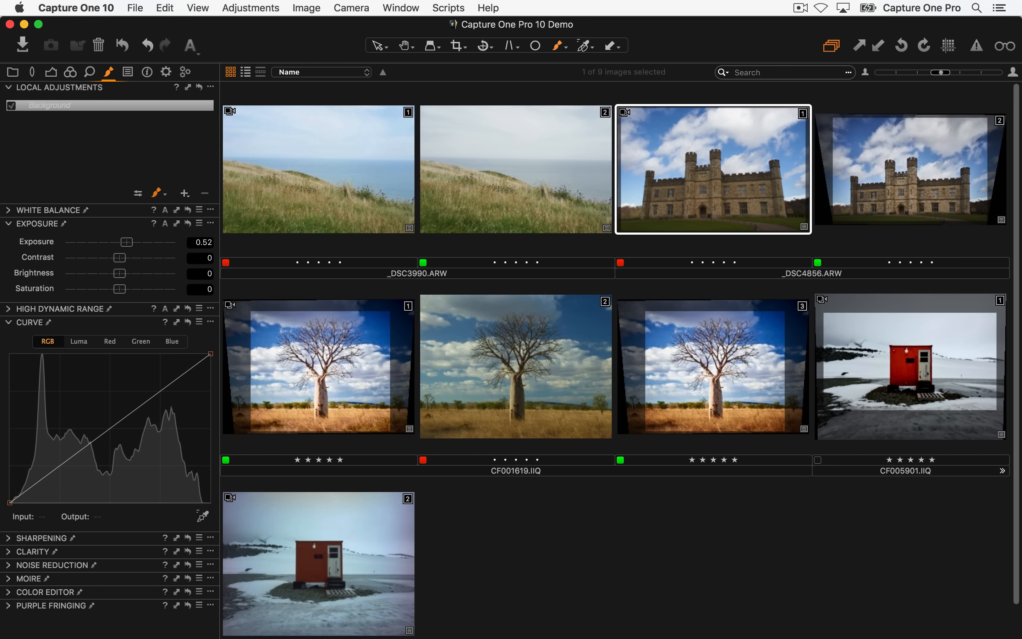
pyautogui.doubleClick(495, 206)
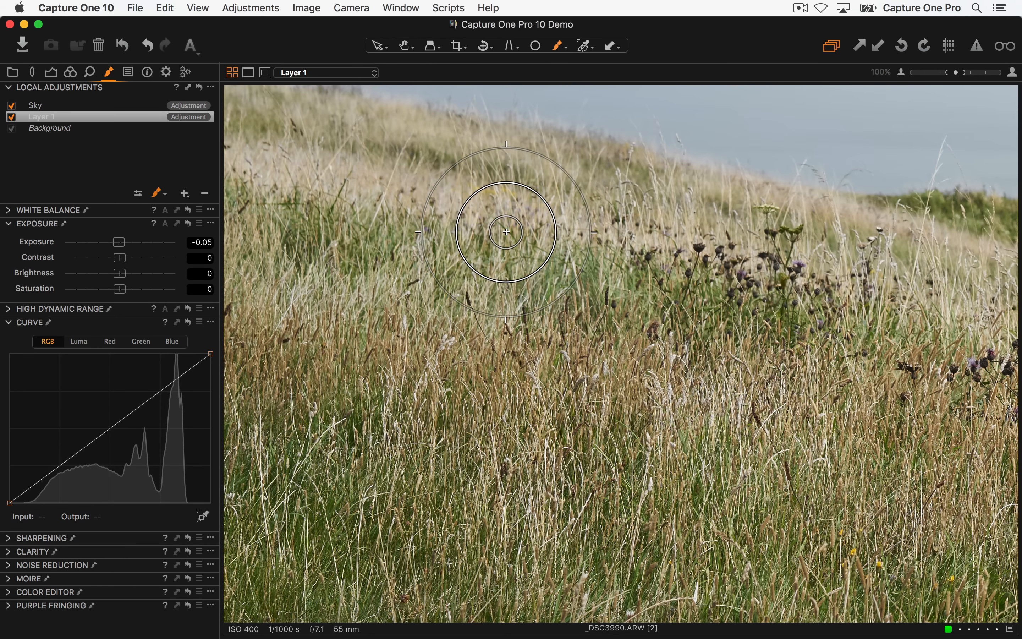
pyautogui.press('h')
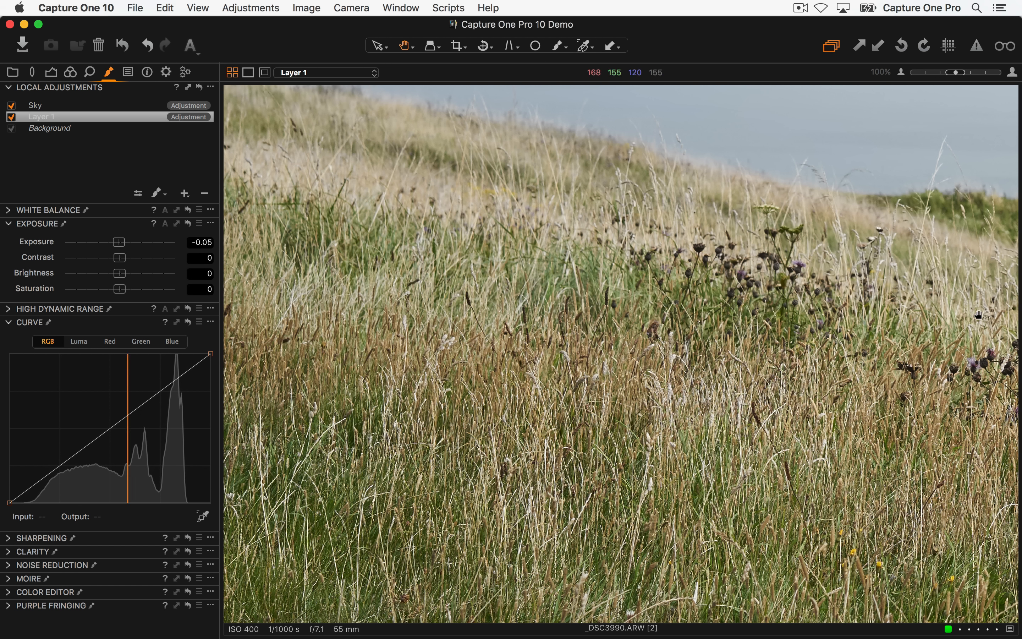
pyautogui.press('super+0')
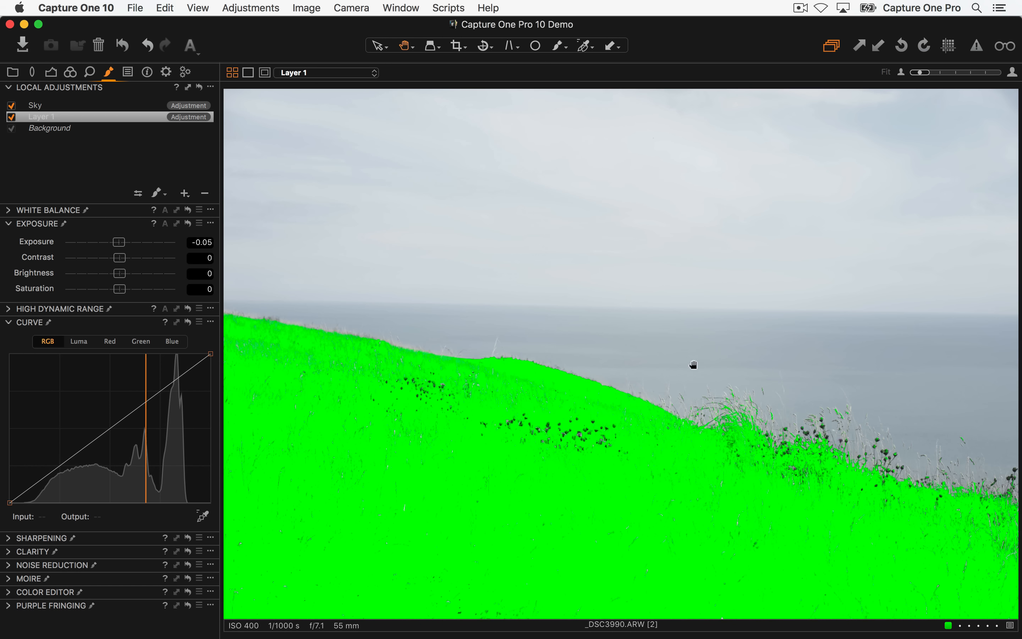
pyautogui.press('m')
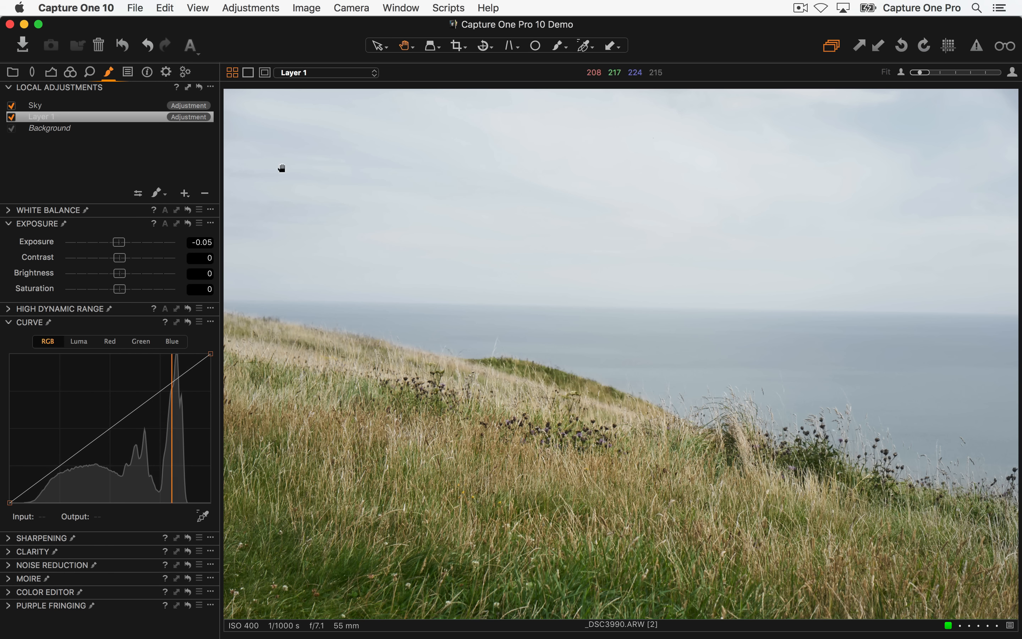
# - In Layer 1's advanced Color Editor, pick a grass tone and set its Hue rotation to 30
pyautogui.click(7, 323)
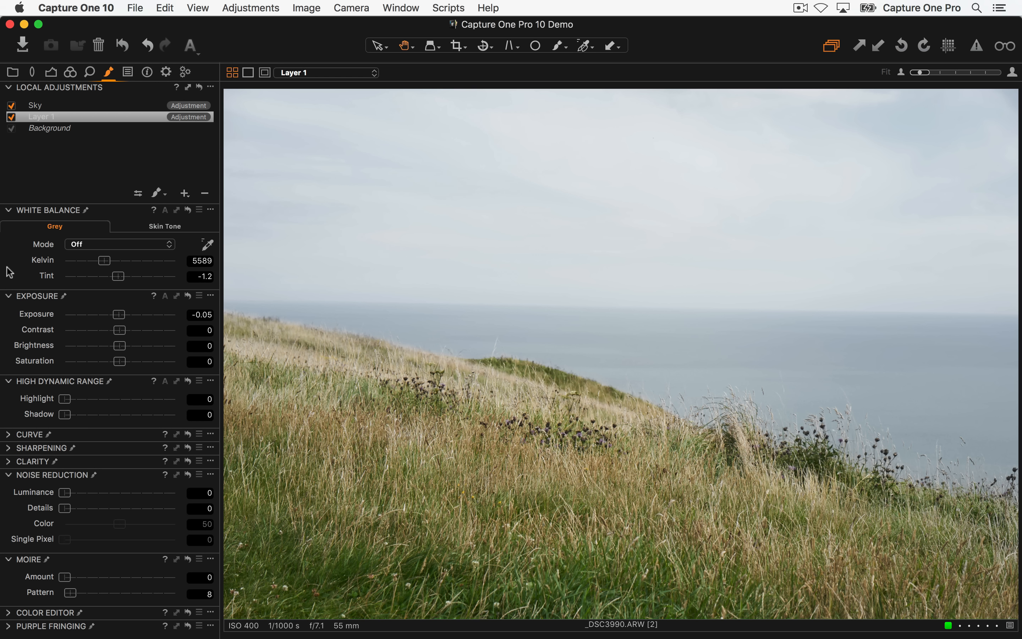
pyautogui.click(8, 211)
pyautogui.click(8, 224)
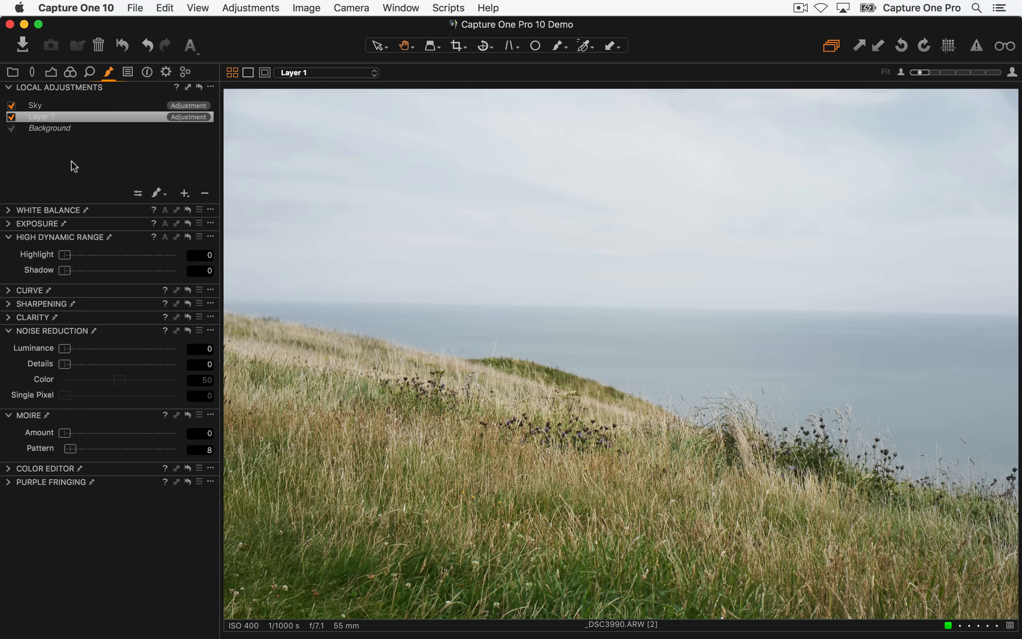
pyautogui.click(8, 469)
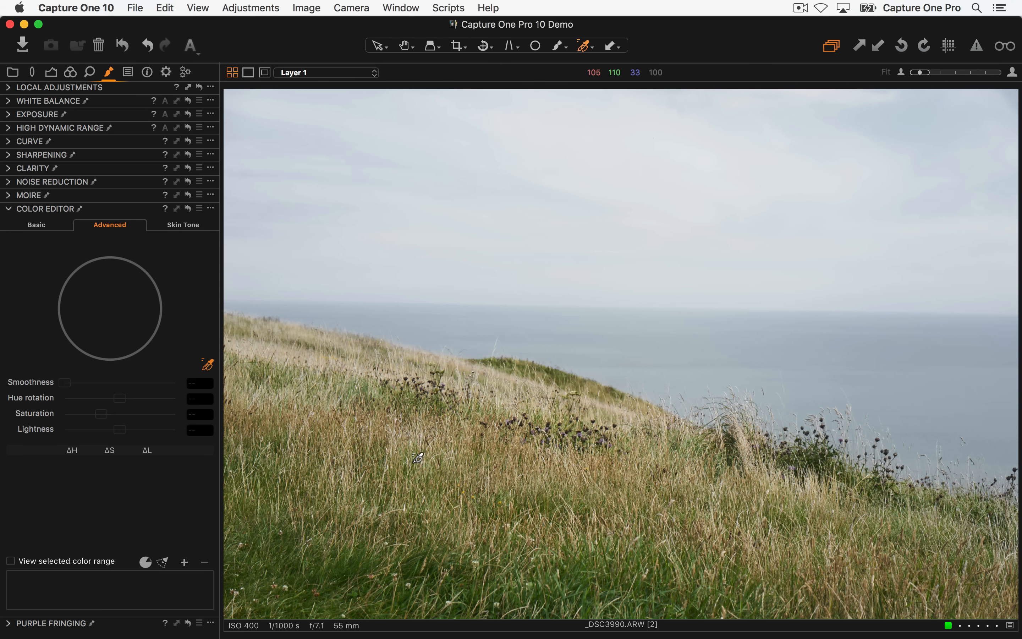
pyautogui.click(416, 460)
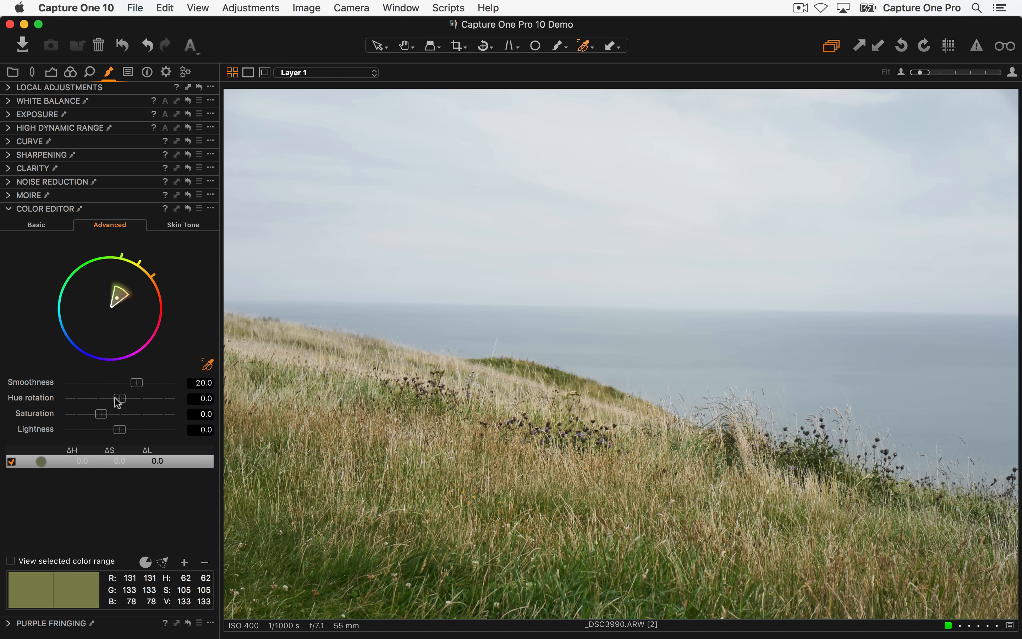
pyautogui.moveTo(118, 400); pyautogui.dragTo(309, 412)
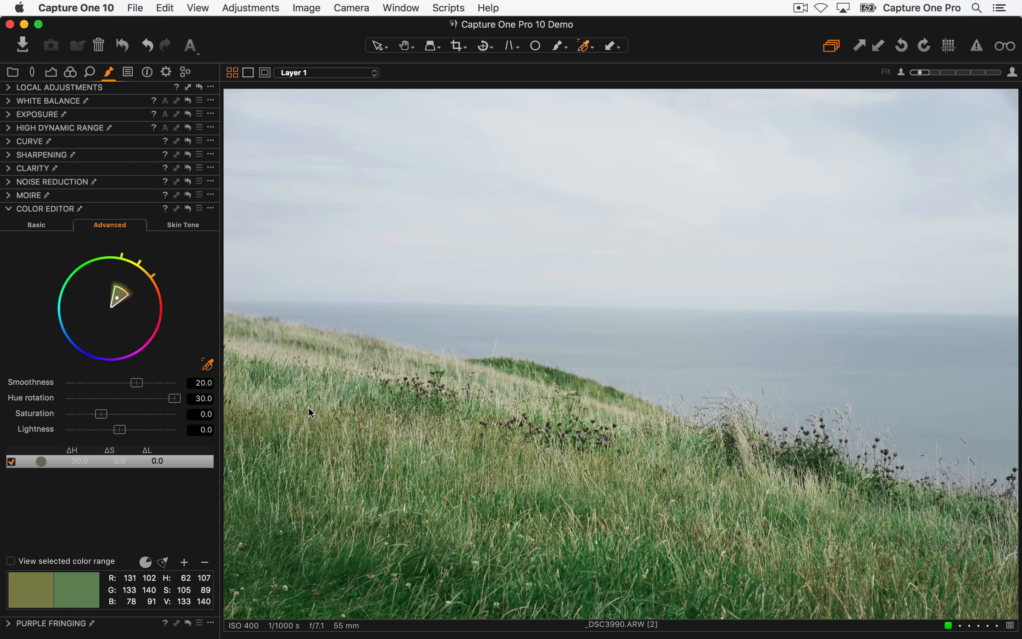
# - Pick five more grass tones with Hue rotation 30 each, and reset the layer's Color Editor
pyautogui.click(355, 438)
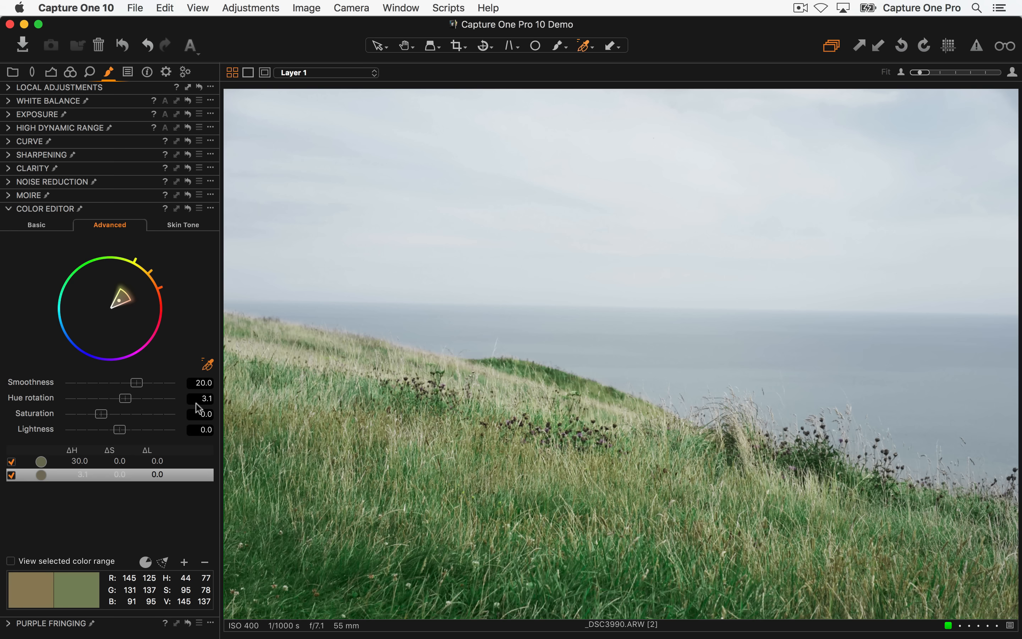
pyautogui.moveTo(195, 403); pyautogui.dragTo(236, 407)
pyautogui.click(407, 440)
pyautogui.moveTo(120, 399); pyautogui.dragTo(236, 408)
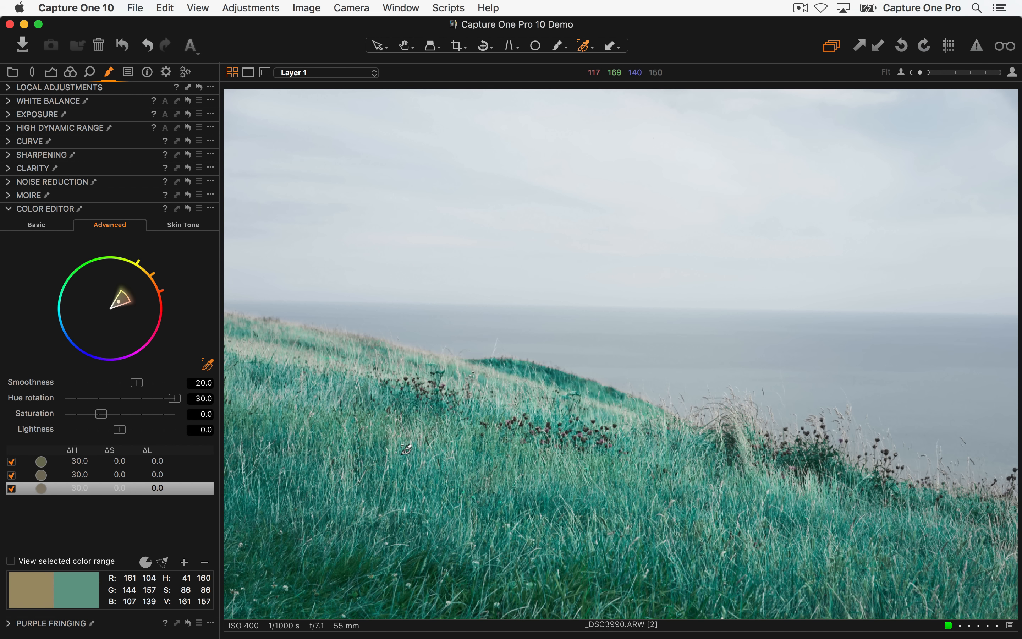
pyautogui.click(406, 449)
pyautogui.moveTo(119, 398); pyautogui.dragTo(236, 399)
pyautogui.click(408, 442)
pyautogui.click(383, 443)
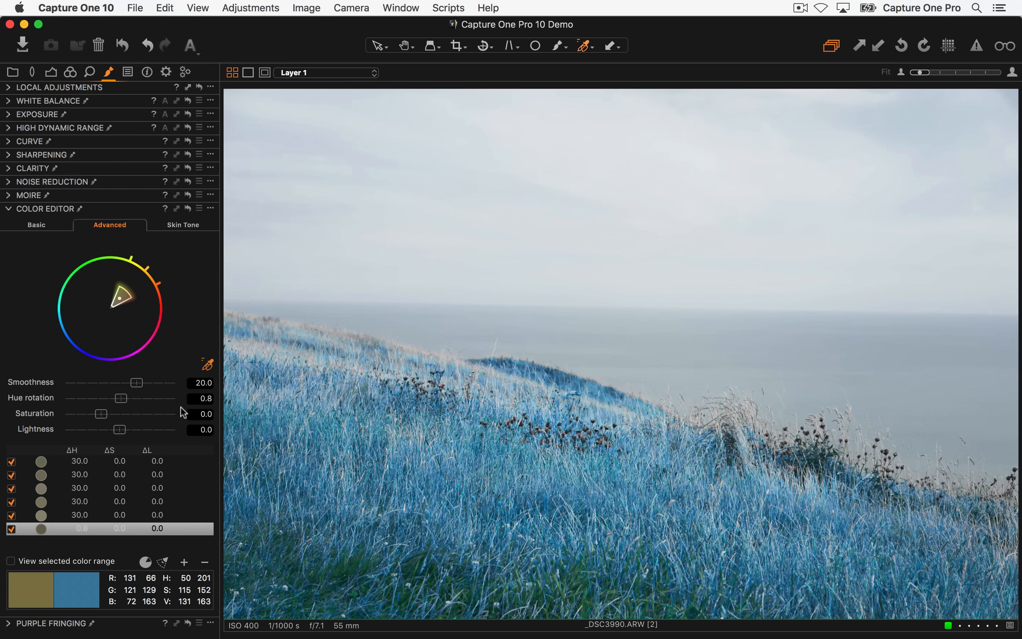
pyautogui.moveTo(121, 398); pyautogui.dragTo(190, 399)
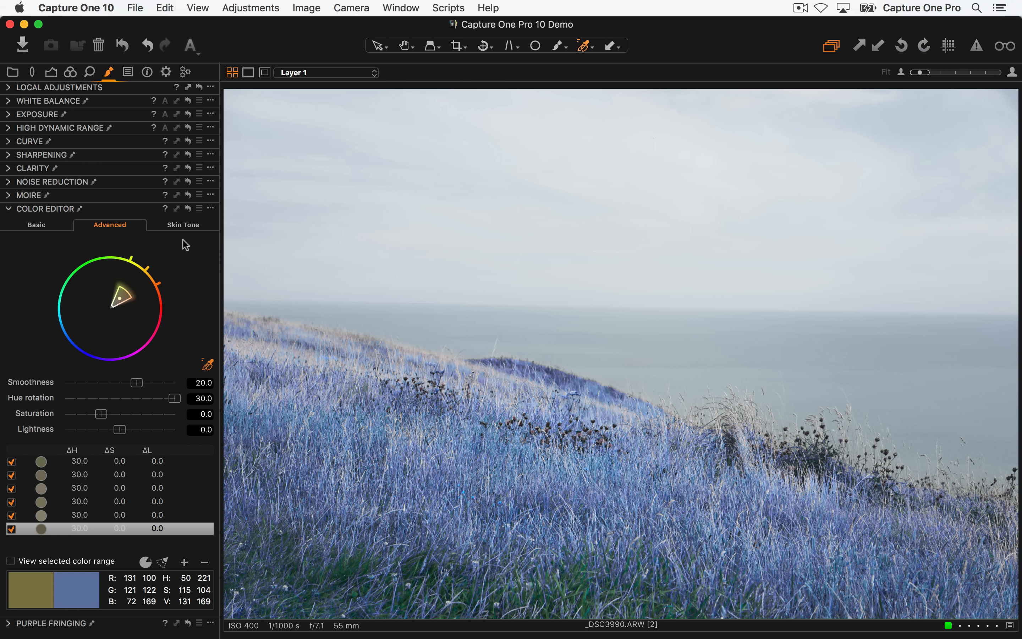
pyautogui.click(187, 209)
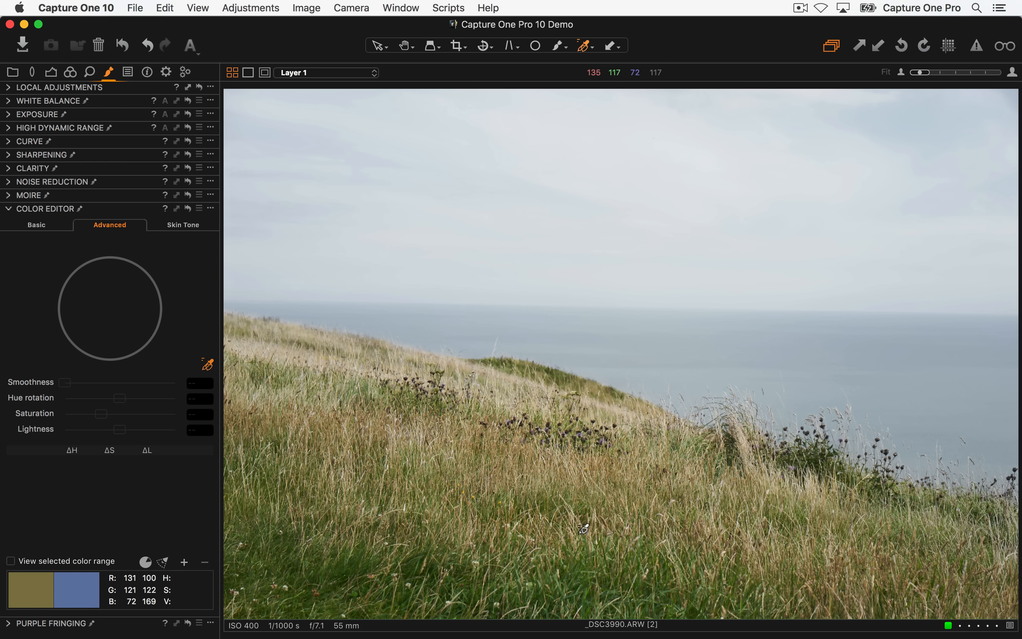
# - Open the second variant of DSC_1633.NEF from the With Color Editor (Edits) collection and show its advanced Color Editor
pyautogui.click(52, 73)
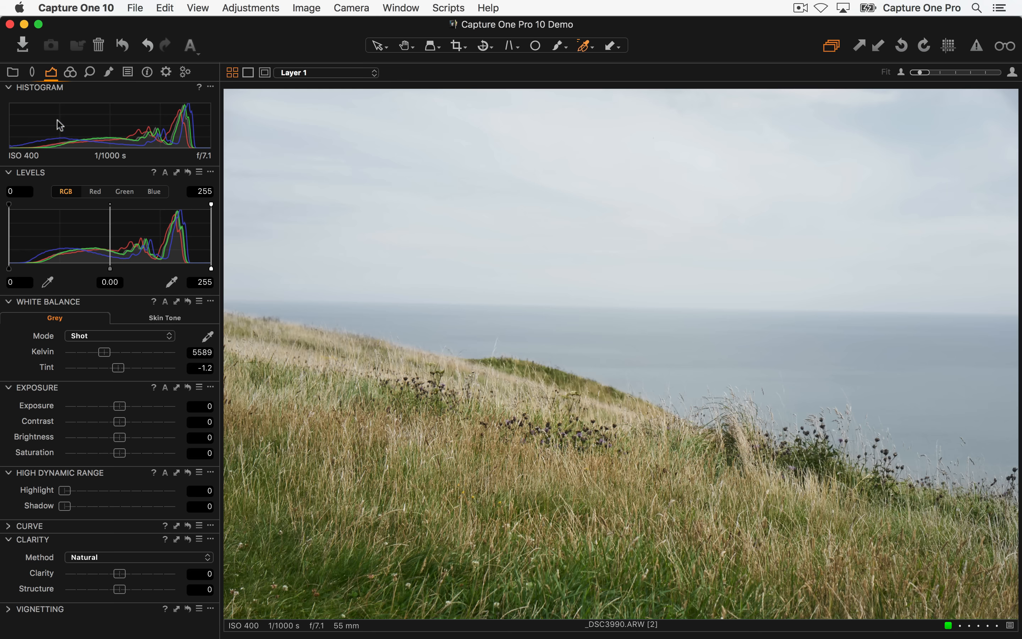
pyautogui.click(11, 73)
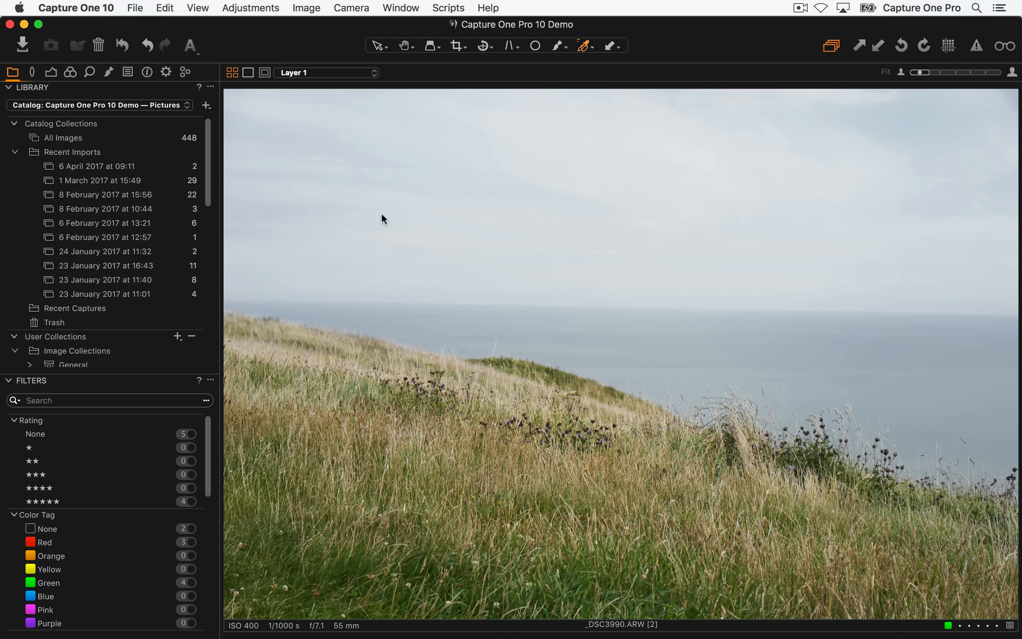
pyautogui.scroll(-10, 123, 271)
pyautogui.click(102, 191)
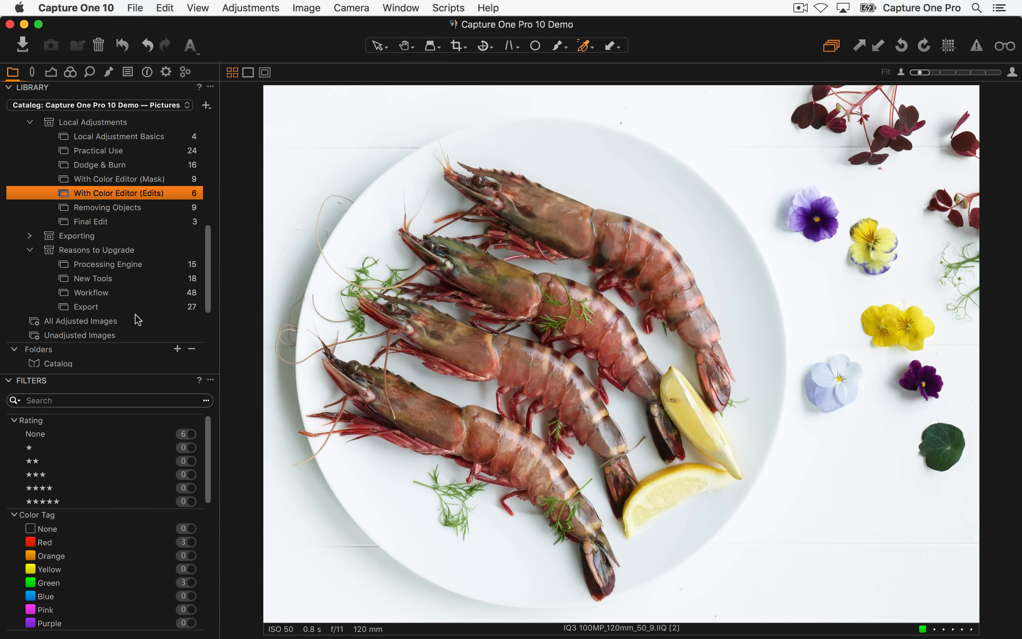
pyautogui.press('alt+super+v')
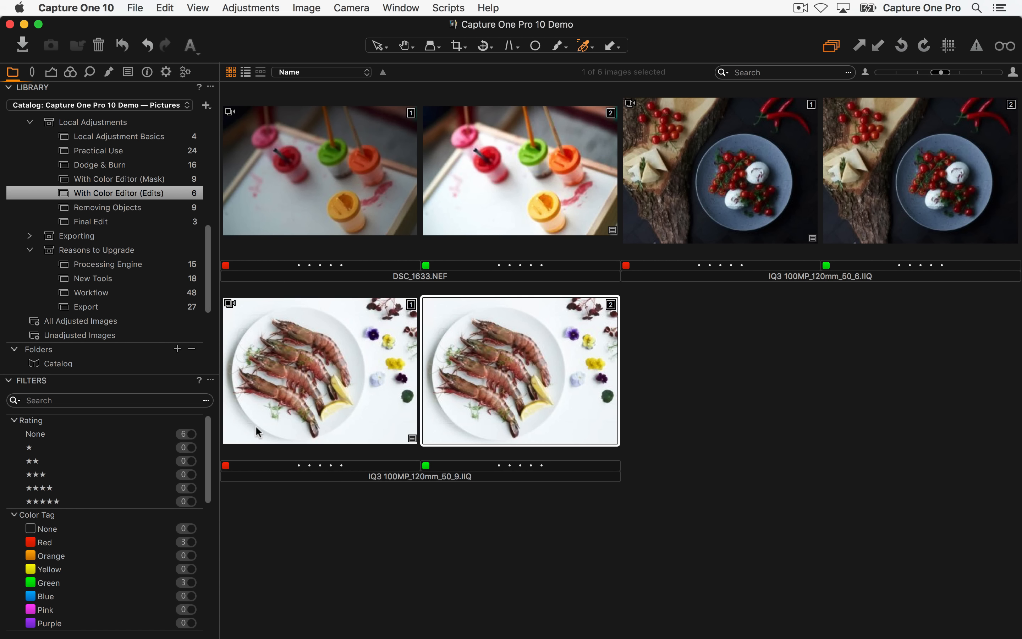
pyautogui.doubleClick(571, 205)
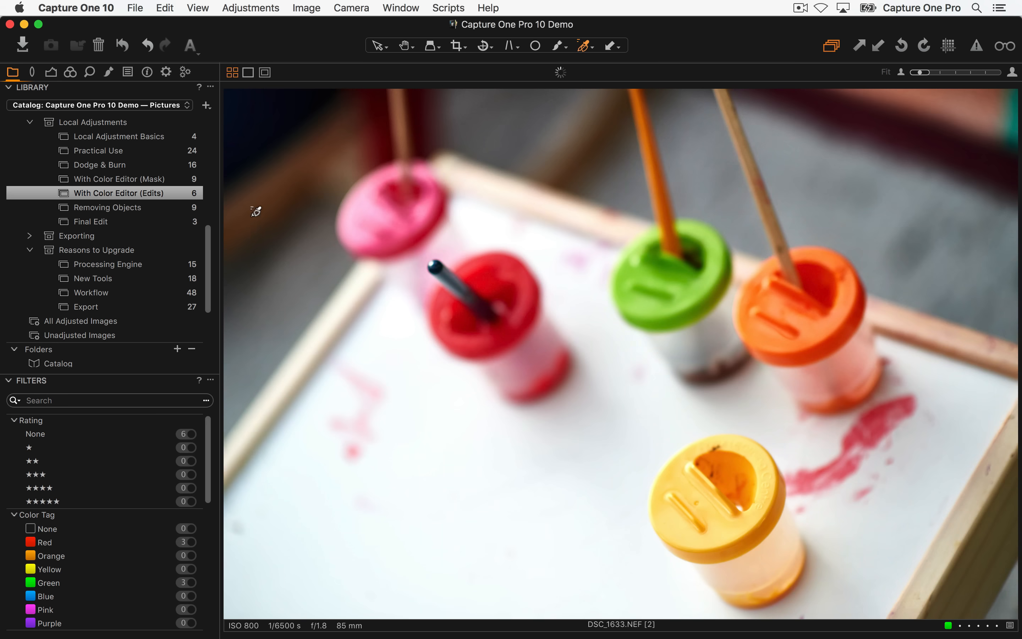
pyautogui.click(73, 72)
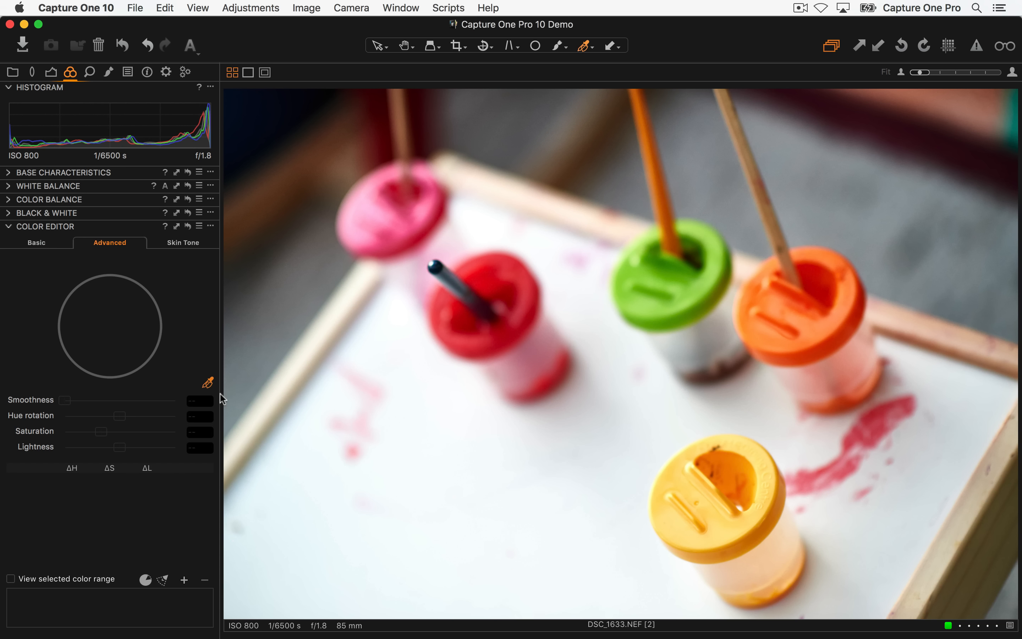
# - Pick the yellow lid's tone in the Color Editor, try adjusting its selected color range, and reset the tool
pyautogui.click(721, 521)
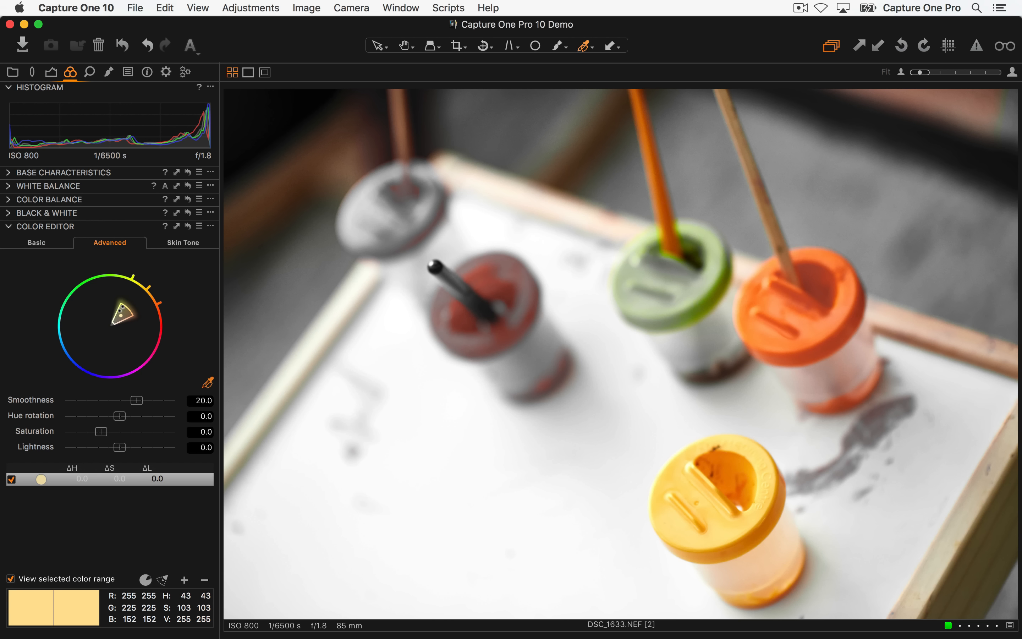
pyautogui.moveTo(117, 309)
pyautogui.mouseDown()
pyautogui.moveTo(125, 309)
pyautogui.moveTo(119, 320)
pyautogui.mouseUp()
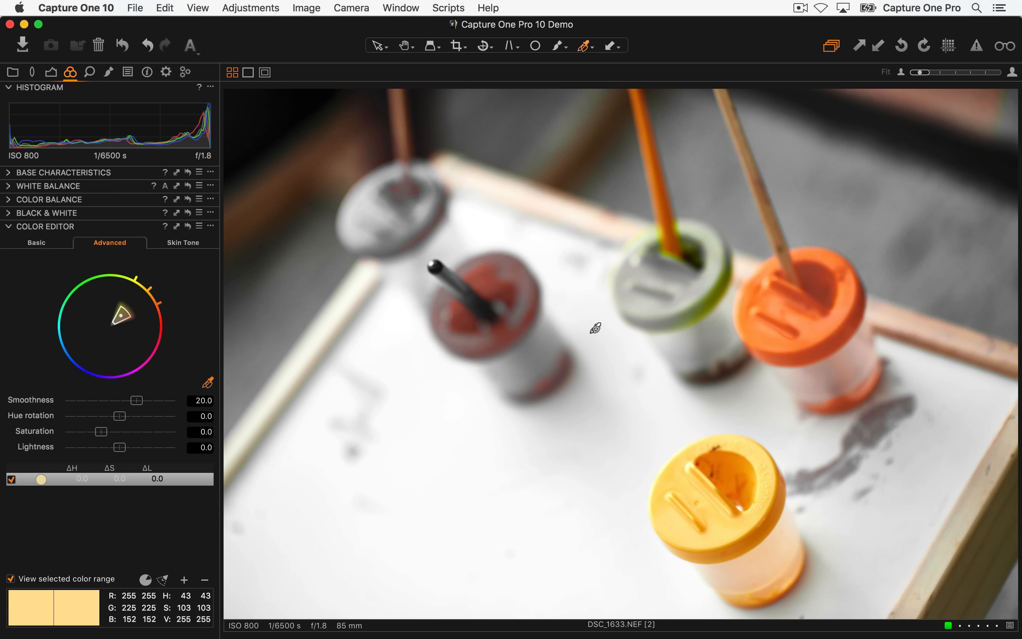
pyautogui.click(187, 226)
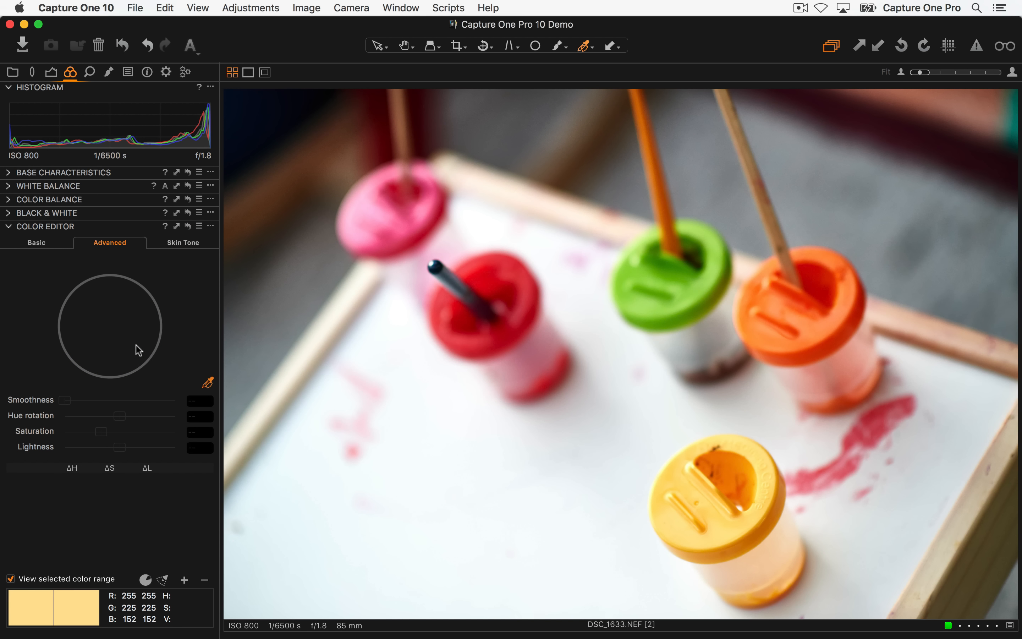
# - Brush a mask over the yellow paint-pot lid on a new local adjustment layer, with Auto Mask off in the brush settings
pyautogui.click(113, 72)
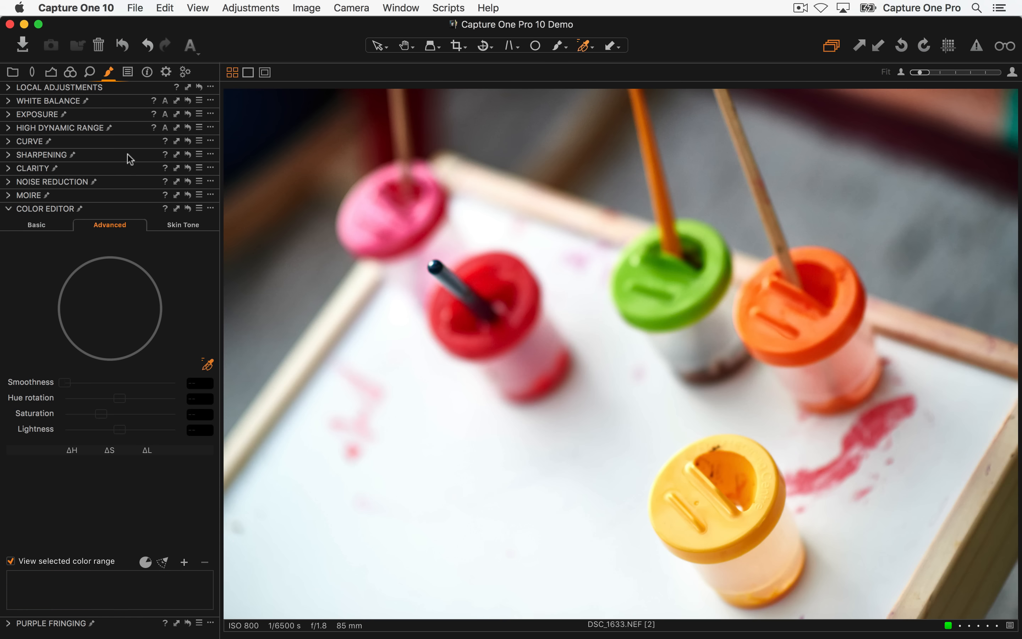
pyautogui.click(9, 88)
pyautogui.click(156, 195)
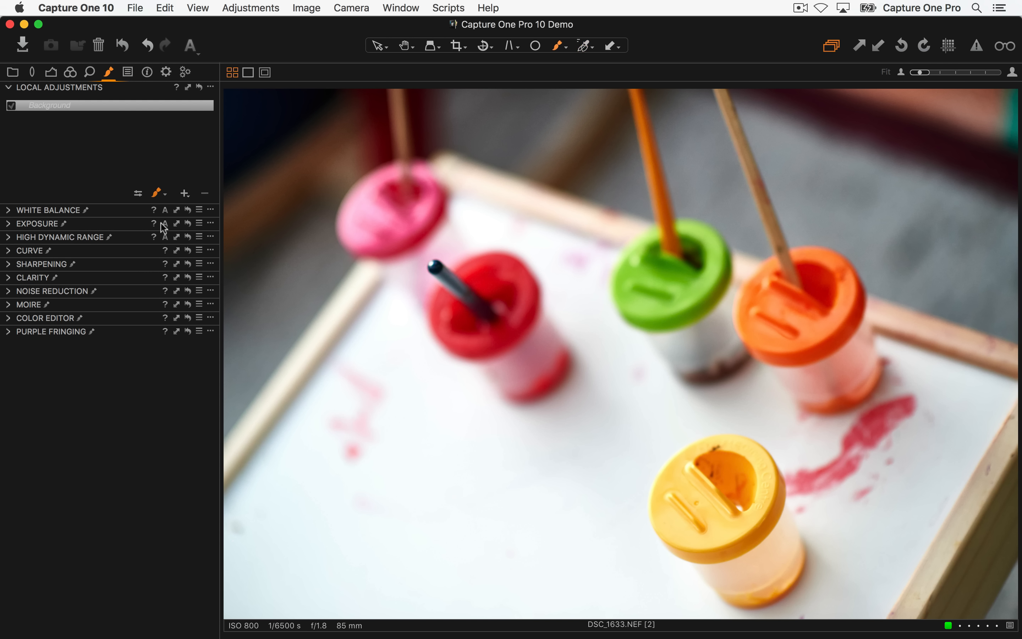
pyautogui.rightClick(620, 429)
pyautogui.click(586, 522)
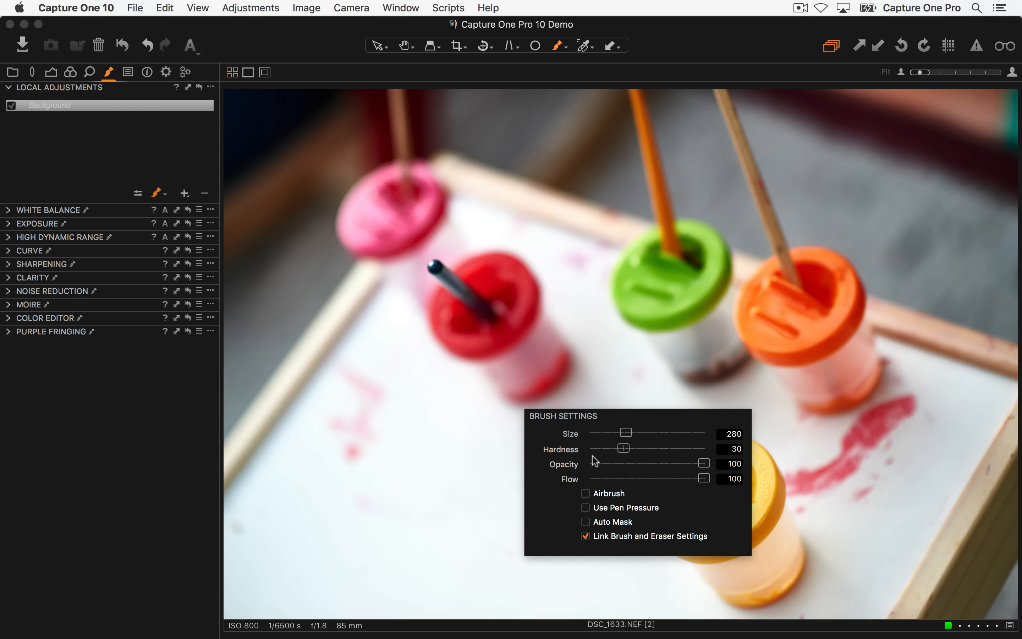
pyautogui.moveTo(626, 432); pyautogui.dragTo(635, 433)
pyautogui.moveTo(703, 475)
pyautogui.mouseDown()
pyautogui.moveTo(680, 493)
pyautogui.moveTo(703, 471)
pyautogui.moveTo(691, 468)
pyautogui.moveTo(754, 484)
pyautogui.moveTo(760, 564)
pyautogui.moveTo(783, 552)
pyautogui.moveTo(739, 471)
pyautogui.moveTo(655, 530)
pyautogui.moveTo(680, 595)
pyautogui.moveTo(760, 463)
pyautogui.moveTo(731, 457)
pyautogui.moveTo(753, 578)
pyautogui.moveTo(616, 455)
pyautogui.moveTo(621, 433)
pyautogui.mouseUp()
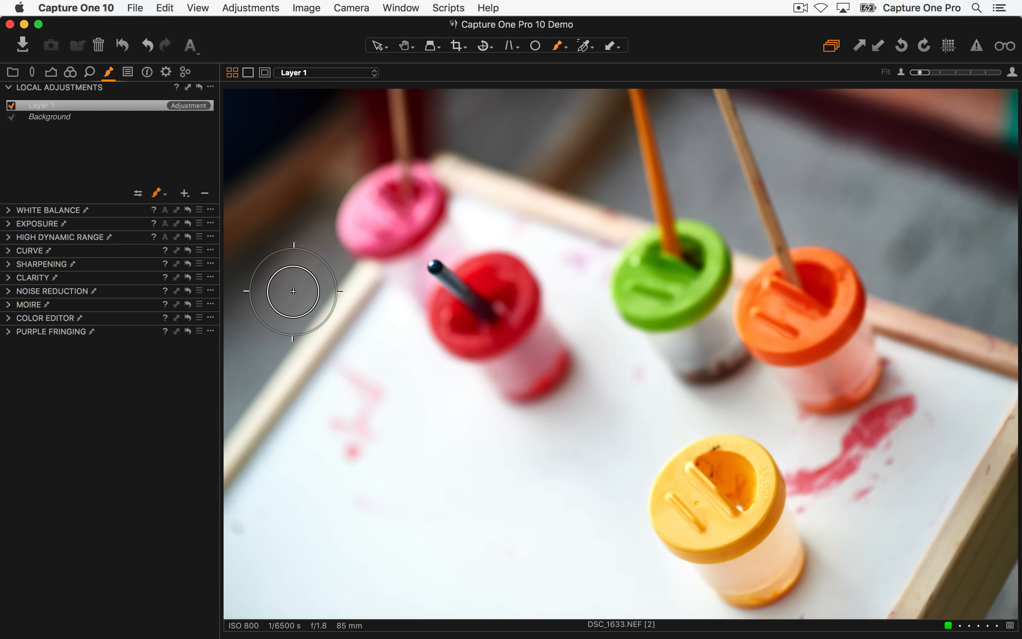
# - In Layer 1's advanced Color Editor, pick the yellow lid tone, turn off the selected color range view and set Lightness to -2.6
pyautogui.click(9, 317)
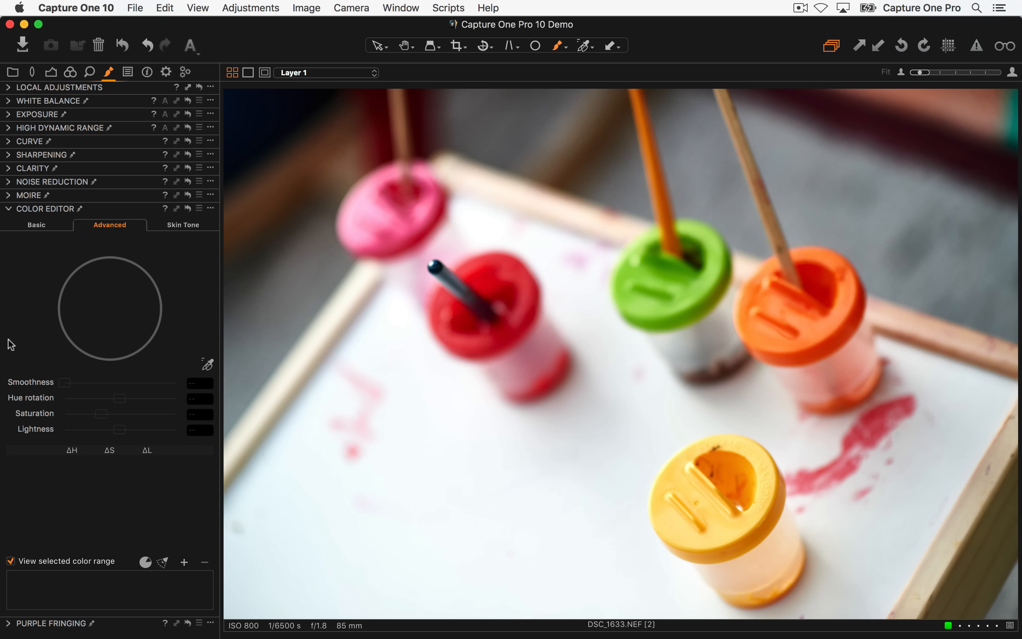
pyautogui.click(208, 366)
pyautogui.click(679, 473)
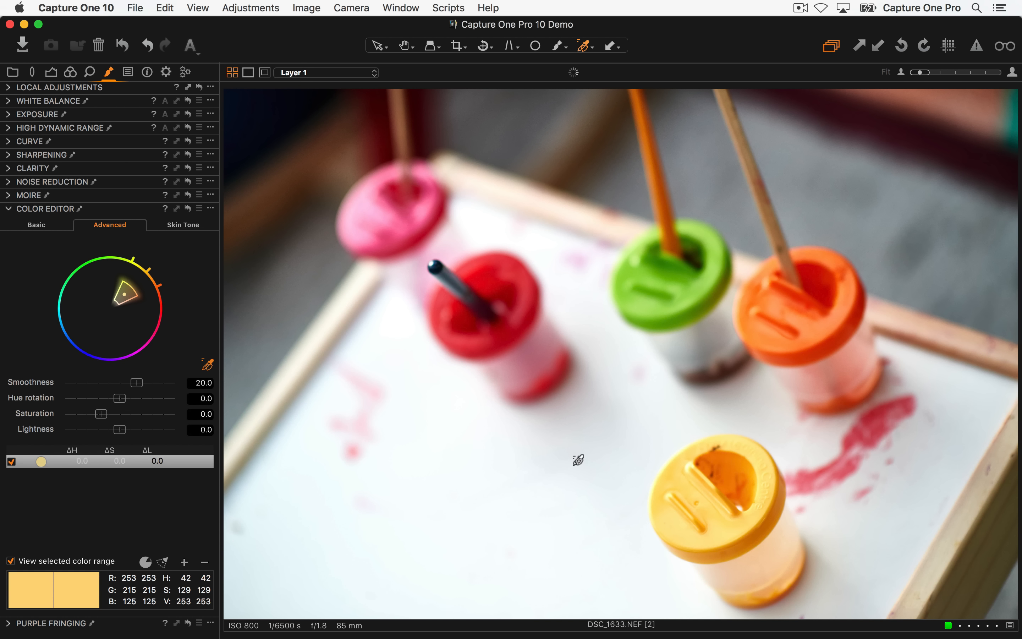
pyautogui.click(11, 562)
pyautogui.moveTo(124, 435)
pyautogui.mouseDown()
pyautogui.moveTo(64, 430)
pyautogui.moveTo(238, 434)
pyautogui.moveTo(76, 430)
pyautogui.moveTo(132, 430)
pyautogui.moveTo(122, 433)
pyautogui.mouseUp()
# - Open the first variant of IQ3 100MP_120mm_50_6.IIQ, try darkening the chili red on the Background, and reset the Color Editor
pyautogui.press('alt+super+v')
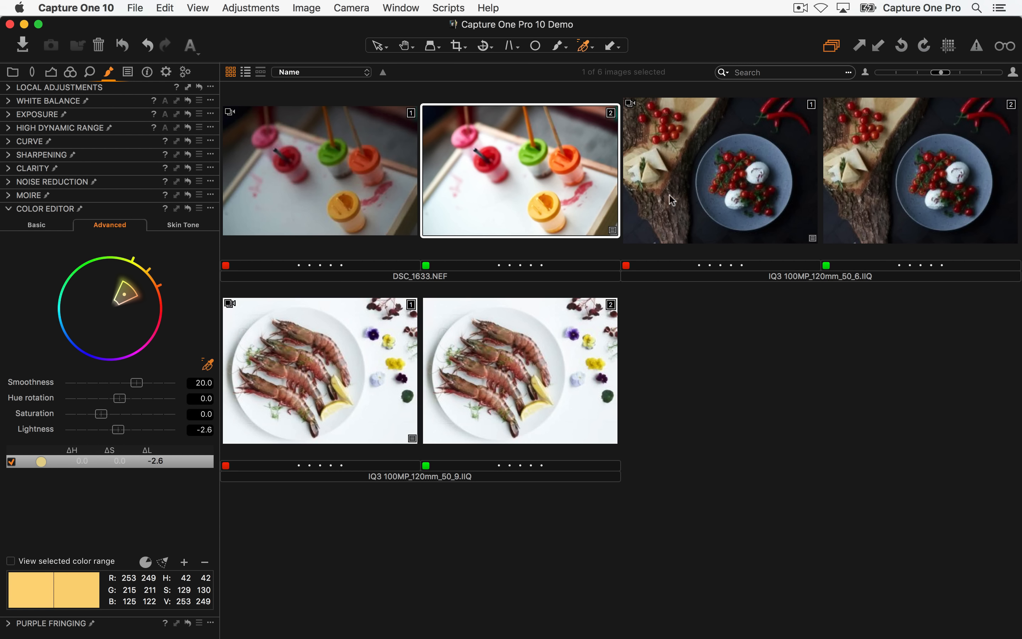
pyautogui.doubleClick(697, 199)
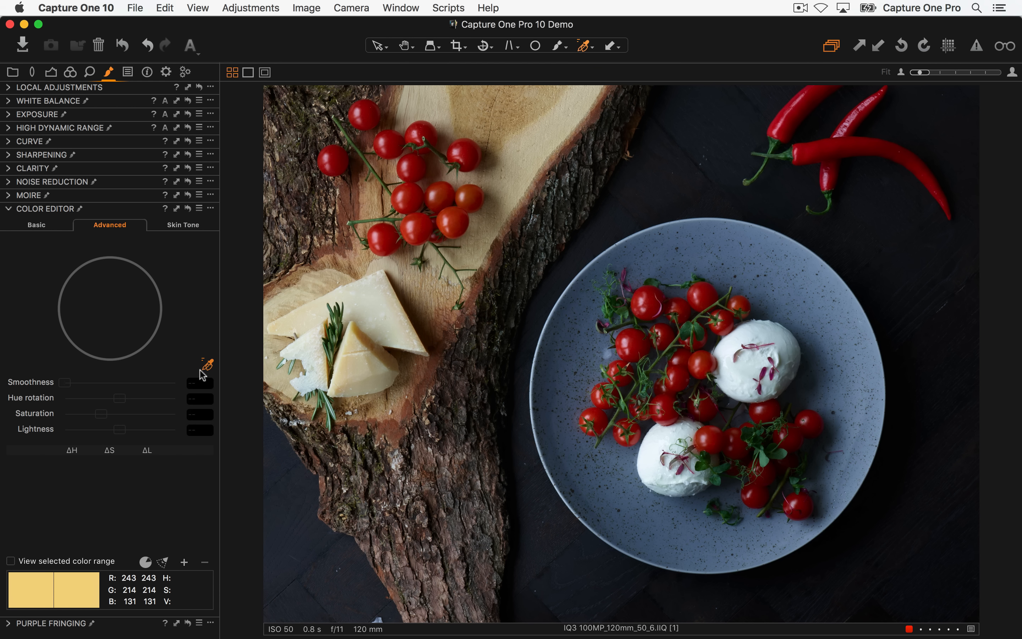
pyautogui.click(822, 147)
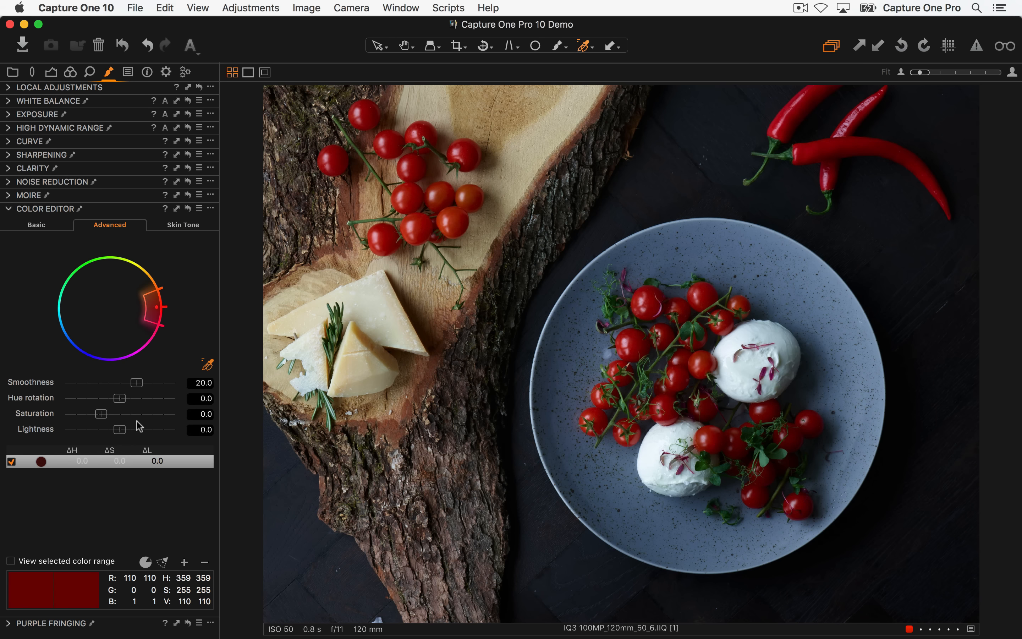
pyautogui.moveTo(122, 429)
pyautogui.mouseDown()
pyautogui.moveTo(131, 431)
pyautogui.moveTo(102, 428)
pyautogui.moveTo(107, 439)
pyautogui.mouseUp()
pyautogui.click(186, 208)
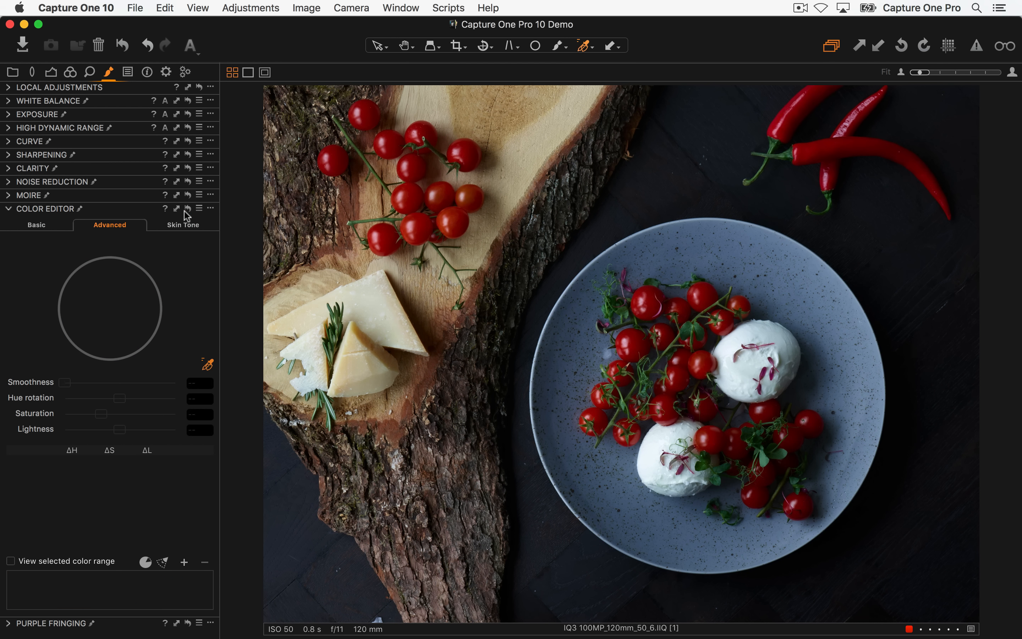
# - Brush a mask over the red chilies and their immediate surroundings on a new adjustment layer
pyautogui.click(11, 87)
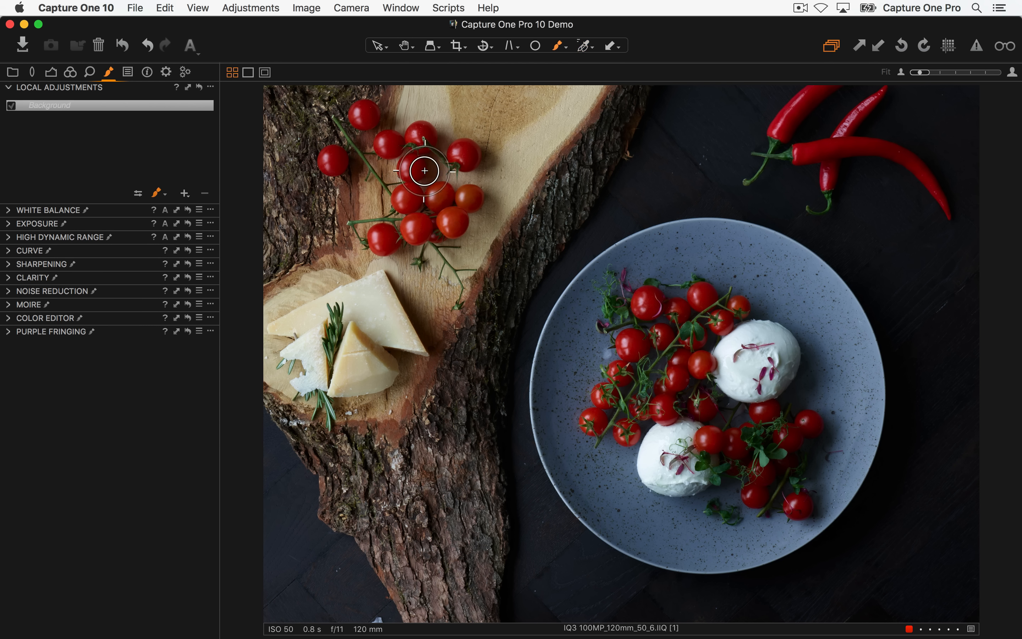
pyautogui.moveTo(801, 130)
pyautogui.mouseDown()
pyautogui.moveTo(760, 143)
pyautogui.moveTo(799, 135)
pyautogui.moveTo(800, 153)
pyautogui.moveTo(818, 130)
pyautogui.moveTo(785, 119)
pyautogui.moveTo(834, 111)
pyautogui.moveTo(832, 171)
pyautogui.moveTo(839, 139)
pyautogui.moveTo(896, 152)
pyautogui.moveTo(955, 214)
pyautogui.moveTo(871, 112)
pyautogui.moveTo(882, 83)
pyautogui.moveTo(777, 116)
pyautogui.moveTo(766, 158)
pyautogui.moveTo(821, 187)
pyautogui.mouseUp()
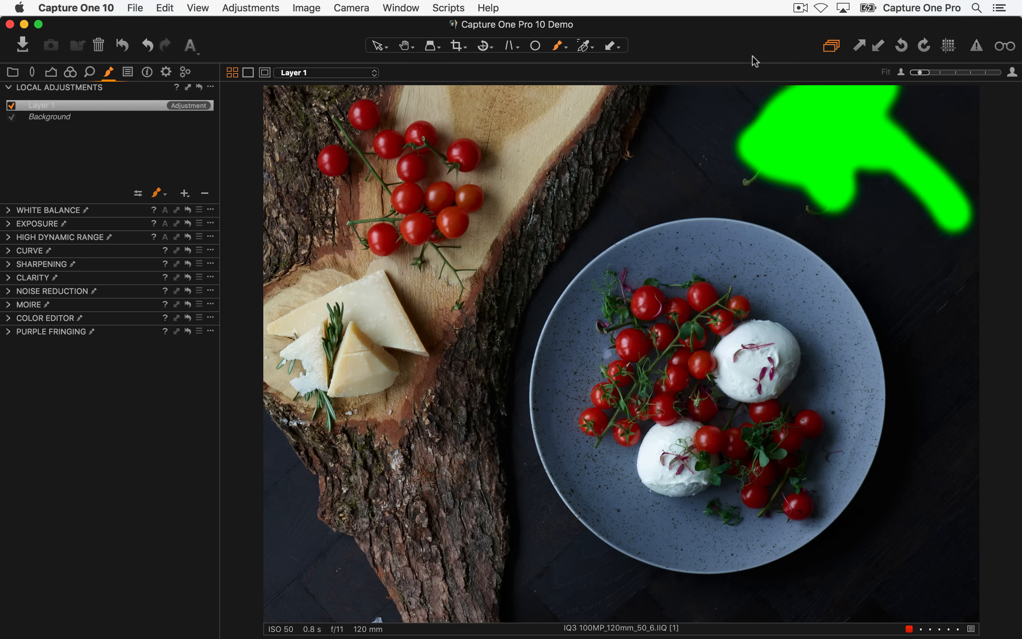
# - In Layer 1's advanced Color Editor, pick the chili red, set Lightness to -15.5 and narrow its hue range
pyautogui.click(8, 318)
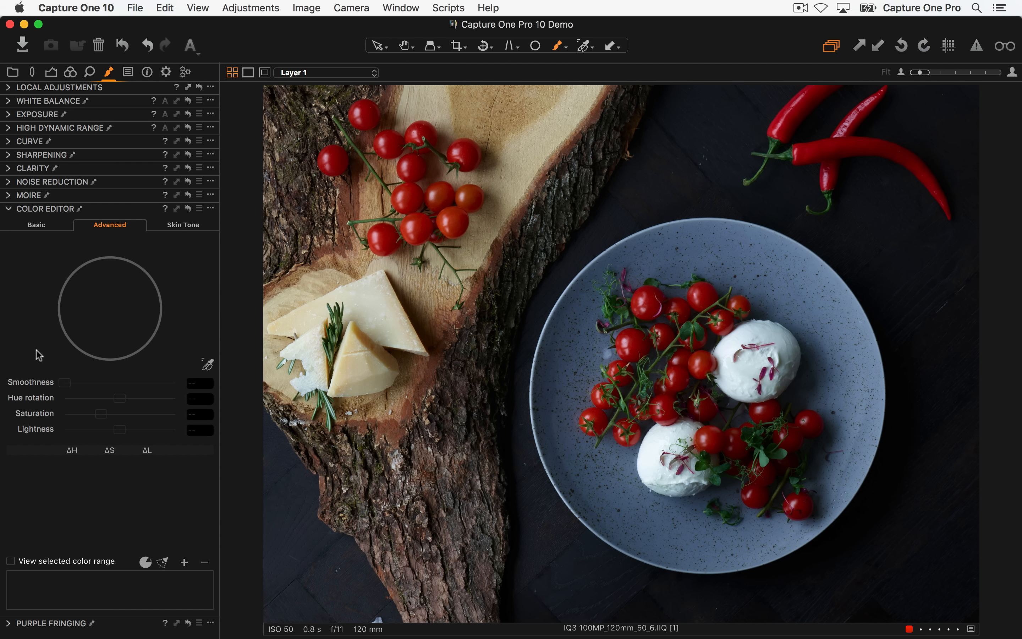
pyautogui.click(207, 364)
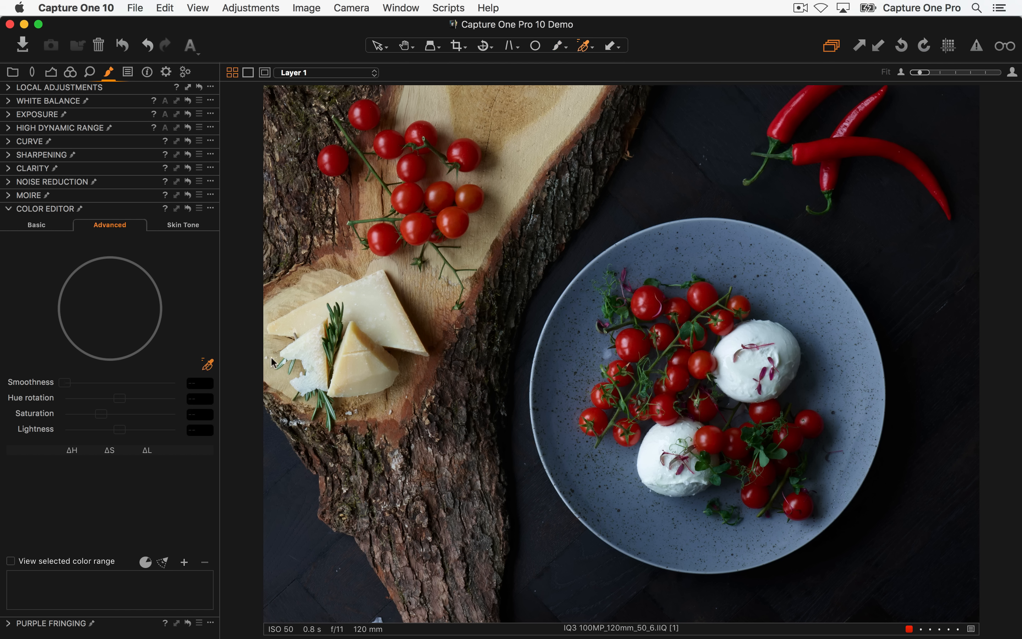
pyautogui.click(793, 117)
pyautogui.moveTo(123, 431)
pyautogui.mouseDown()
pyautogui.moveTo(85, 432)
pyautogui.moveTo(139, 429)
pyautogui.moveTo(113, 430)
pyautogui.mouseUp()
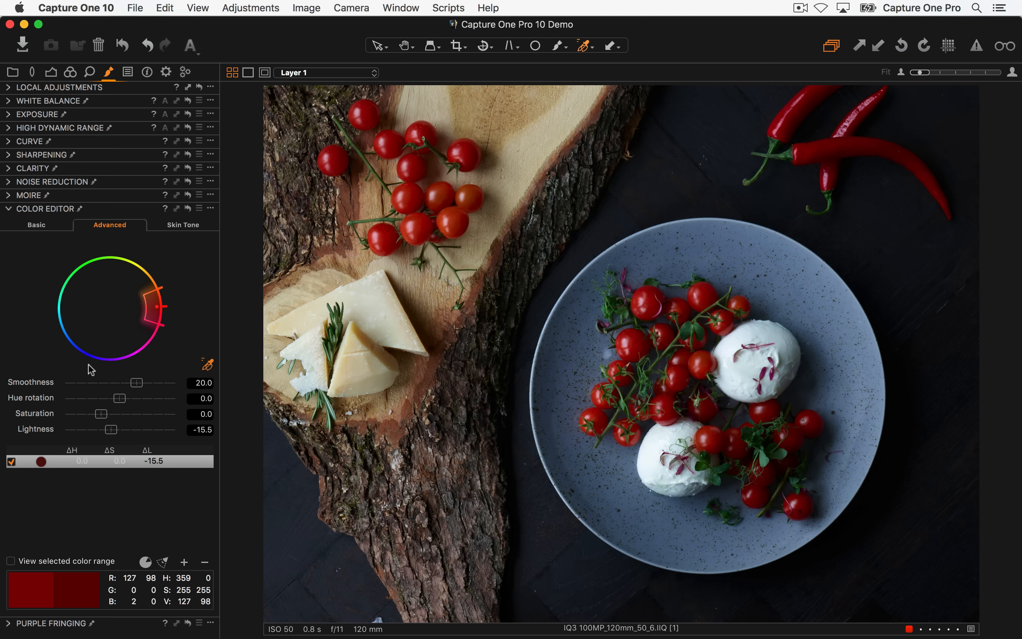
pyautogui.moveTo(151, 297); pyautogui.dragTo(147, 312)
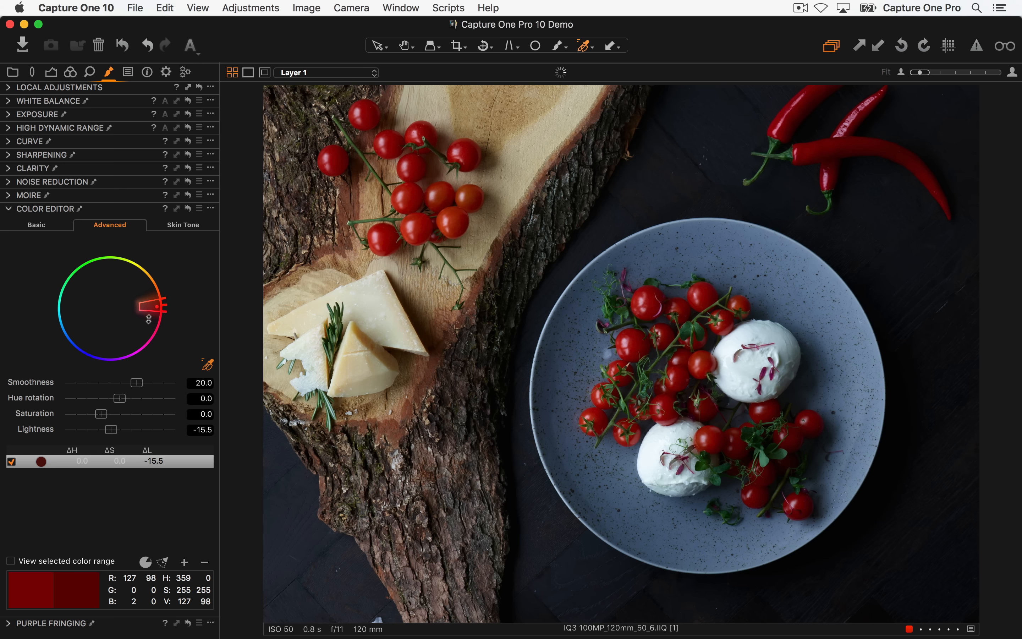
# - Open the second variant of IQ3 100MP_120mm_50_9.IIQ and show its advanced Color Editor for local adjustments
pyautogui.click(15, 88)
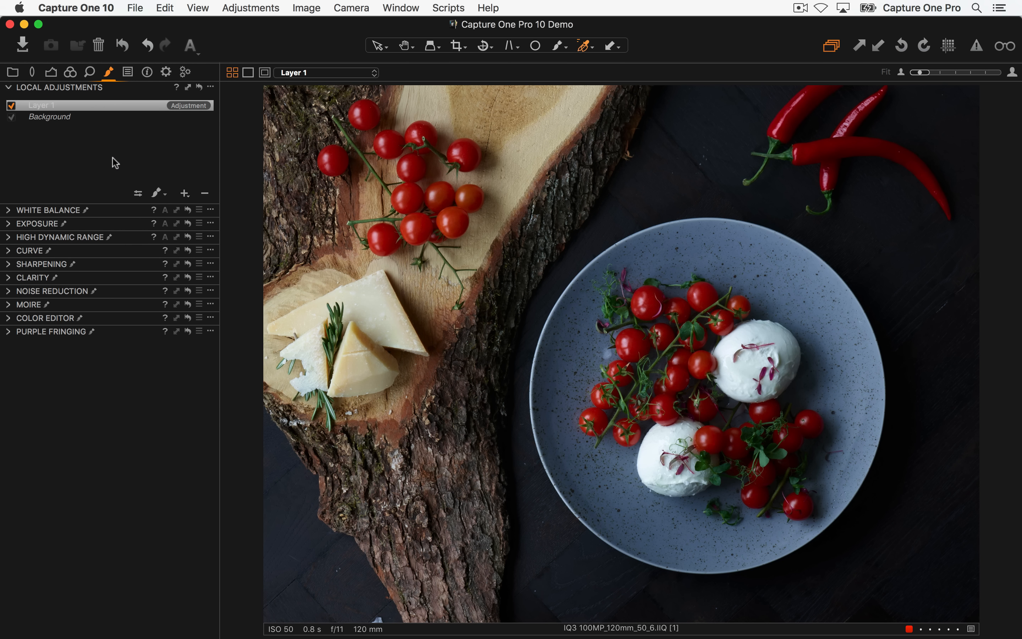
pyautogui.press('alt+super+v')
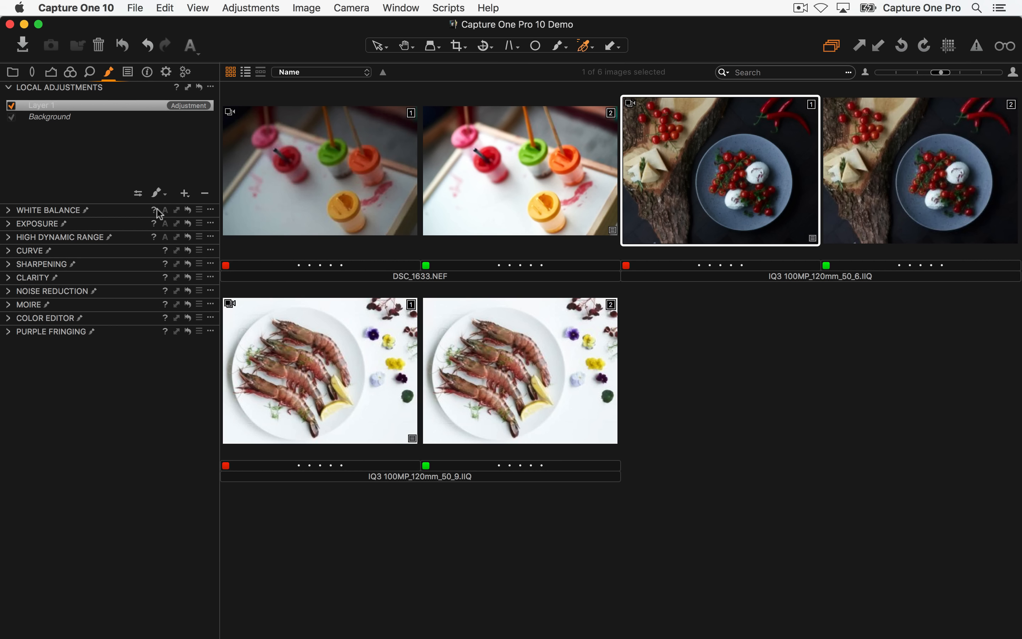
pyautogui.doubleClick(567, 346)
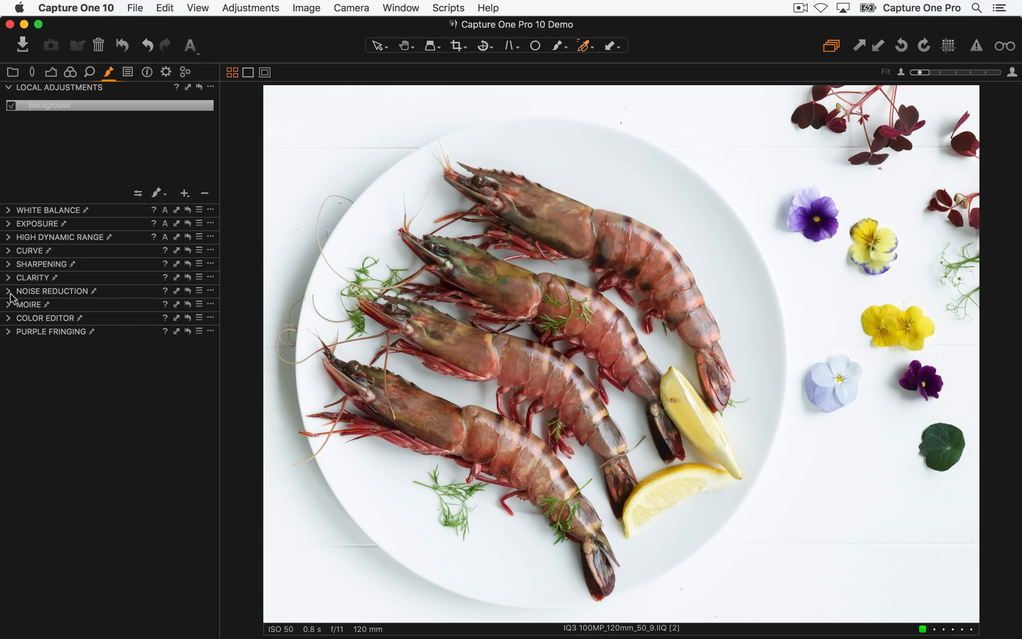
pyautogui.click(45, 318)
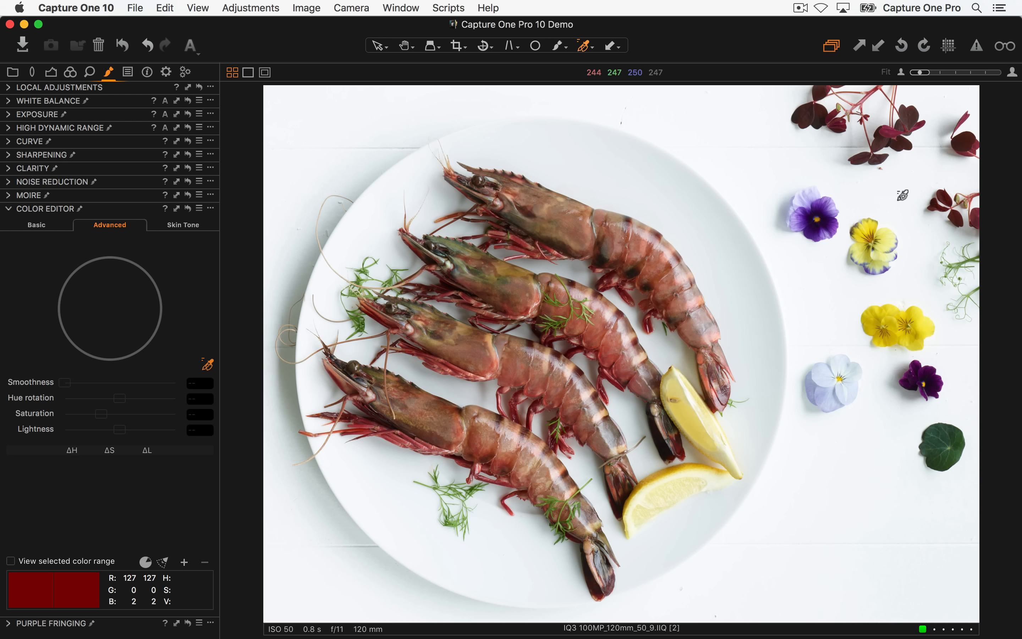
# - Try Lightness 40 on the purple flower tone and -10.3 on the prawn tone, resetting the Color Editor after each
pyautogui.click(814, 231)
pyautogui.moveTo(124, 431); pyautogui.dragTo(146, 444)
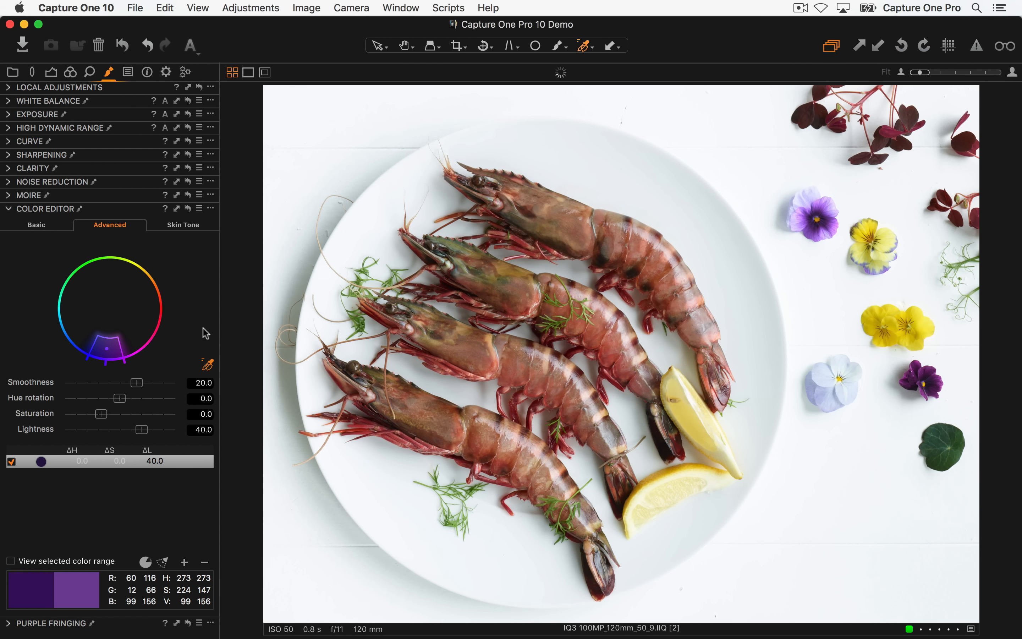
pyautogui.click(187, 208)
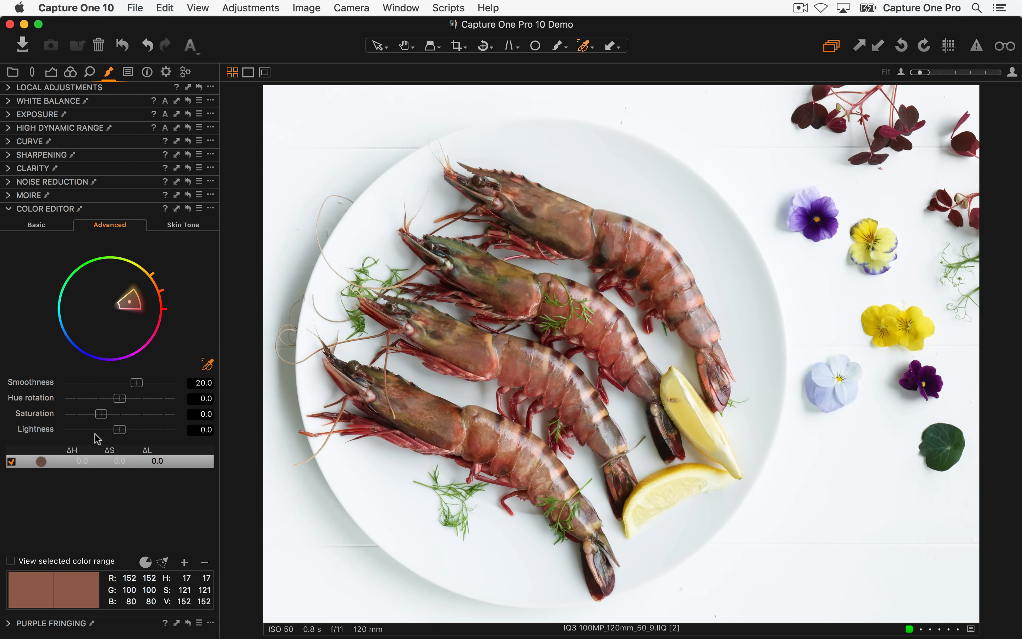
pyautogui.moveTo(120, 430)
pyautogui.mouseDown()
pyautogui.moveTo(96, 430)
pyautogui.moveTo(149, 435)
pyautogui.moveTo(118, 441)
pyautogui.mouseUp()
pyautogui.press('super+z')
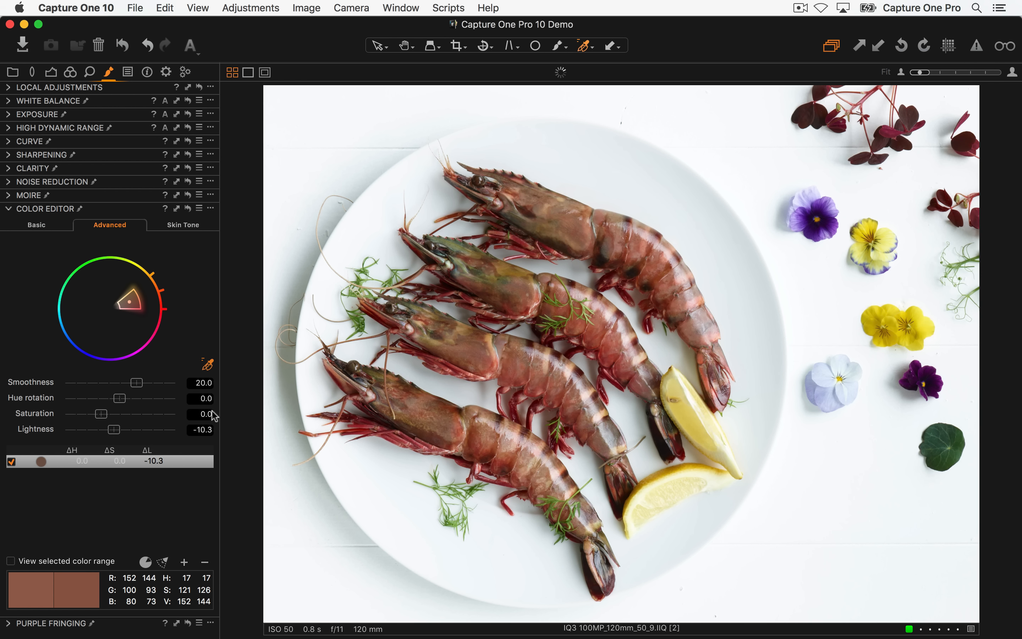
pyautogui.click(189, 208)
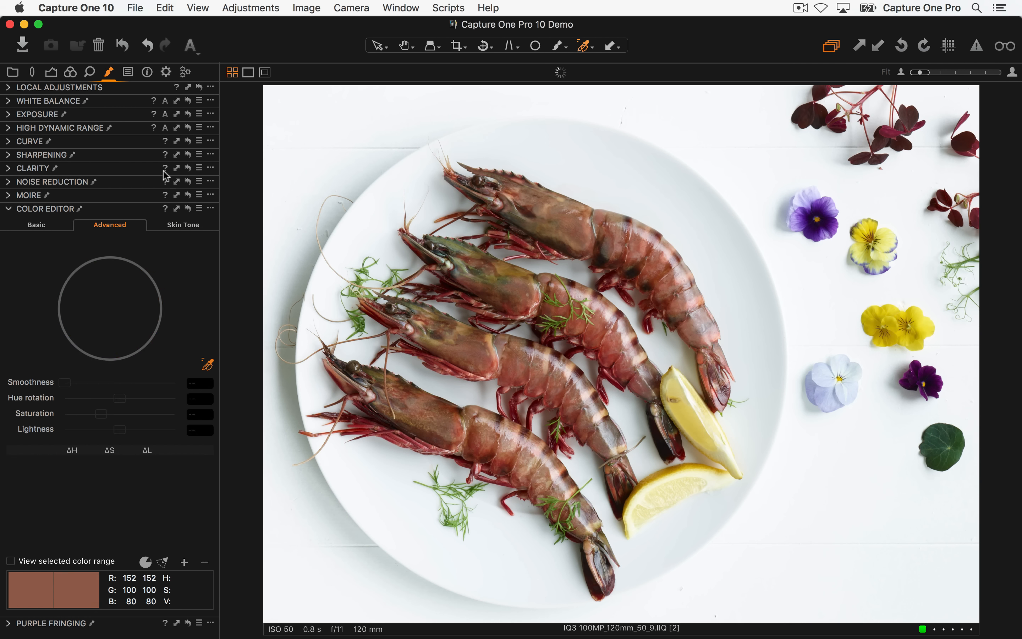
# - Brush a closed mask outline around the four prawns on a new adjustment layer, leaving out the lemon wedges
pyautogui.click(17, 90)
pyautogui.click(156, 195)
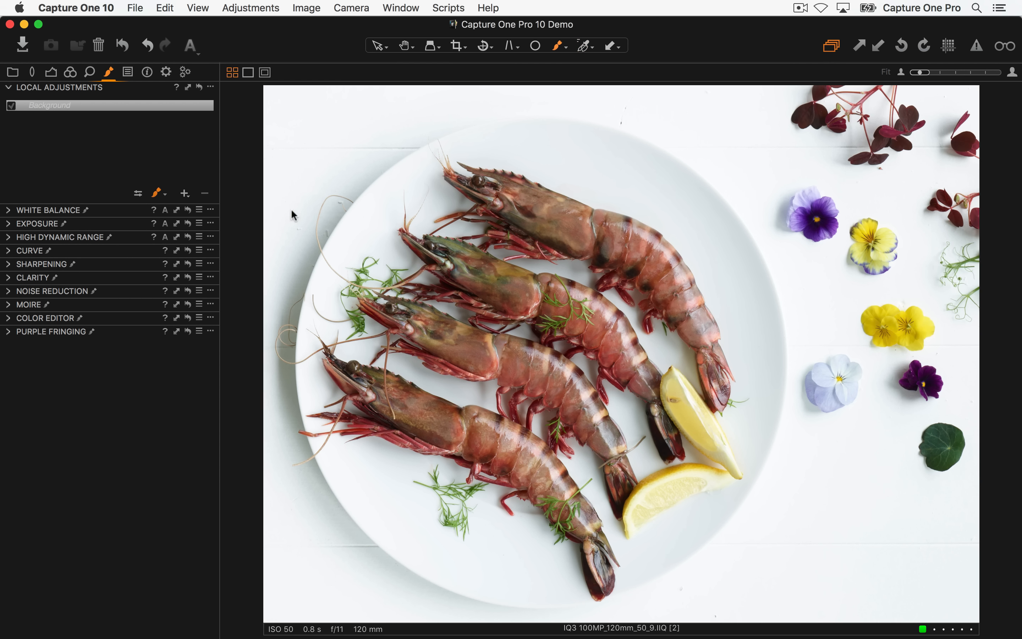
pyautogui.rightClick(475, 190)
pyautogui.moveTo(489, 196)
pyautogui.mouseDown()
pyautogui.moveTo(480, 166)
pyautogui.moveTo(533, 499)
pyautogui.moveTo(585, 537)
pyautogui.moveTo(608, 571)
pyautogui.moveTo(600, 583)
pyautogui.moveTo(589, 472)
pyautogui.moveTo(648, 446)
pyautogui.moveTo(627, 368)
pyautogui.moveTo(686, 340)
pyautogui.moveTo(721, 362)
pyautogui.moveTo(724, 378)
pyautogui.moveTo(661, 279)
pyautogui.moveTo(610, 222)
pyautogui.moveTo(502, 173)
pyautogui.moveTo(435, 190)
pyautogui.moveTo(446, 255)
pyautogui.mouseUp()
pyautogui.click(469, 164)
pyautogui.press('m')
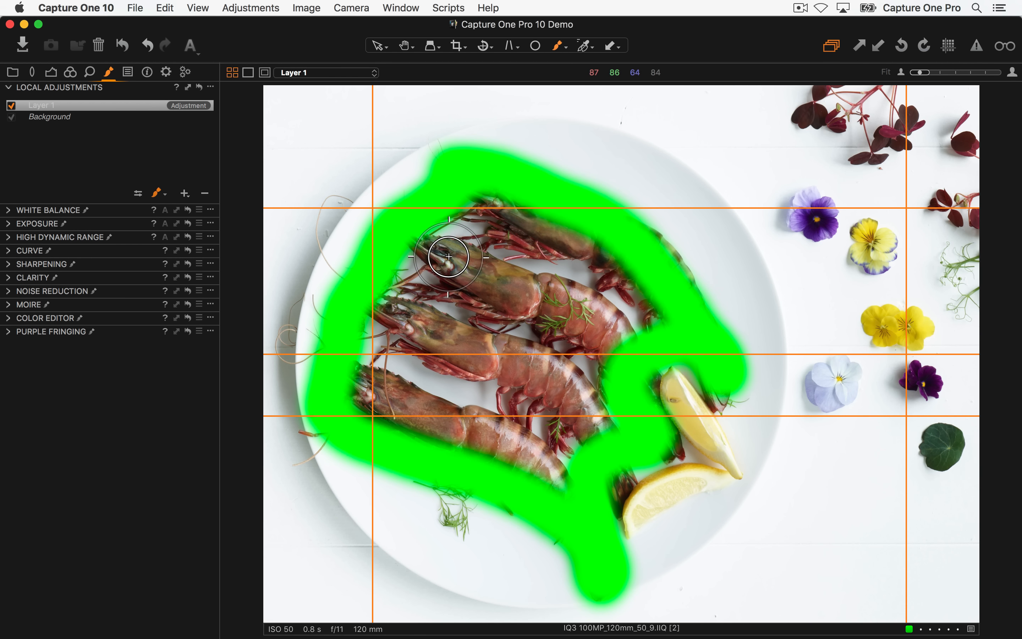
# - Hide the orange guides over the photo and fill the outlined prawn mask on Layer 1
pyautogui.press('super+g')
pyautogui.press('super+g')
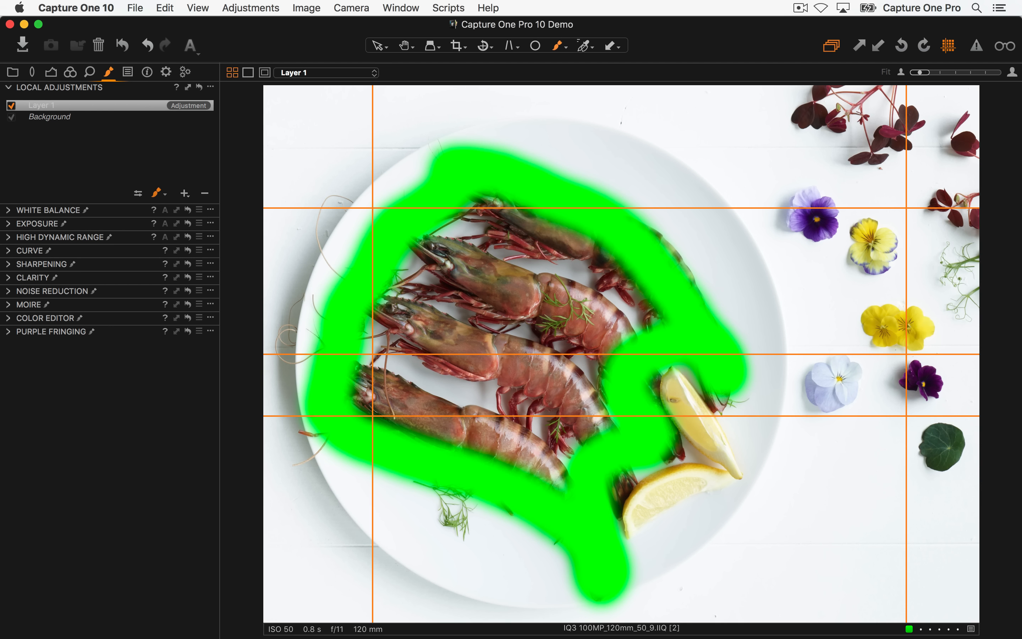
pyautogui.click(950, 46)
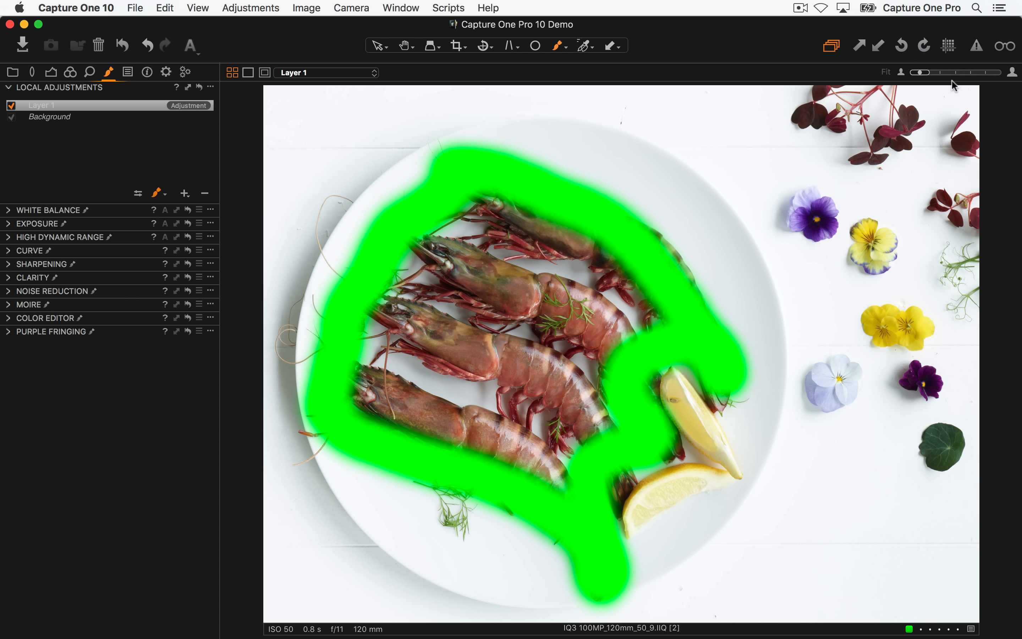
pyautogui.click(211, 86)
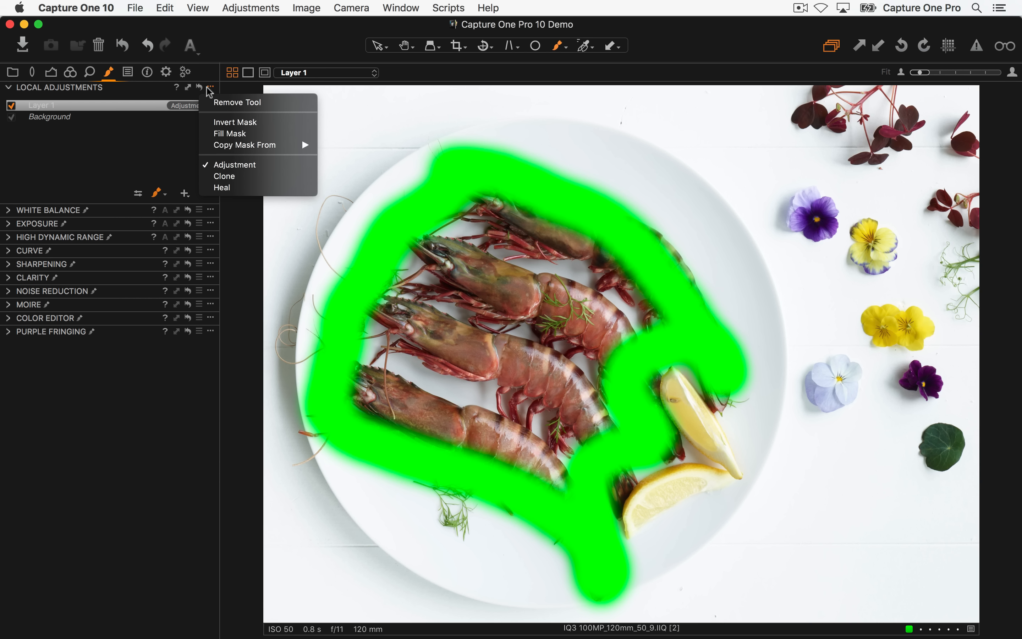
pyautogui.click(226, 134)
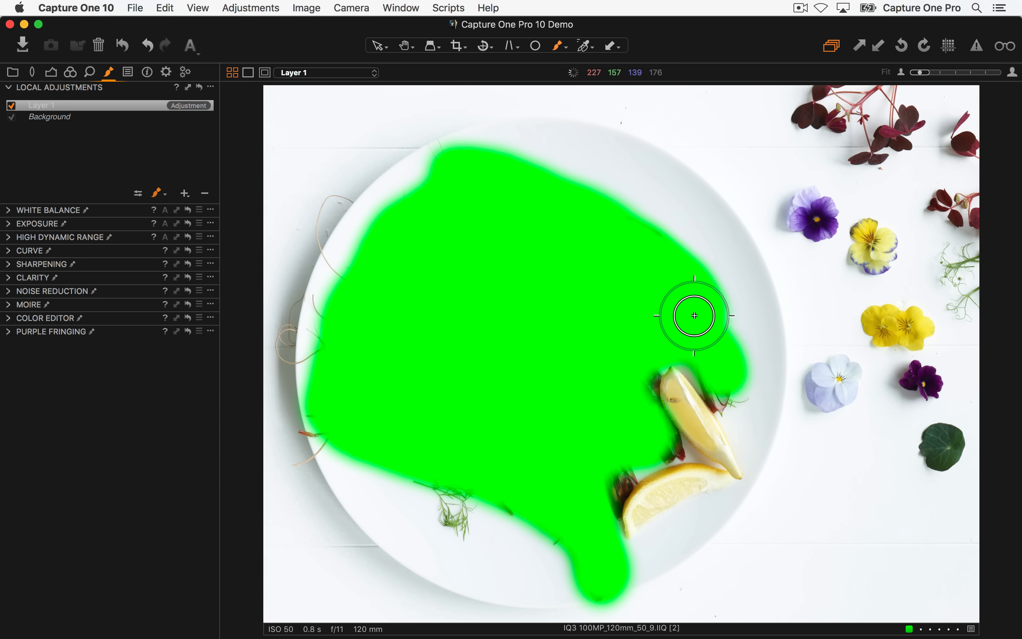
# - Pick the prawn tone in Layer 1's advanced Color Editor, set its Lightness to 27.1 and raise the layer's Contrast to 10
pyautogui.click(9, 319)
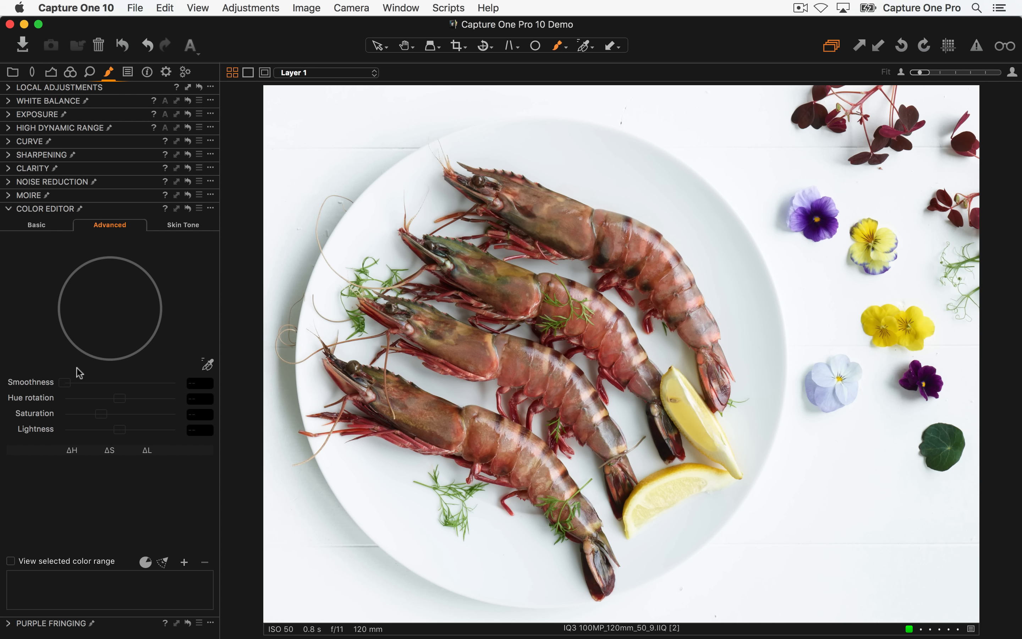
pyautogui.click(207, 366)
pyautogui.click(524, 288)
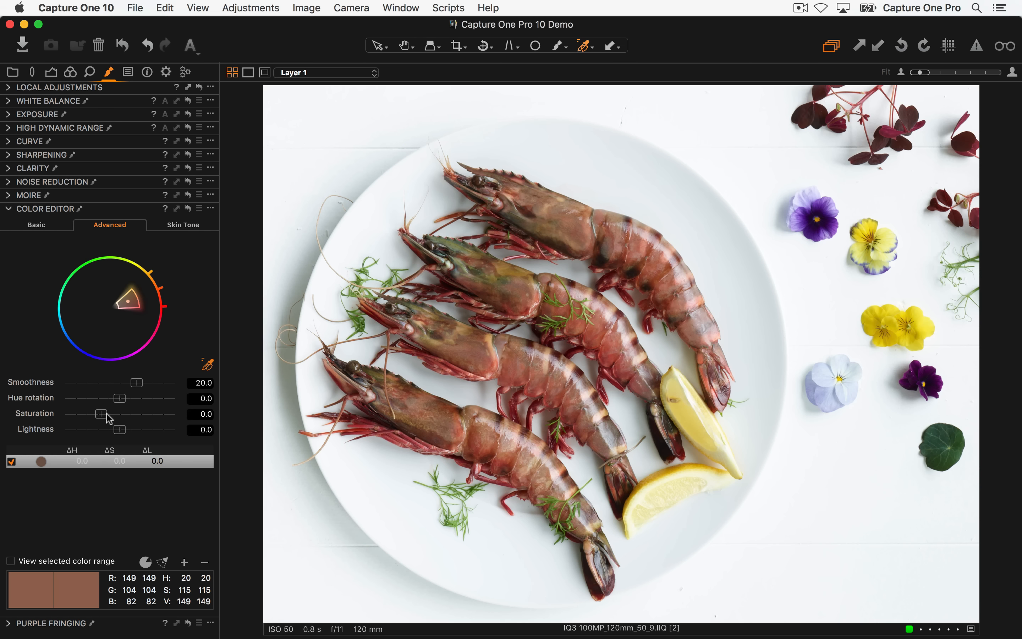
pyautogui.moveTo(120, 434); pyautogui.dragTo(136, 437)
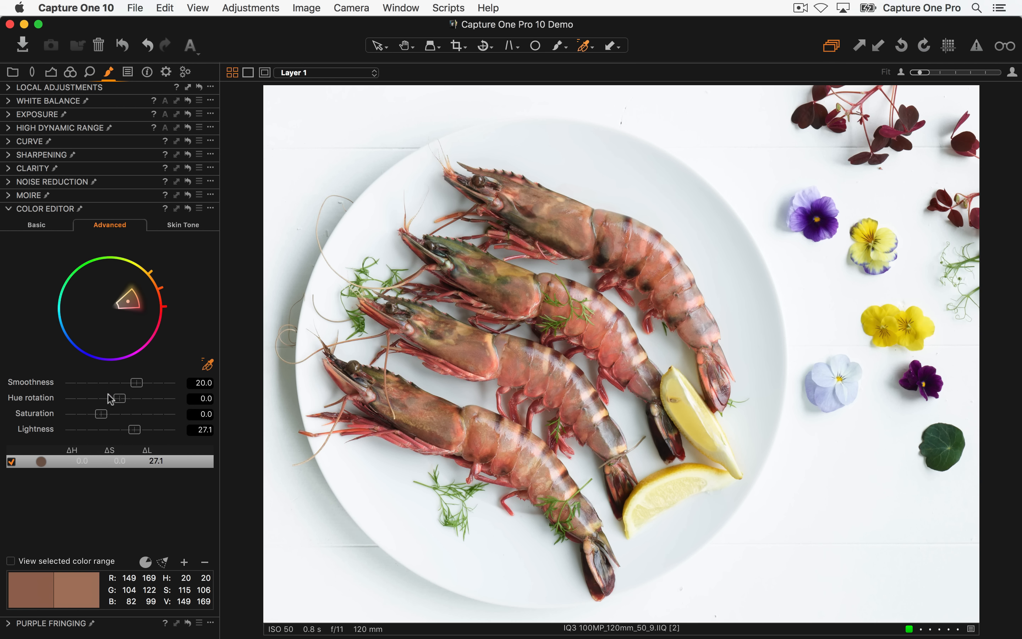
pyautogui.click(8, 114)
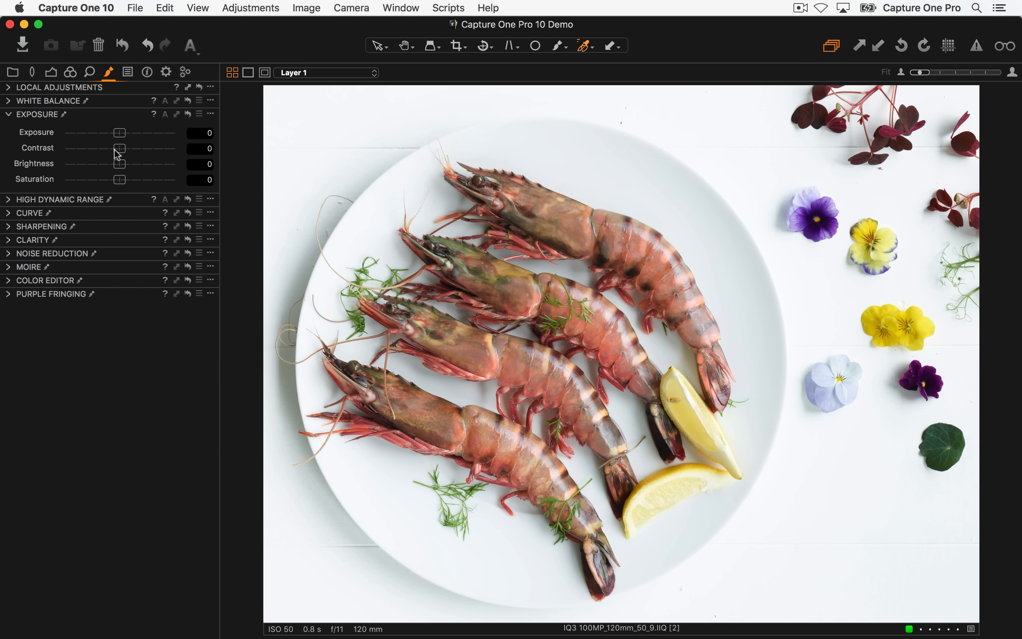
pyautogui.moveTo(120, 148); pyautogui.dragTo(132, 151)
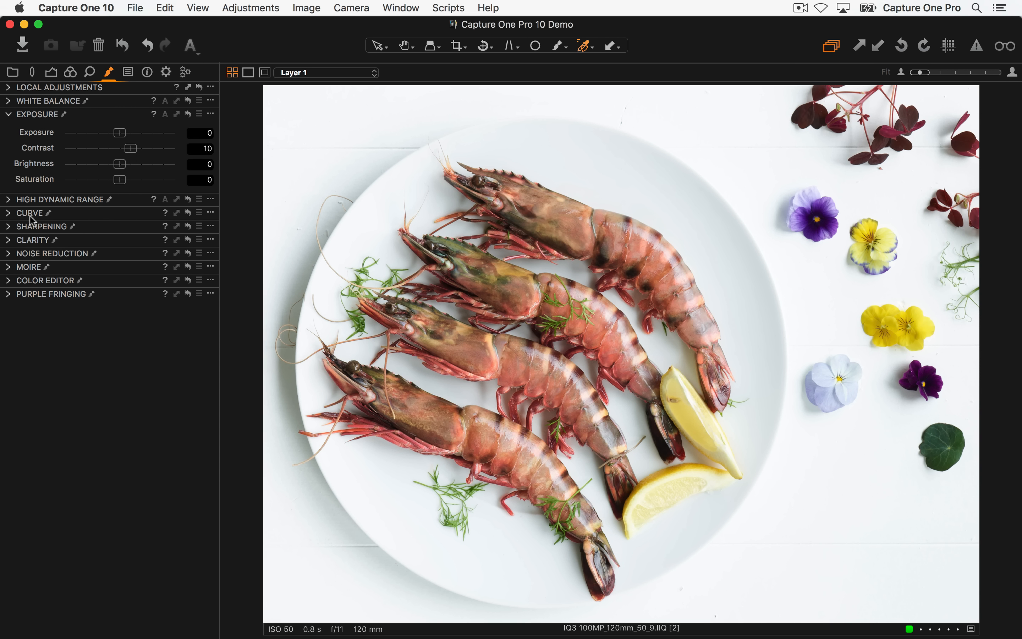
# - Add a midtone point to Layer 1's RGB curve and expand the White Balance settings beneath Local Adjustments
pyautogui.click(13, 214)
pyautogui.moveTo(112, 319)
pyautogui.mouseDown()
pyautogui.moveTo(111, 328)
pyautogui.moveTo(100, 311)
pyautogui.moveTo(104, 319)
pyautogui.mouseUp()
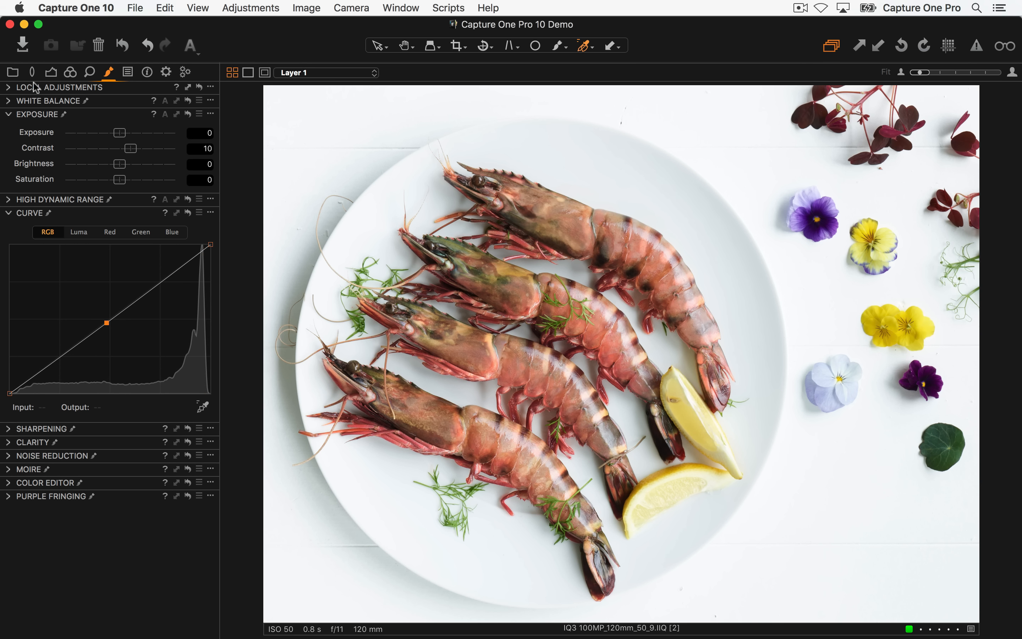
pyautogui.moveTo(39, 96)
pyautogui.mouseDown()
pyautogui.moveTo(12, 73)
pyautogui.moveTo(55, 90)
pyautogui.mouseUp()
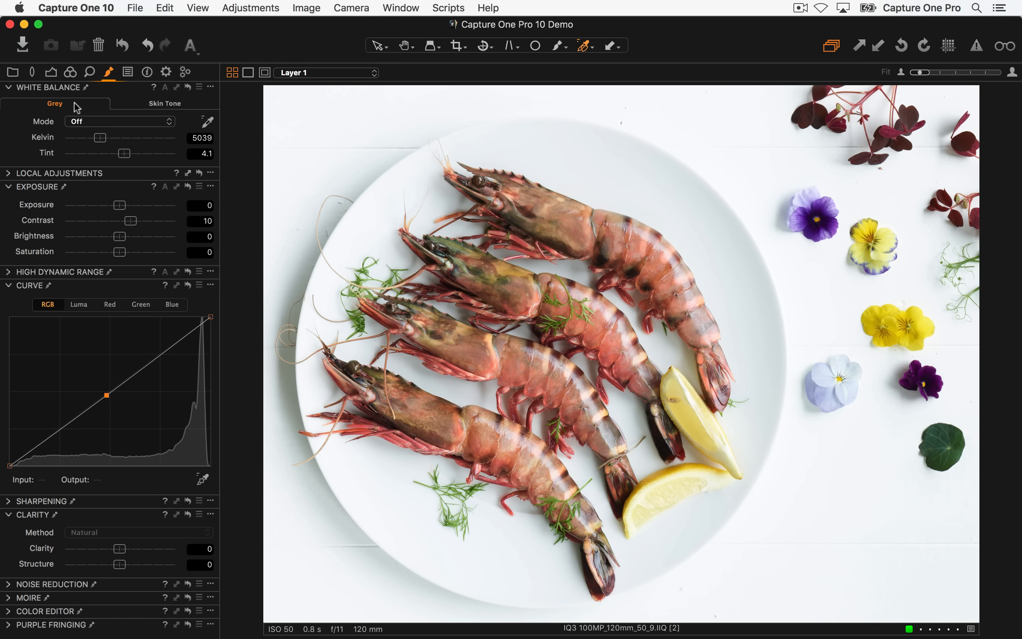
pyautogui.moveTo(73, 89); pyautogui.dragTo(82, 147)
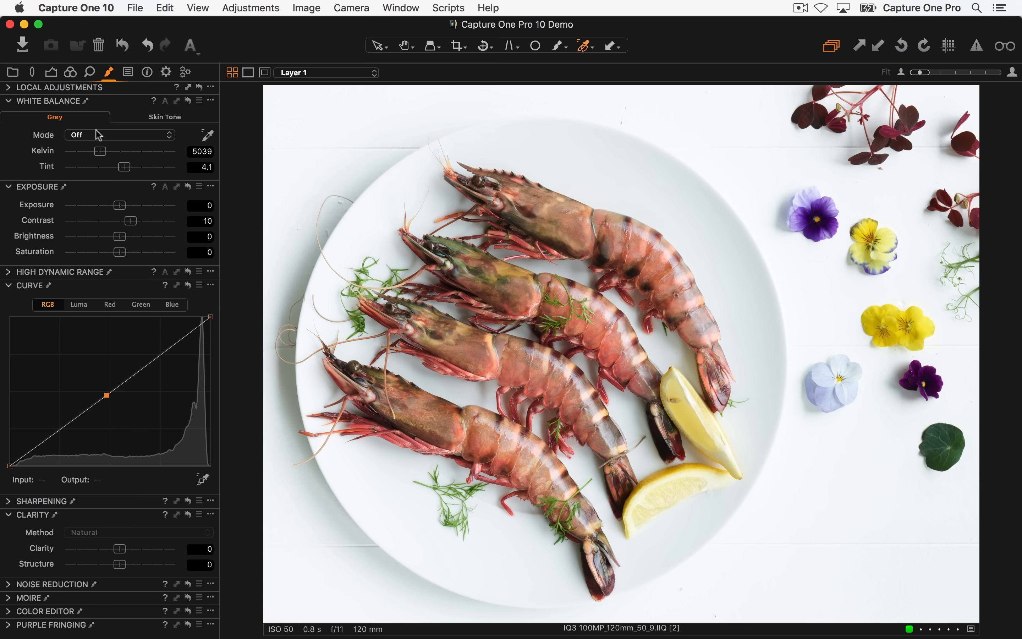
# - Open the Removing Objects collection and show the local adjustment layers of CF000743.IIQ
pyautogui.click(16, 75)
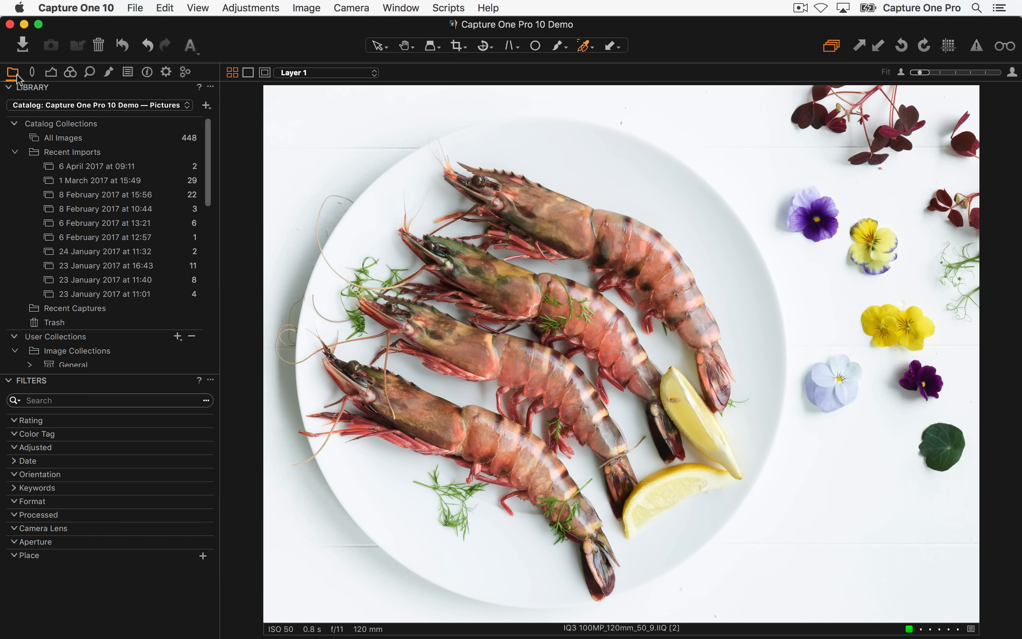
pyautogui.scroll(-5, 124, 213)
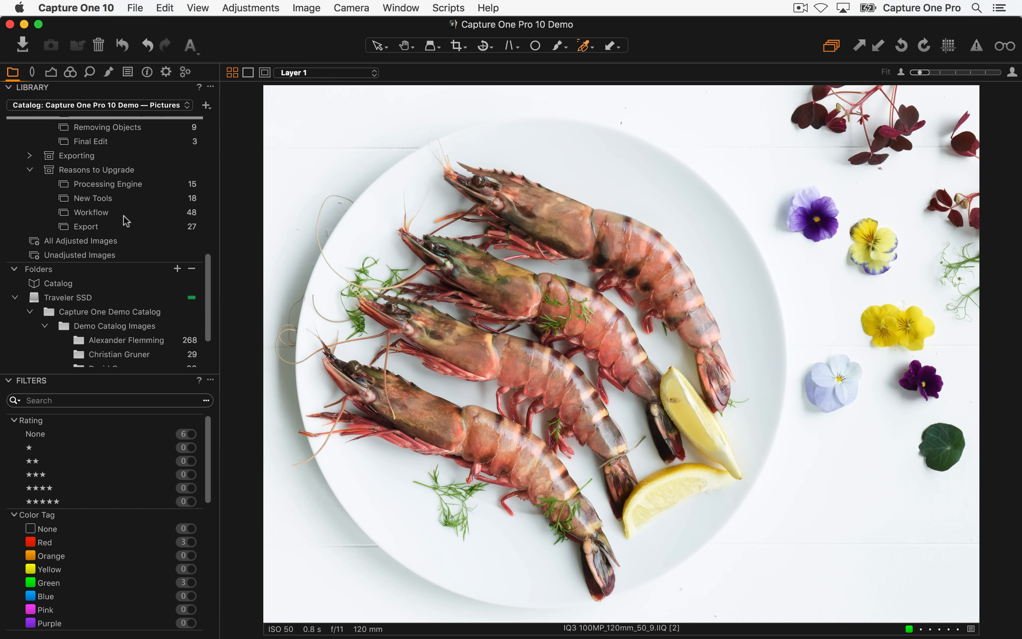
pyautogui.scroll(3, 122, 184)
pyautogui.click(122, 183)
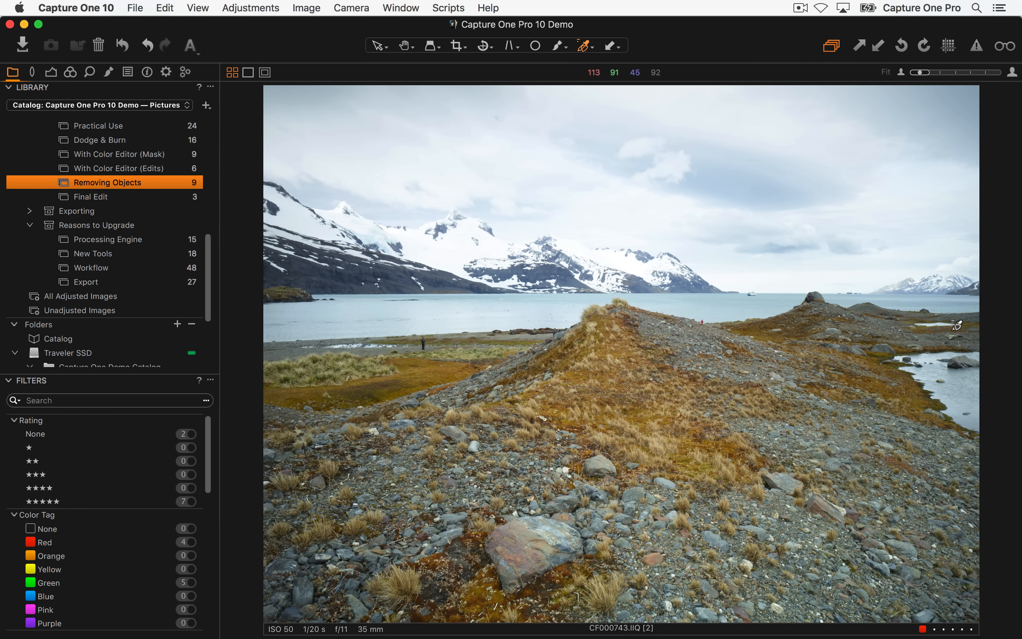
pyautogui.click(109, 71)
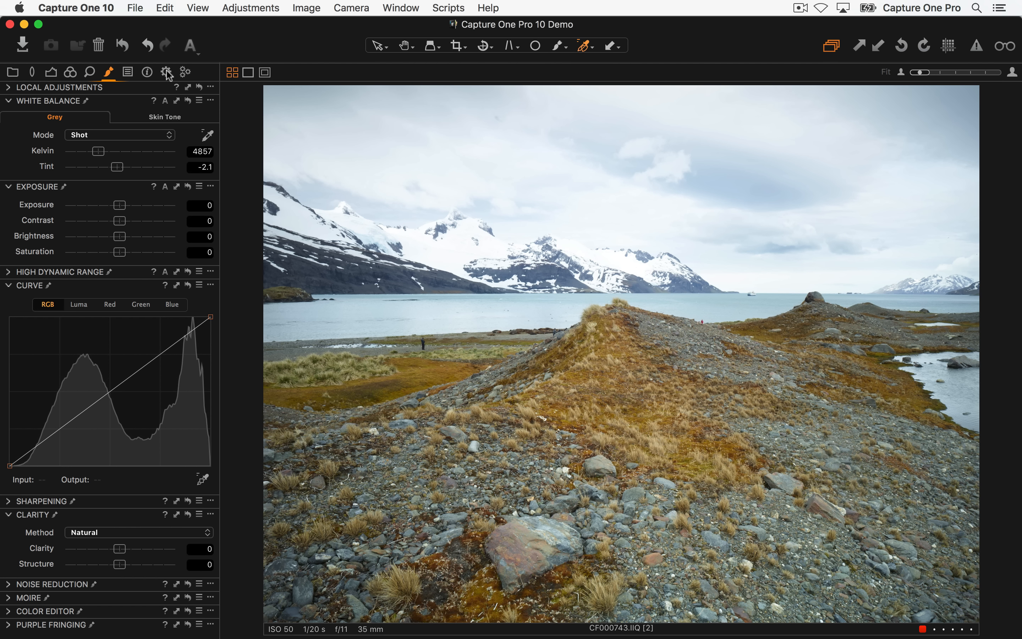
pyautogui.click(10, 88)
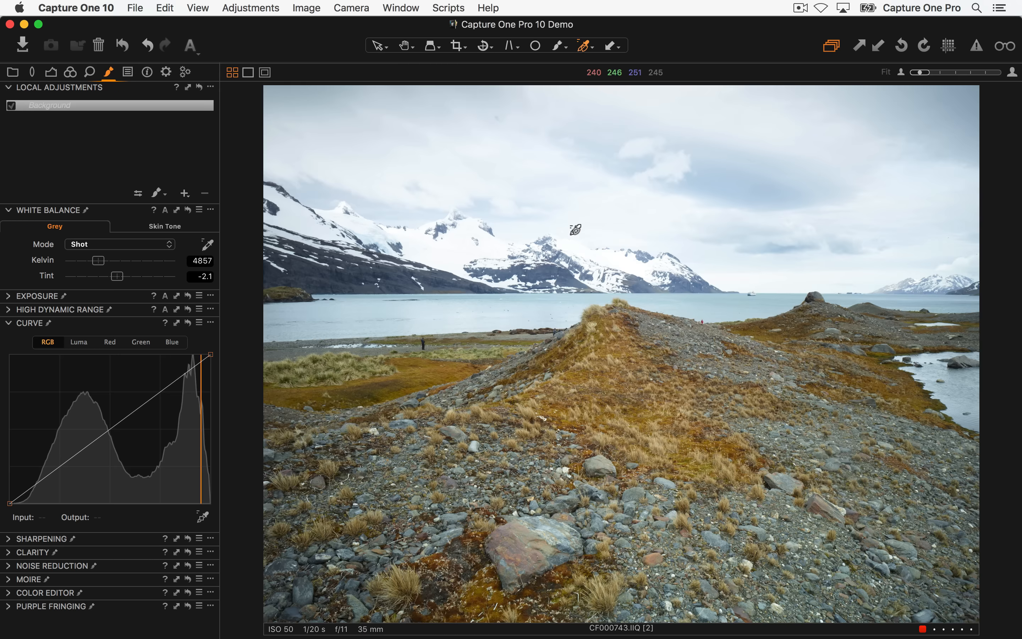
# - Add a heal layer named boat for the ship on the horizon
pyautogui.press('h')
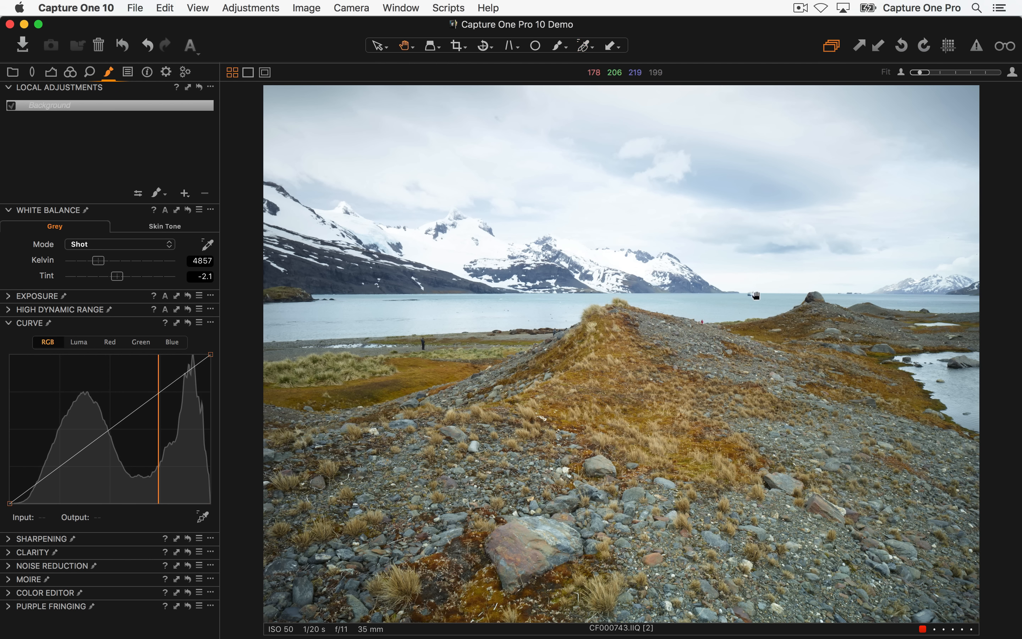
pyautogui.click(760, 298)
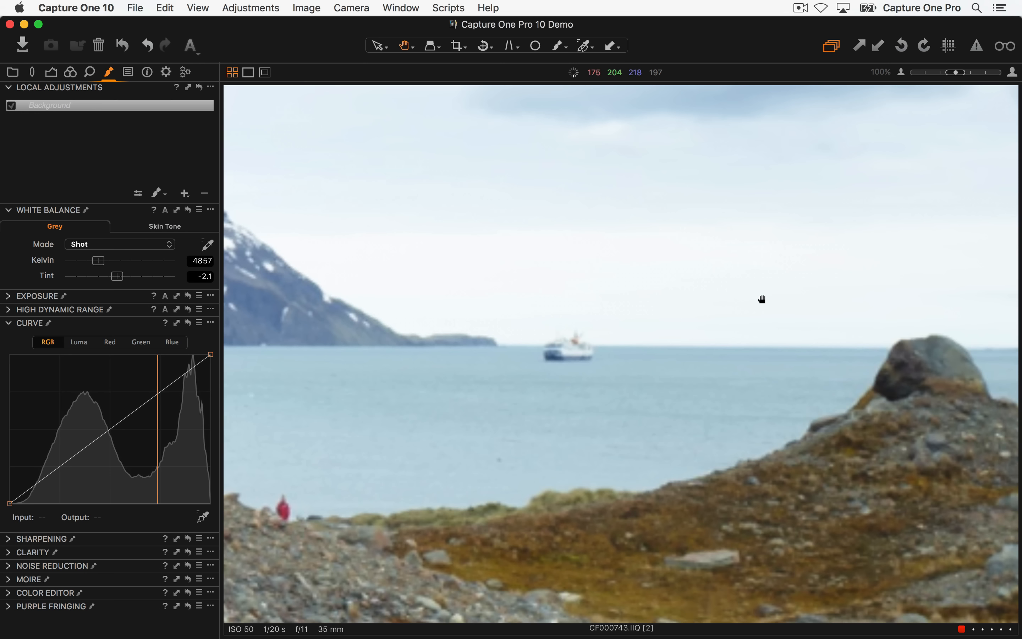
pyautogui.moveTo(620, 376); pyautogui.dragTo(623, 315)
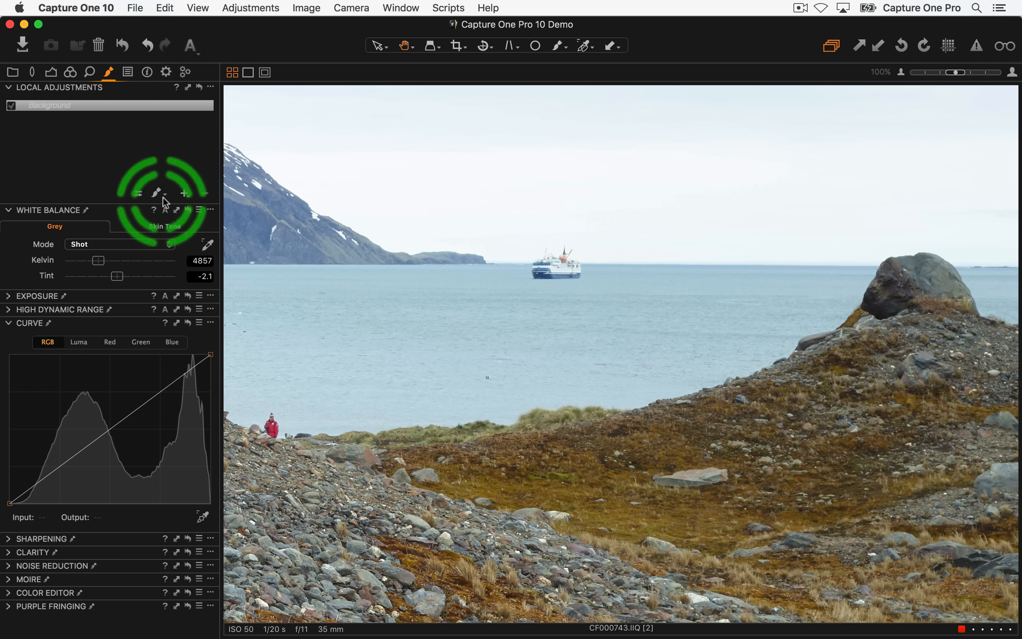
pyautogui.click(185, 195)
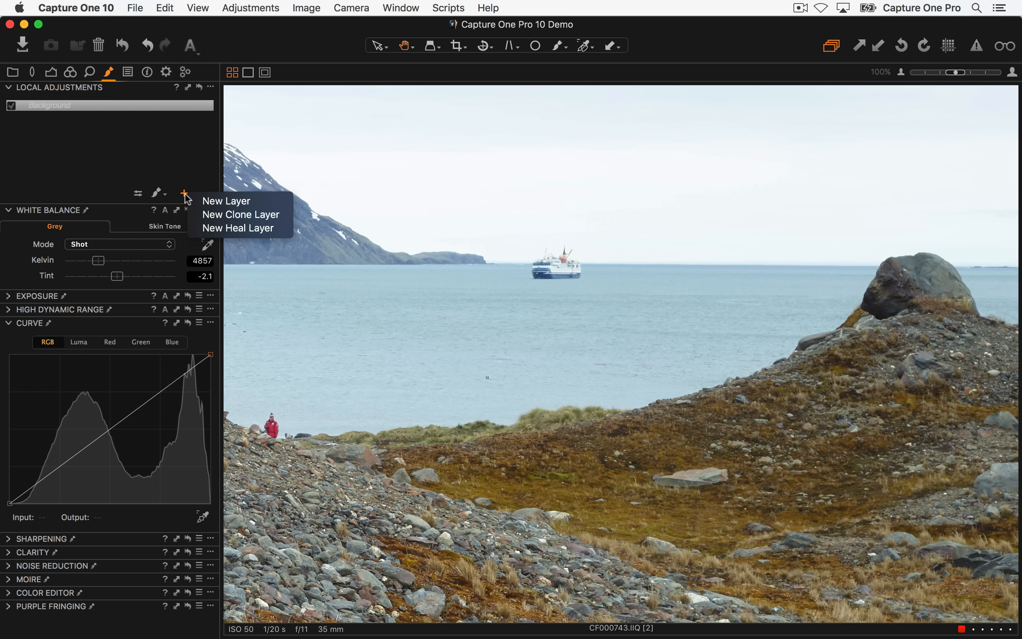
pyautogui.click(197, 229)
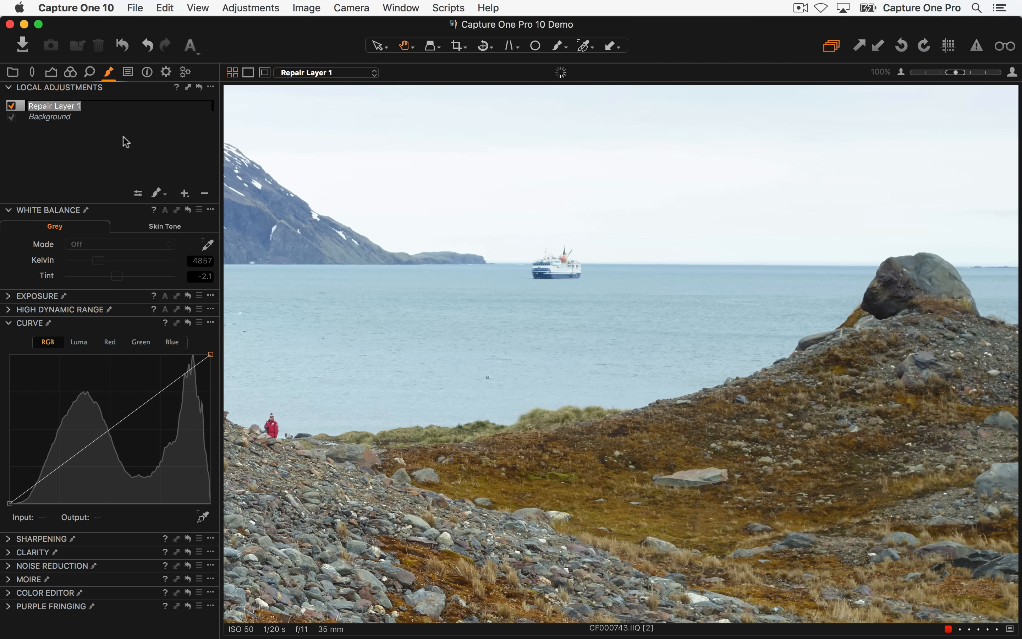
pyautogui.write('boat')
pyautogui.press('Return')
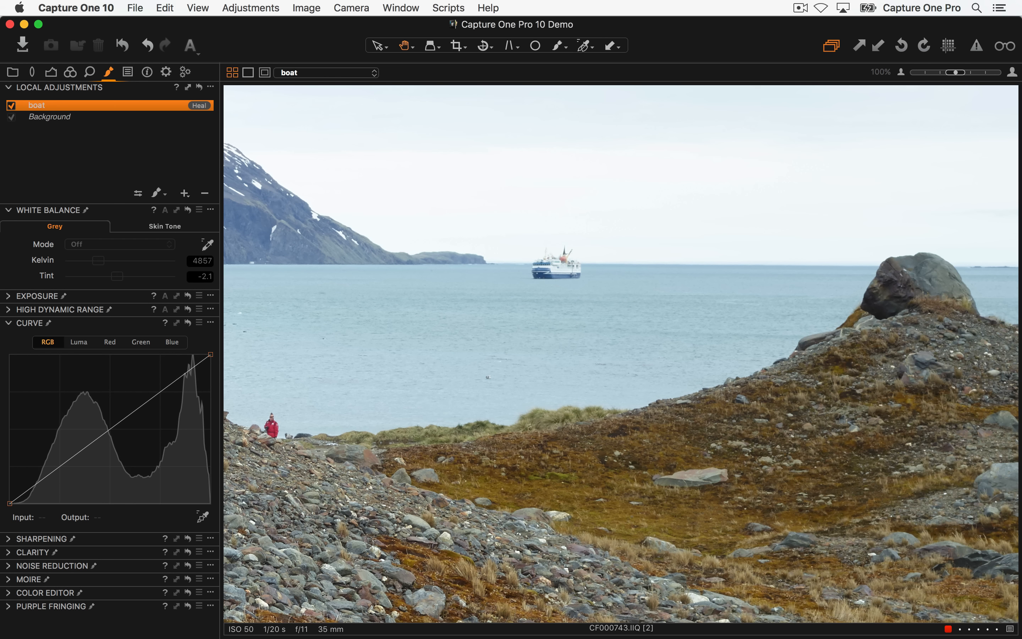
# - Shrink the mask brush and paint over the ship on the heal layer, sampling from the empty horizon beside it
pyautogui.click(156, 194)
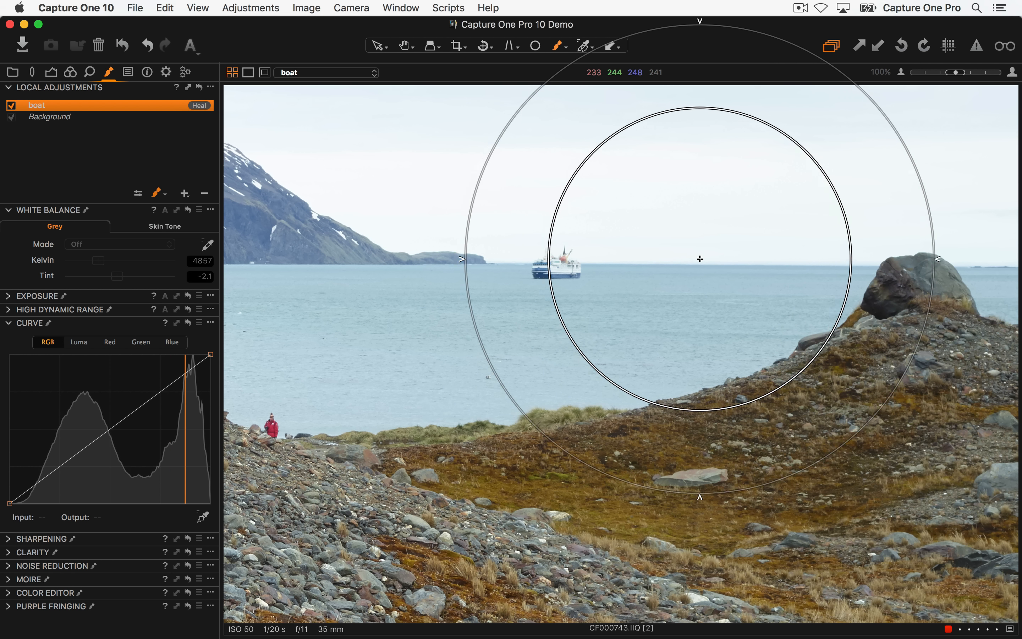
pyautogui.rightClick(683, 259)
pyautogui.moveTo(683, 258); pyautogui.dragTo(655, 258)
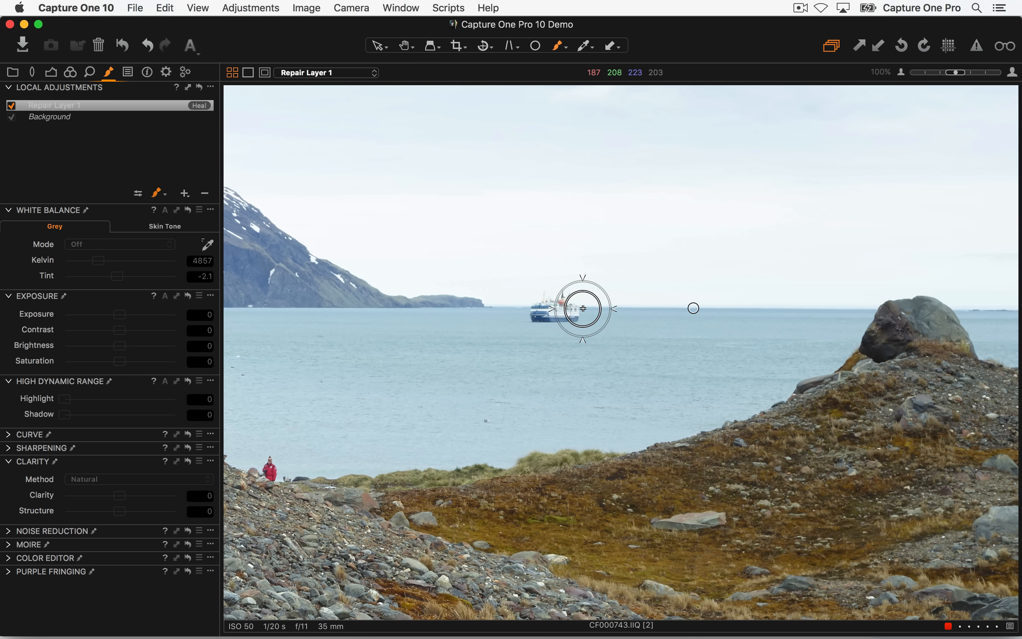
pyautogui.moveTo(574, 308)
pyautogui.mouseDown()
pyautogui.moveTo(691, 306)
pyautogui.moveTo(570, 313)
pyautogui.moveTo(594, 327)
pyautogui.moveTo(574, 313)
pyautogui.mouseUp()
pyautogui.rightClick(587, 308)
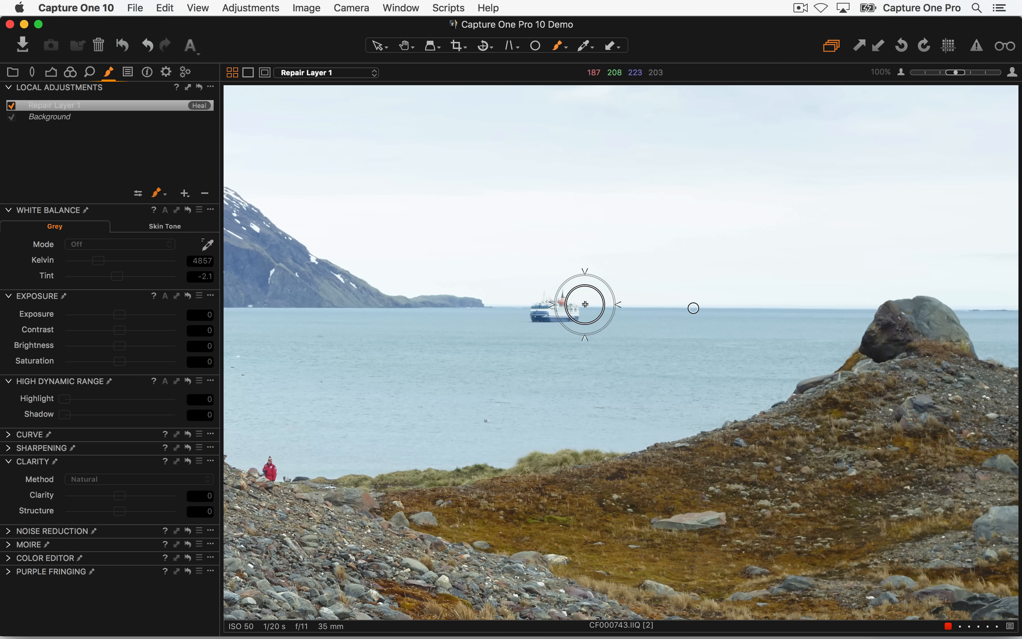
pyautogui.moveTo(585, 304); pyautogui.dragTo(533, 322)
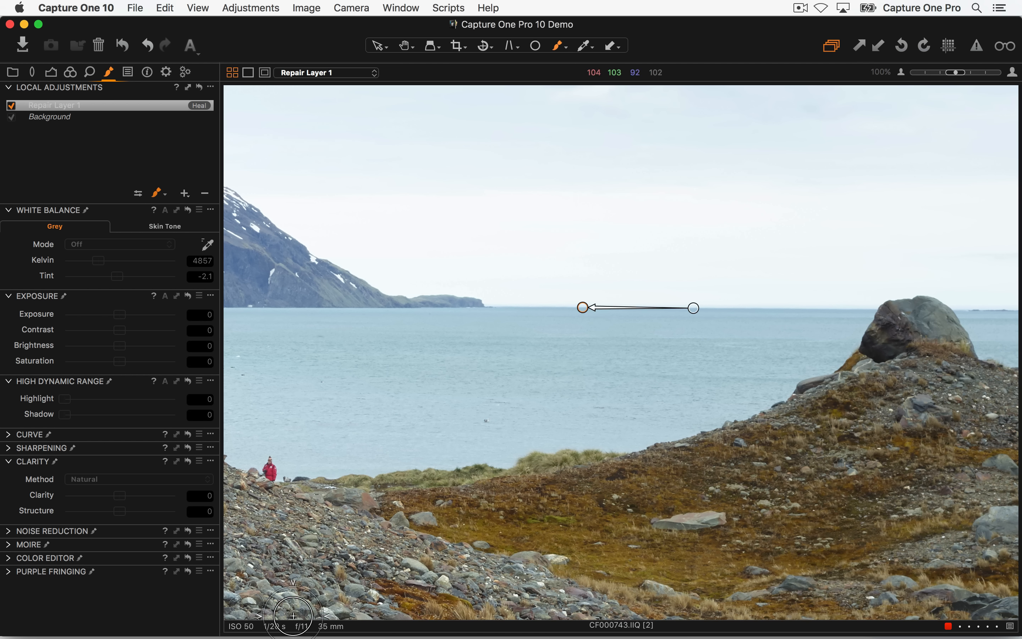
# - Check the heal mask over the ship, then reposition the heal's source and target points along the horizon
pyautogui.press('m')
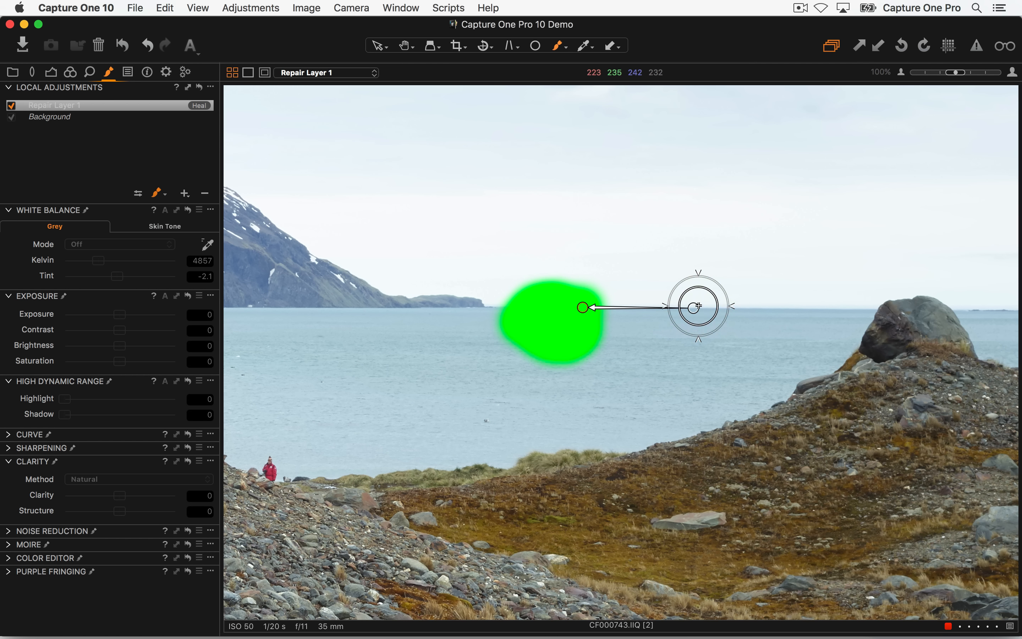
pyautogui.press('m')
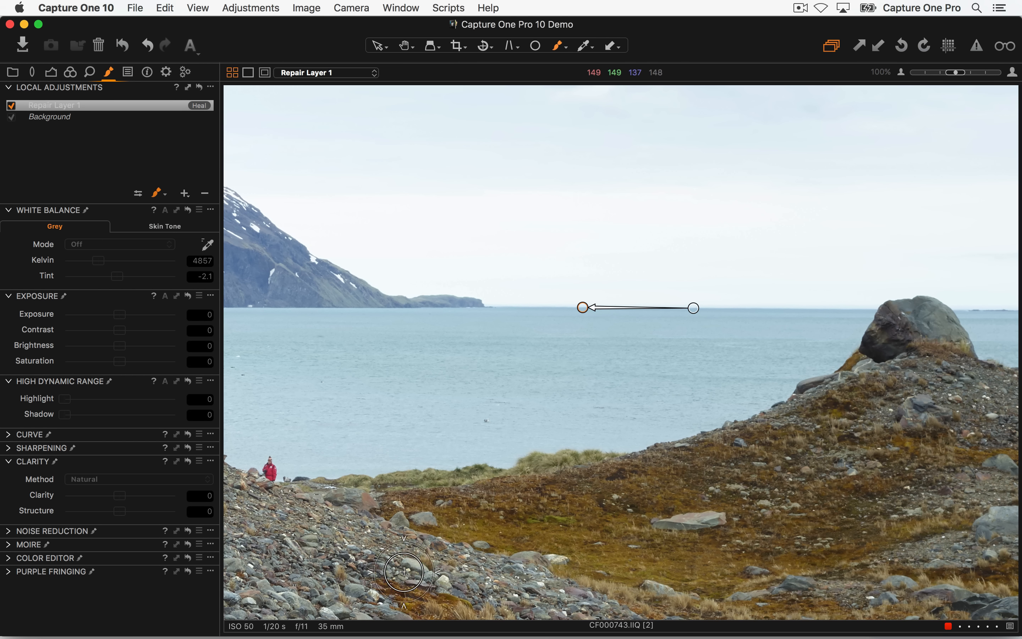
pyautogui.moveTo(693, 308)
pyautogui.mouseDown()
pyautogui.moveTo(689, 249)
pyautogui.moveTo(703, 306)
pyautogui.mouseUp()
pyautogui.moveTo(703, 307)
pyautogui.mouseDown()
pyautogui.moveTo(696, 333)
pyautogui.moveTo(594, 315)
pyautogui.moveTo(583, 307)
pyautogui.moveTo(591, 256)
pyautogui.moveTo(582, 313)
pyautogui.mouseUp()
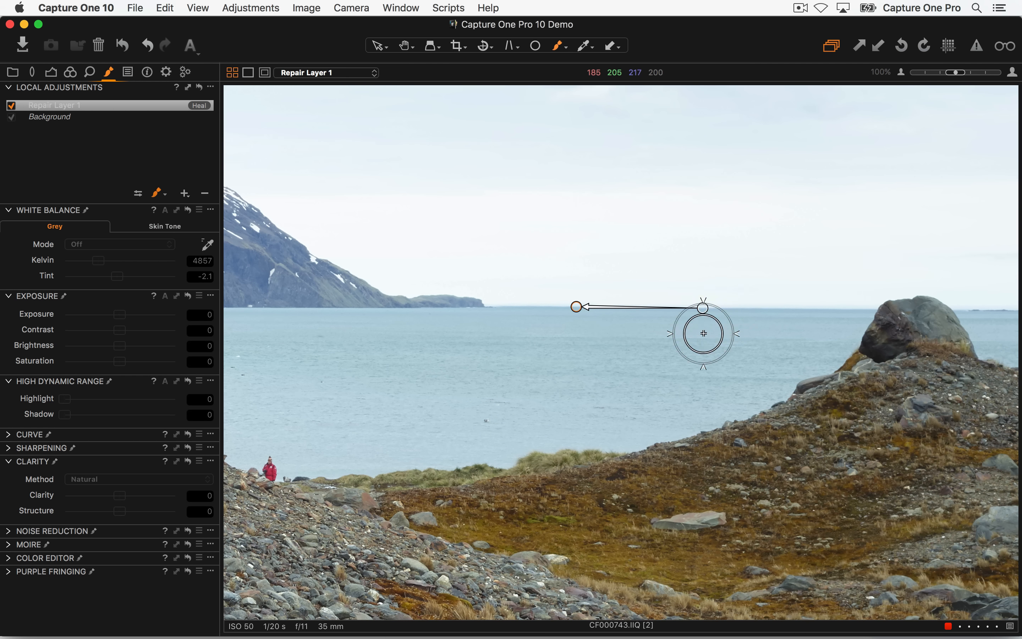
pyautogui.press('super+alt+v')
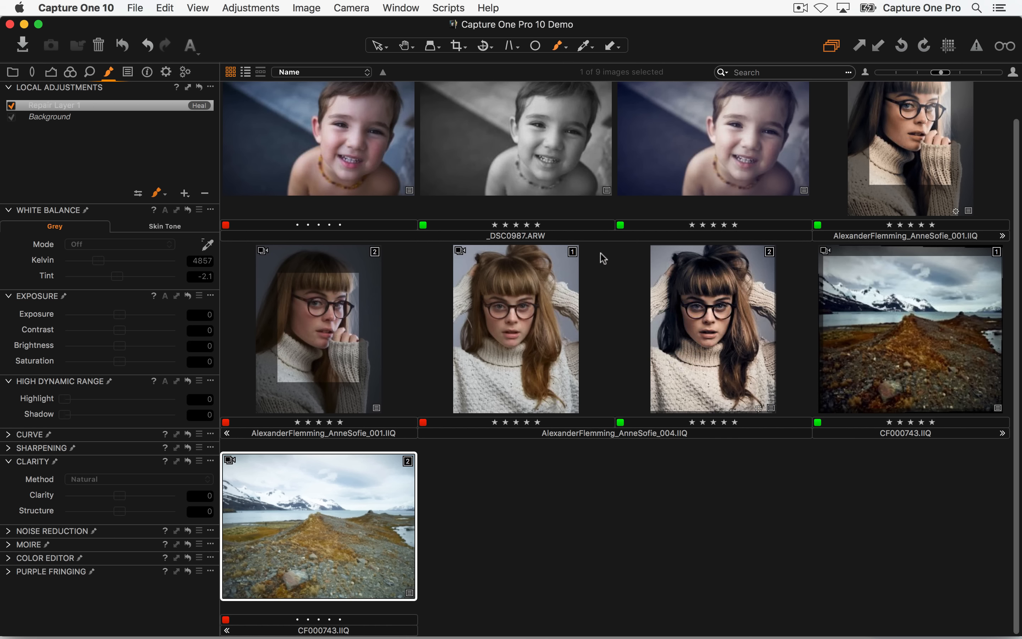
pyautogui.press('super+alt+v')
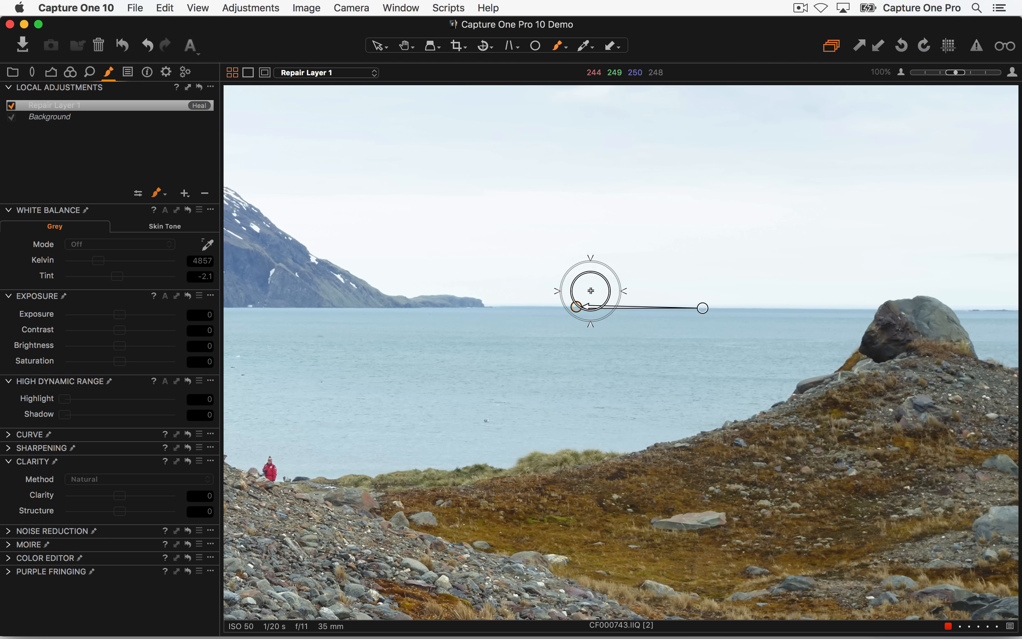
pyautogui.press('space')
pyautogui.moveTo(359, 337); pyautogui.dragTo(1018, 330)
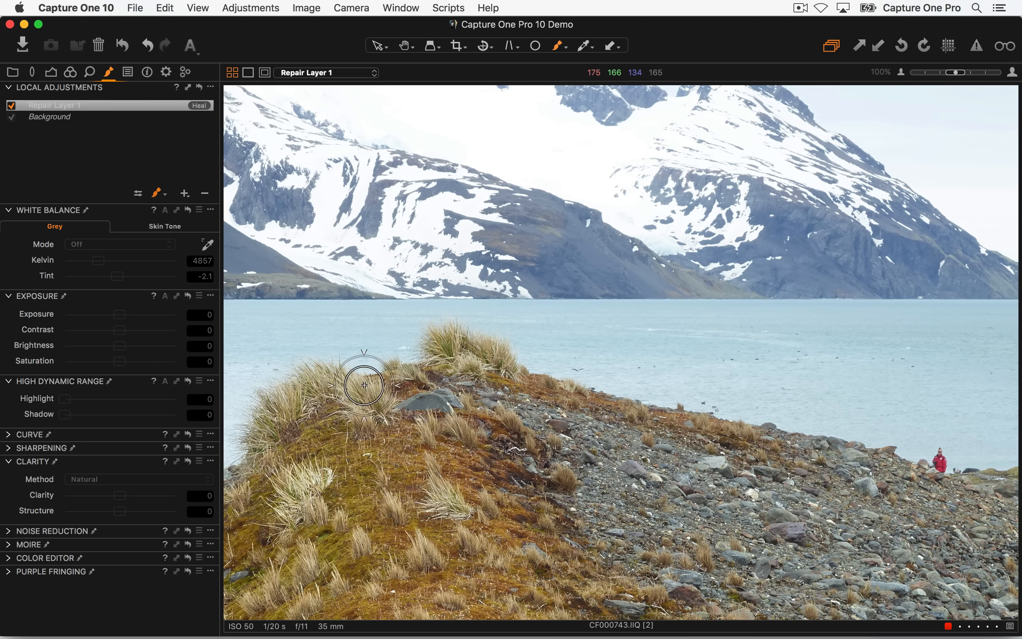
pyautogui.press('space')
pyautogui.moveTo(683, 324); pyautogui.dragTo(349, 278)
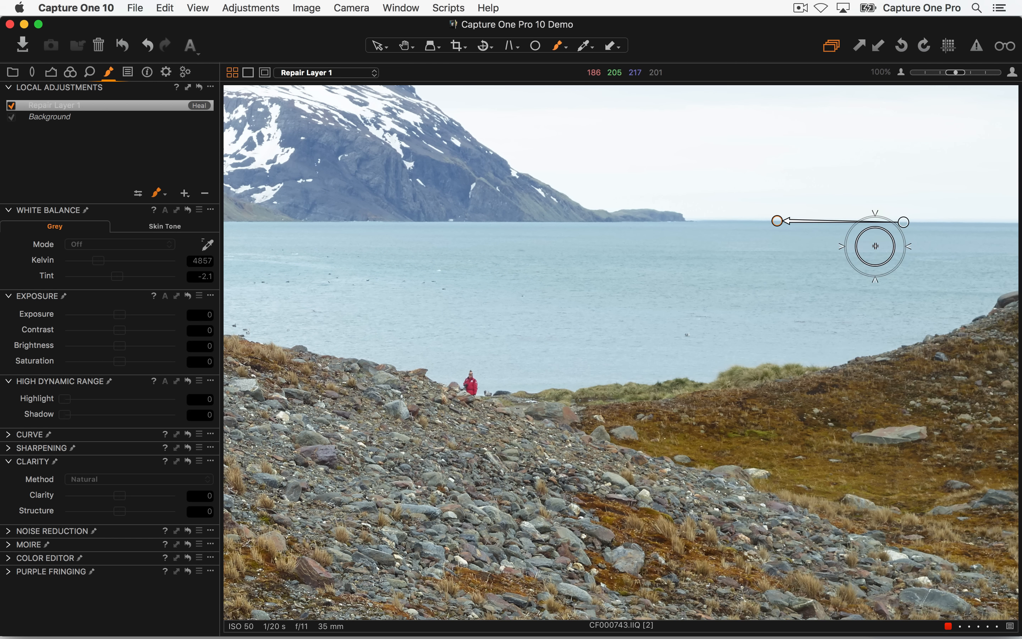
# - Open the black-and-white variant of _DSC0987.ARW and delete its Spot heal layer
pyautogui.press('super+alt+v')
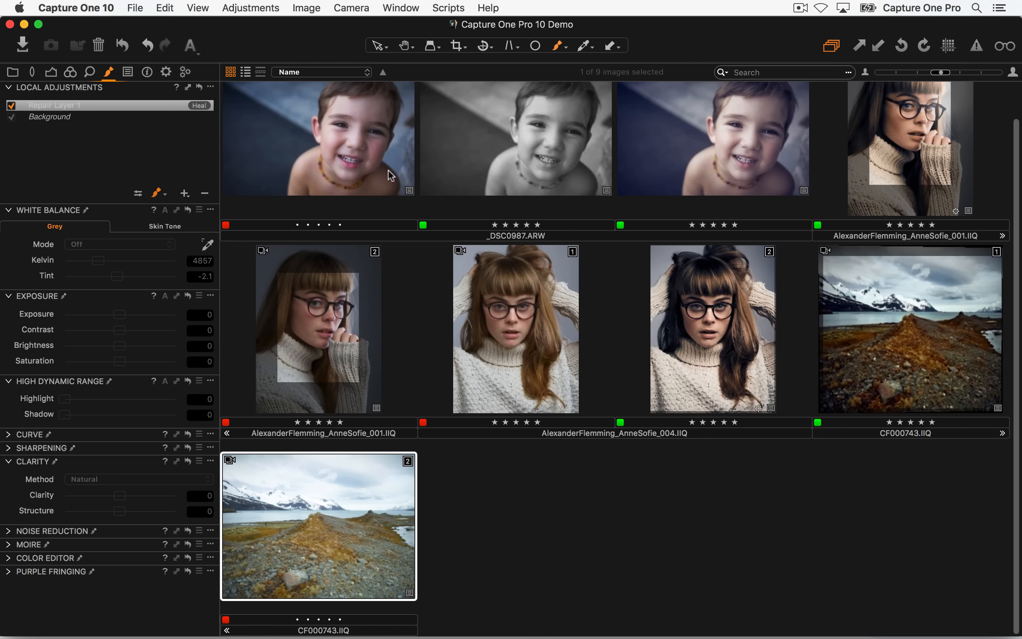
pyautogui.click(464, 162)
pyautogui.press('super+alt+v')
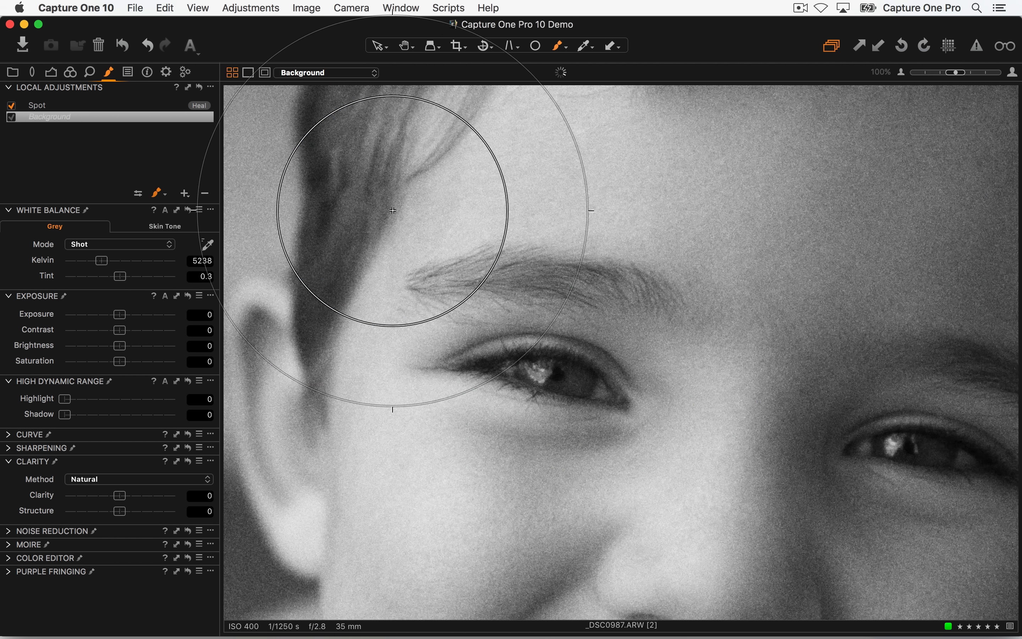
pyautogui.press('space')
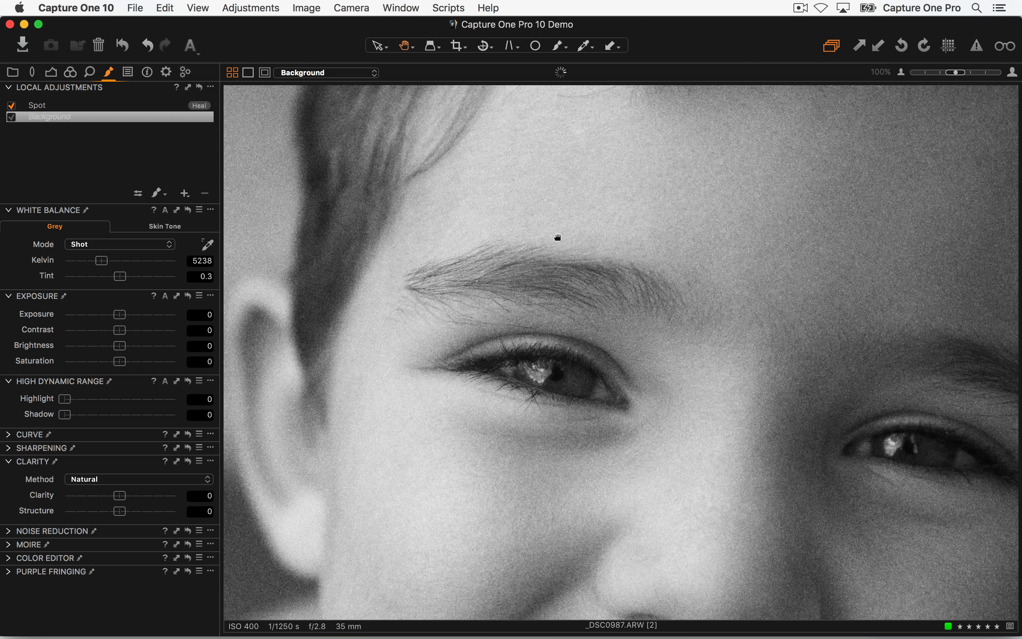
pyautogui.doubleClick(567, 226)
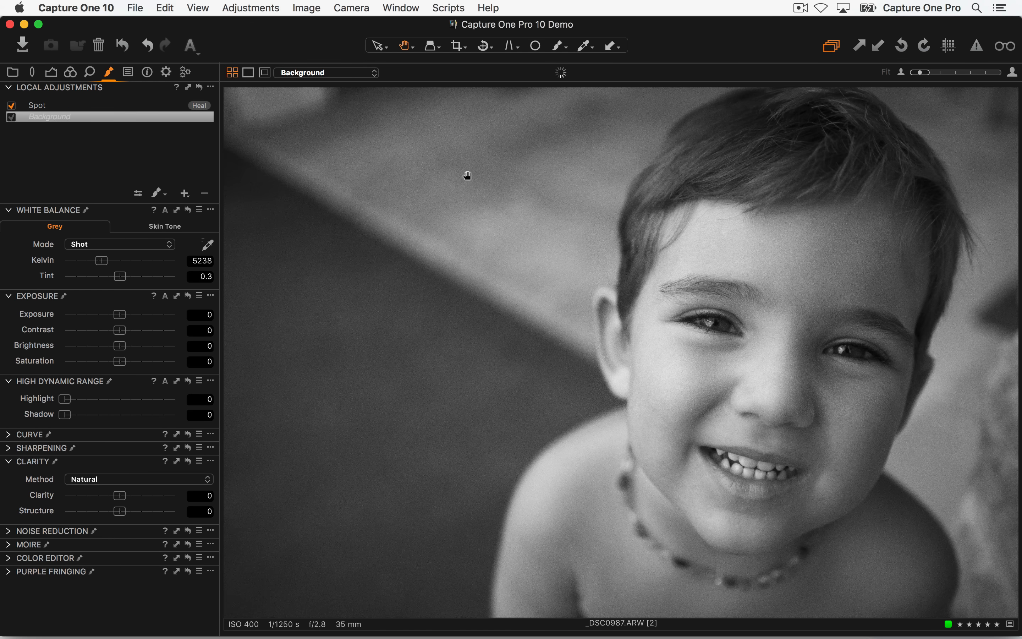
pyautogui.click(128, 106)
pyautogui.click(205, 193)
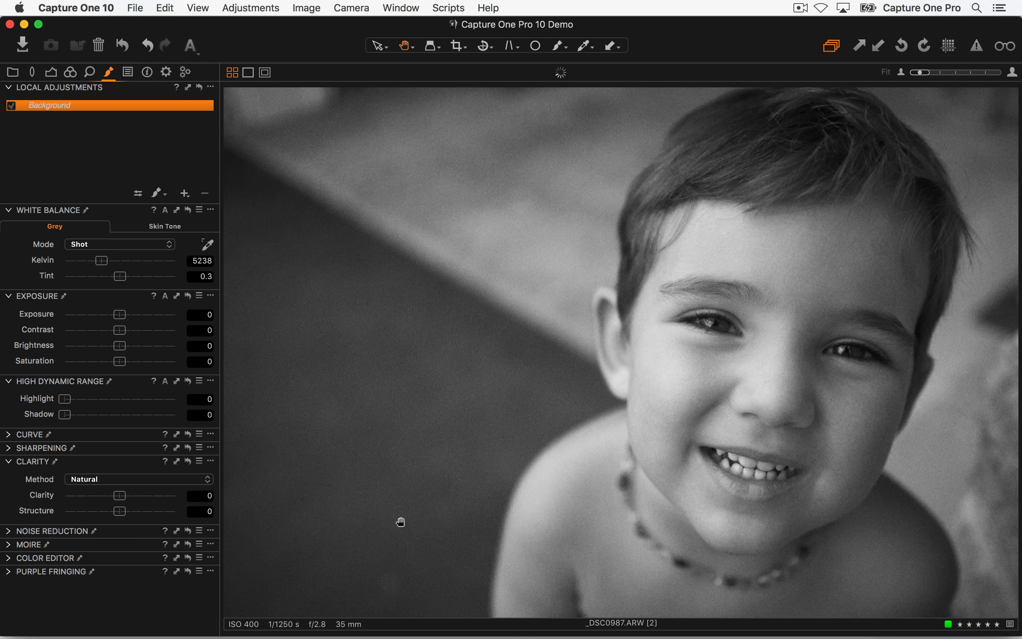
# - Add a heal layer named spot and heal the blemish low in the dark background, sampling from the clean area just above it
pyautogui.doubleClick(427, 571)
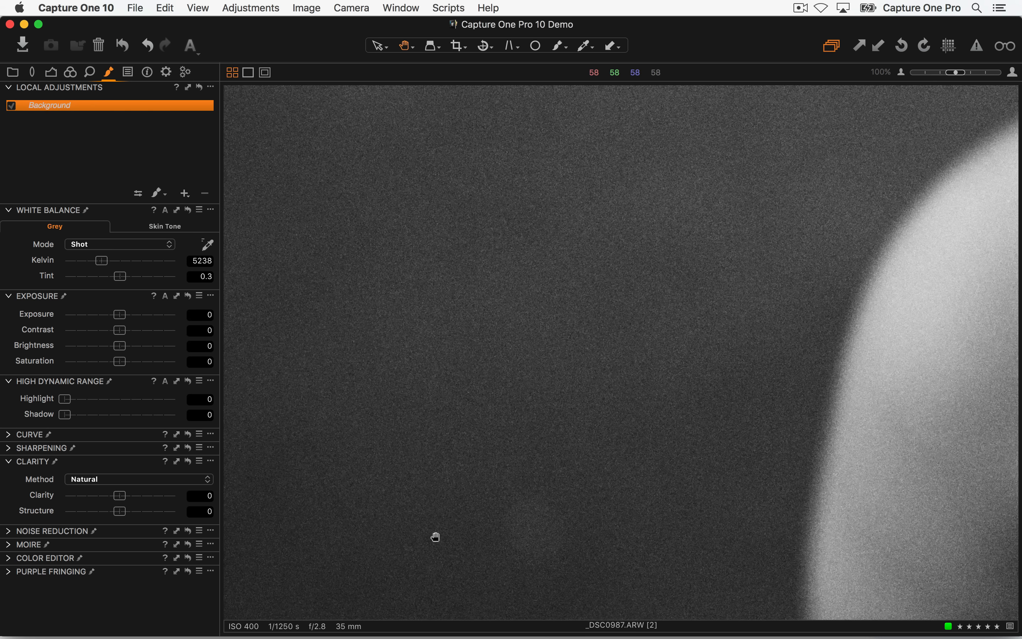
pyautogui.scroll(-3, 435, 537)
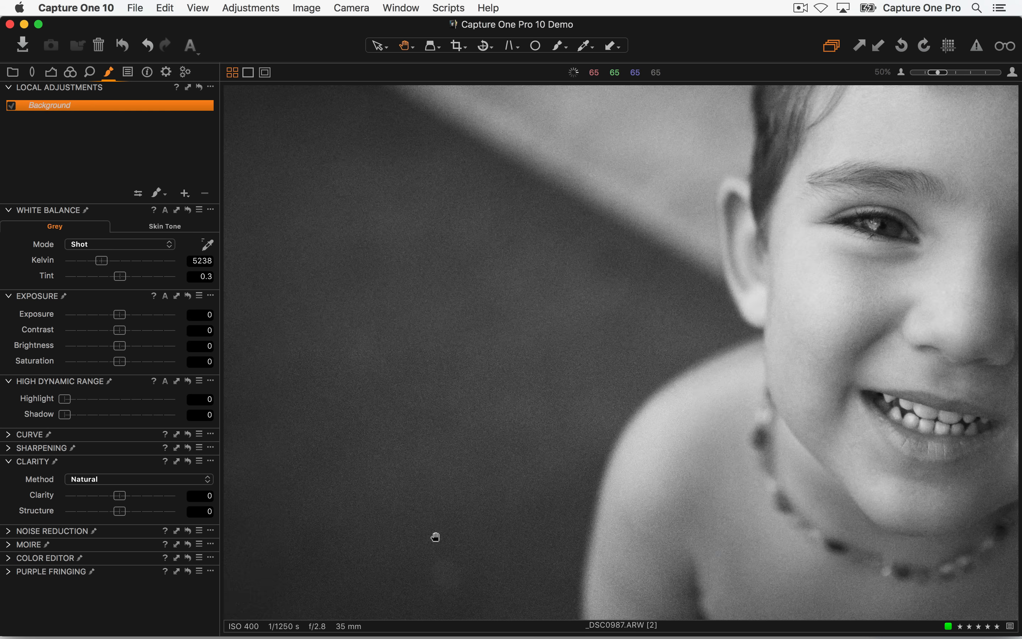
pyautogui.click(186, 195)
pyautogui.click(229, 229)
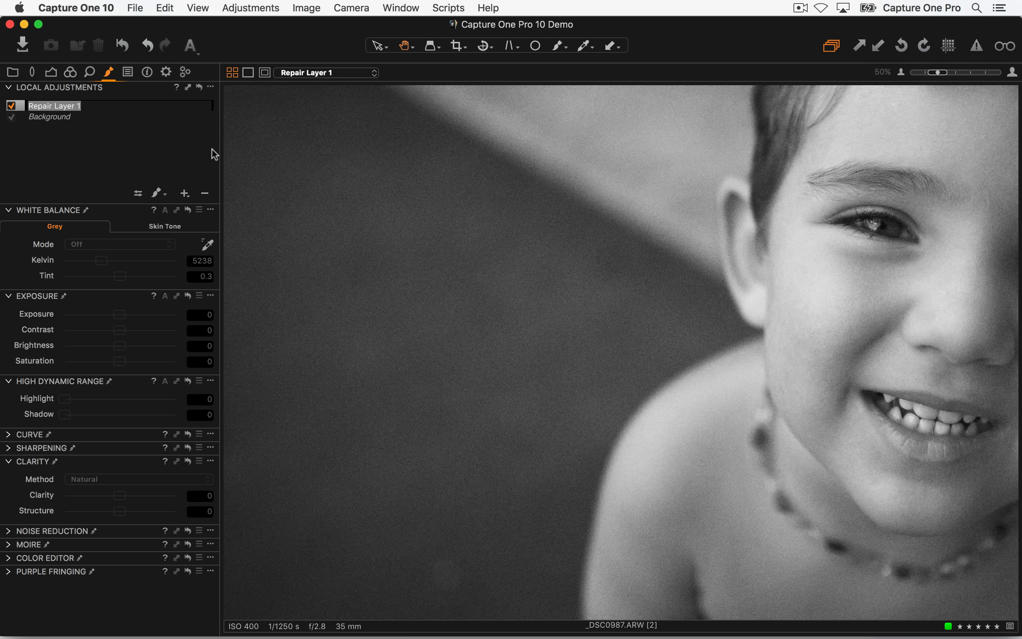
pyautogui.write('spot')
pyautogui.press('Return')
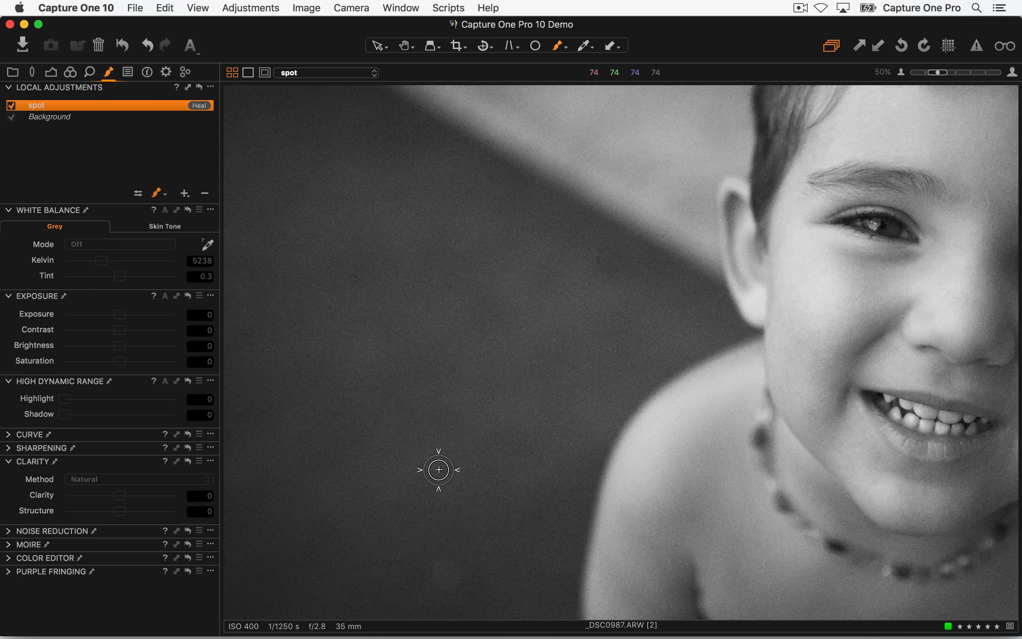
pyautogui.click(416, 466)
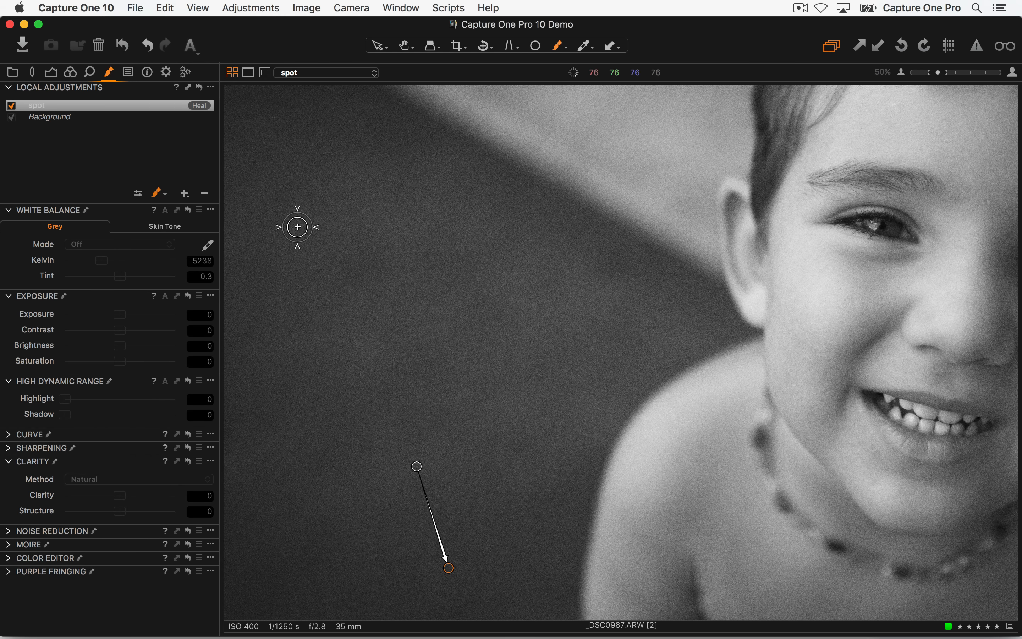
pyautogui.press('v')
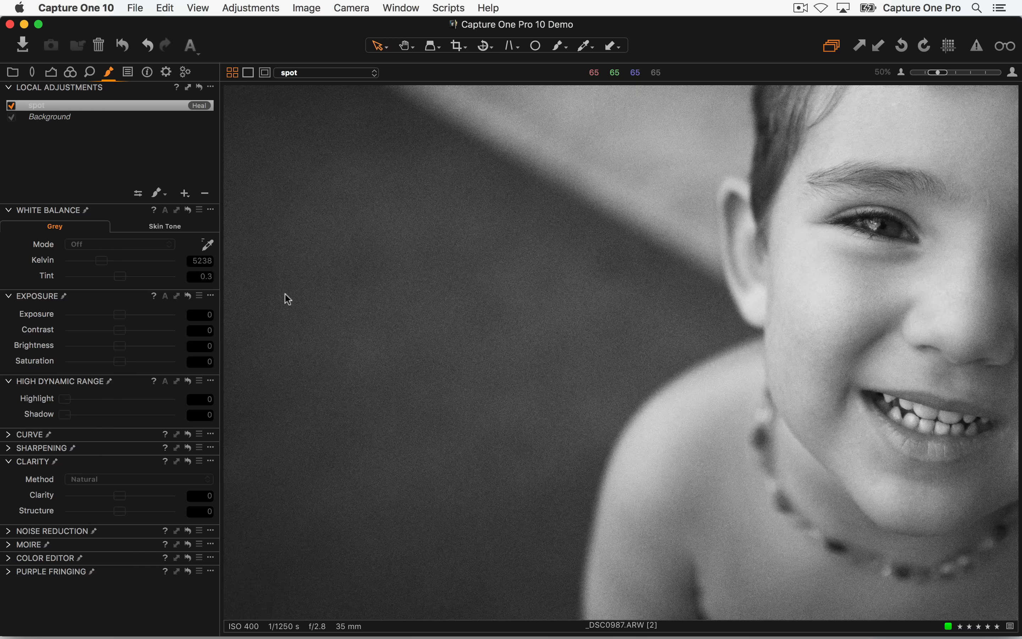
# - Raise the Background layer's exposure to 0.26
pyautogui.click(100, 118)
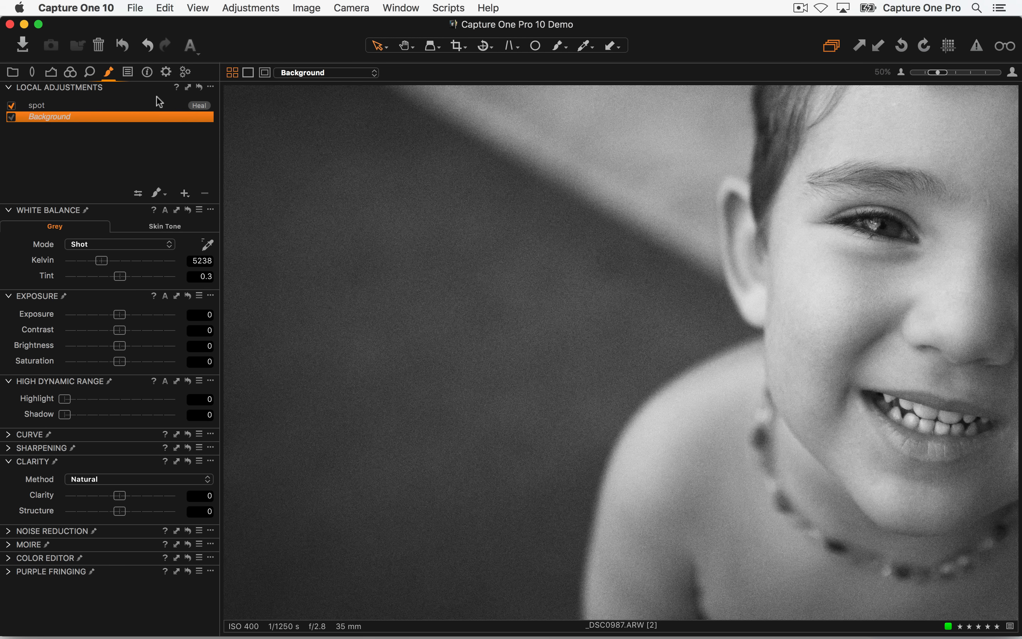
pyautogui.press('super+0')
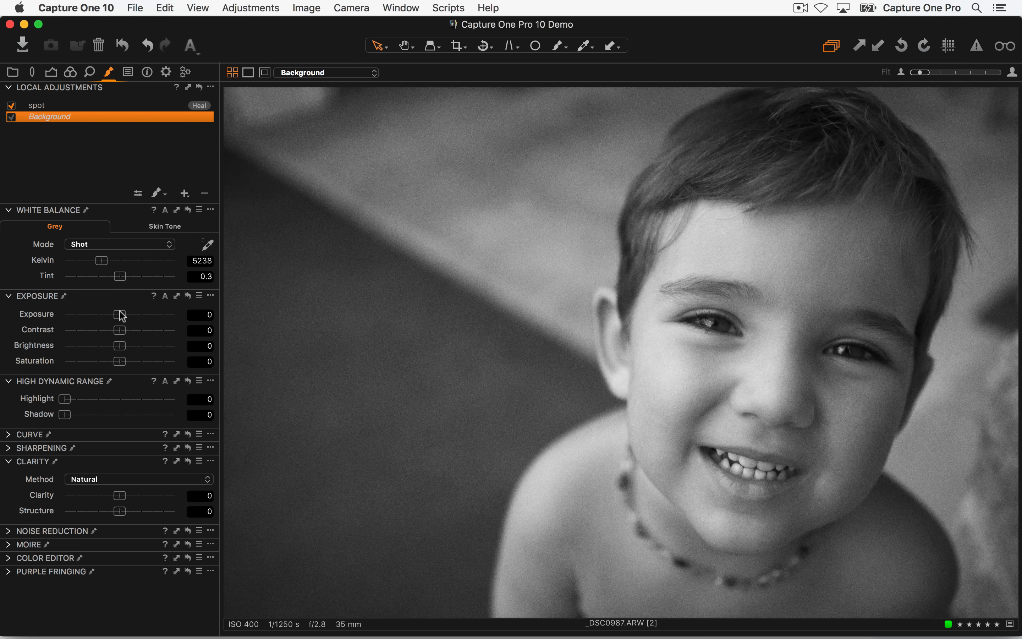
pyautogui.moveTo(122, 316); pyautogui.dragTo(124, 316)
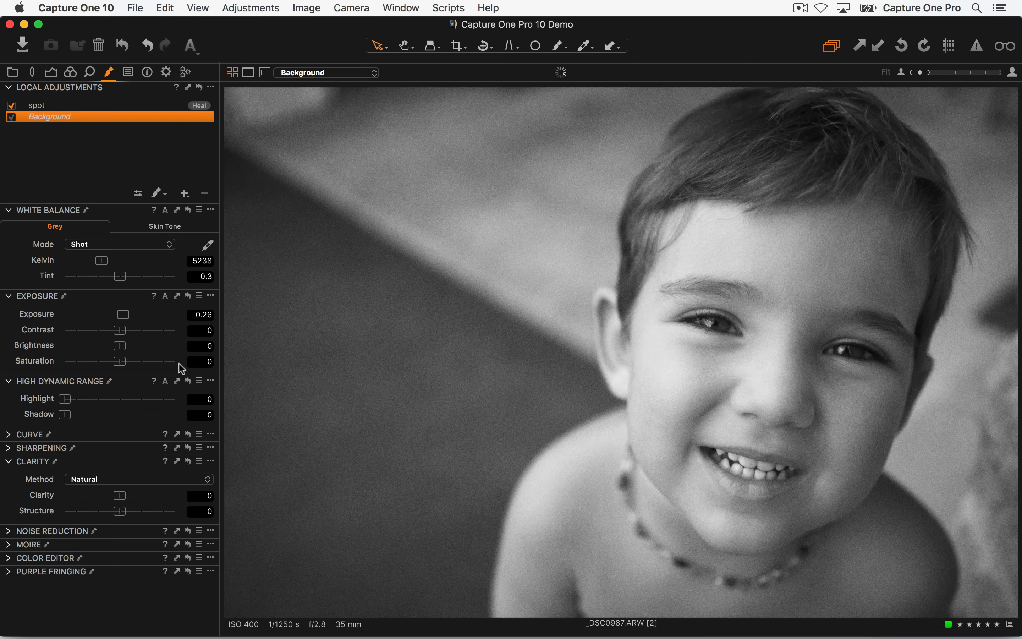